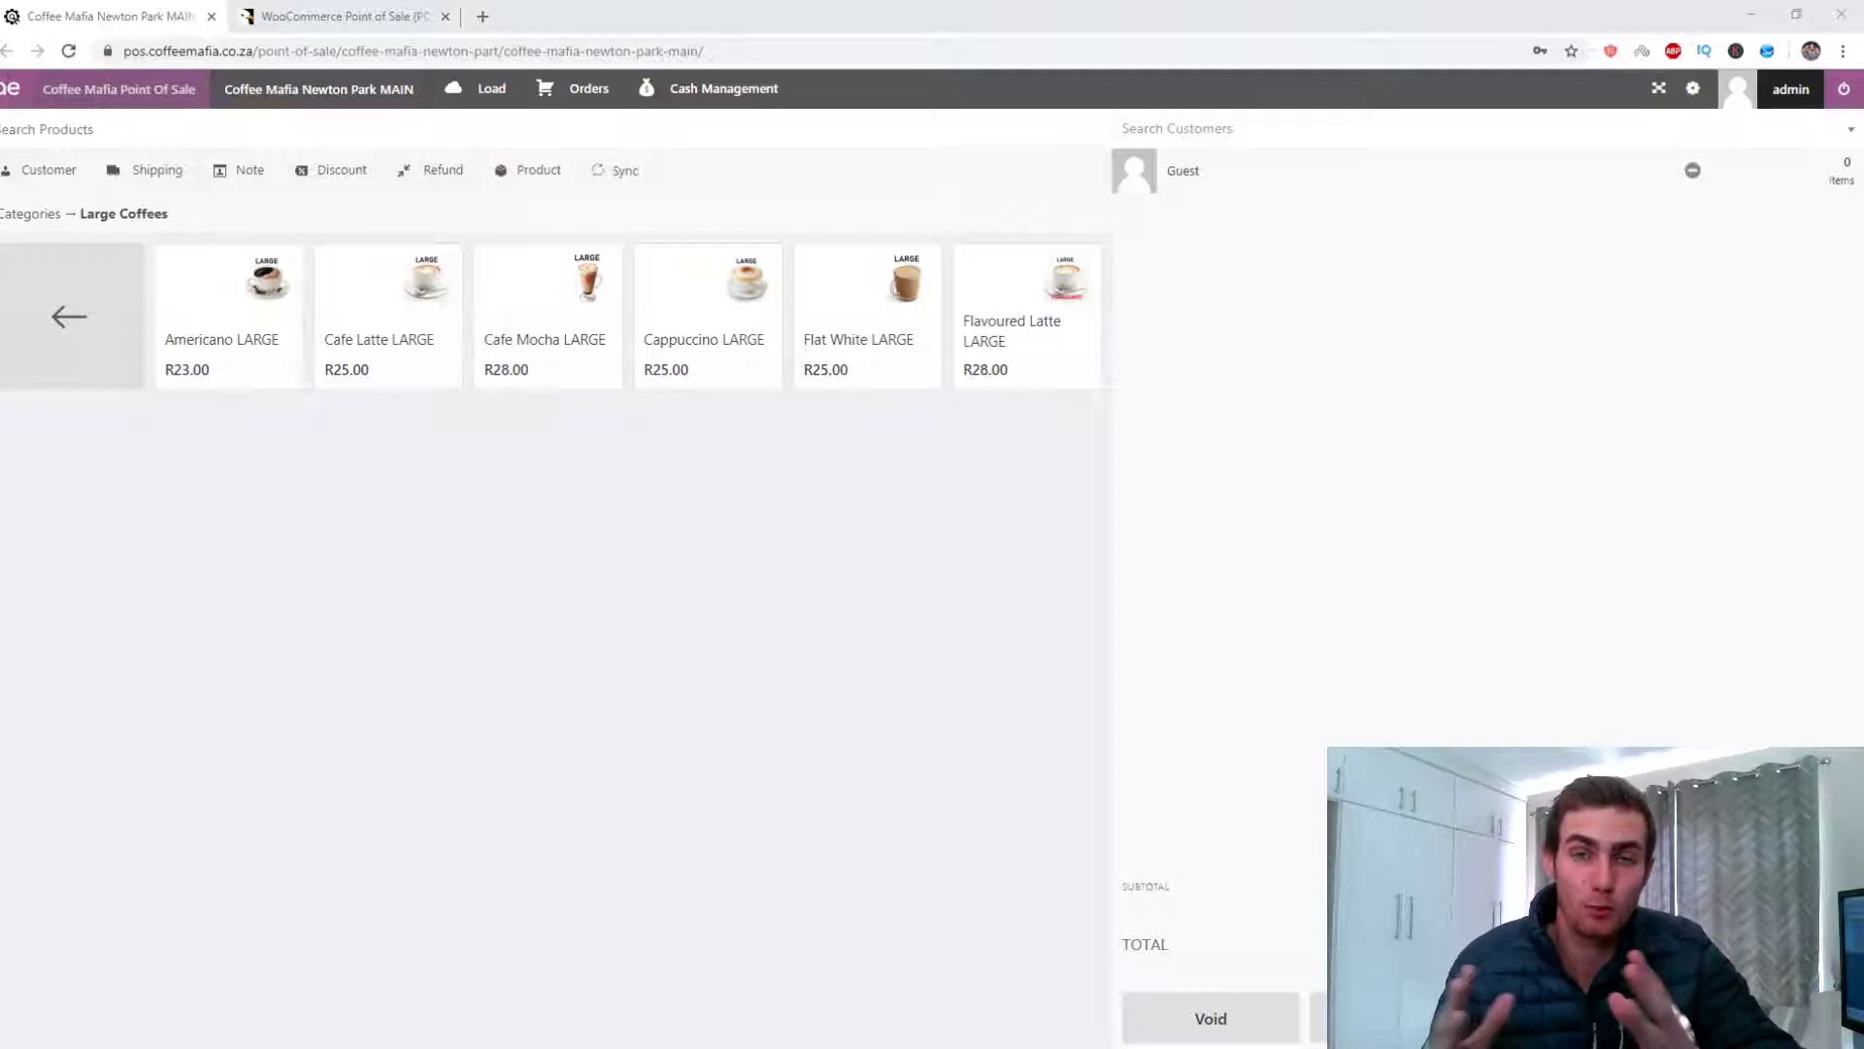
- Switch from the coffee-shop register to the CodeCanyon WooCommerce Point of Sale product page
left_click(408, 12)
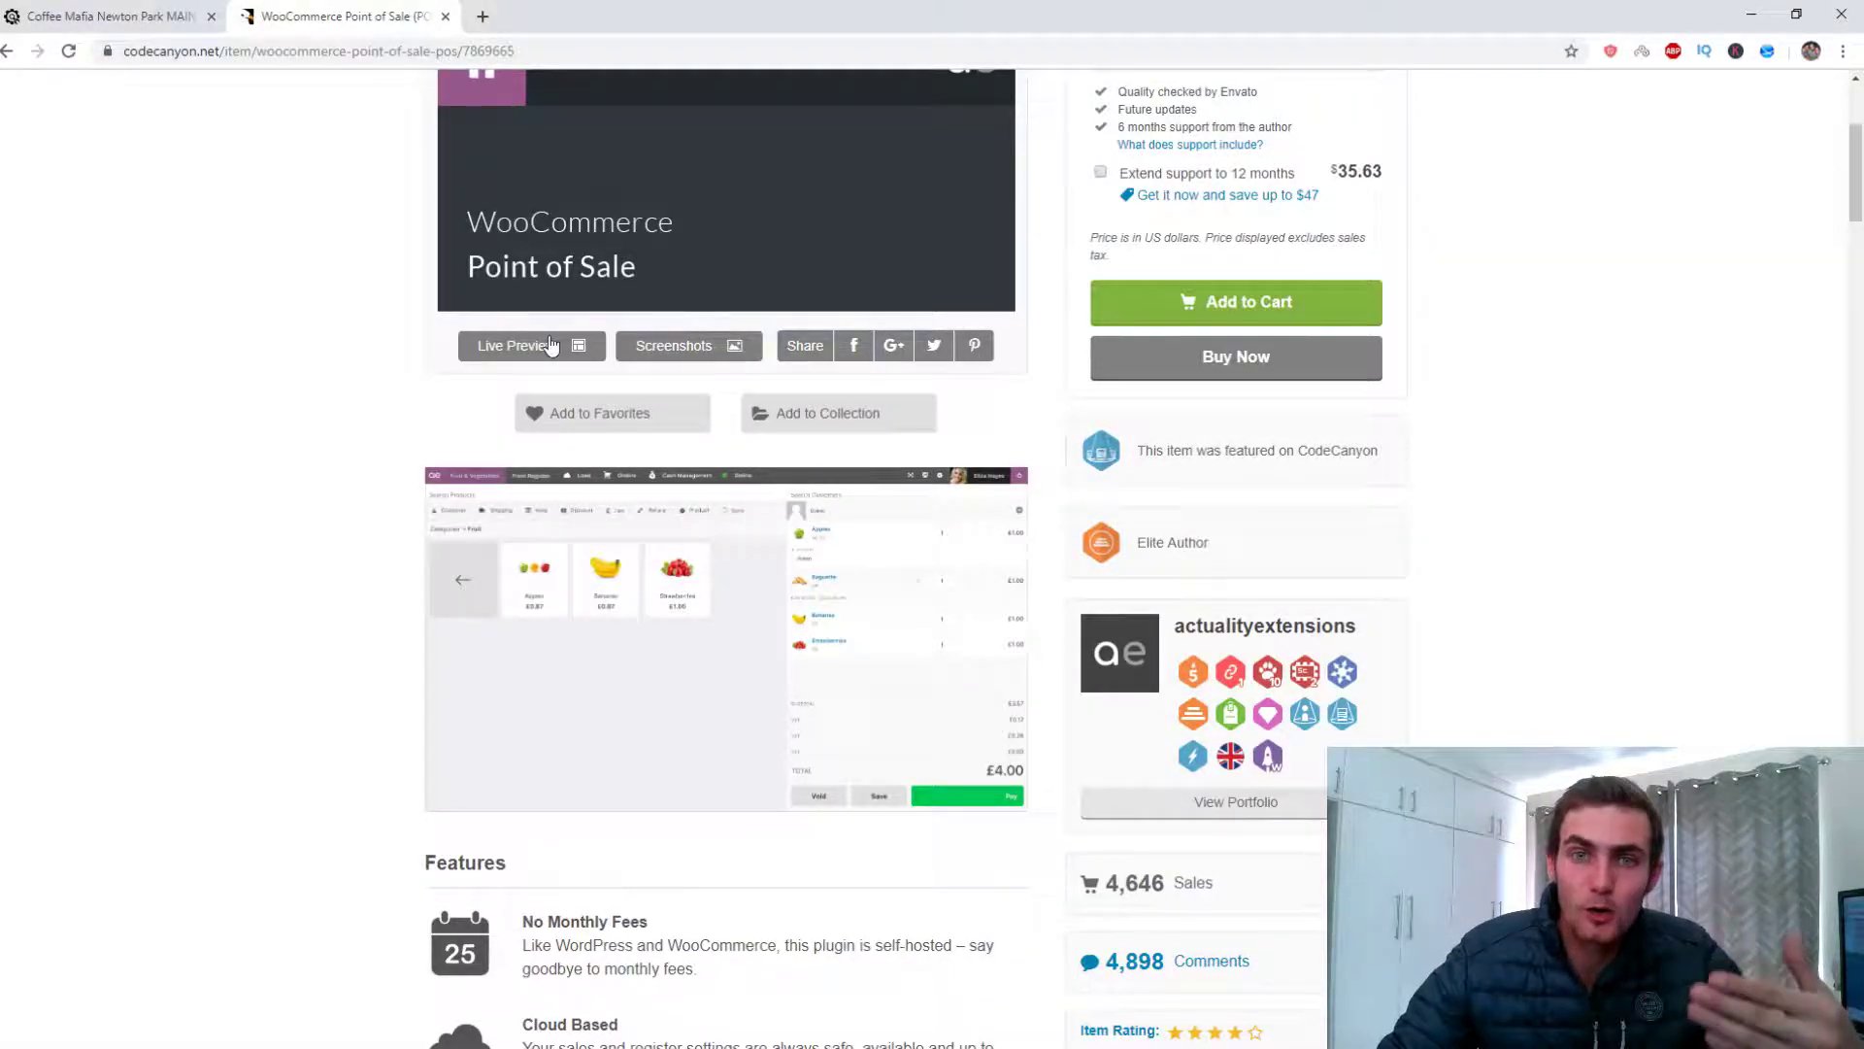
- Scroll through the plugin's features, then return to the Coffee Mafia Newton Park MAIN register
scroll(549, 350, "up", 4)
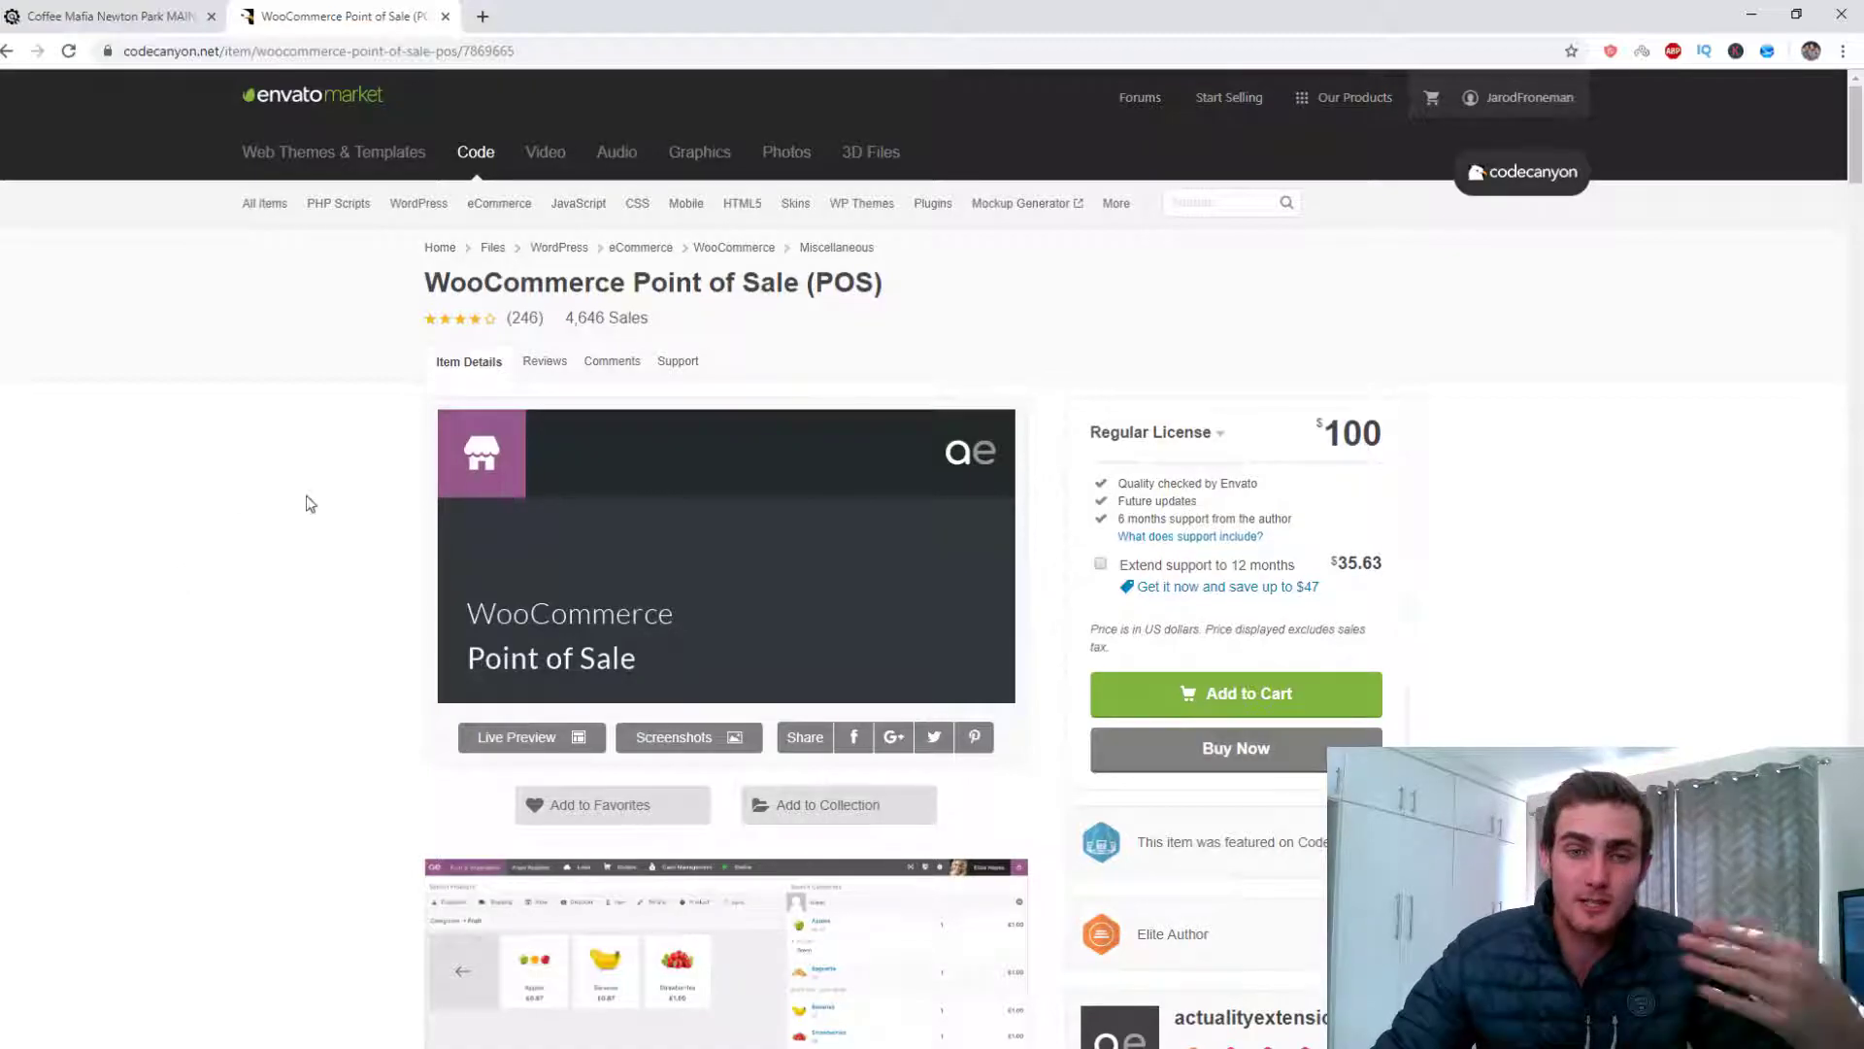
scroll(412, 384, "down", 1)
scroll(456, 384, "up", 1)
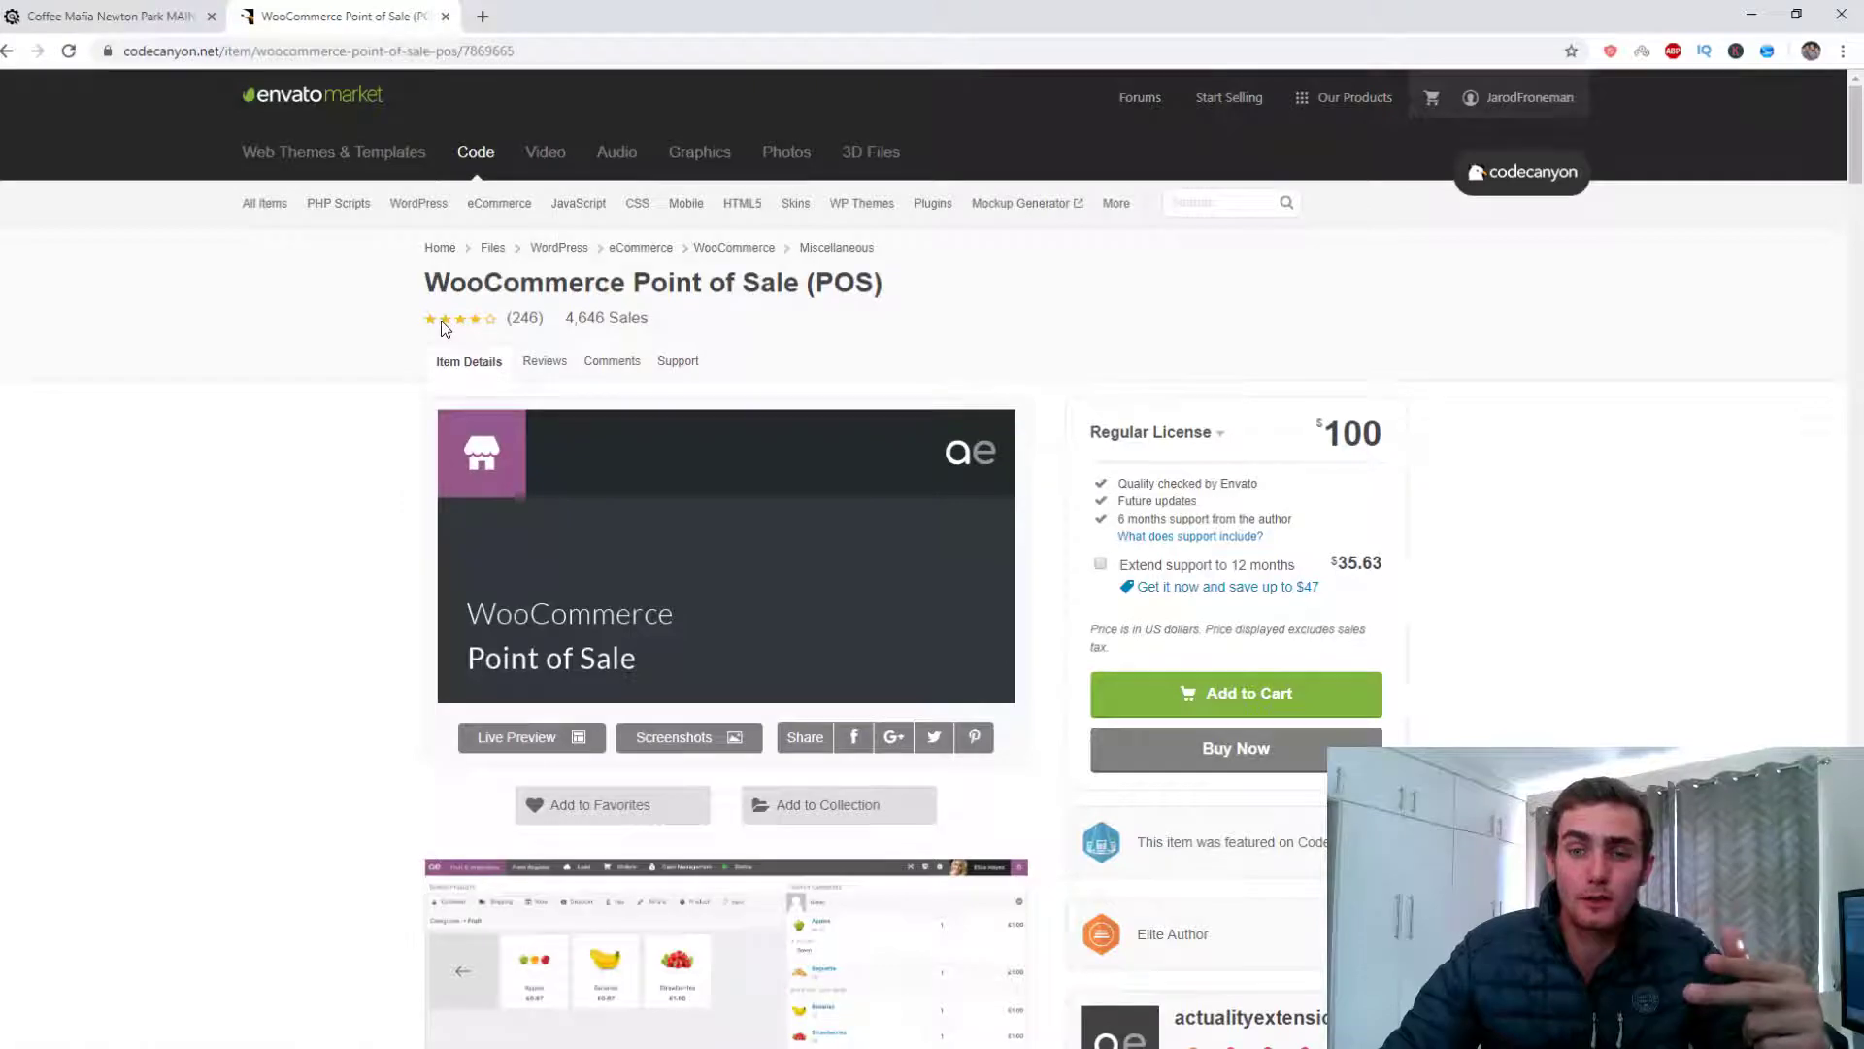
scroll(450, 347, "down", 15)
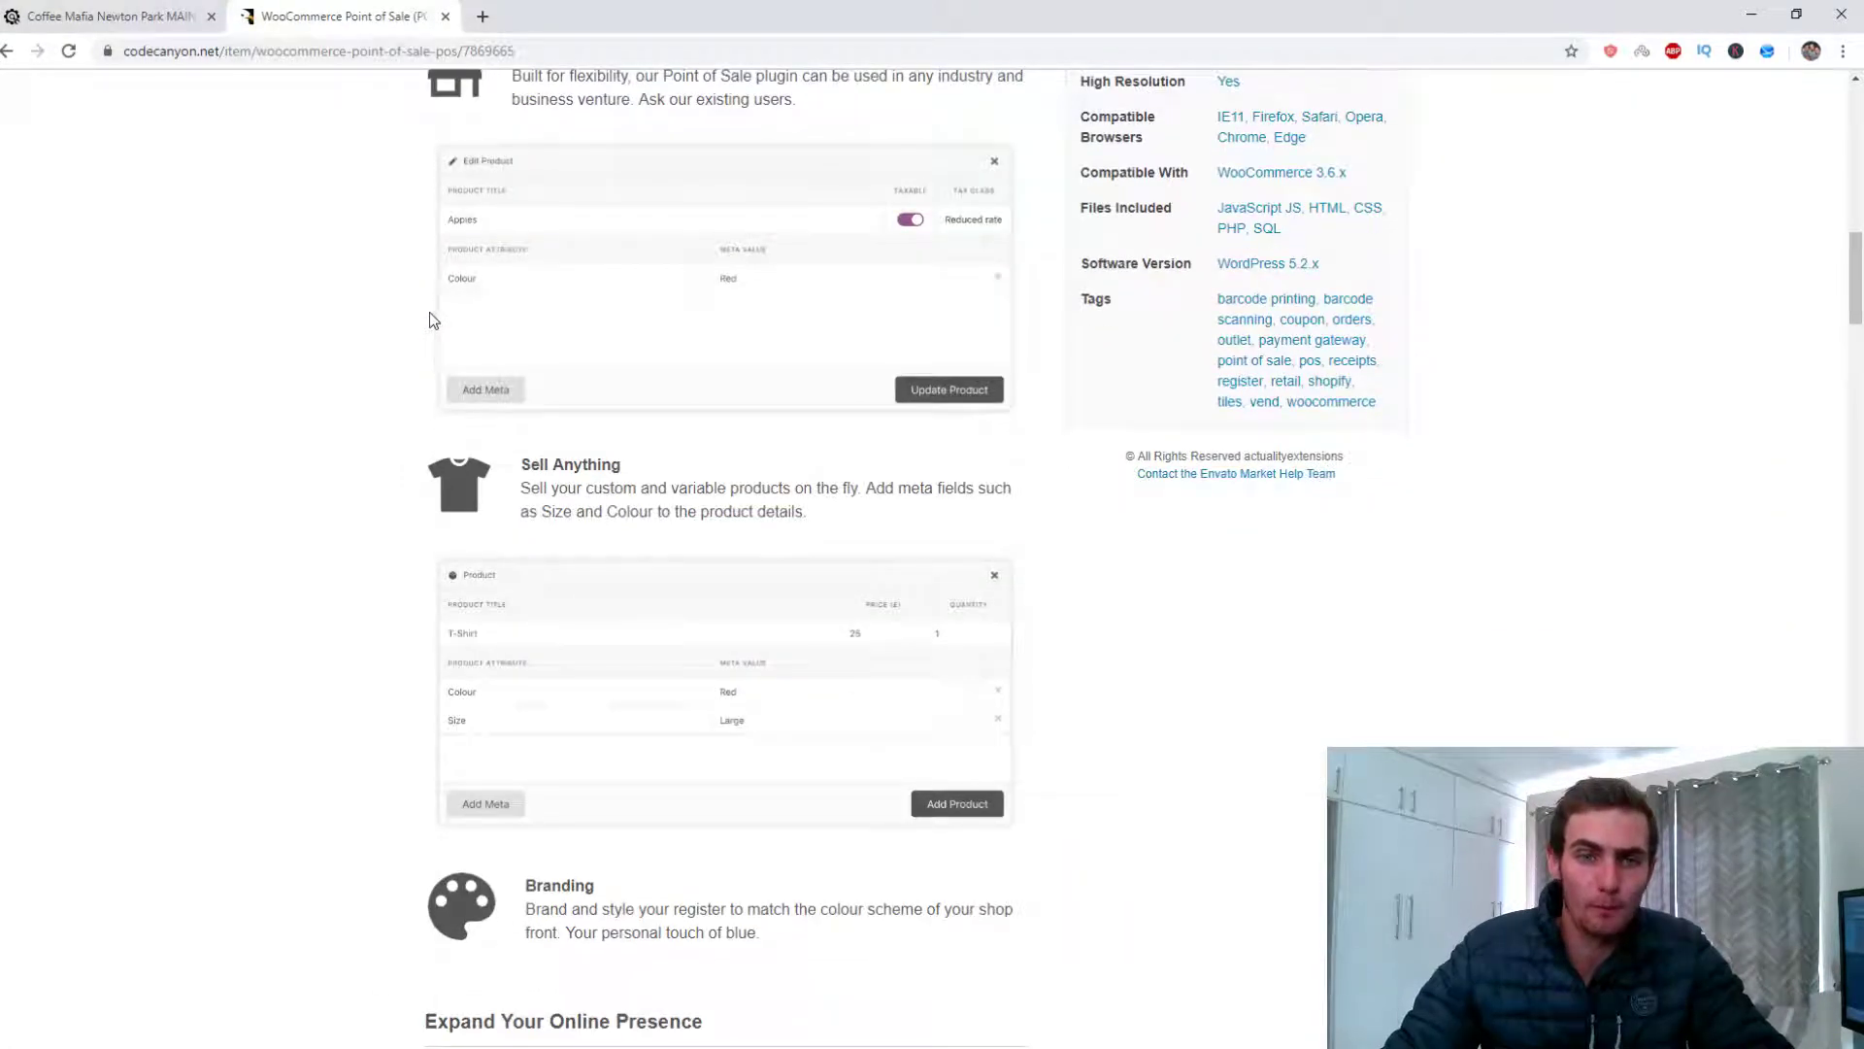
left_click(156, 14)
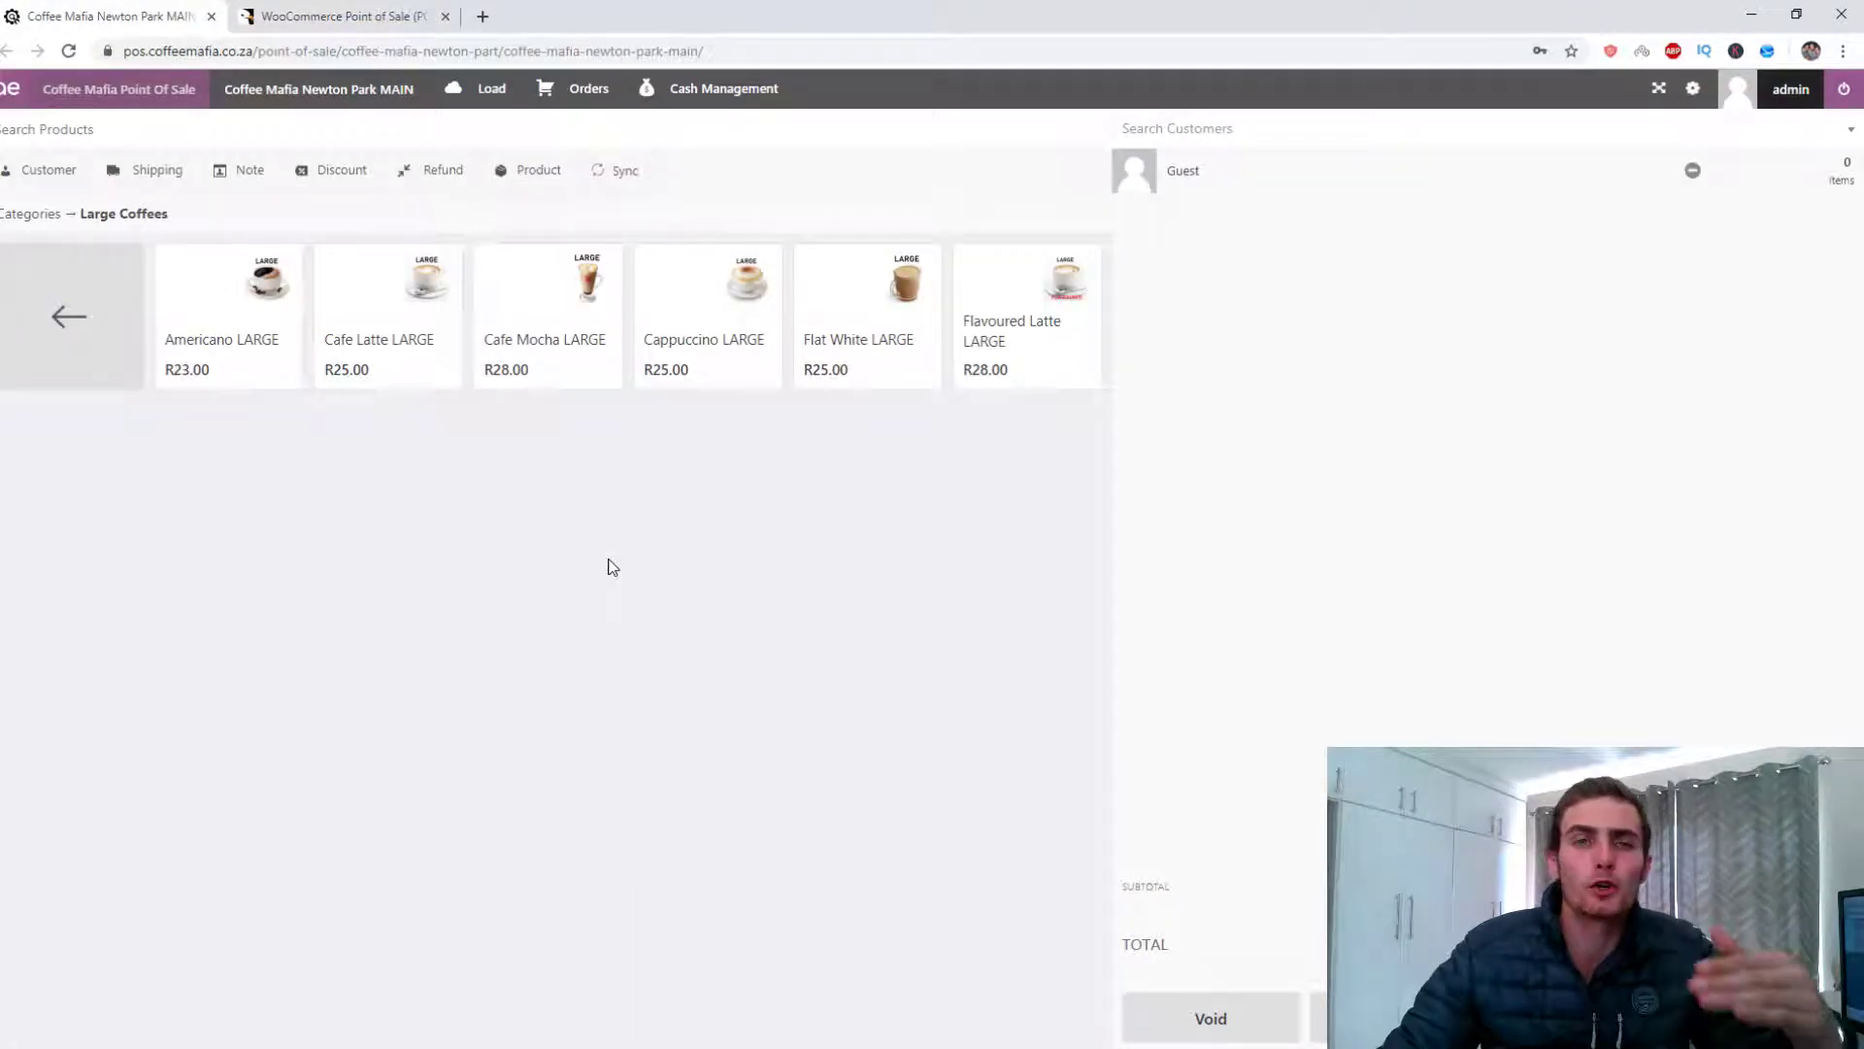
- Ring up Cappuccino, Flat White, Flavoured Latte, Cafe Latte and Americano LARGE, then return to CodeCanyon
left_click(383, 13)
left_click(132, 13)
left_click(721, 342)
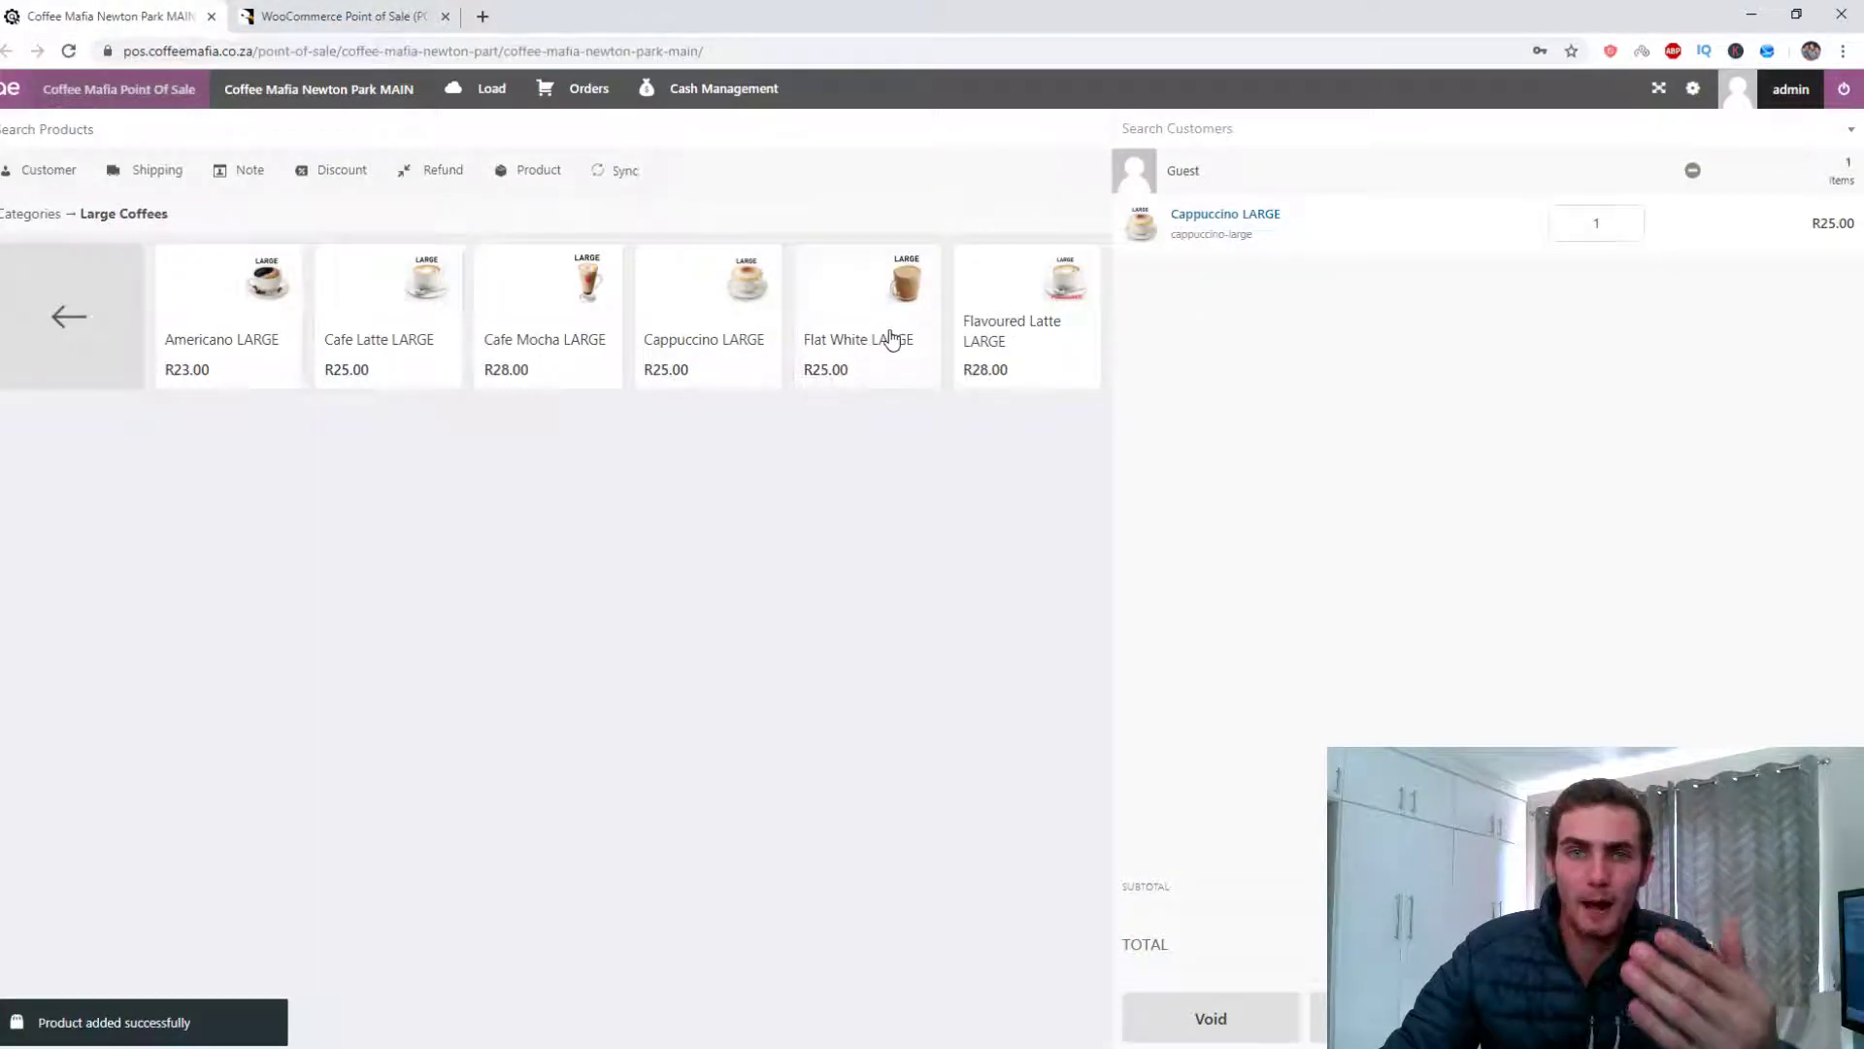
left_click(894, 340)
left_click(1024, 340)
left_click(375, 324)
left_click(250, 324)
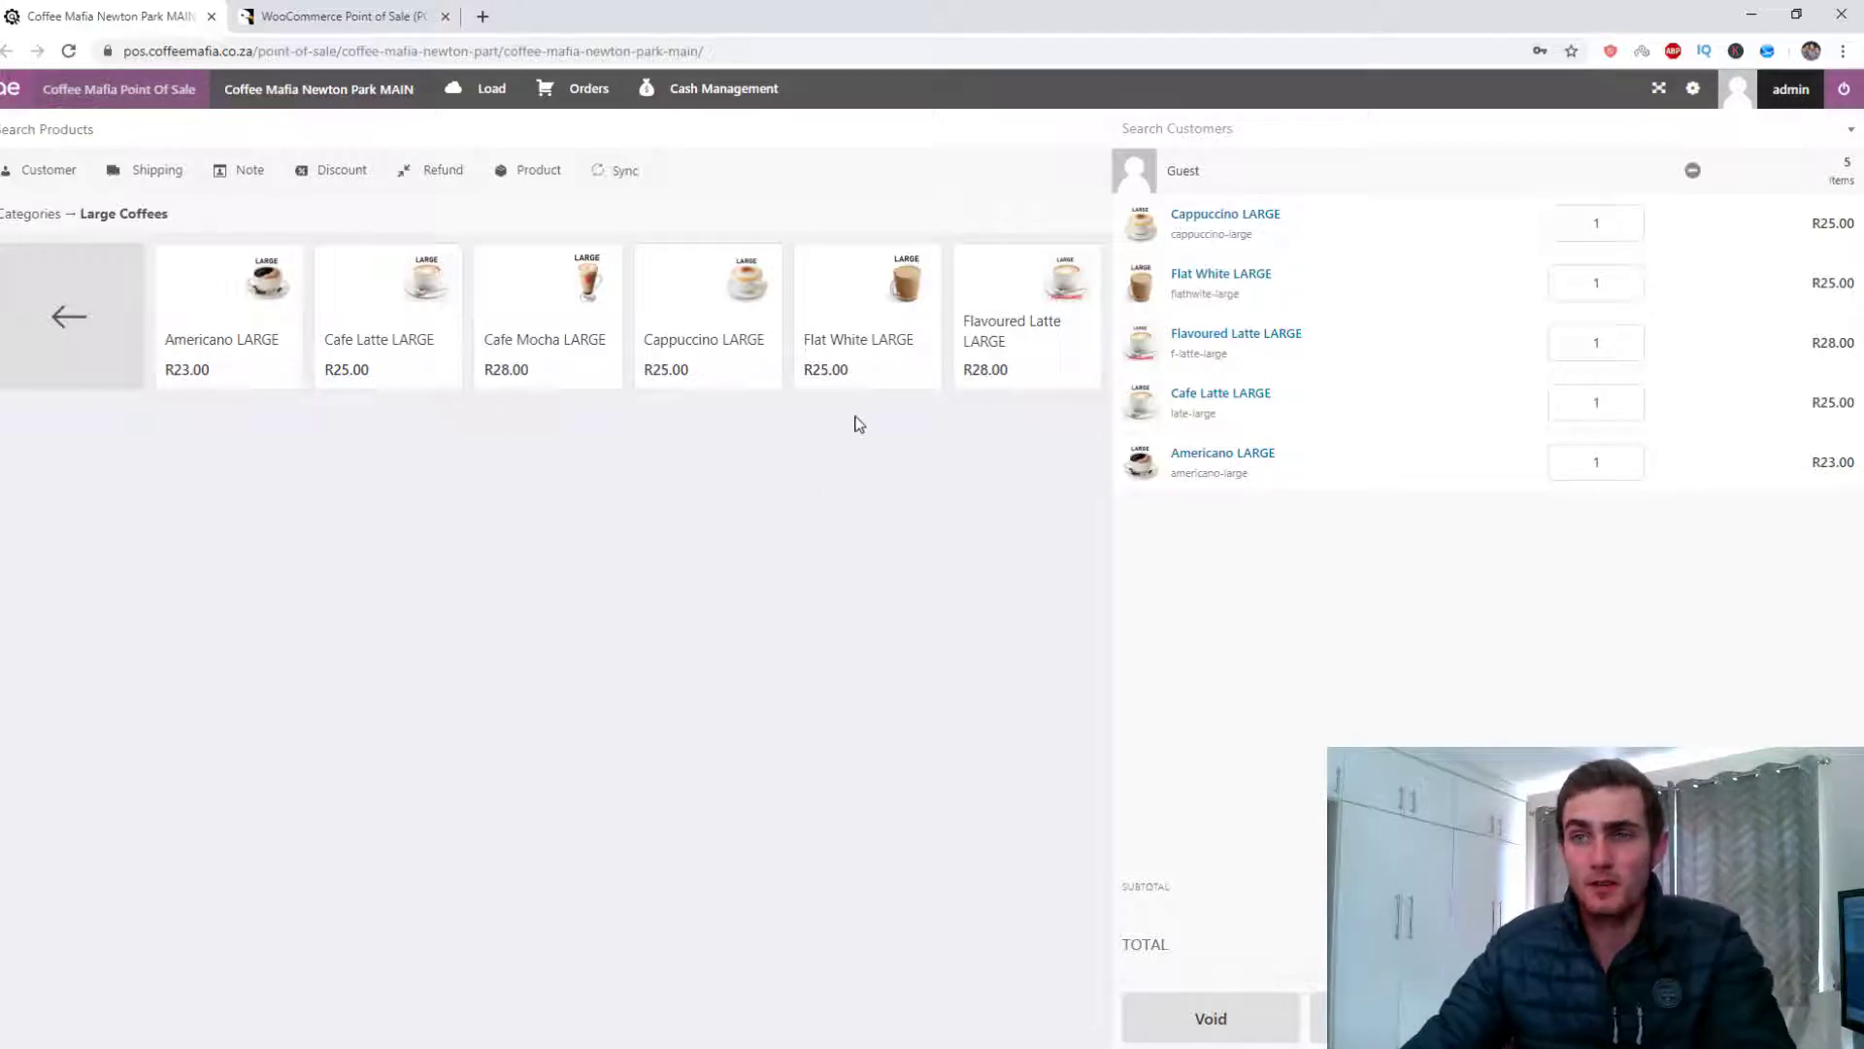
left_click(339, 13)
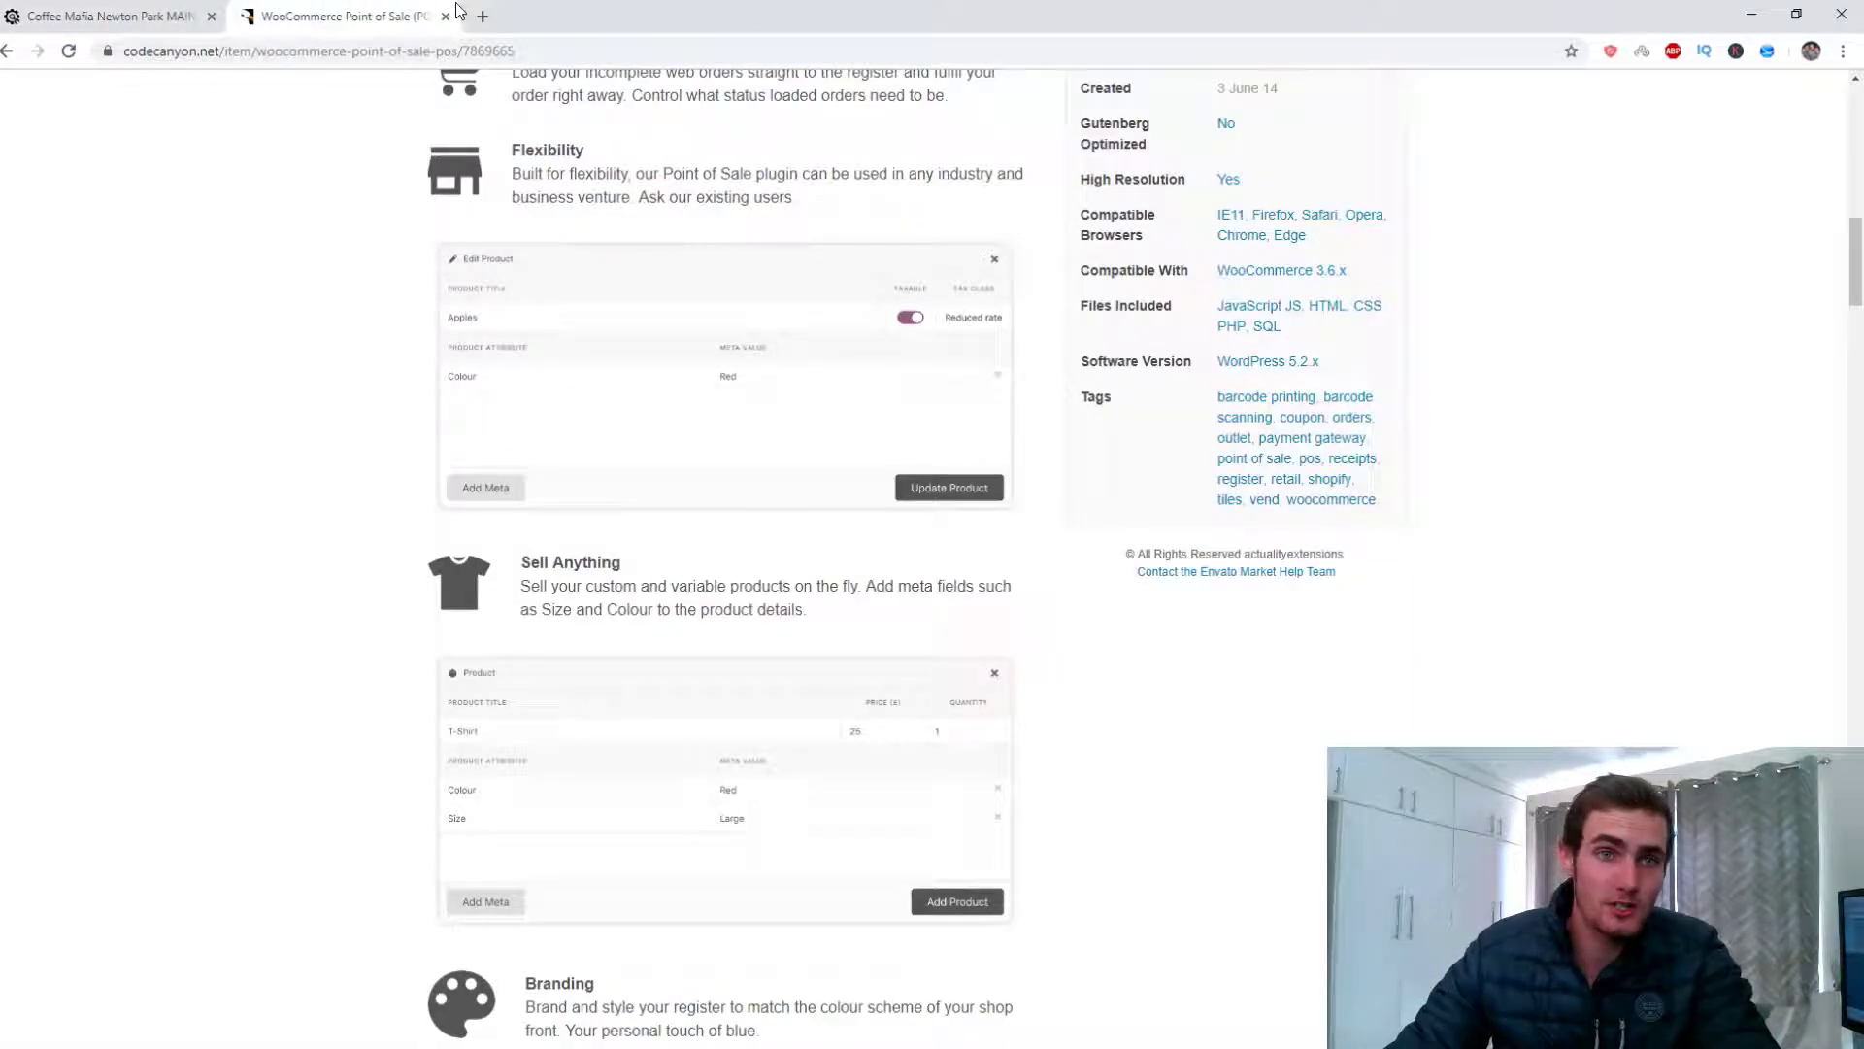
- Open pos.coffeemafia.co.za in a new tab and strip the admin path from the address
left_click(483, 15)
type("pos.coffeemafia.co.za")
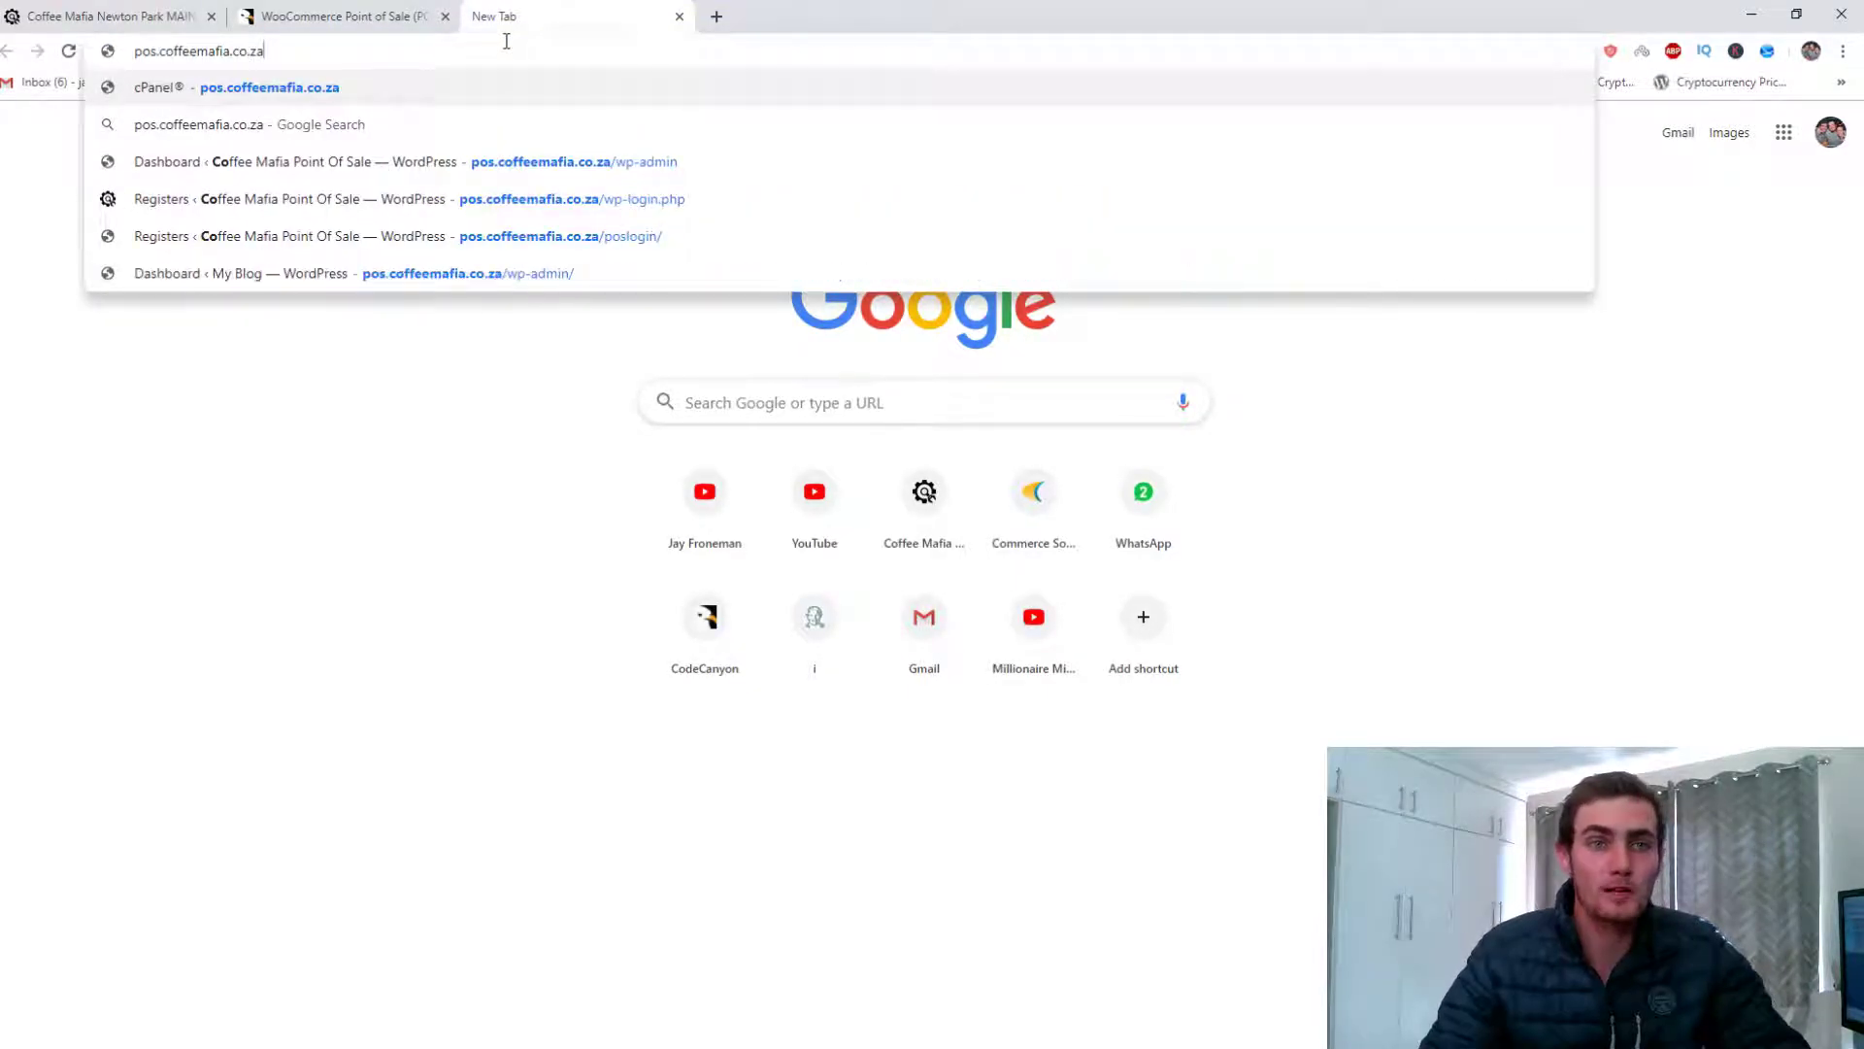
key("Return")
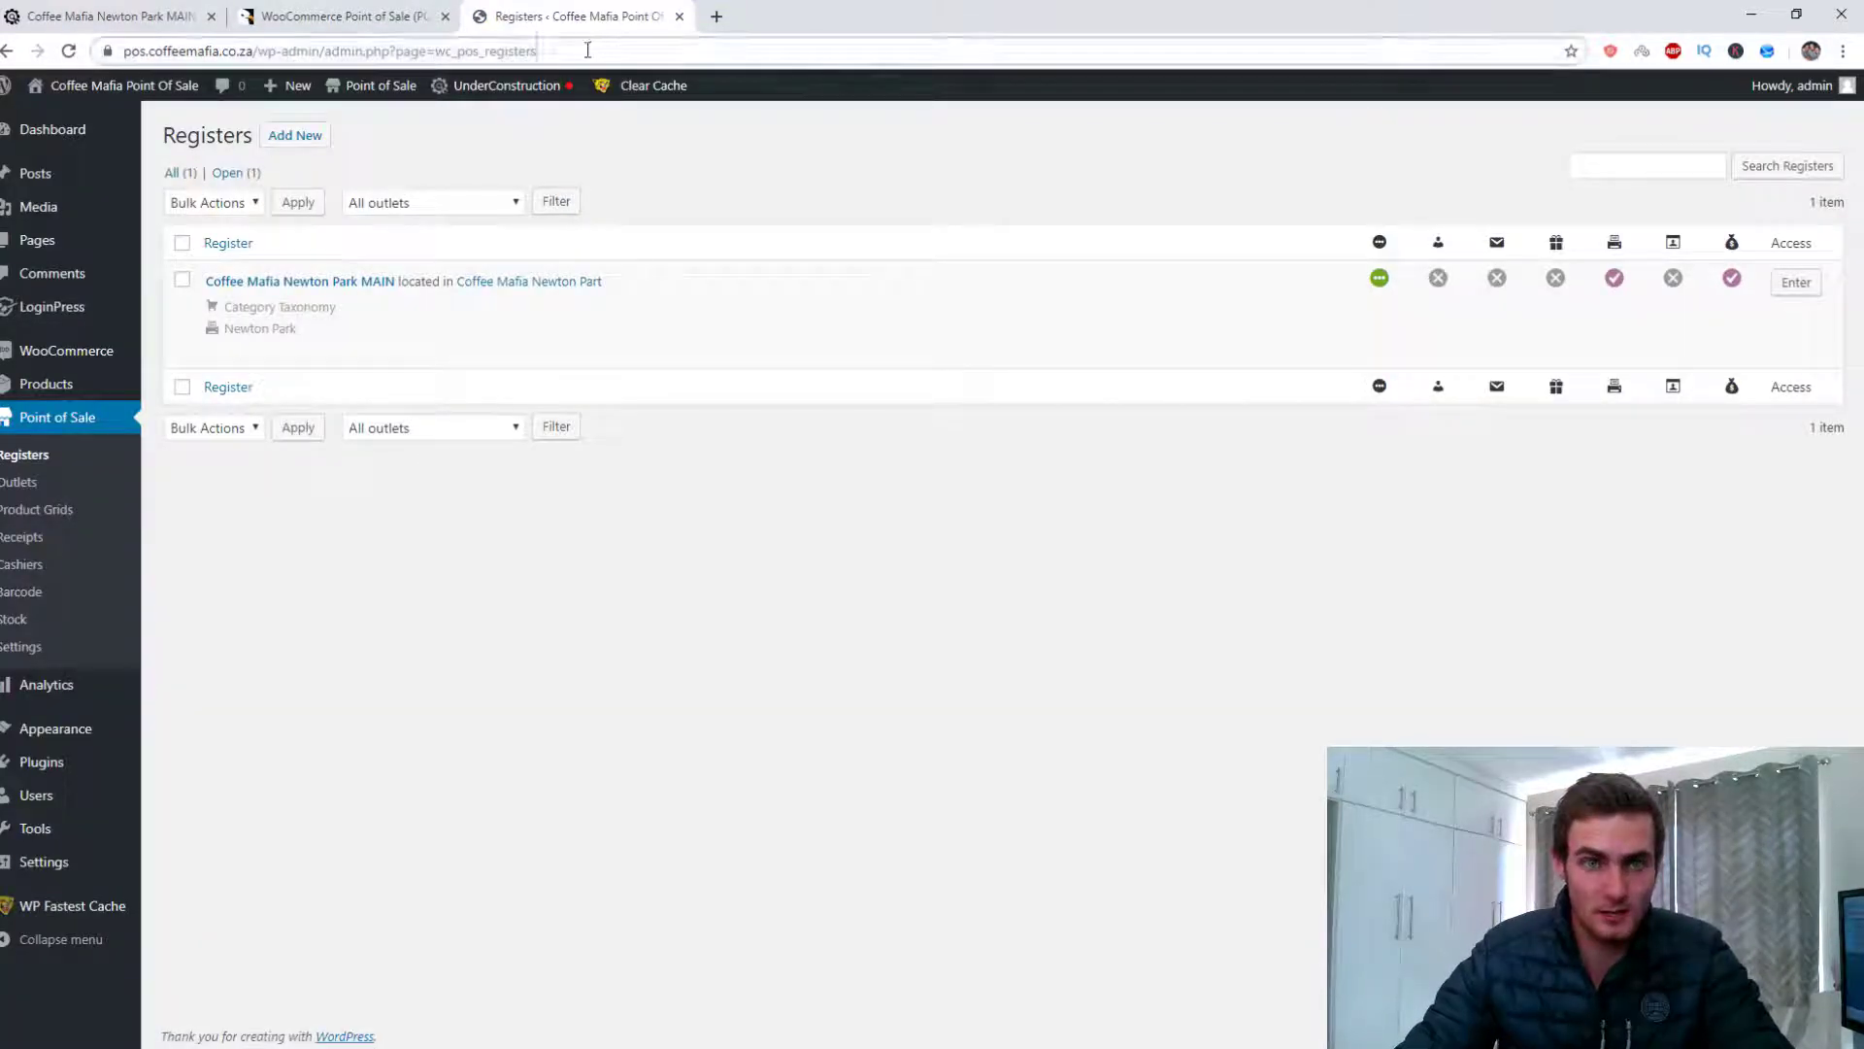
left_click_drag(538, 50, 262, 52)
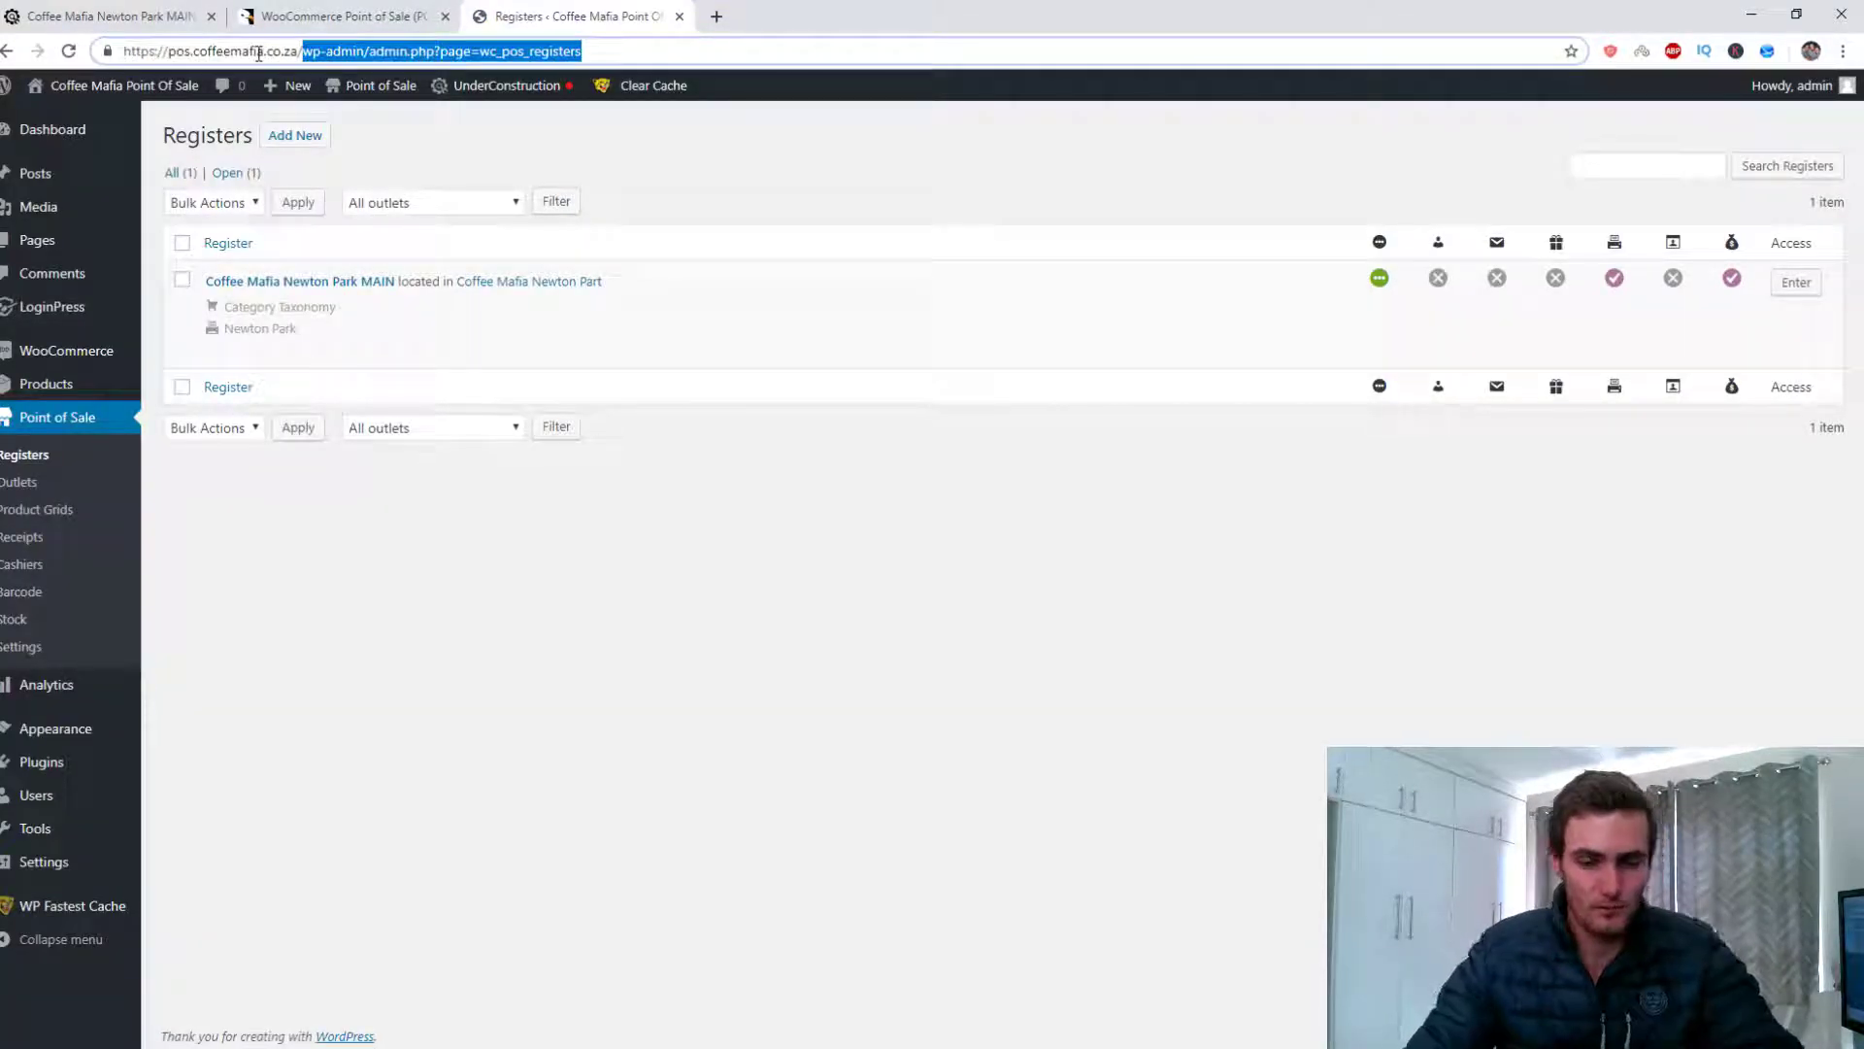
key("BackSpace")
left_click(636, 679)
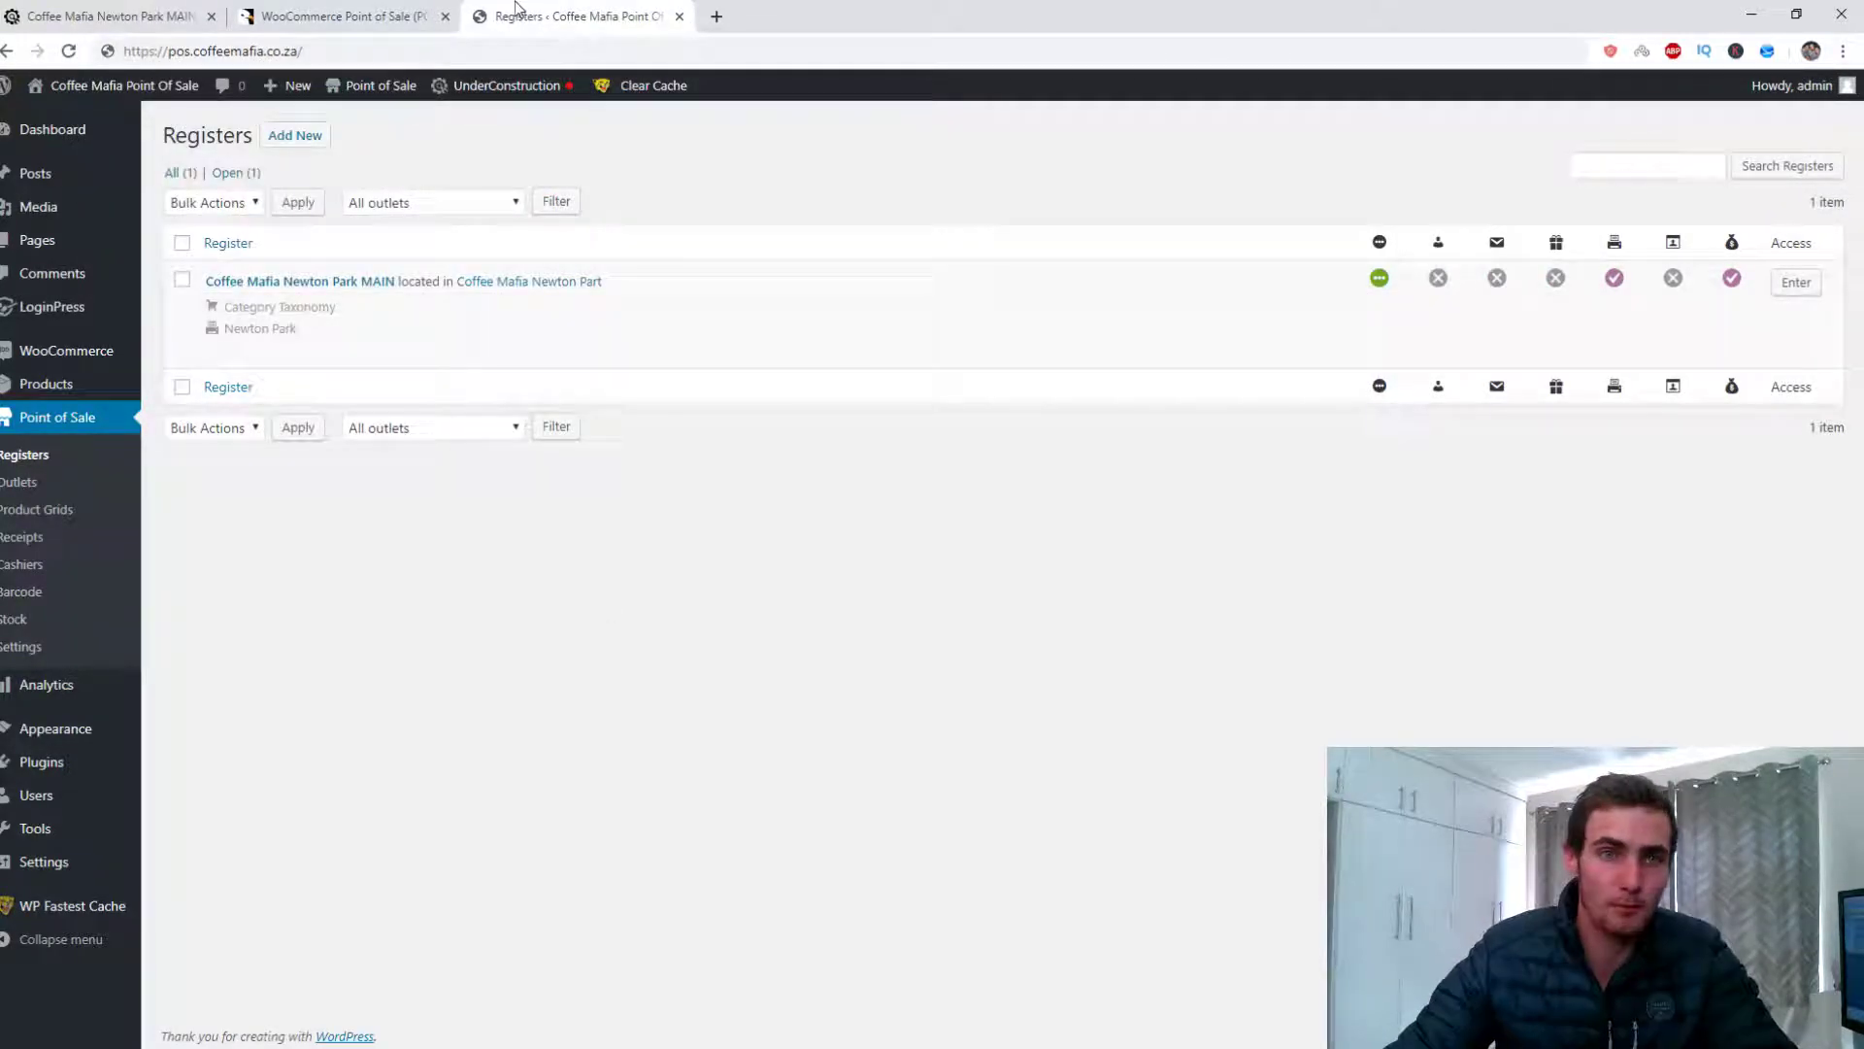
- Close the POS register and CodeCanyon tabs
left_click(185, 17)
left_click(211, 17)
left_click(211, 17)
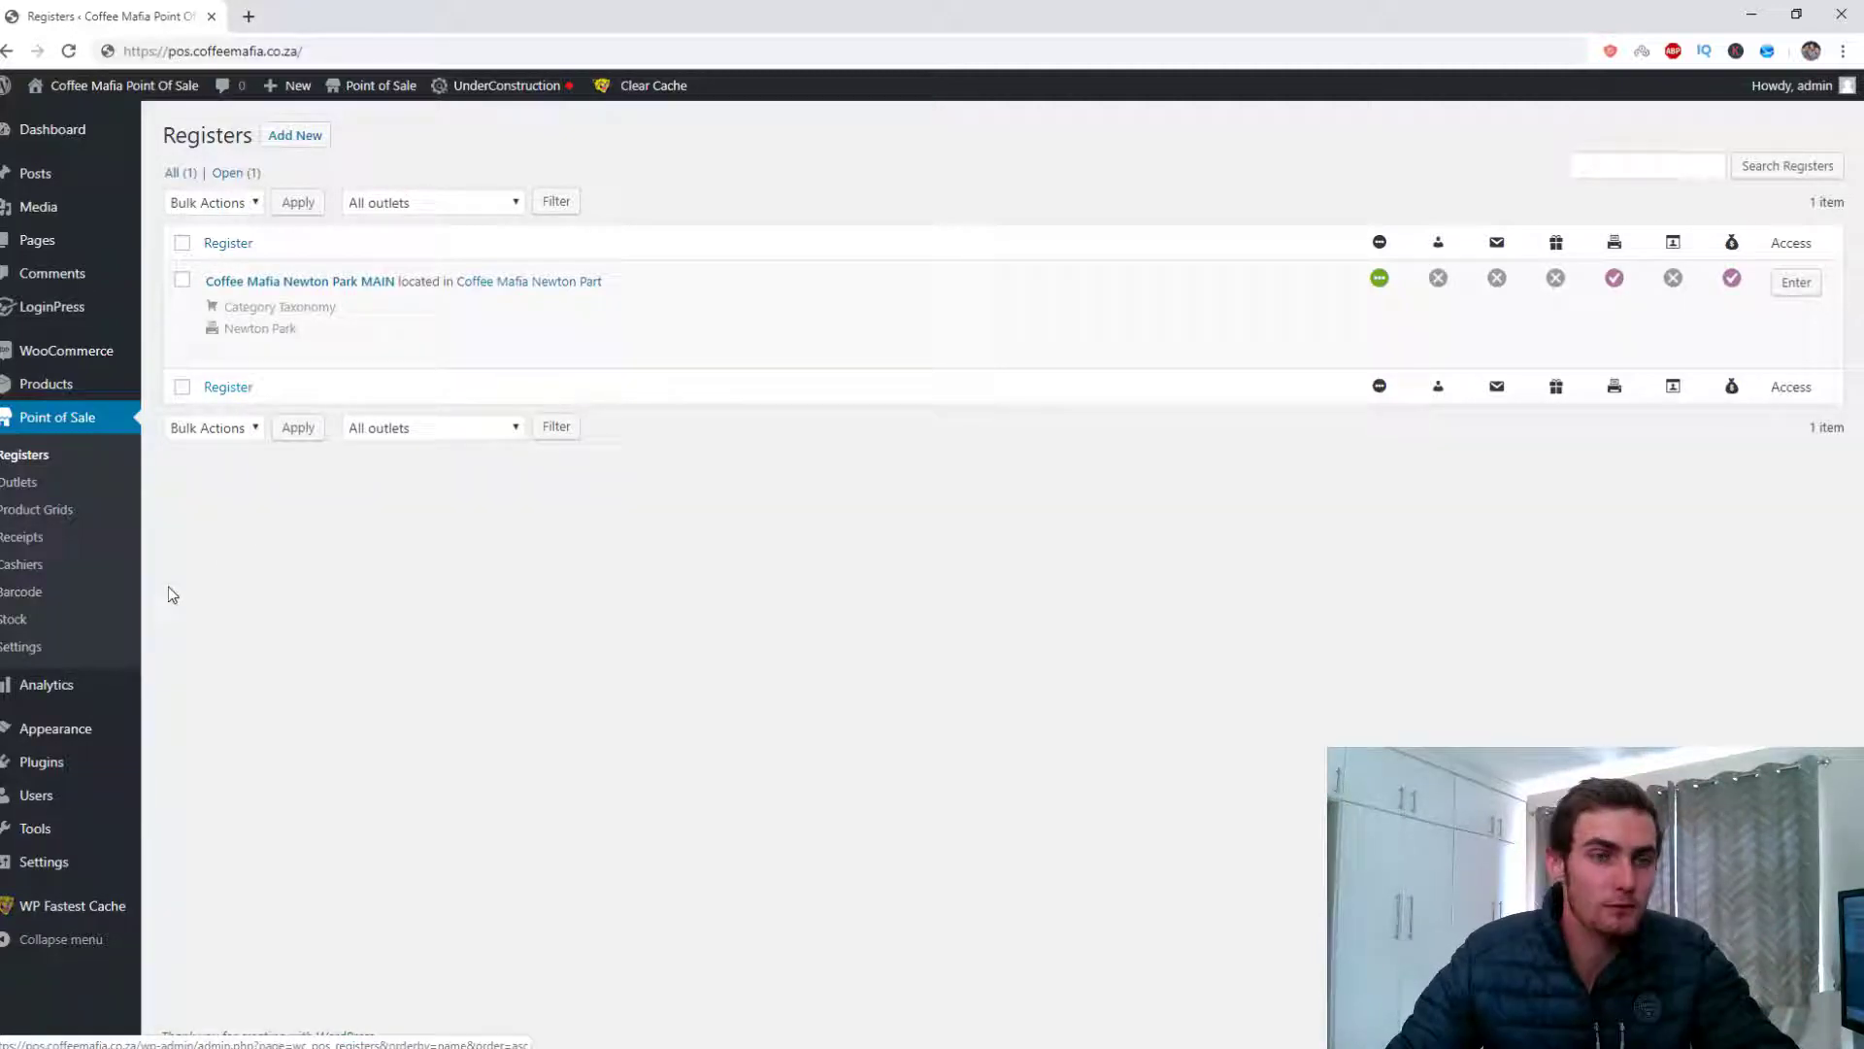
- Browse Upload Plugin to Downloads > New folder > woopos4527, cancel, and view Installed Plugins
mouse_move(67, 759)
left_click(185, 790)
left_click(335, 136)
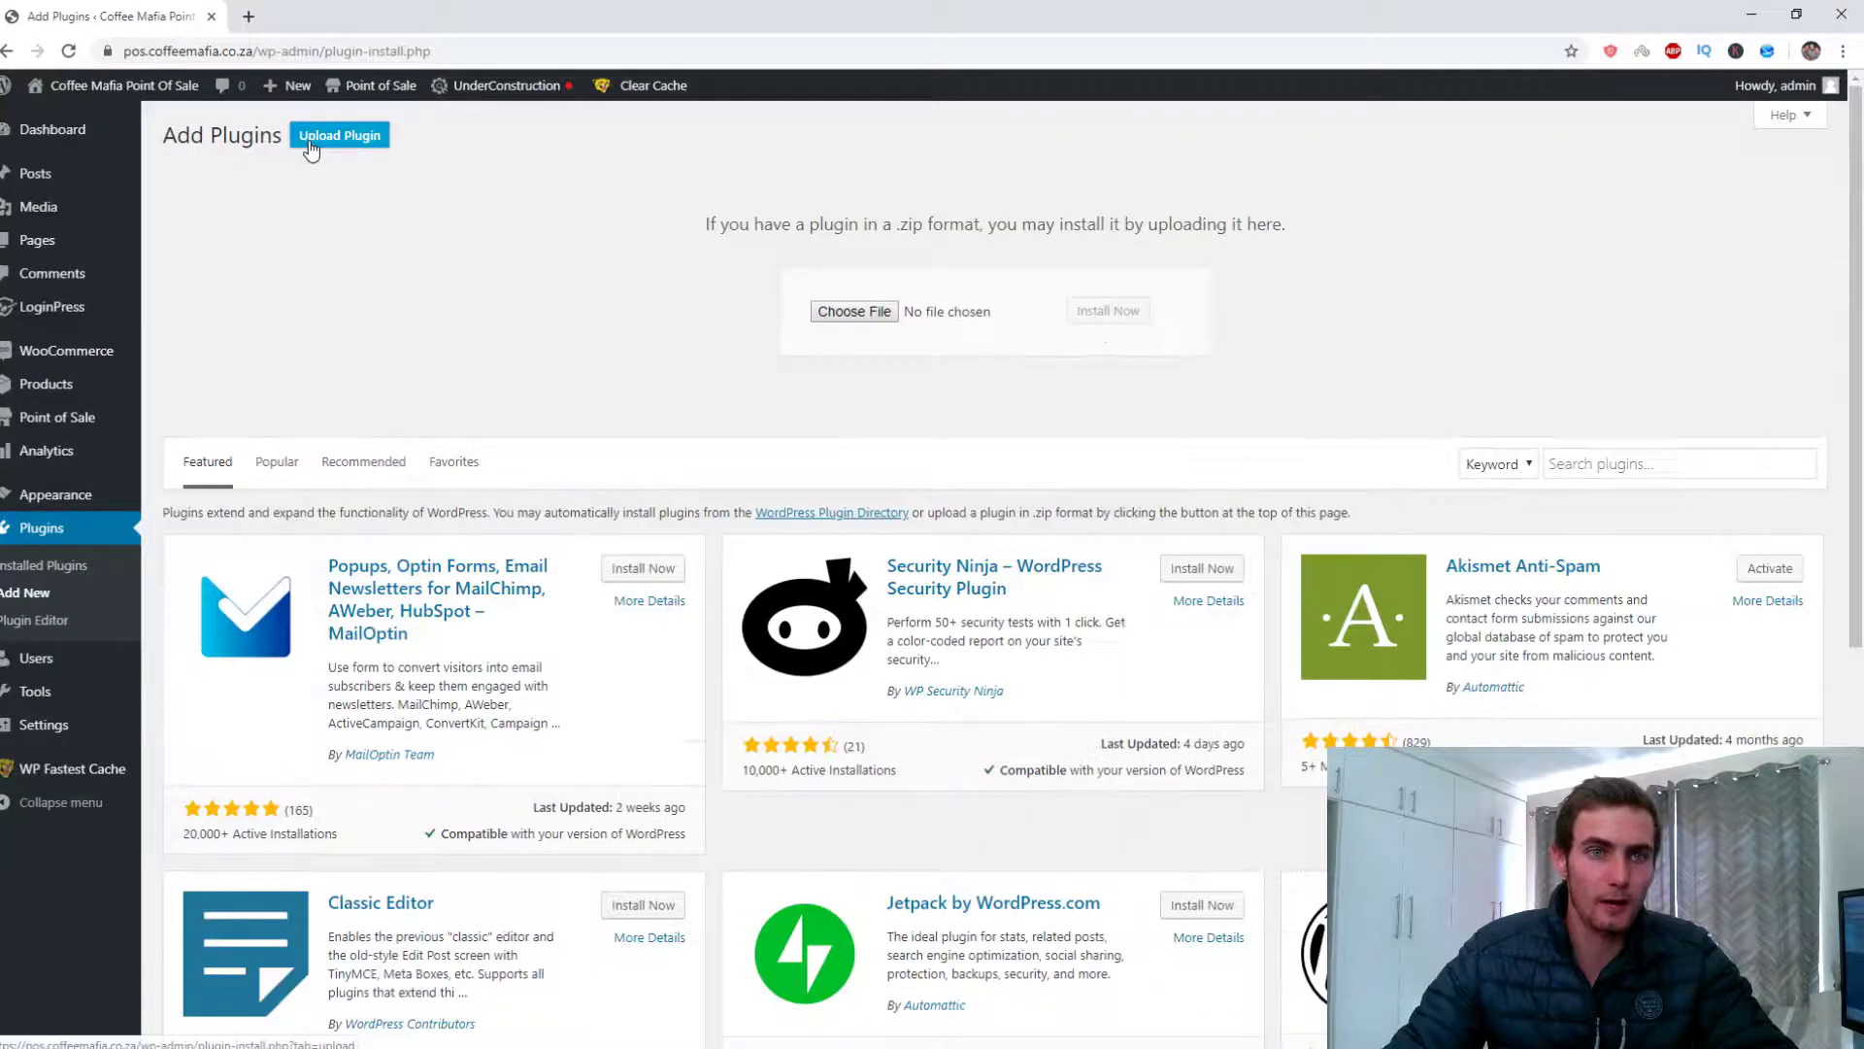
left_click(857, 311)
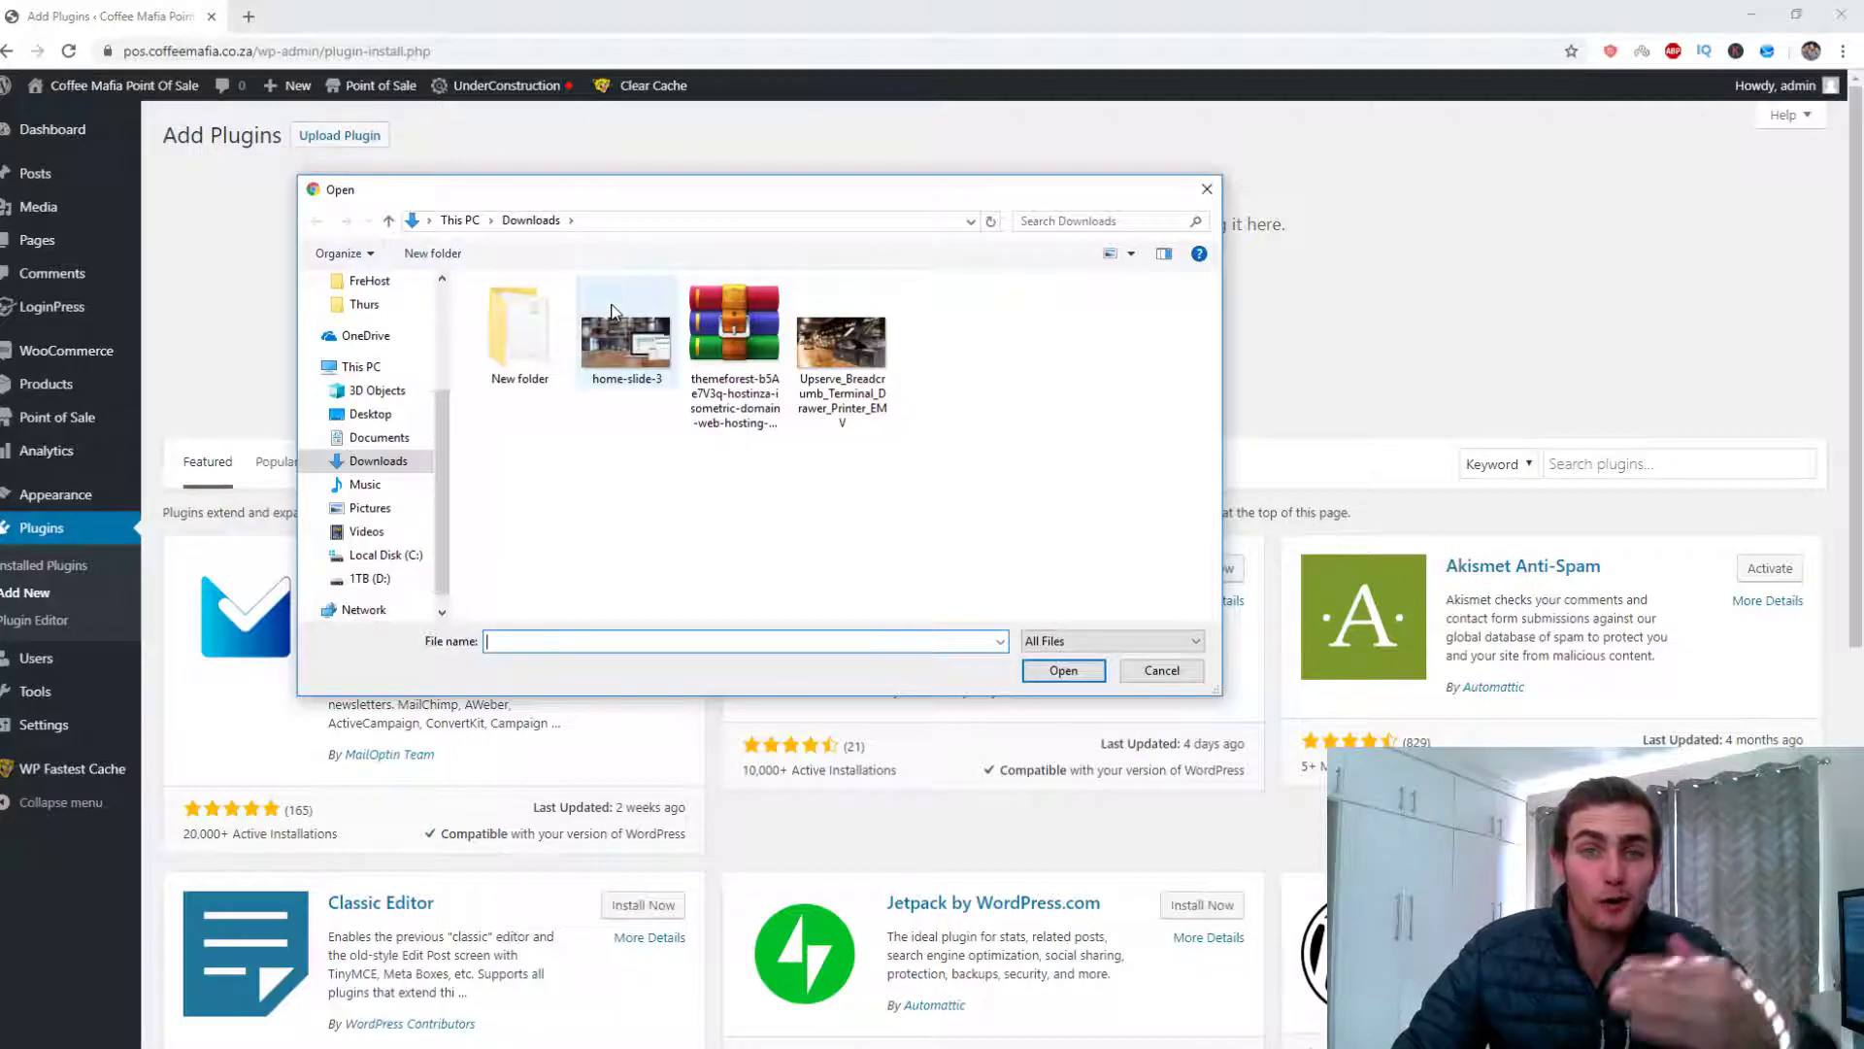
left_click(515, 352)
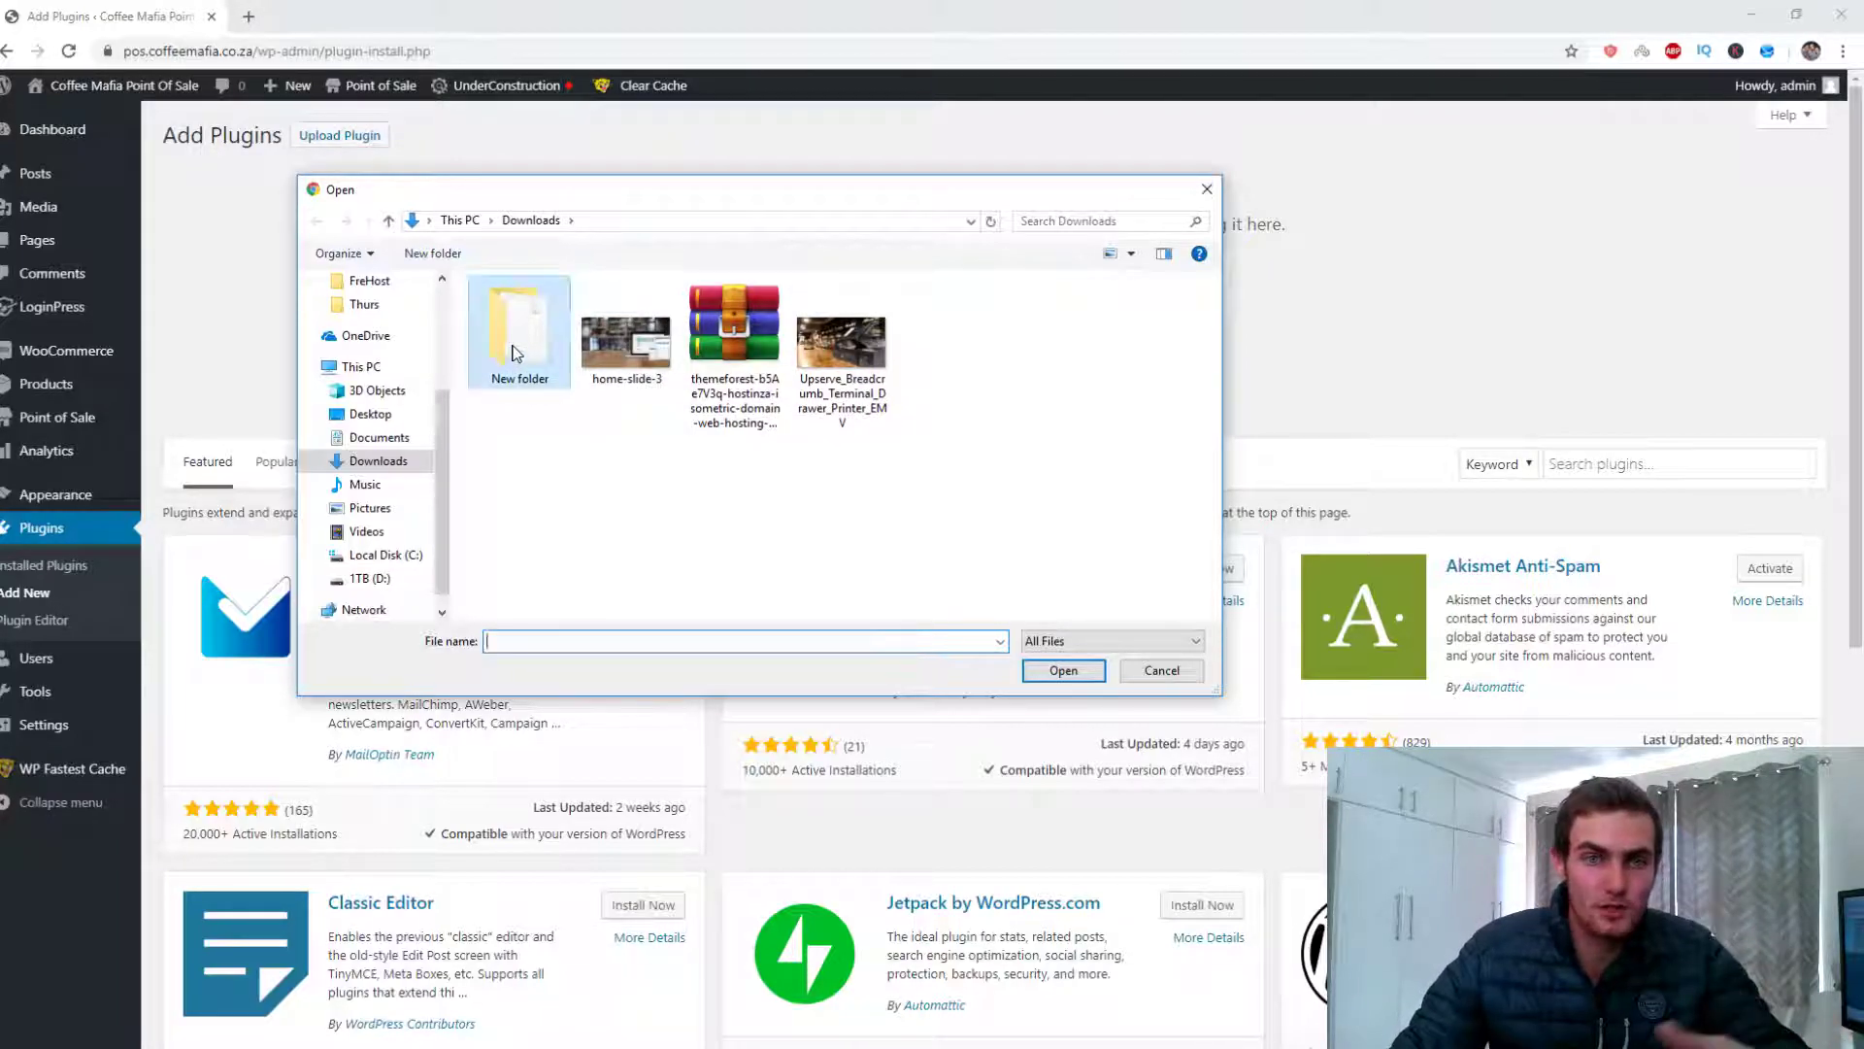
double_click(515, 351)
double_click(515, 309)
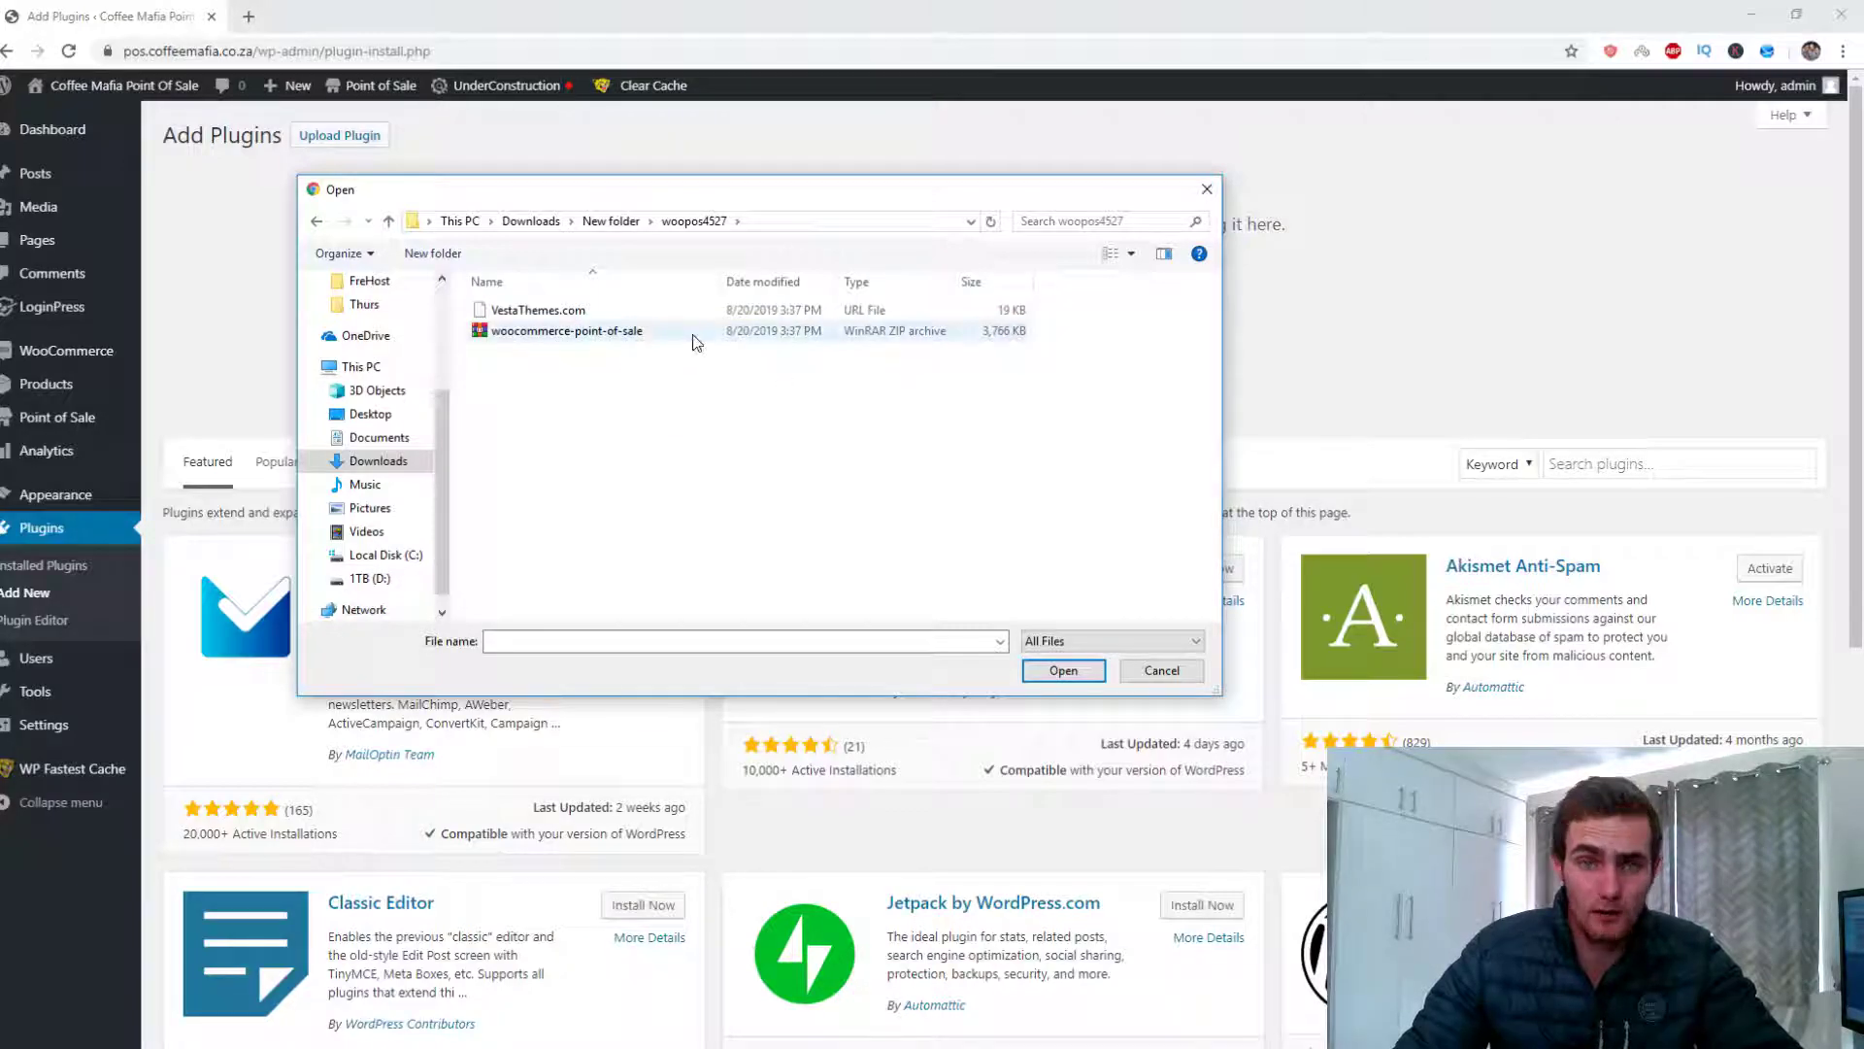
left_click(1207, 188)
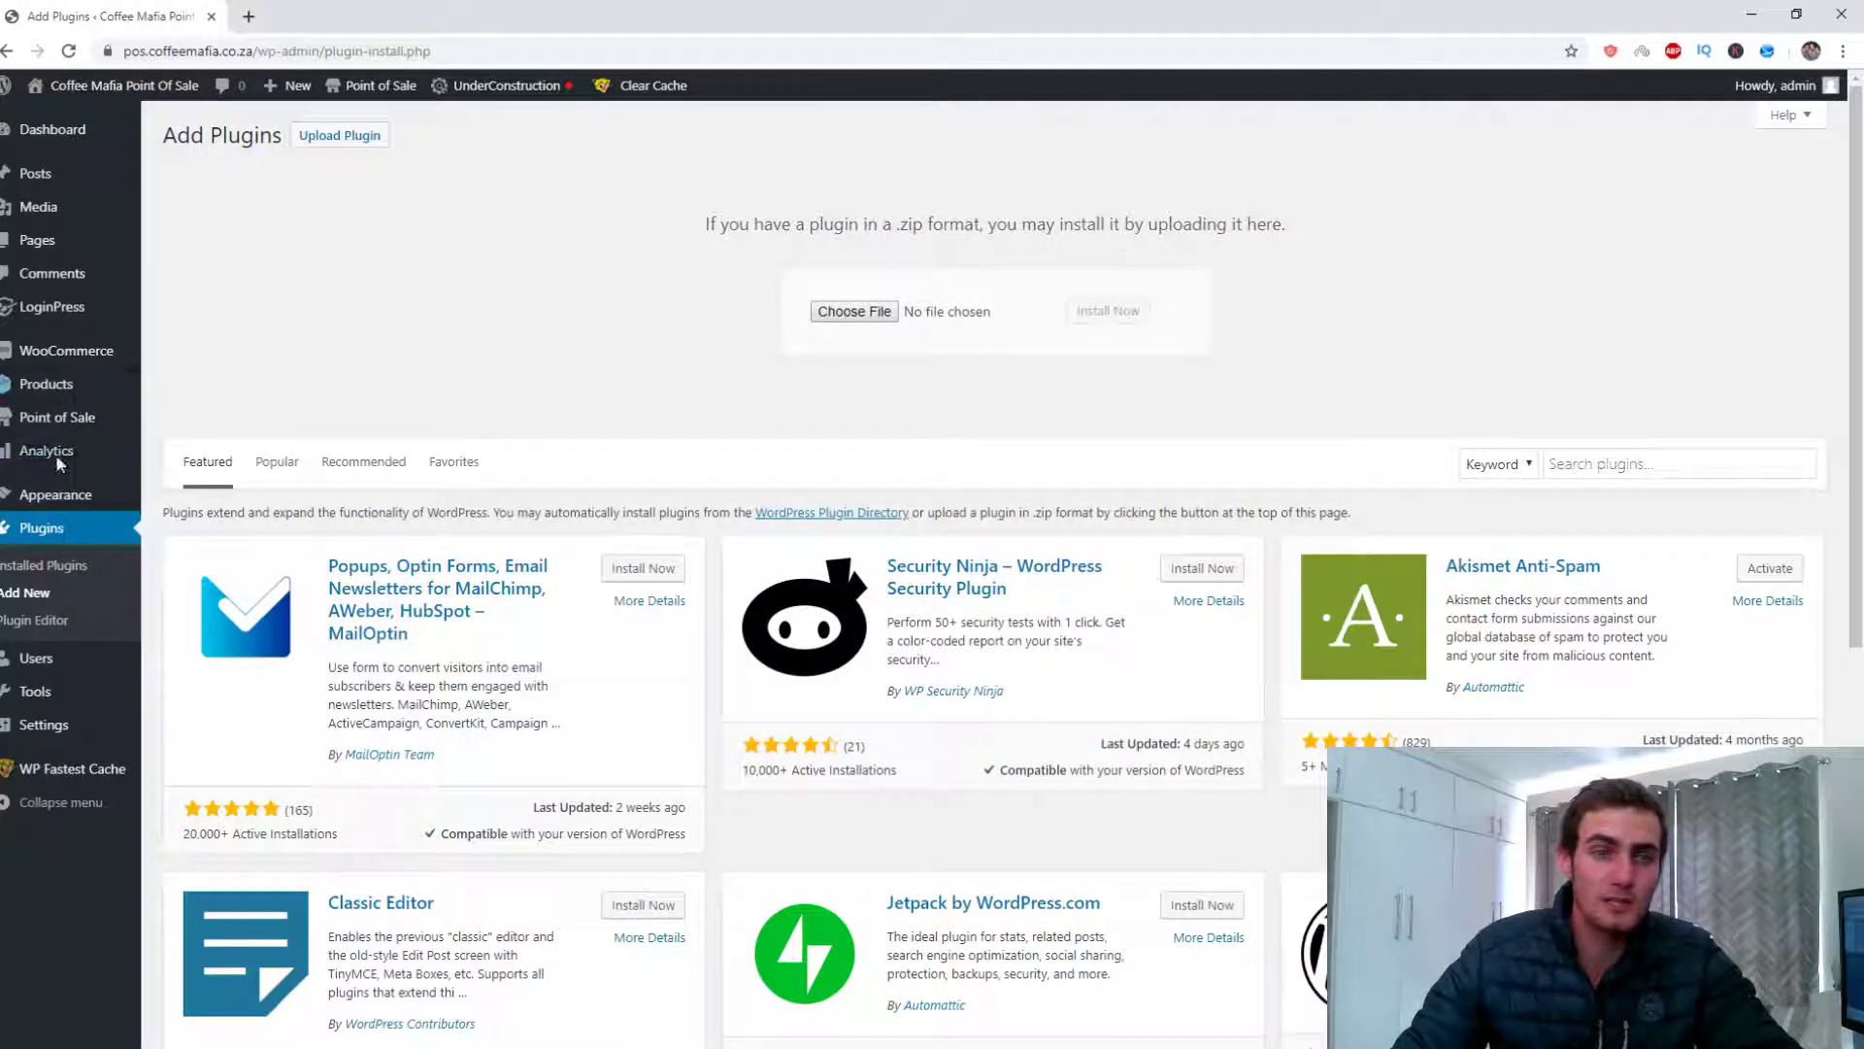
left_click(64, 575)
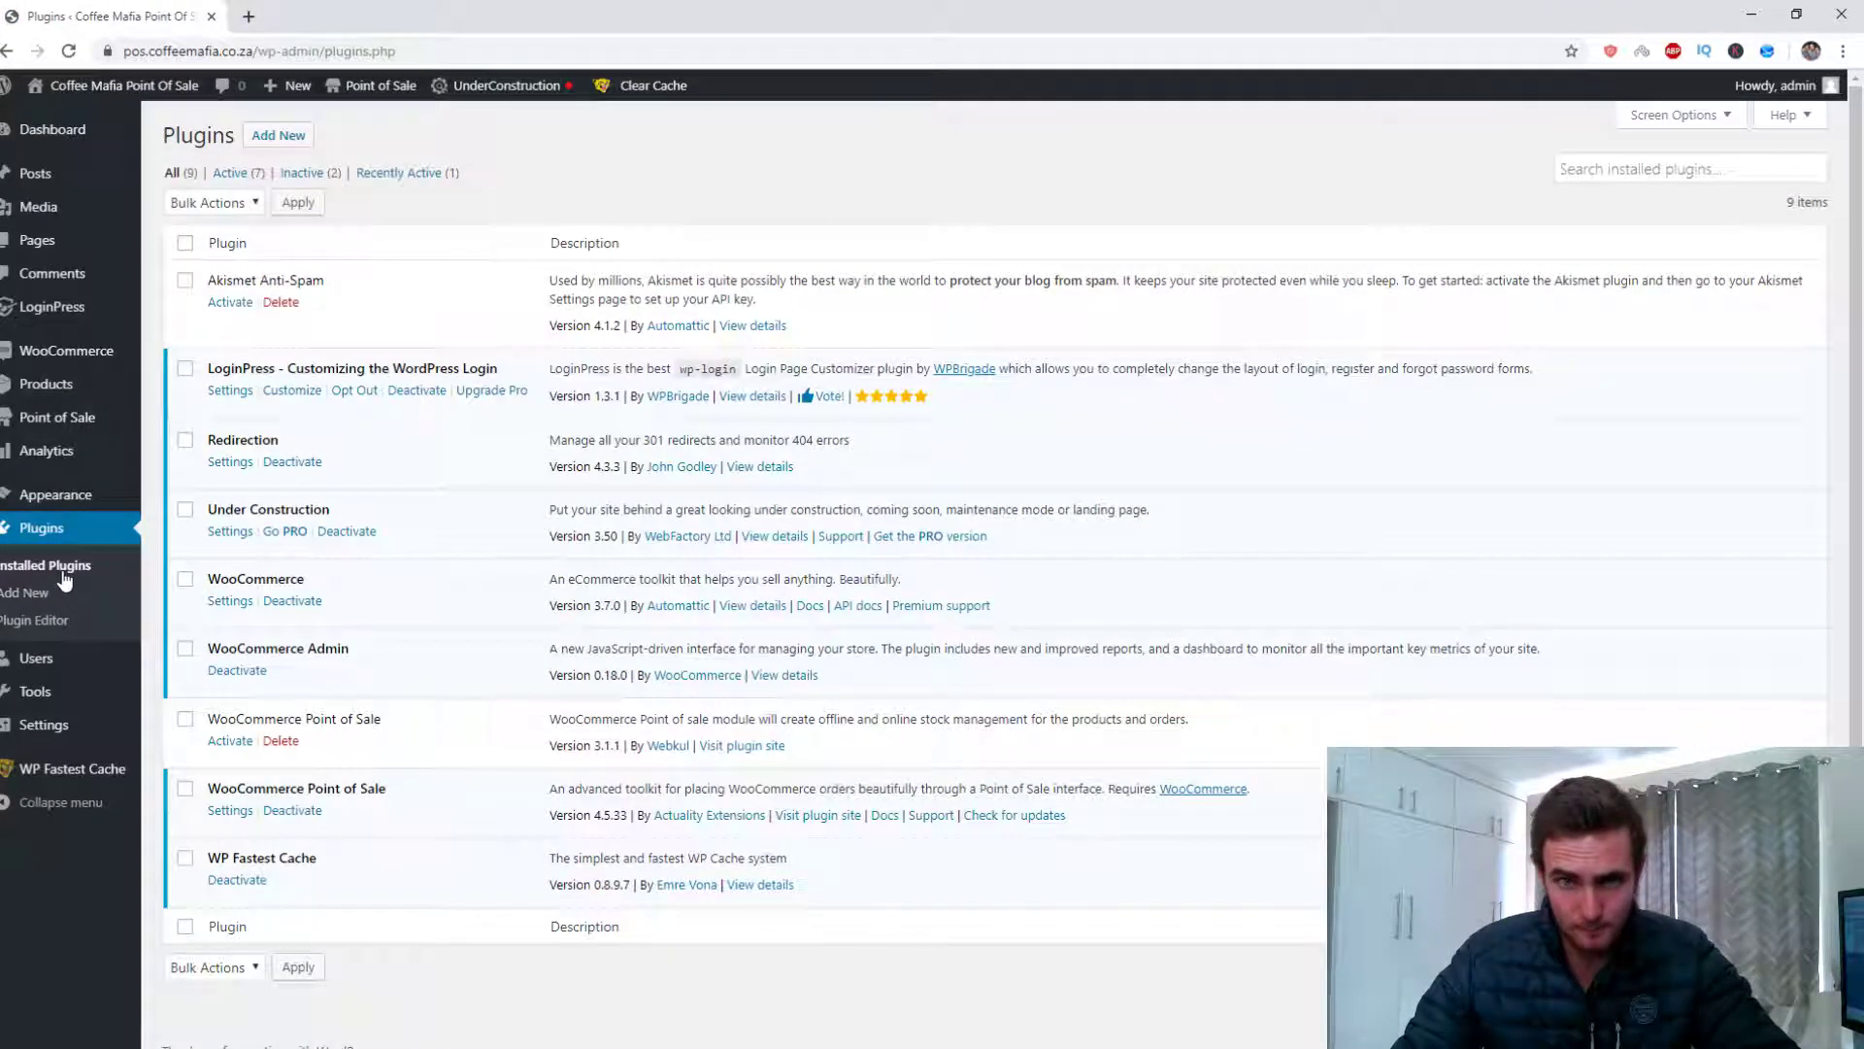
scroll(369, 572, "down", 1)
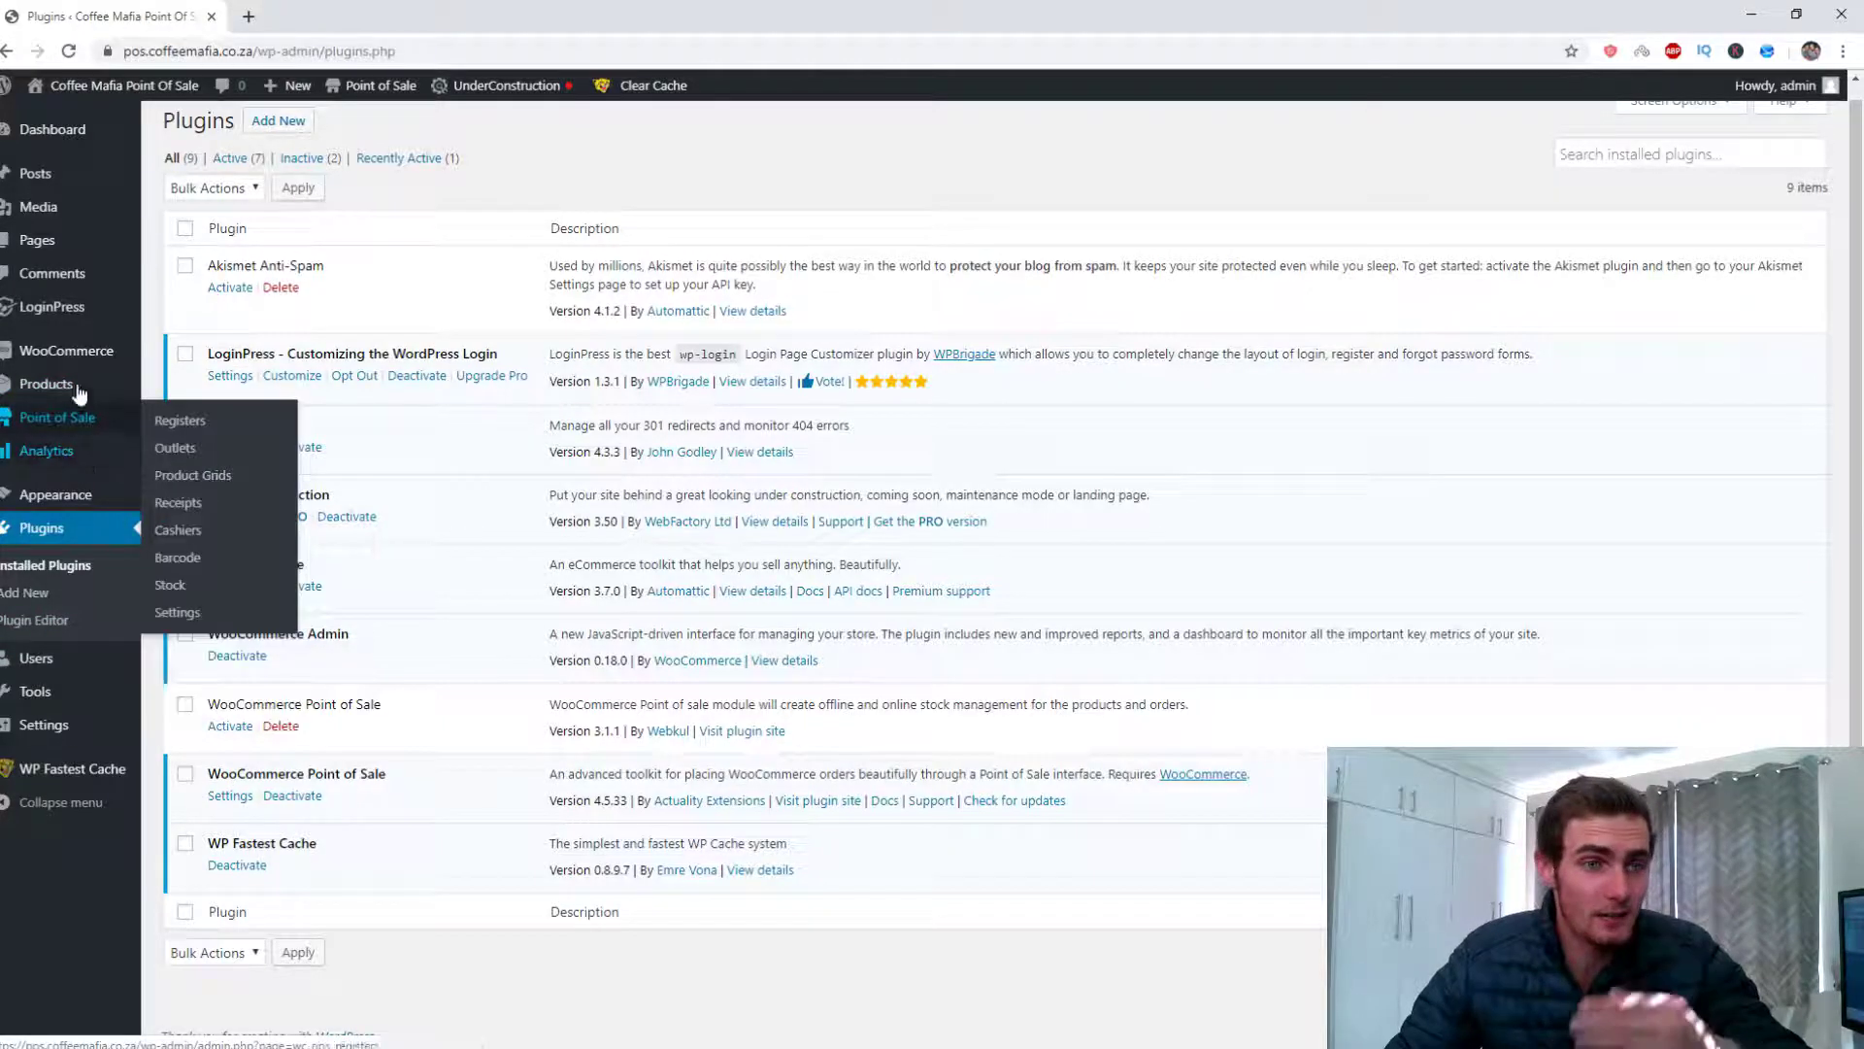
mouse_move(71, 428)
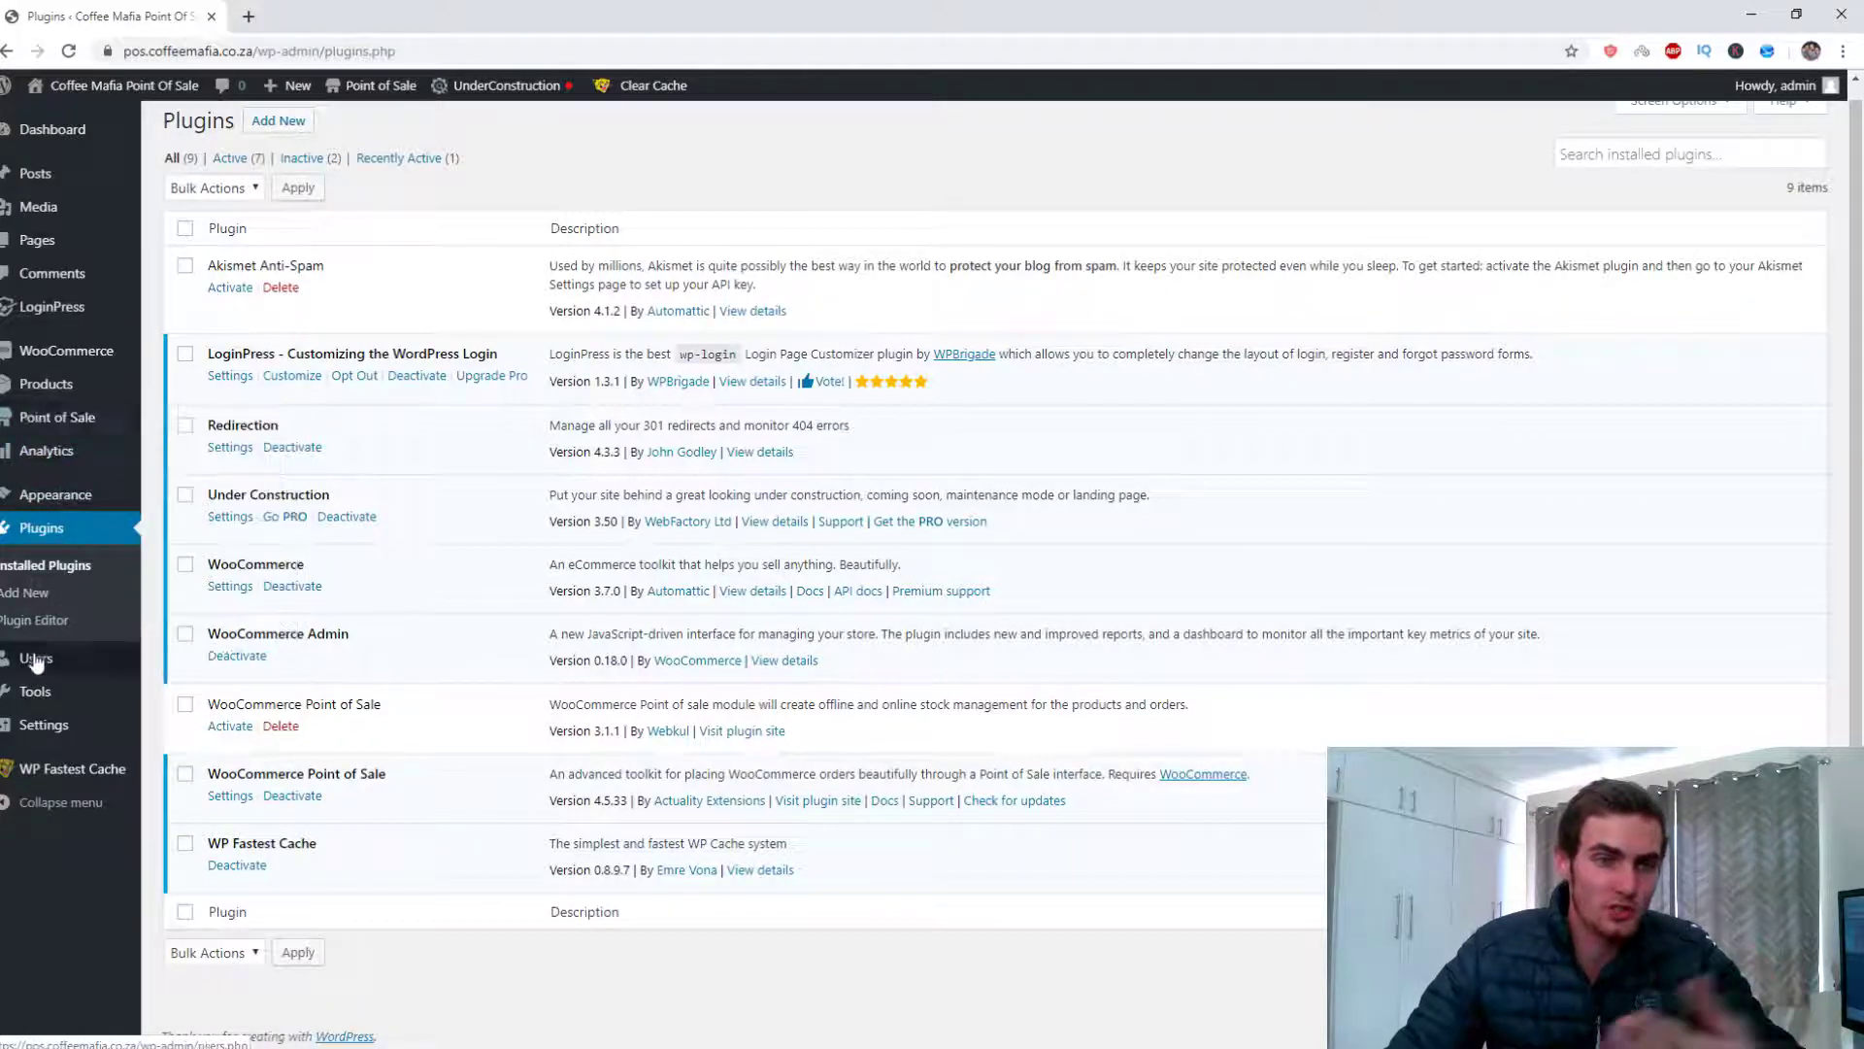
mouse_move(39, 661)
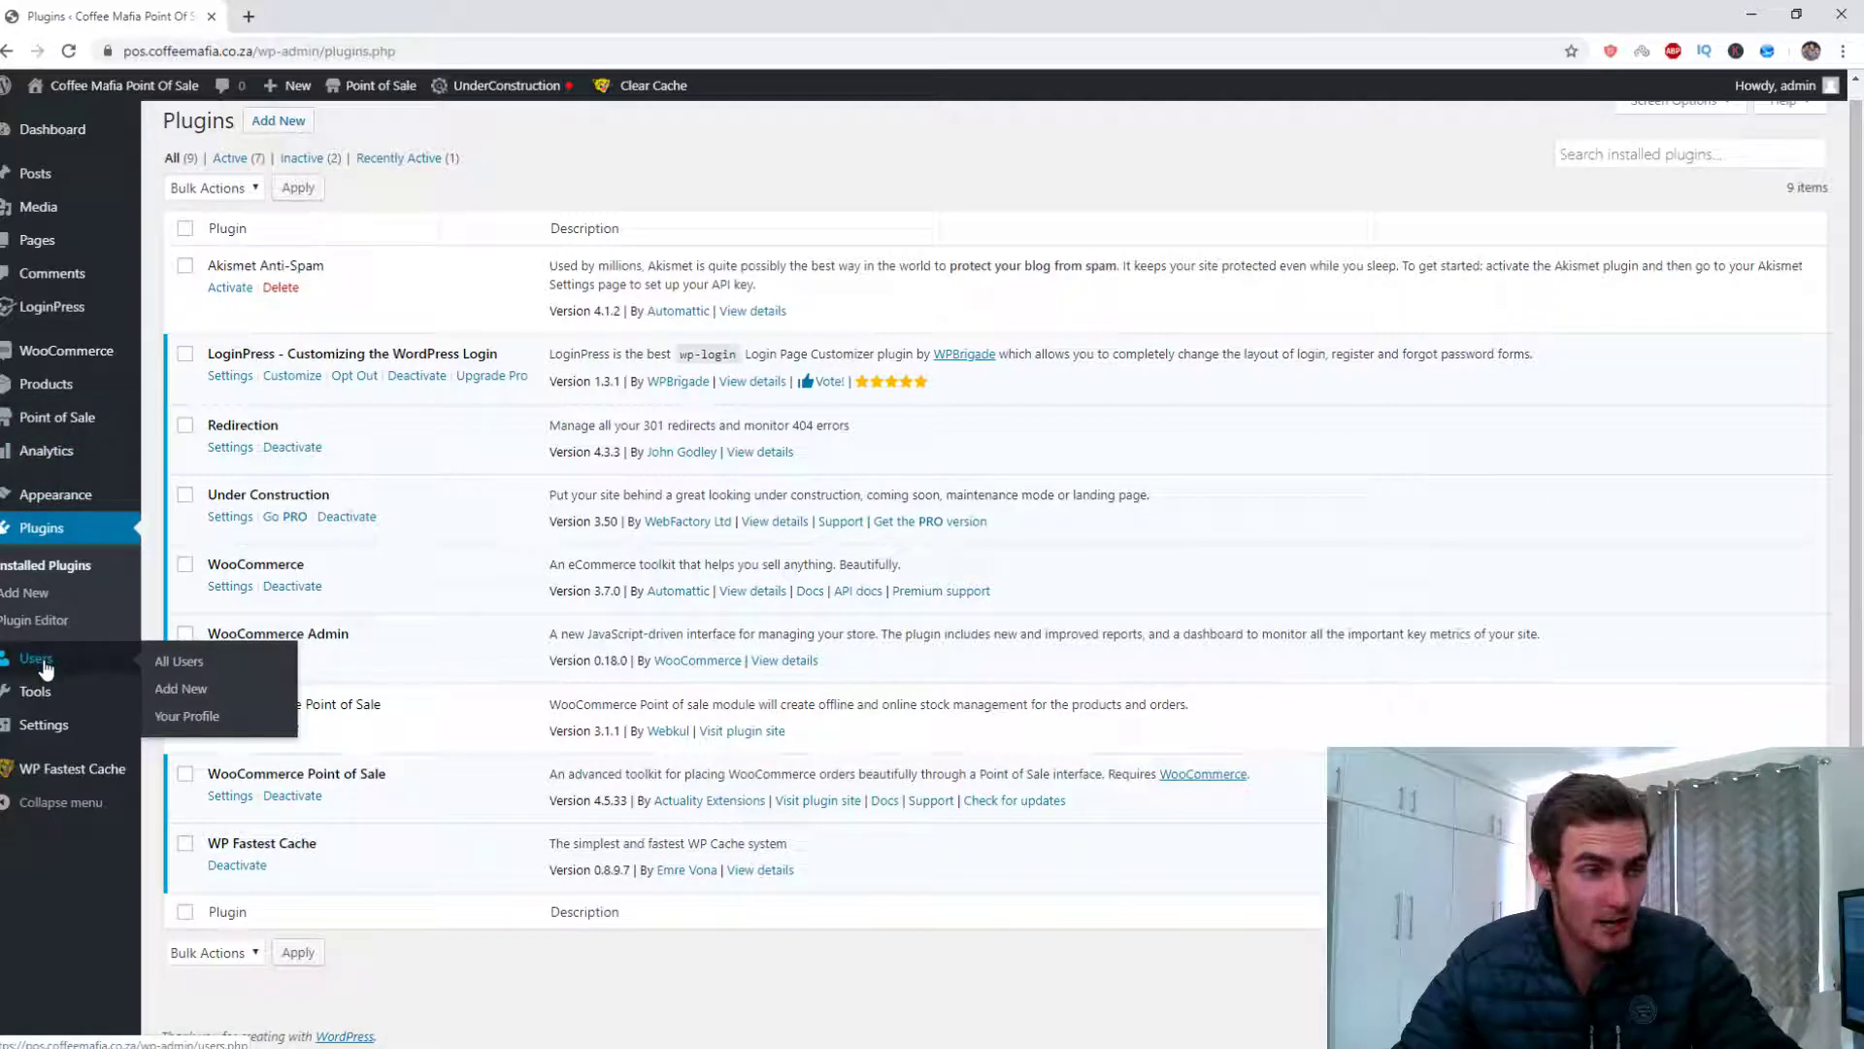
- Start a new user and enter its username and e-mail address
left_click(187, 693)
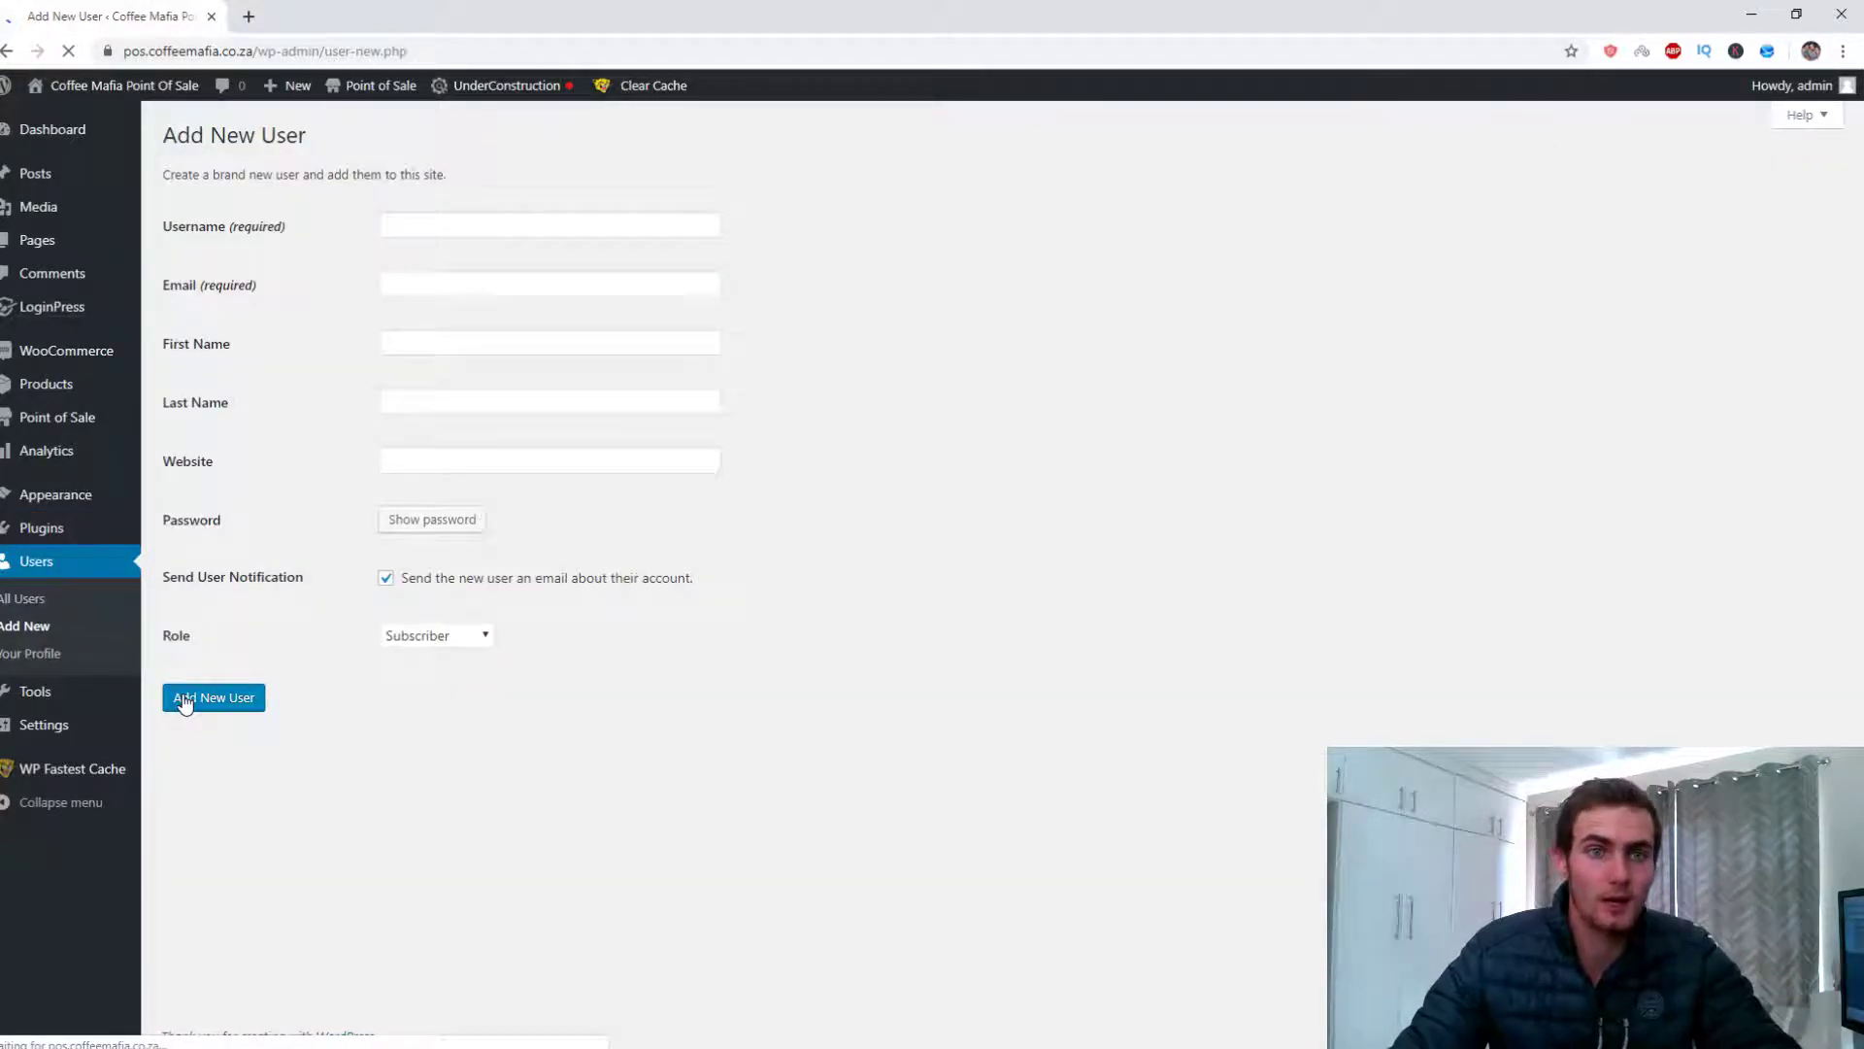
left_click(416, 219)
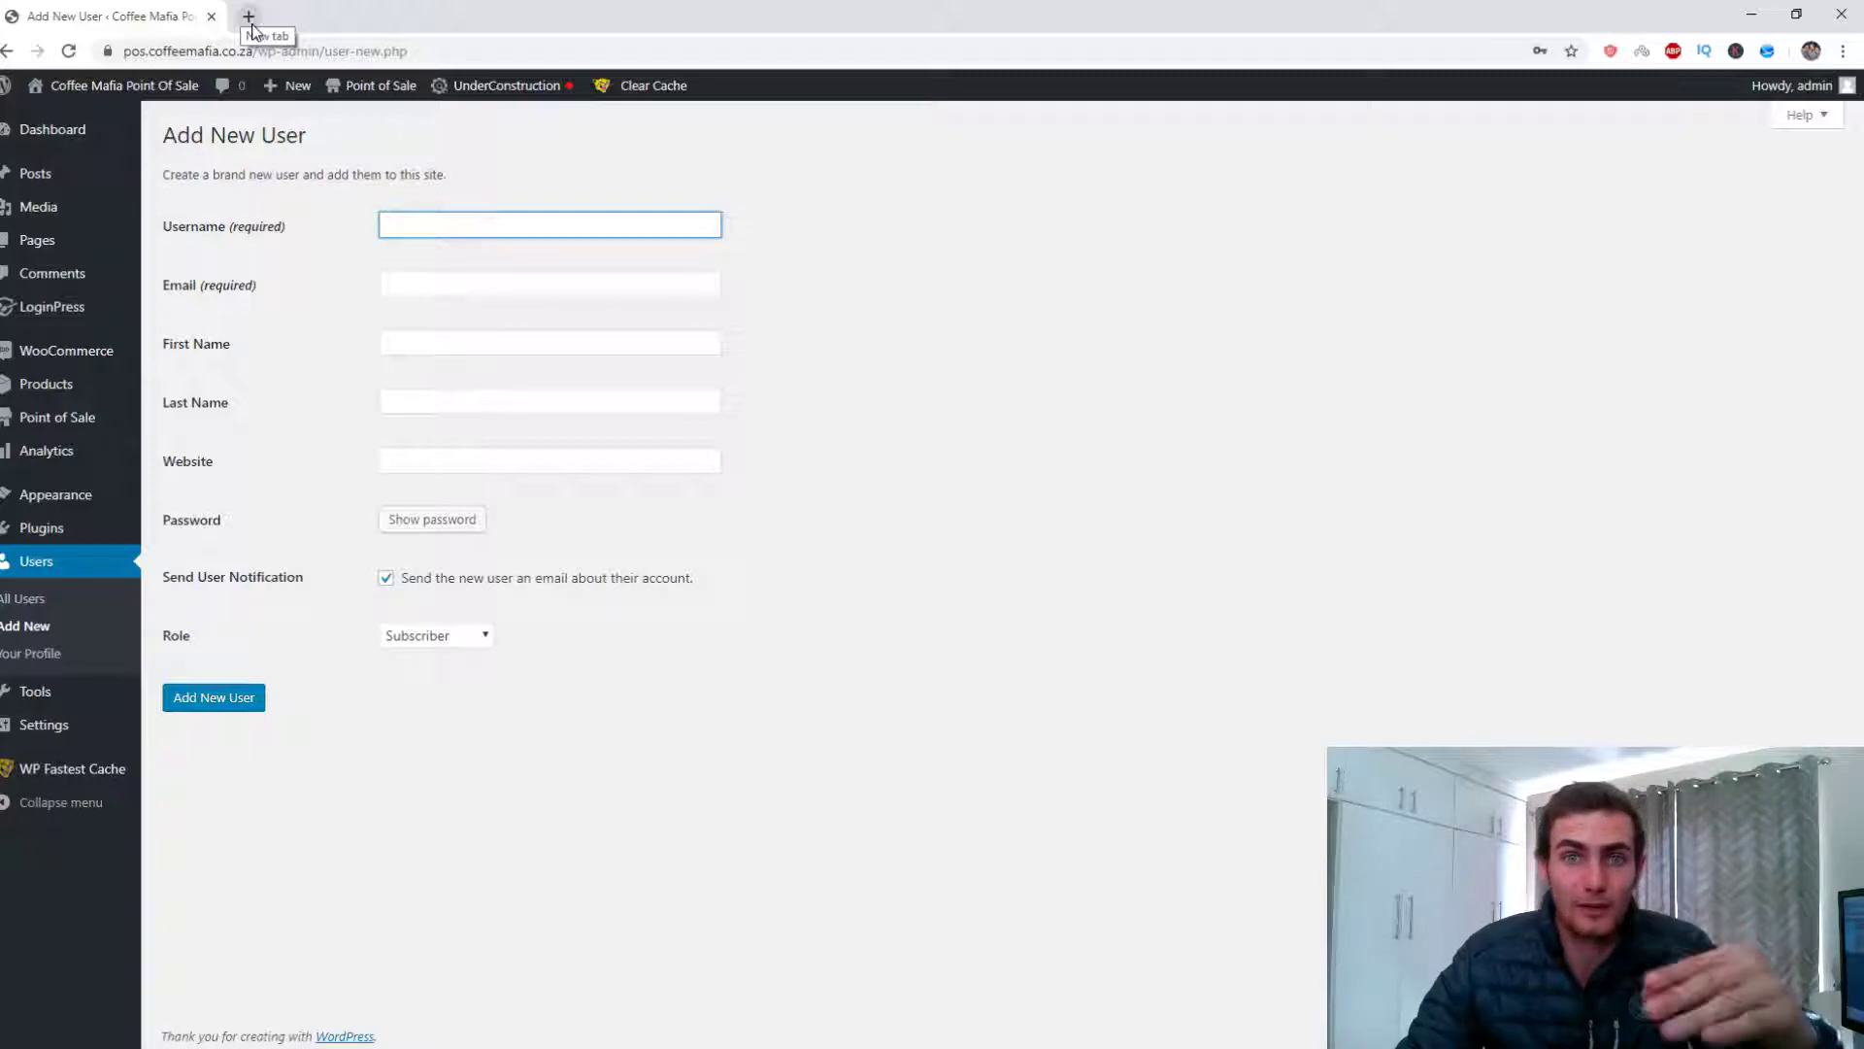
left_click(251, 23)
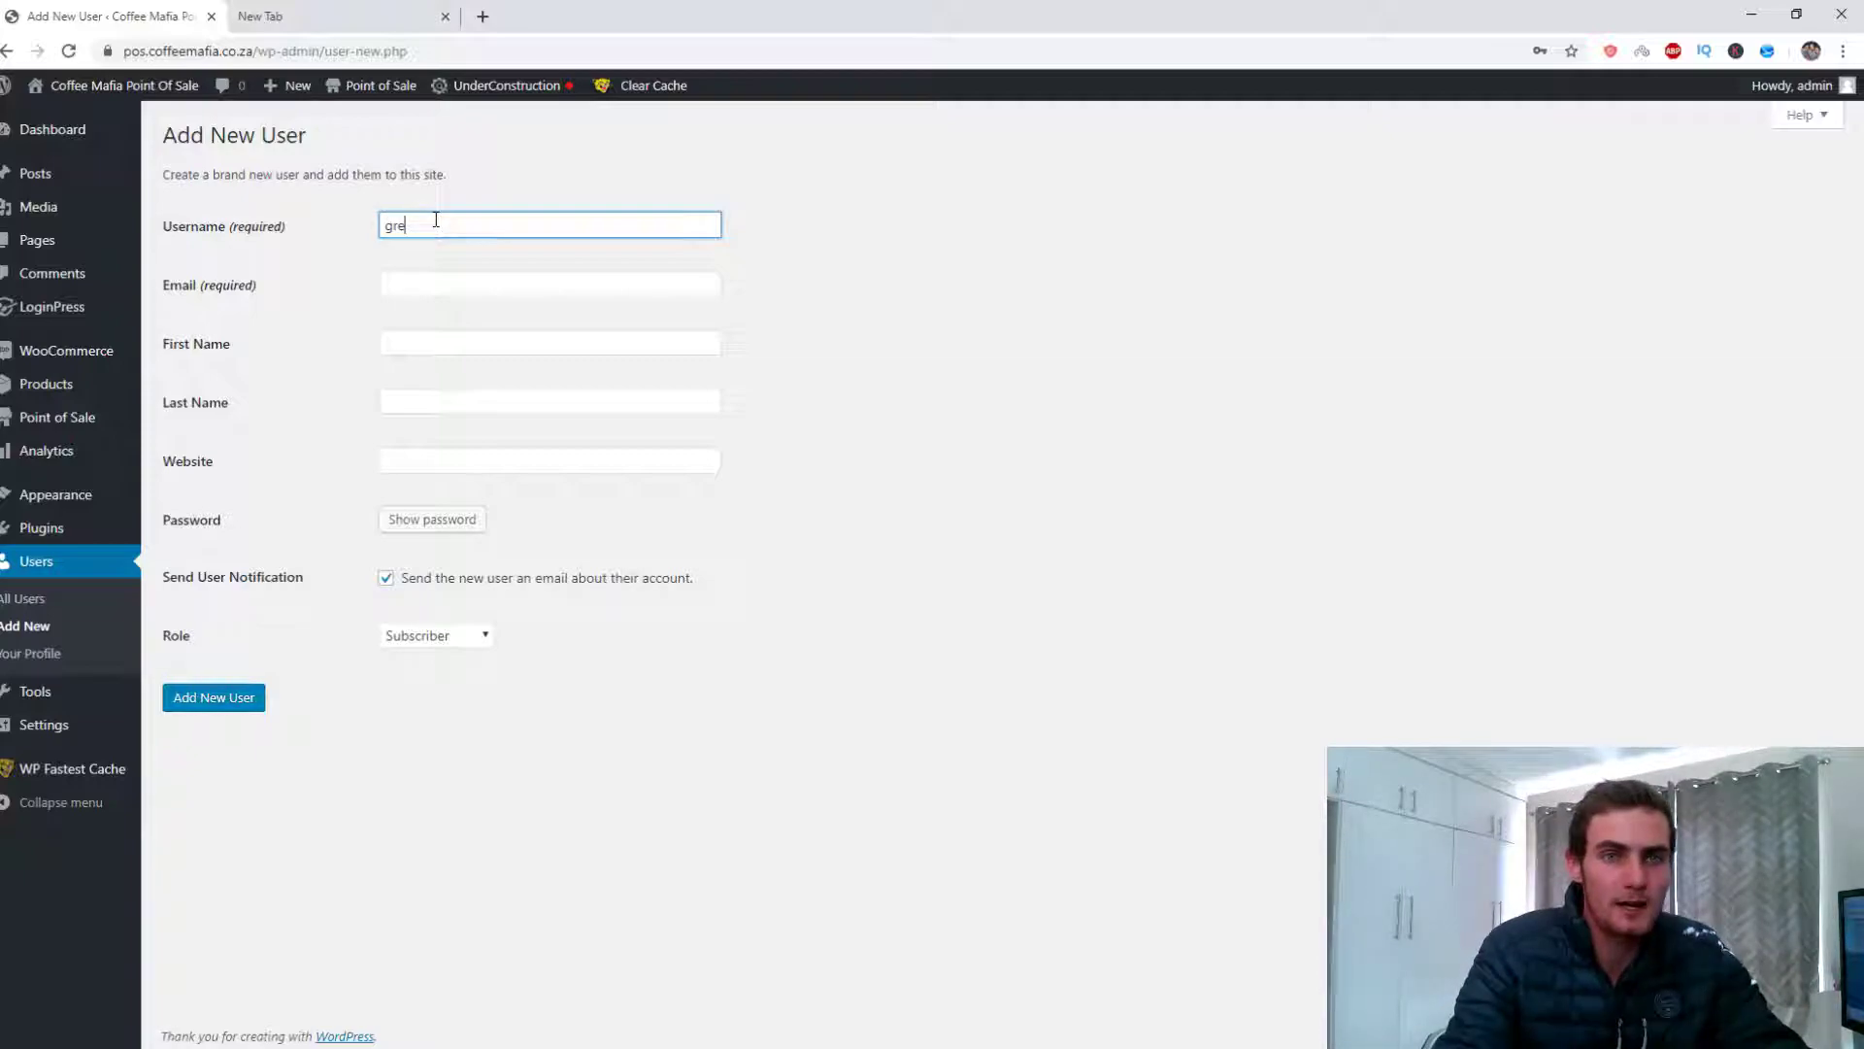
left_click(915, 269)
left_click(562, 284)
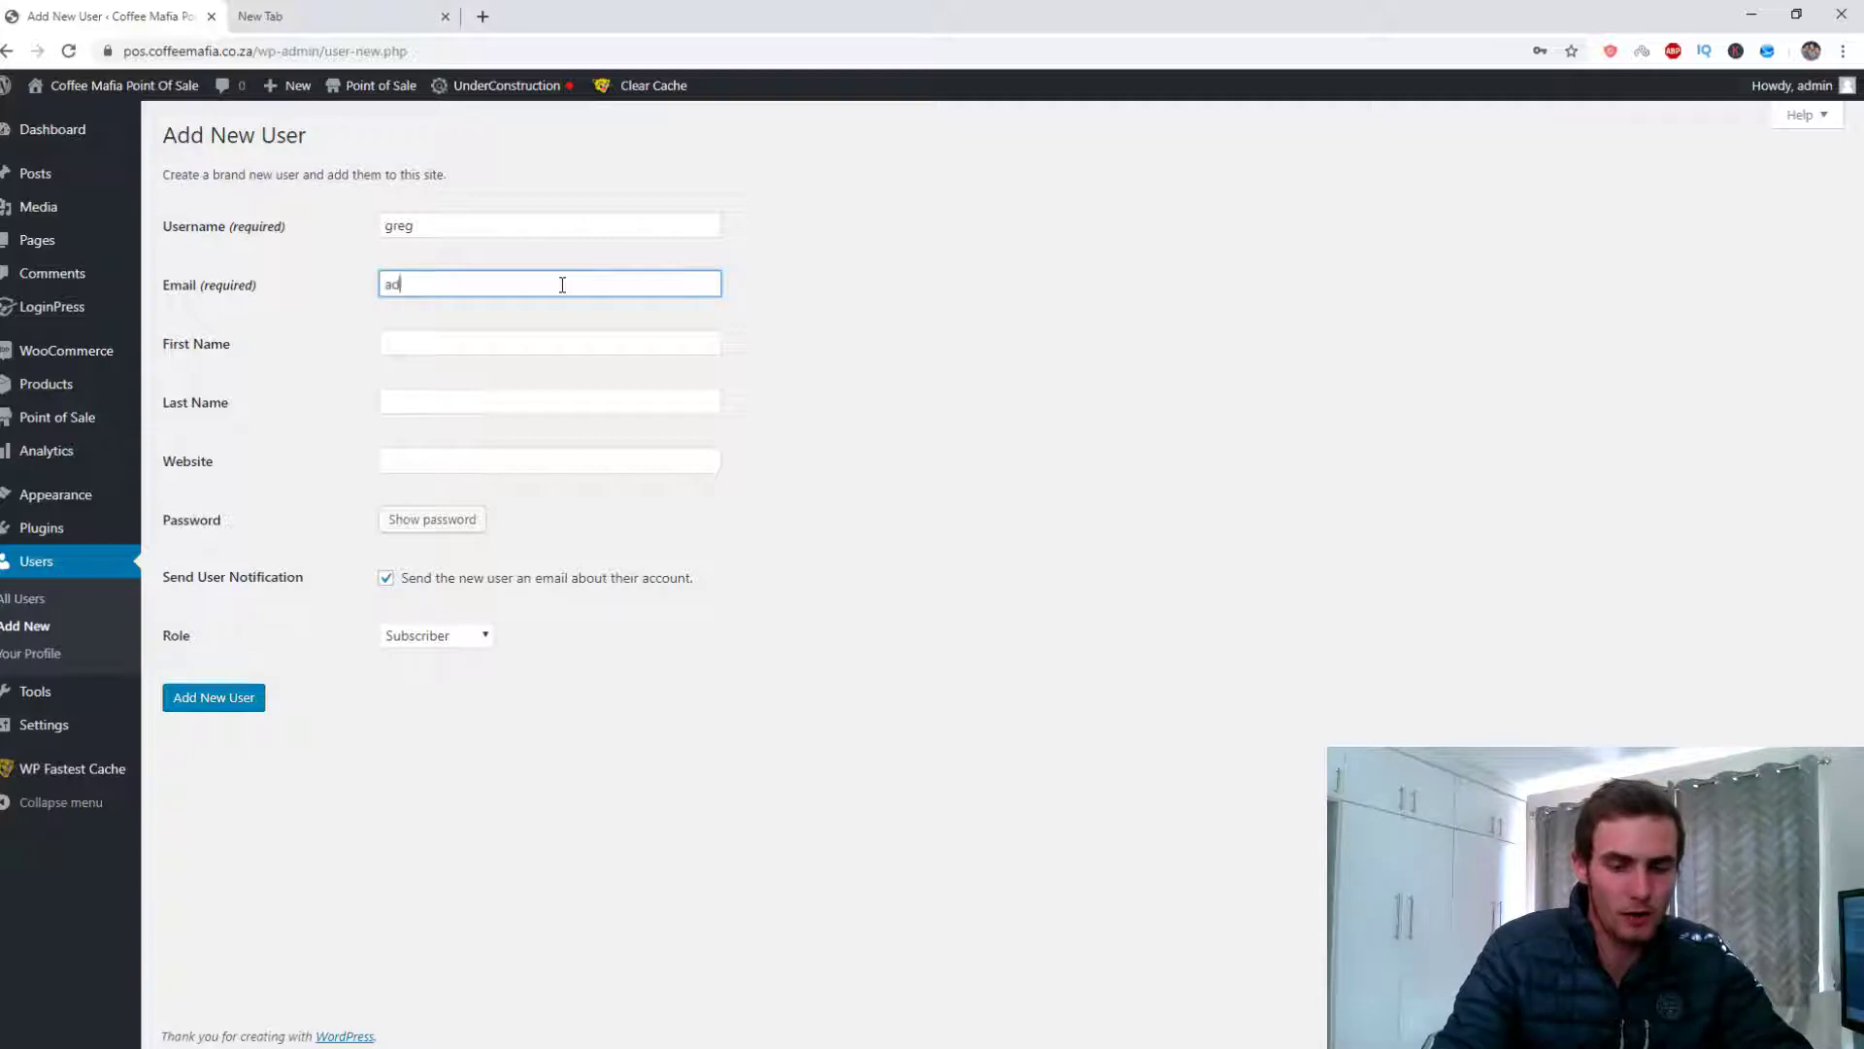
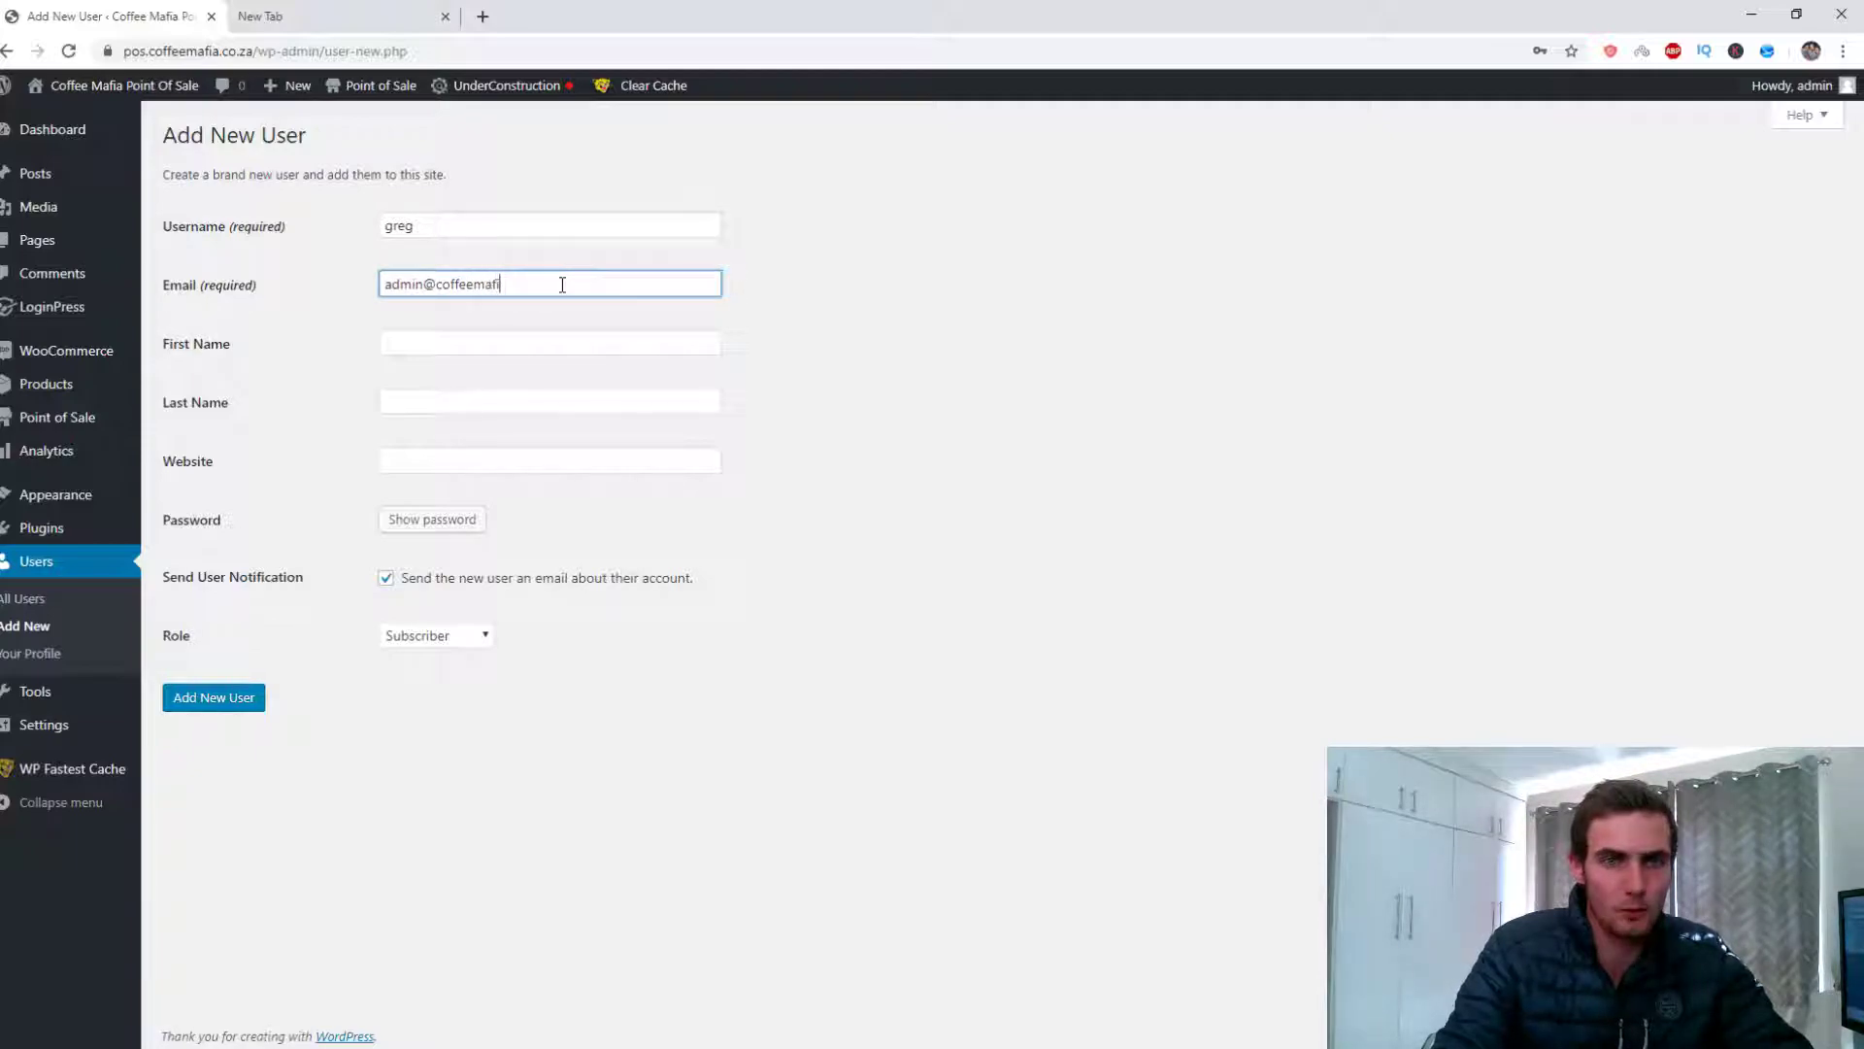
- Give it a confirmed weak password, no notification e-mail, and the POS Manager role, then add it
left_click(432, 520)
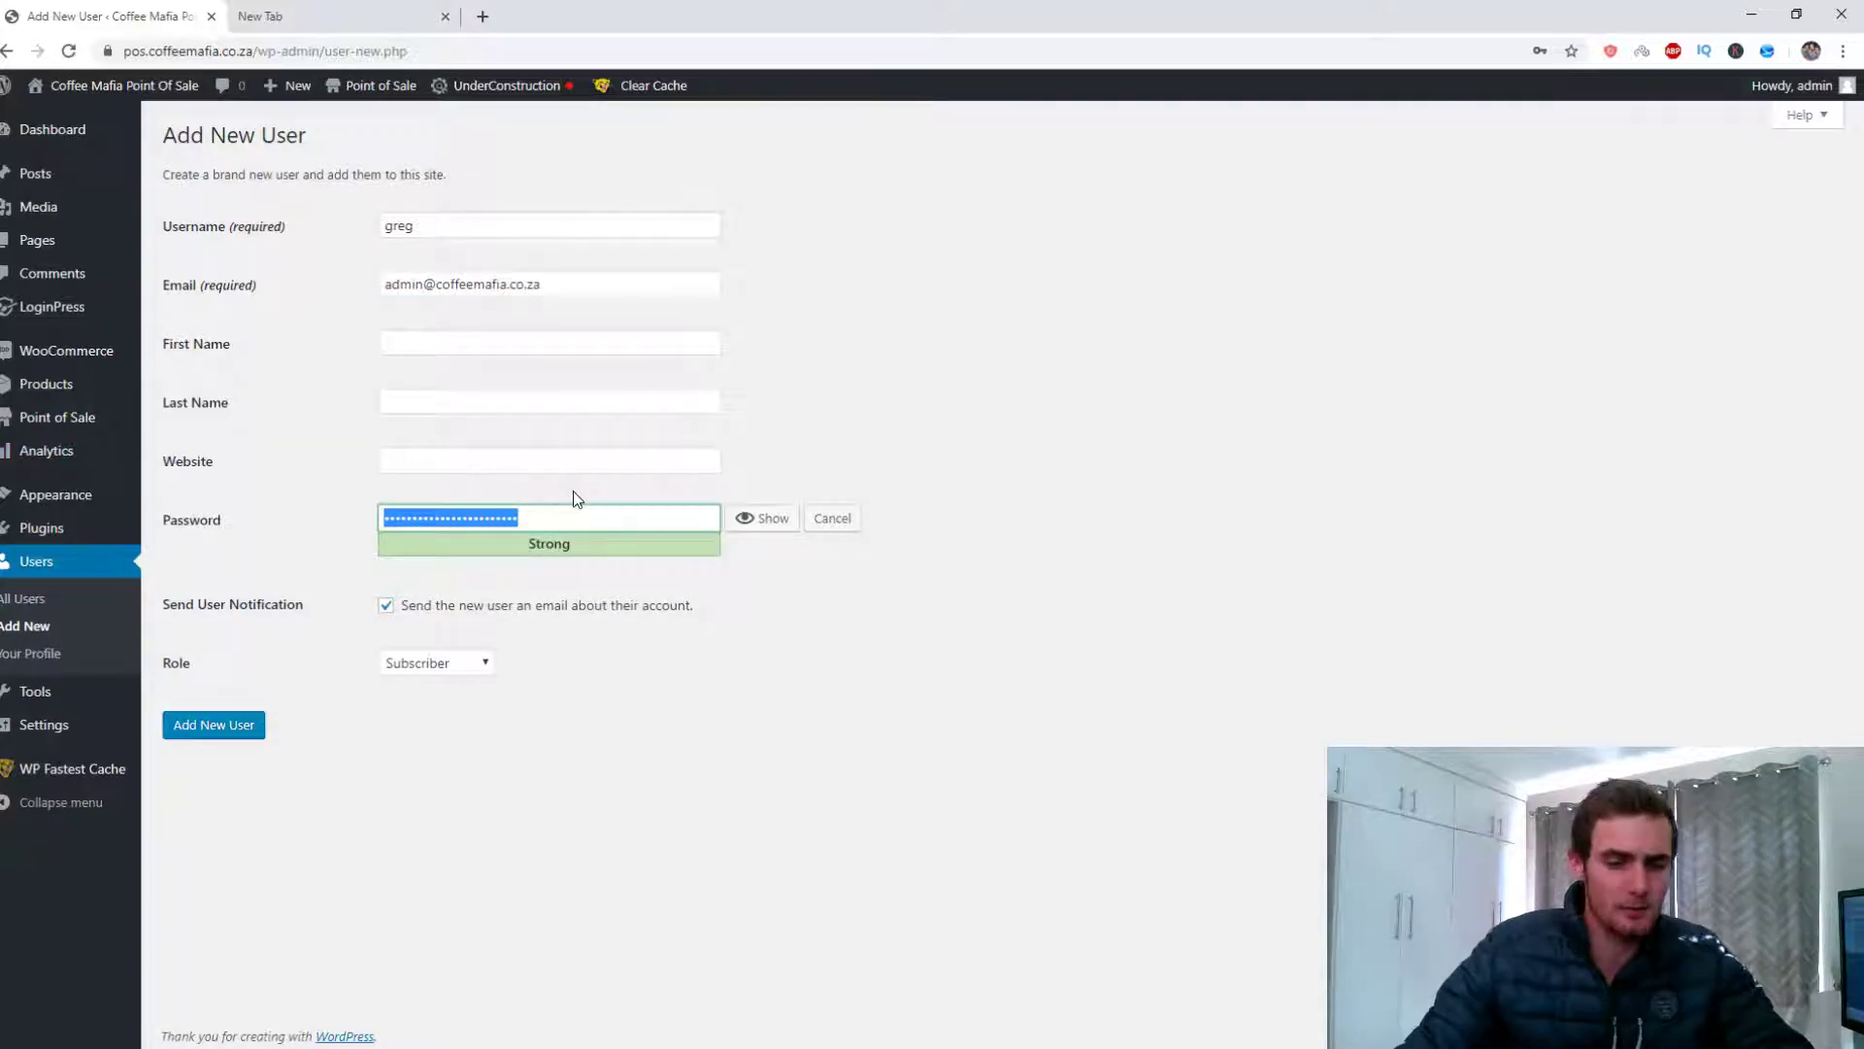
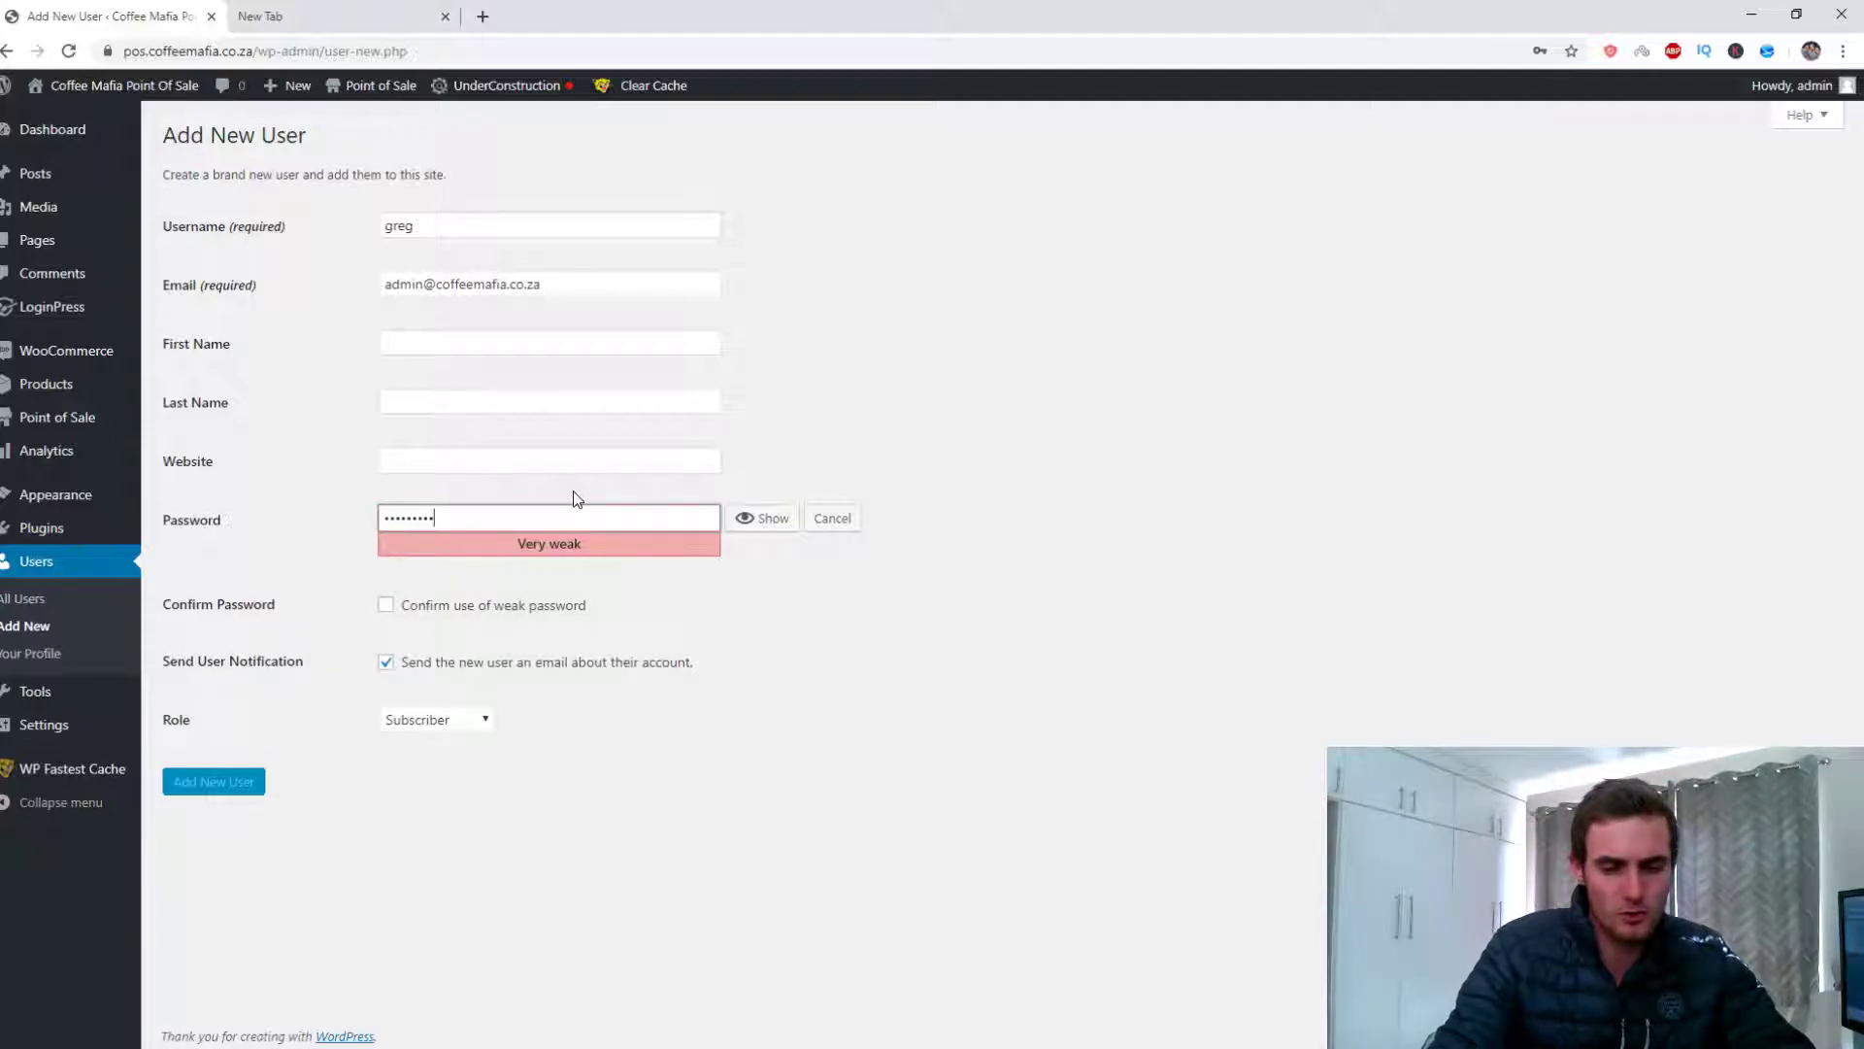
left_click(386, 604)
left_click(385, 661)
left_click(436, 719)
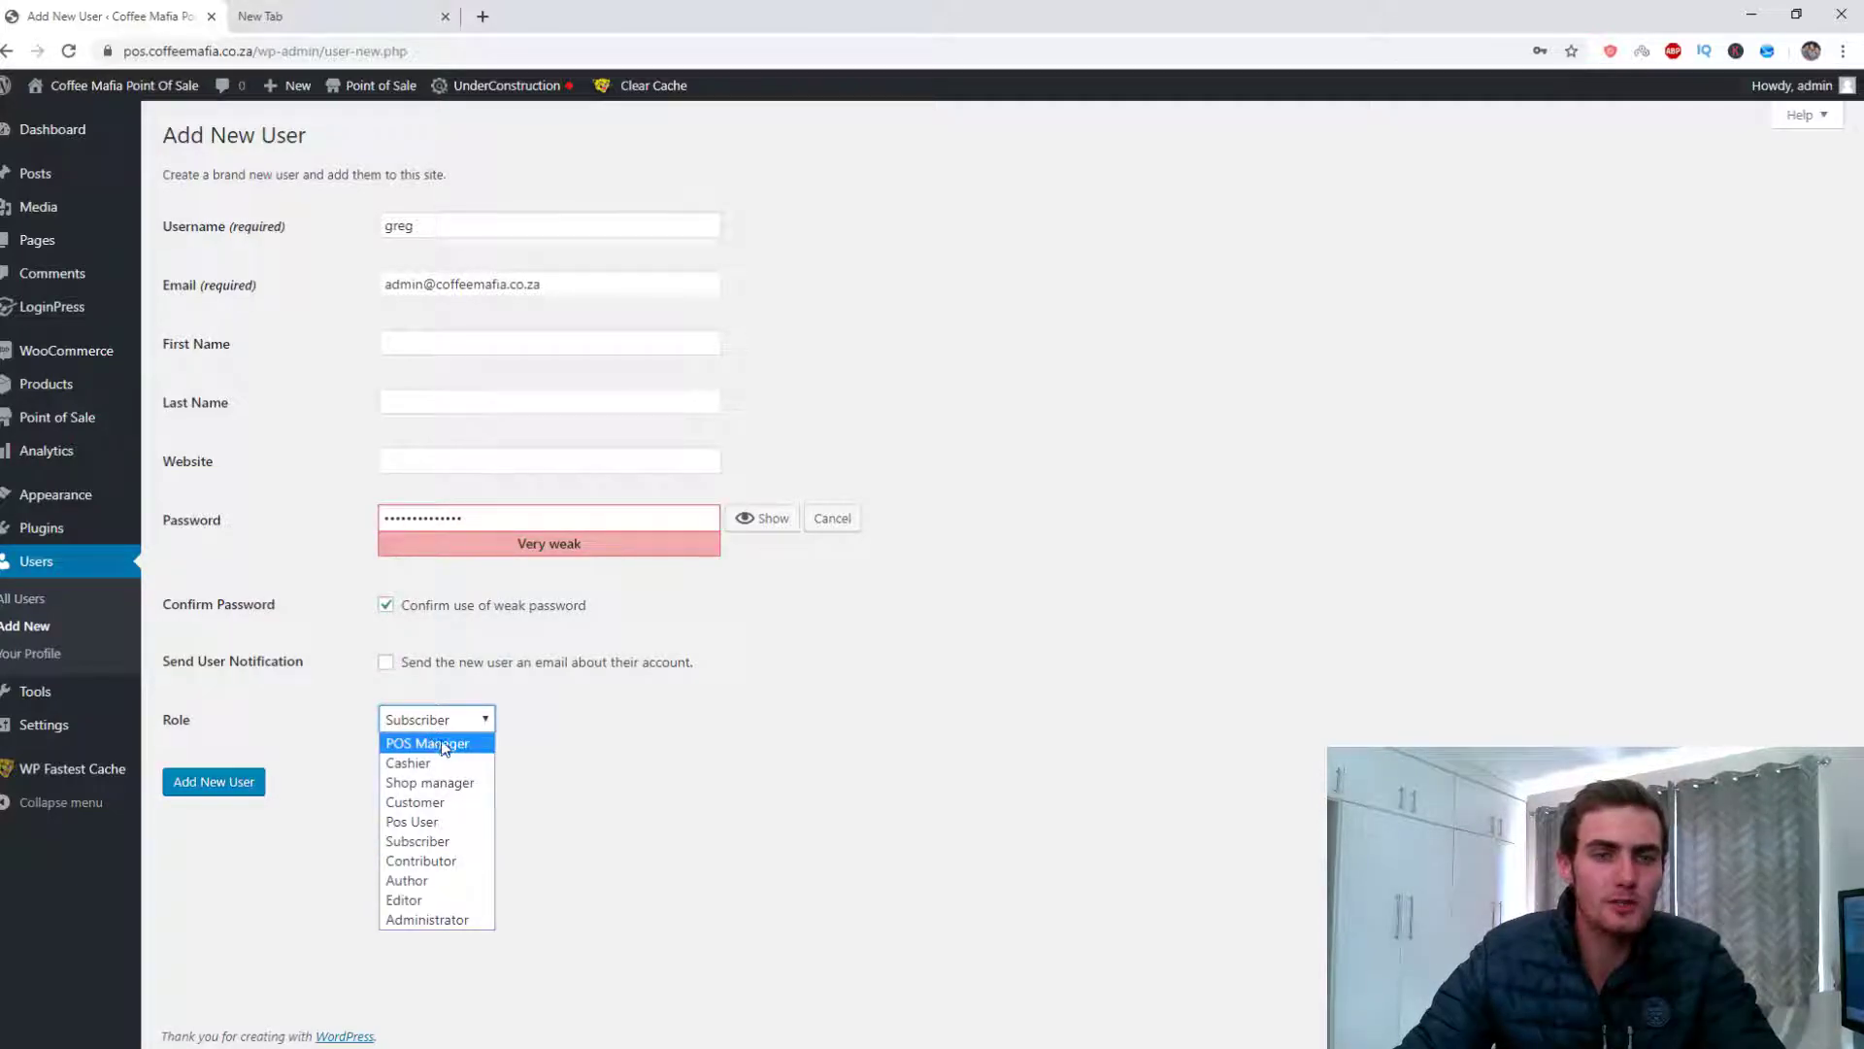
left_click(442, 747)
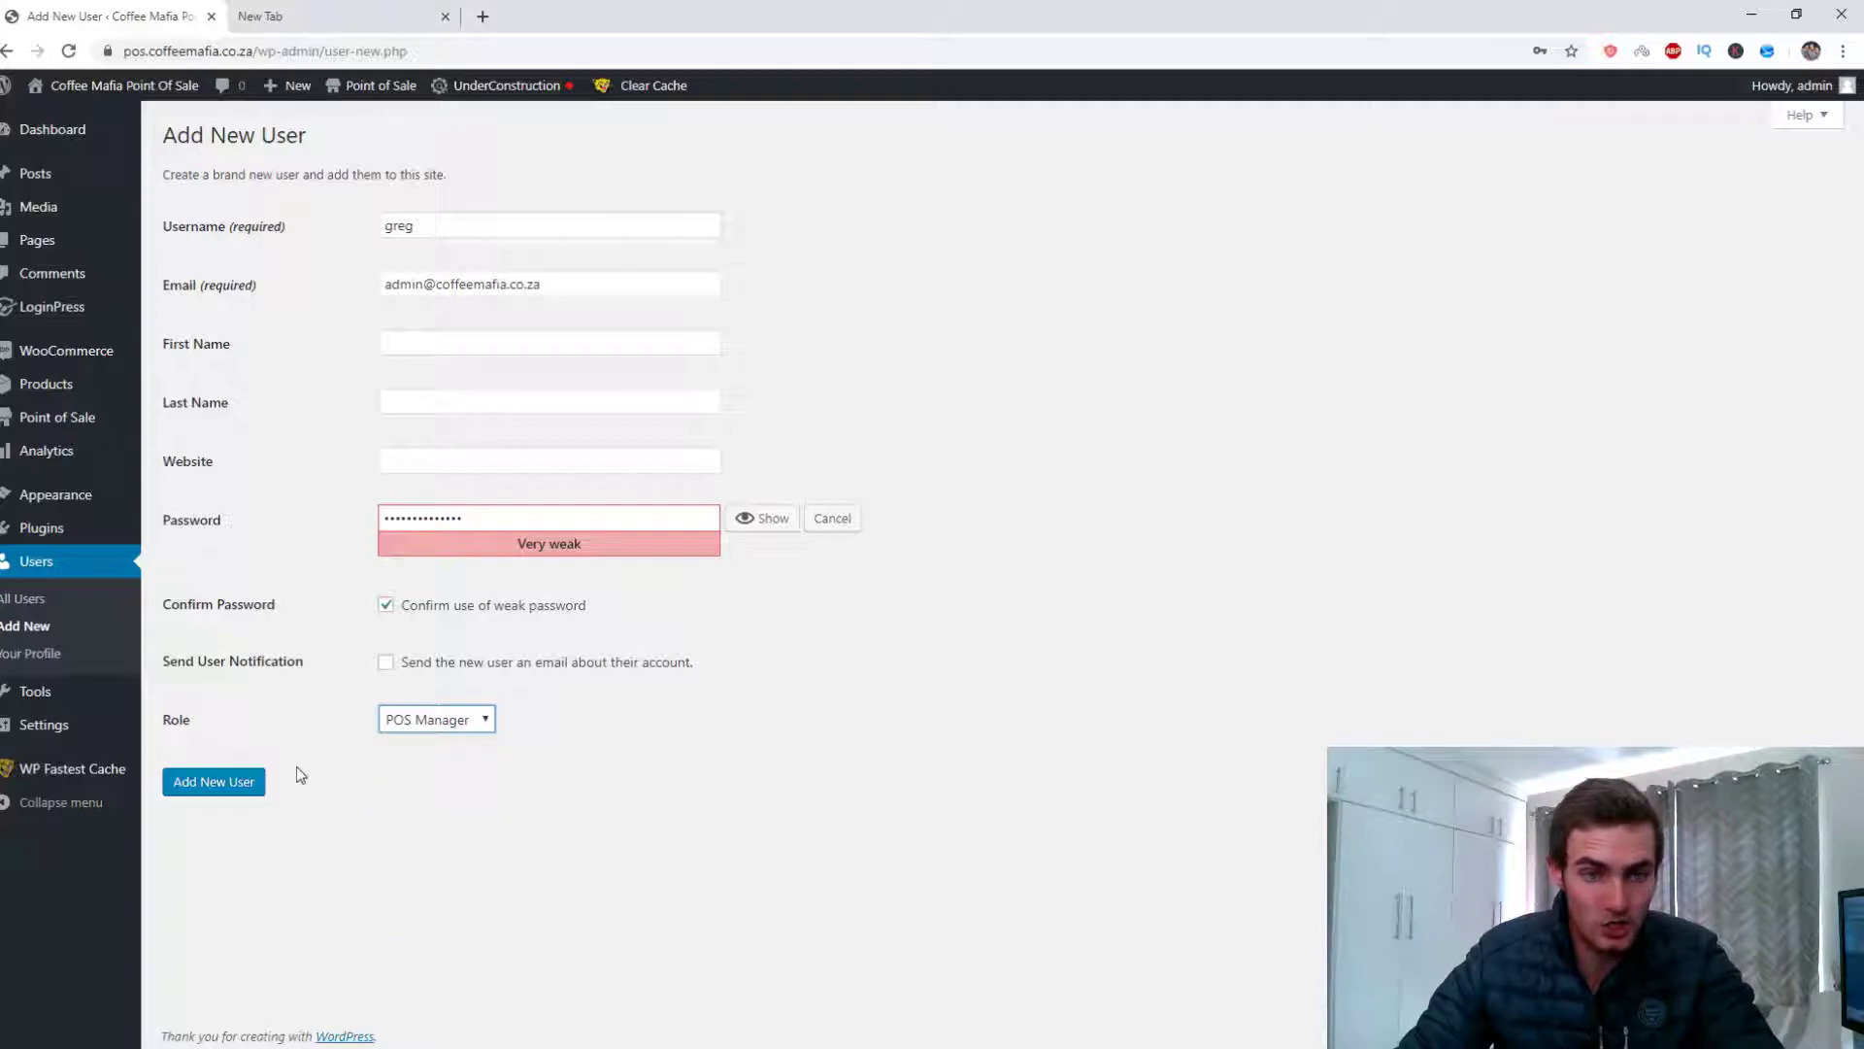
left_click(217, 792)
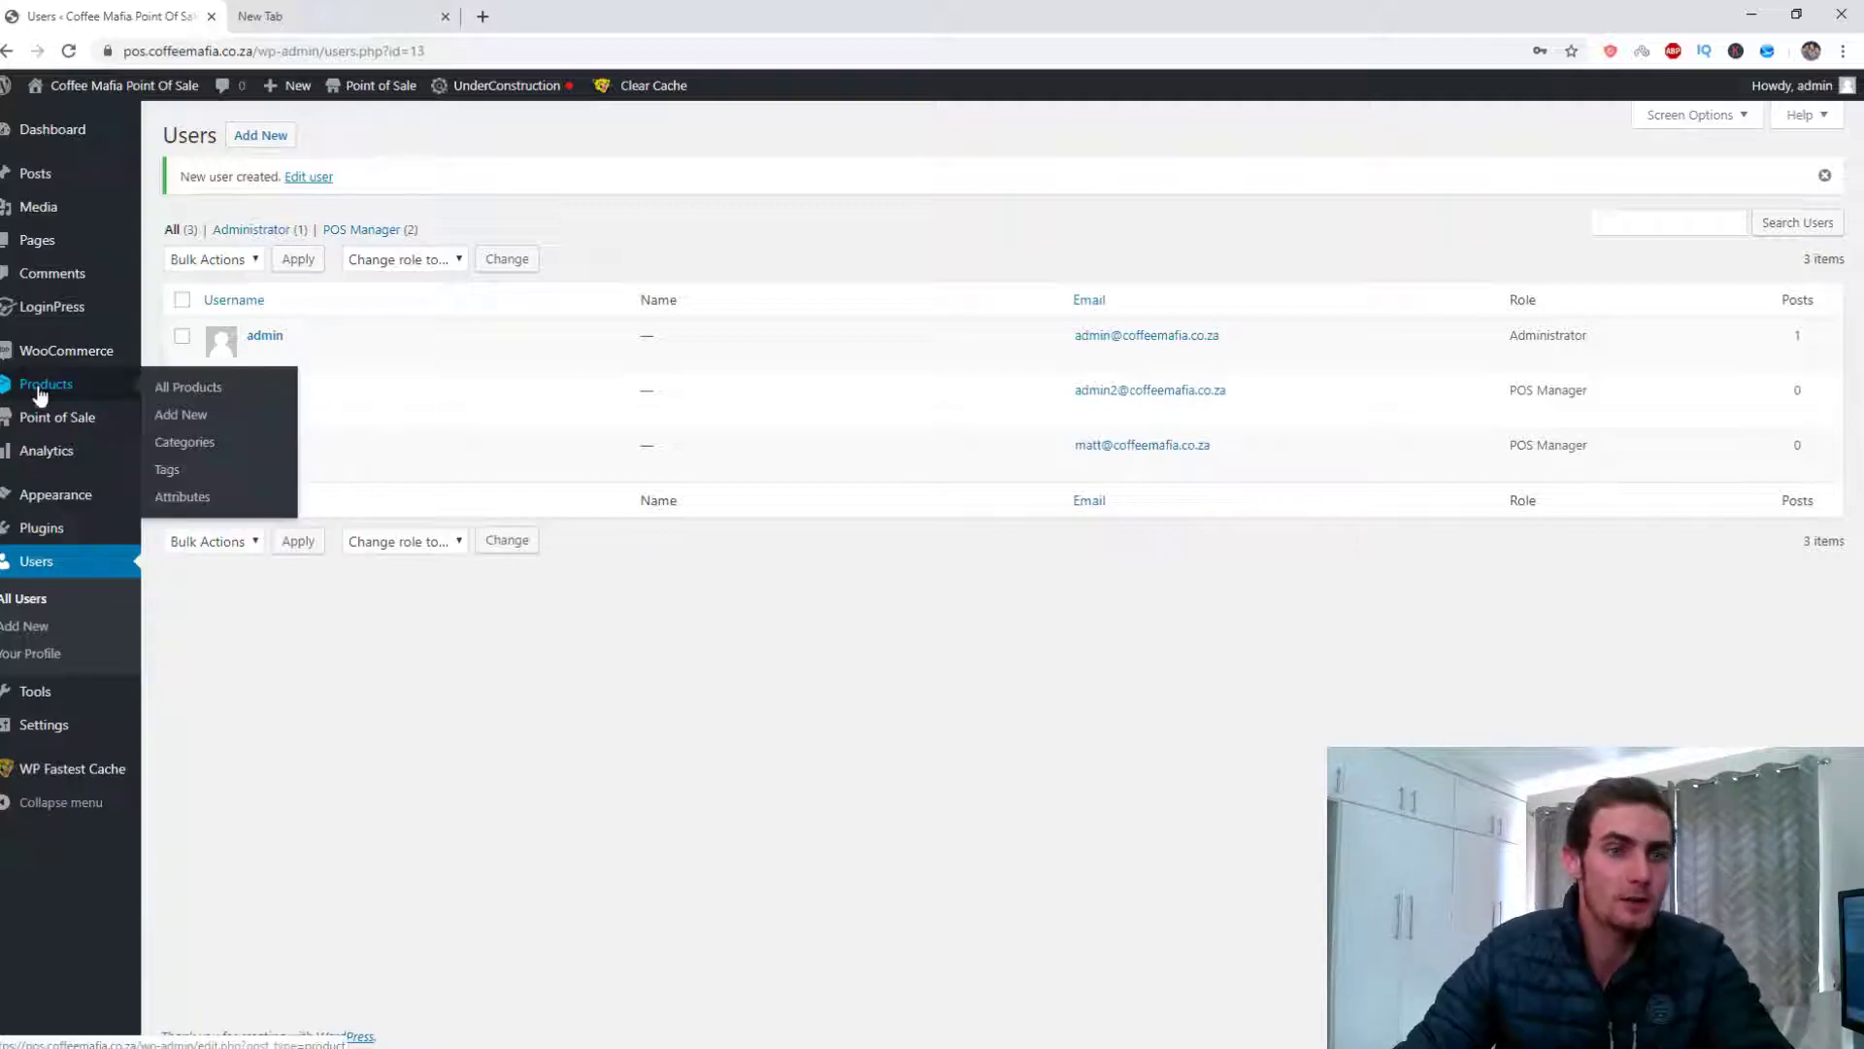
- Open the Point of Sale Outlets page from the sidebar
mouse_move(61, 427)
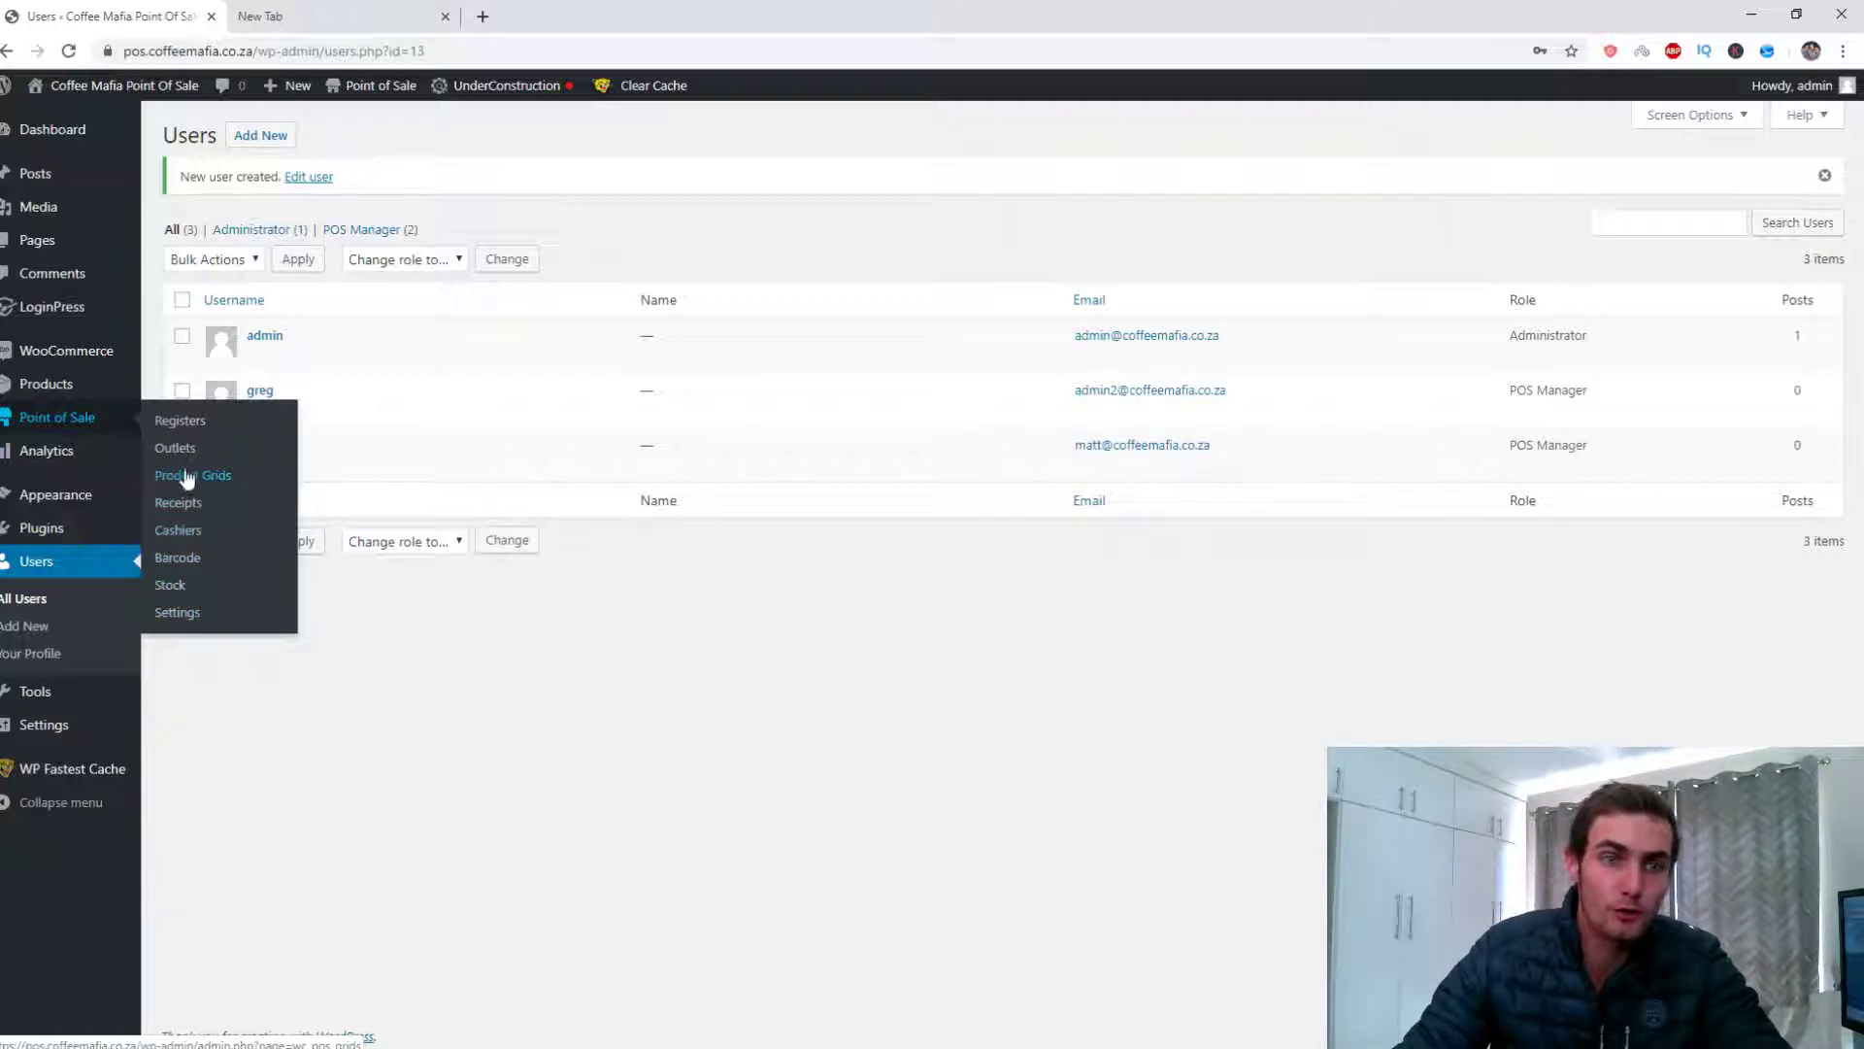
left_click(185, 459)
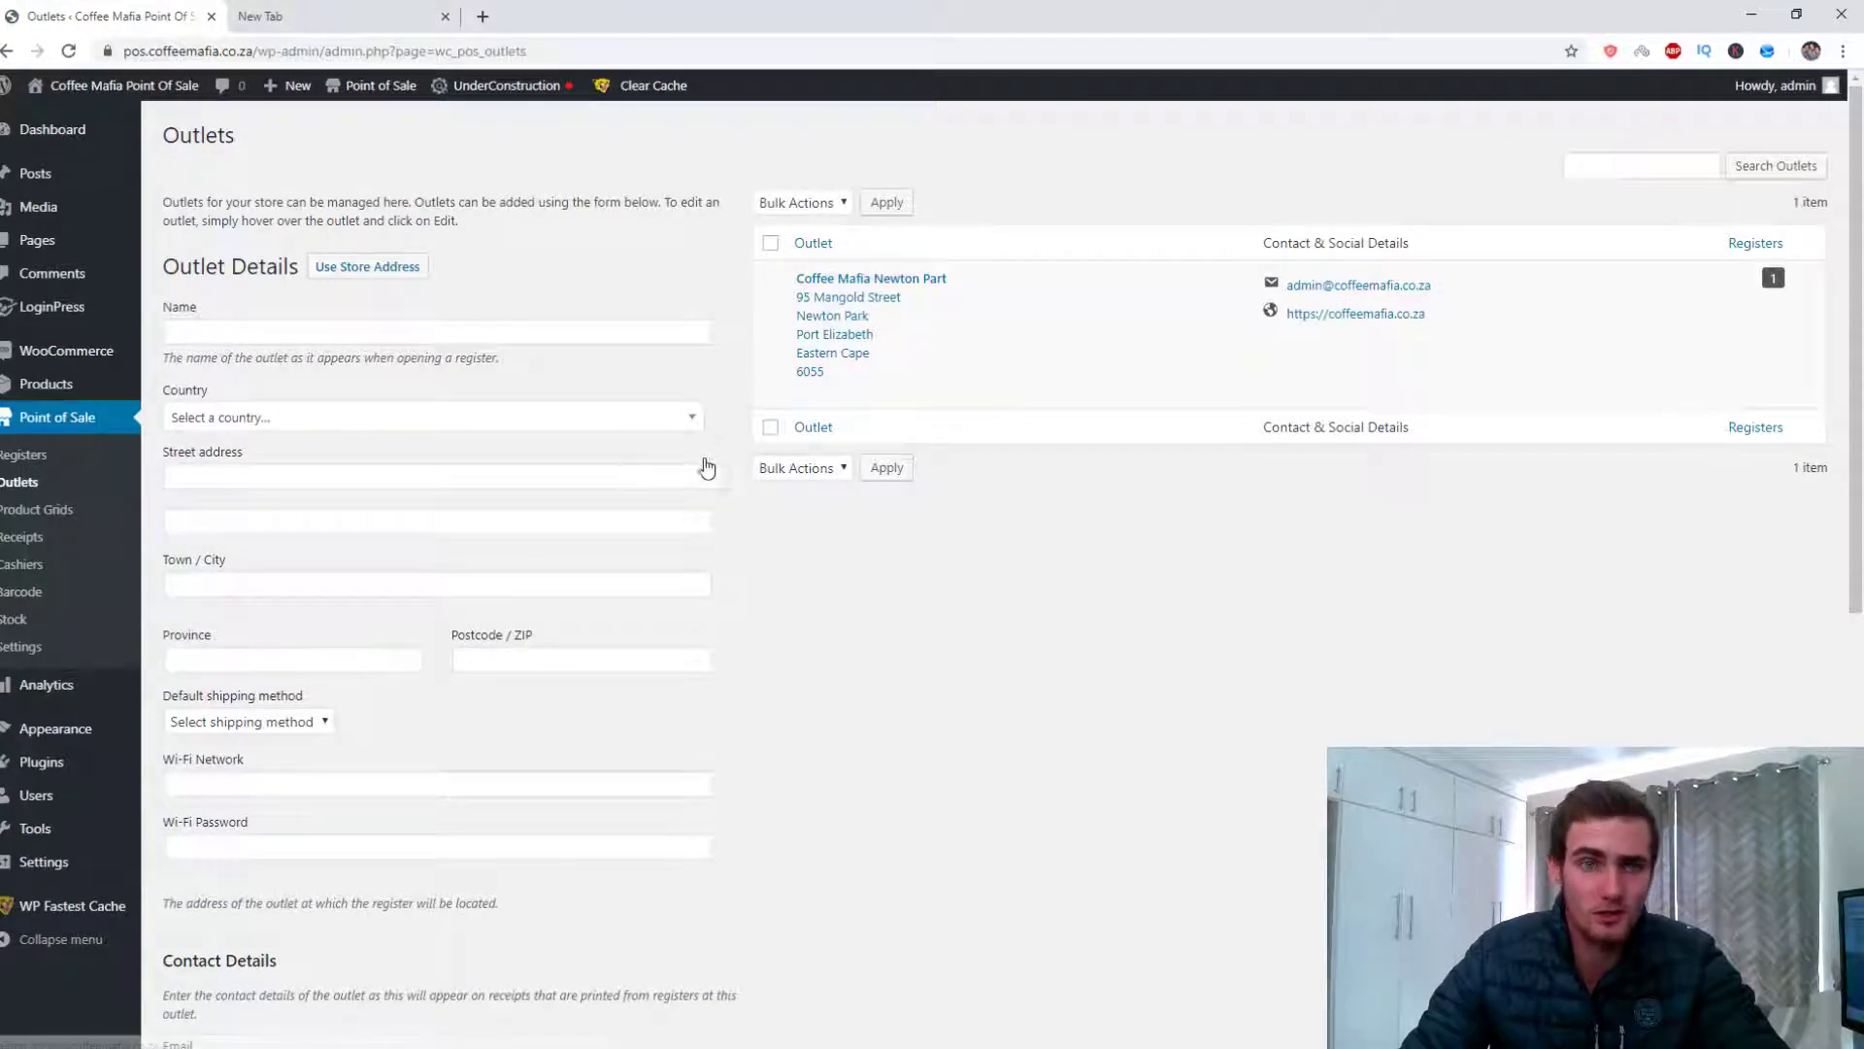
- Inspect the new outlet form's name, country, address and default shipping method fields
scroll(415, 292, "down", 1)
left_click(237, 237)
left_click(296, 319)
left_click(296, 319)
left_click(300, 380)
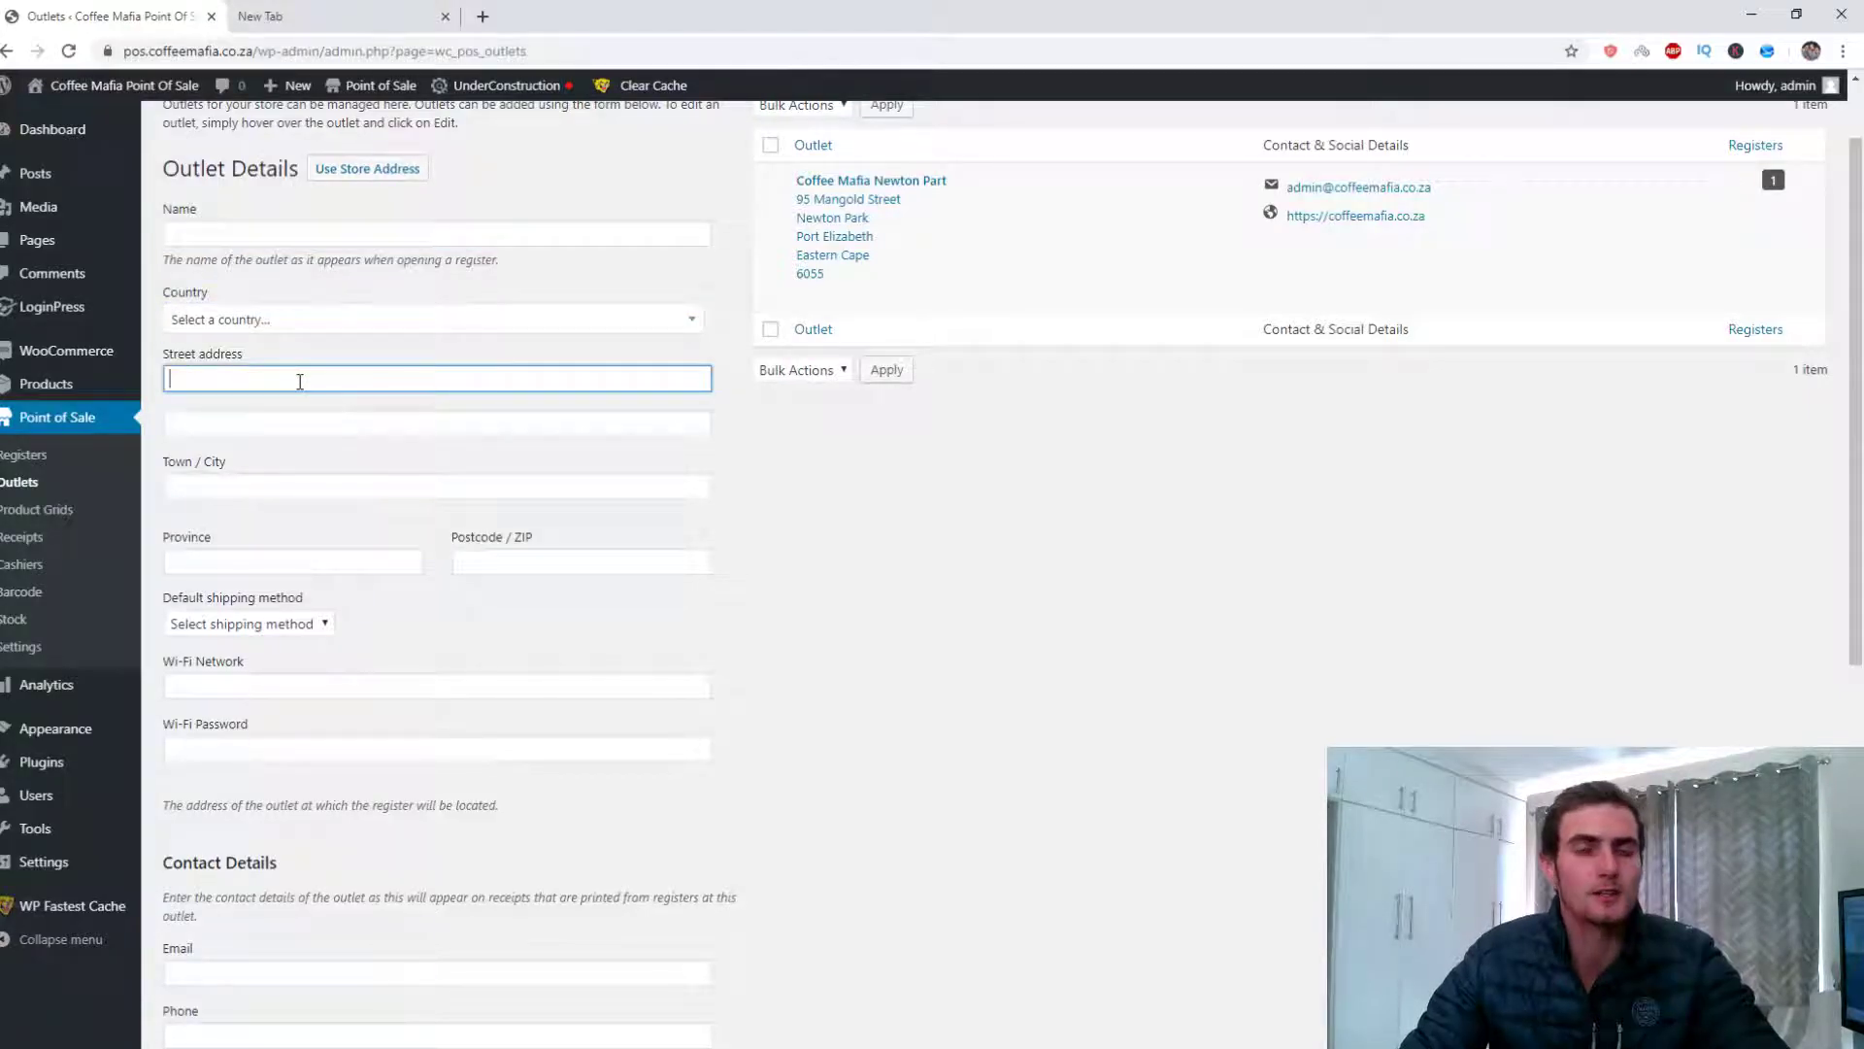
left_click(239, 544)
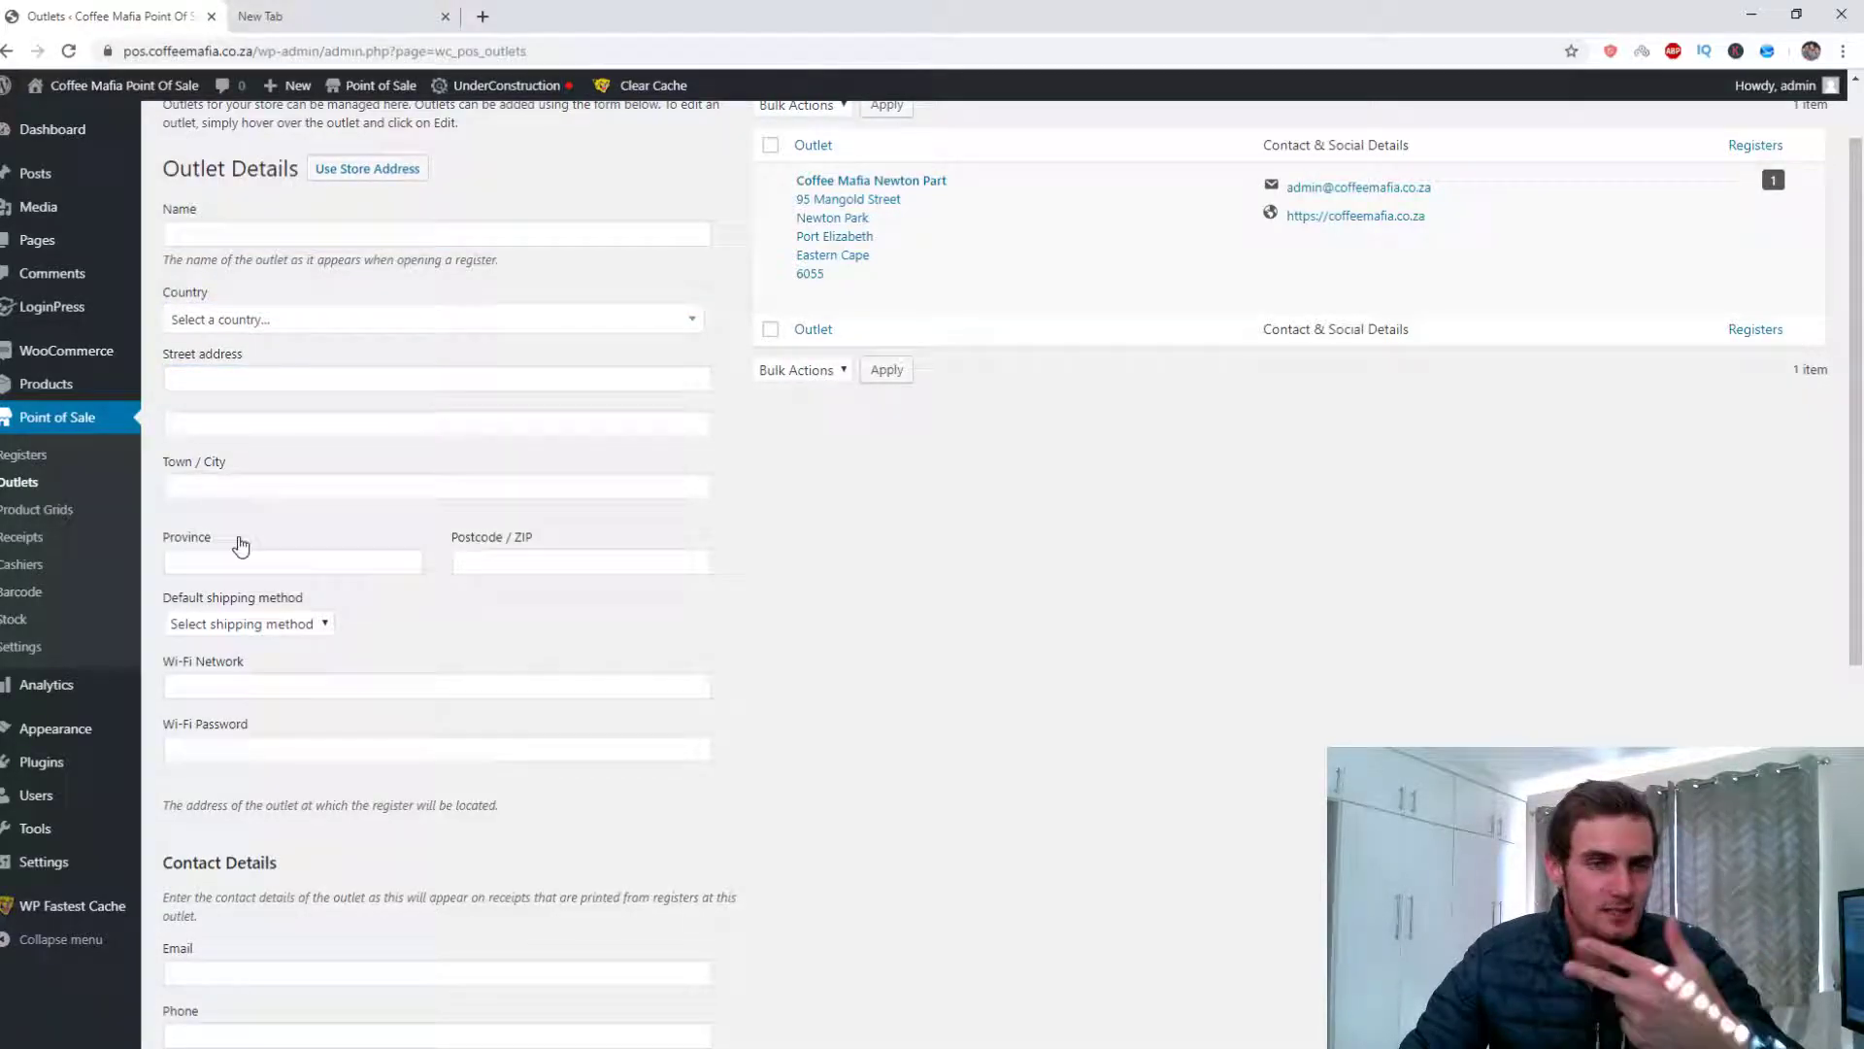
left_click(301, 625)
left_click(301, 626)
- Scroll down to the outlet's Social Details and back, then open the All Users list
scroll(357, 644, "down", 1)
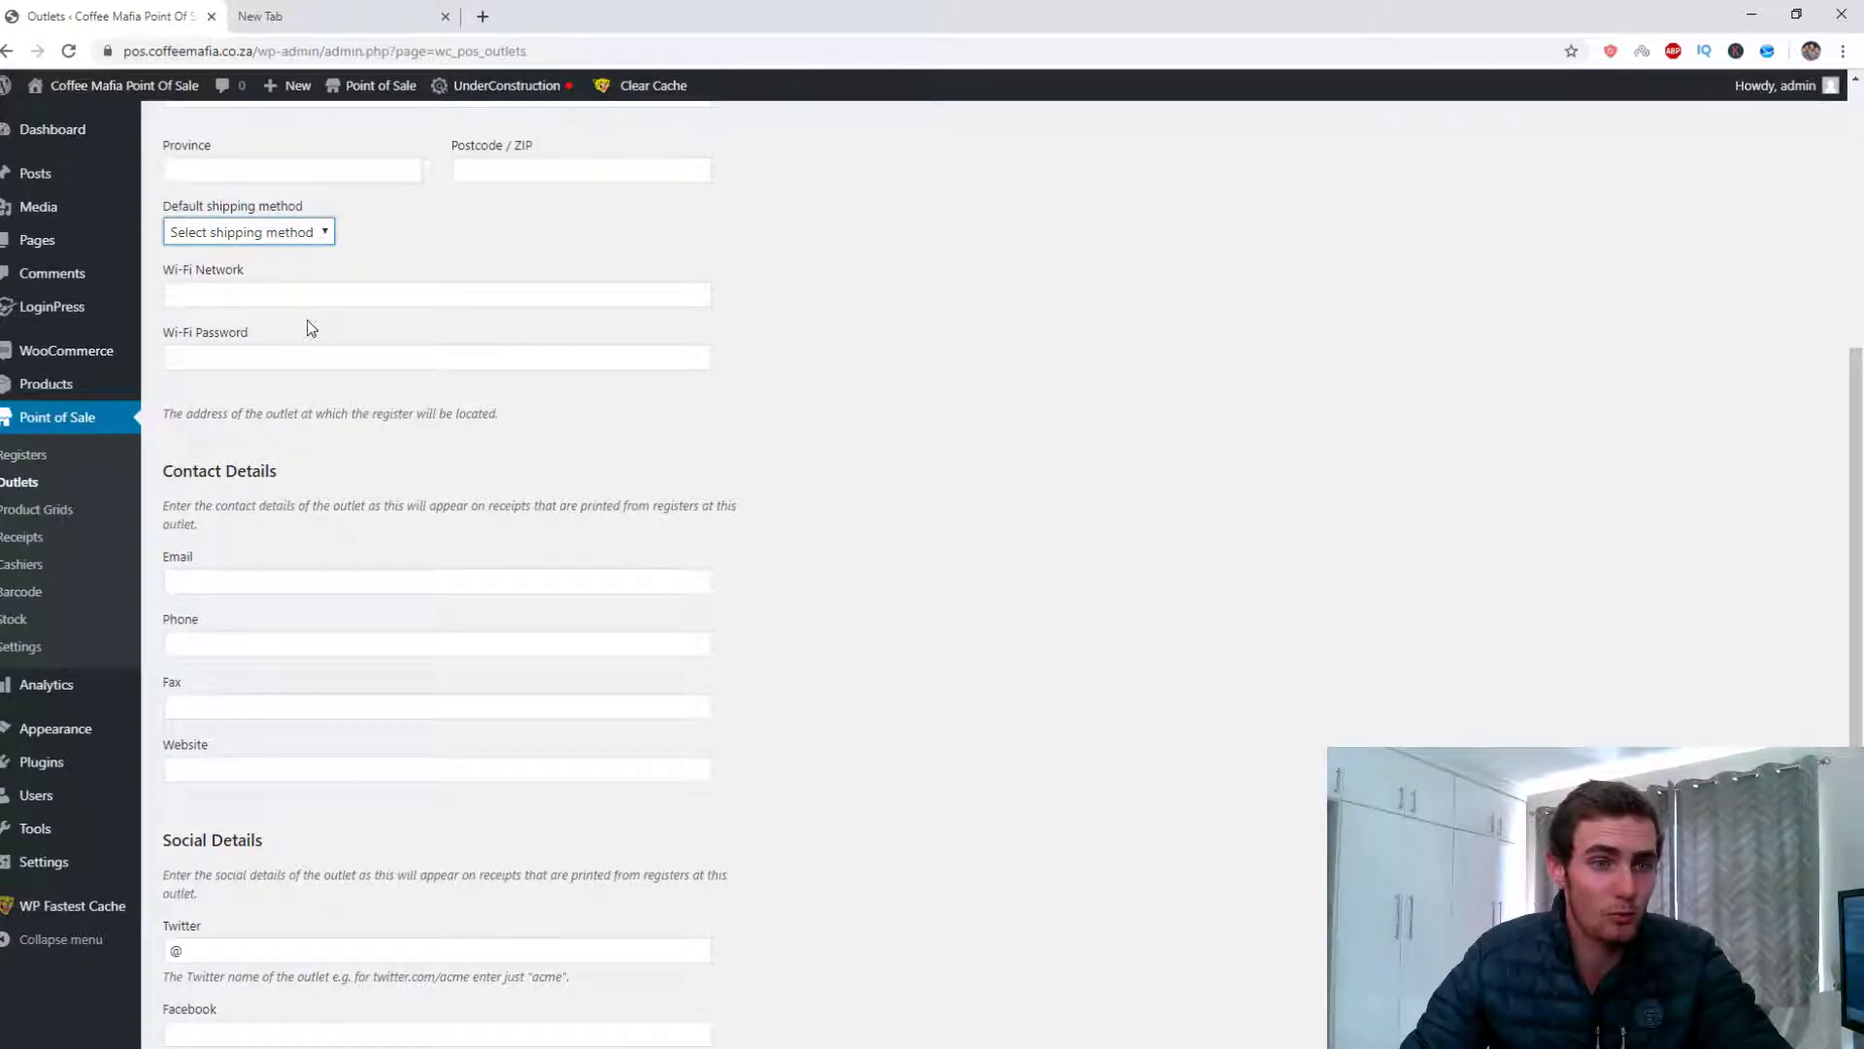
scroll(349, 708, "down", 2)
scroll(416, 687, "down", 1)
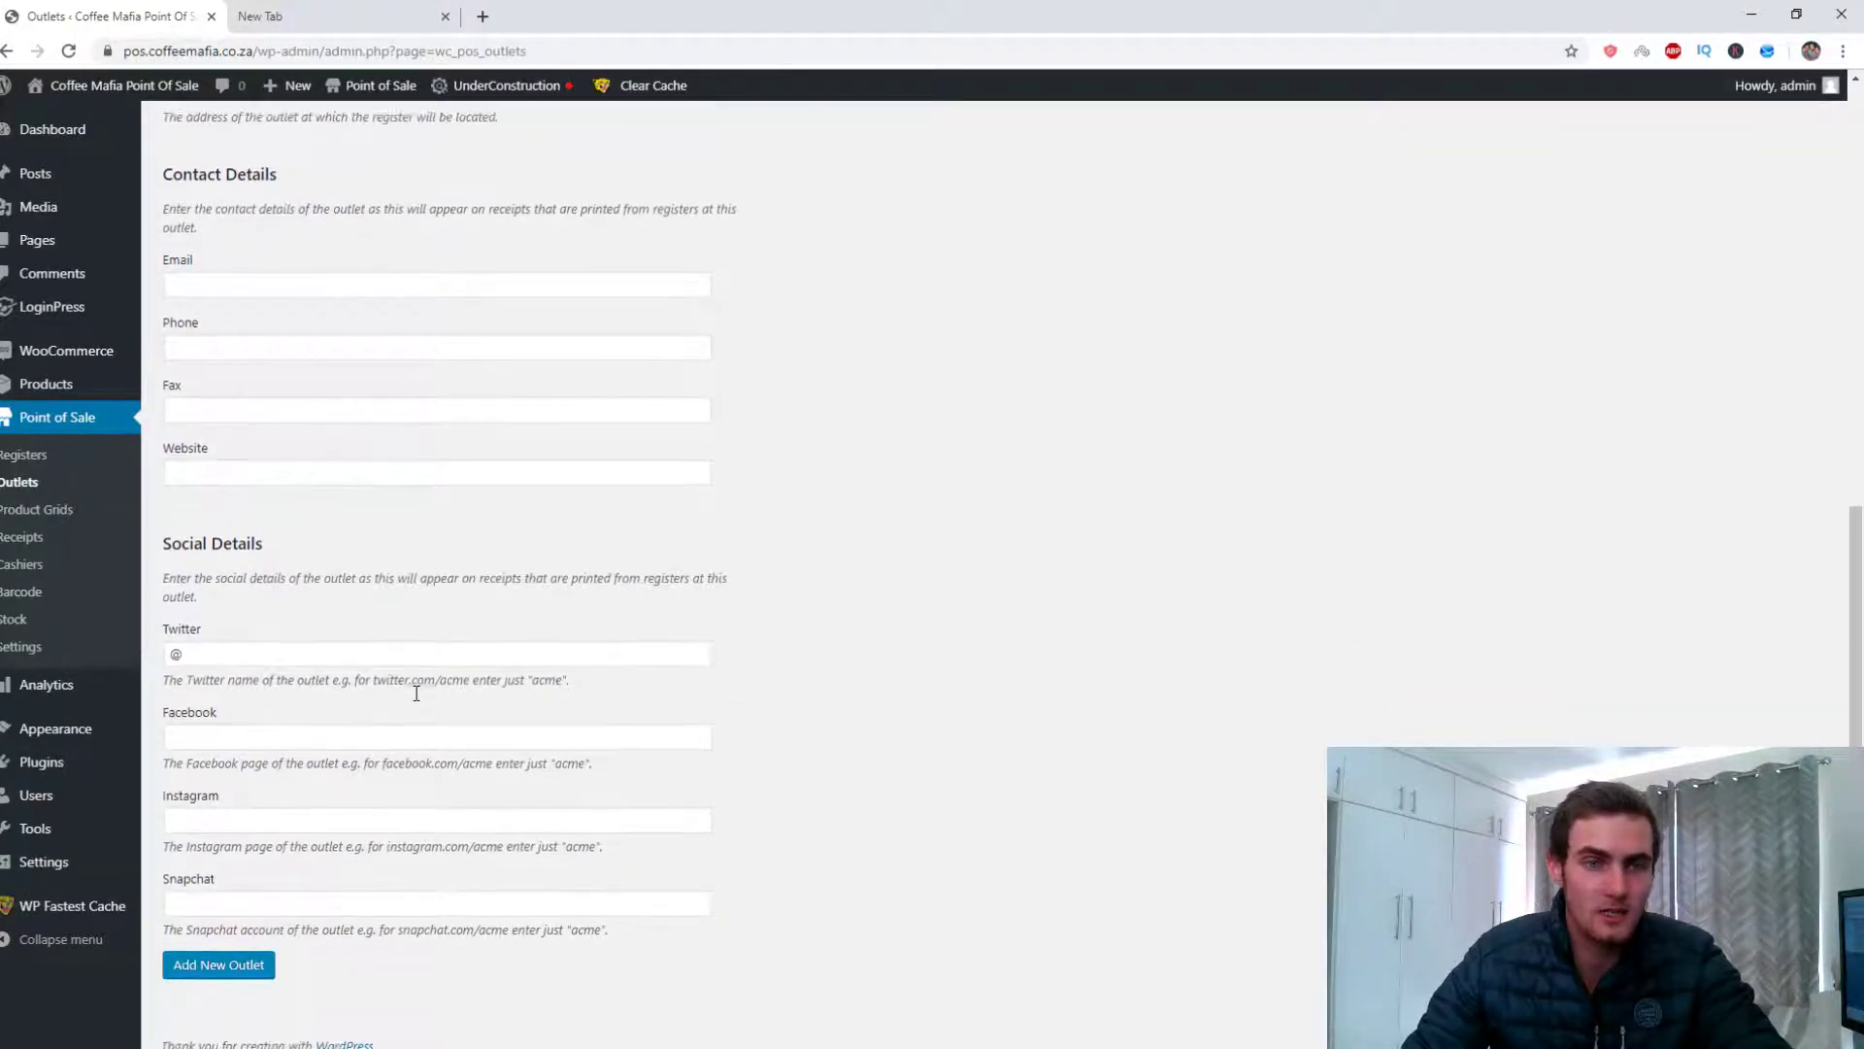
scroll(417, 971, "up", 8)
mouse_move(974, 342)
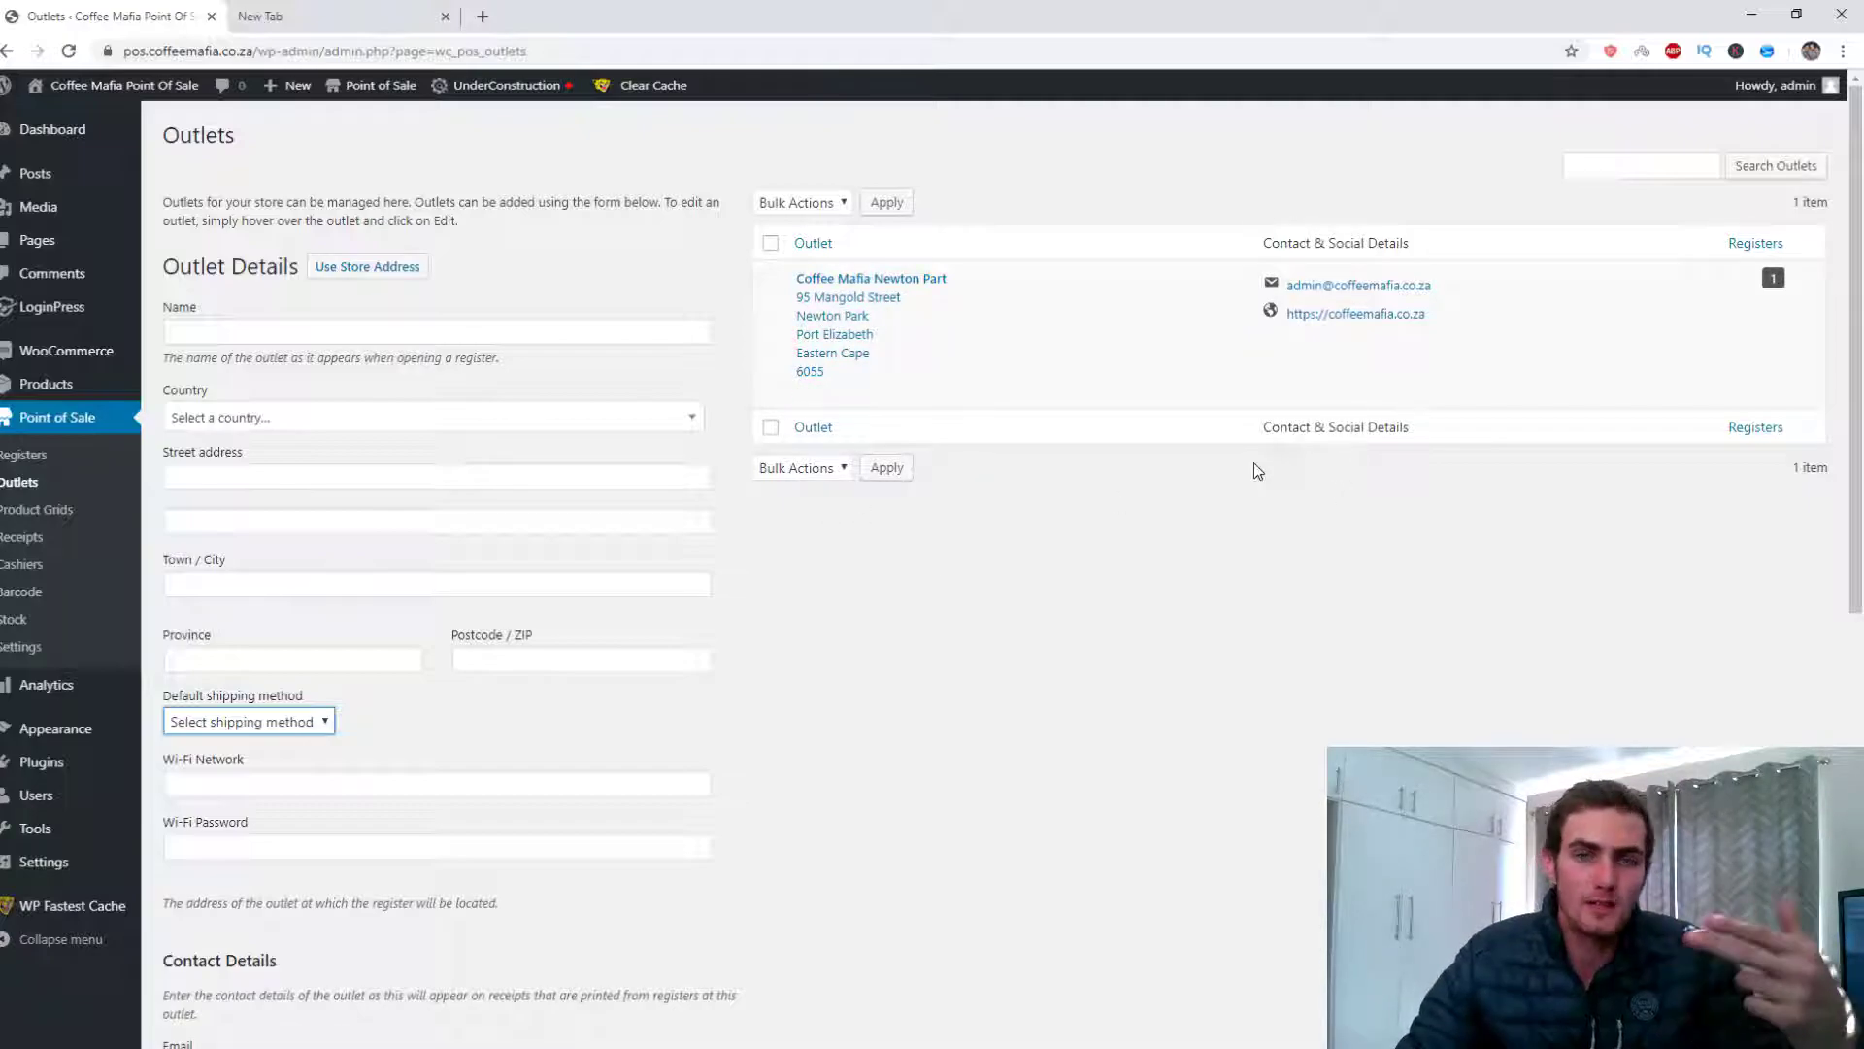
mouse_move(51, 804)
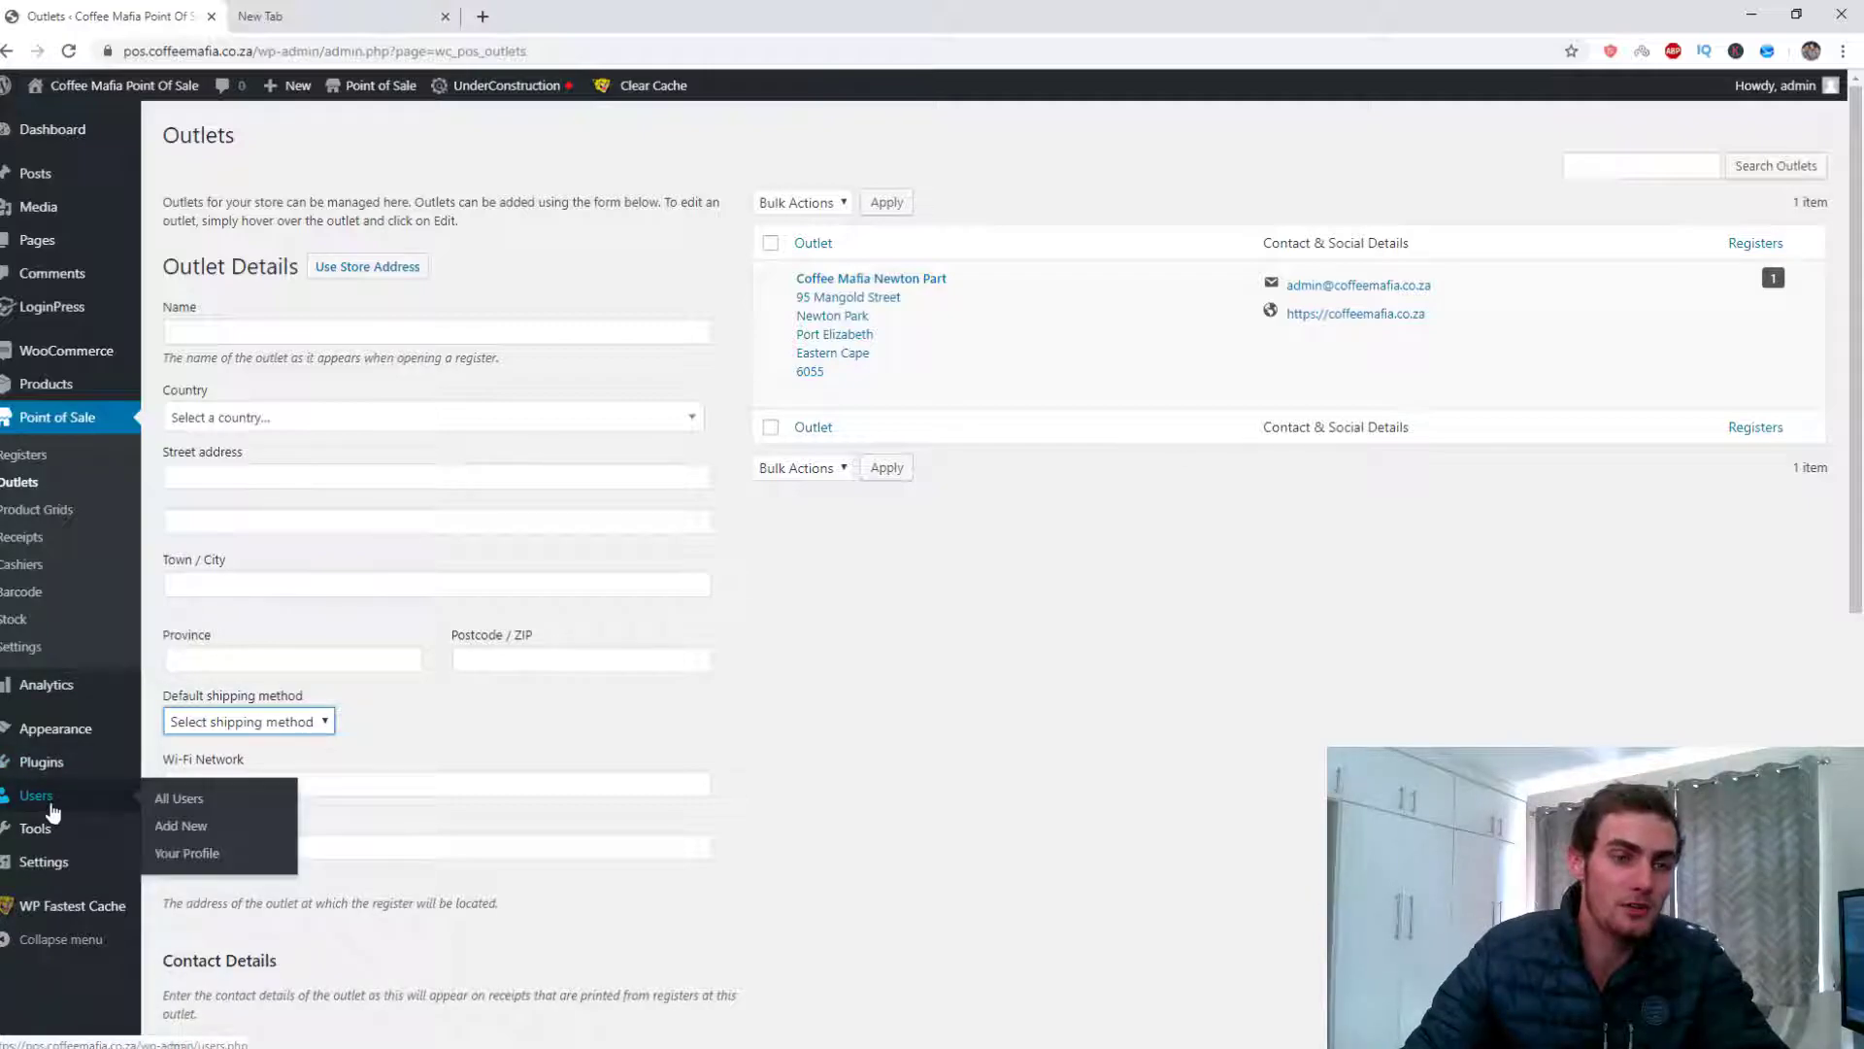
left_click(185, 800)
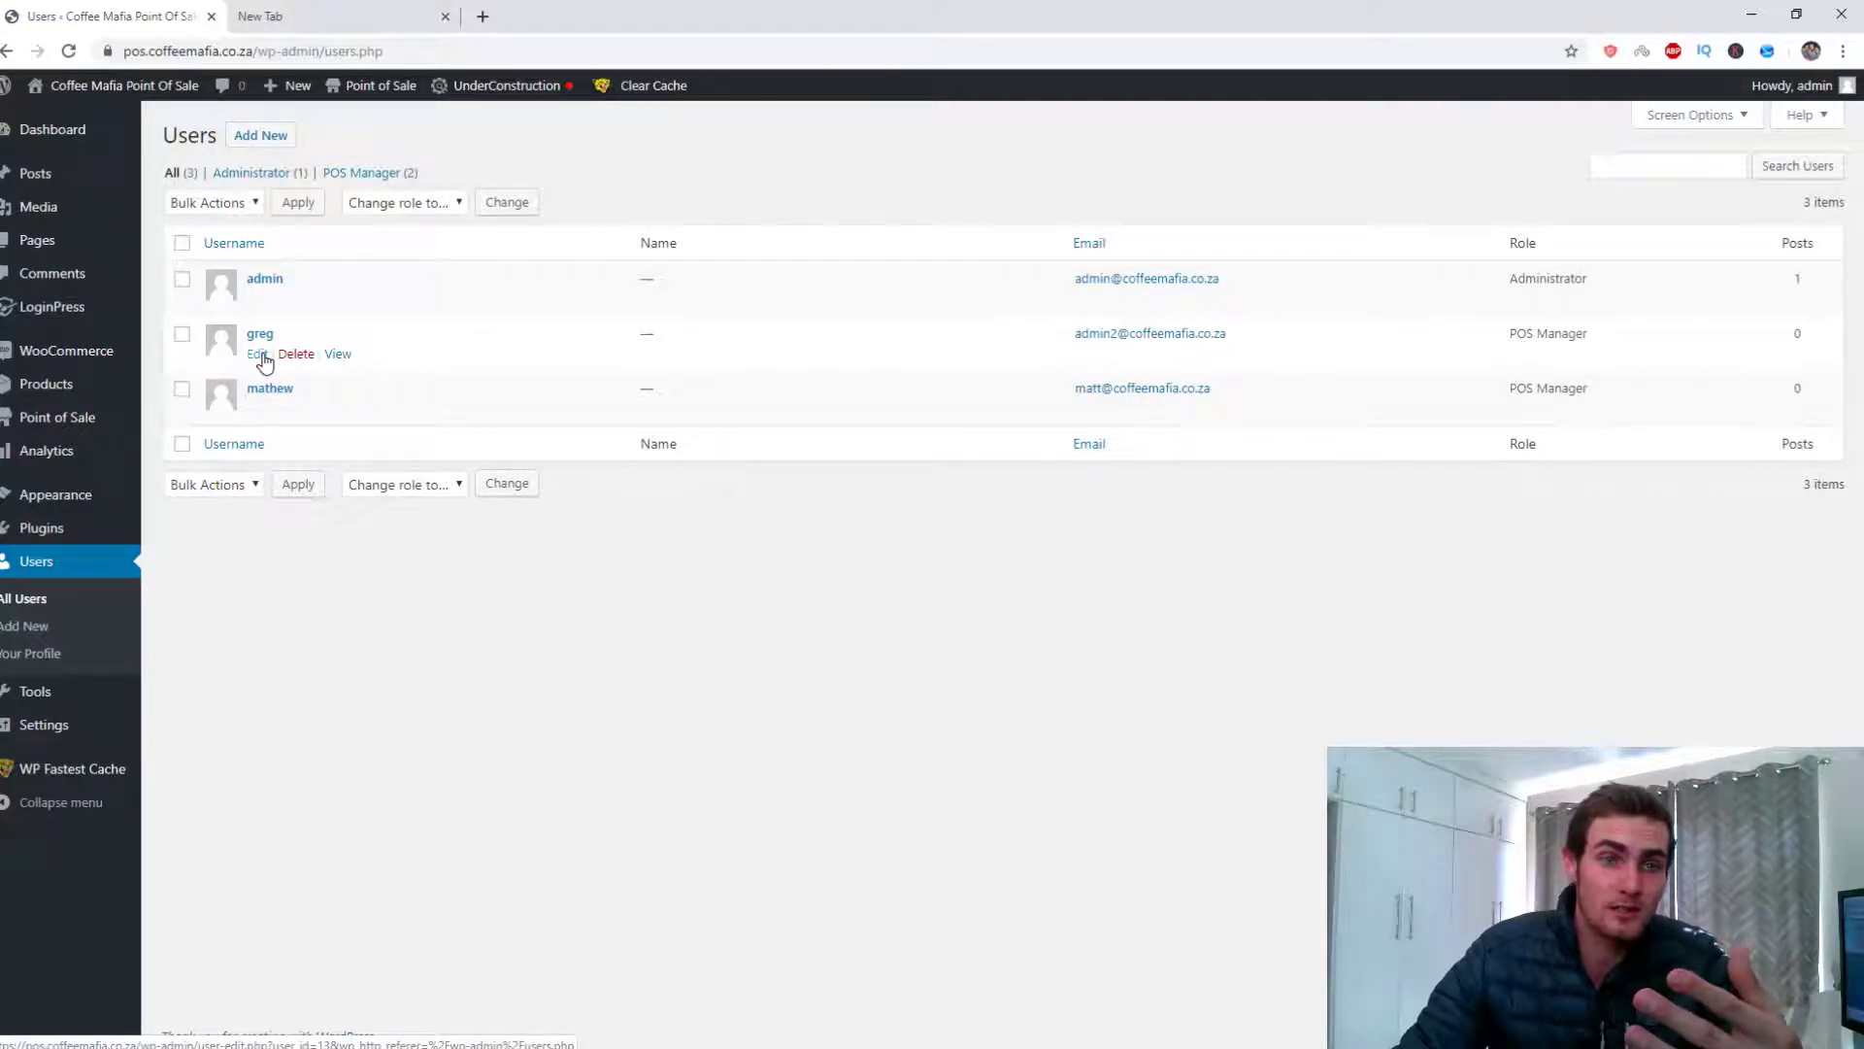
- Open the Point of Sale Registers page from the sidebar
mouse_move(78, 425)
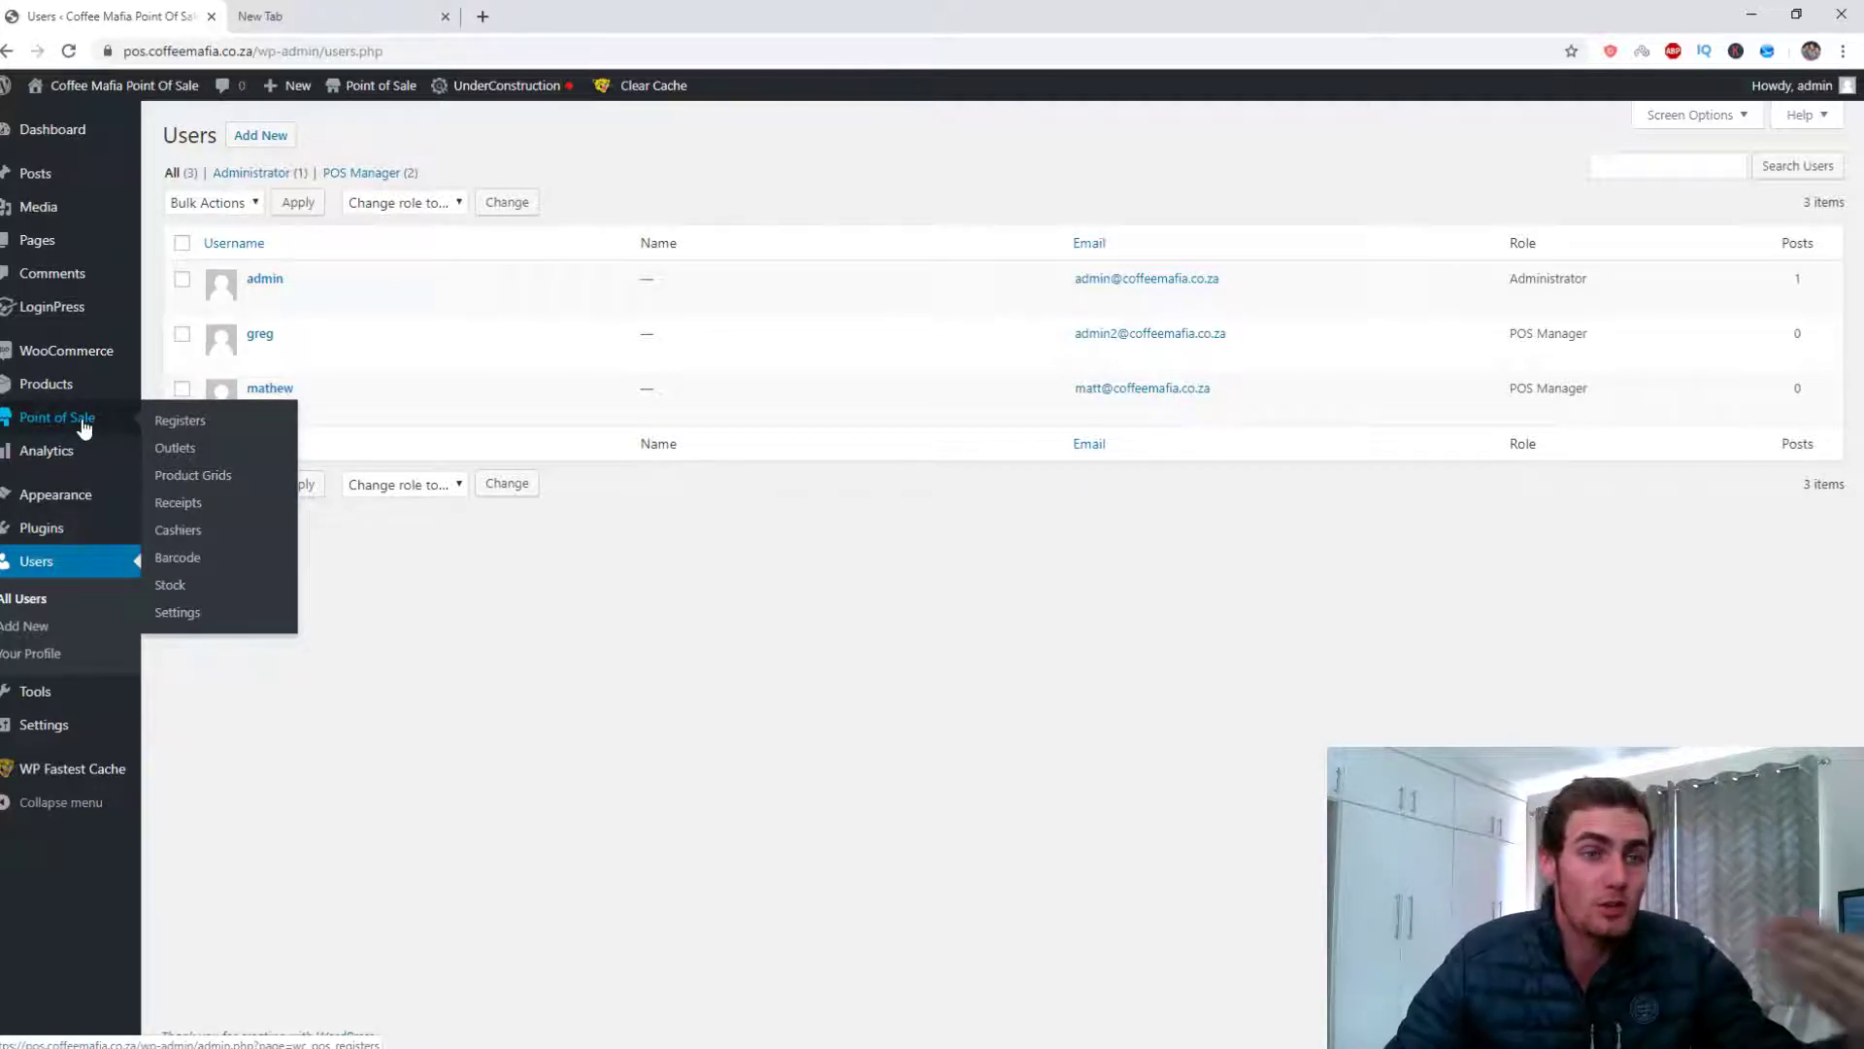
left_click(177, 431)
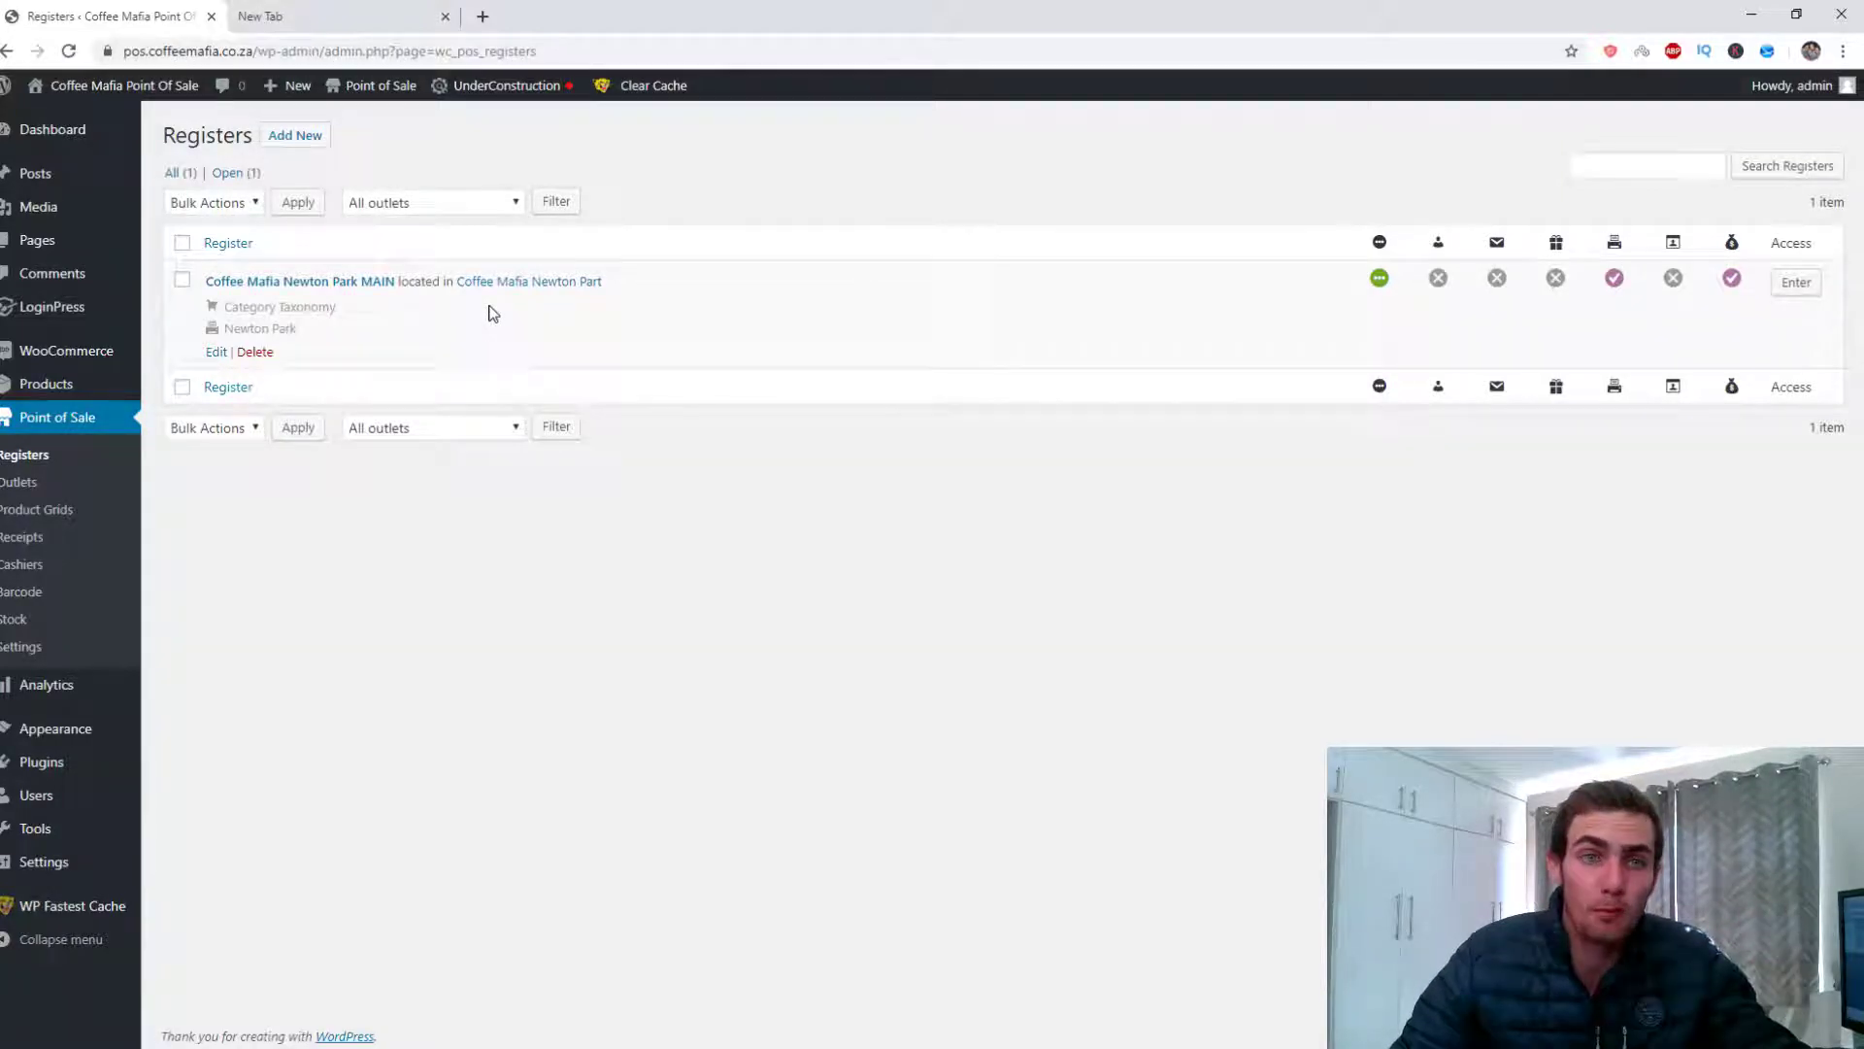
- Add a new register named 'Coffee Mafia BAR register'
left_click(299, 142)
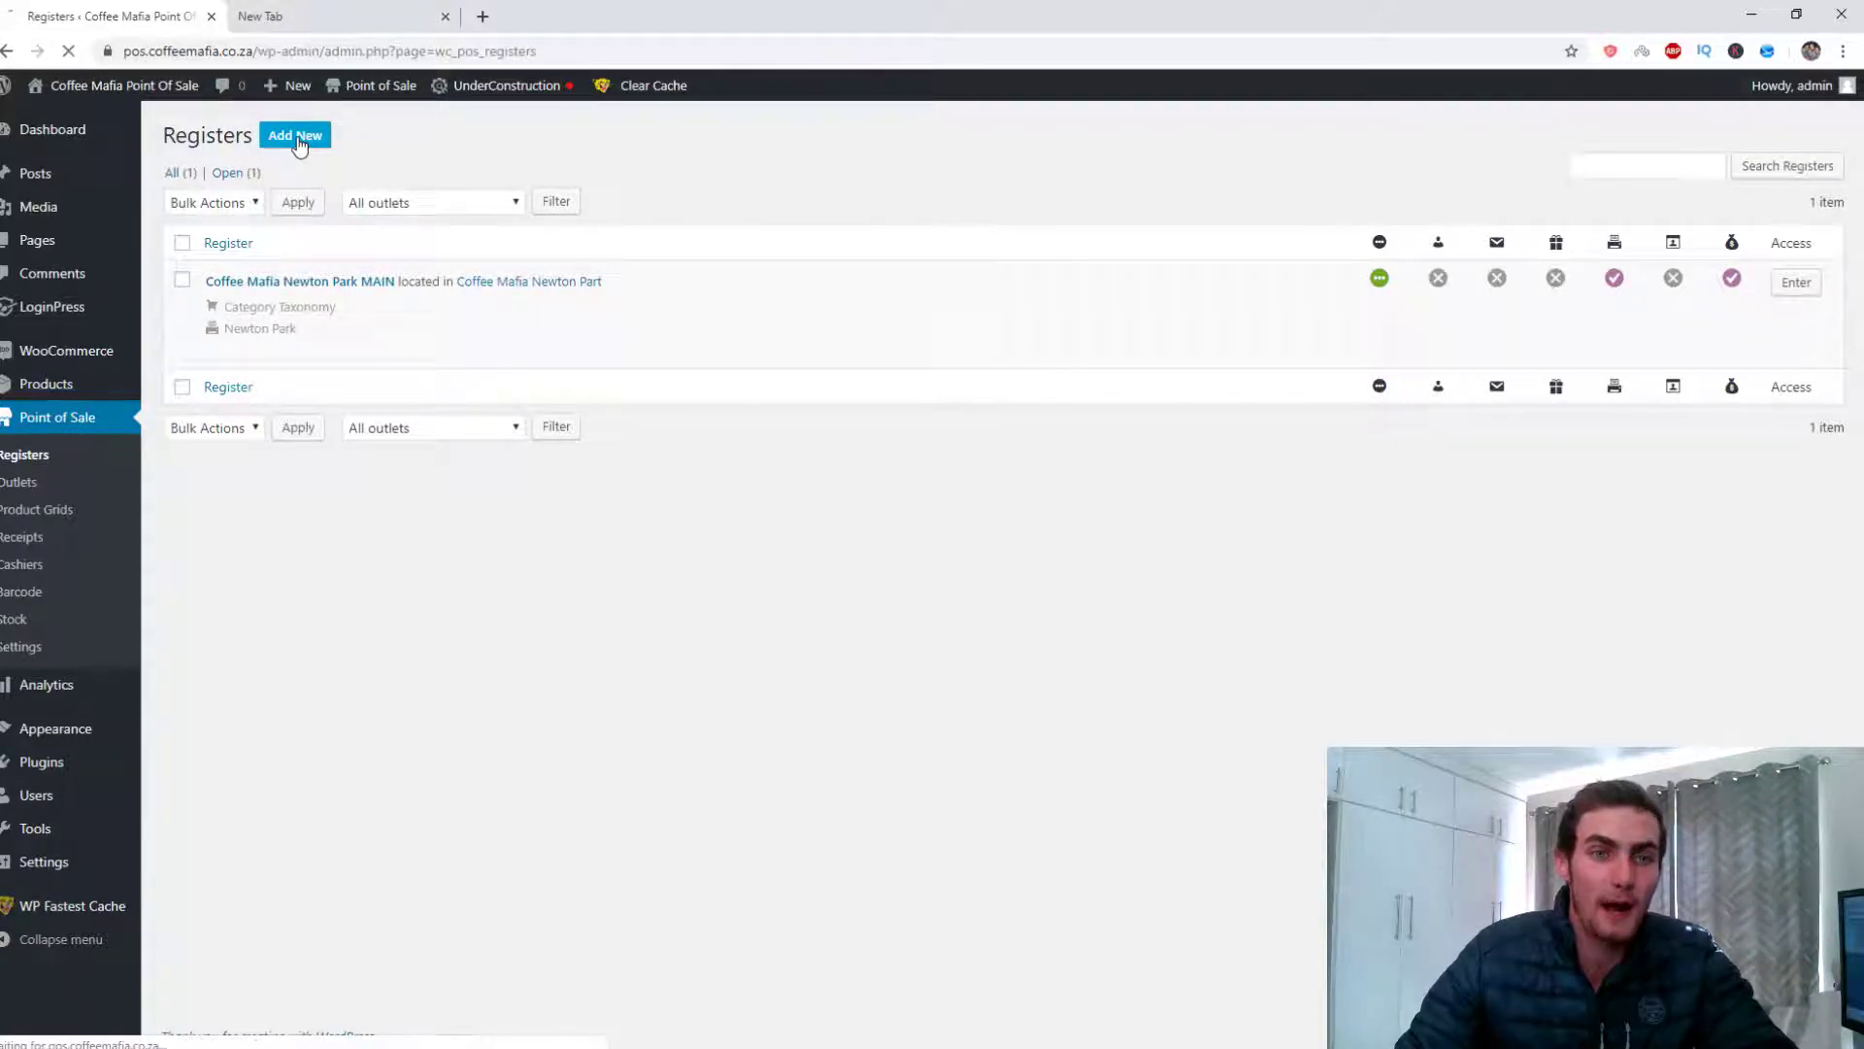
left_click(499, 195)
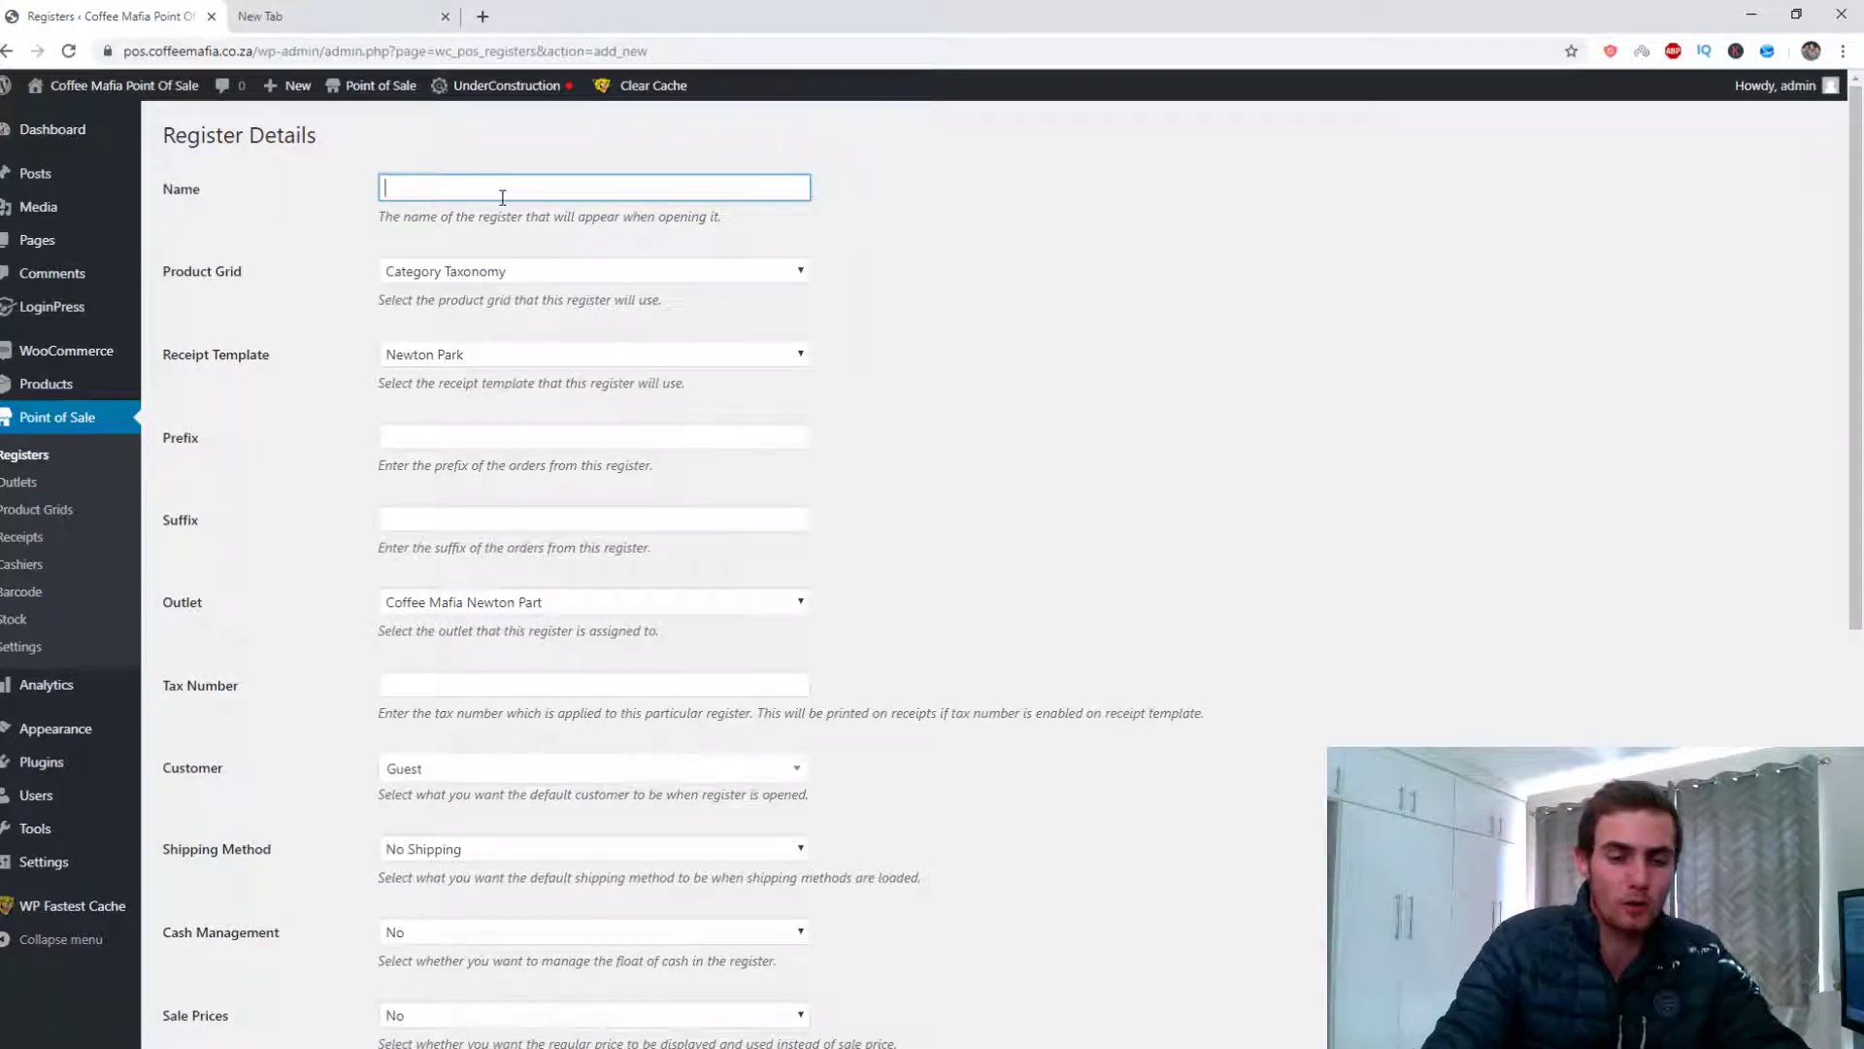
type("Coif")
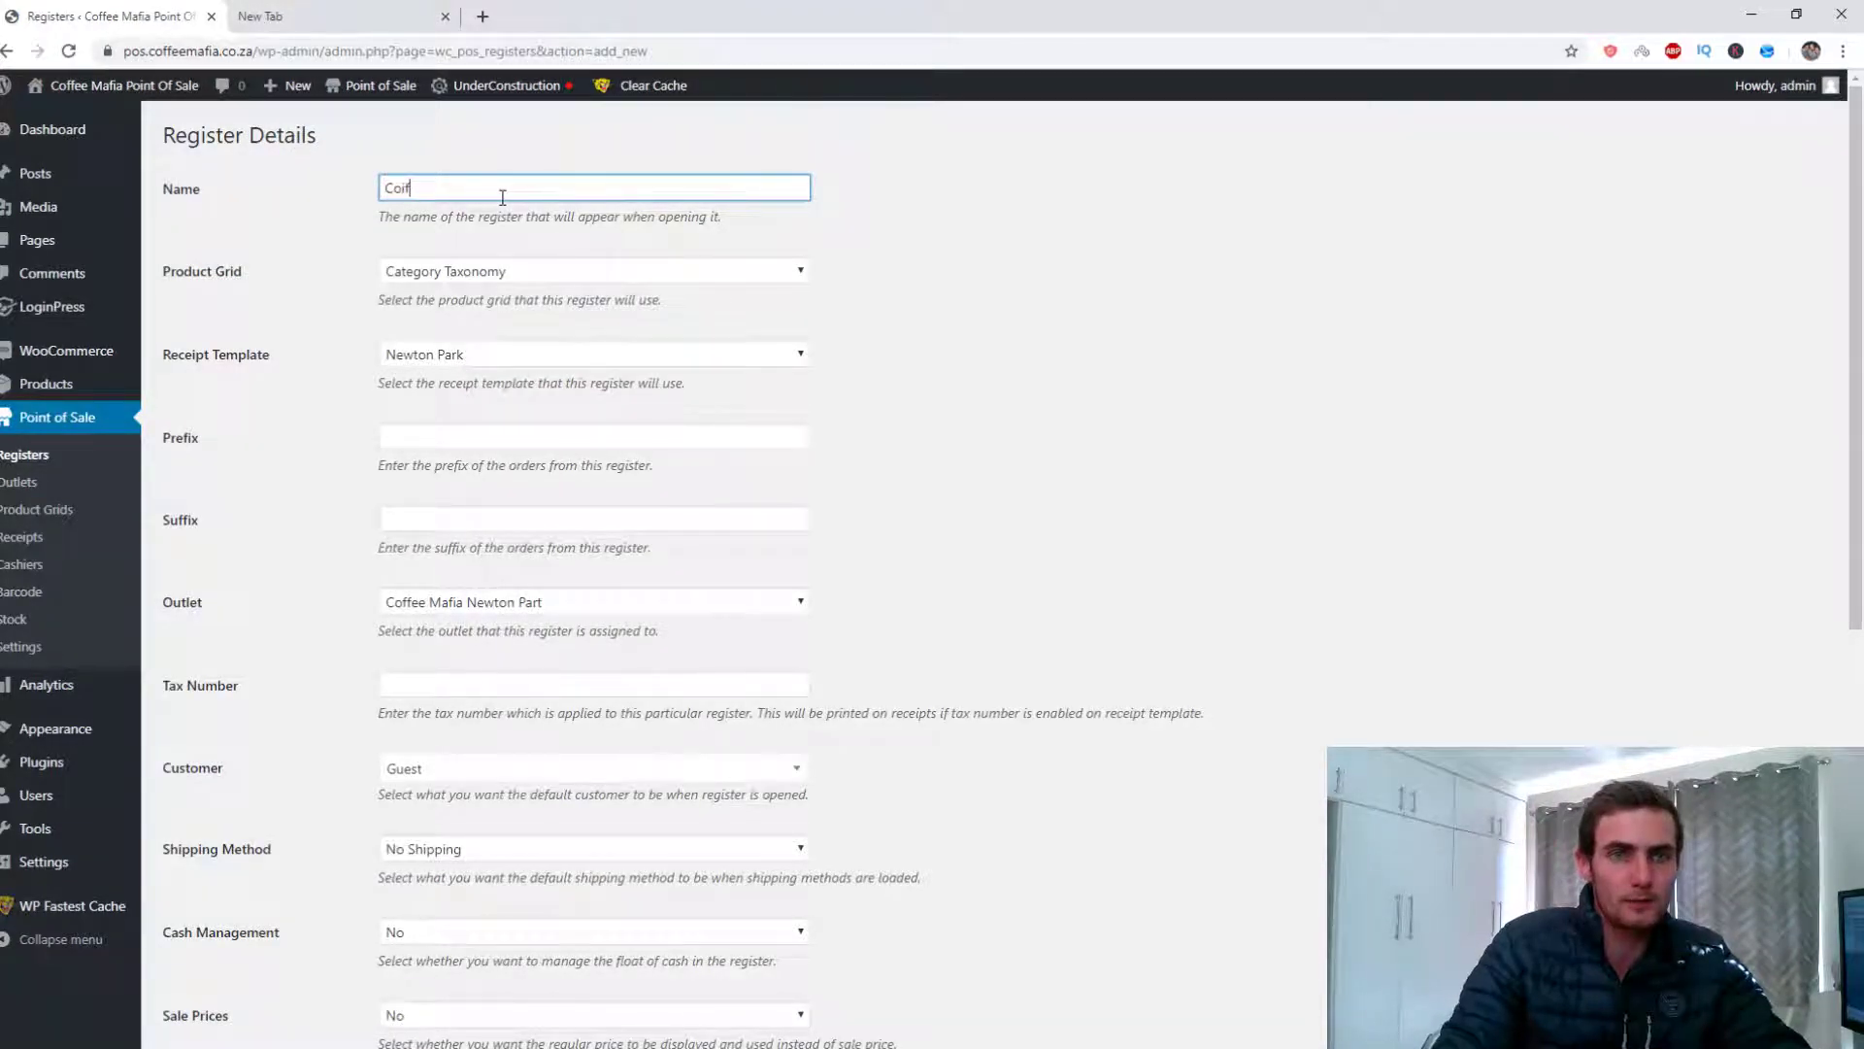
type("ee Mafia")
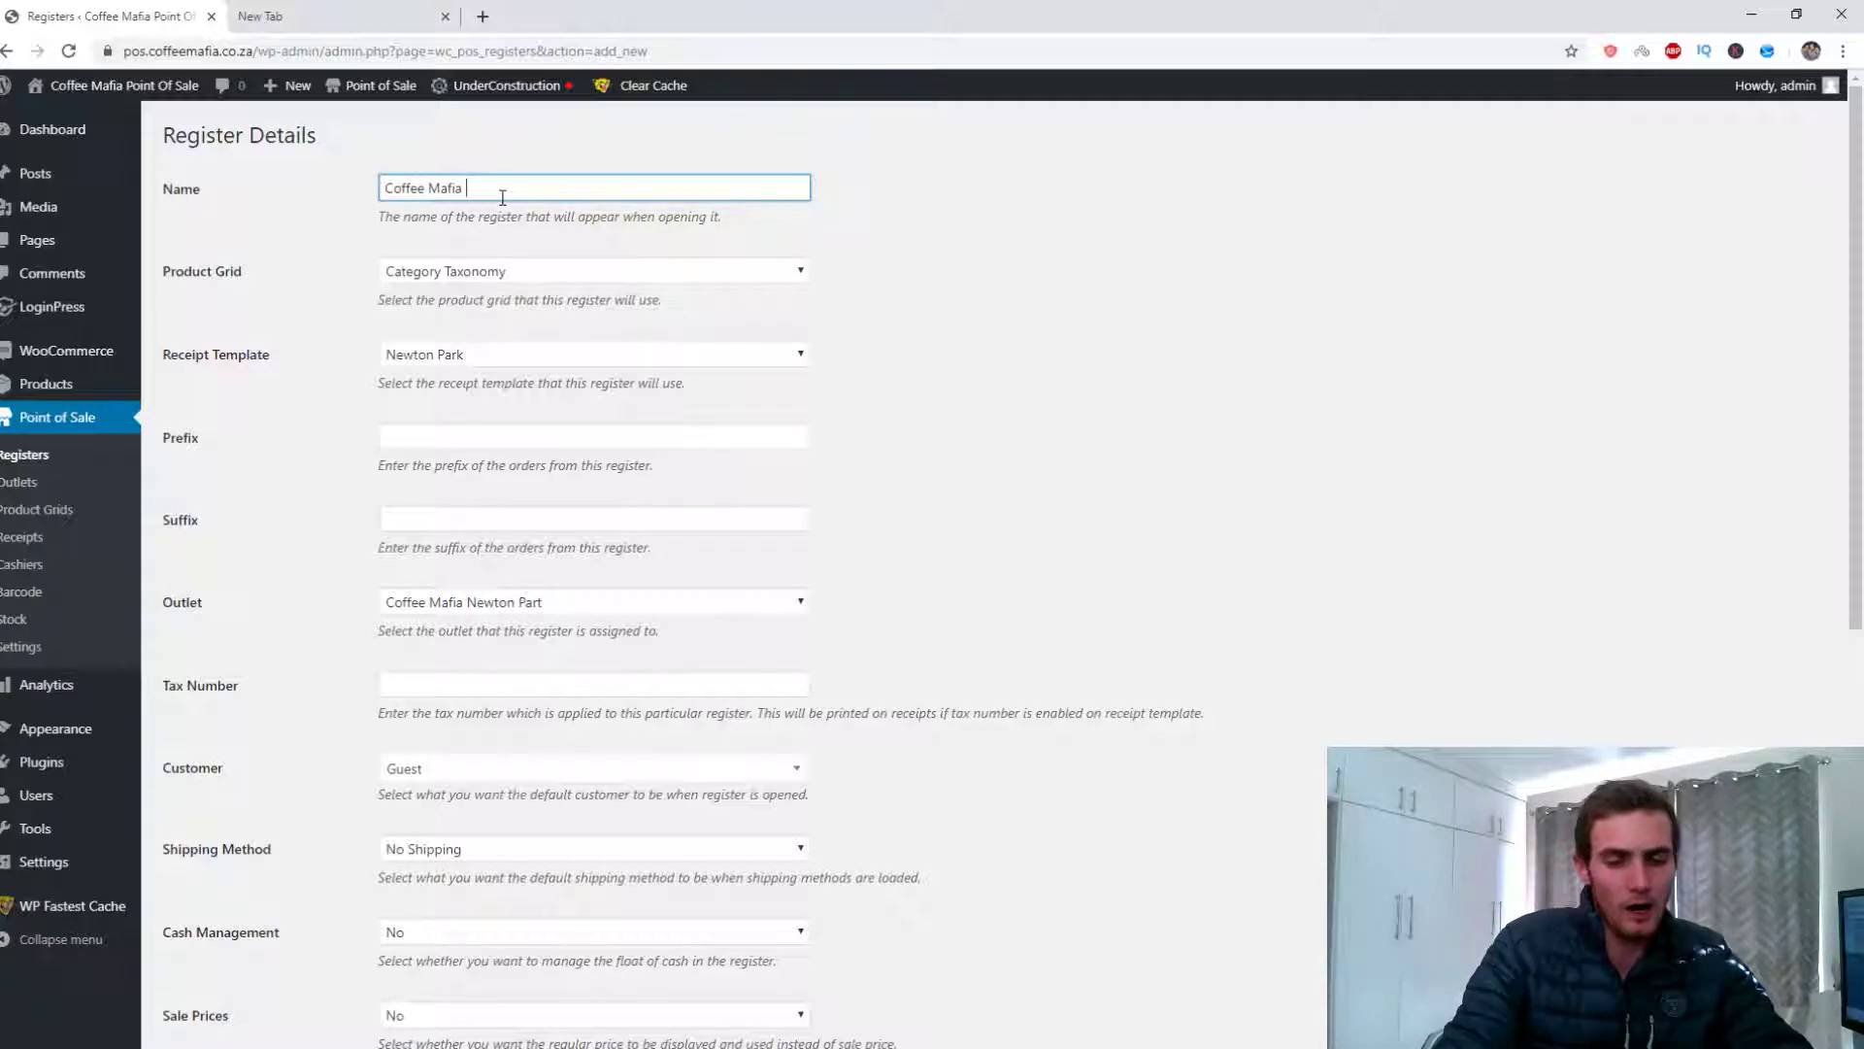
type(" BAR register")
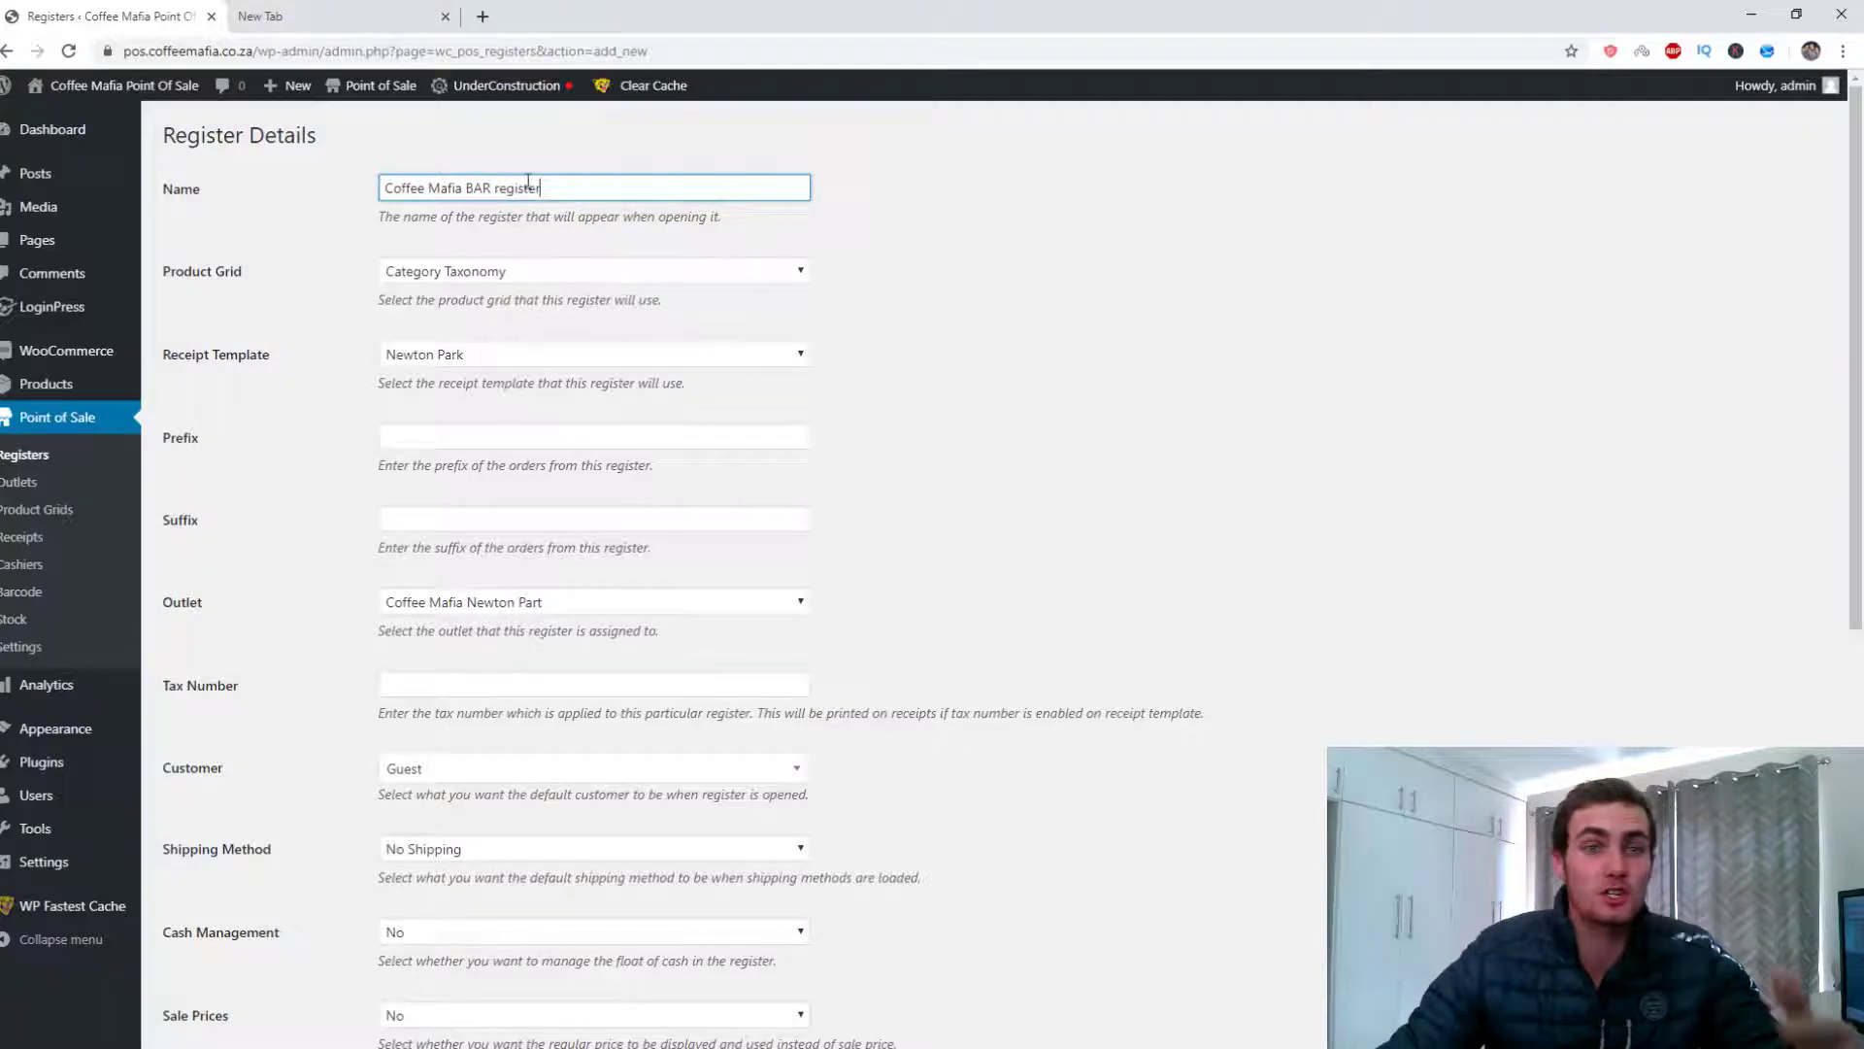
left_click(910, 255)
- Keep the Category Taxonomy product grid and Newton Park receipt template
left_click(449, 271)
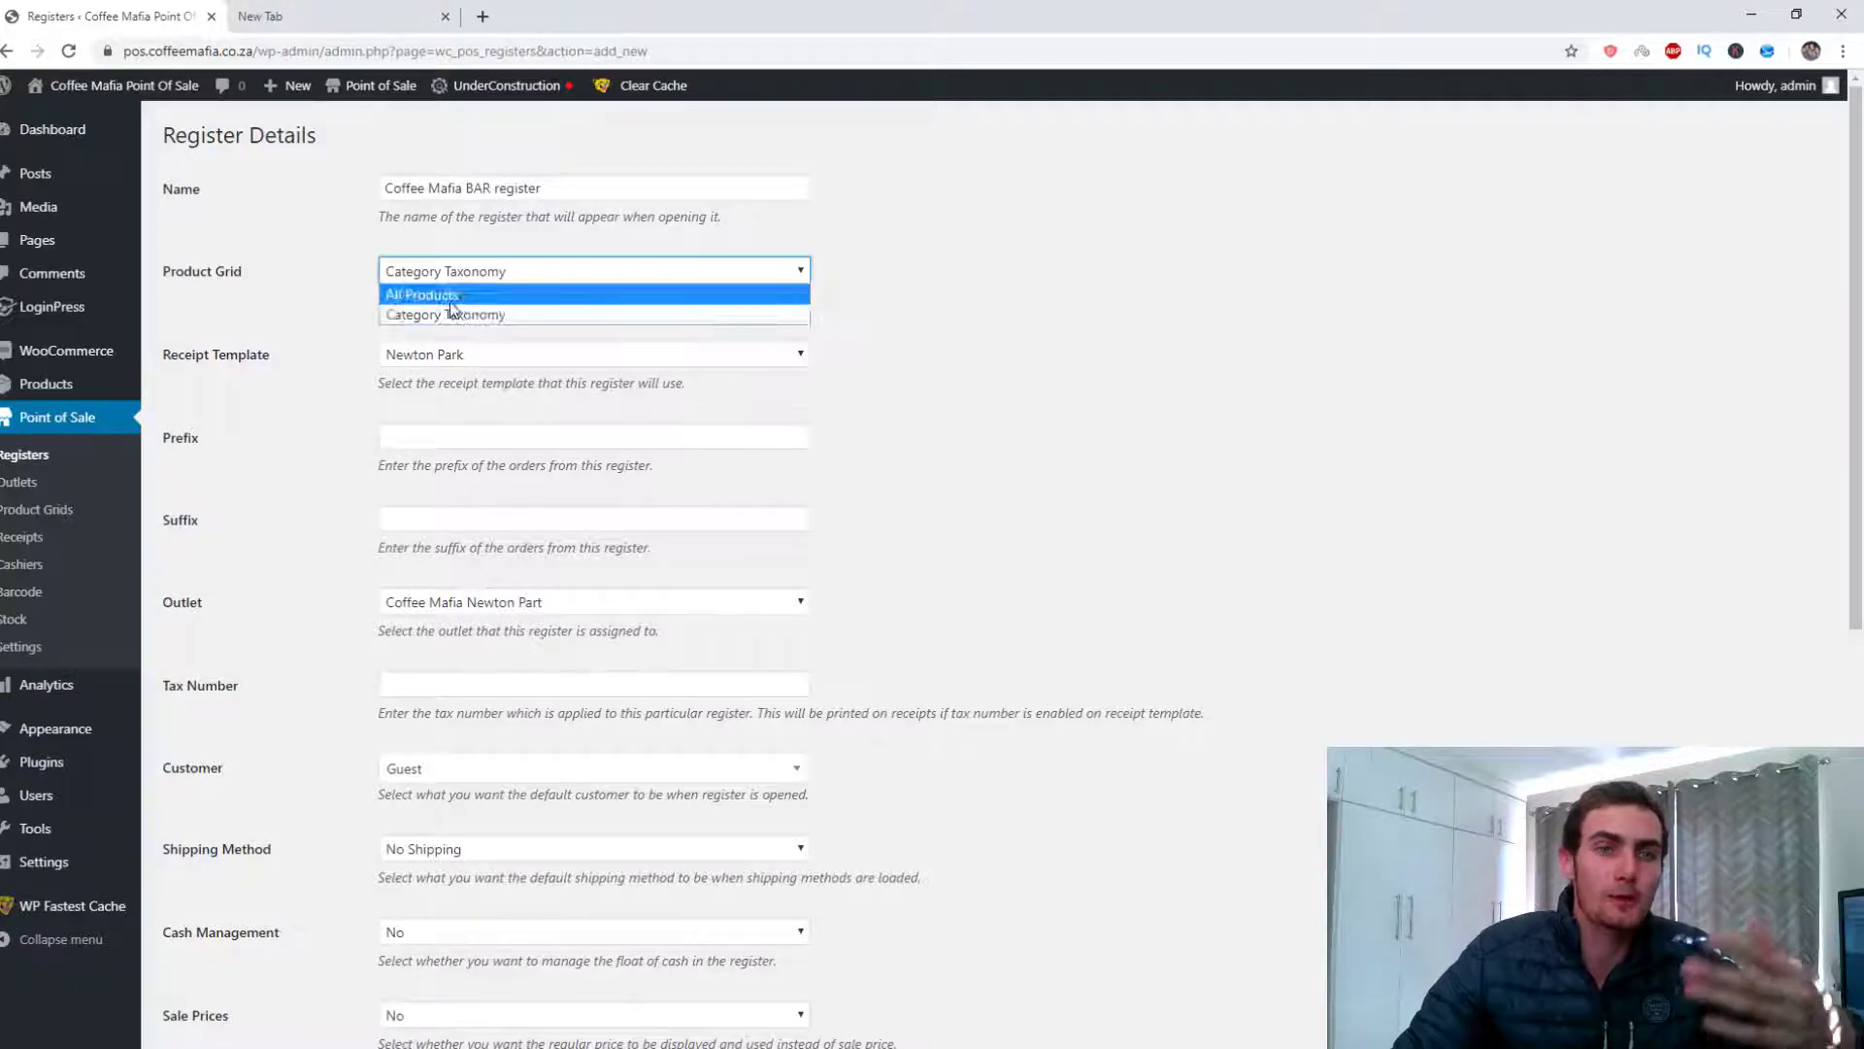
left_click(451, 314)
left_click(394, 353)
left_click(412, 352)
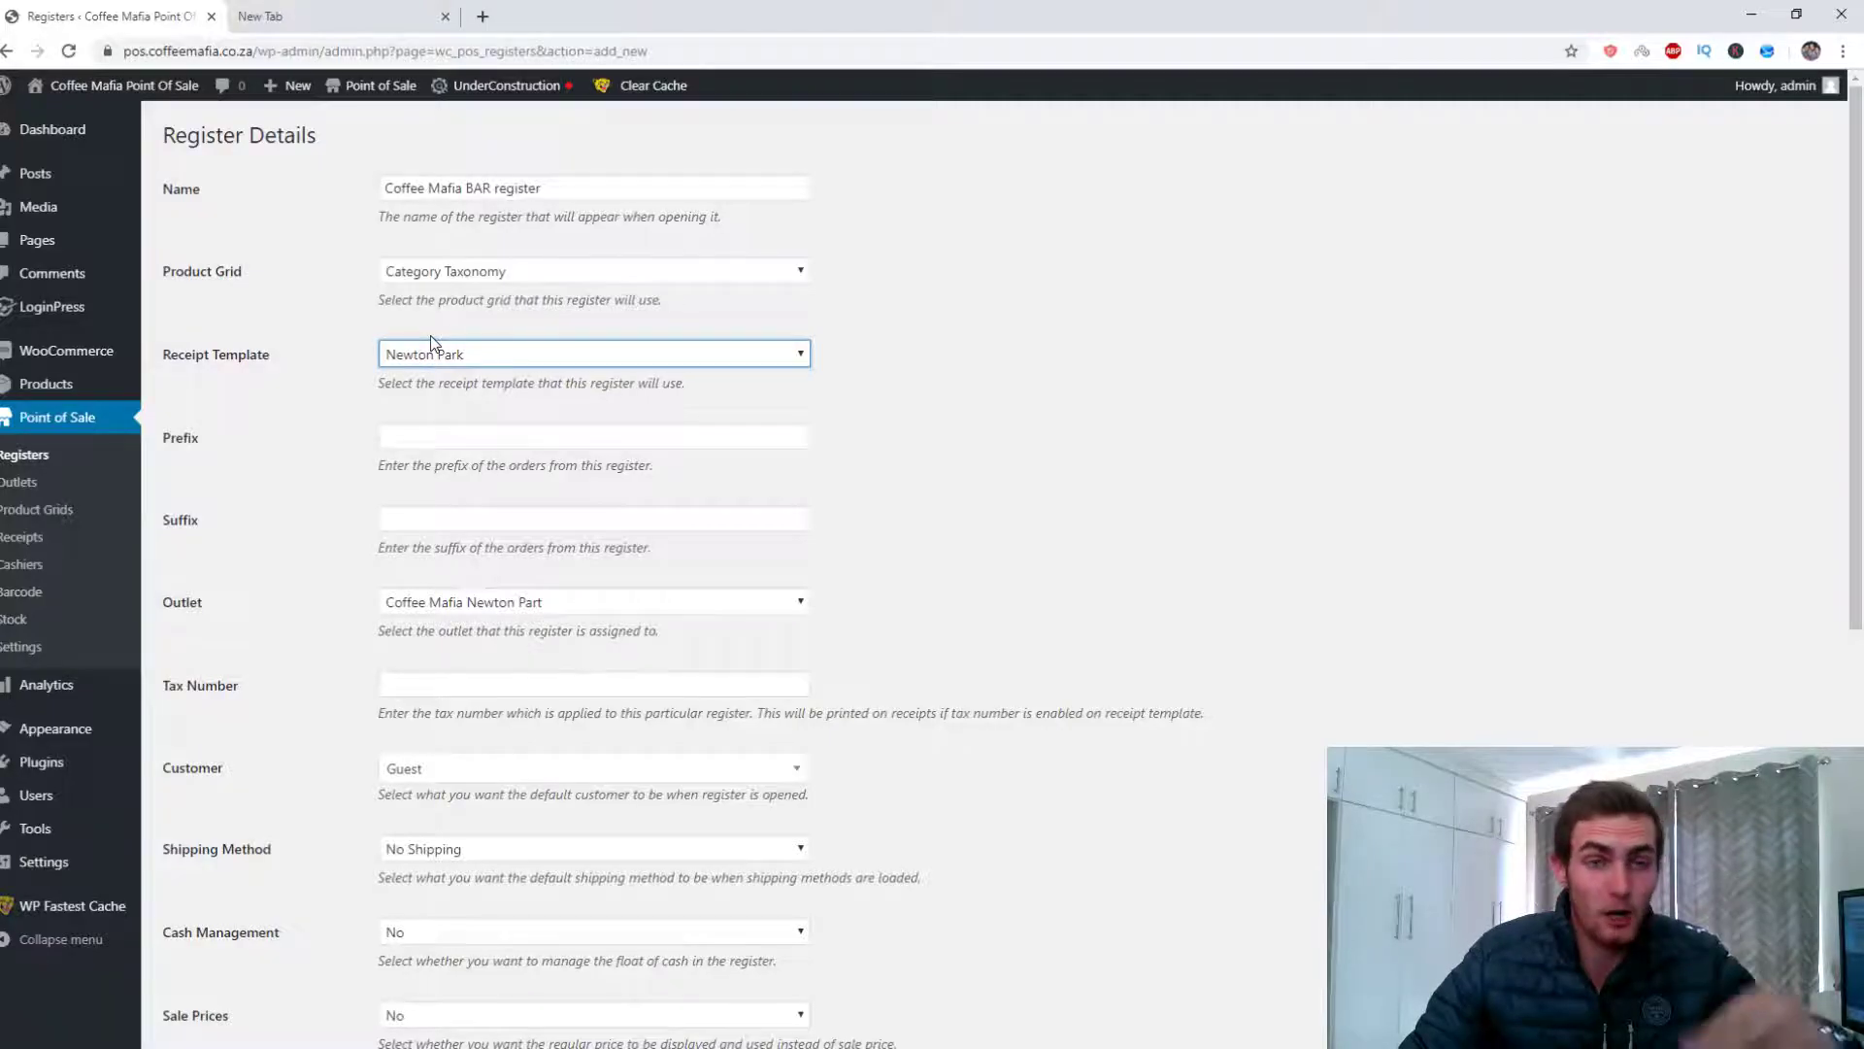
left_click(428, 436)
left_click(453, 521)
- Keep Coffee Mafia Newton Part as the register's outlet and Guest as the default customer
scroll(468, 526, "down", 2)
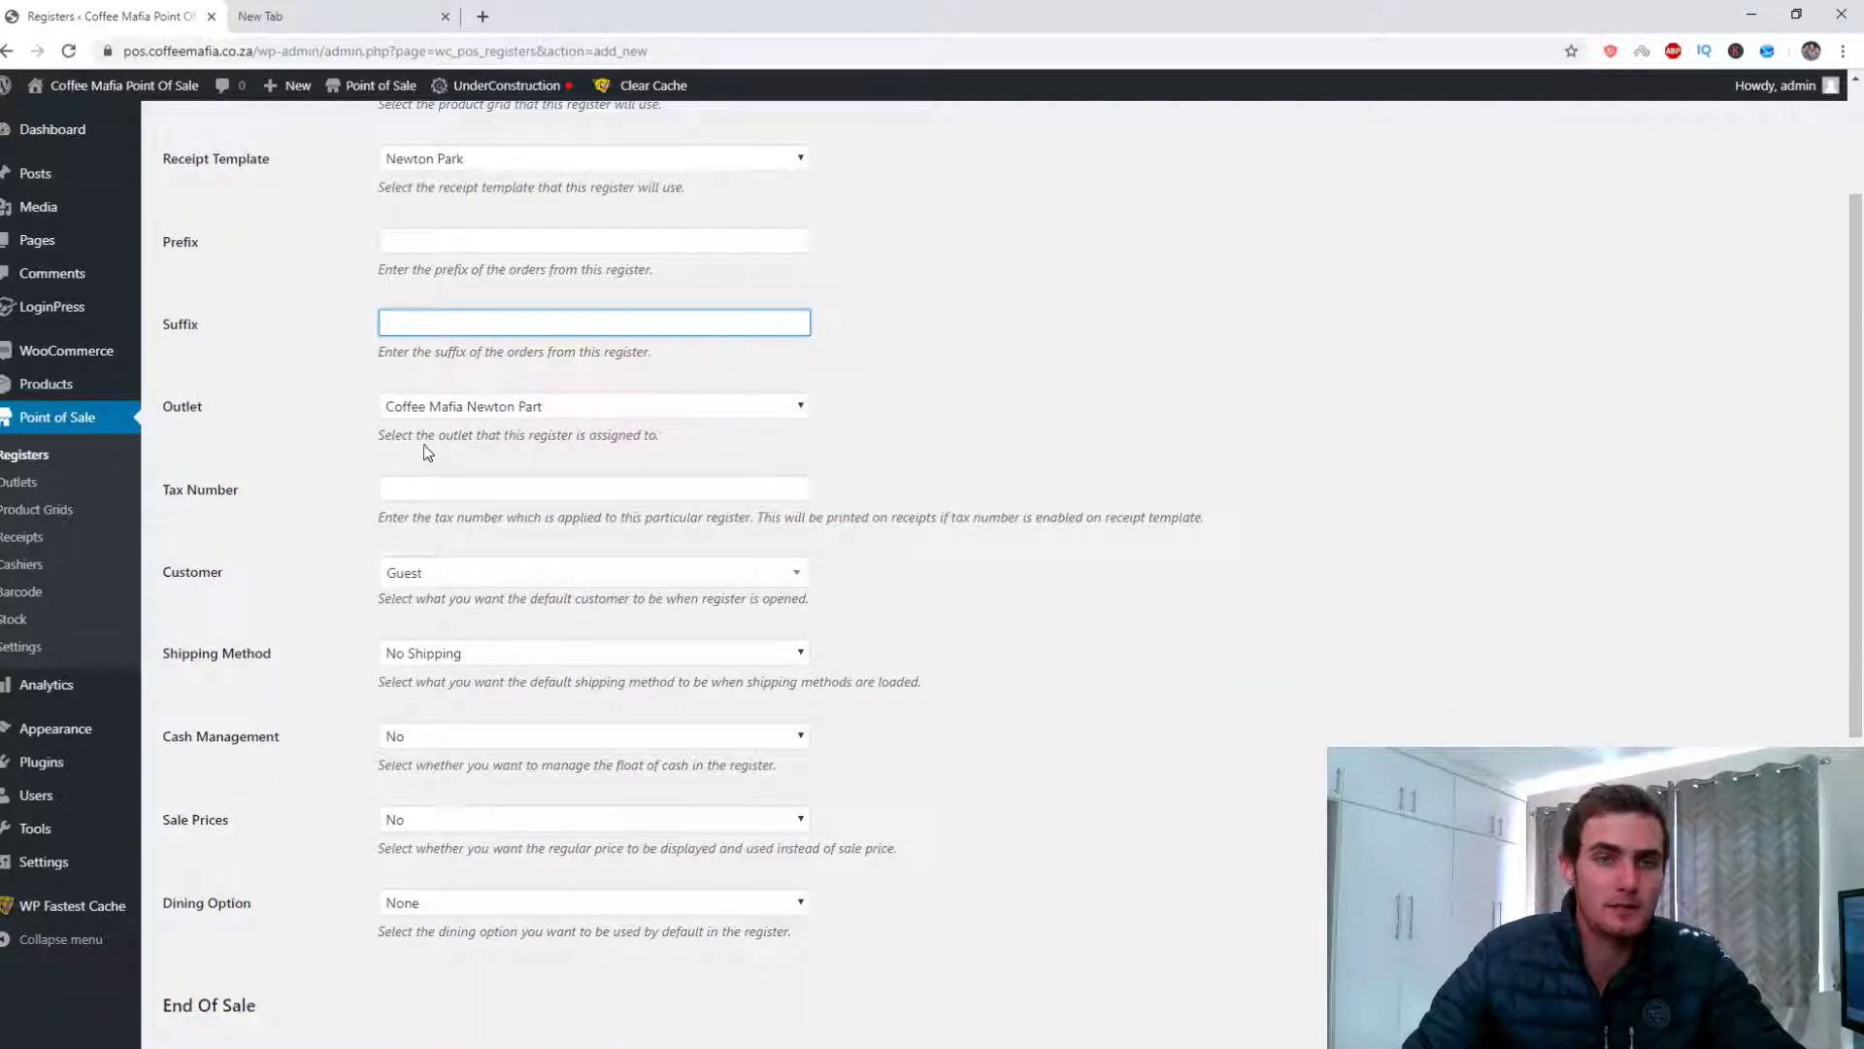
left_click(445, 408)
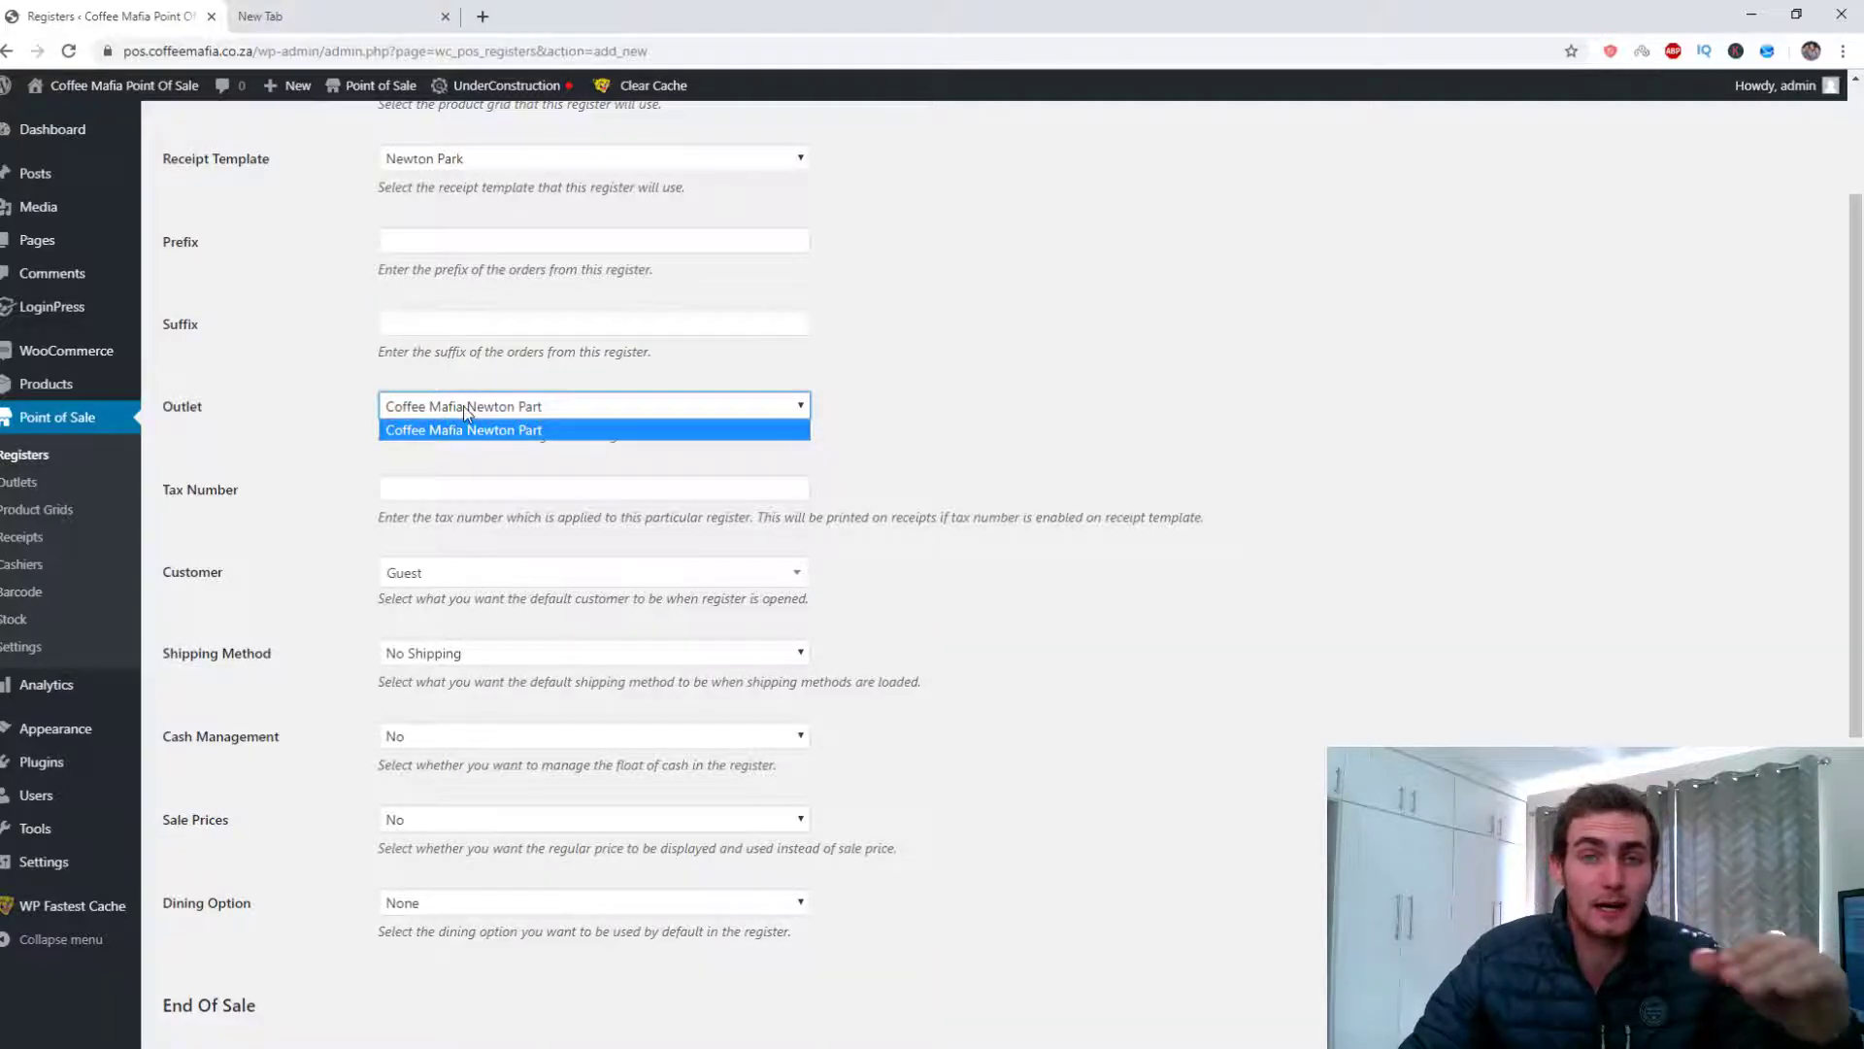
left_click(465, 406)
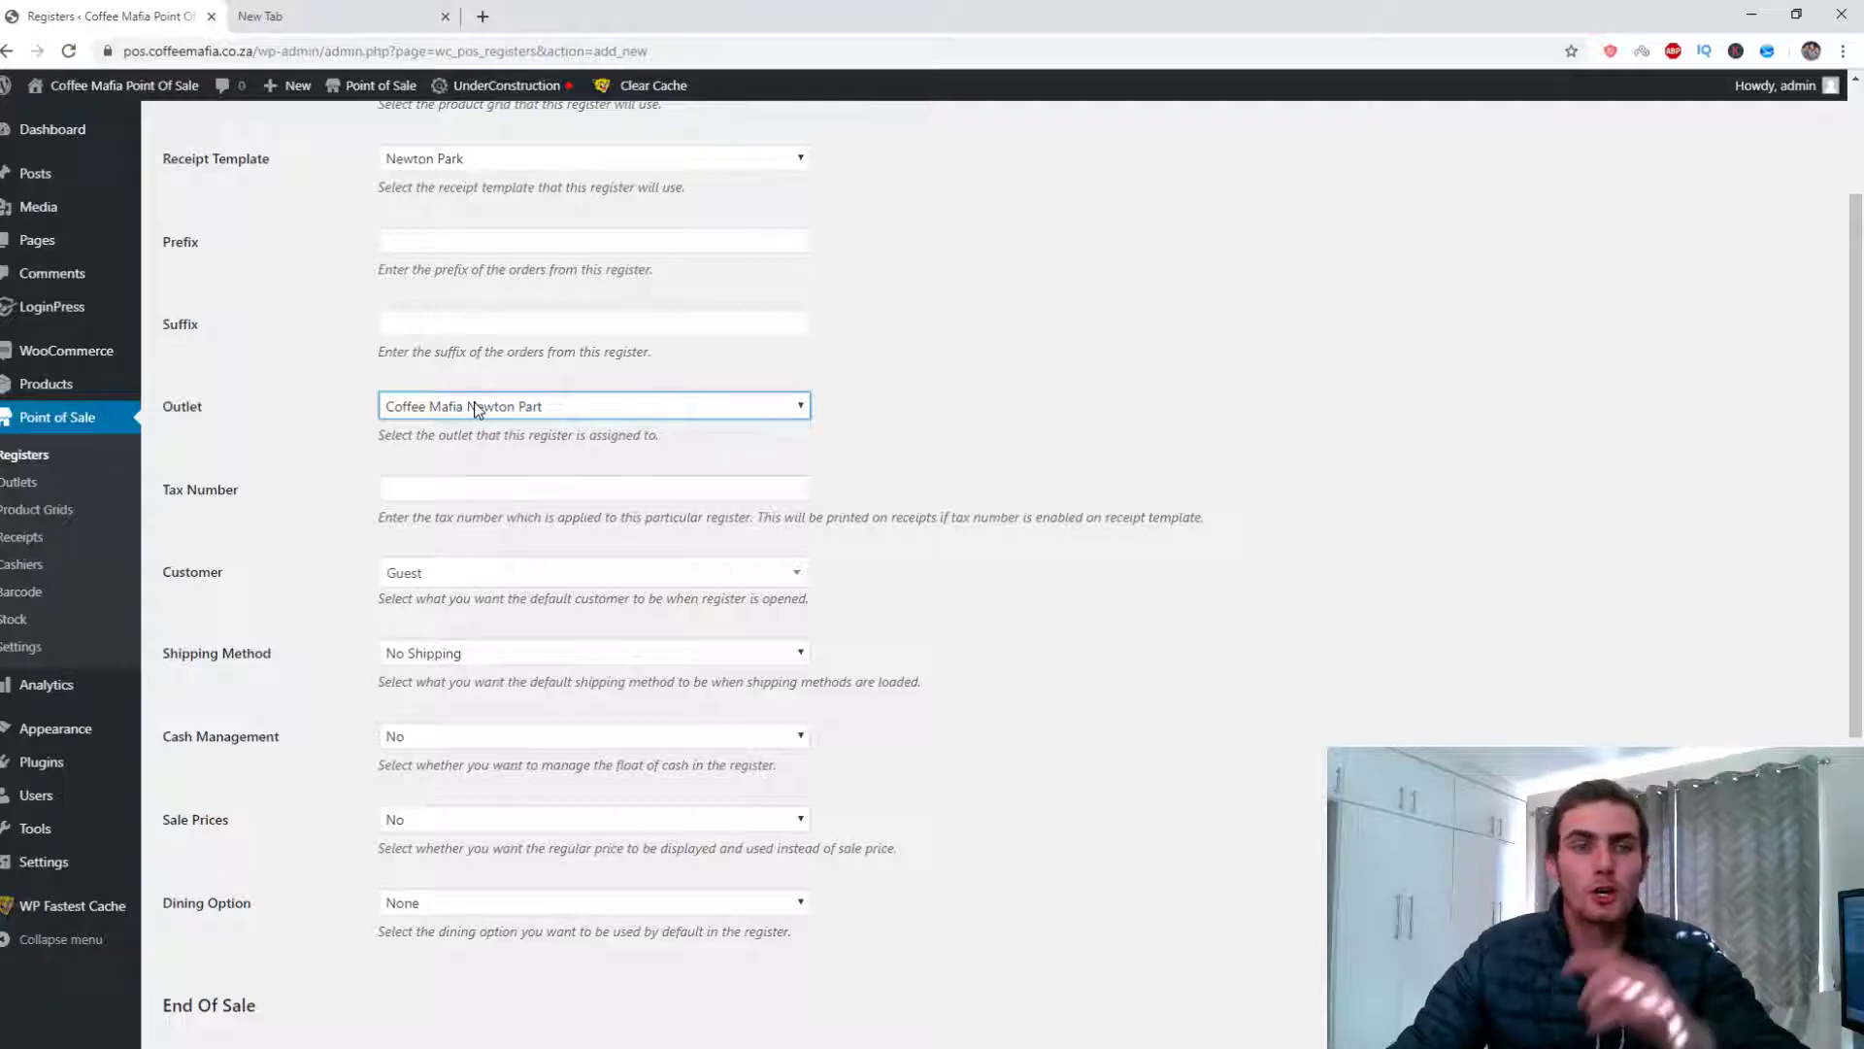
left_click(546, 486)
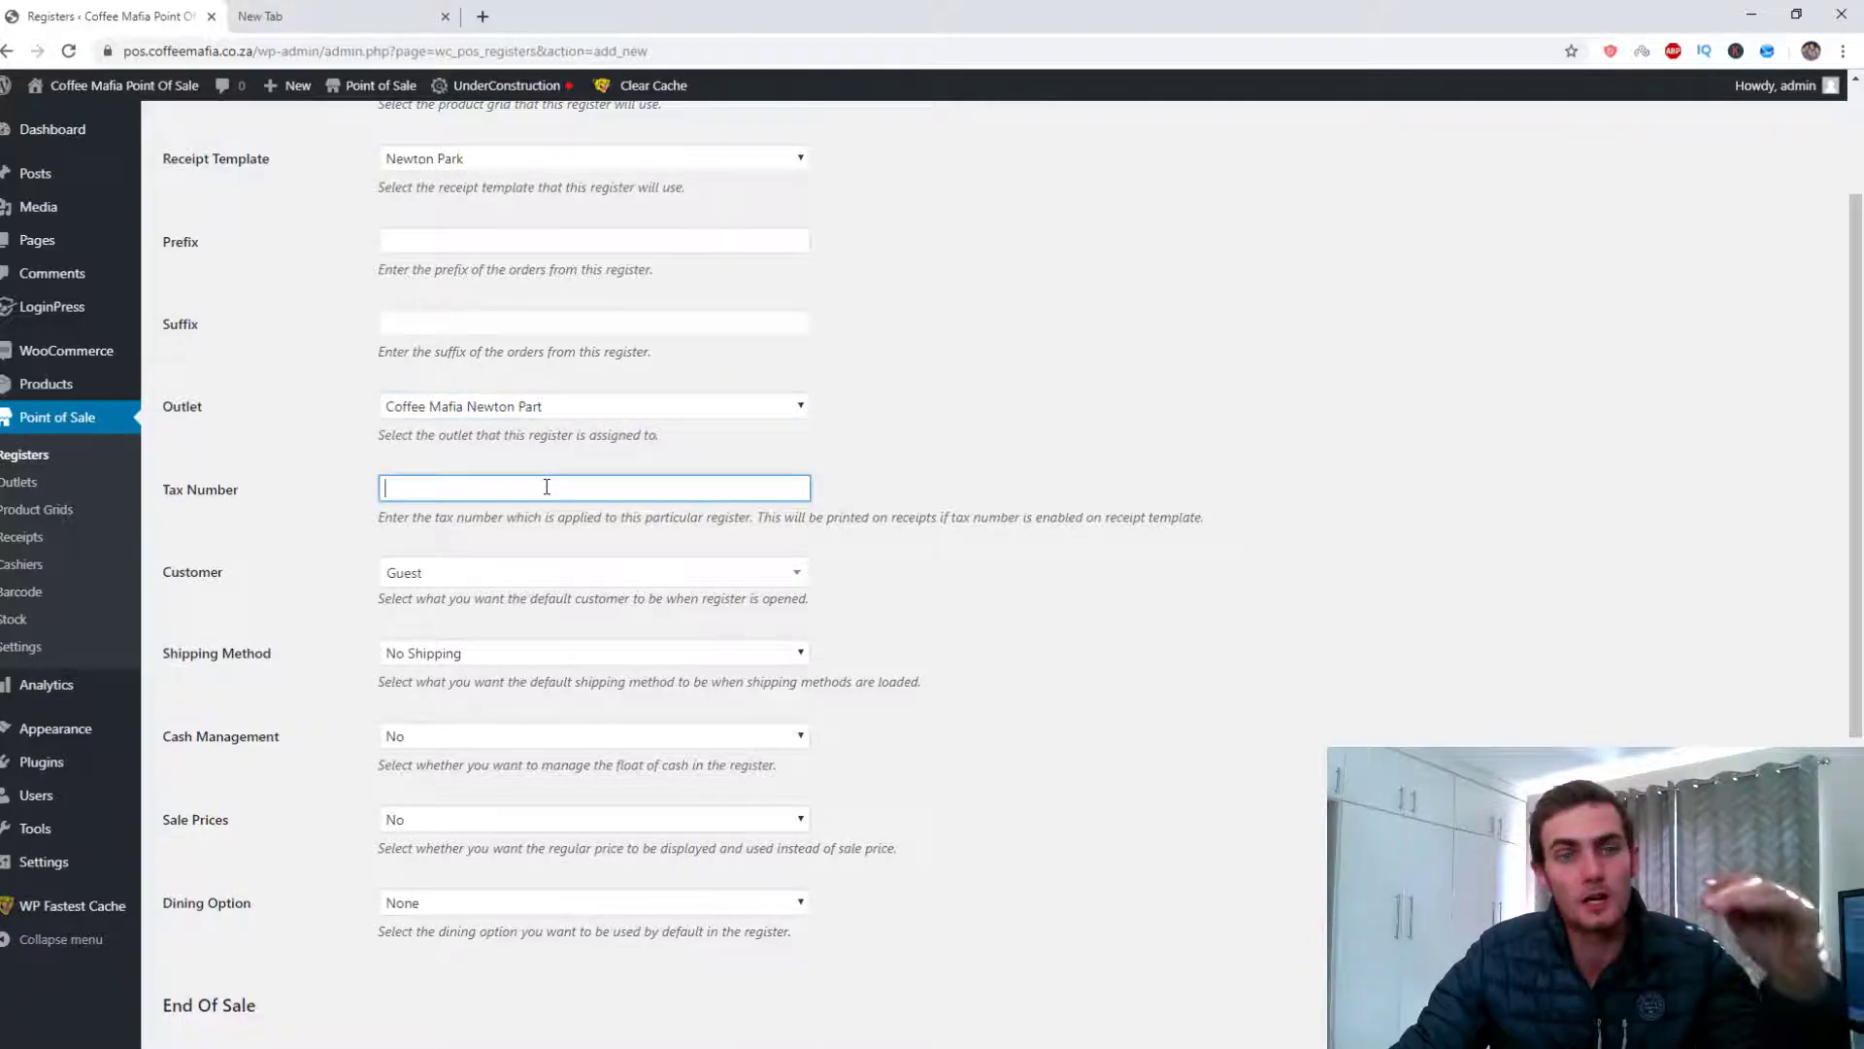
left_click(469, 581)
left_click(470, 583)
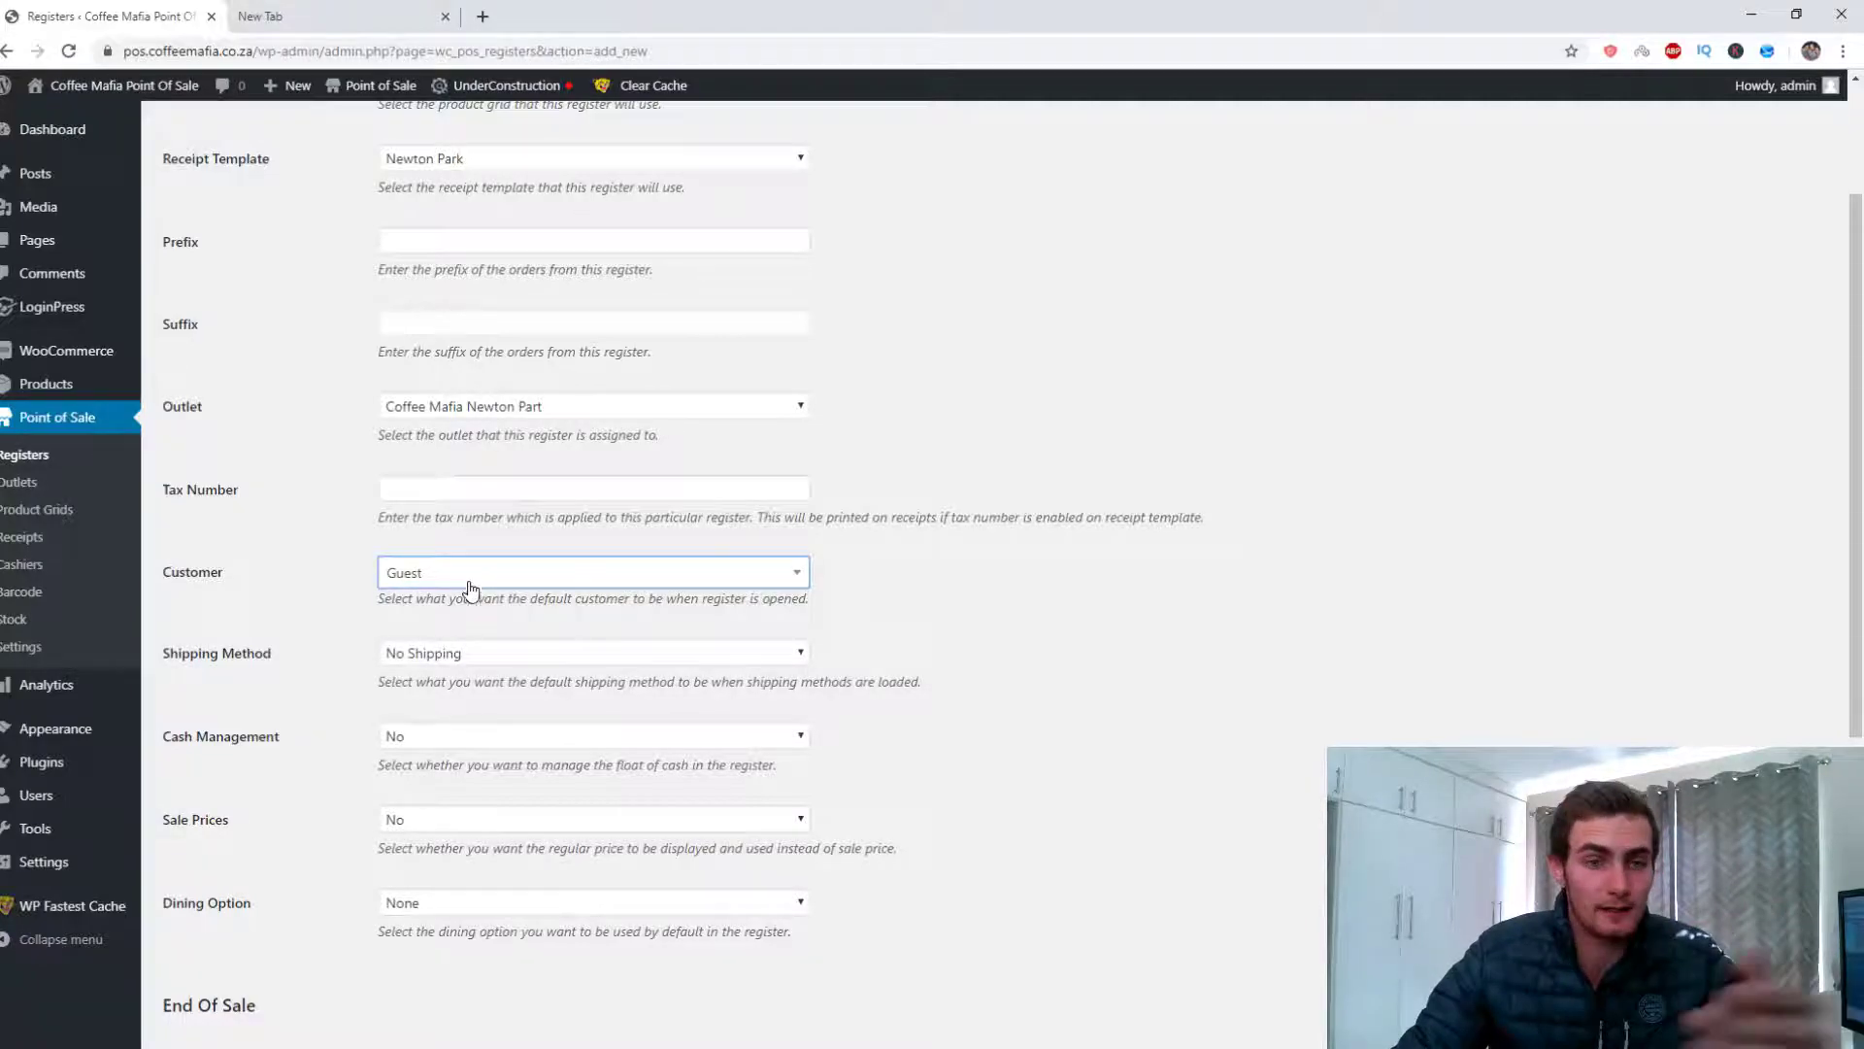
- Keep No Shipping as the shipping method and set Cash Management to Yes
scroll(470, 582, "down", 1)
left_click(485, 554)
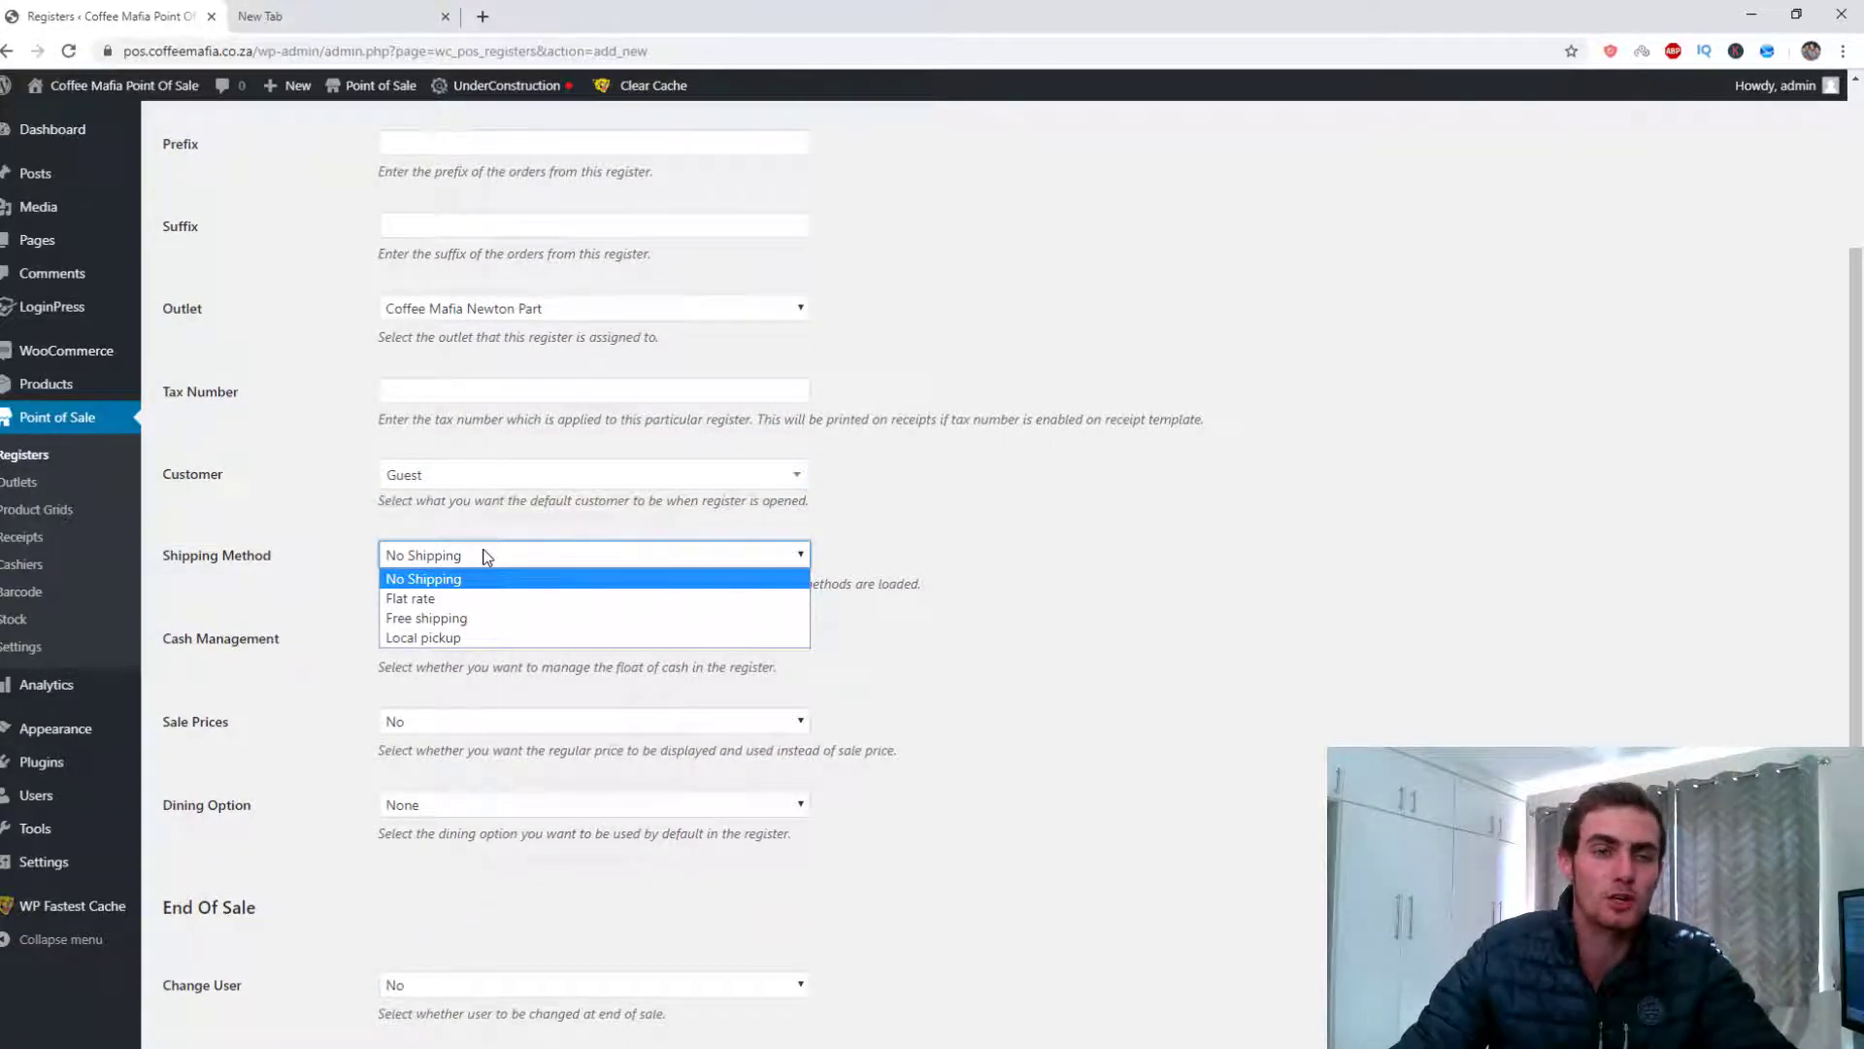
left_click(485, 555)
left_click(444, 638)
left_click(432, 680)
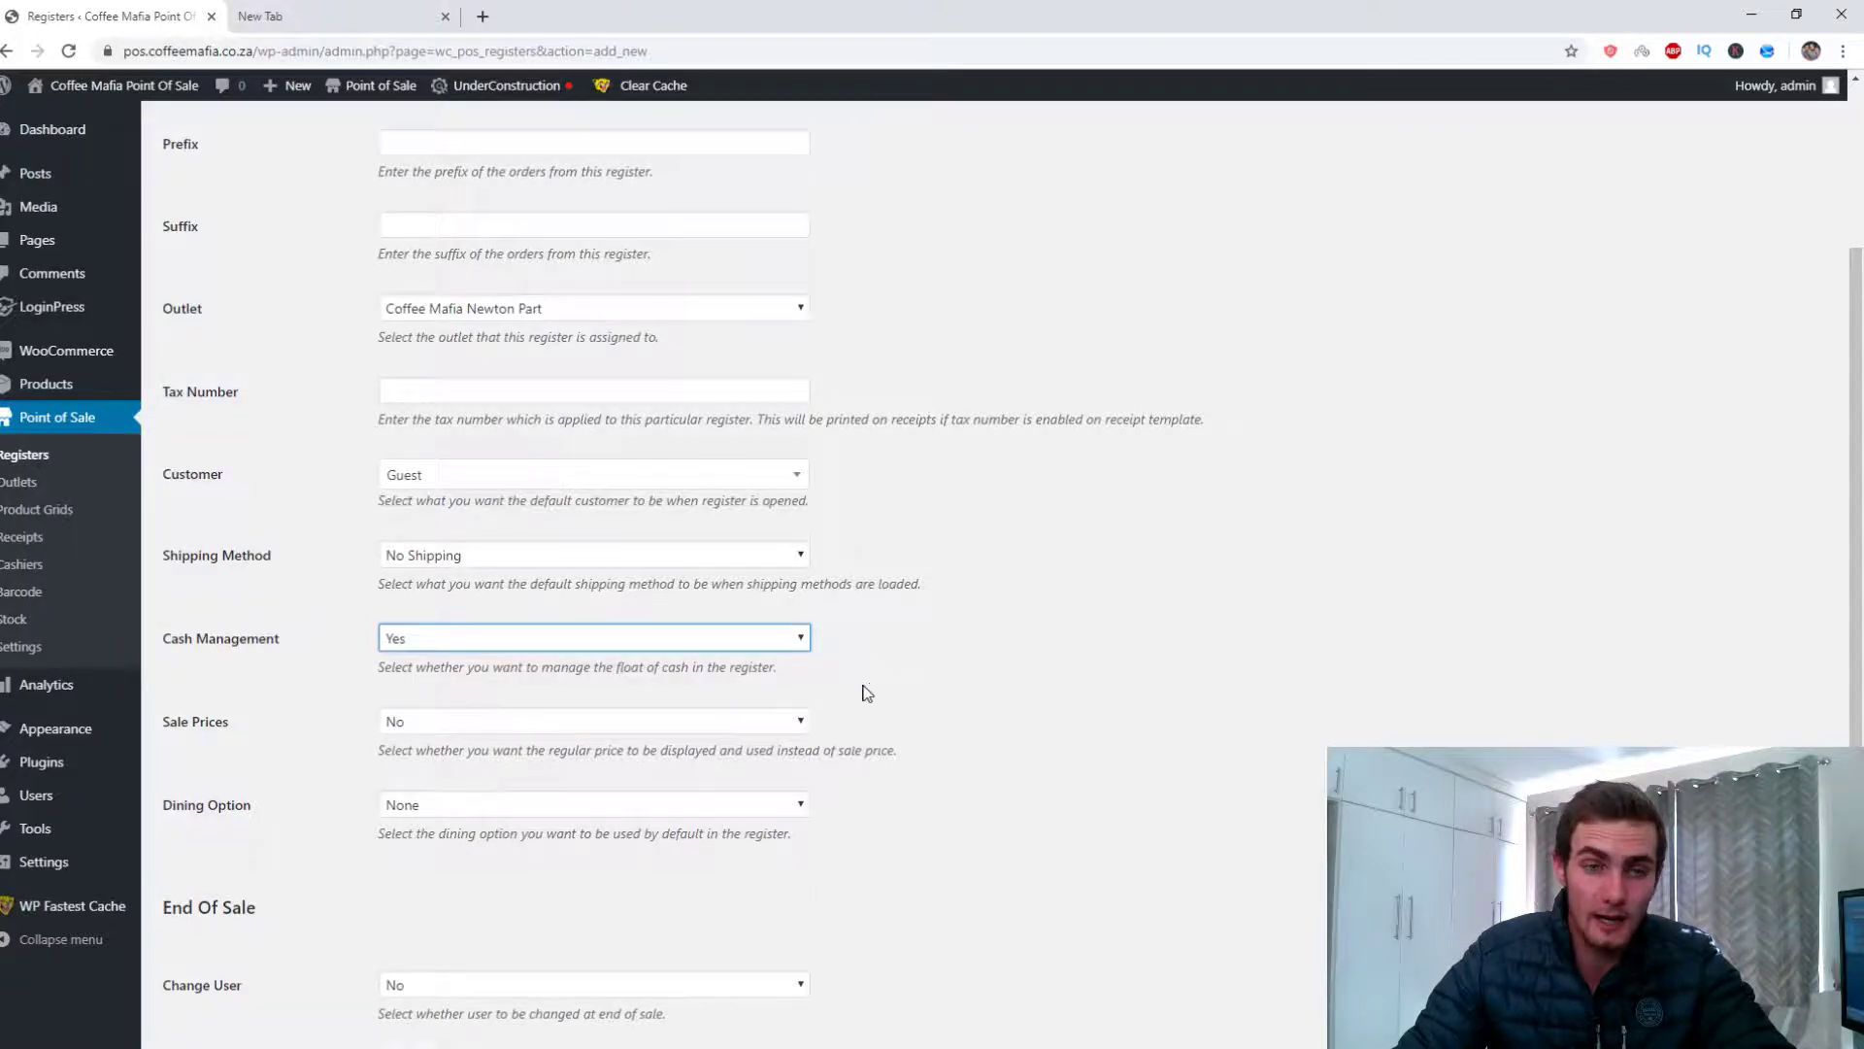
- Leave the sale prices setting as is and keep the default dining option at None
scroll(867, 693, "down", 3)
left_click(419, 423)
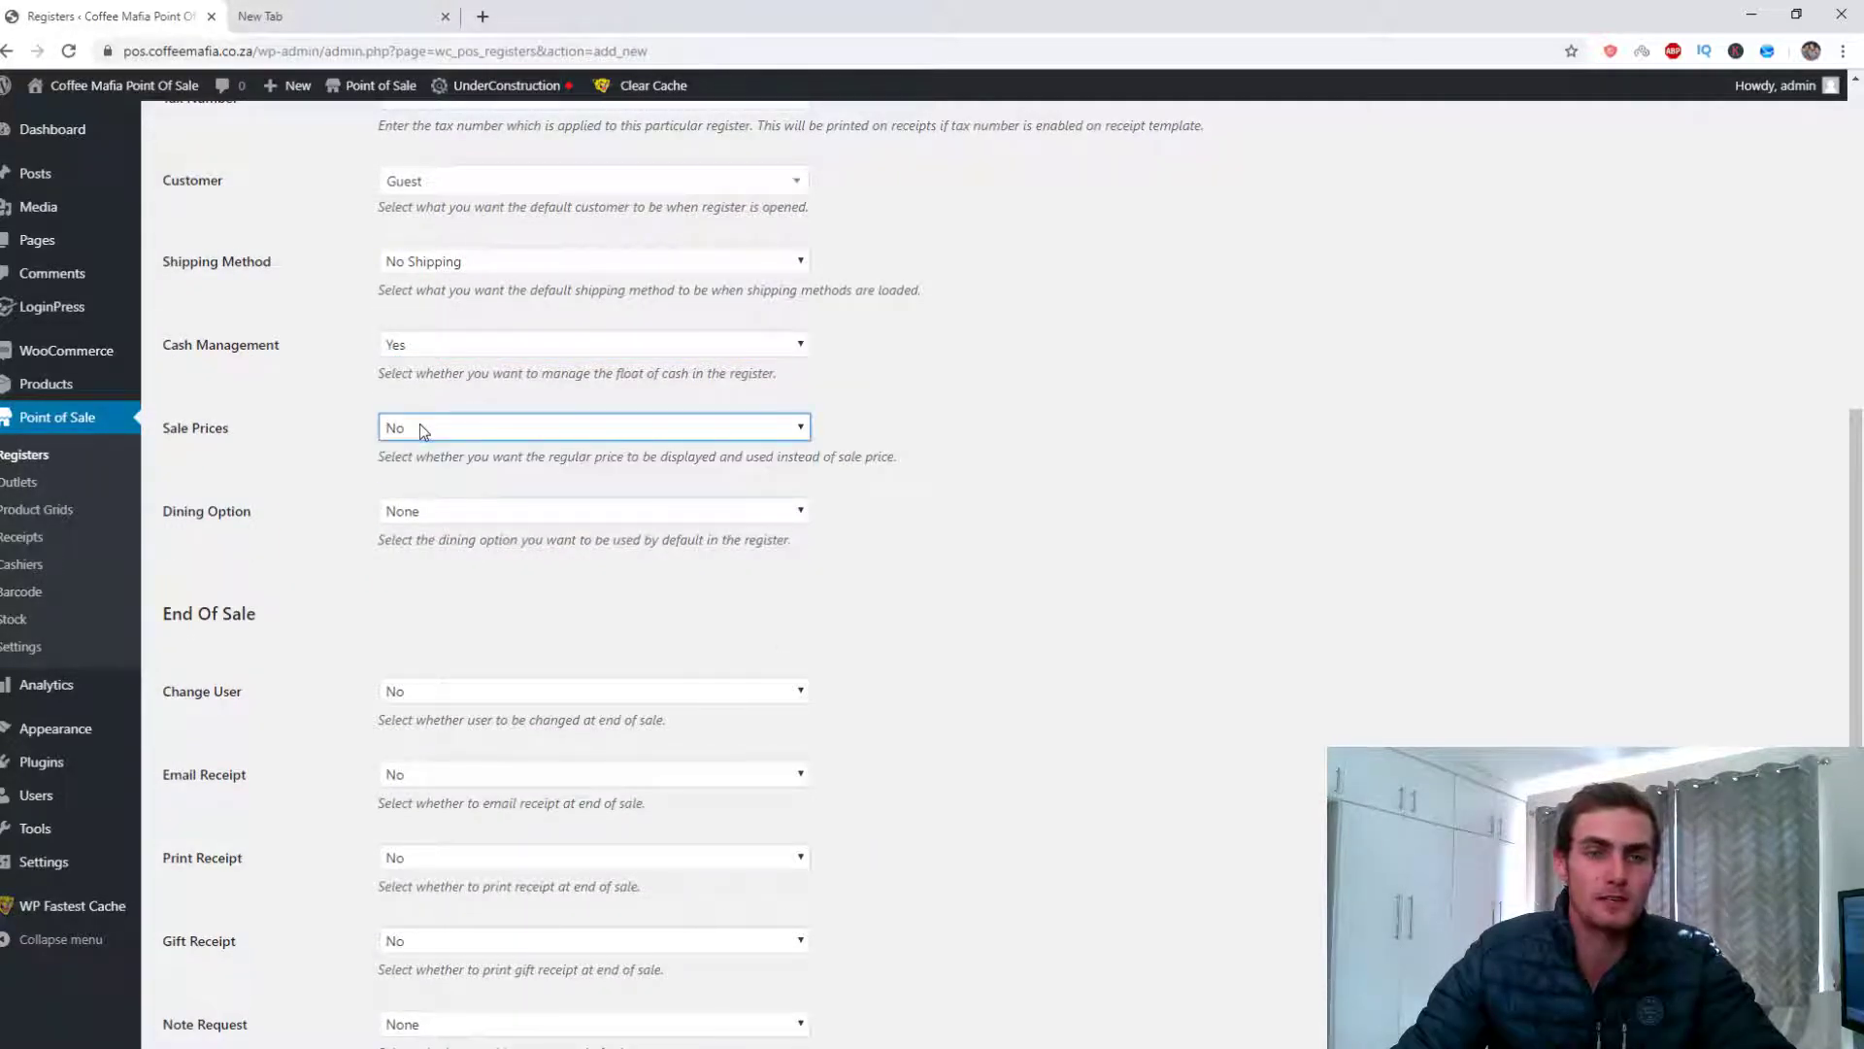
left_click(492, 512)
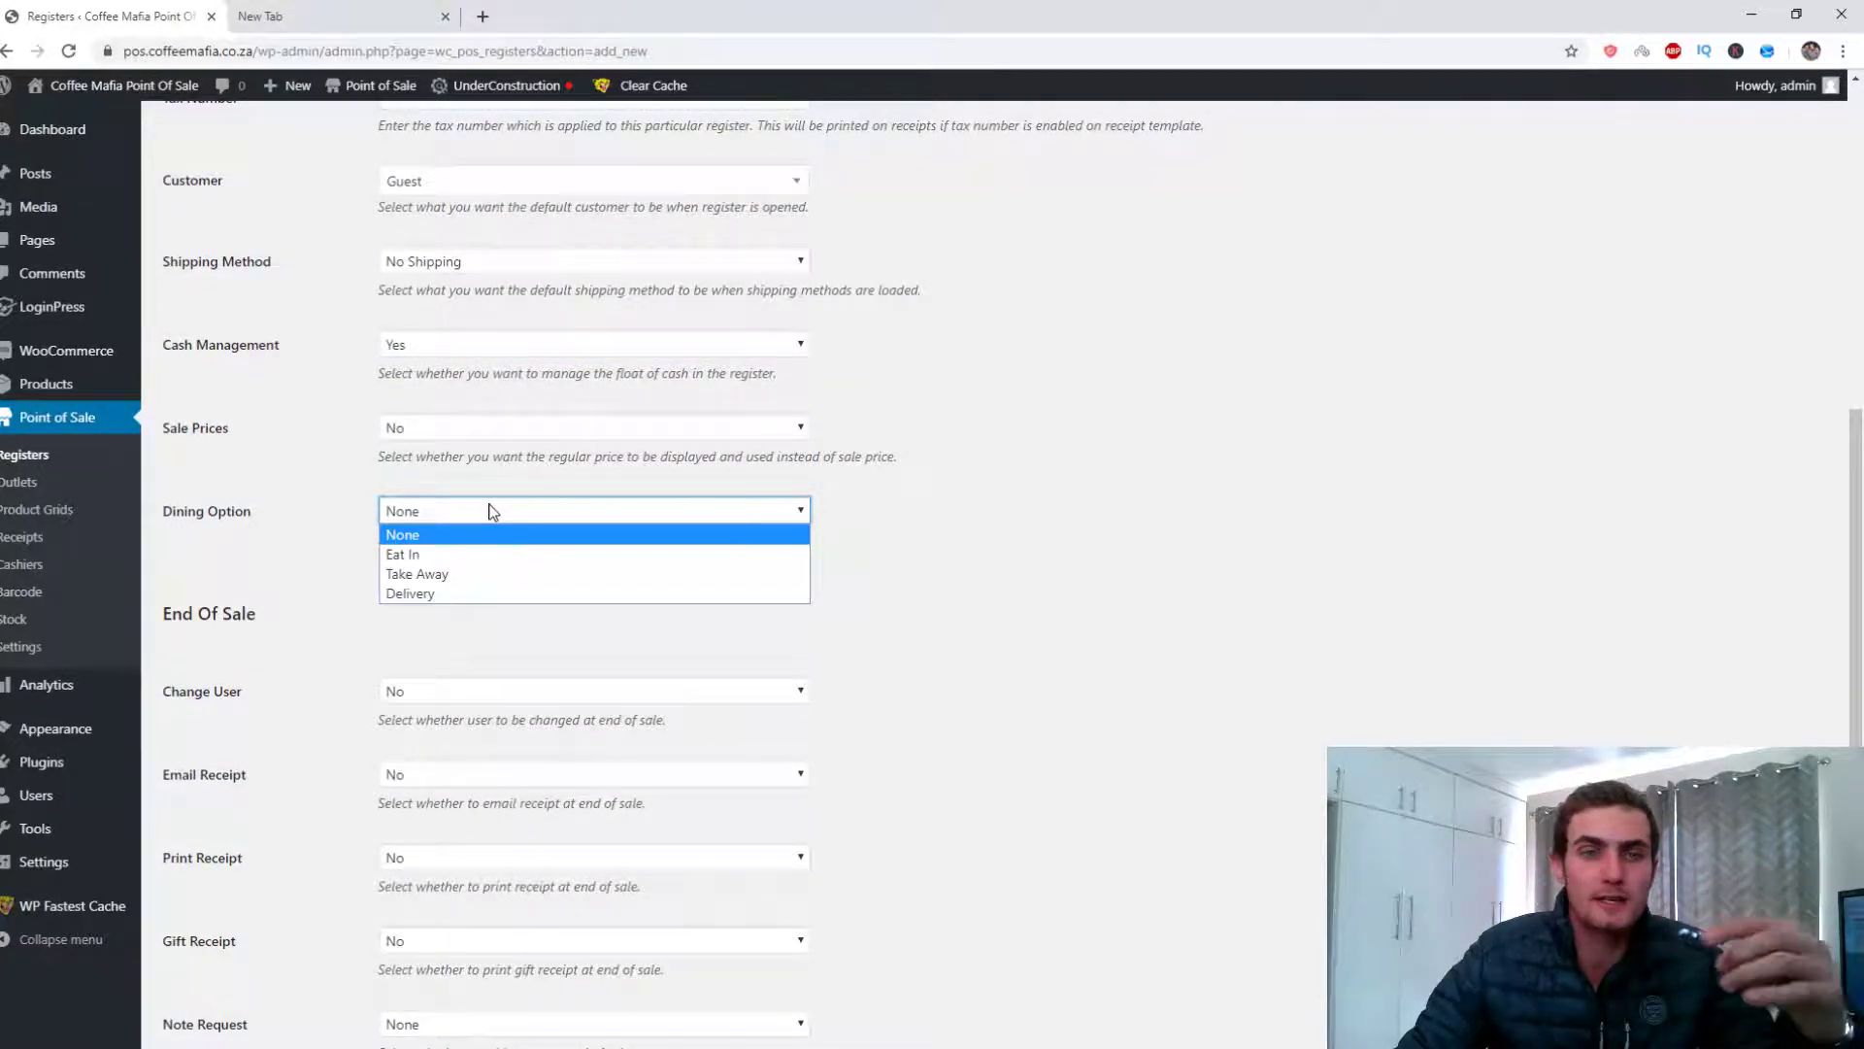
left_click(488, 511)
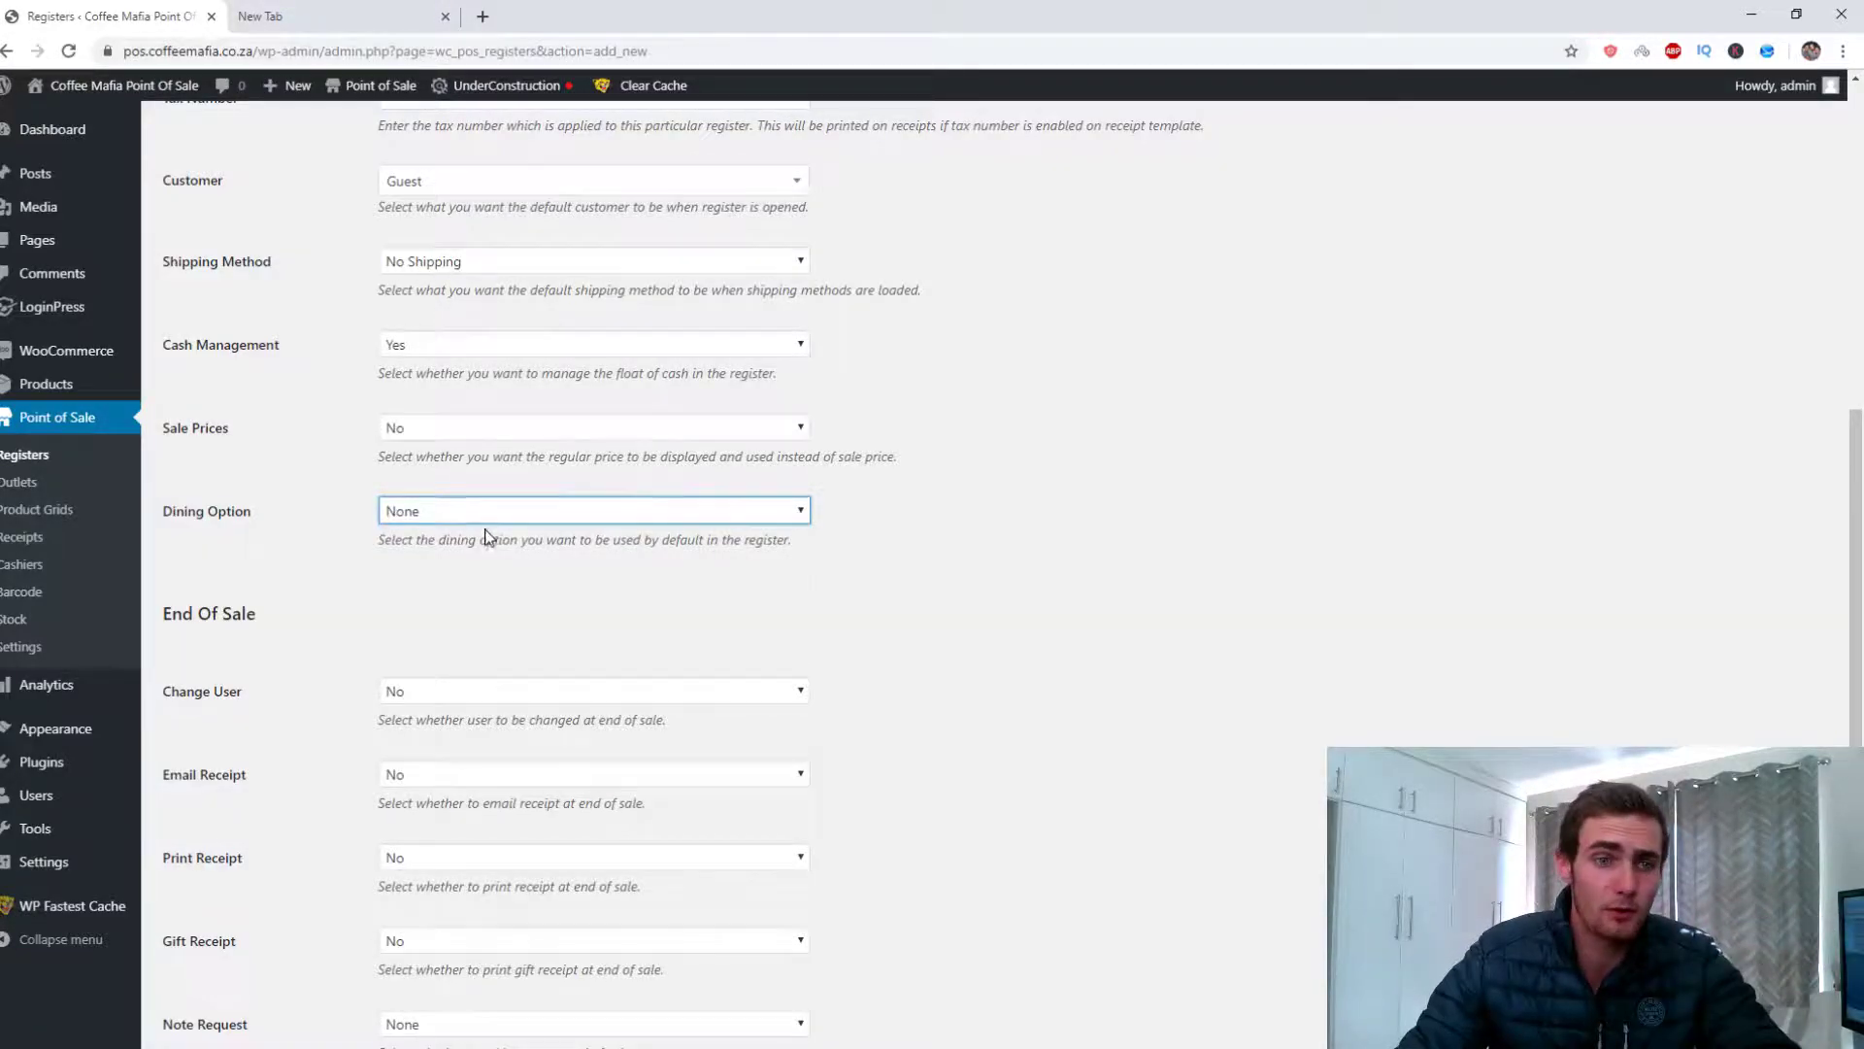
scroll(490, 539, "down", 2)
triple_click(248, 456)
left_click(260, 534)
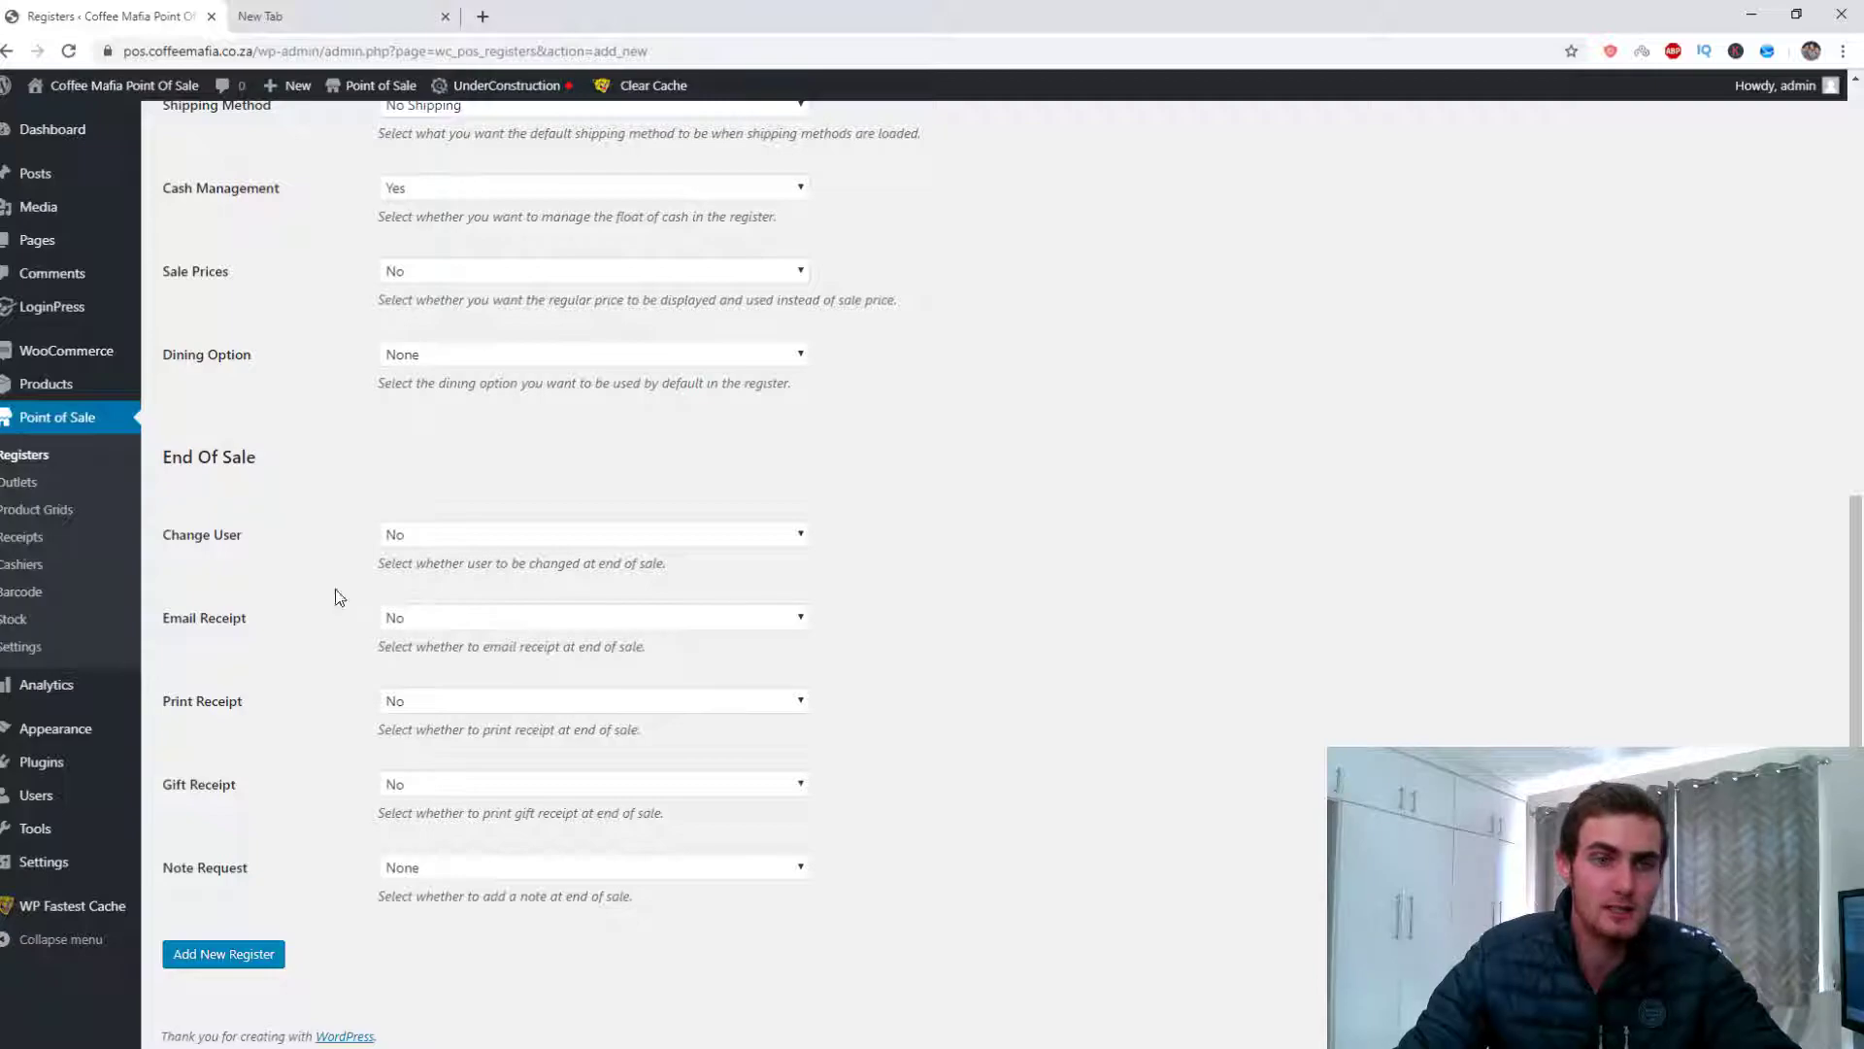
- Set Print Receipt to Yes and leave Email Receipt on No
left_click(480, 704)
left_click(479, 726)
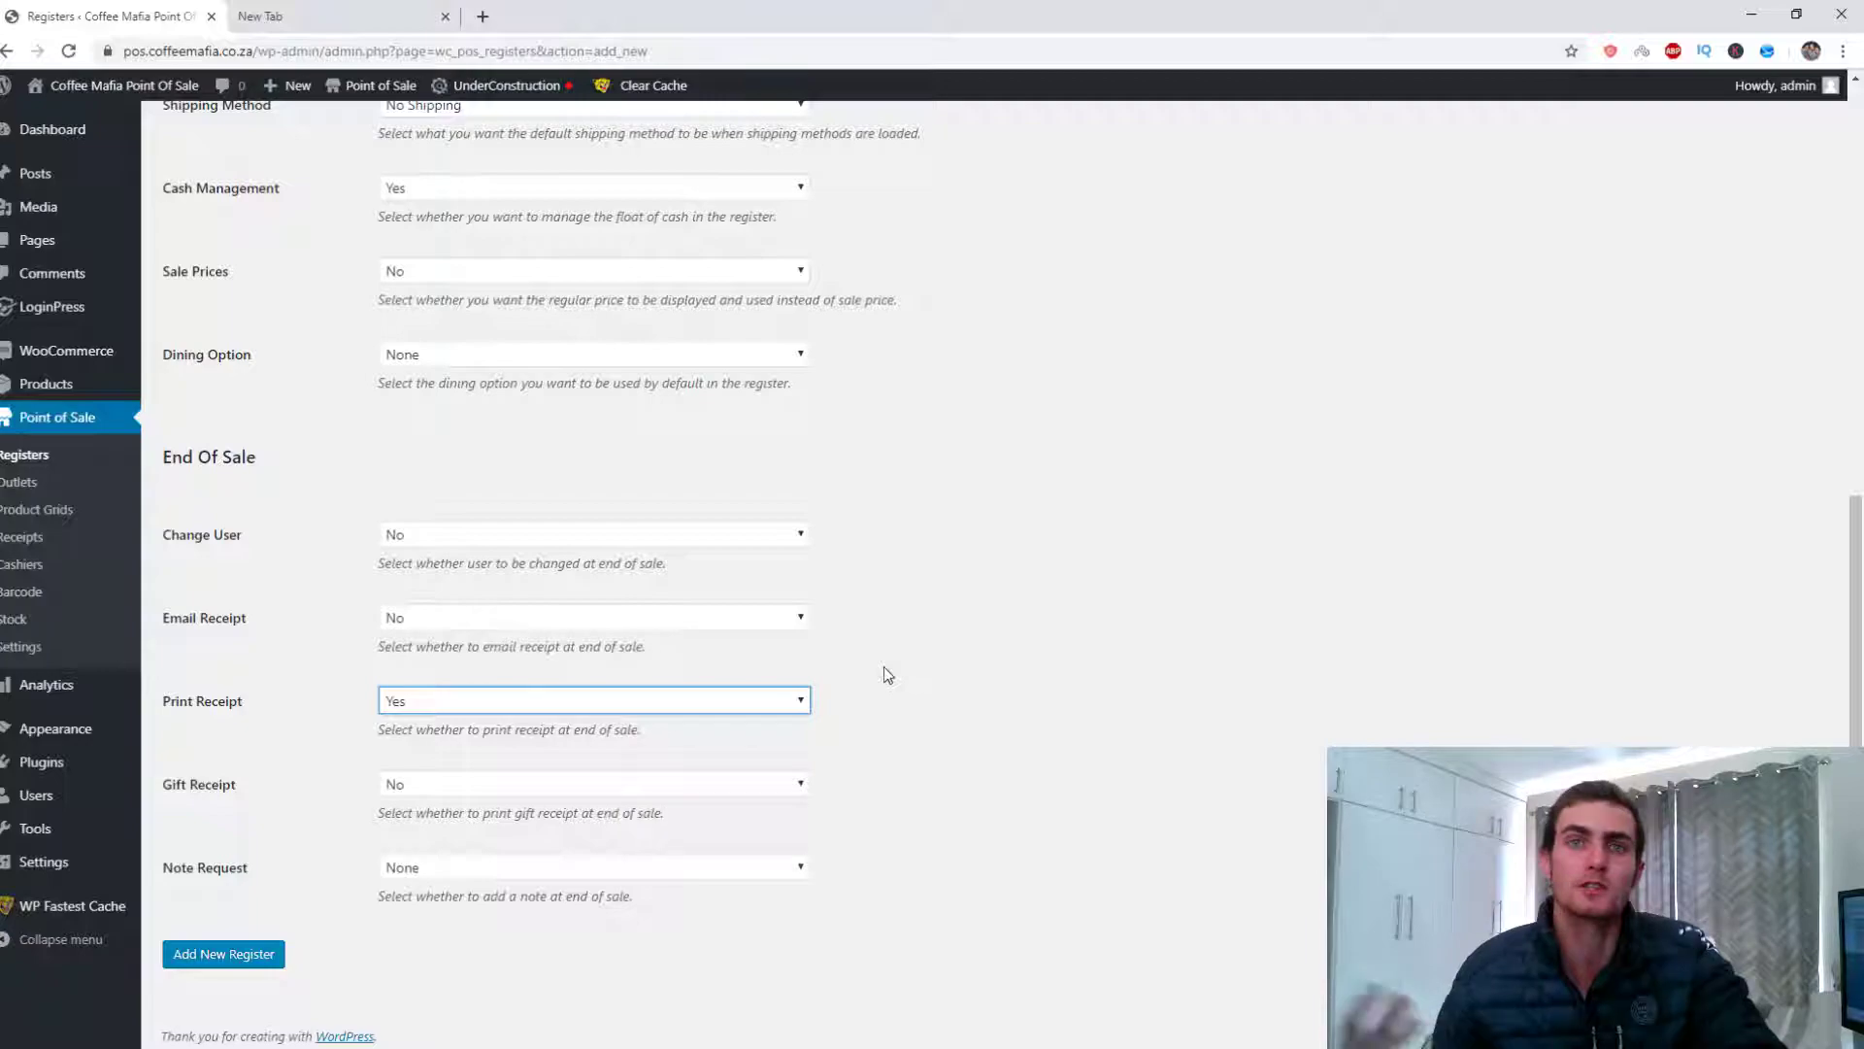
left_click(492, 616)
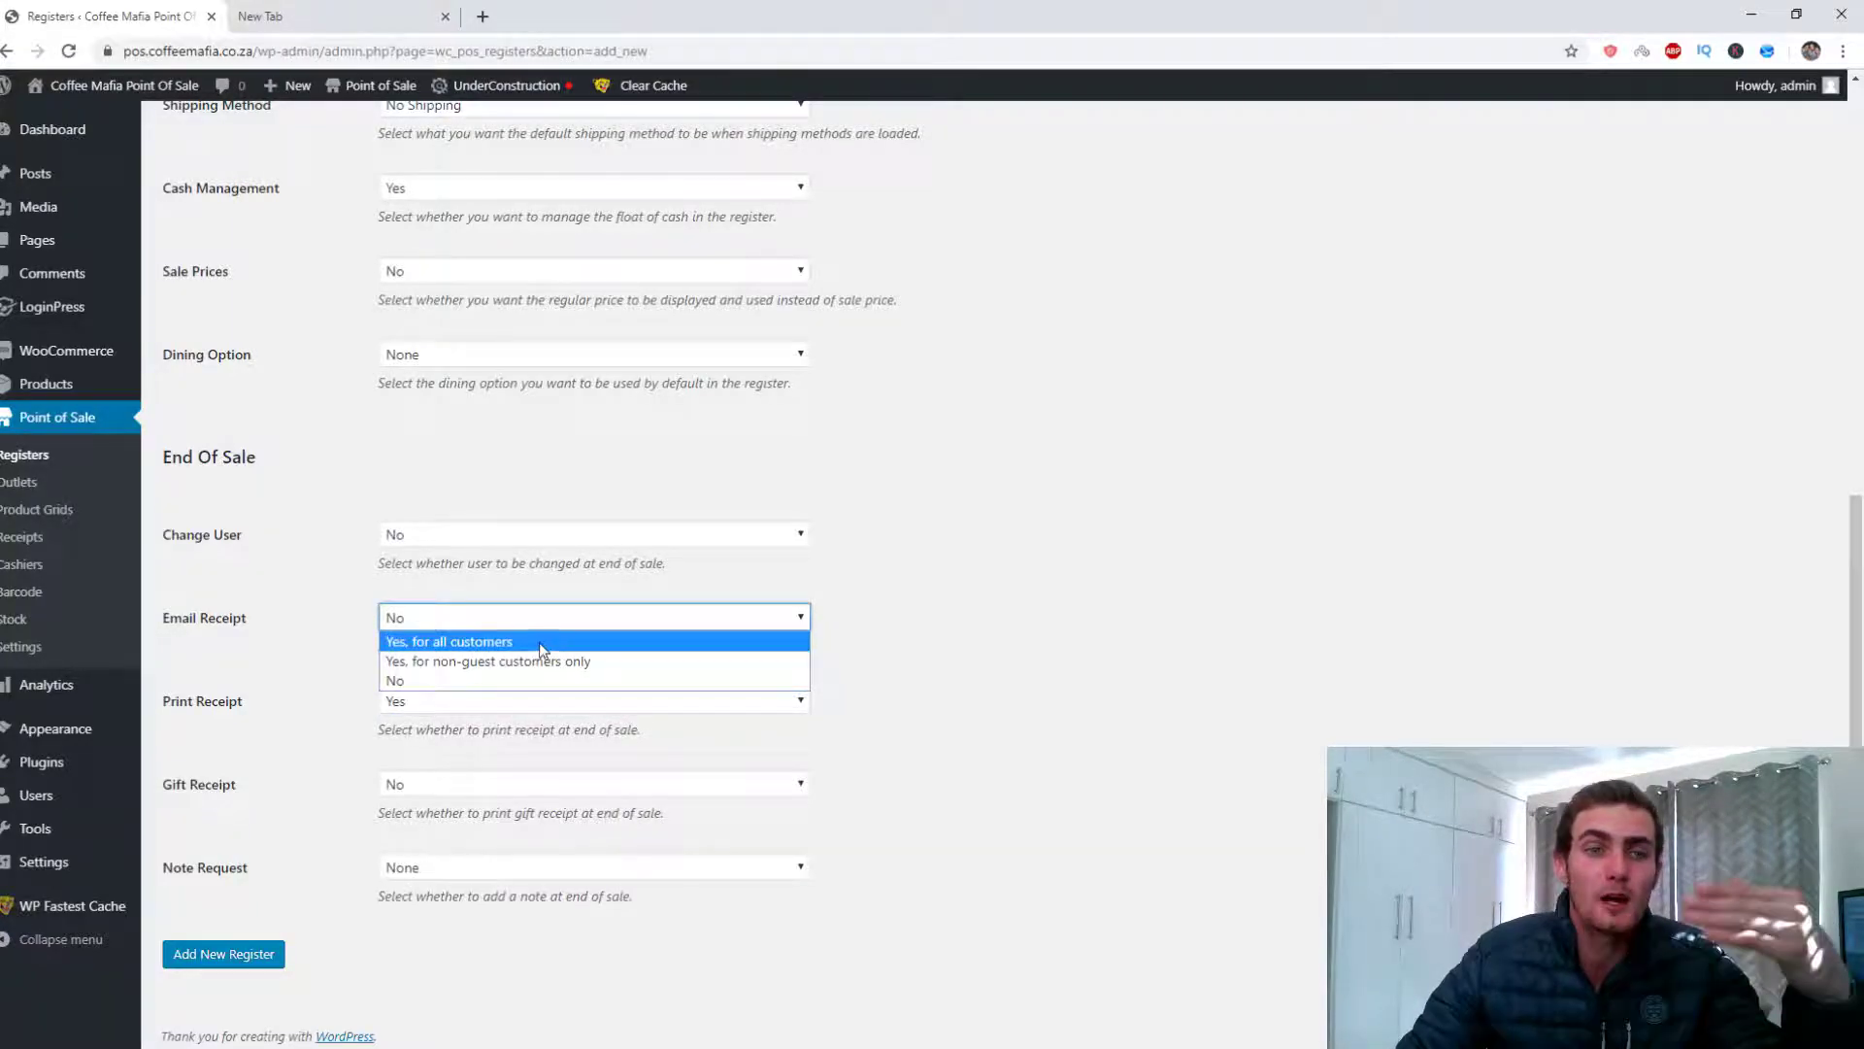
left_click(525, 615)
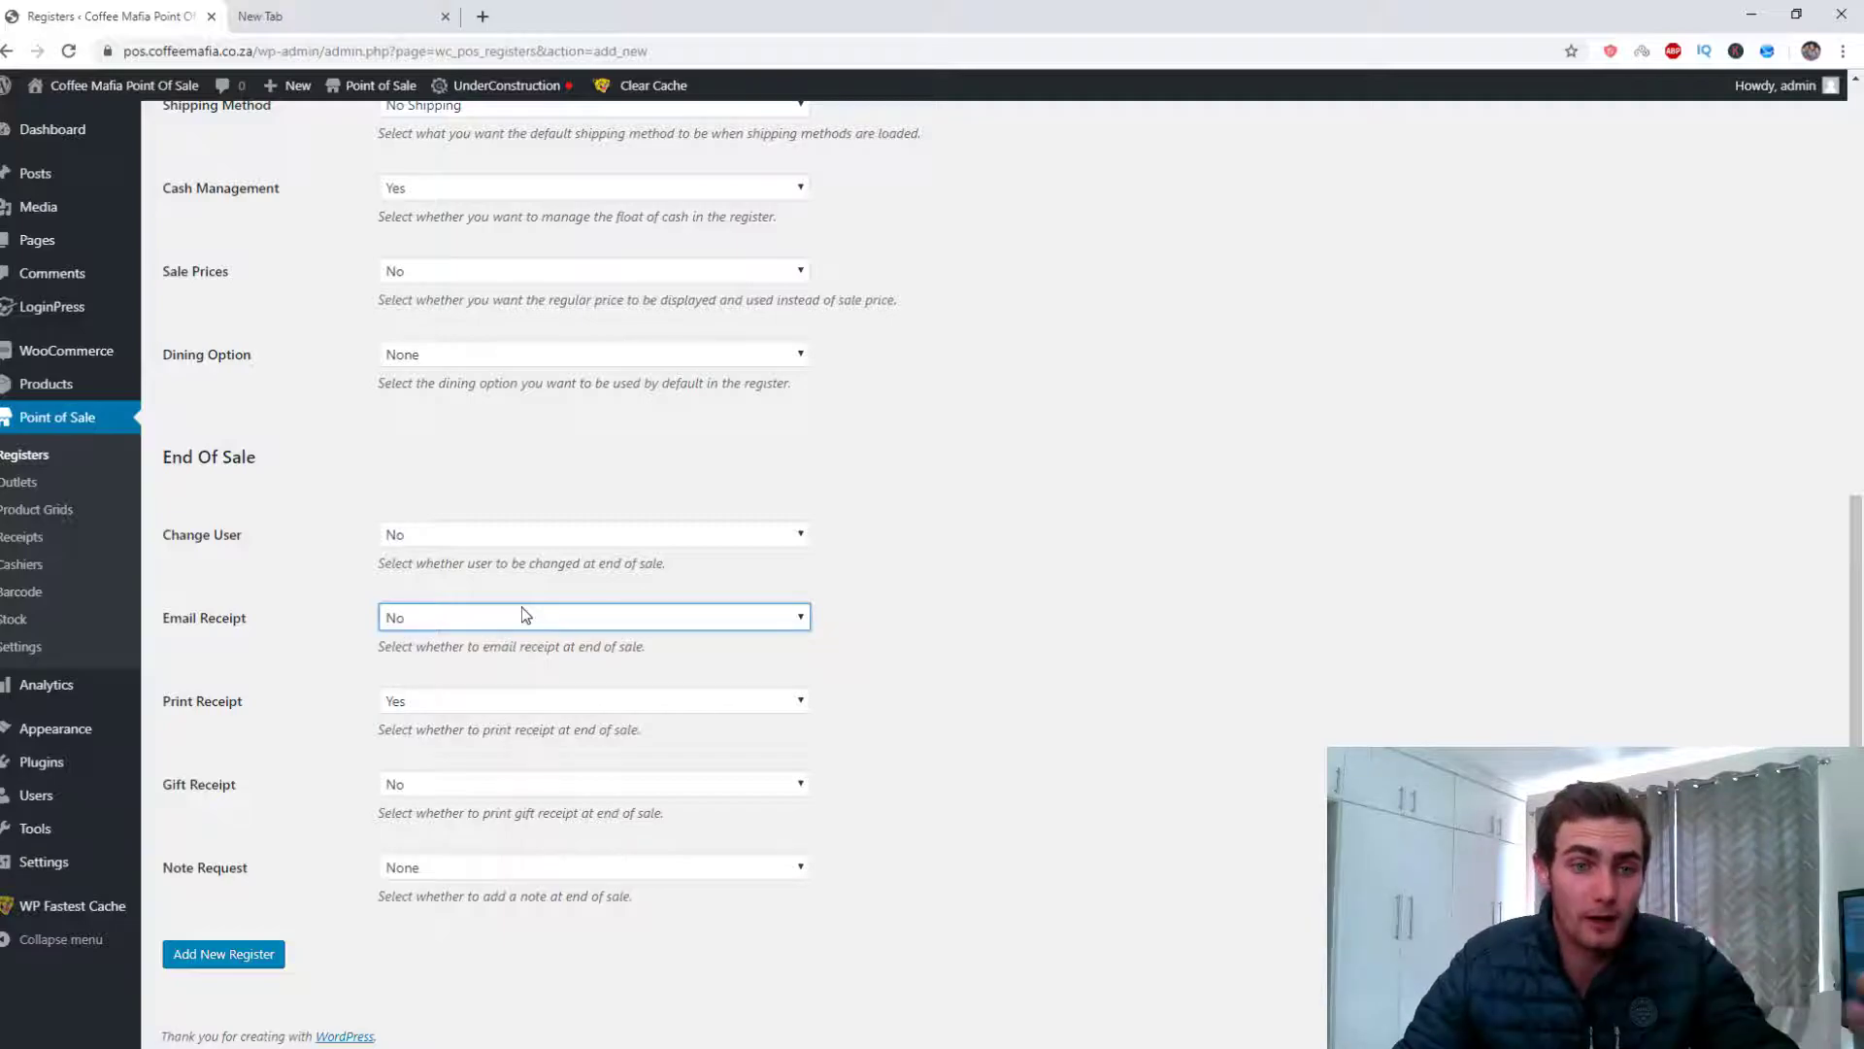
left_click(887, 715)
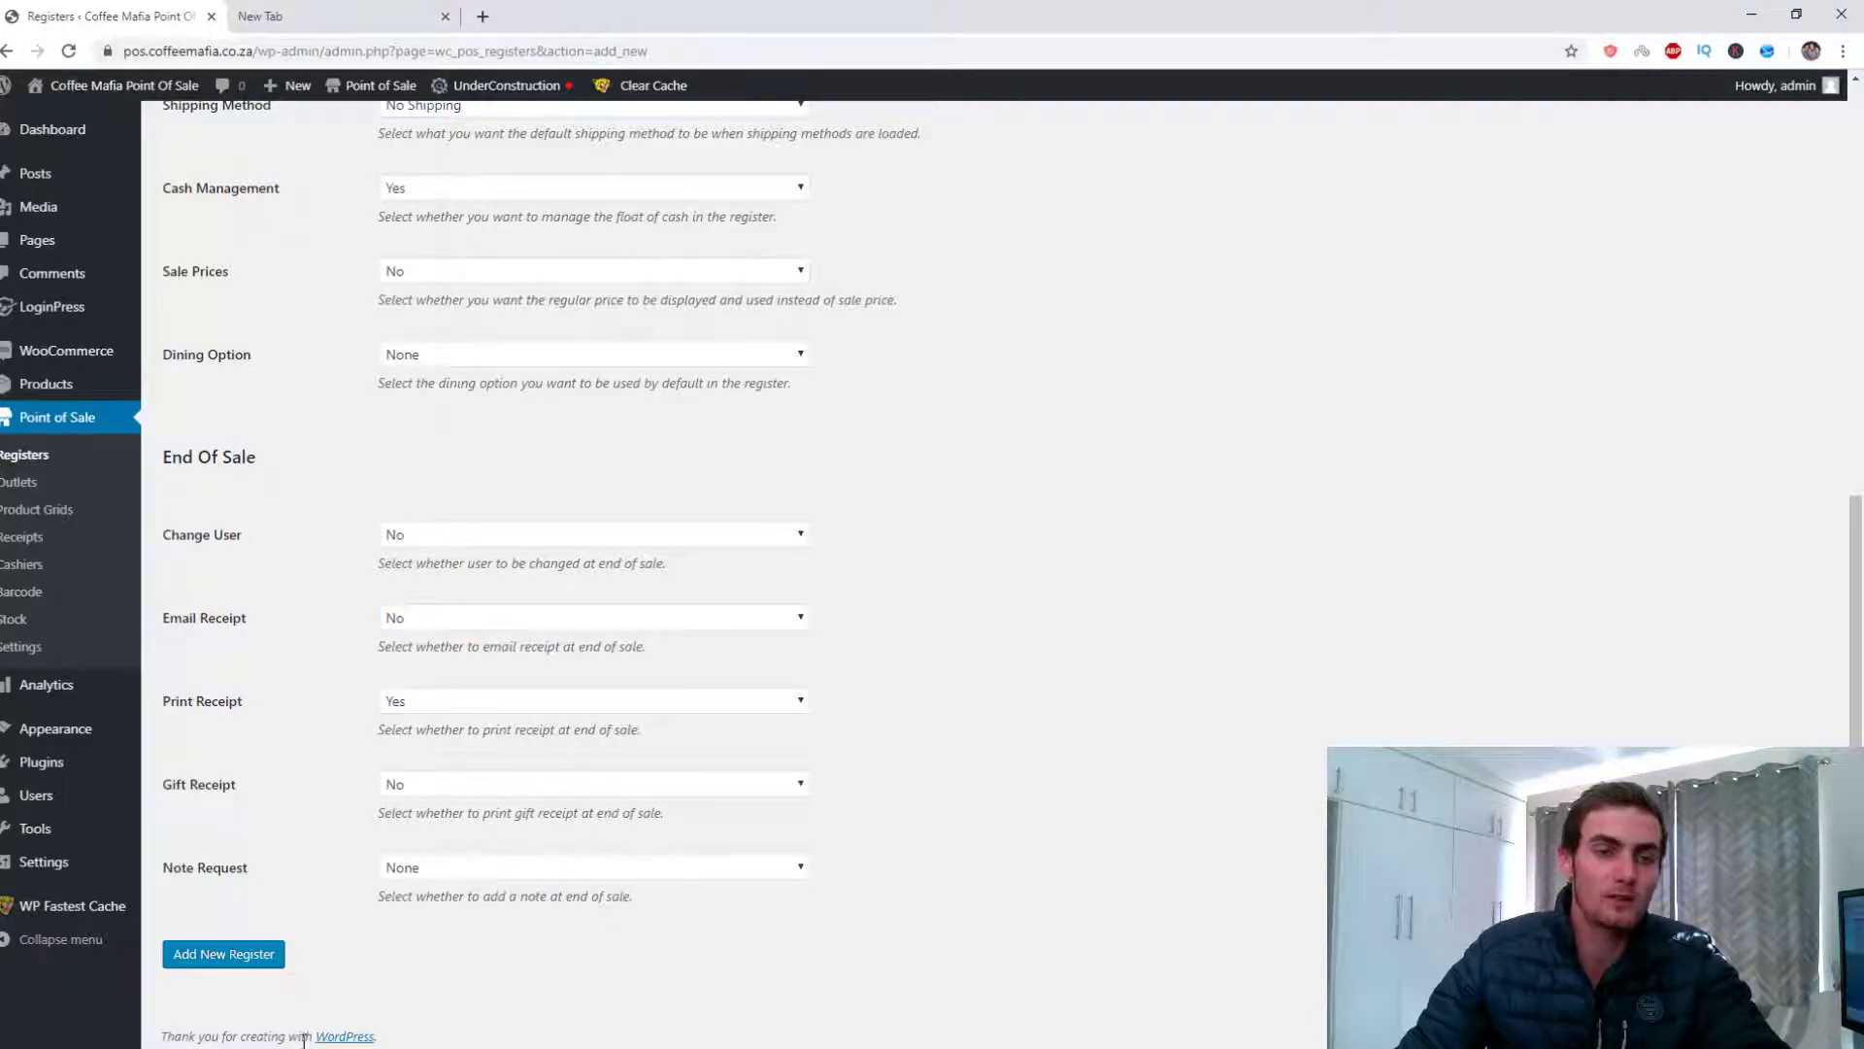
- Return to the Registers list, then open Products > Categories in a new tab
left_click(19, 459)
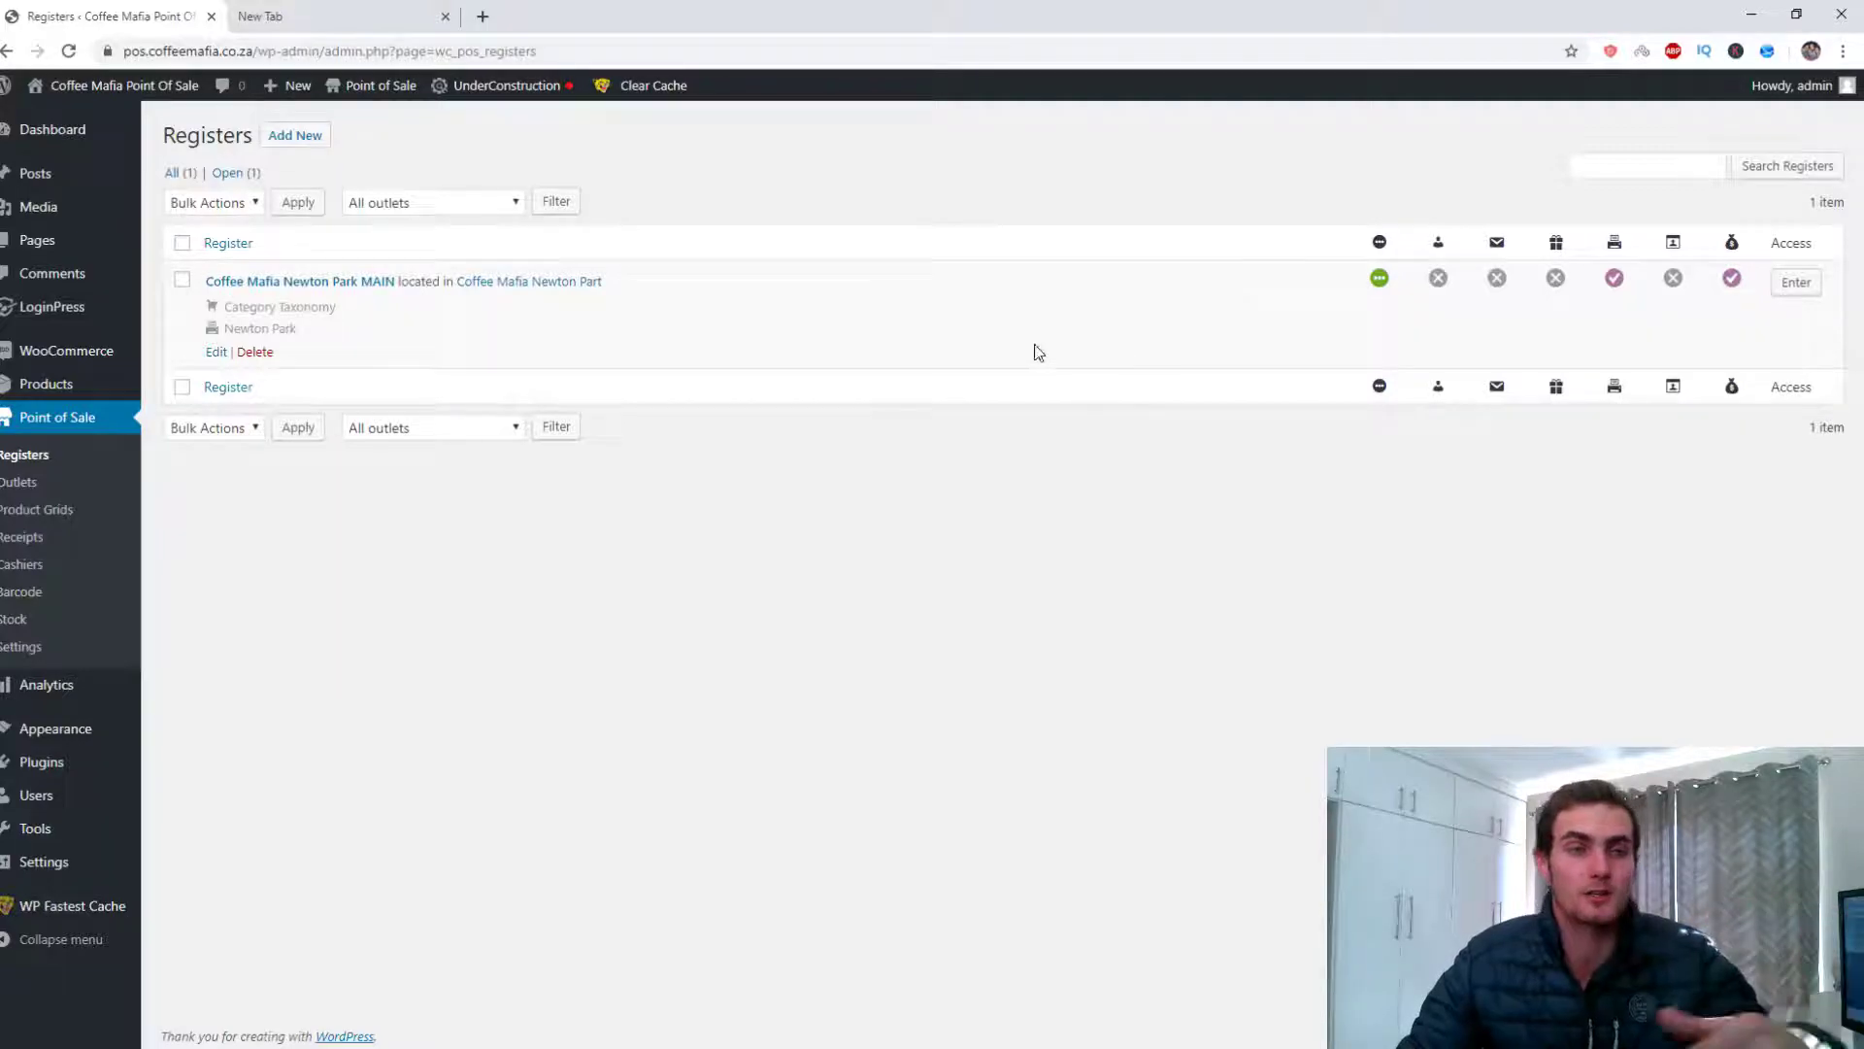
mouse_move(129, 365)
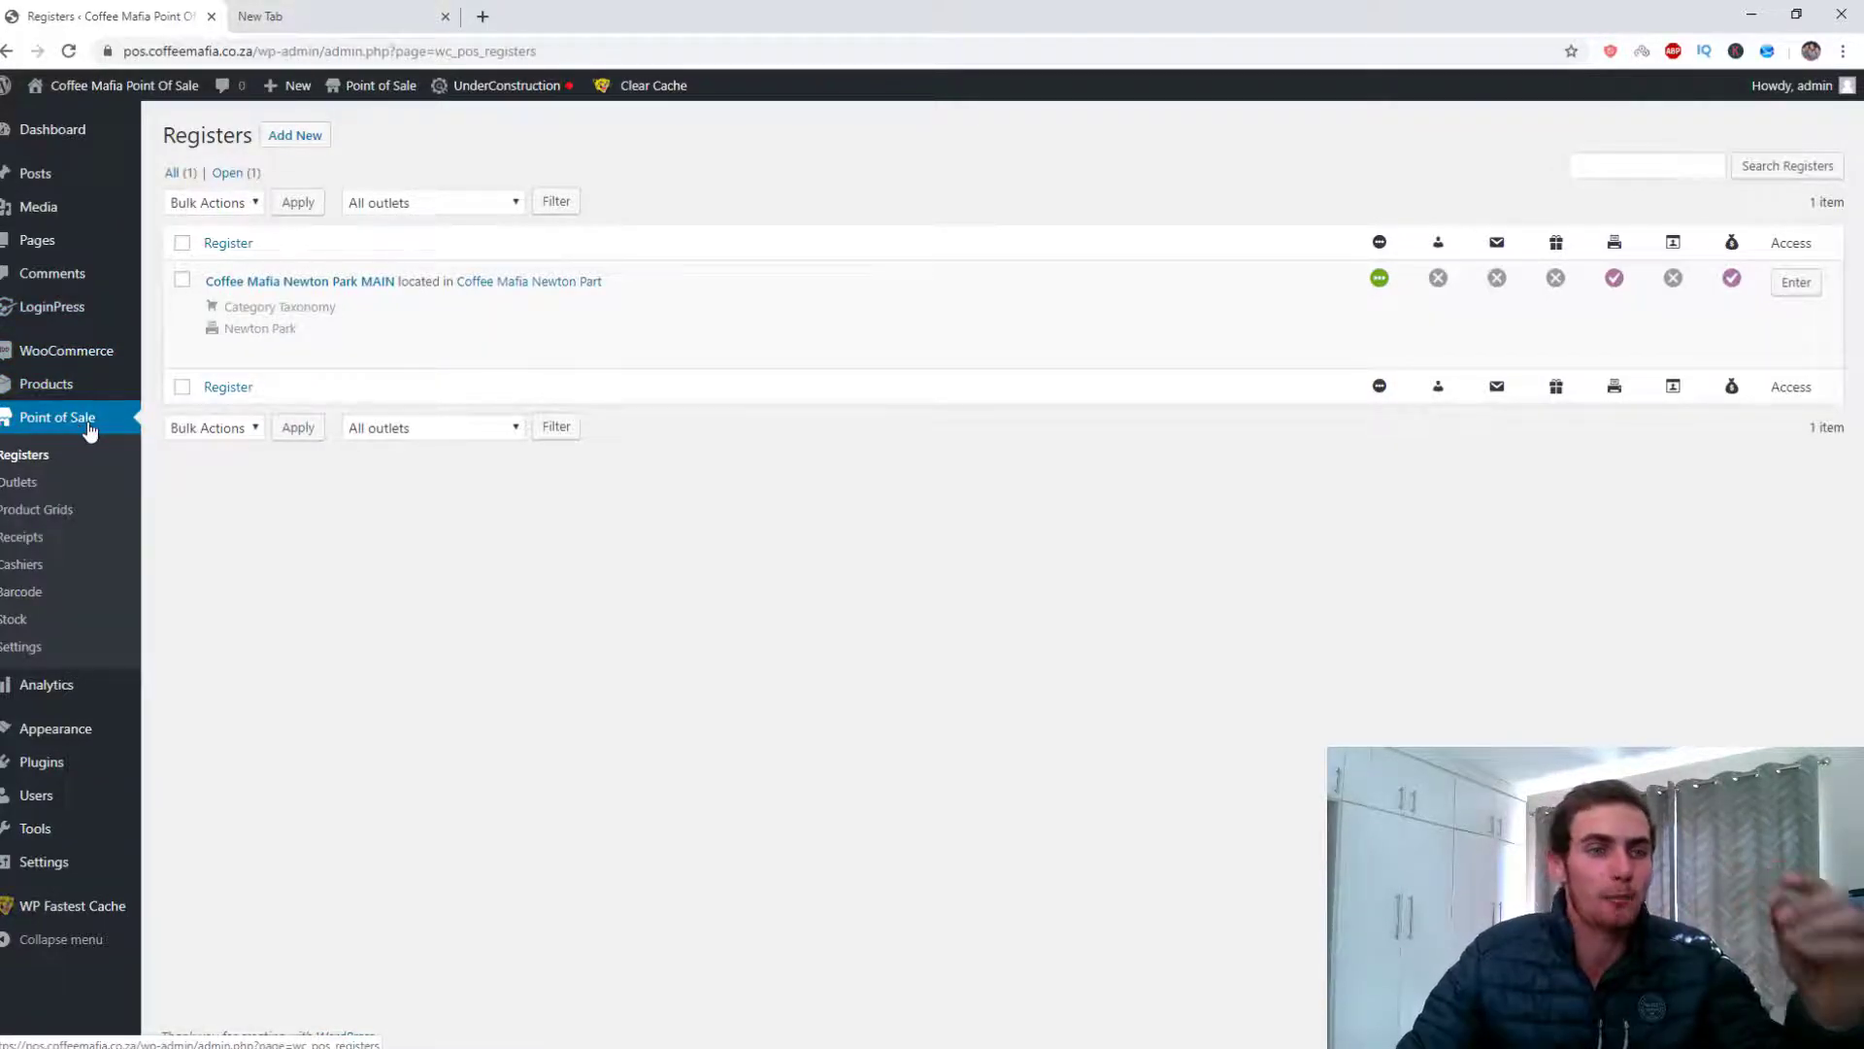
mouse_move(44, 389)
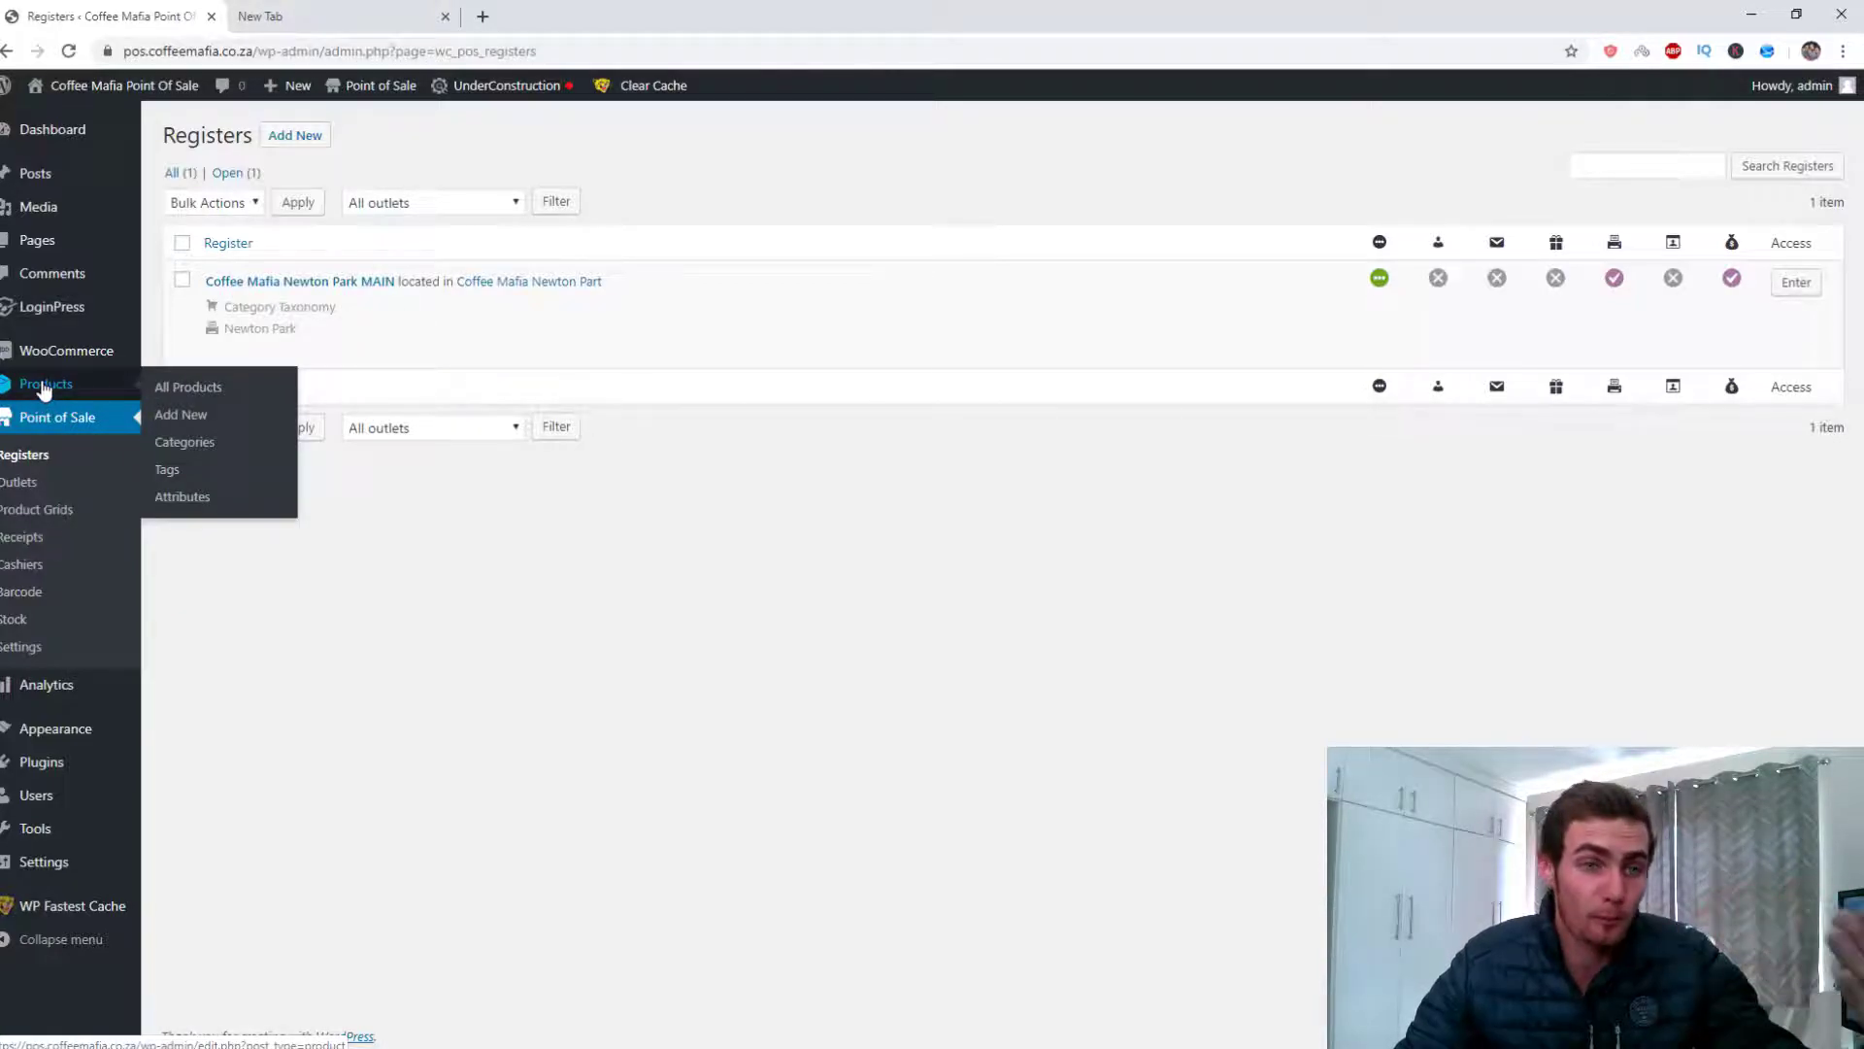
middle_click(184, 442)
left_click(379, 17)
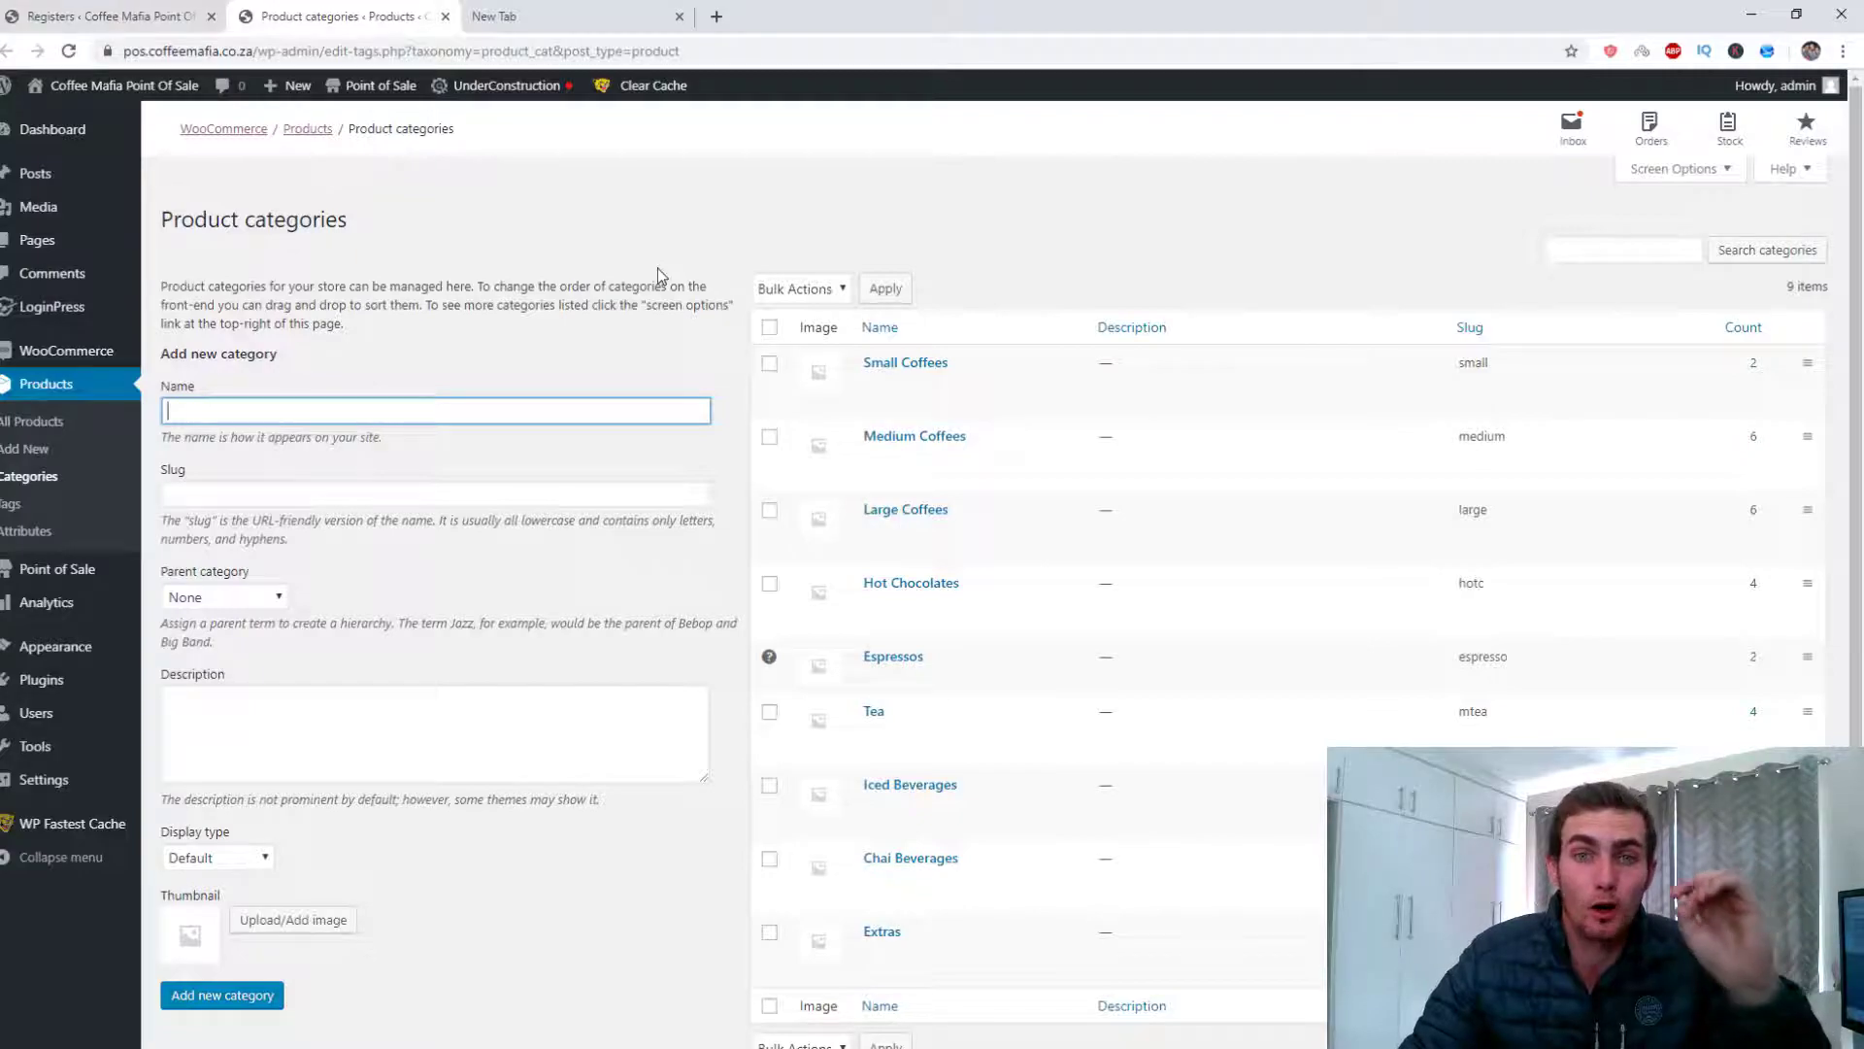
- Review the nine existing product categories and enter 'starters' as the new category name
mouse_move(955, 454)
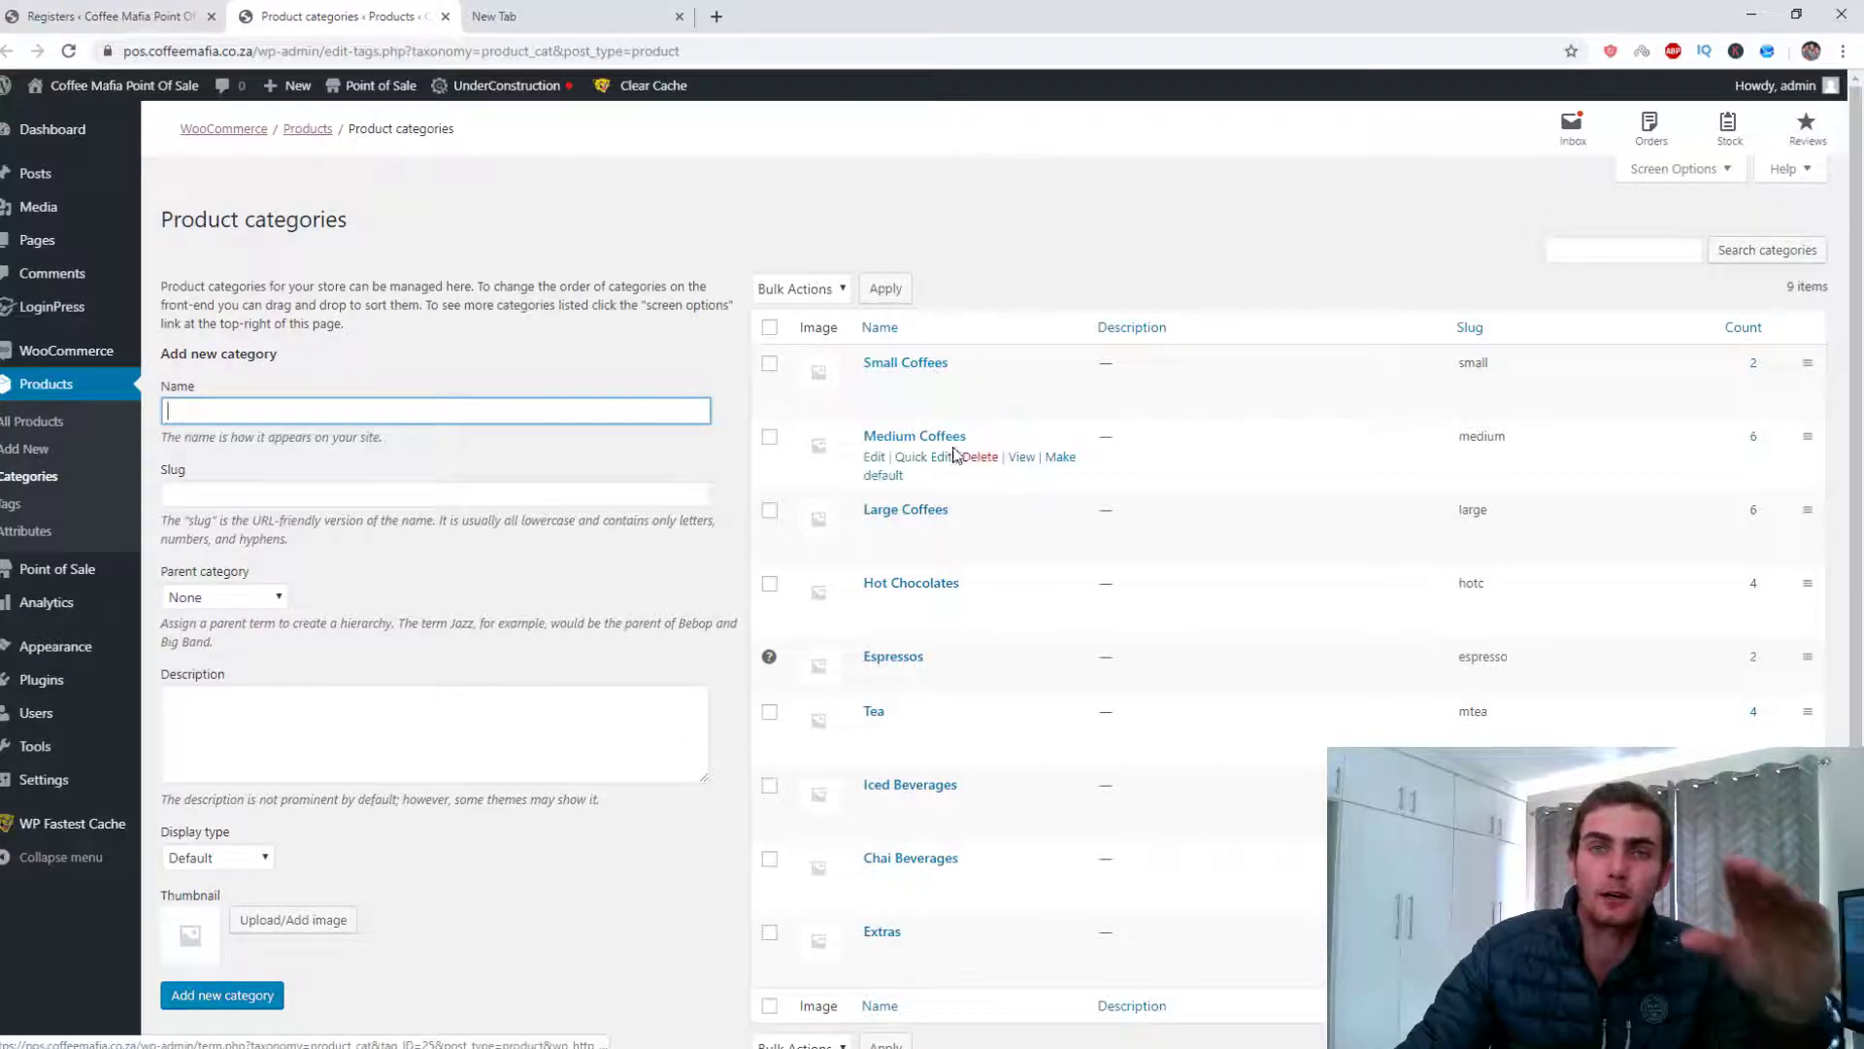
scroll(993, 621, "down", 1)
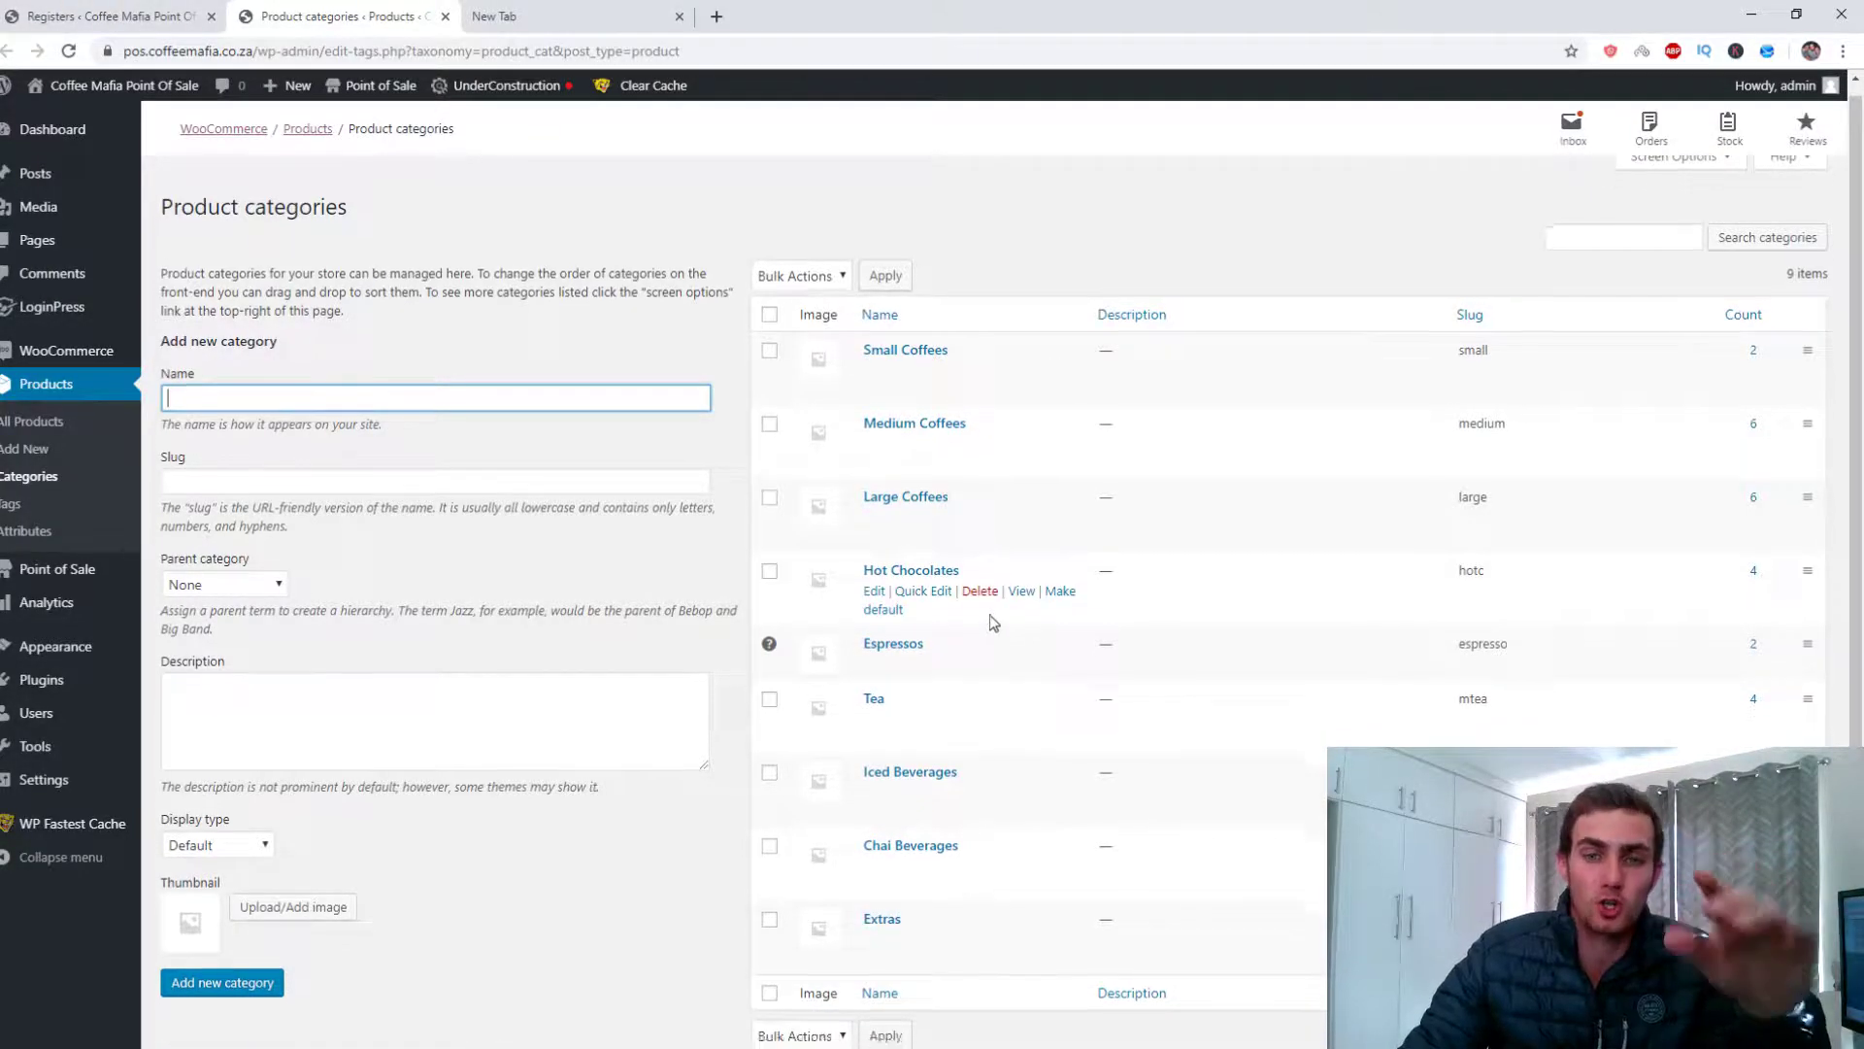
scroll(993, 622, "down", 1)
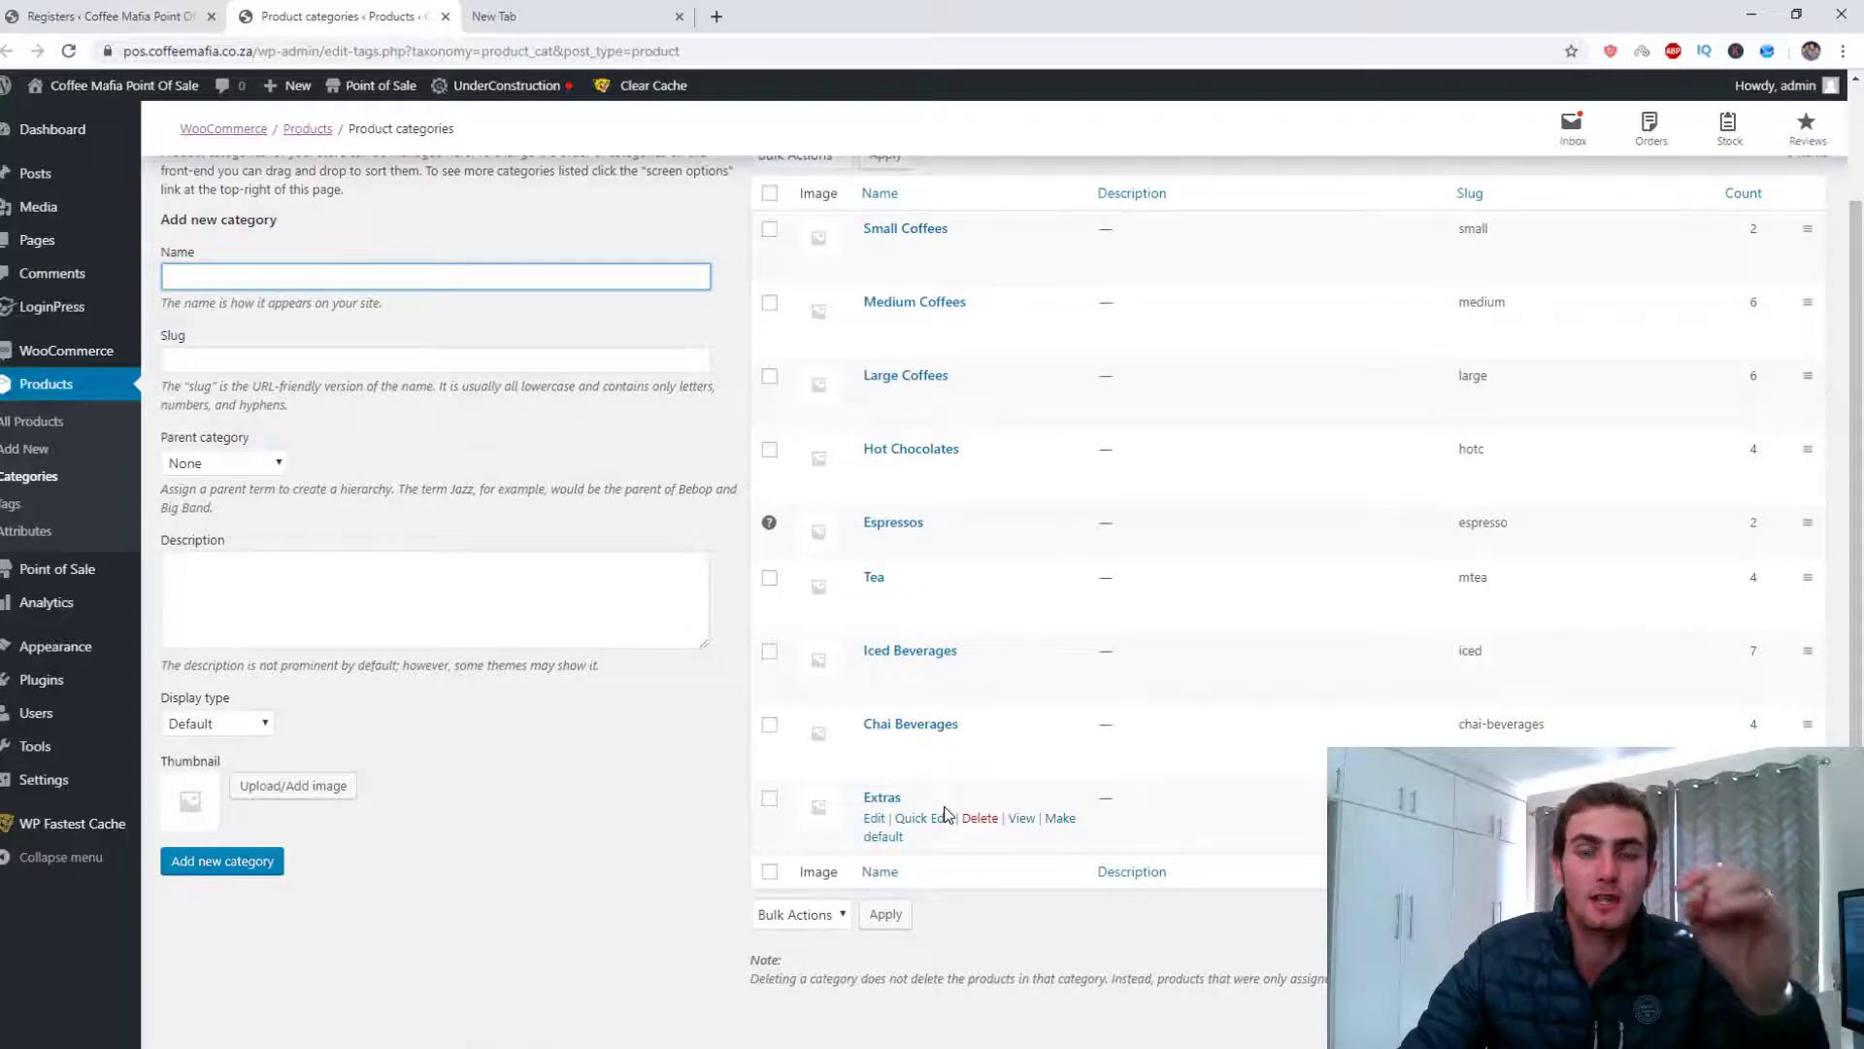
scroll(971, 524, "up", 1)
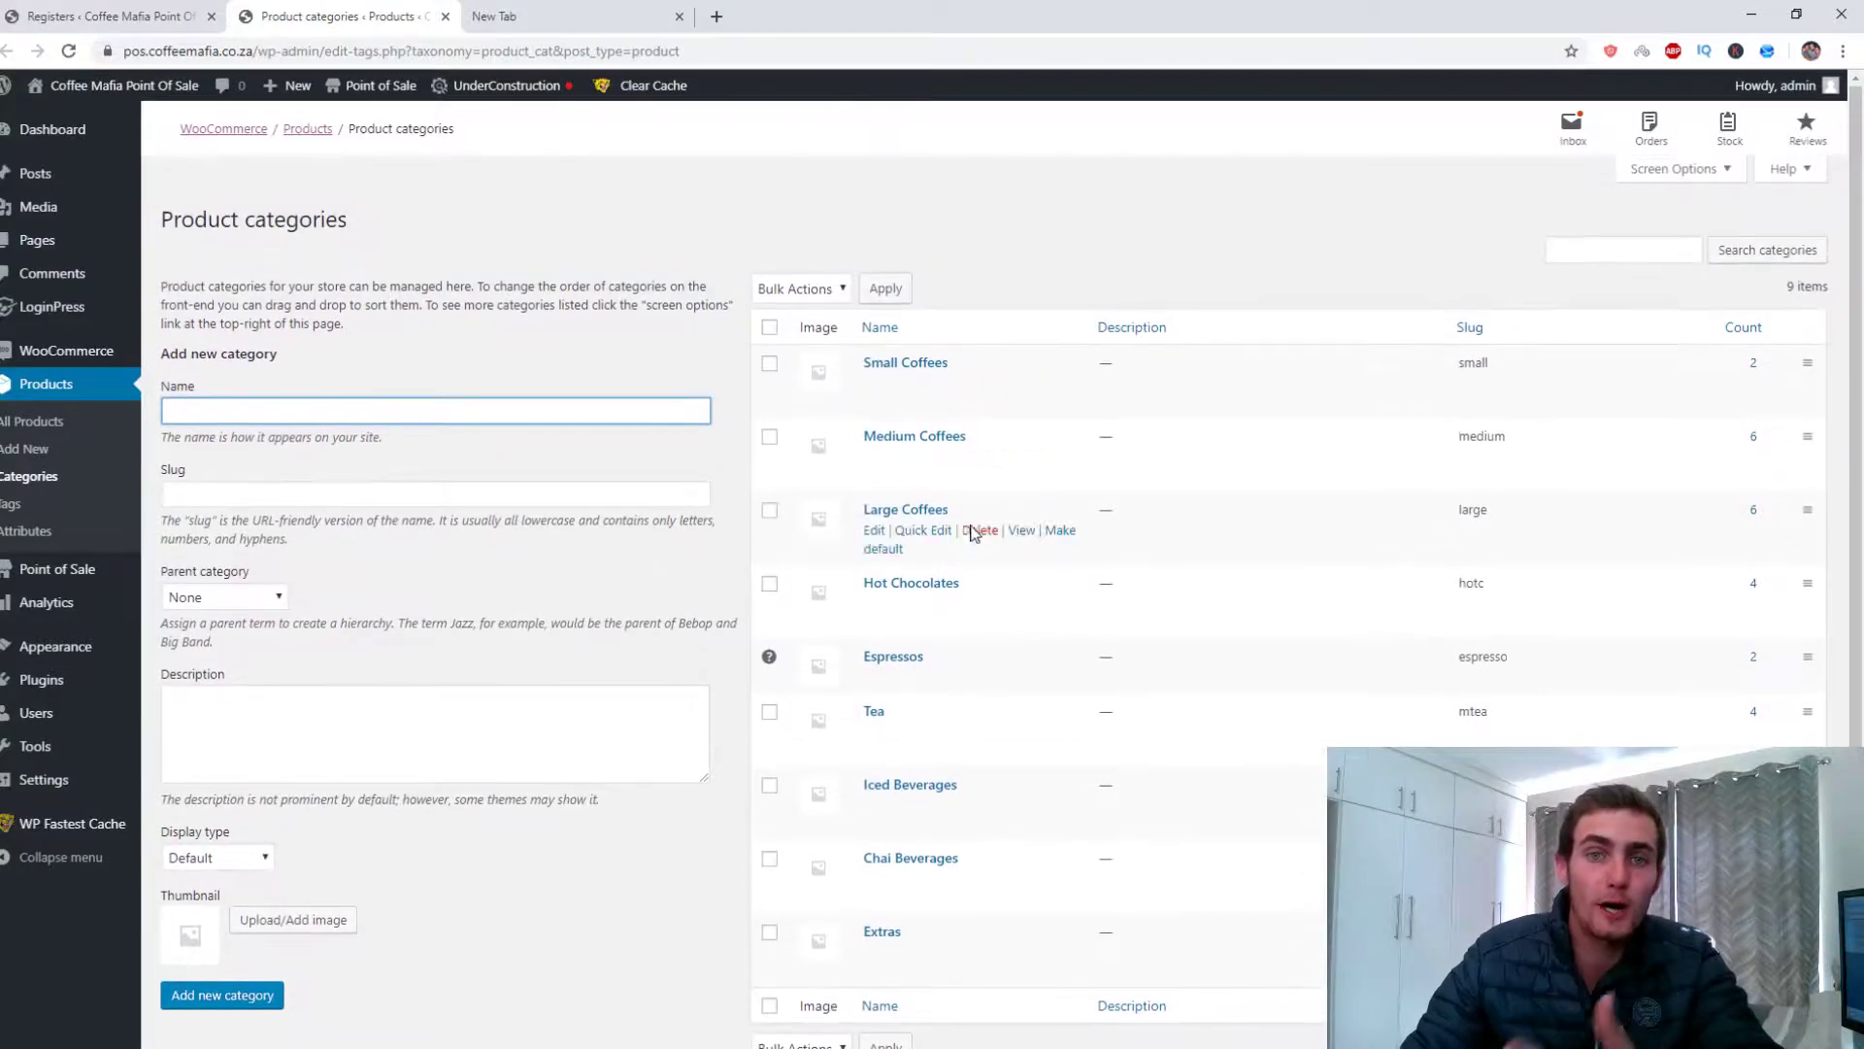
scroll(971, 556, "down", 1)
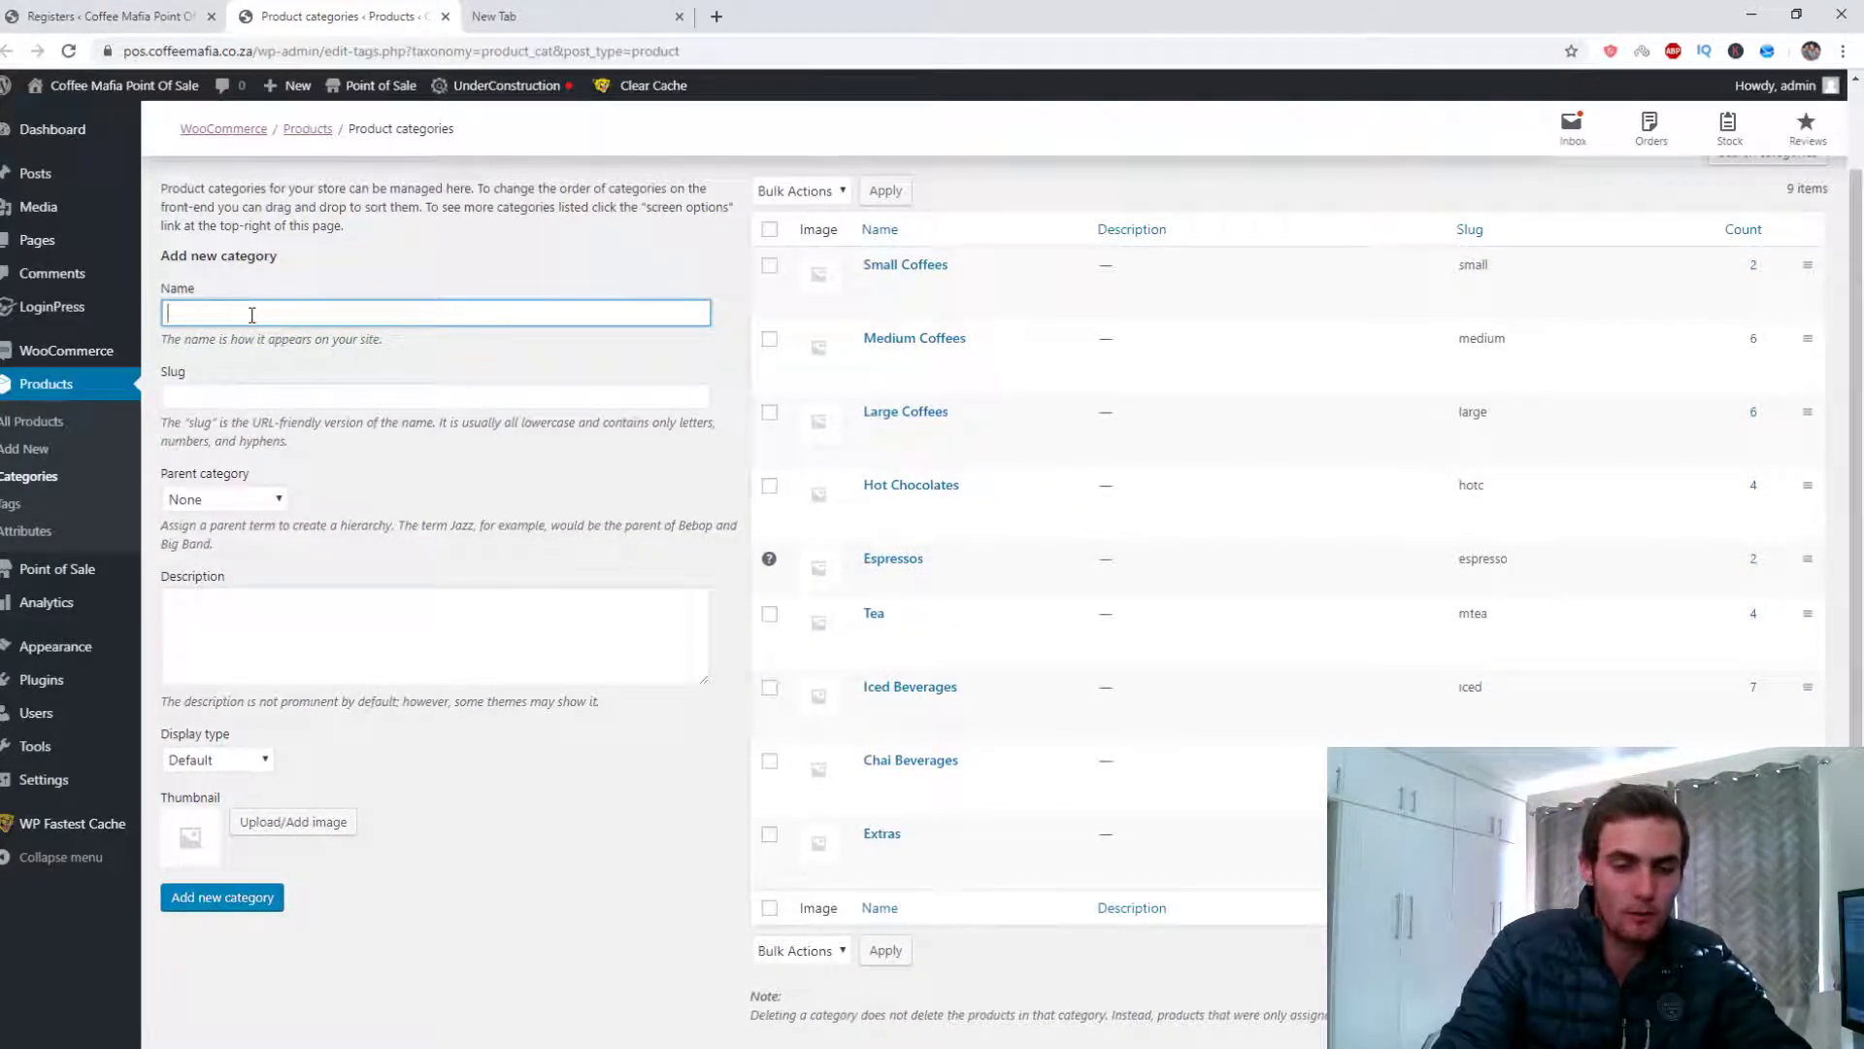
type("rs")
left_click(491, 566)
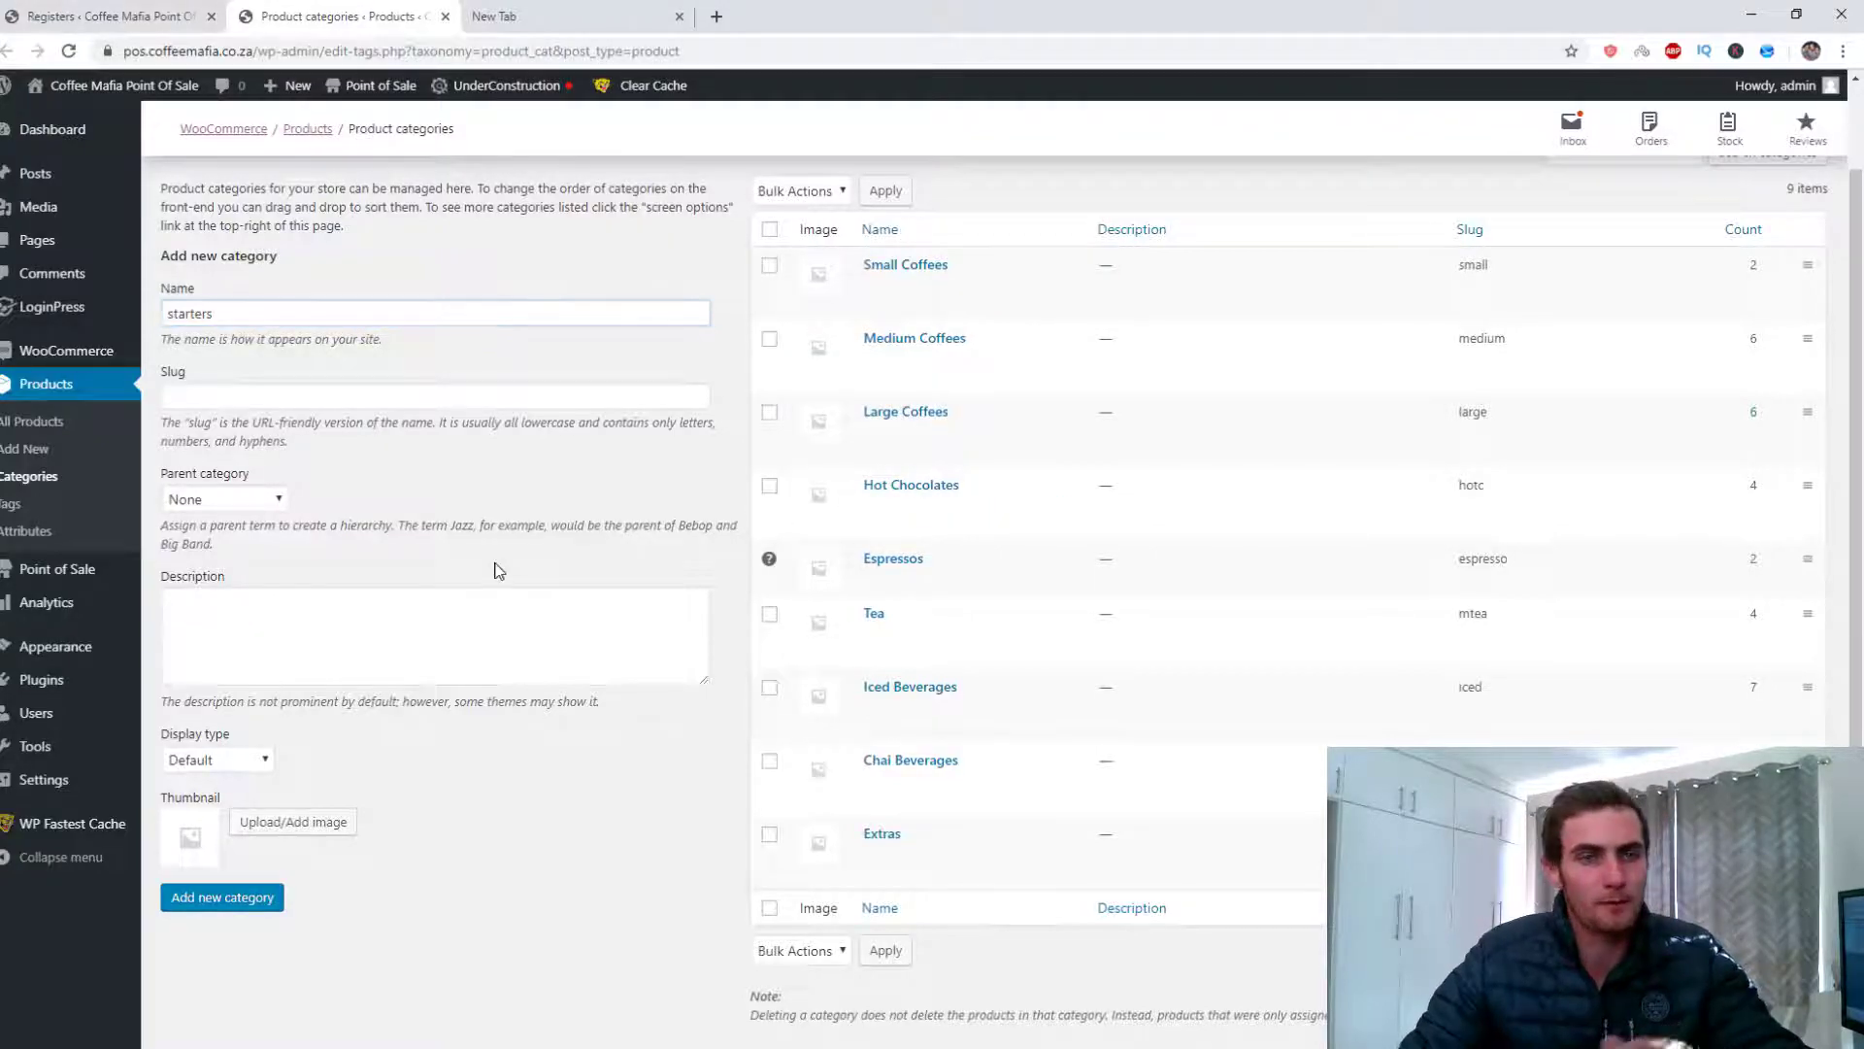
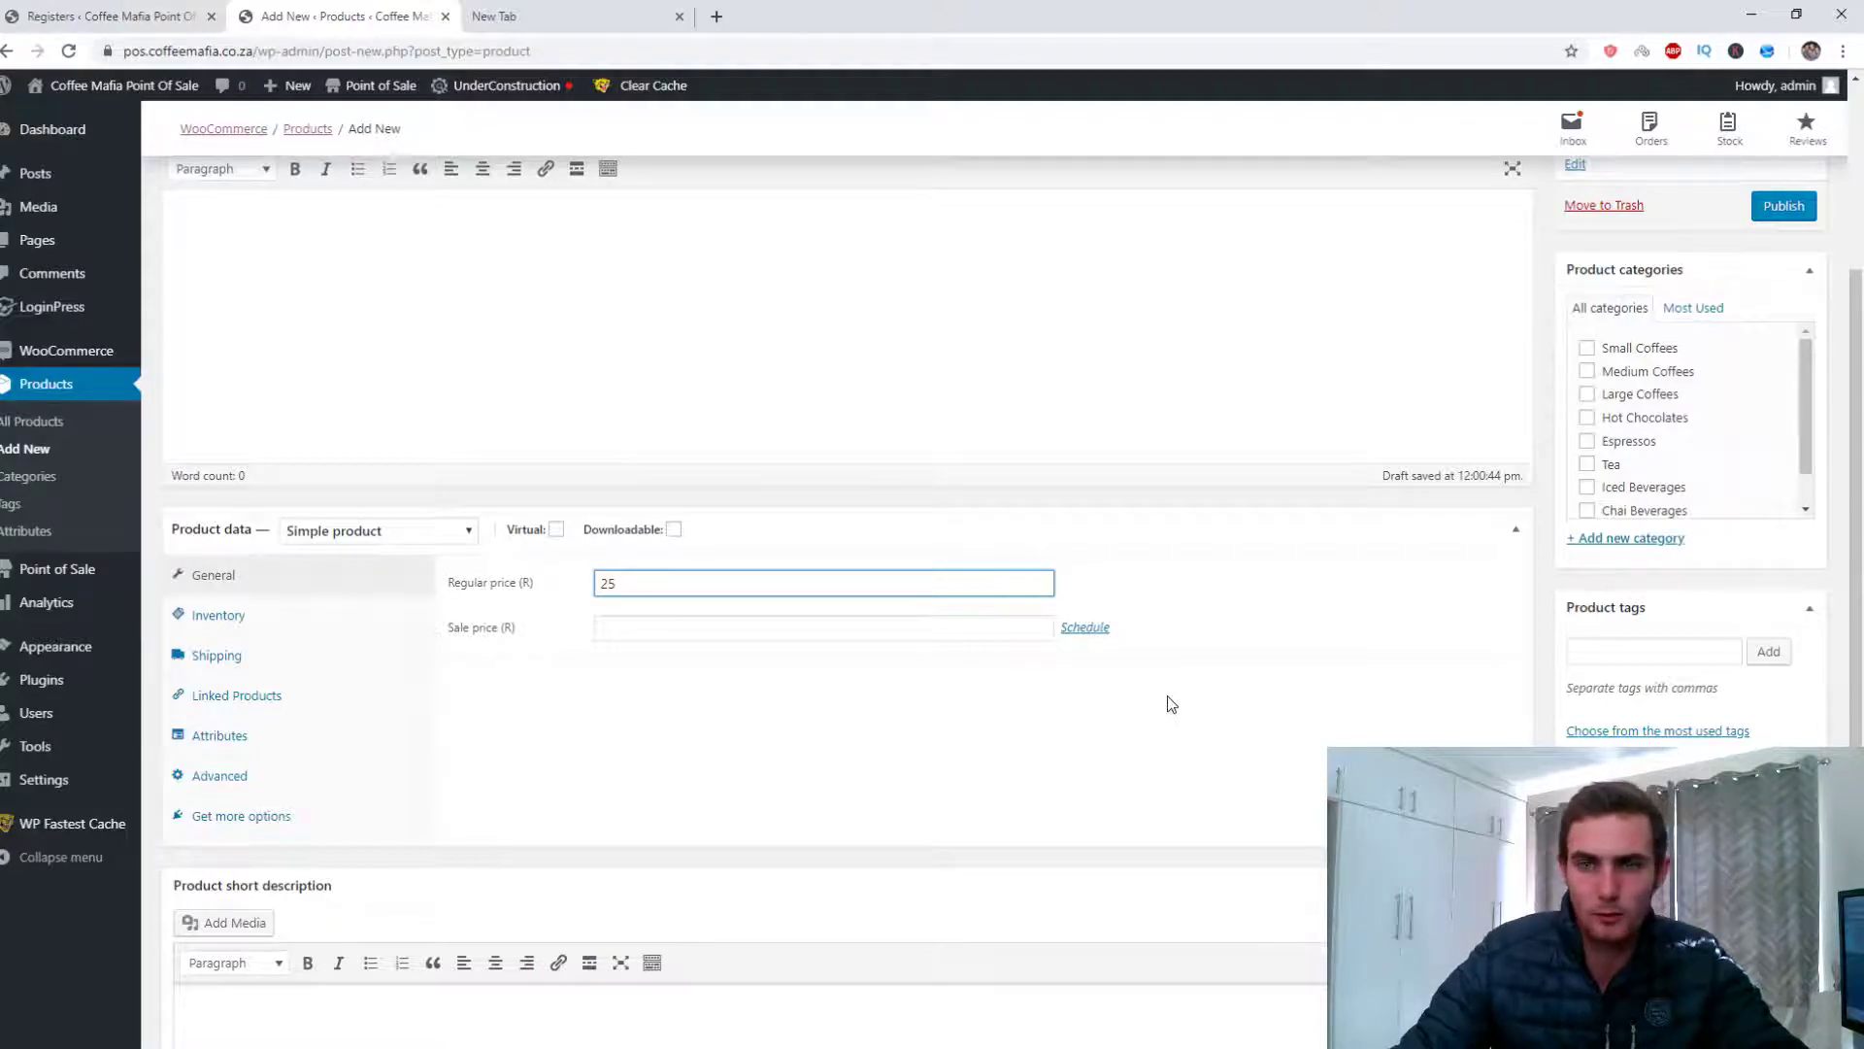
- File the product under Large Coffees and make the LARGE latte picture its product image
scroll(1207, 700, "up", 3)
scroll(1653, 702, "down", 3)
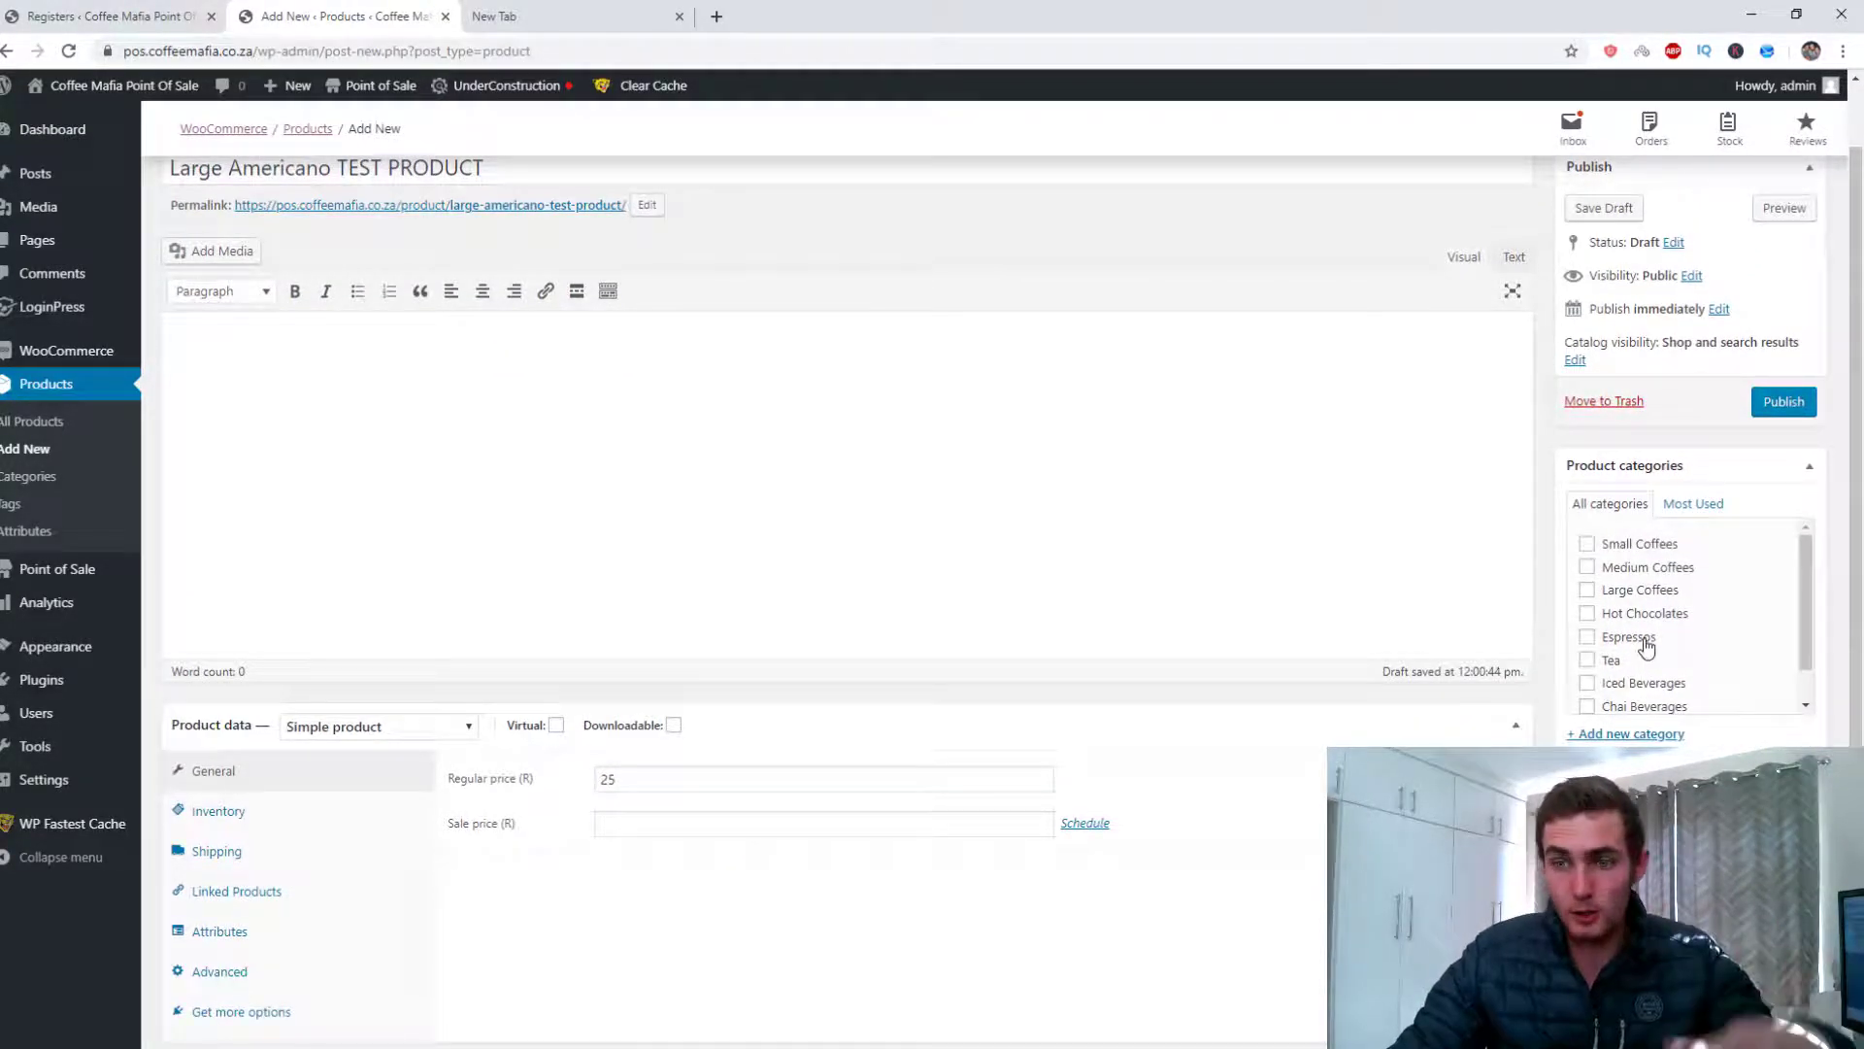
left_click(1650, 590)
scroll(1438, 724, "down", 3)
left_click(1616, 735)
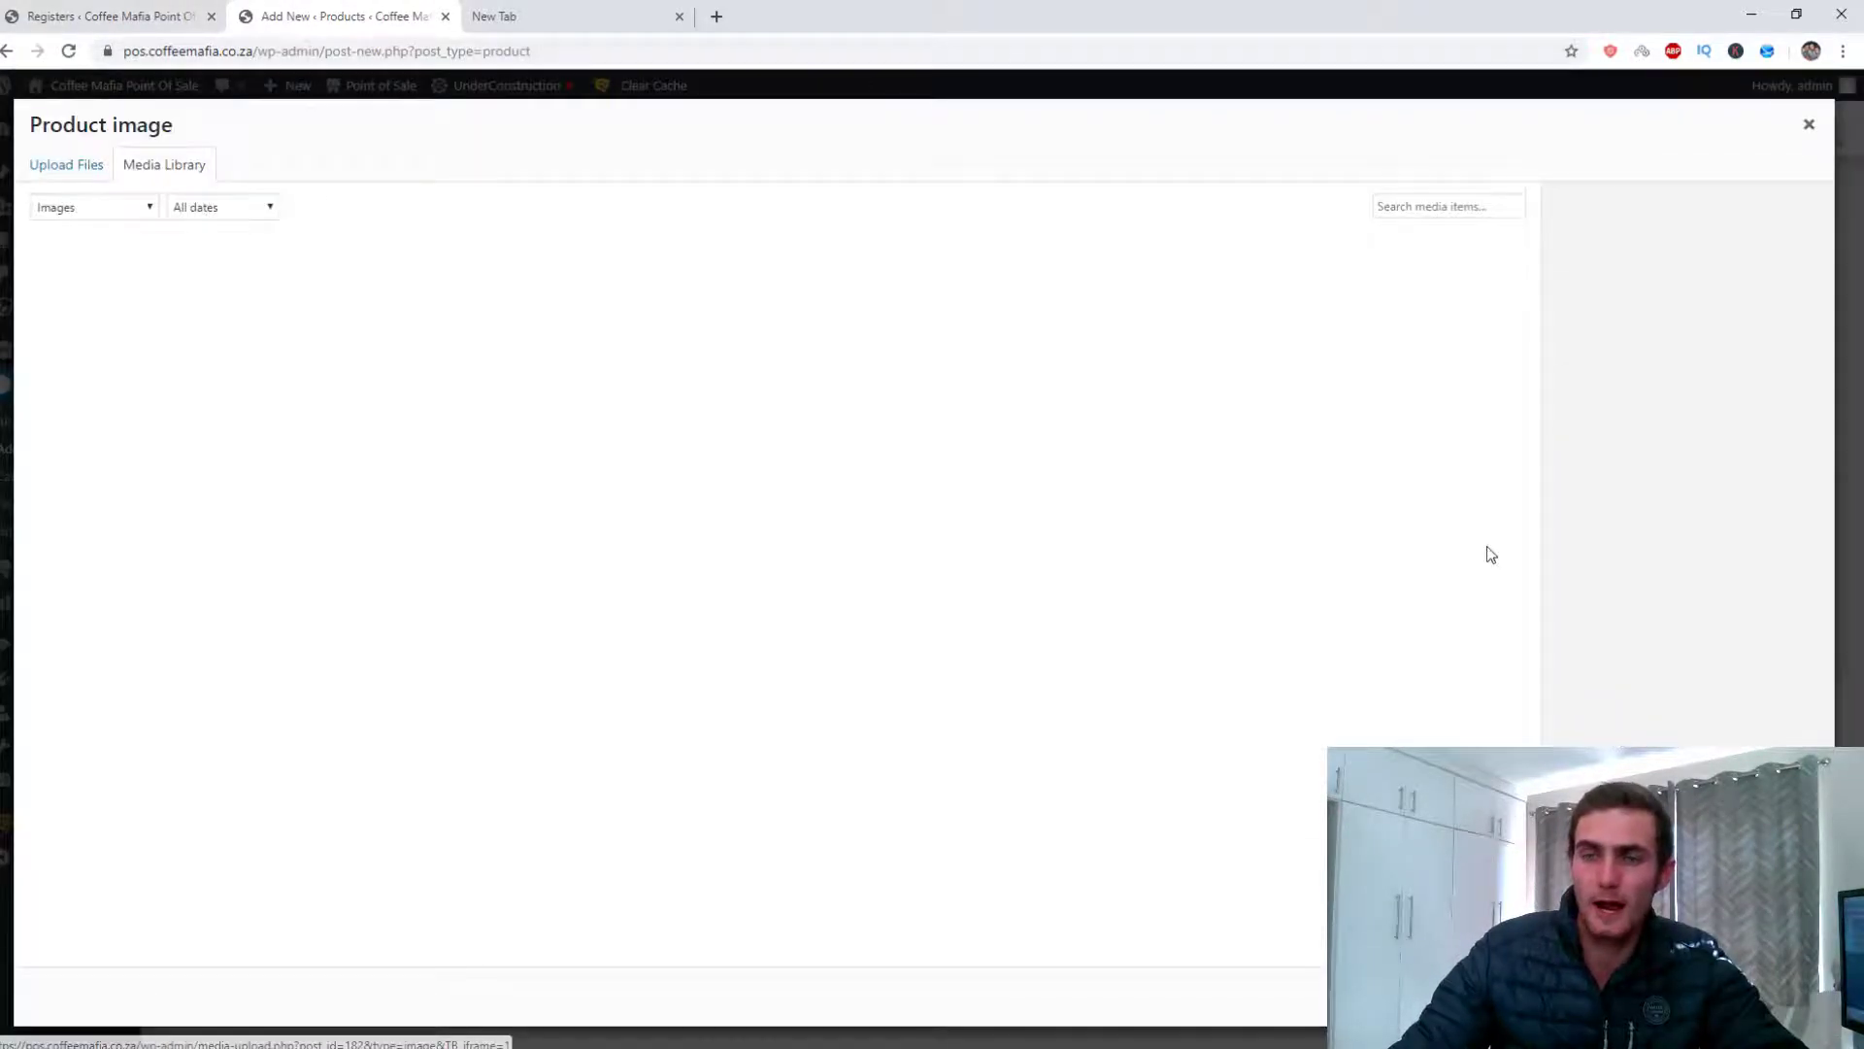
left_click(1810, 120)
left_click(1650, 738)
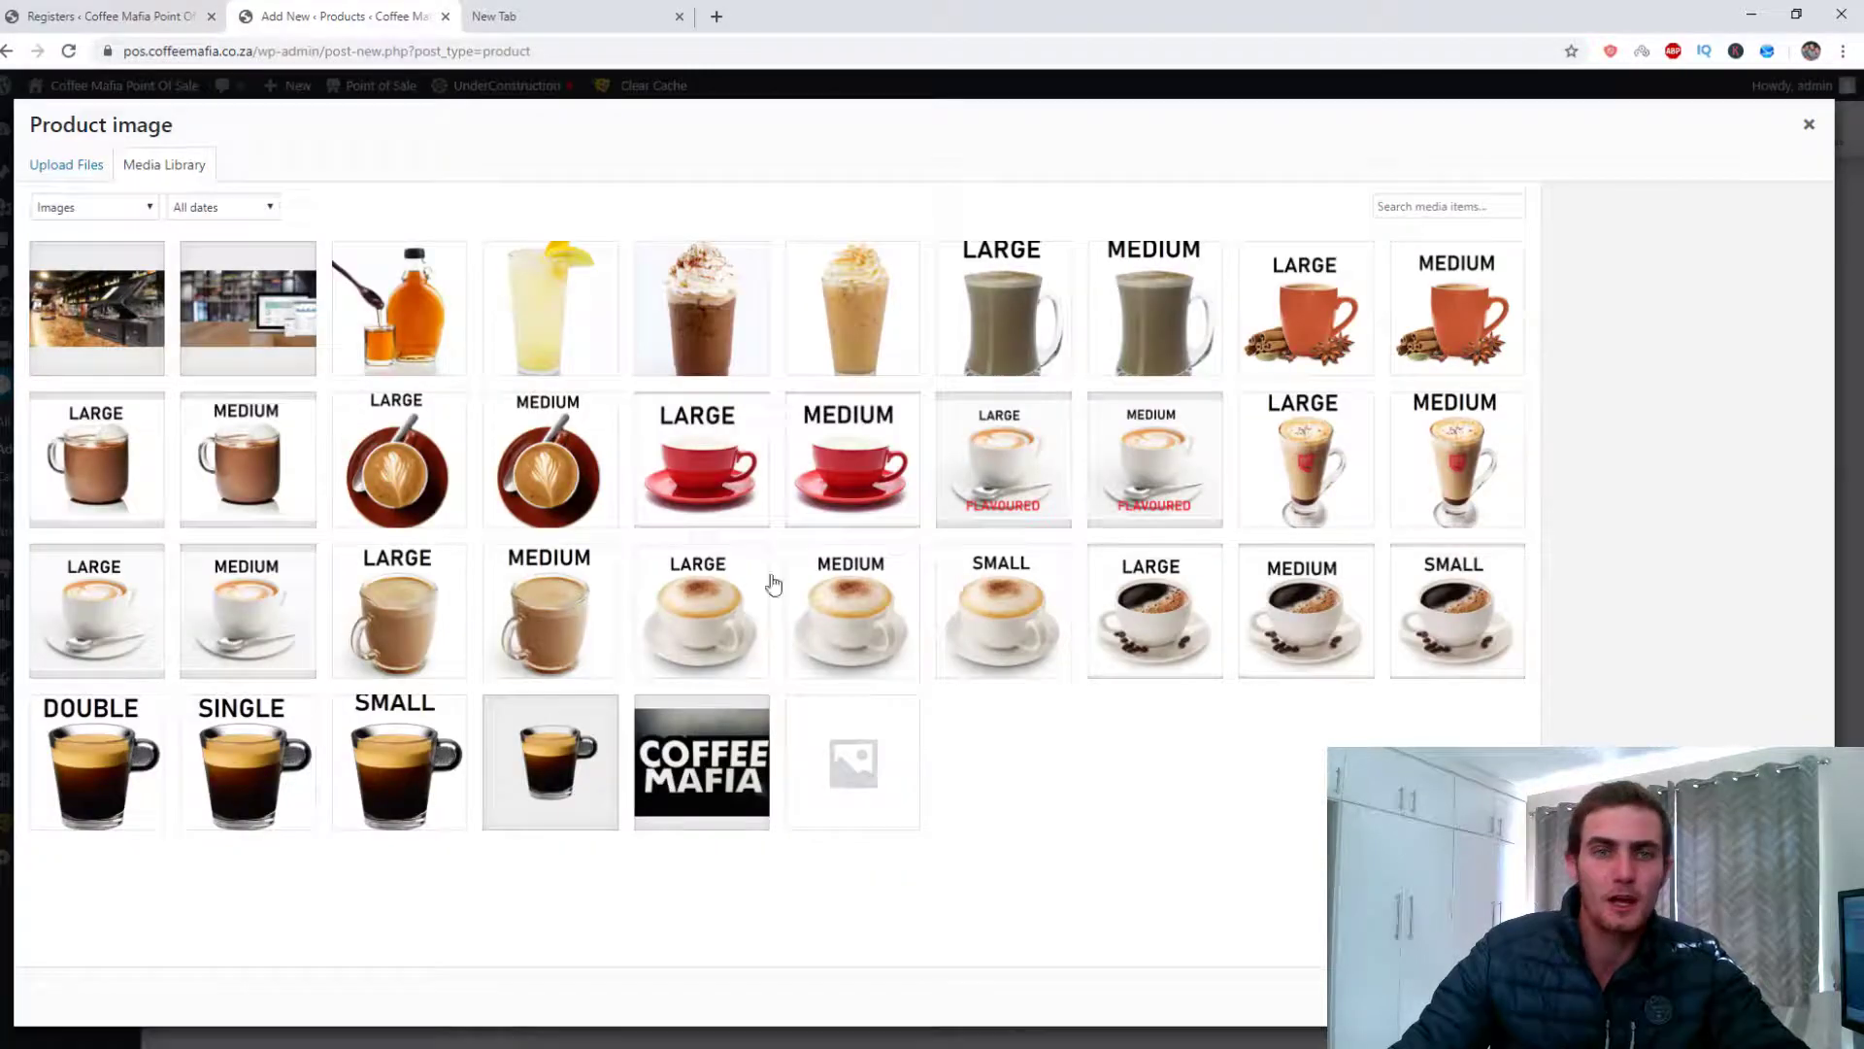
left_click(374, 592)
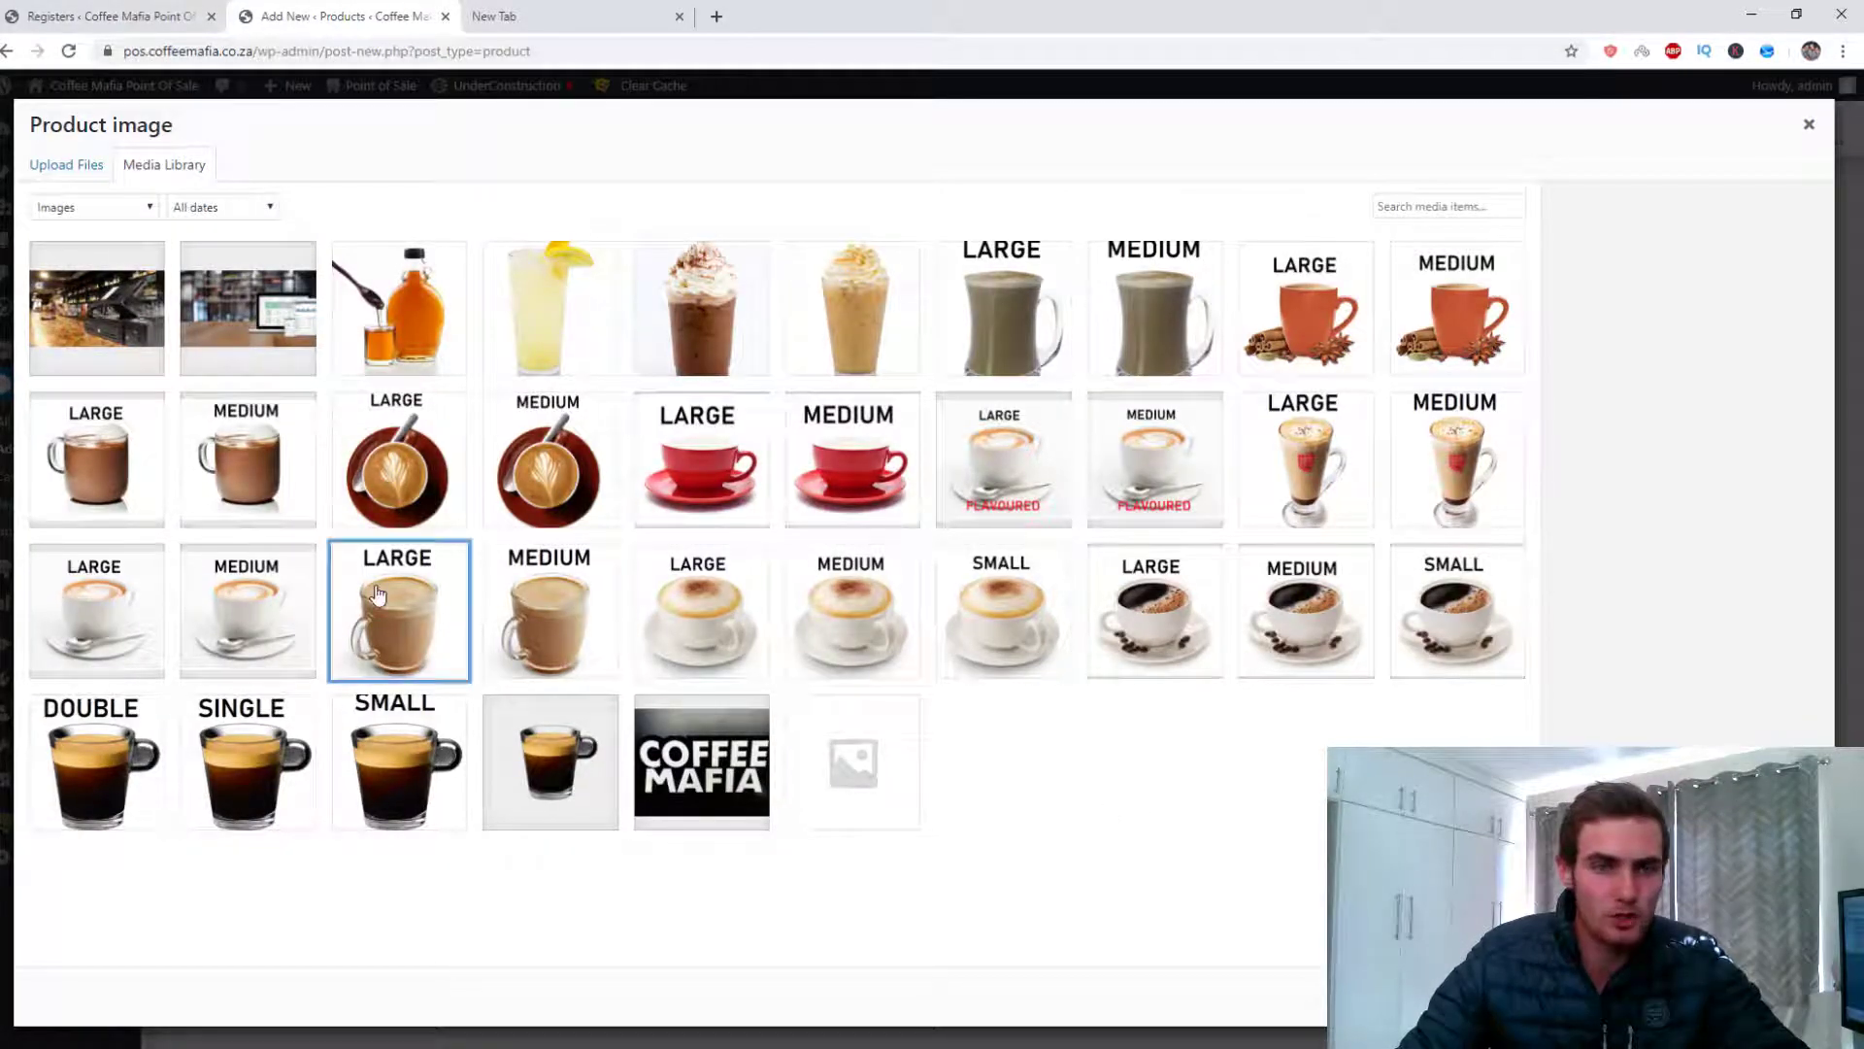
key("Escape")
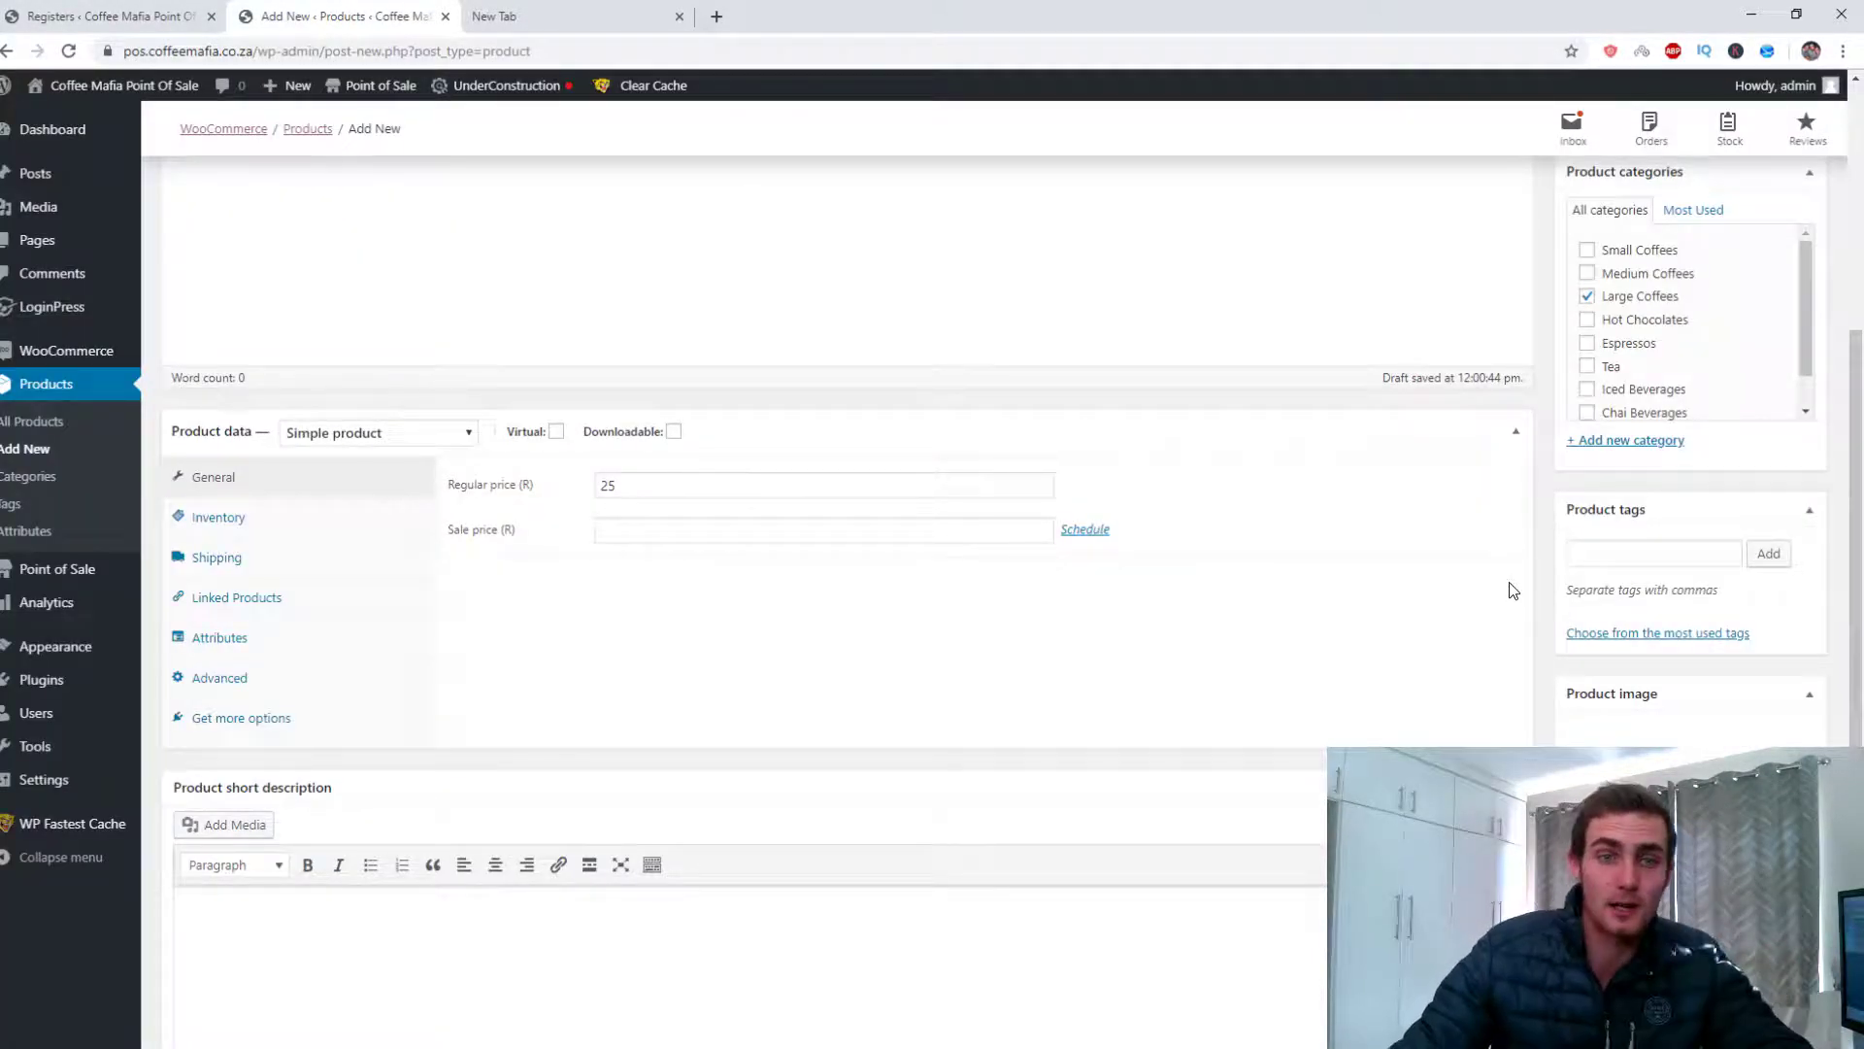
- Set the product's stock status to Out of stock and its SKU to coffee-large
left_click(265, 524)
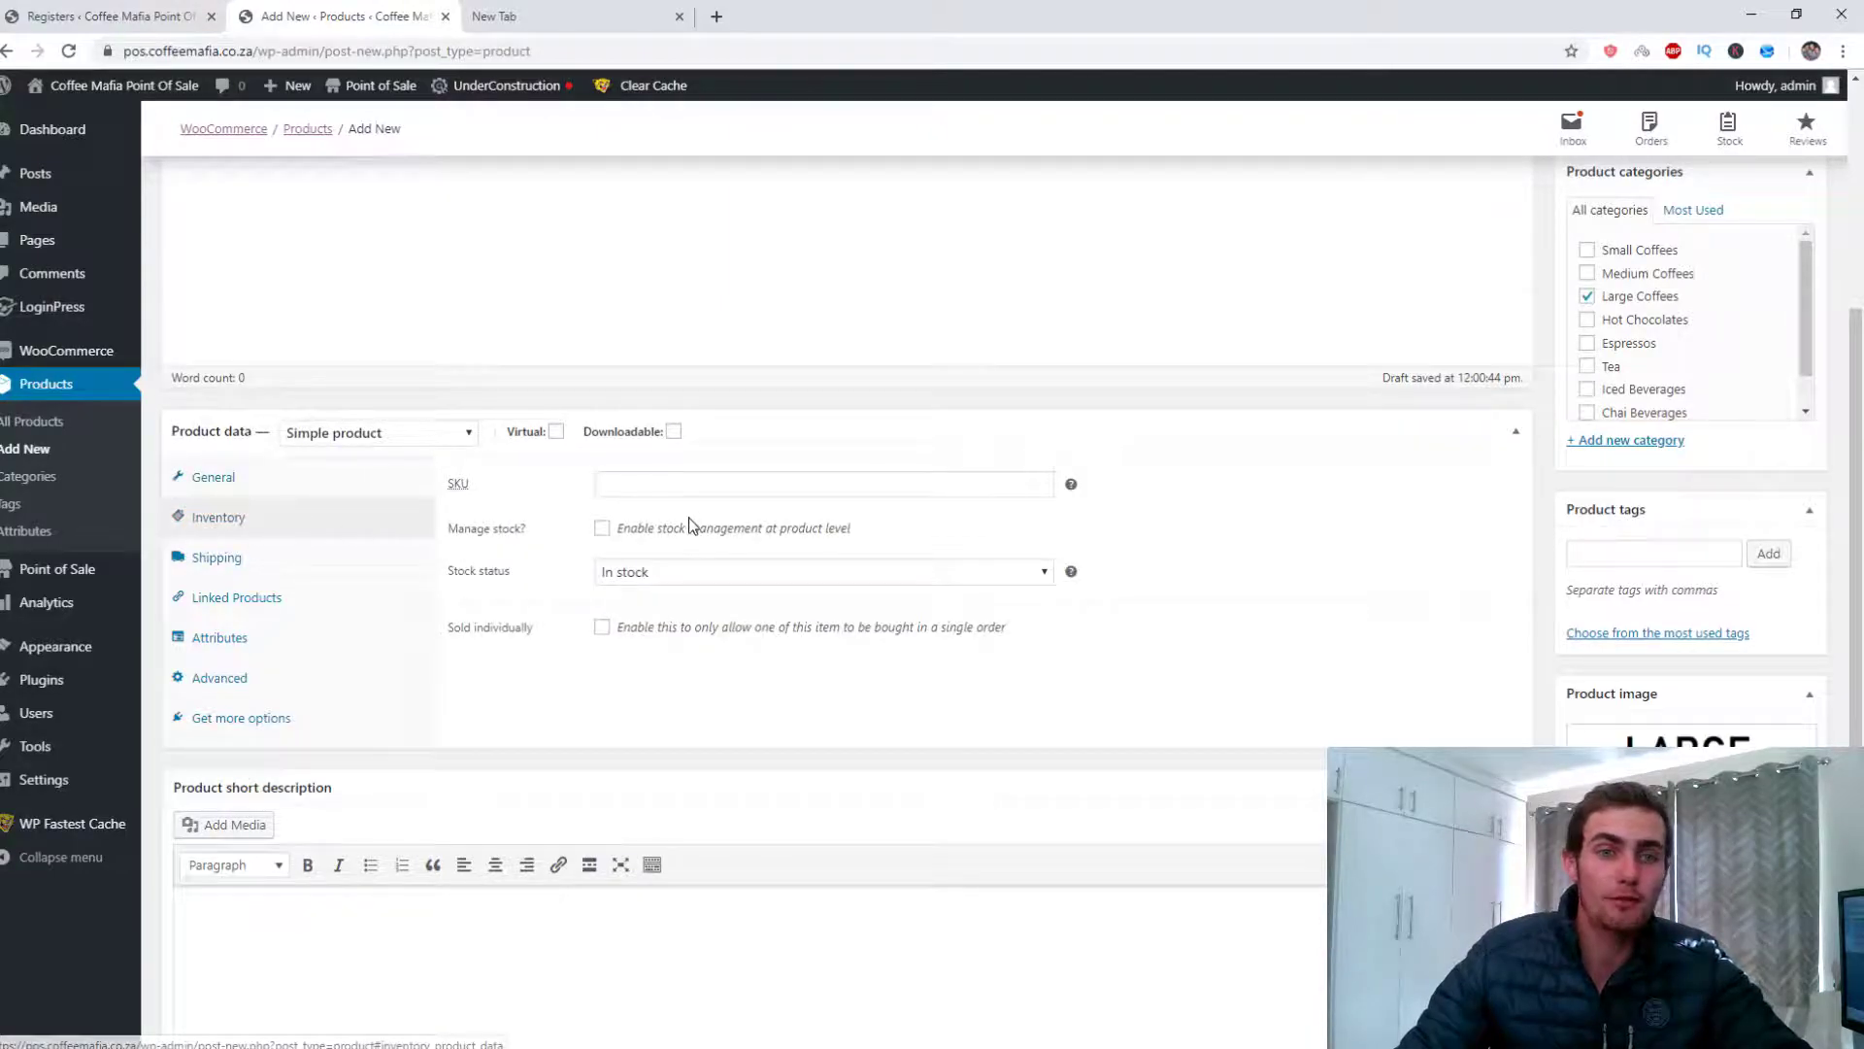
left_click(689, 572)
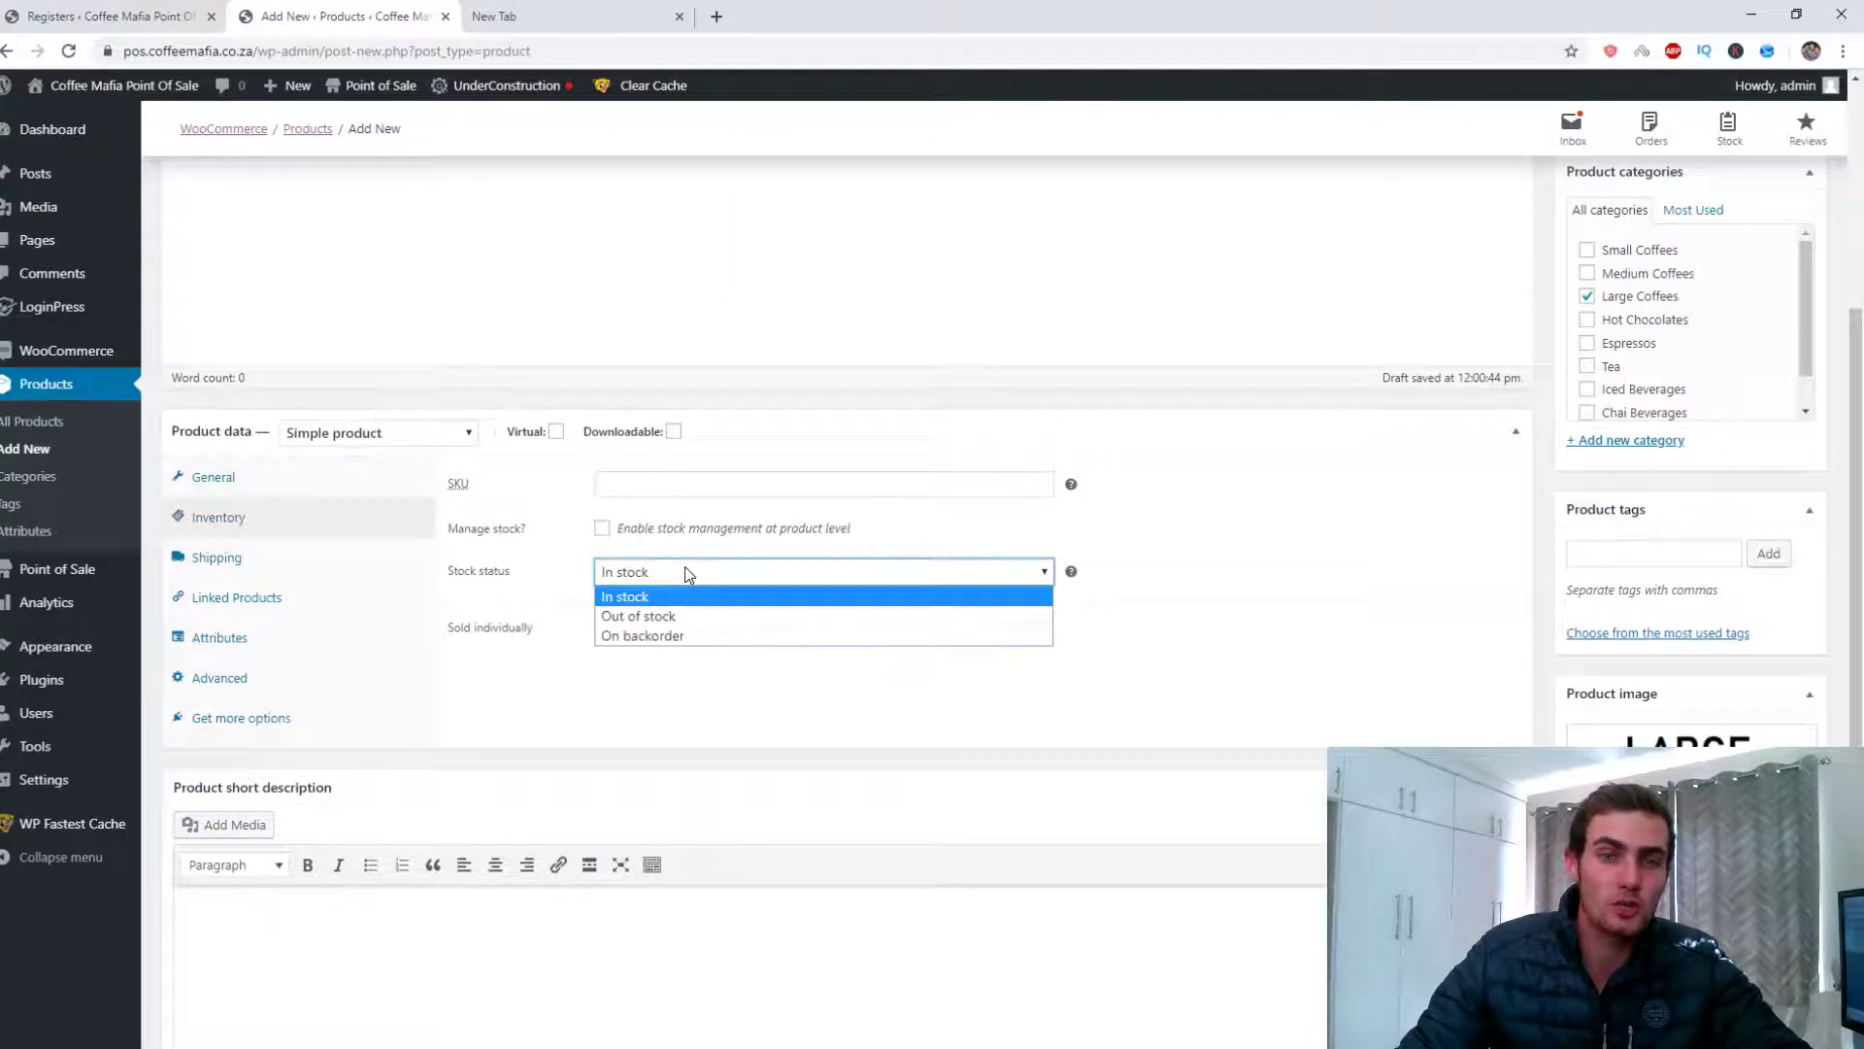
left_click(703, 615)
left_click(666, 485)
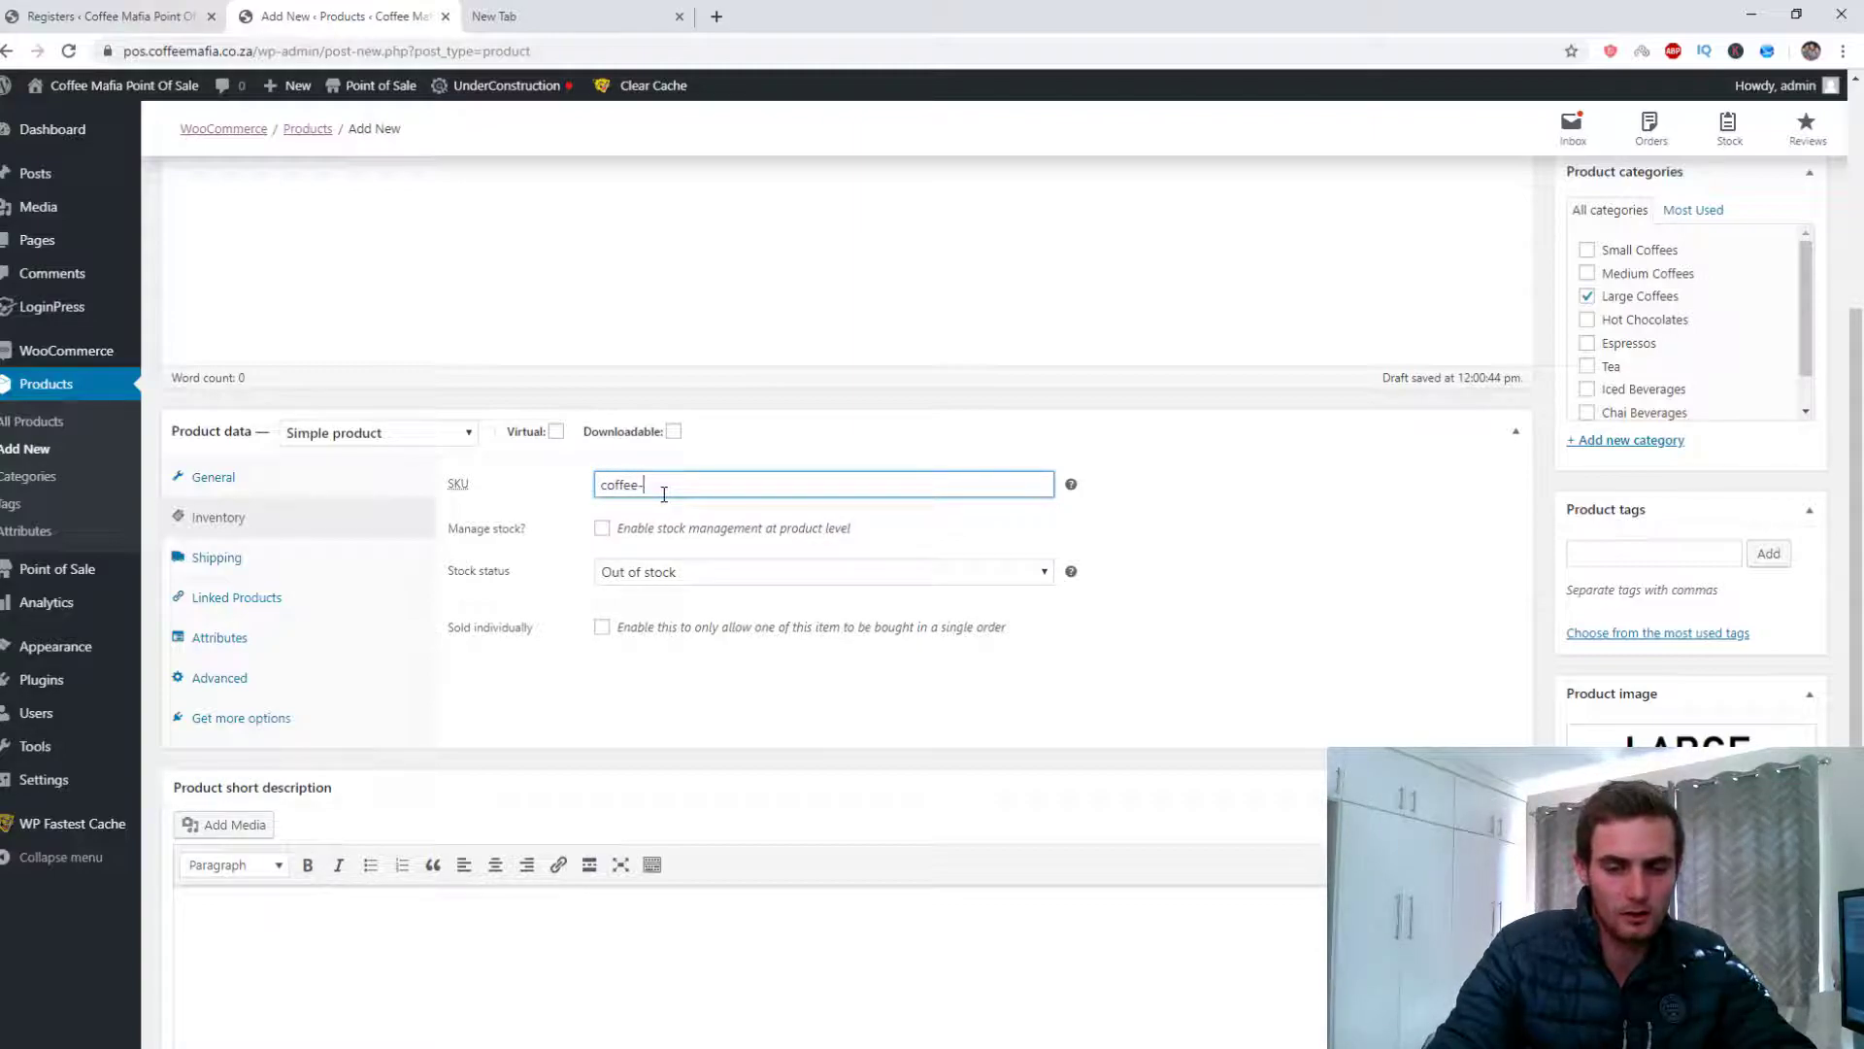
left_click(1197, 532)
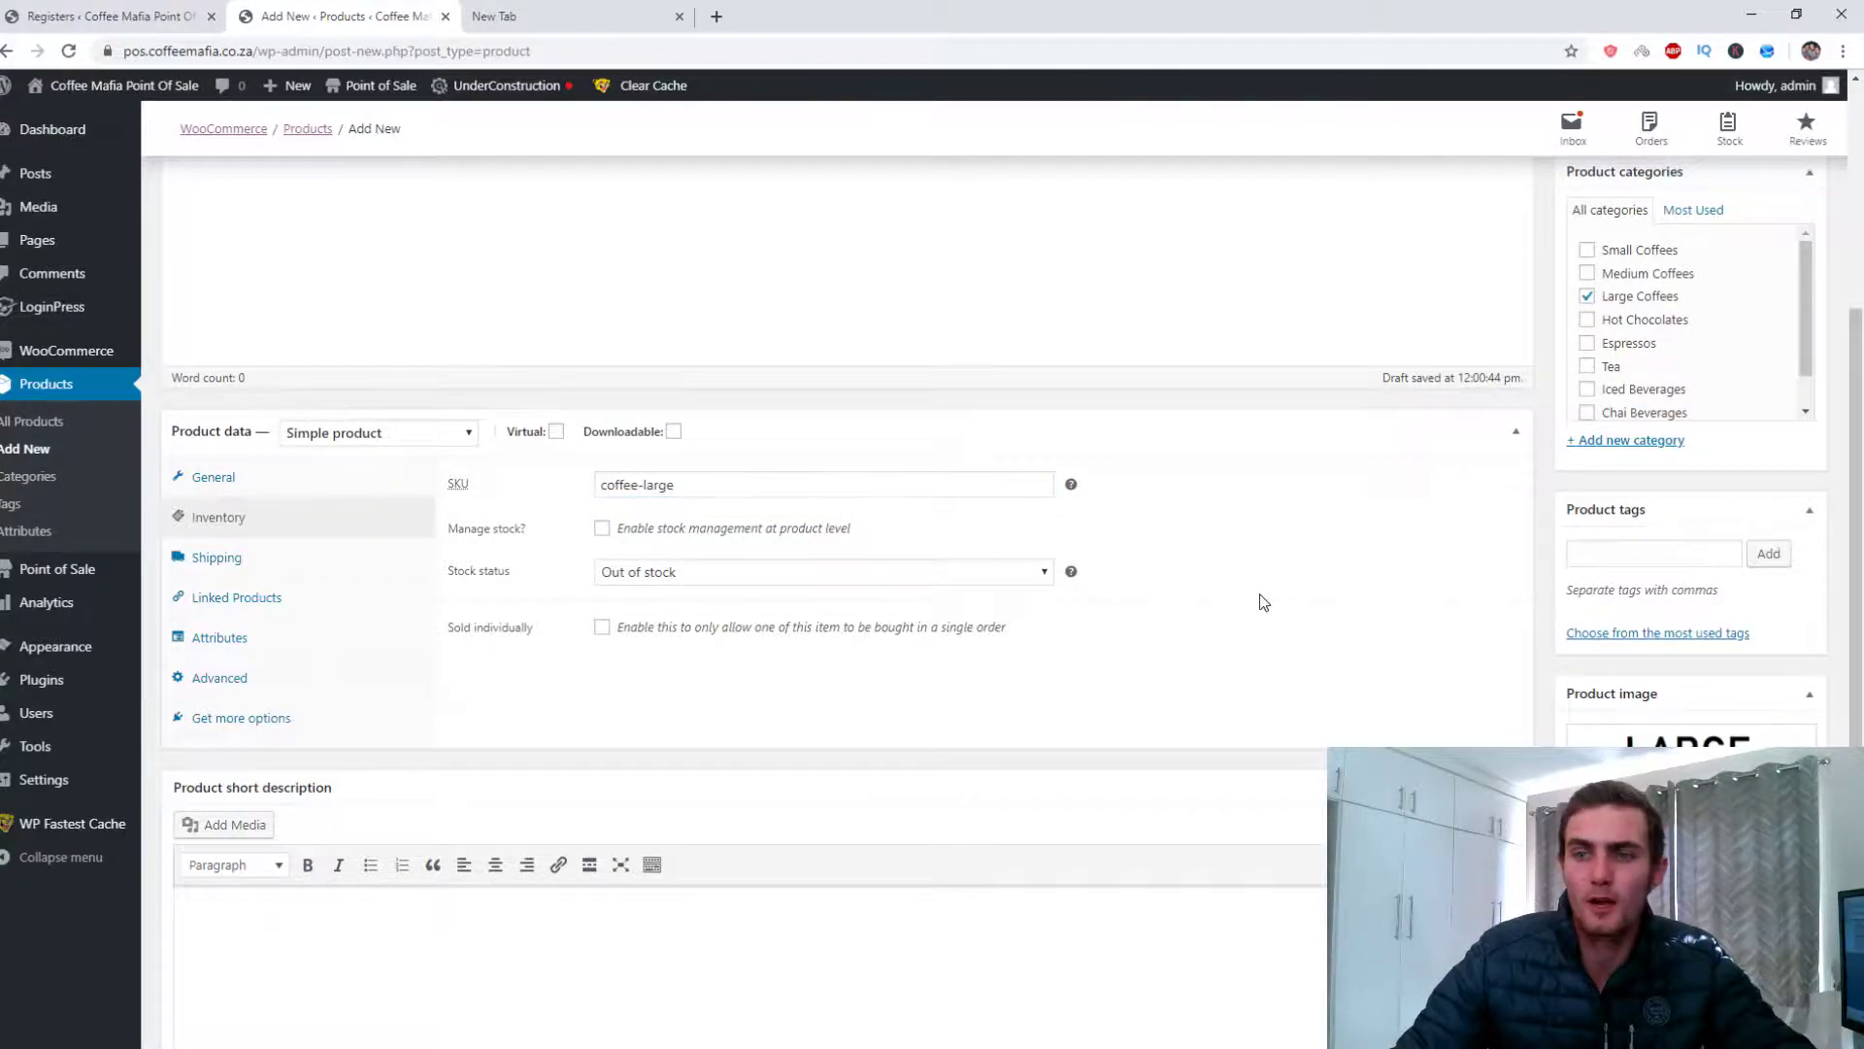
scroll(1260, 597, "up", 2)
scroll(622, 622, "down", 3)
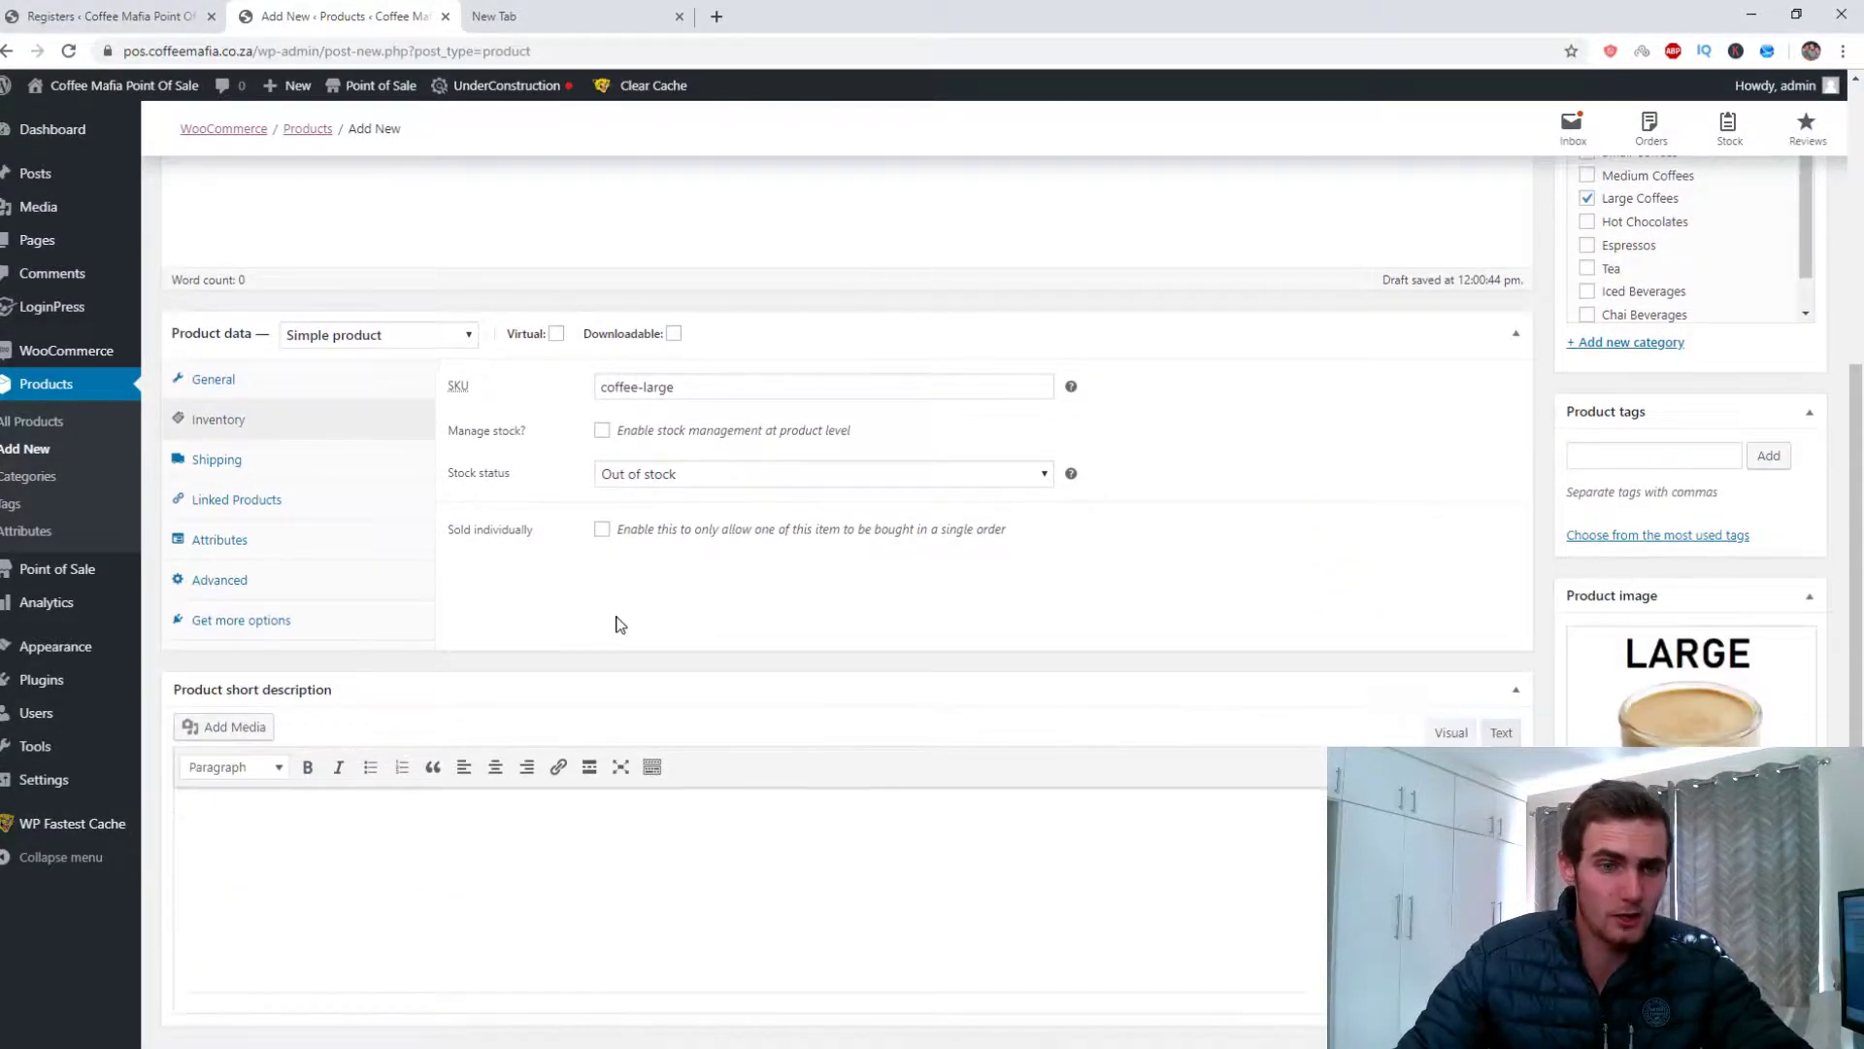
scroll(1160, 549, "up", 5)
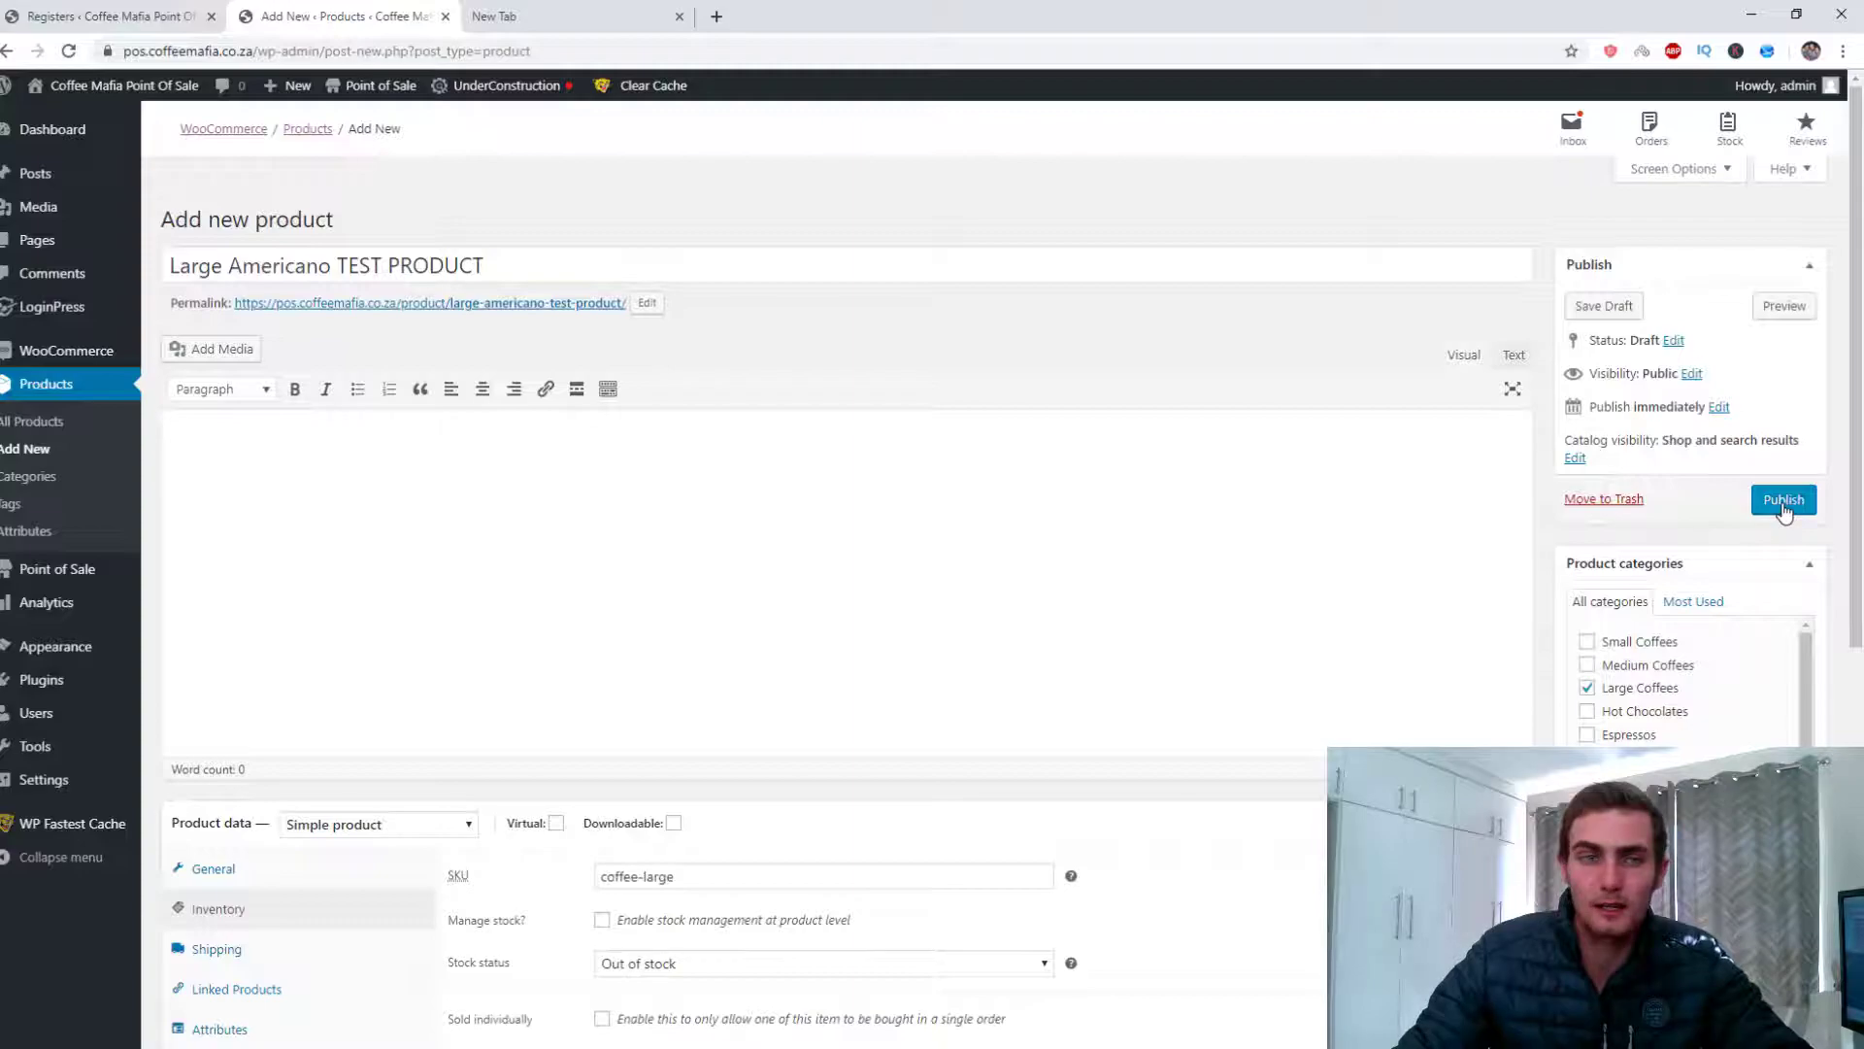
left_click(29, 421)
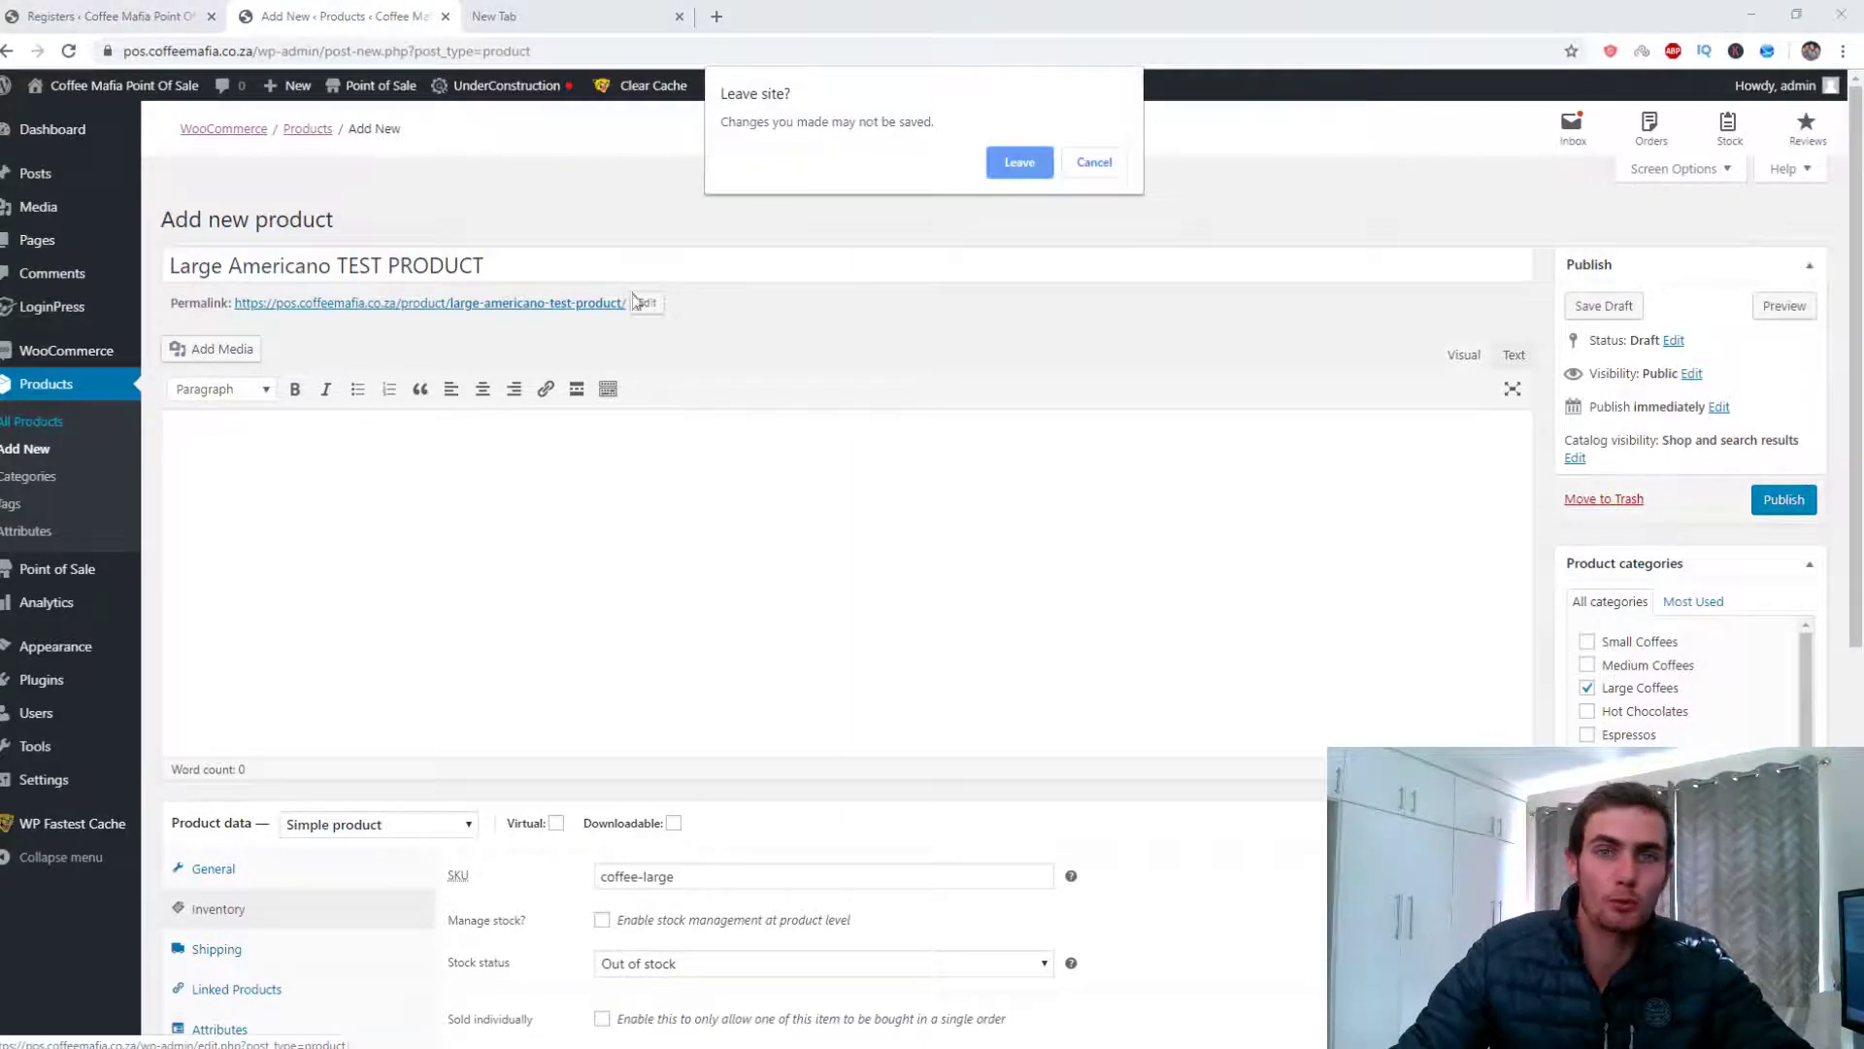
- Discard the unsaved edits and browse the Products list, where Large Americano TEST PRODUCT is still a draft
left_click(1001, 161)
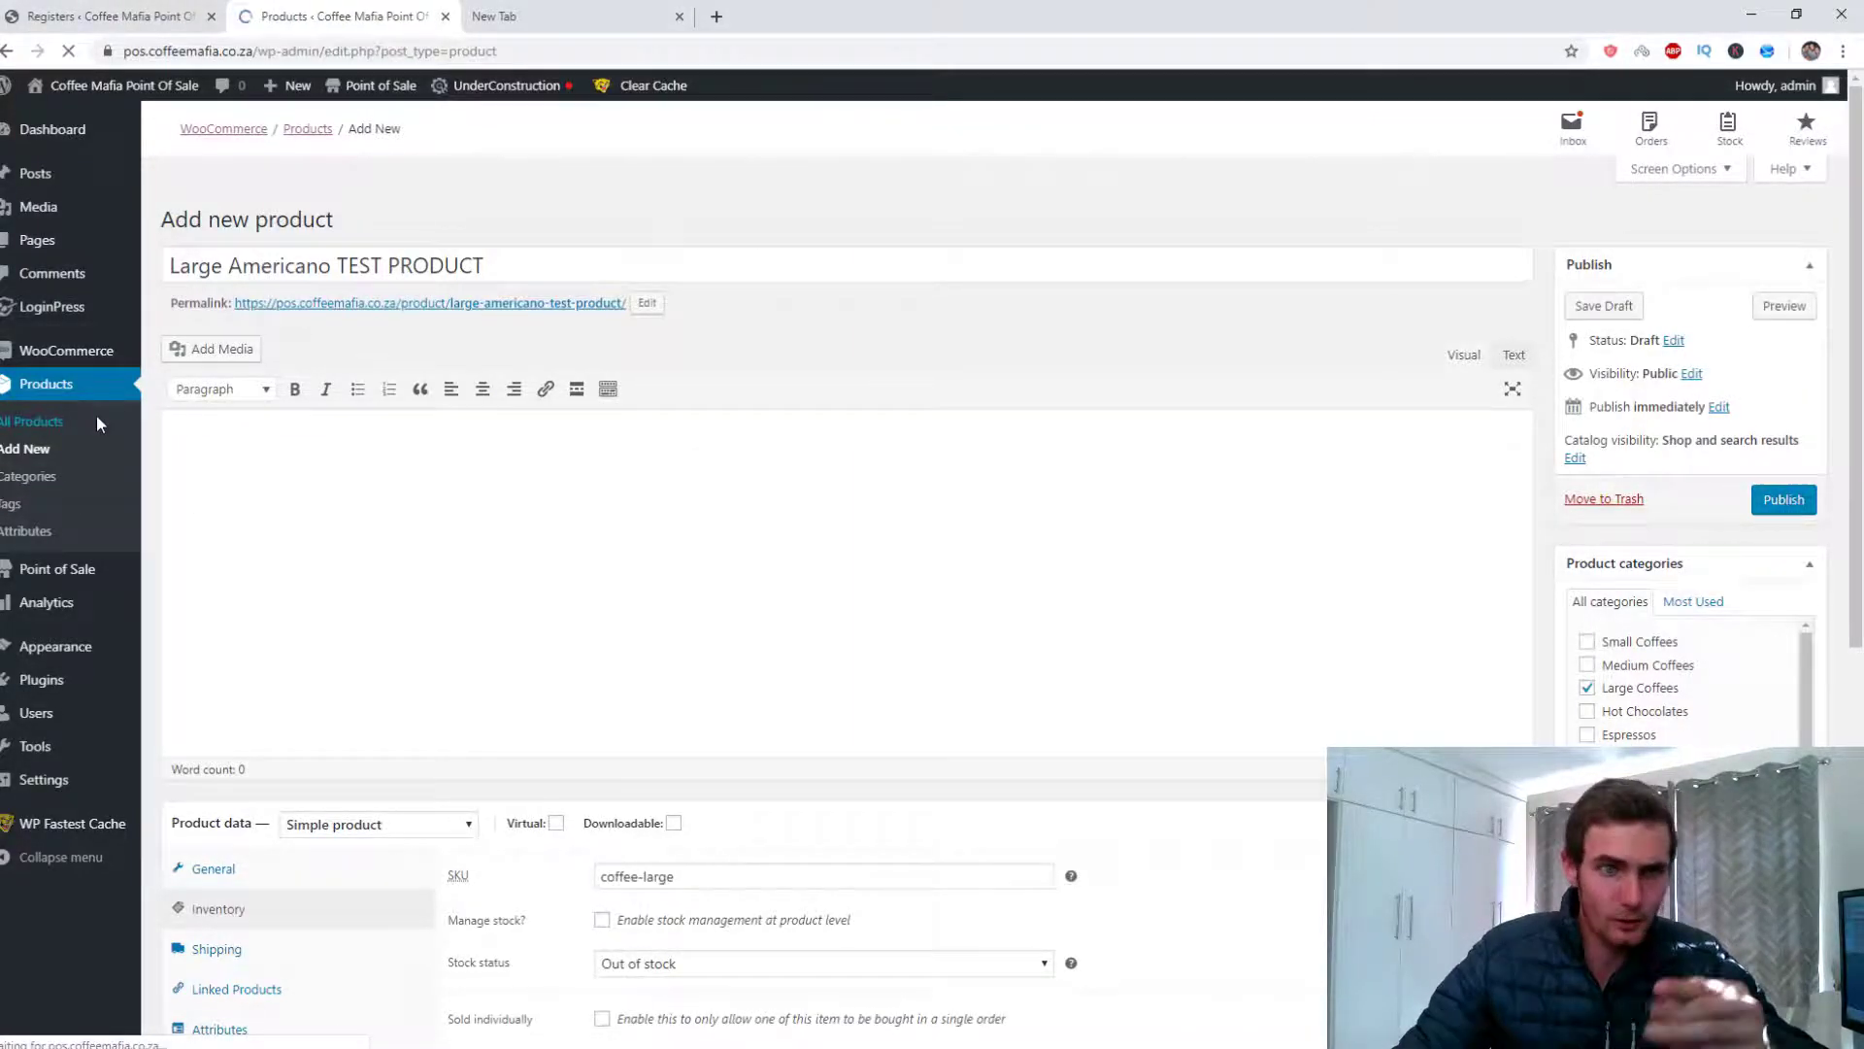
scroll(719, 474, "down", 1)
scroll(719, 474, "down", 4)
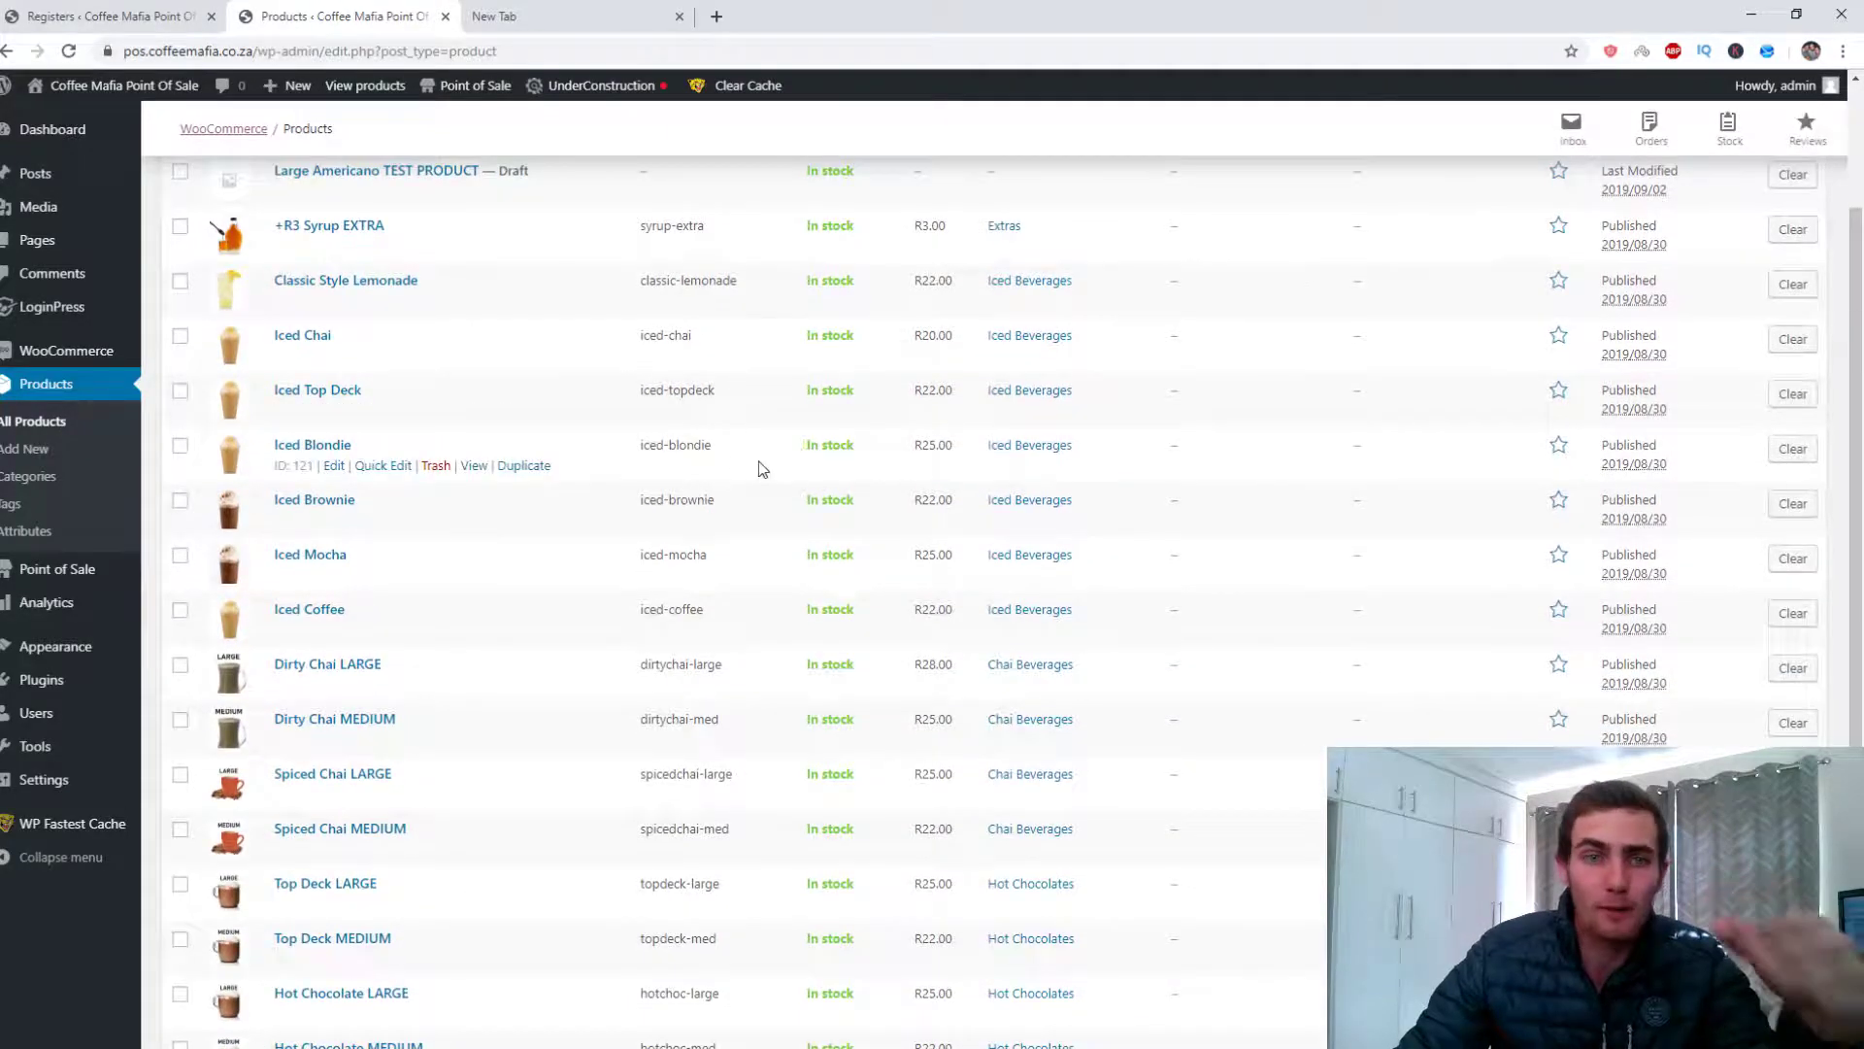
scroll(772, 447, "down", 2)
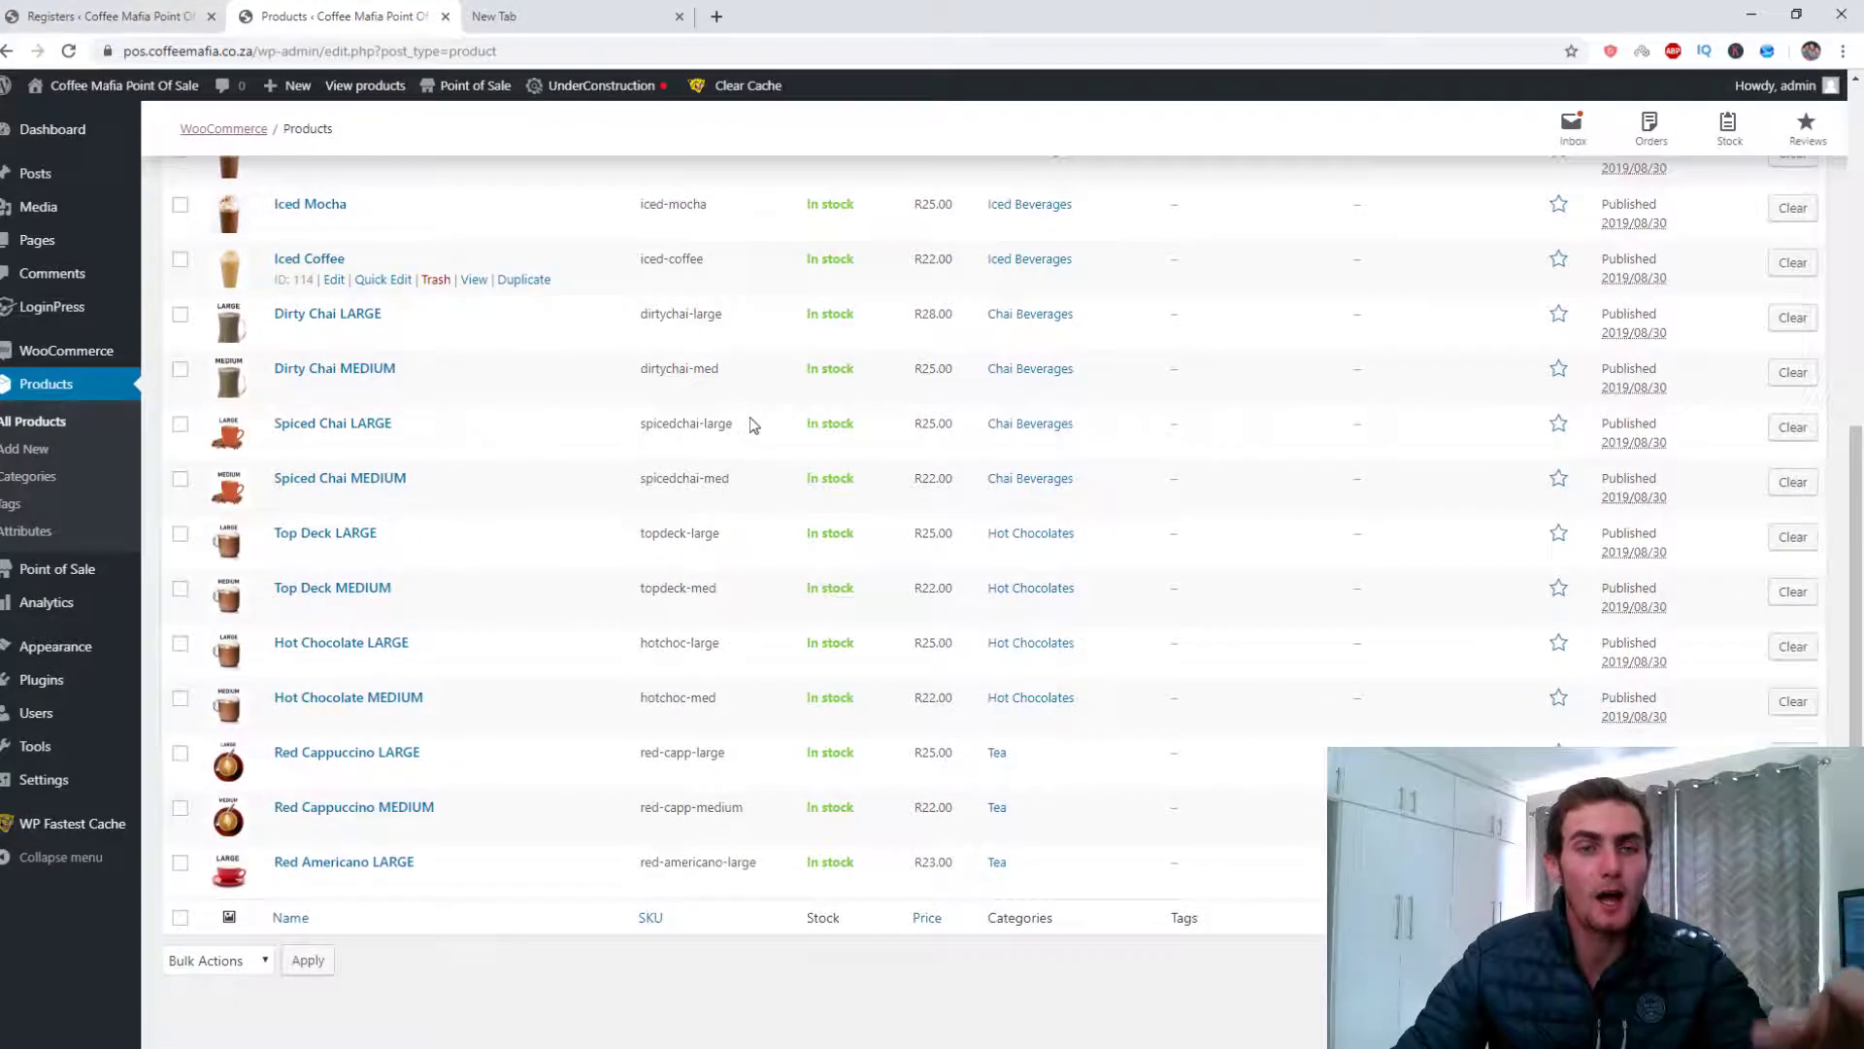
scroll(754, 420, "up", 6)
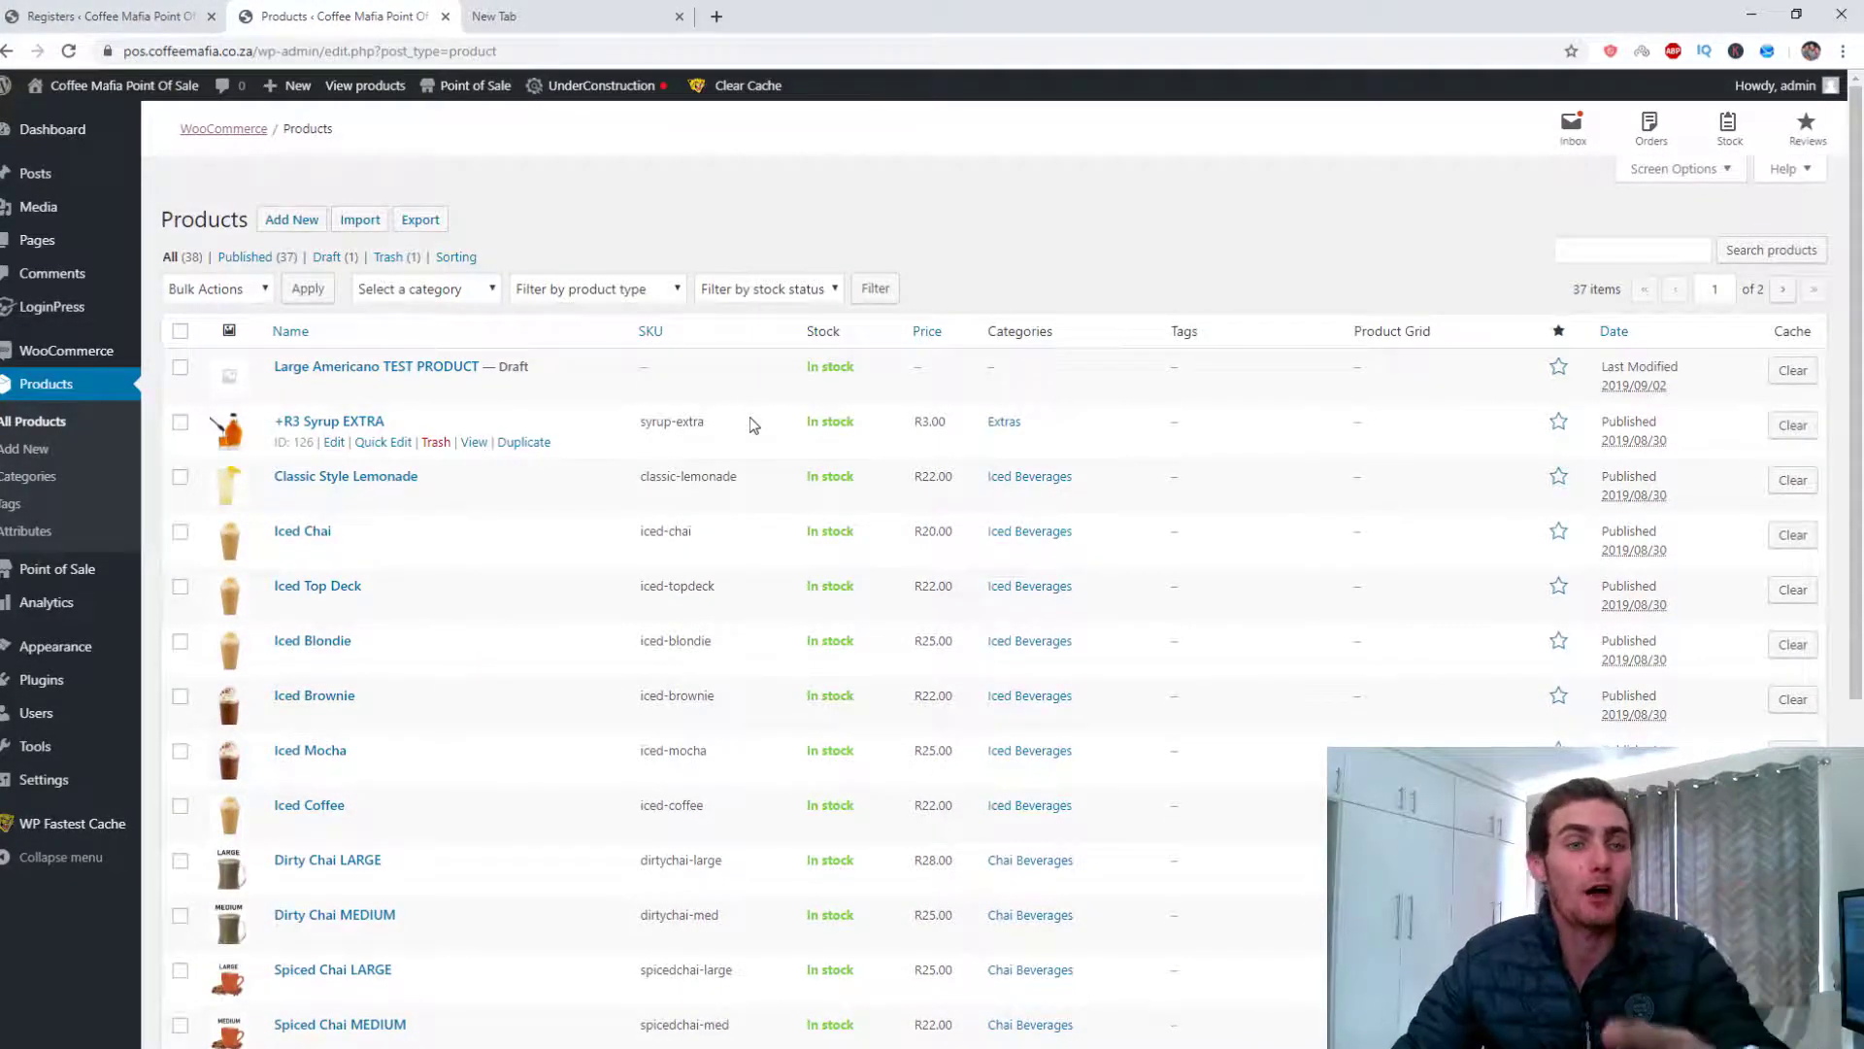
scroll(845, 486, "down", 2)
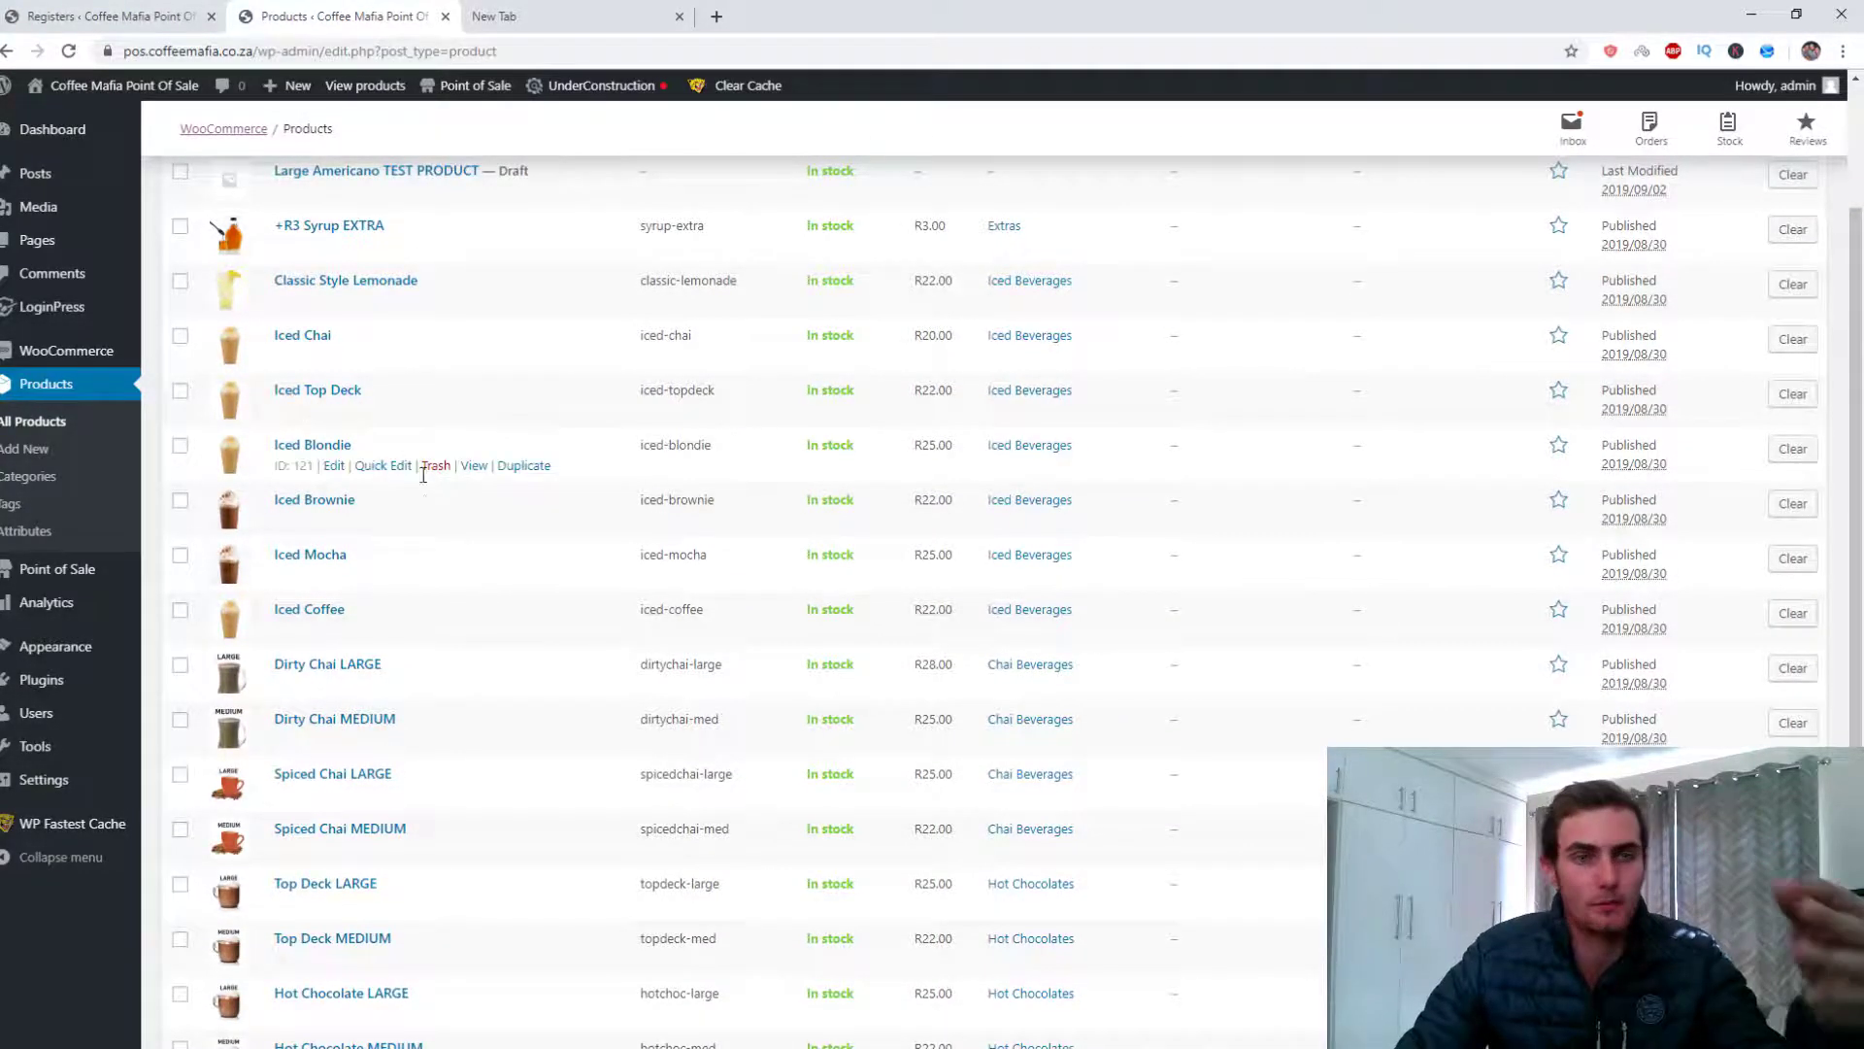
scroll(427, 476, "down", 1)
scroll(384, 645, "down", 2)
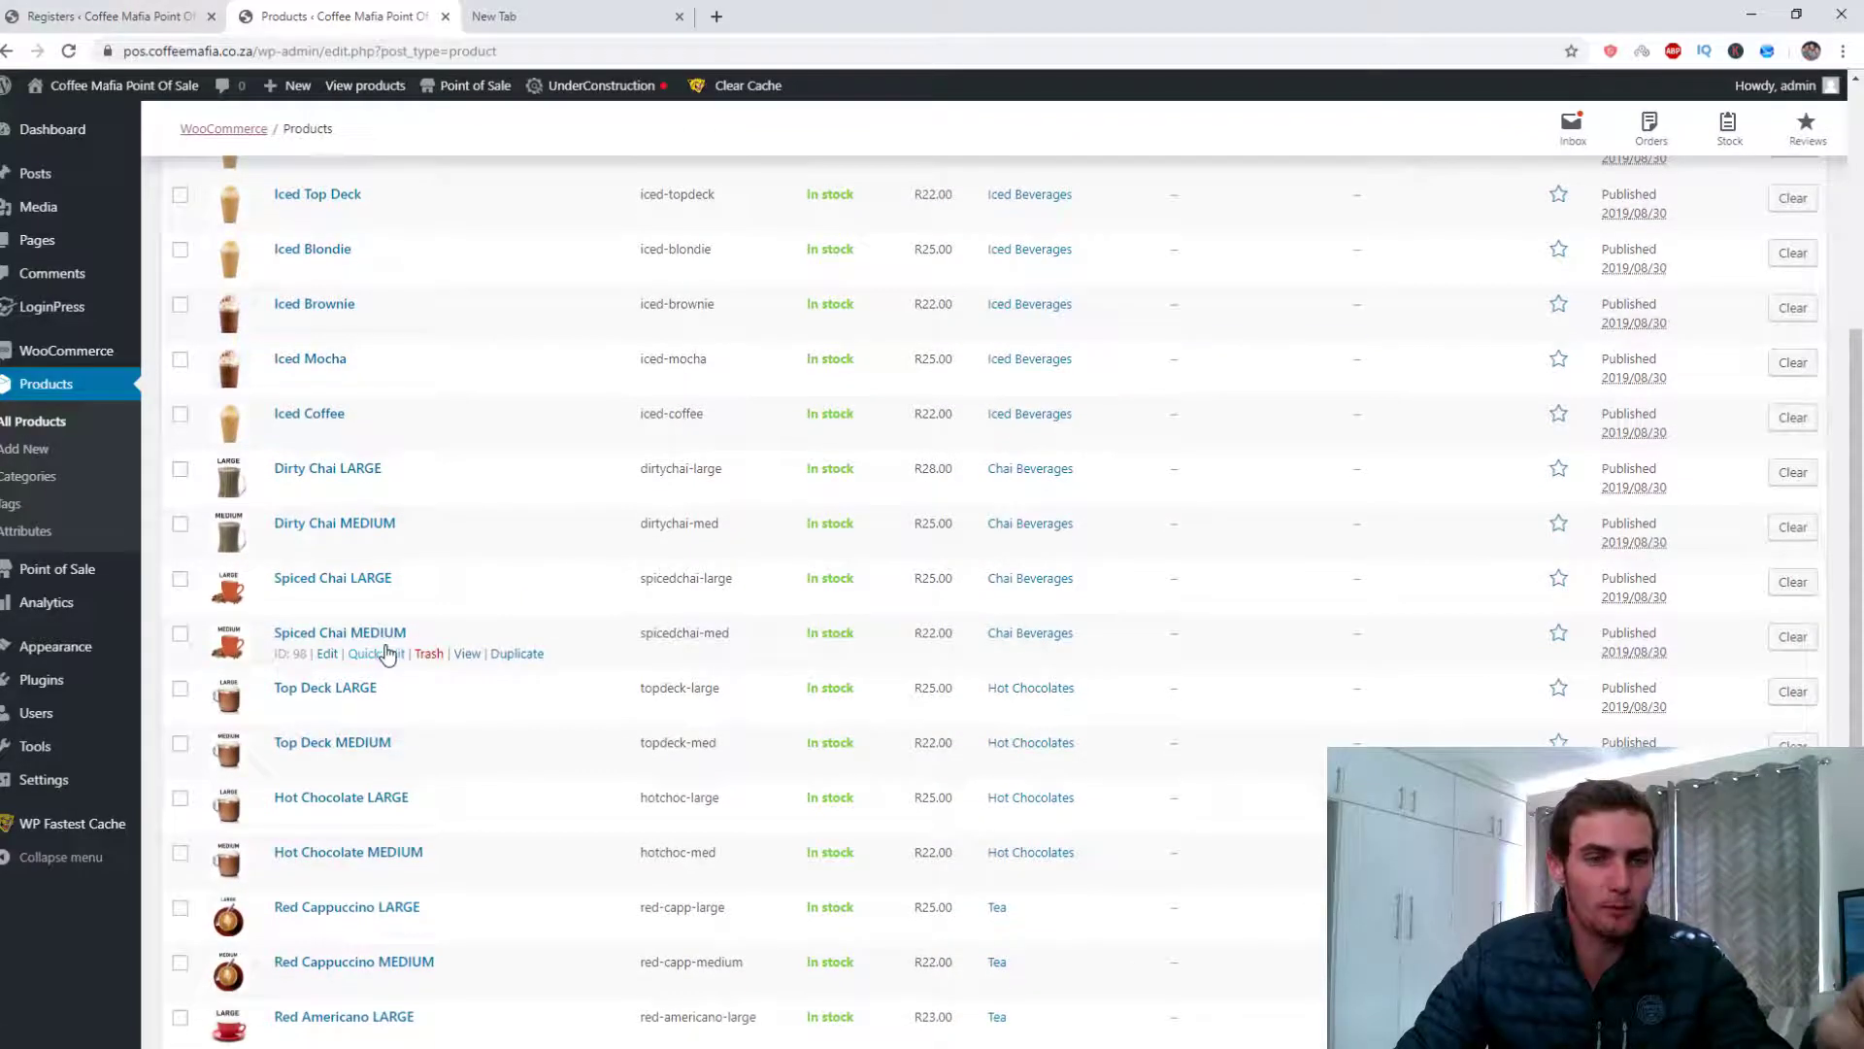
scroll(369, 728, "down", 1)
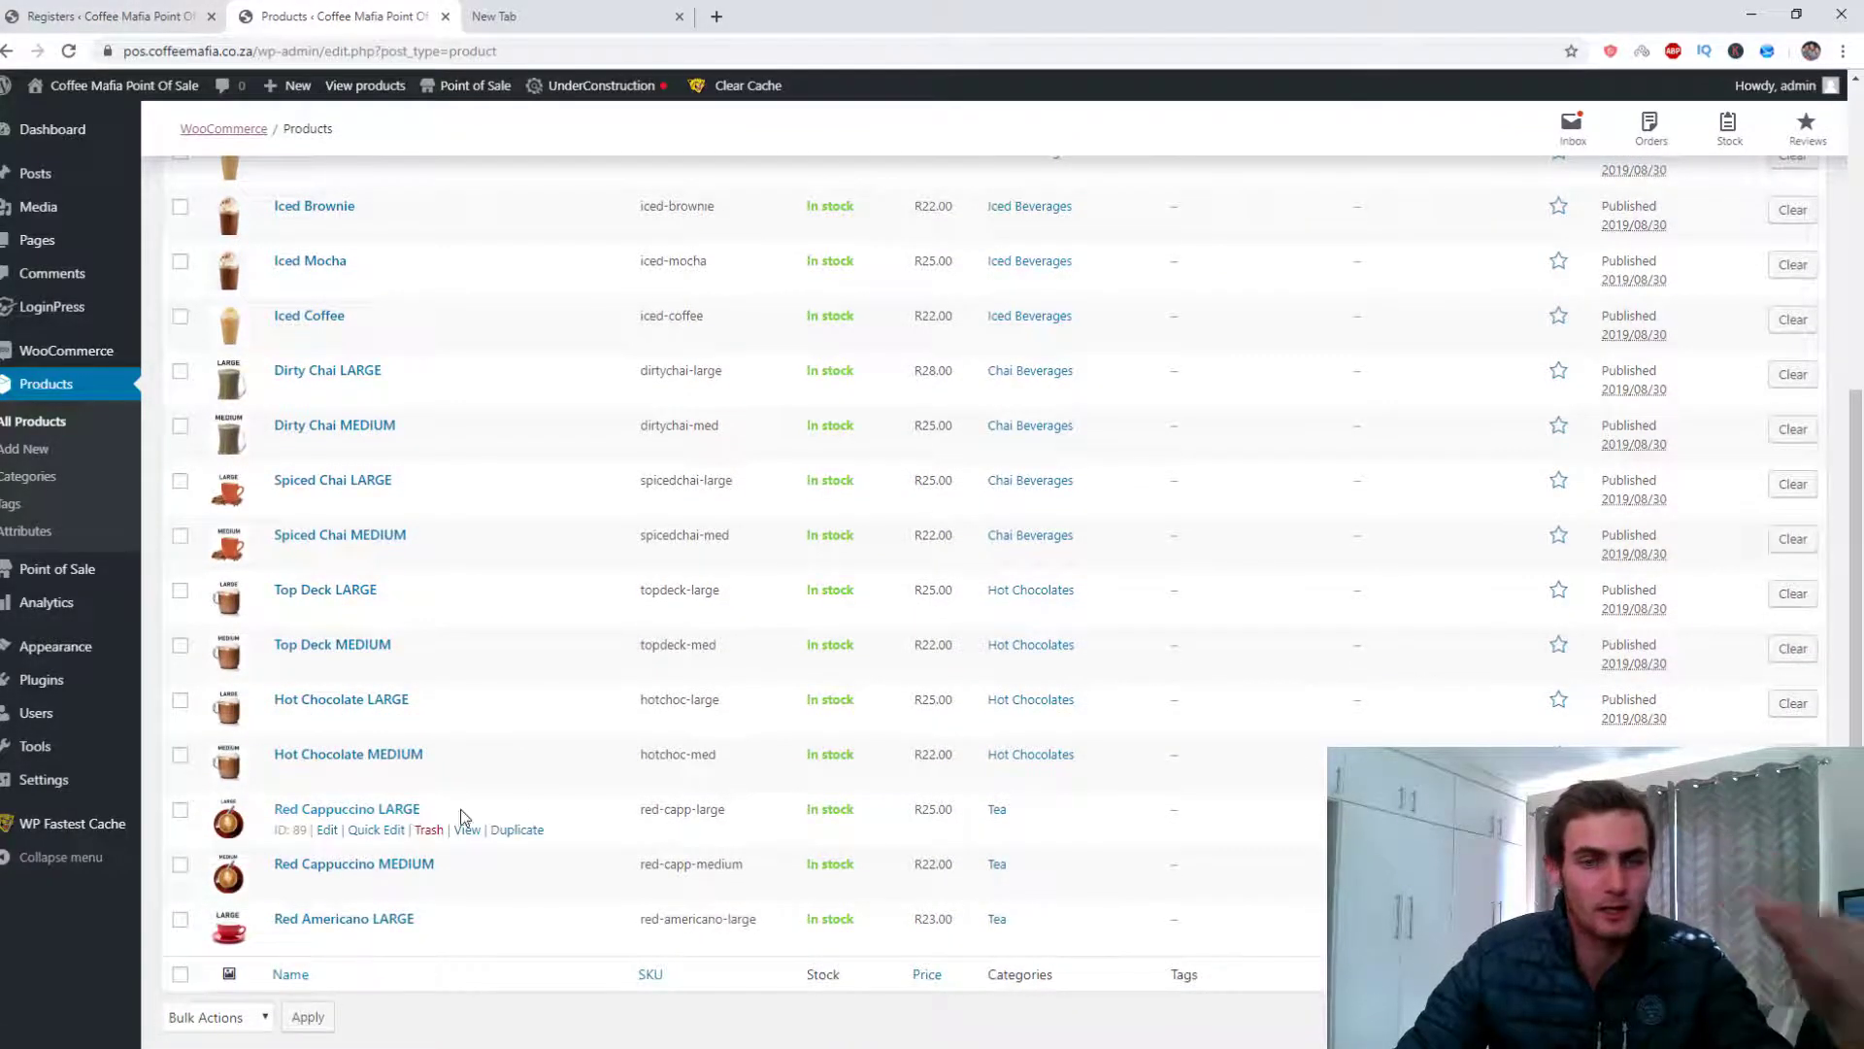
scroll(830, 767, "up", 2)
scroll(1030, 821, "down", 1)
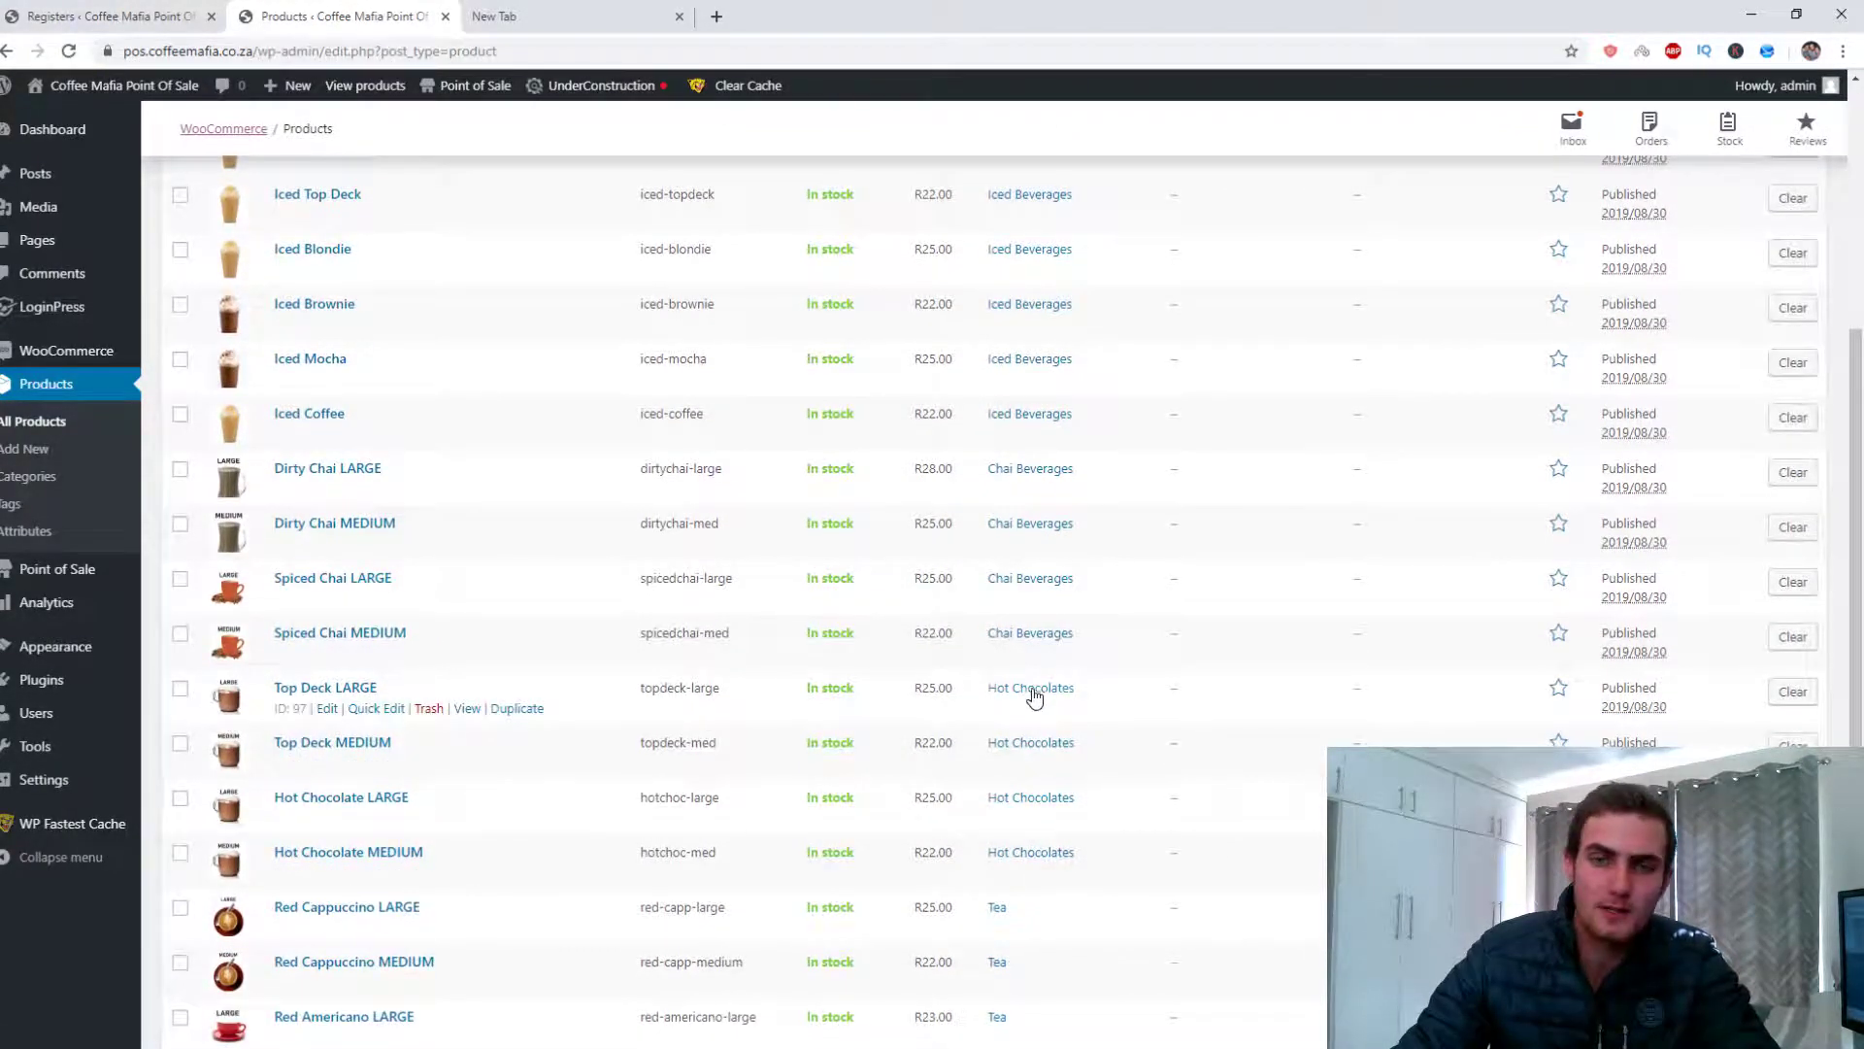
scroll(735, 424, "up", 6)
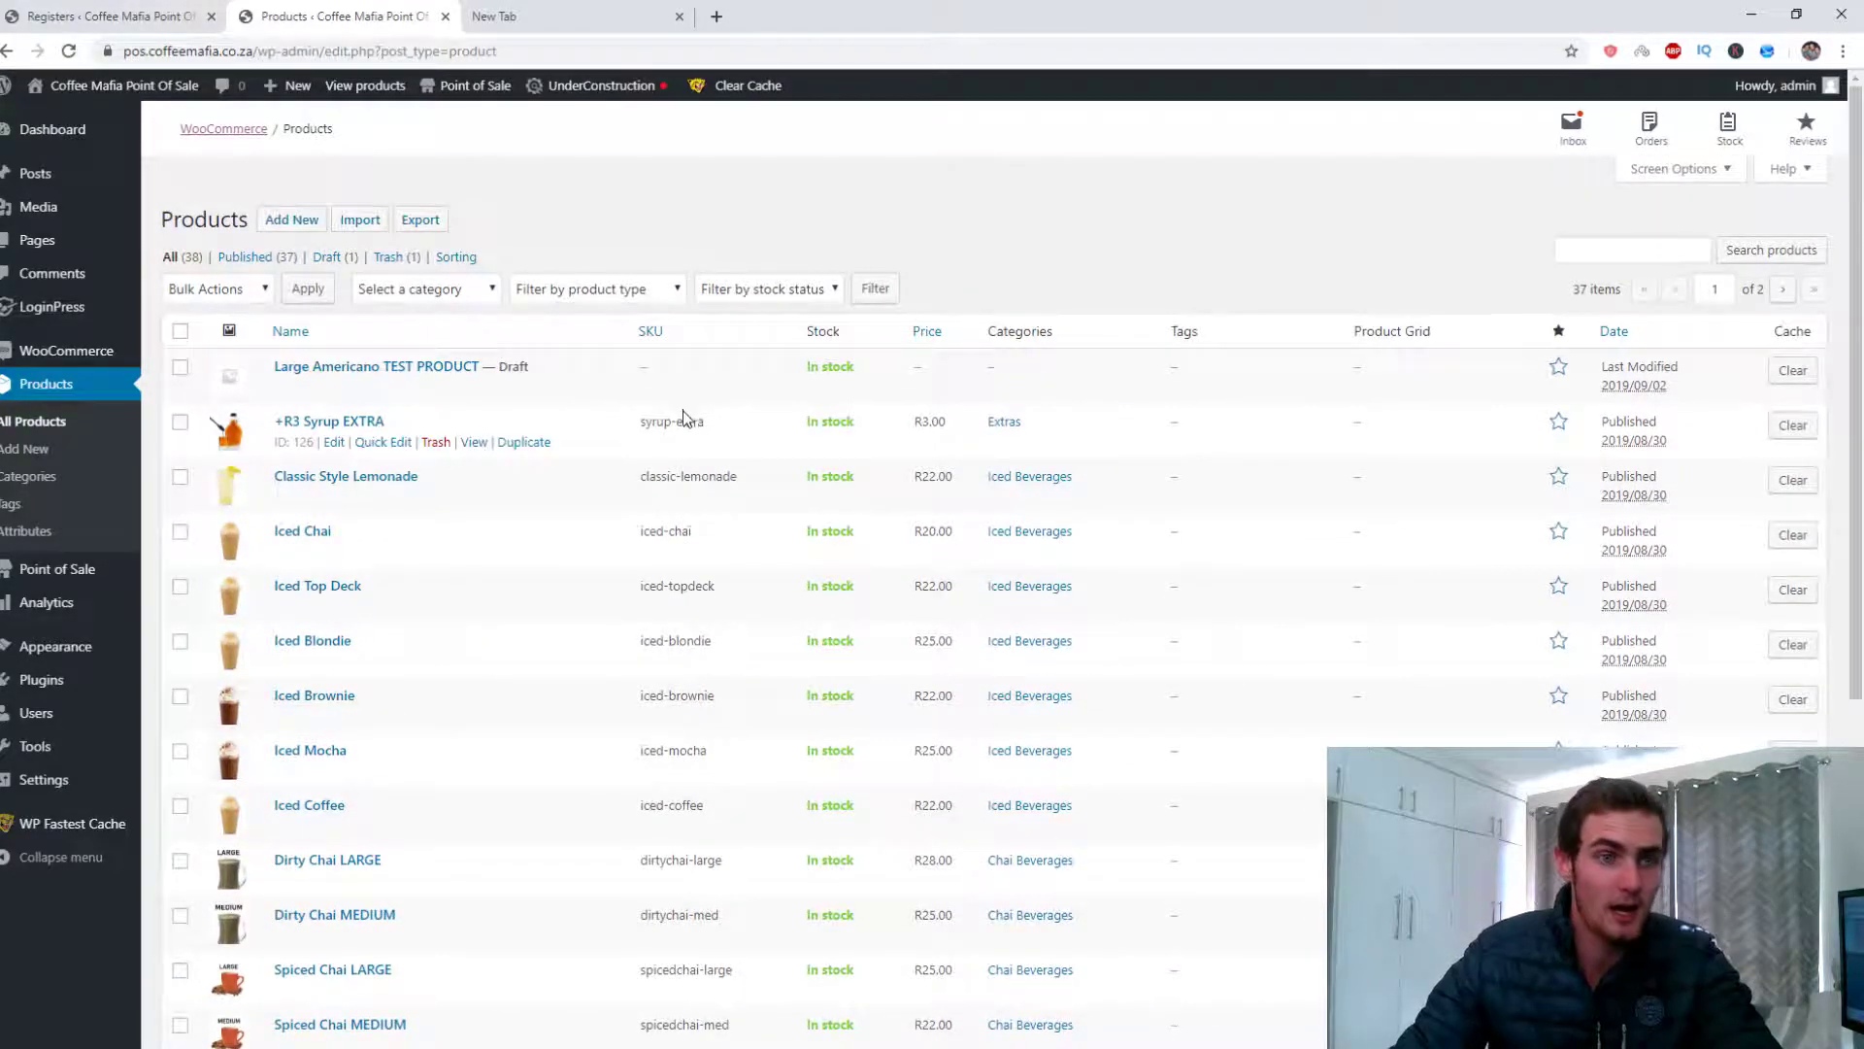
mouse_move(75, 573)
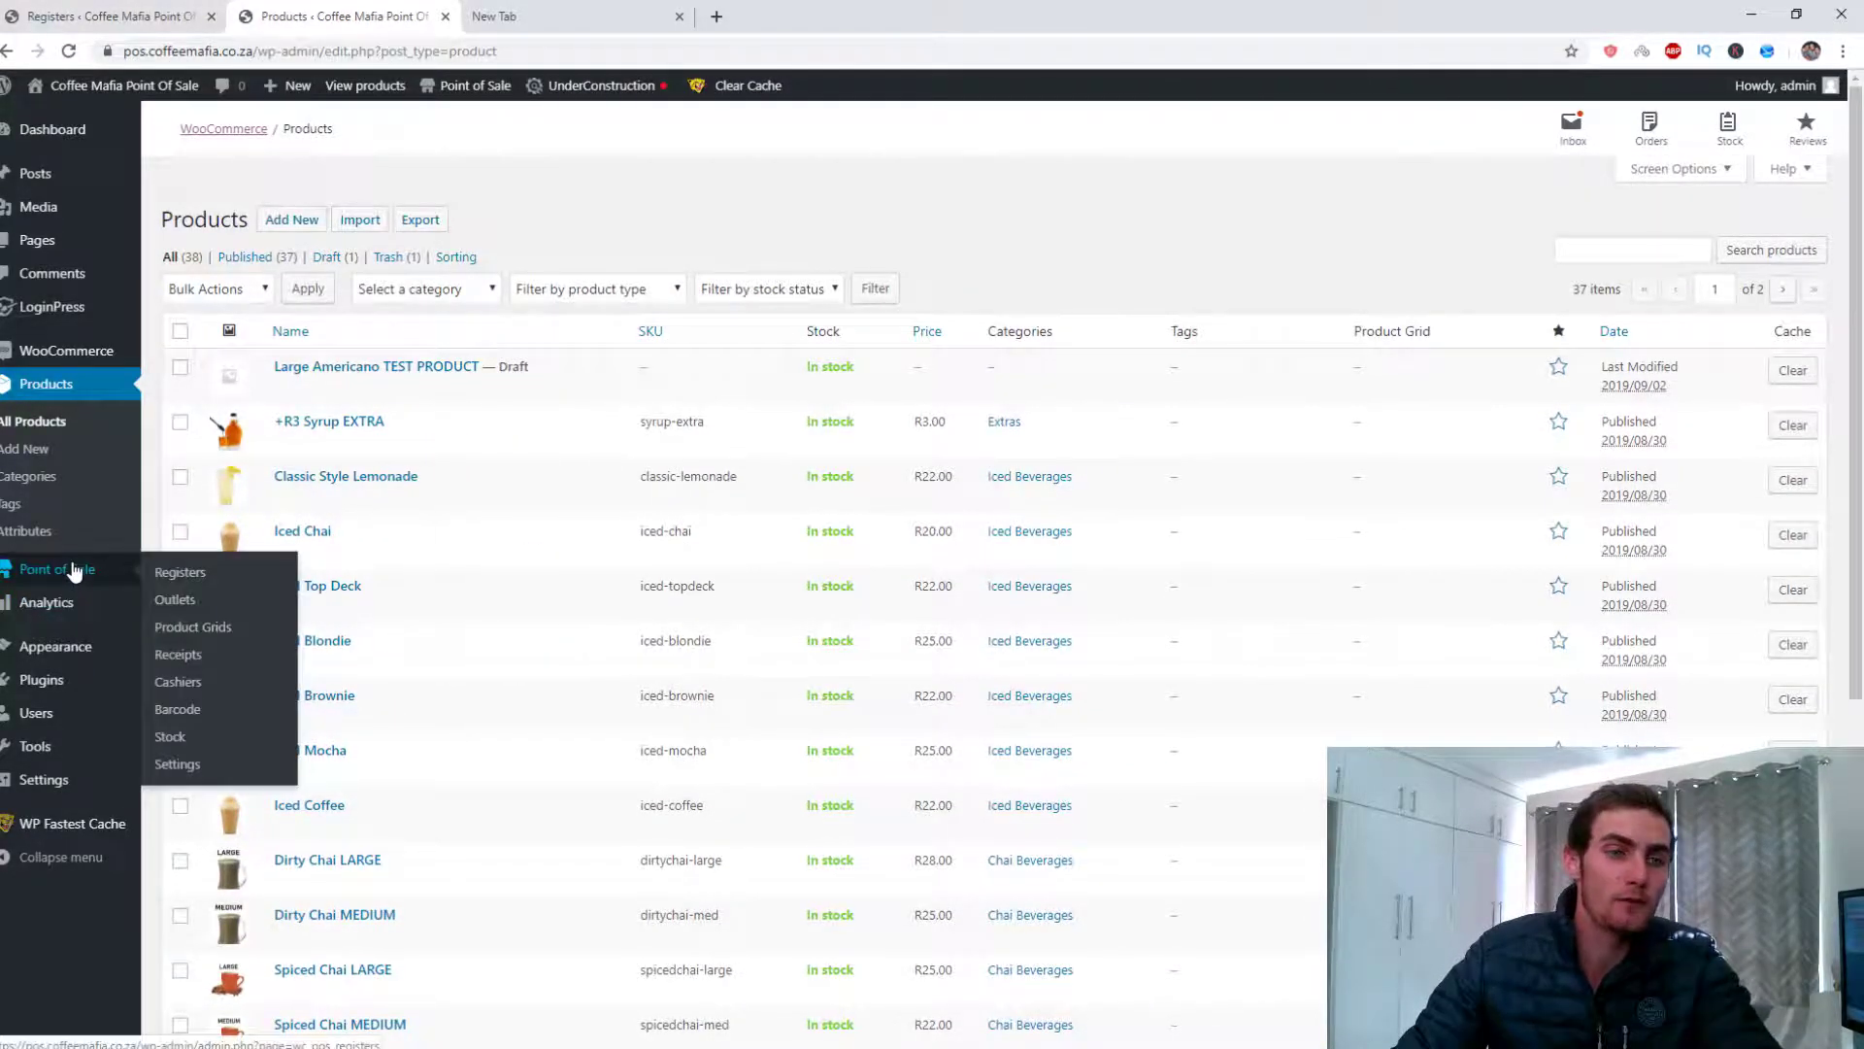
- Enter the Coffee Mafia Newton Park MAIN register from Point of Sale > Registers, skipping the opening cash prompt
left_click(185, 577)
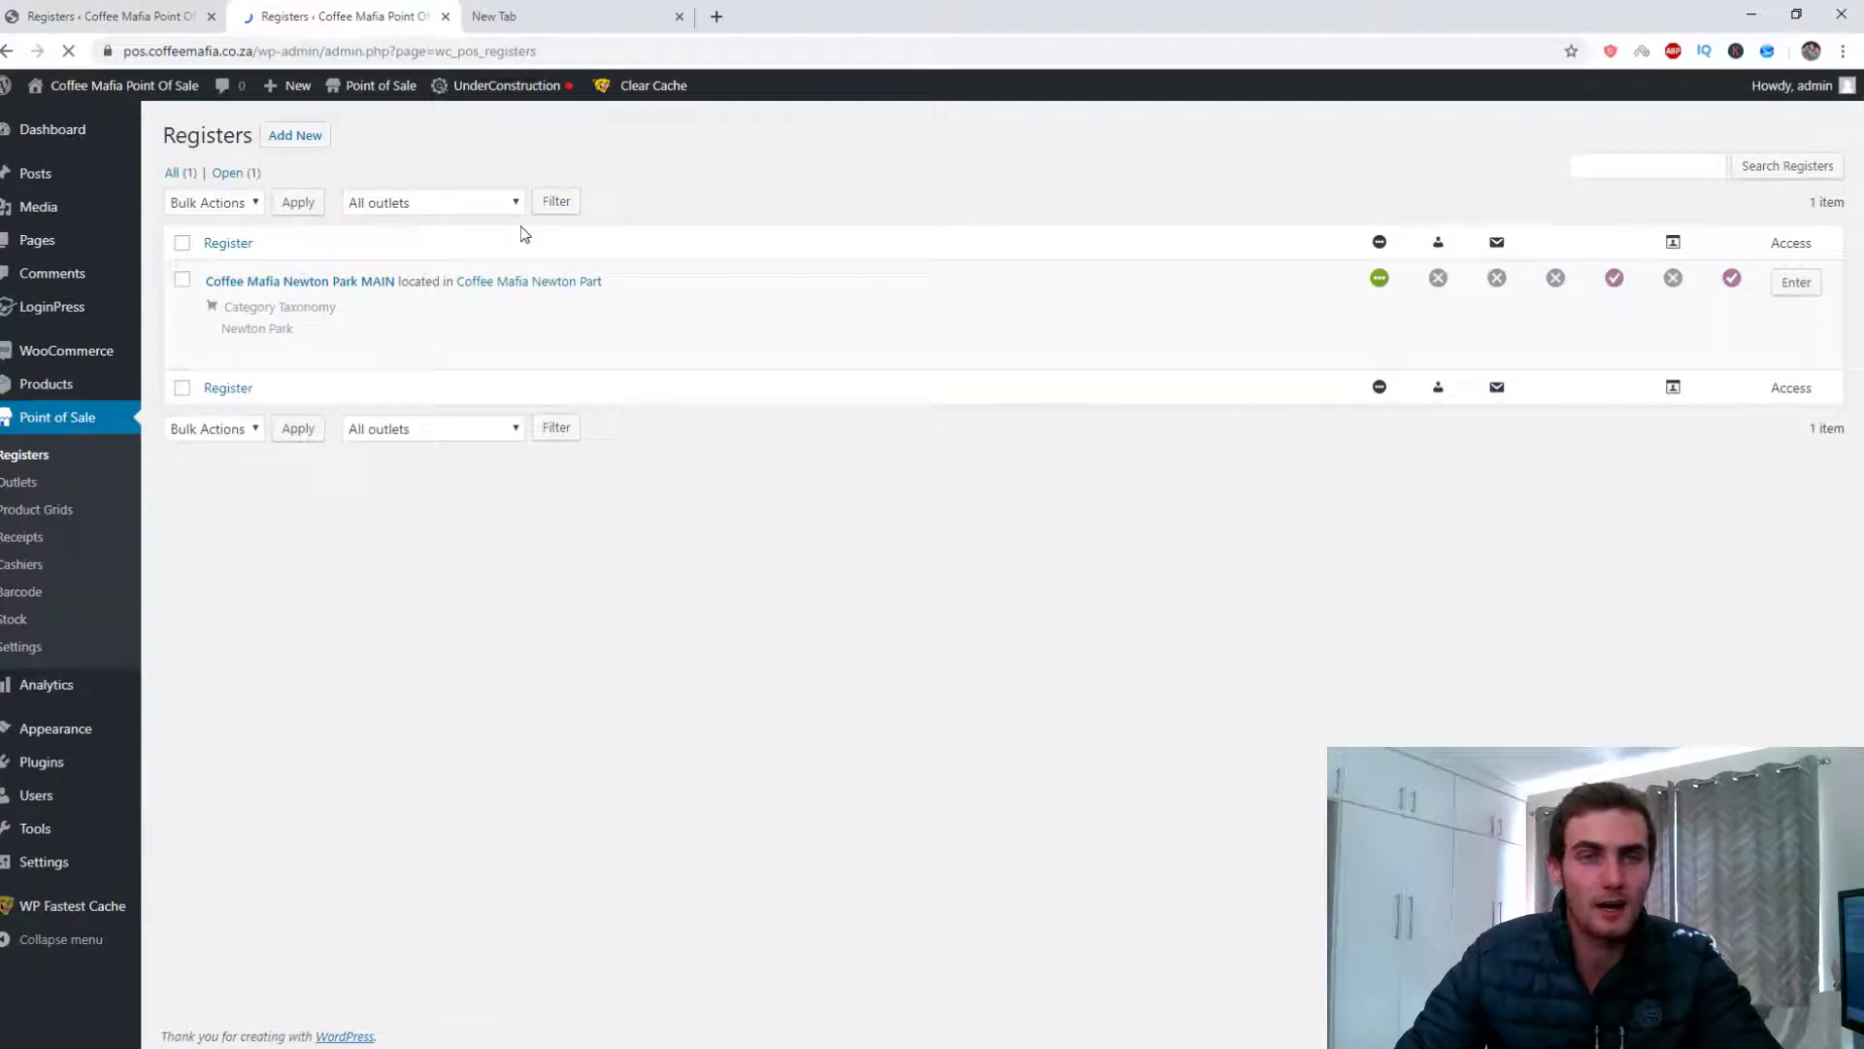
left_click(621, 17)
left_click(678, 16)
left_click(1792, 285)
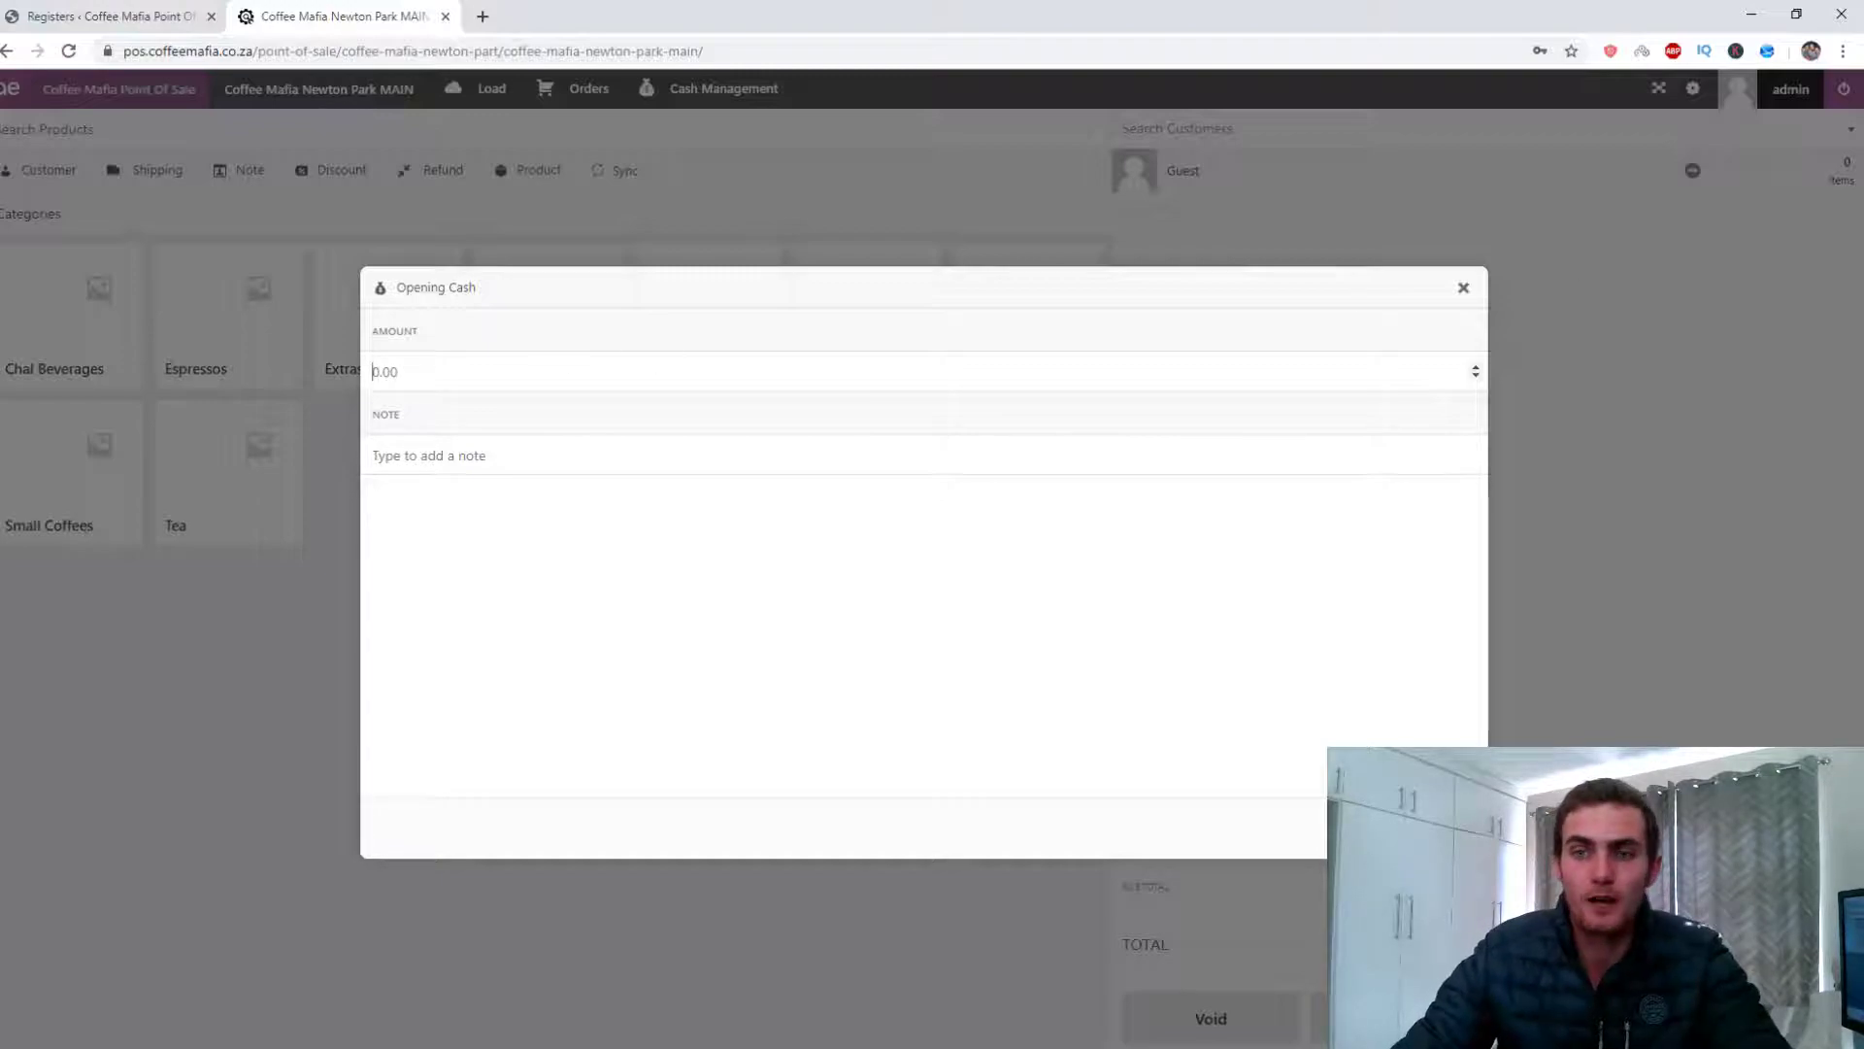
left_click(1463, 290)
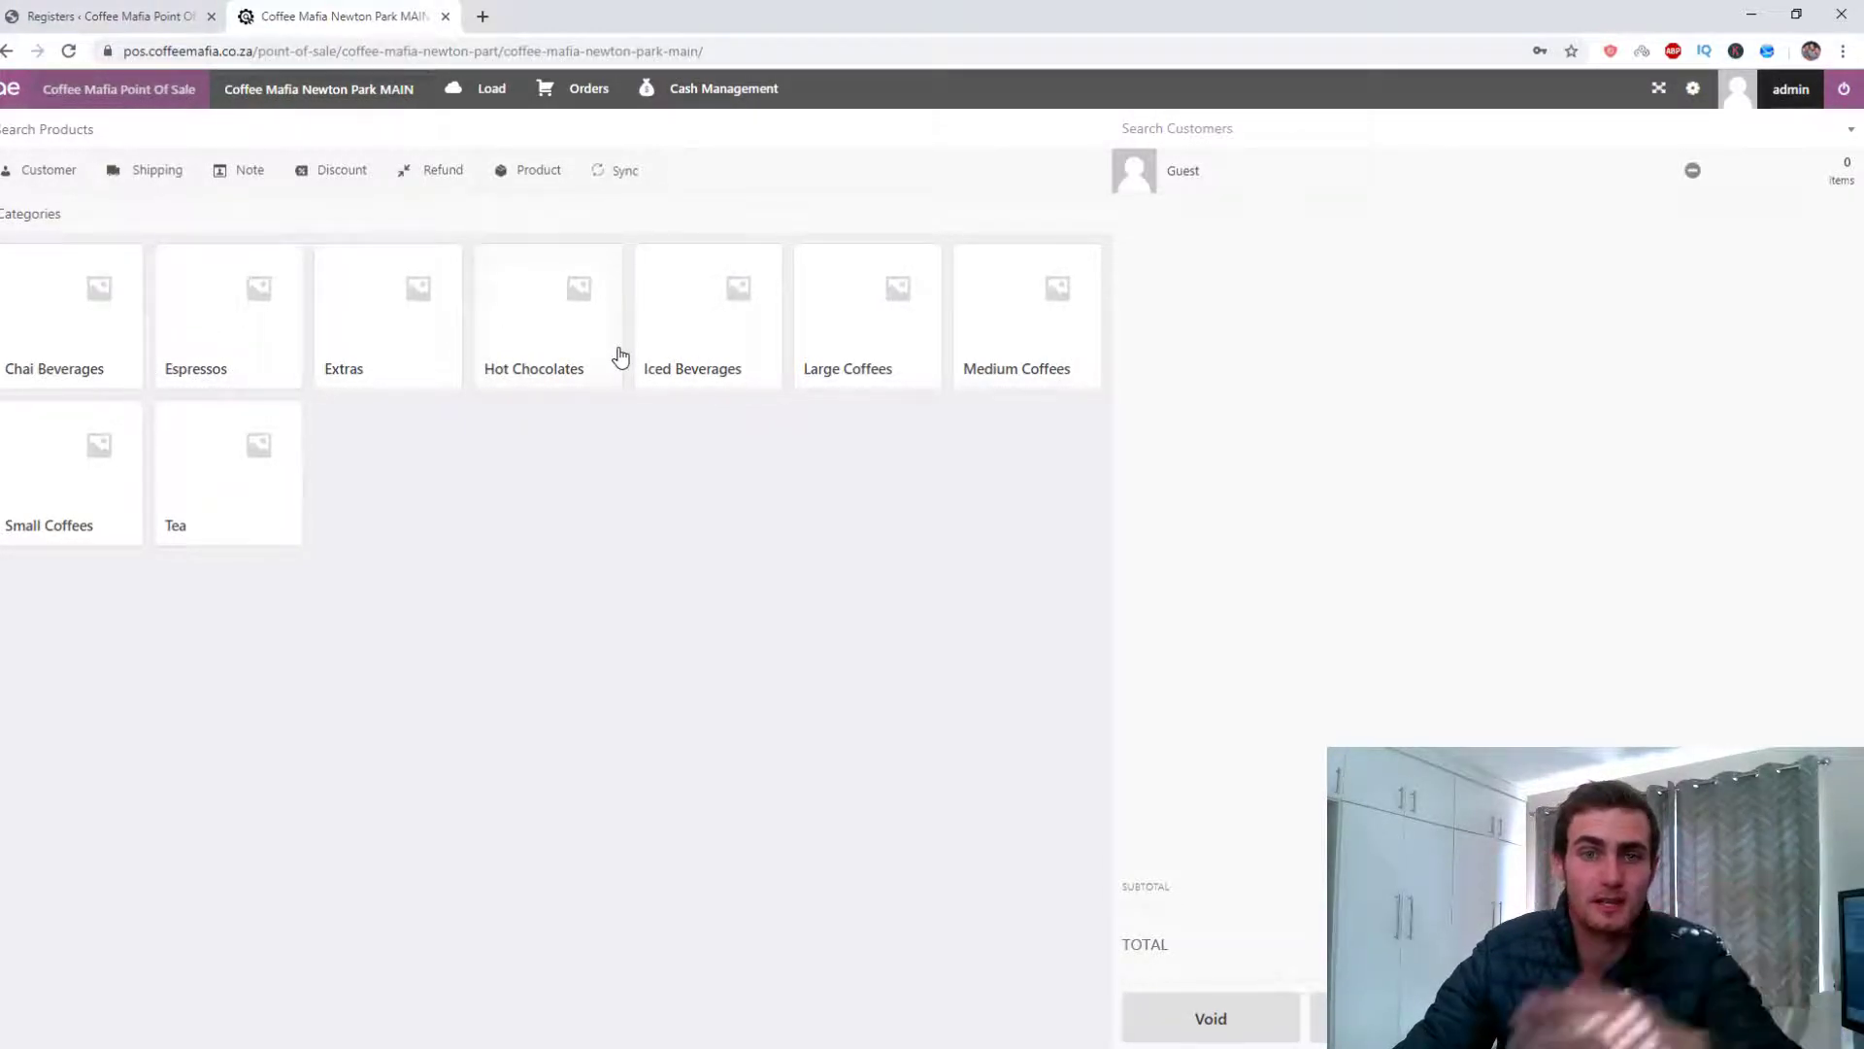
- Add Americano LARGE and Cappuccino LARGE from the Large Coffees category to the cart
left_click(565, 328)
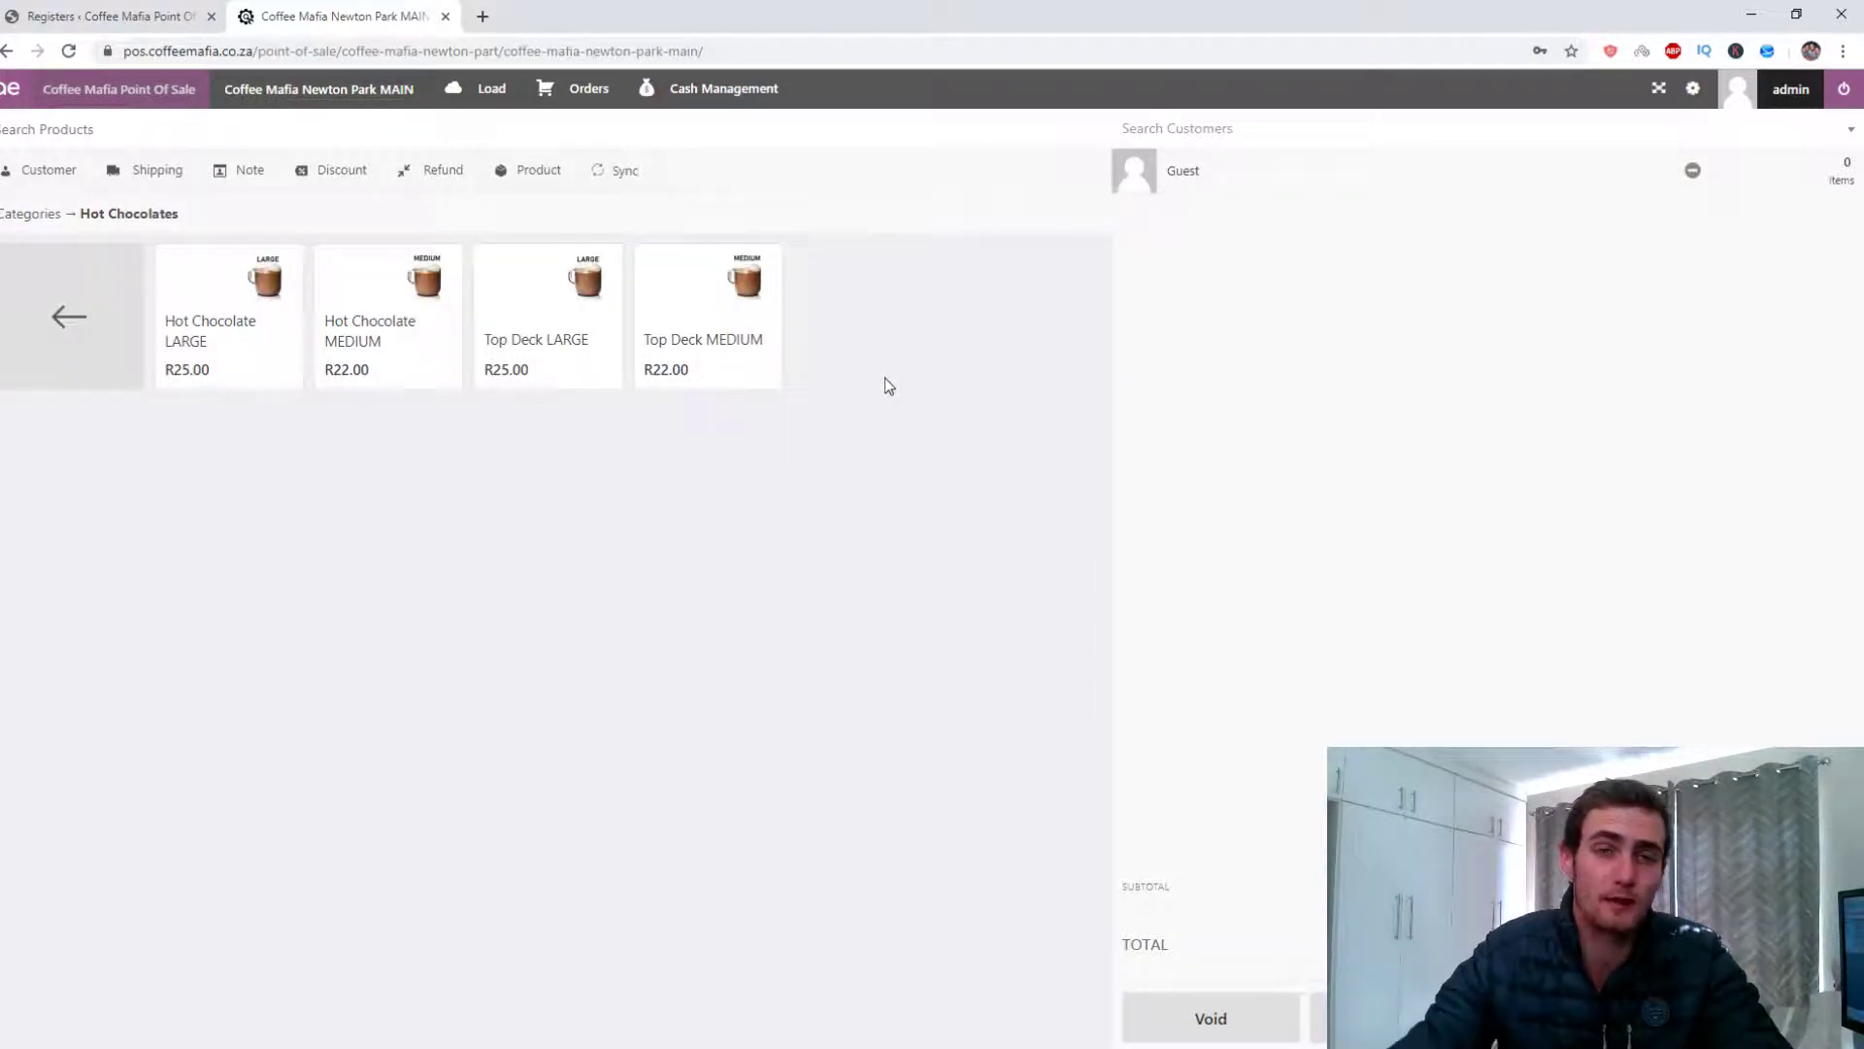
left_click(120, 317)
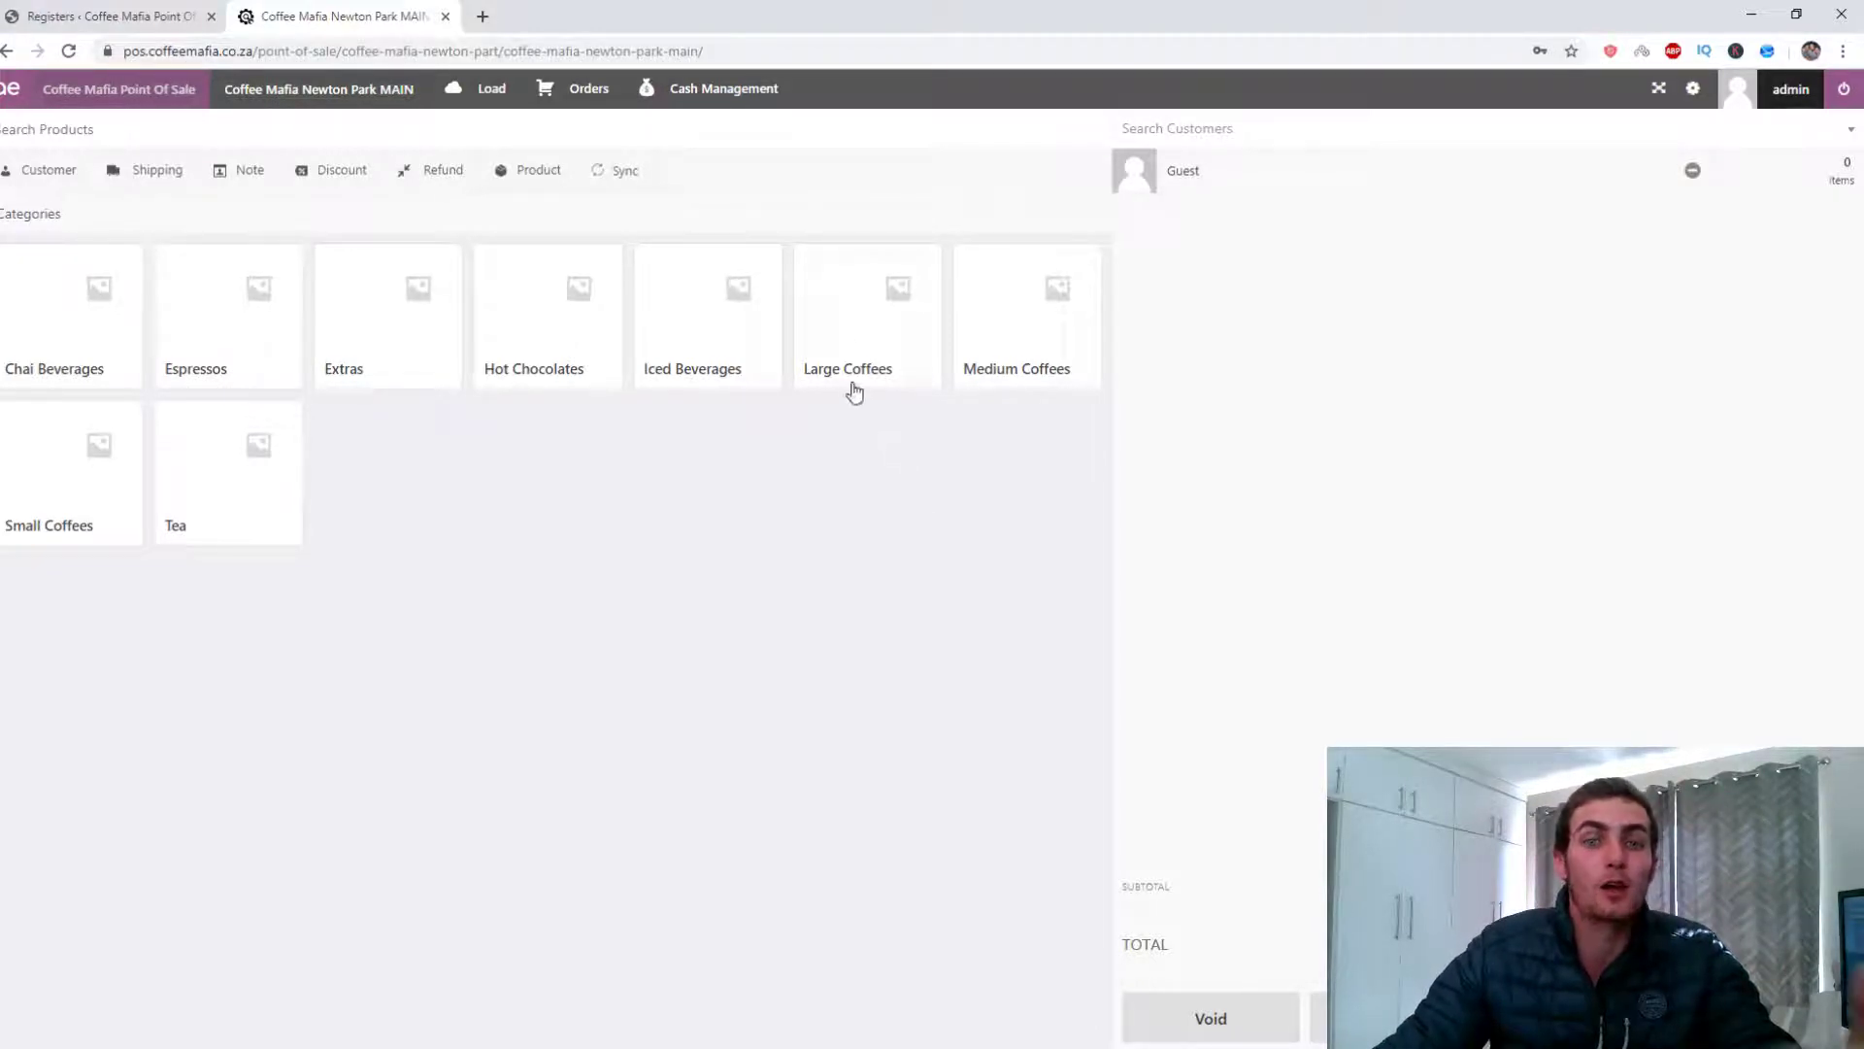
left_click(854, 331)
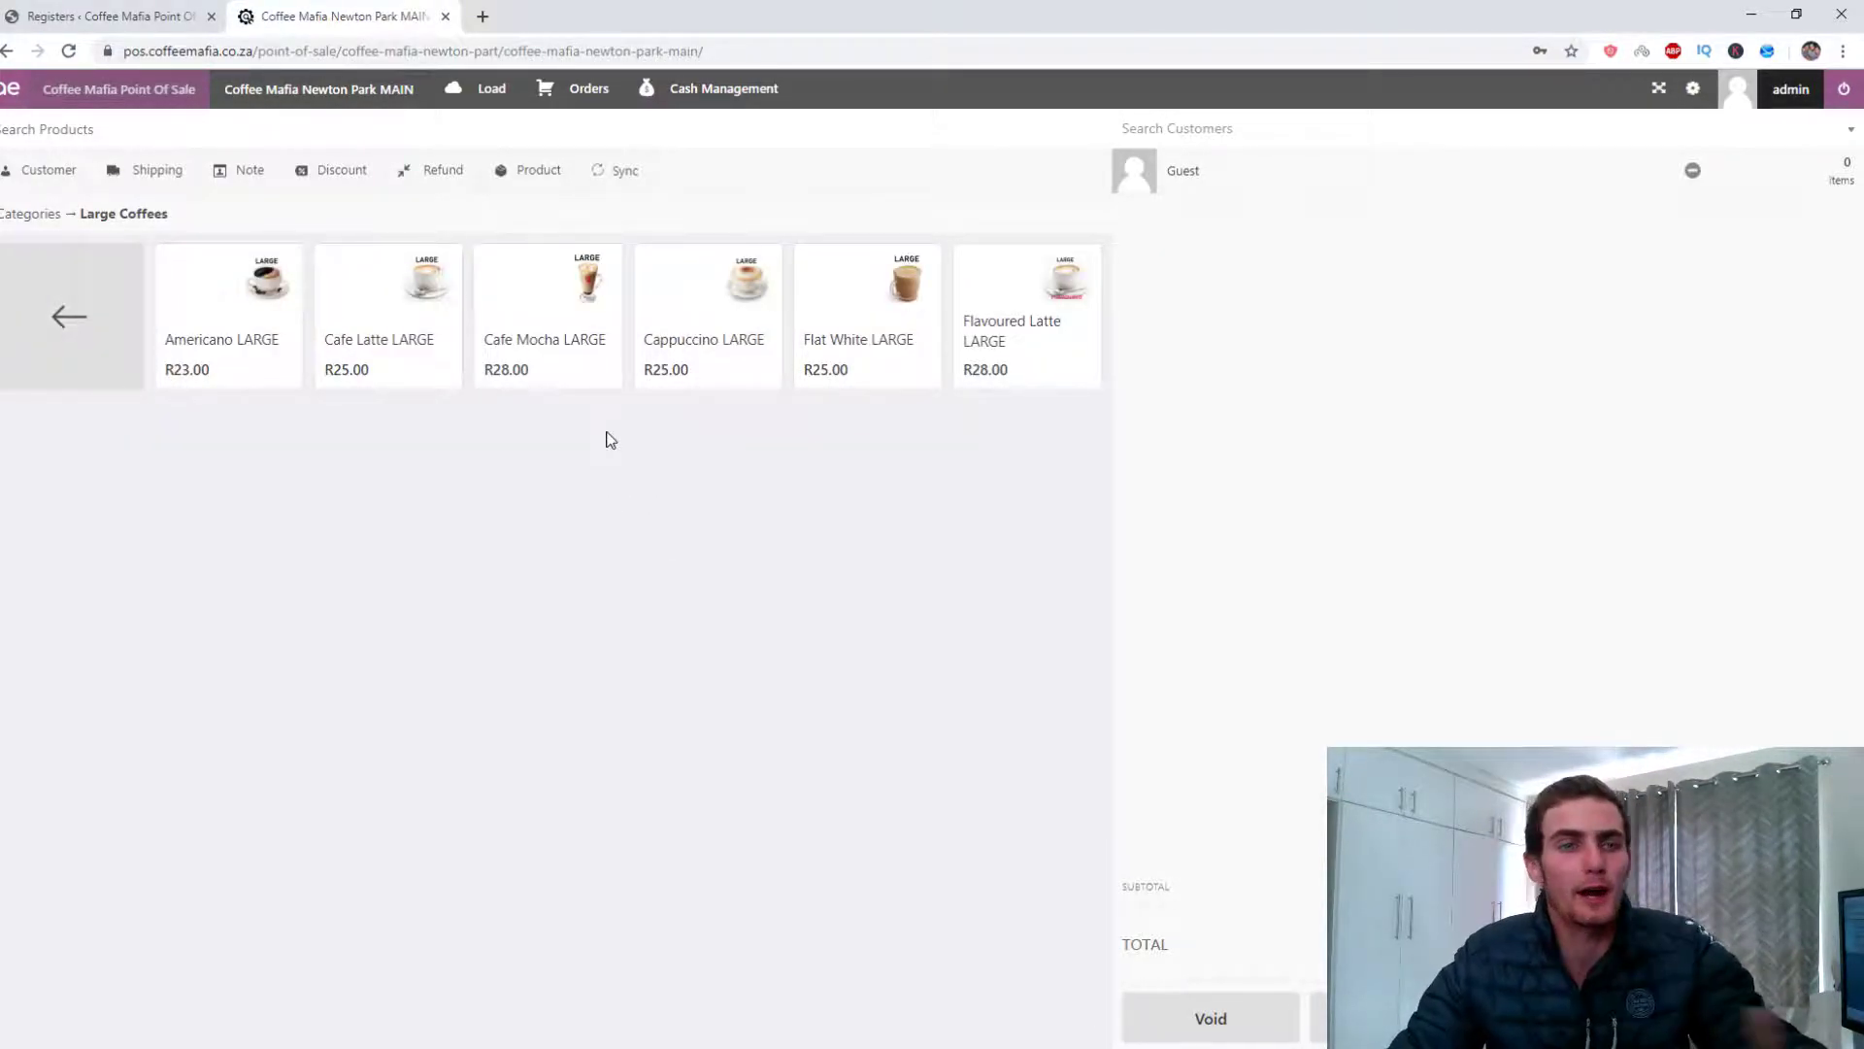
left_click(222, 348)
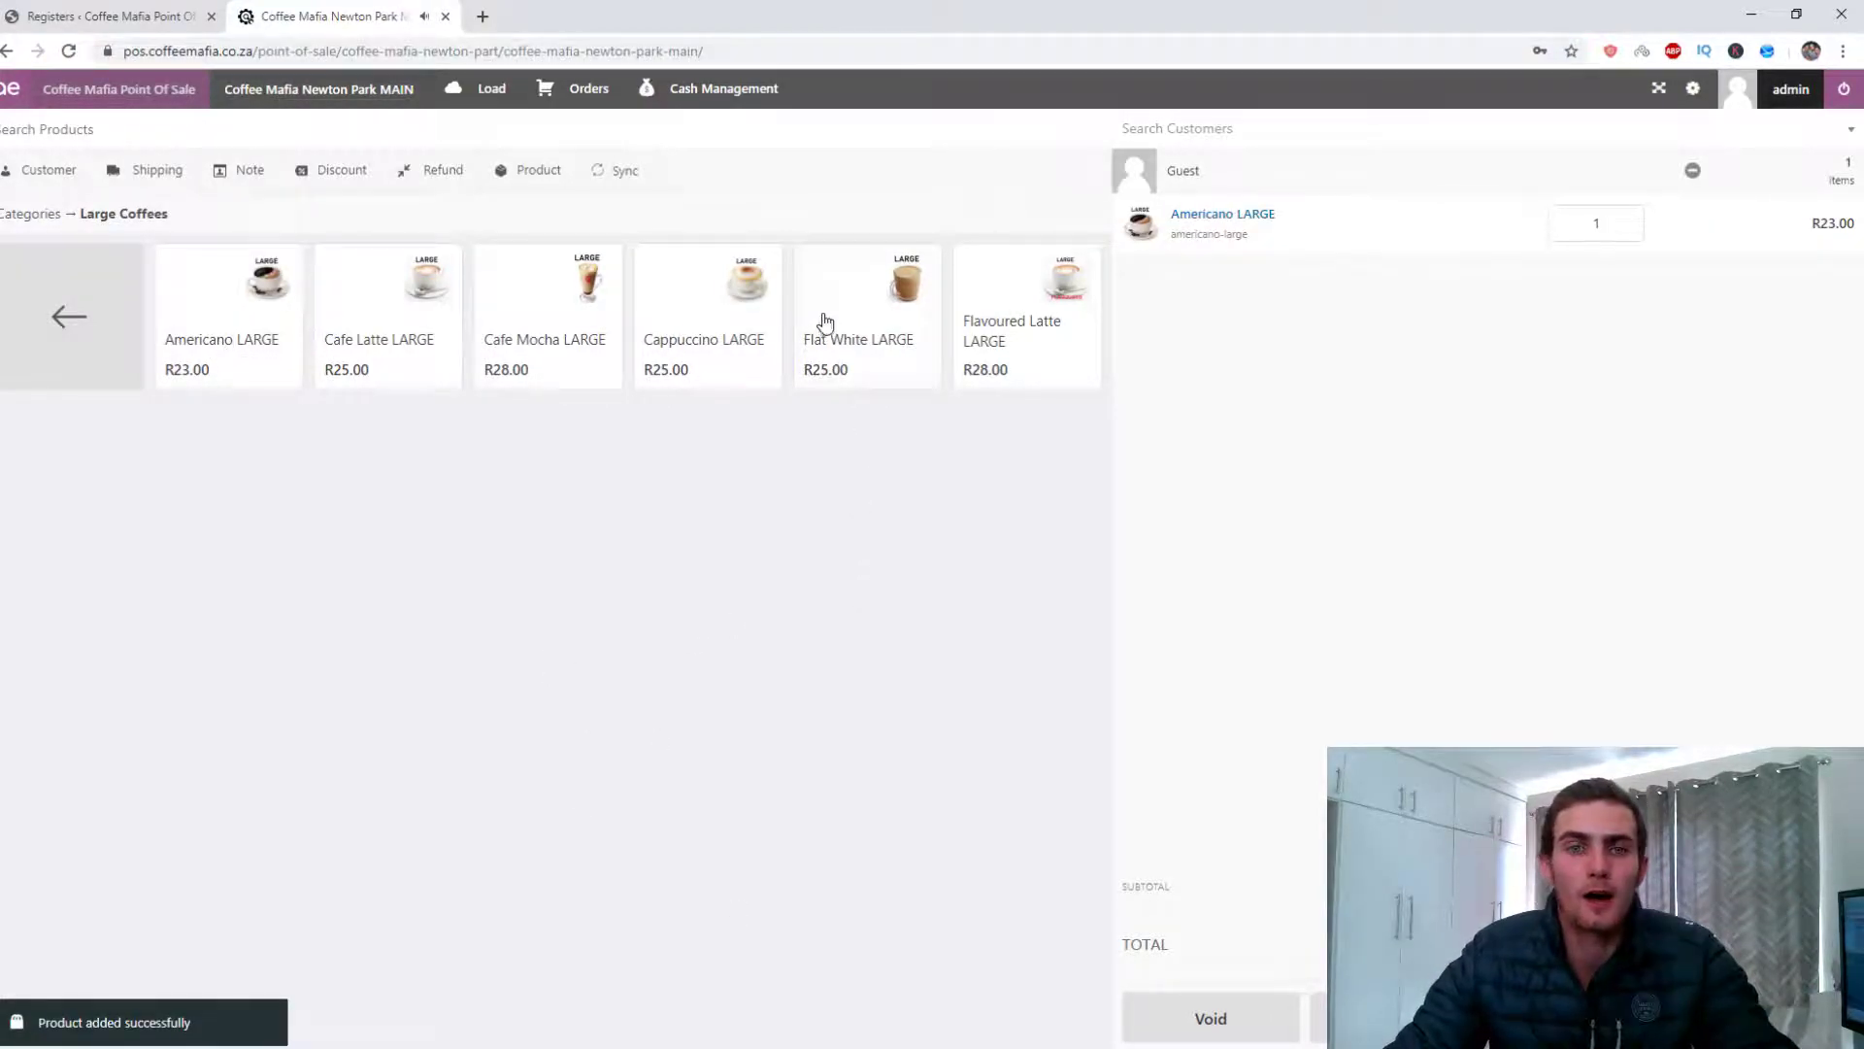
left_click(742, 282)
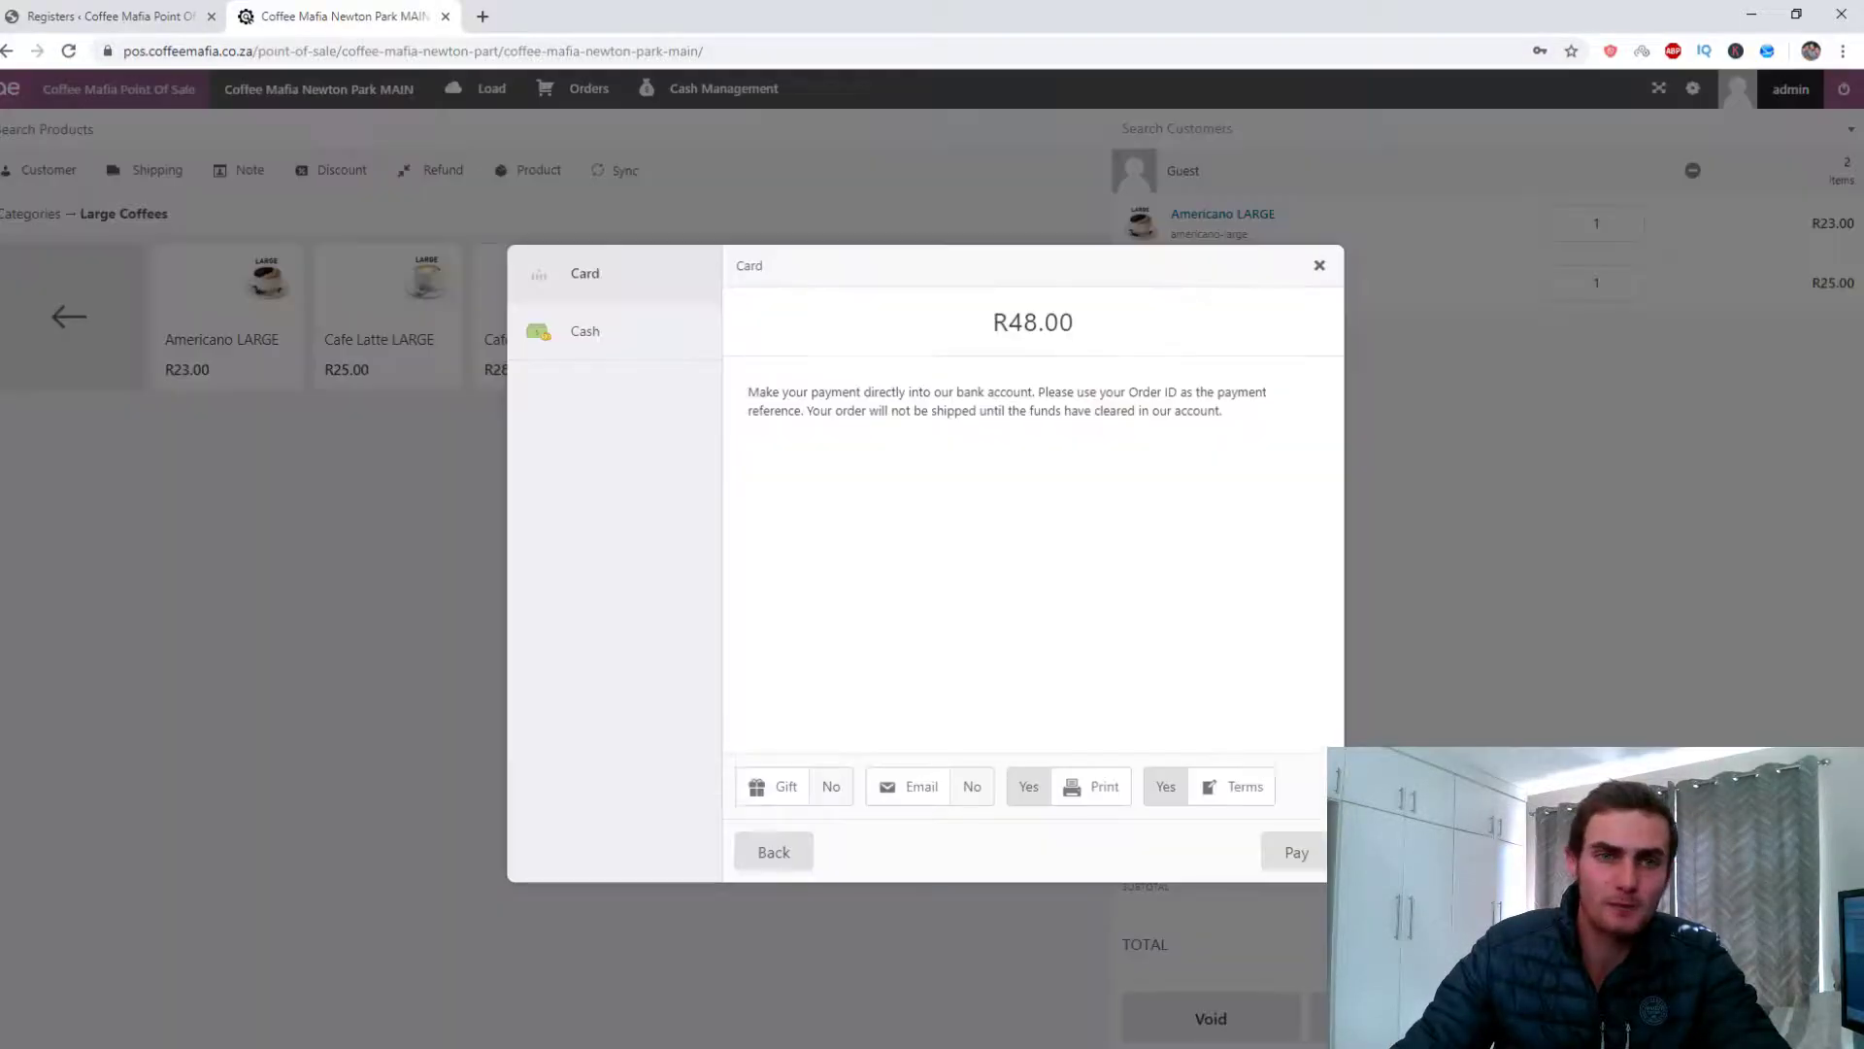
- Settle the R48.00 order with cash, trying quick tender amounts and toggling the Email and Gift options
left_click(582, 331)
left_click(615, 279)
left_click(615, 331)
left_click(601, 348)
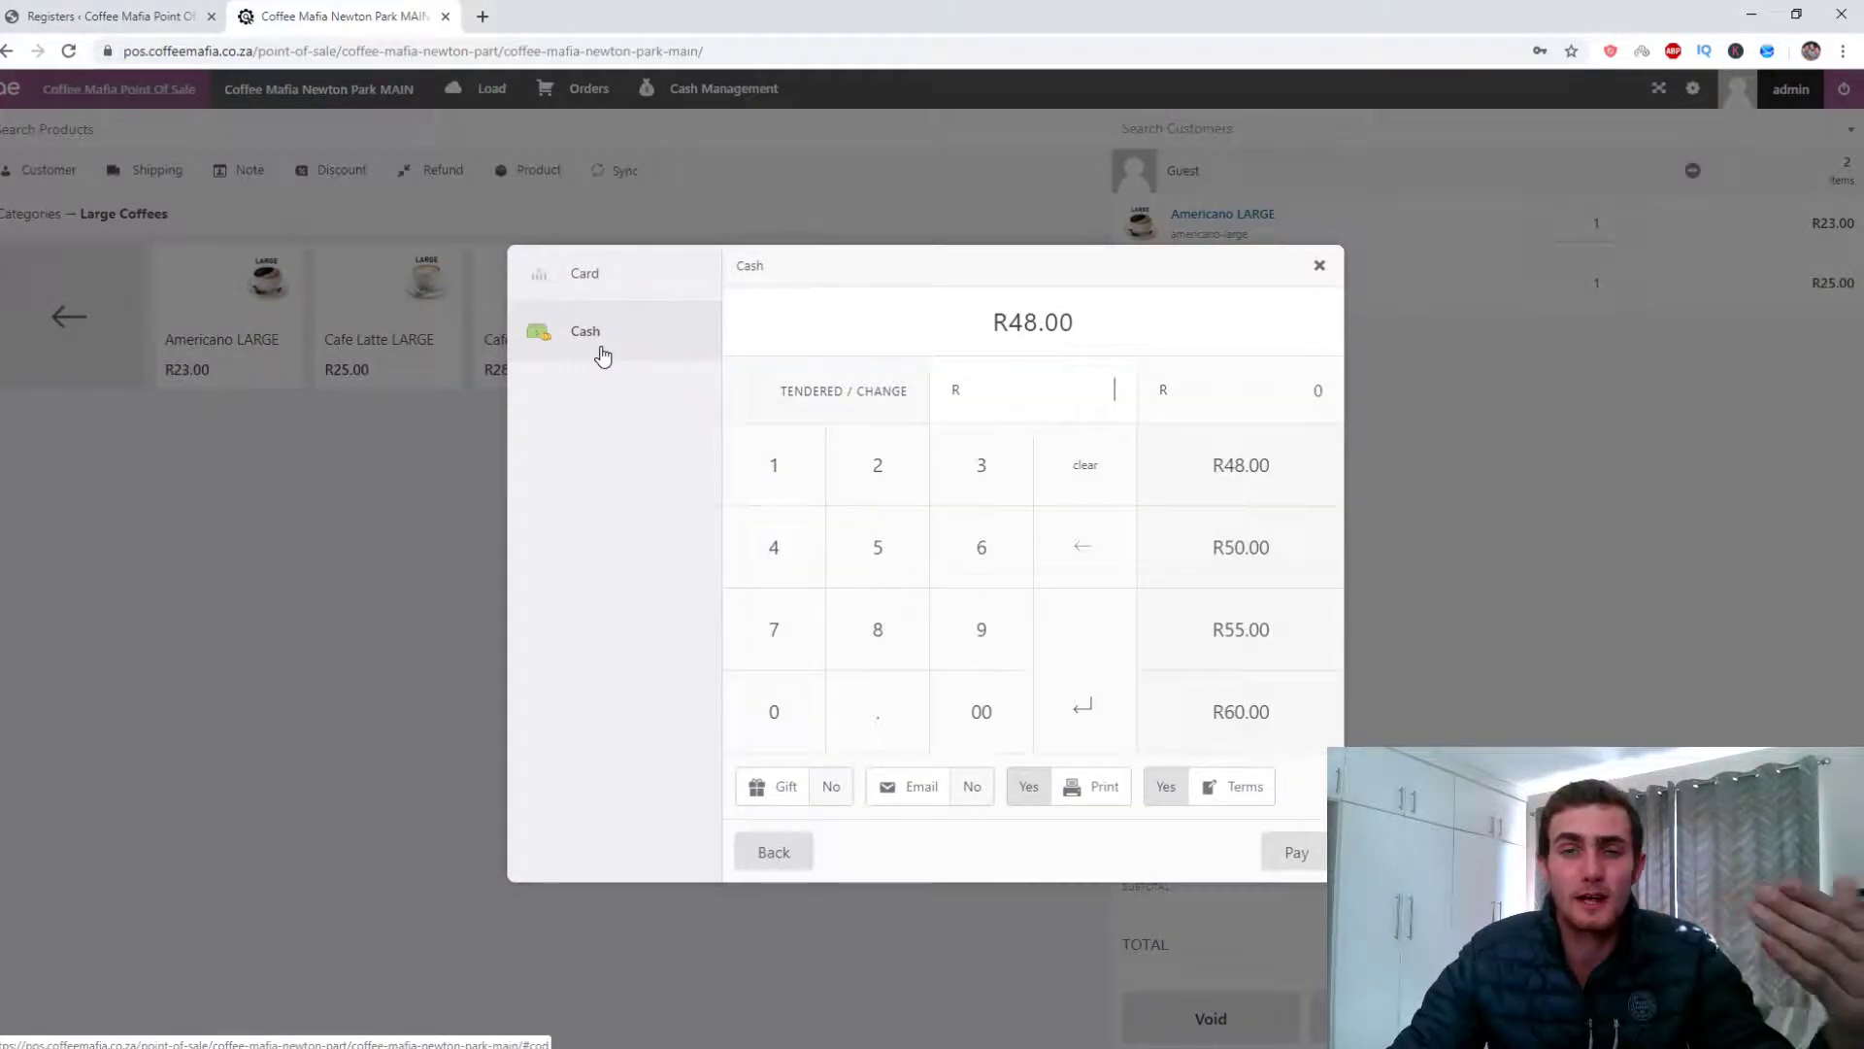
left_click(1262, 566)
left_click(1261, 693)
left_click(1258, 641)
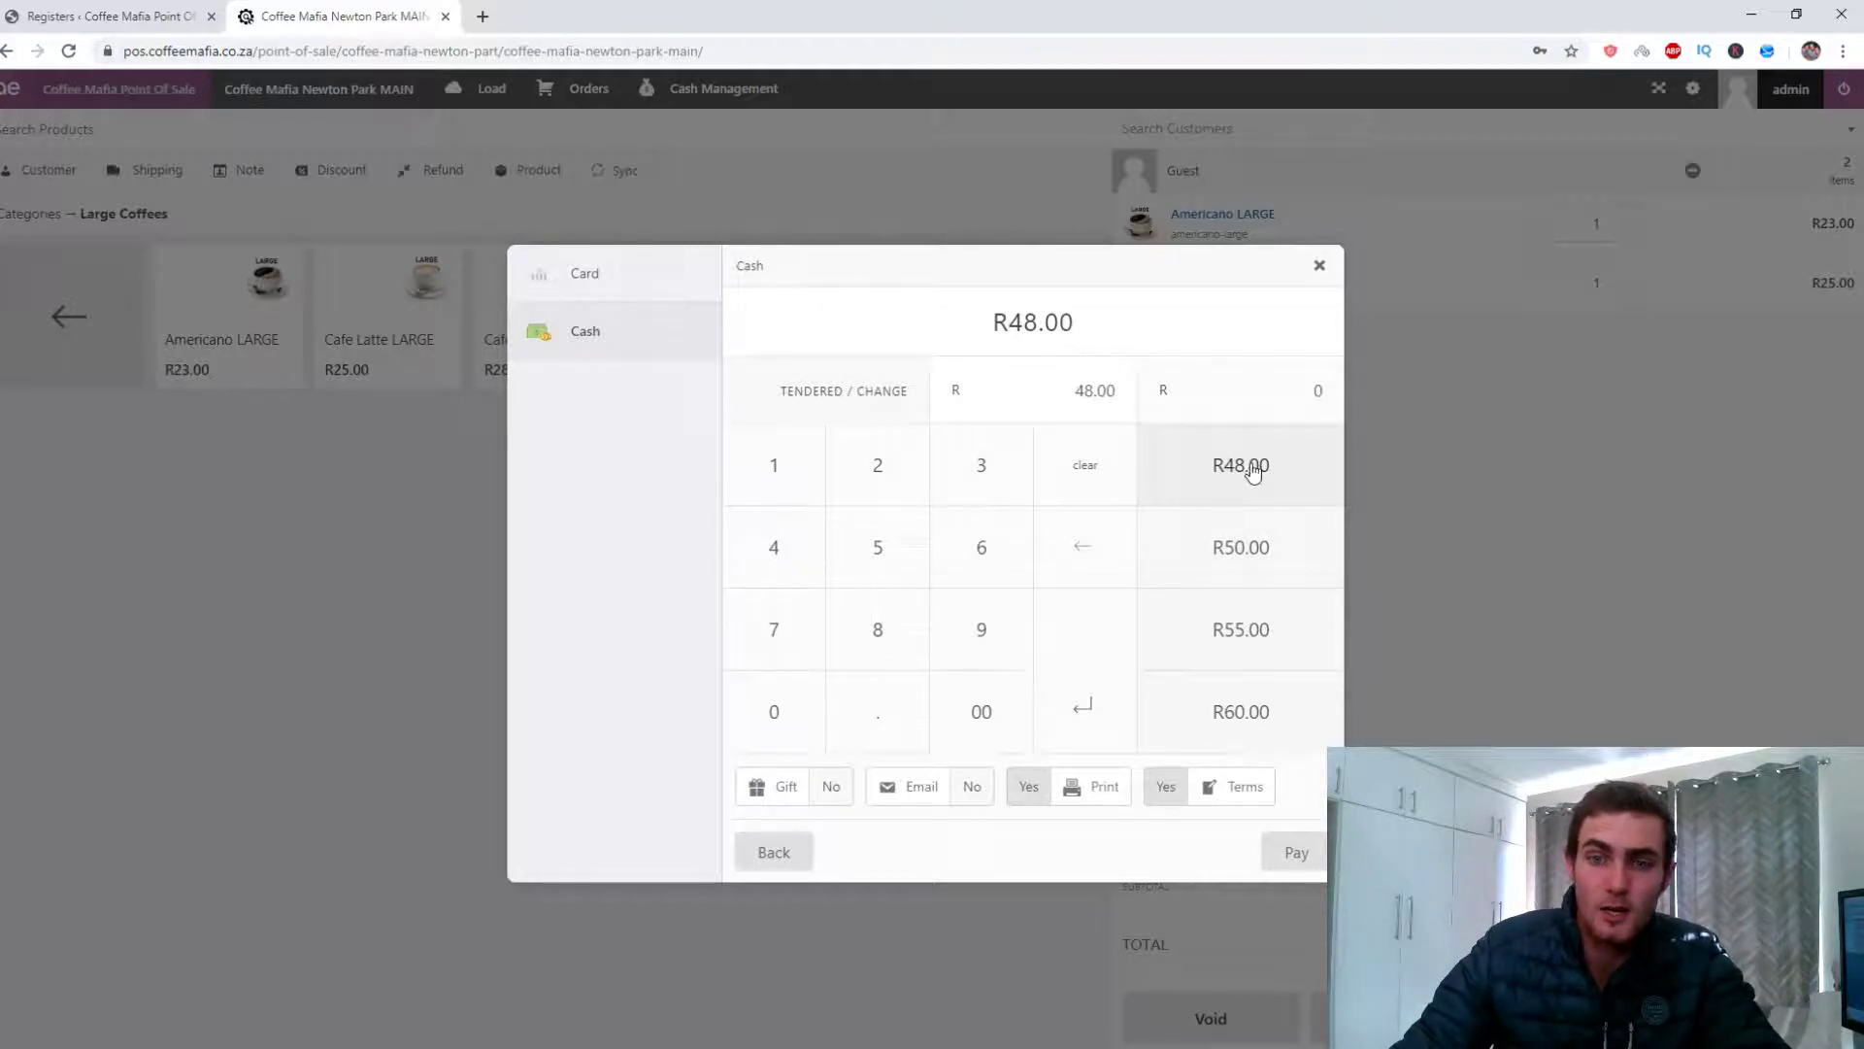
left_click(974, 789)
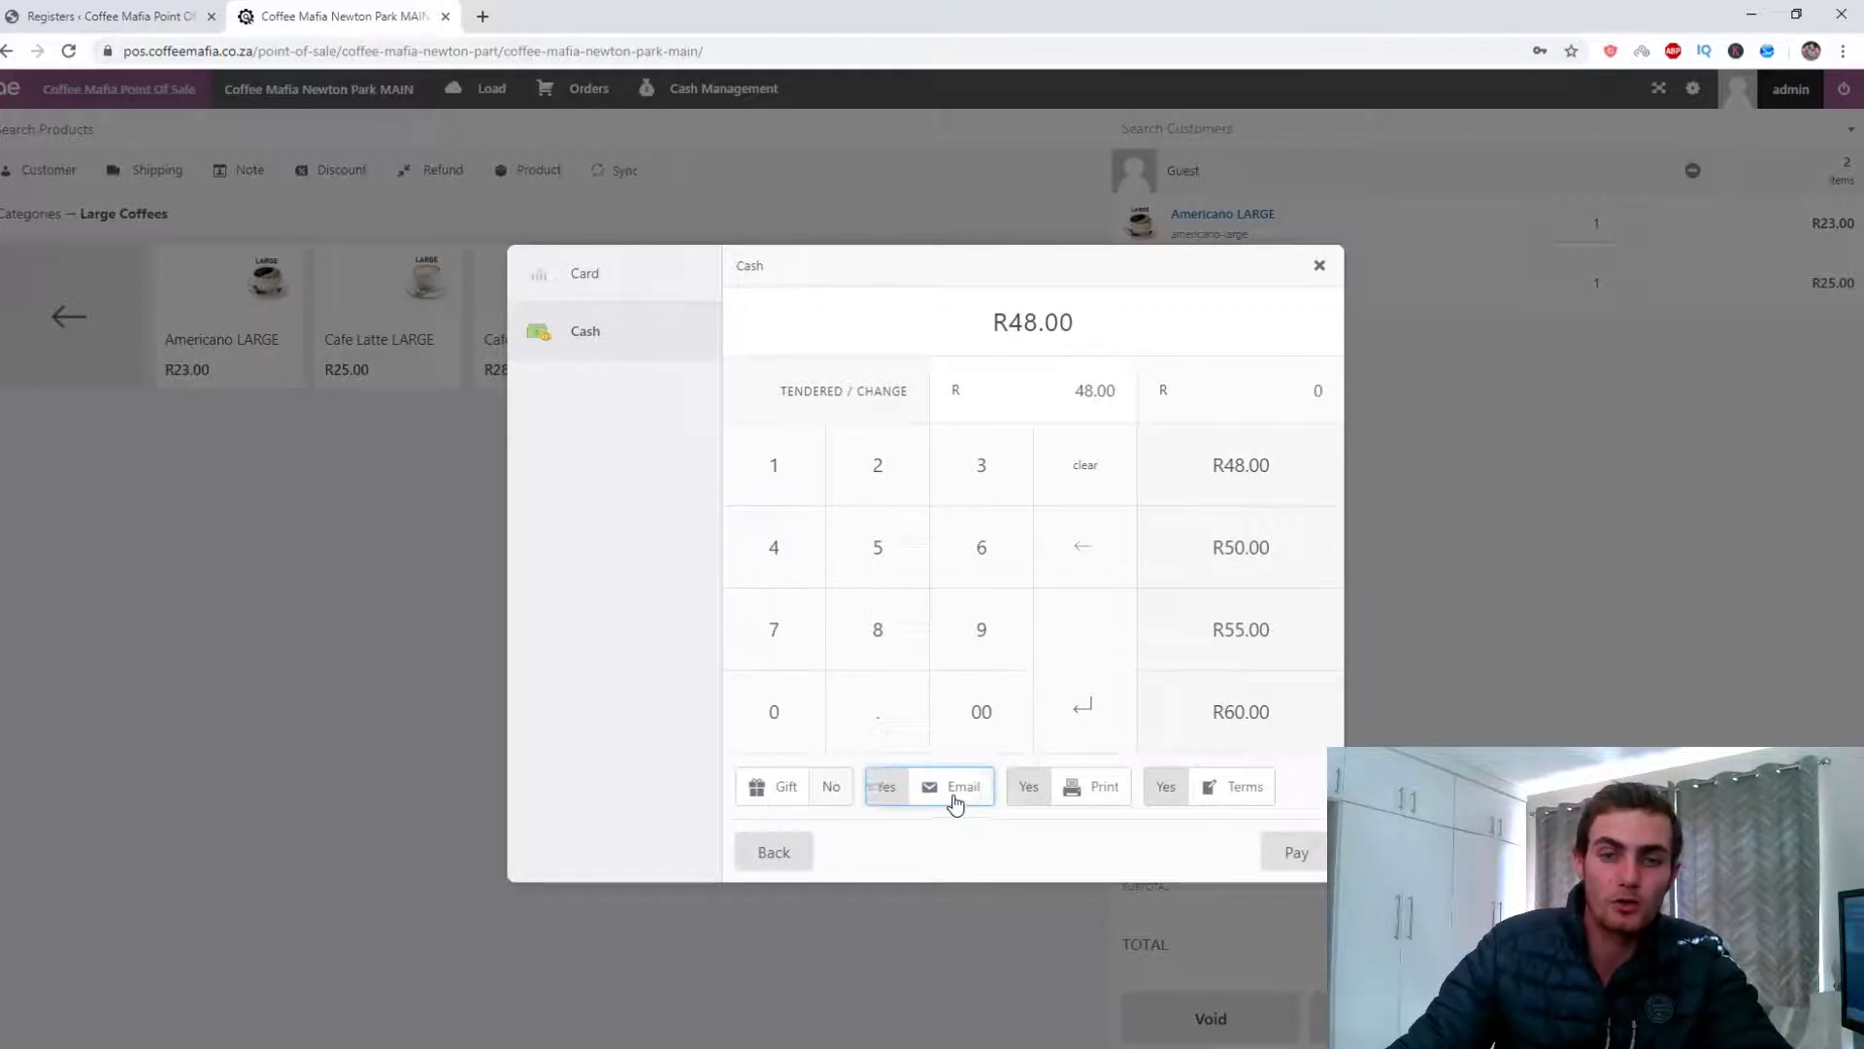
left_click(831, 790)
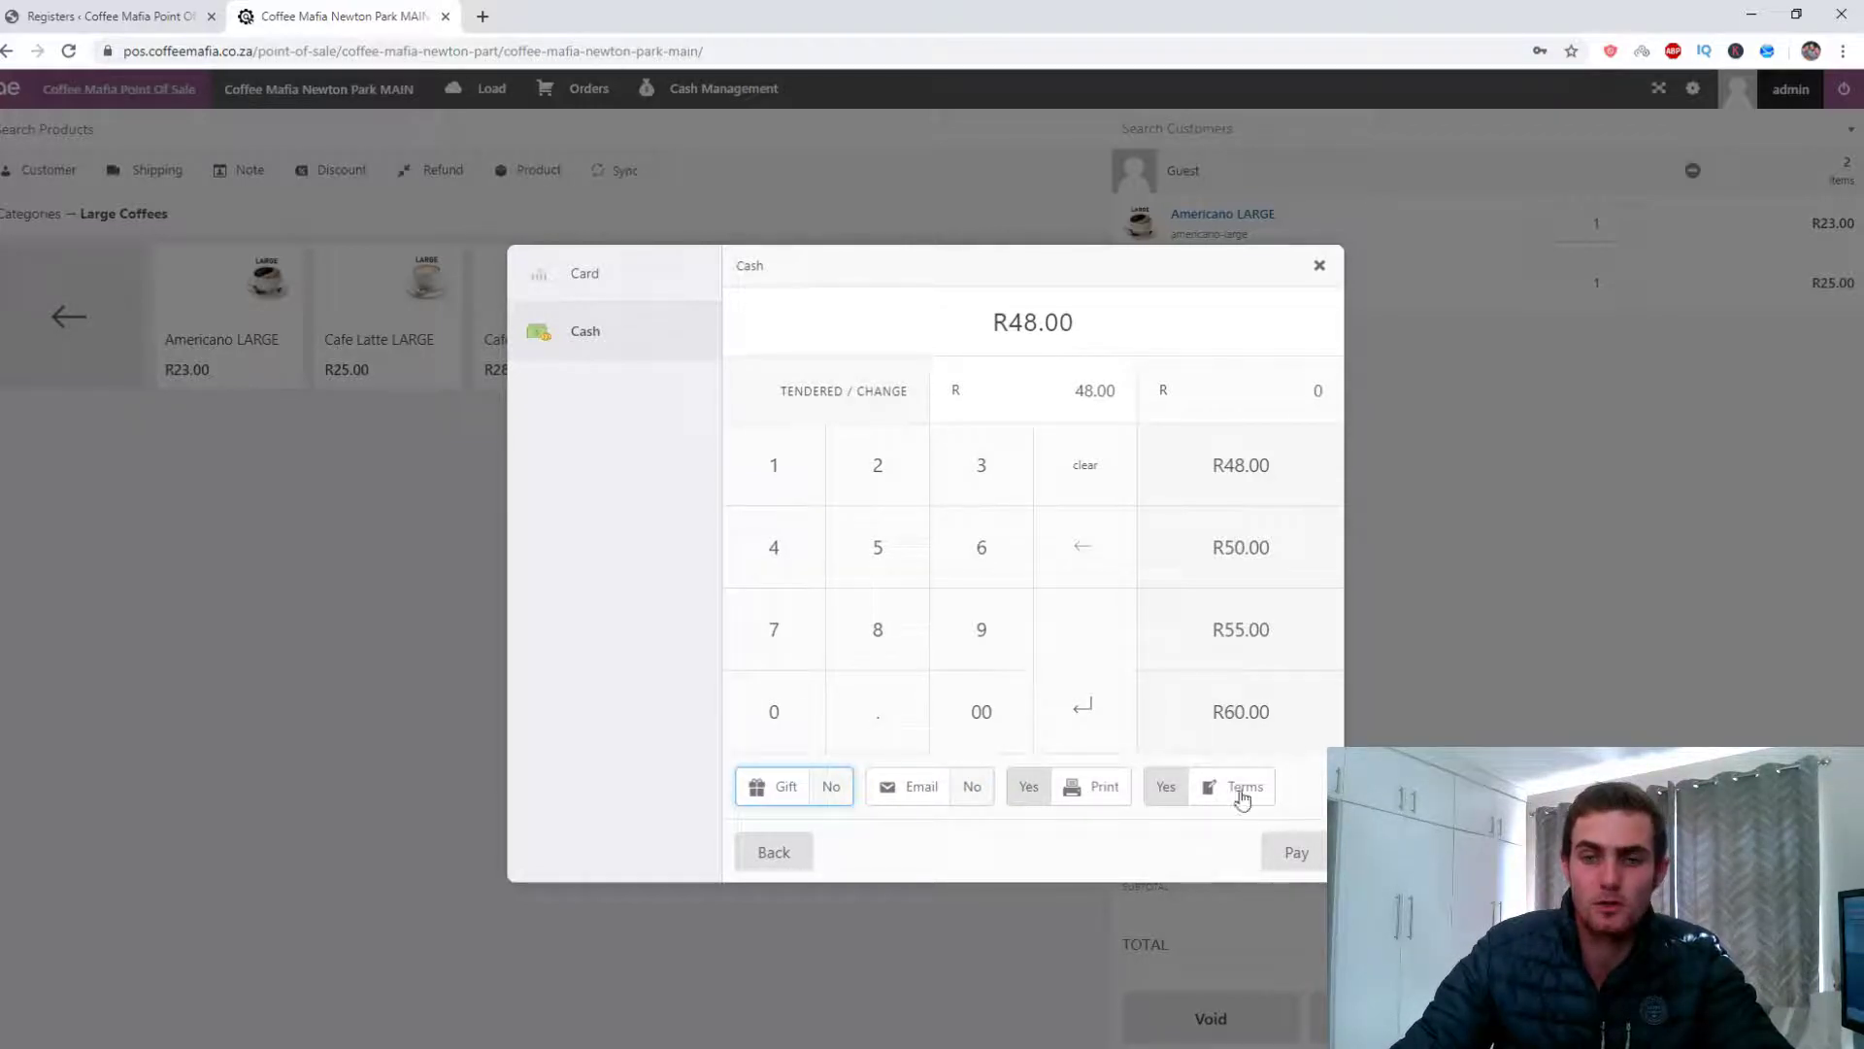
left_click(1285, 852)
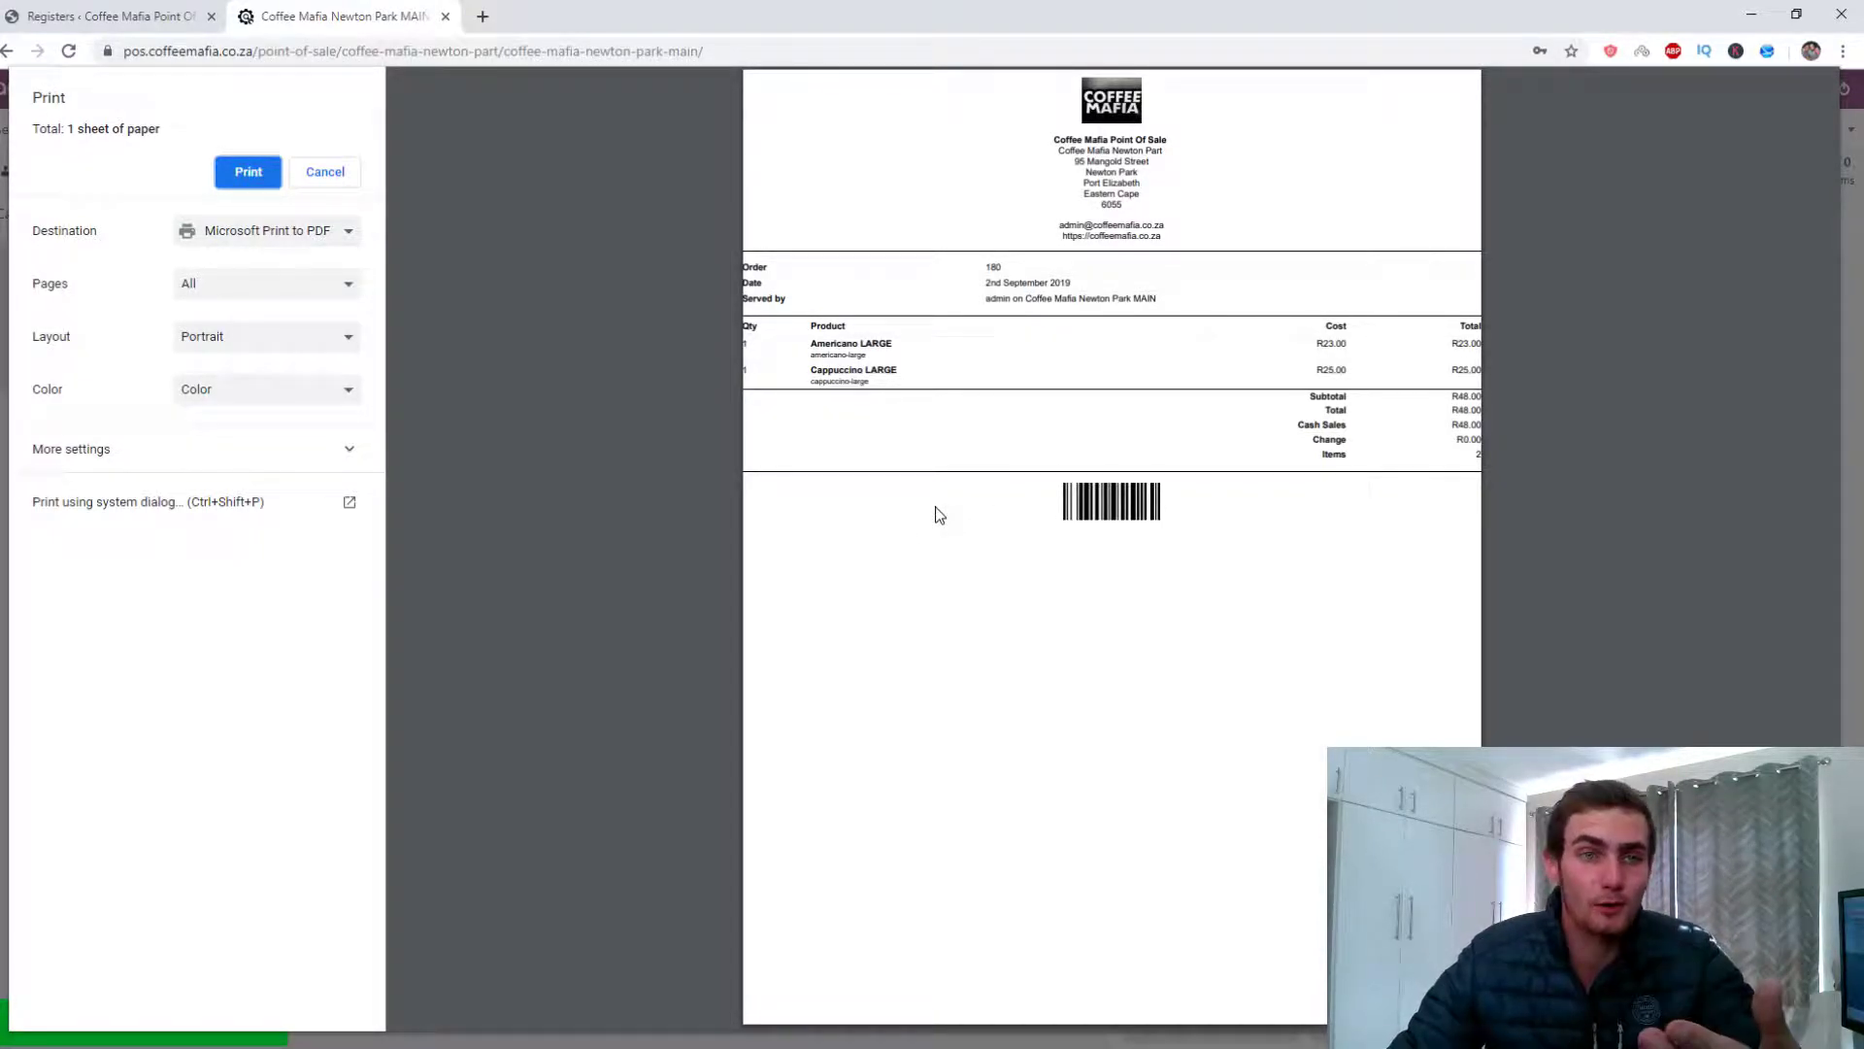
- Cancel printing the receipt and open the WooCommerce Orders list in a new tab
left_click(215, 235)
left_click(233, 256)
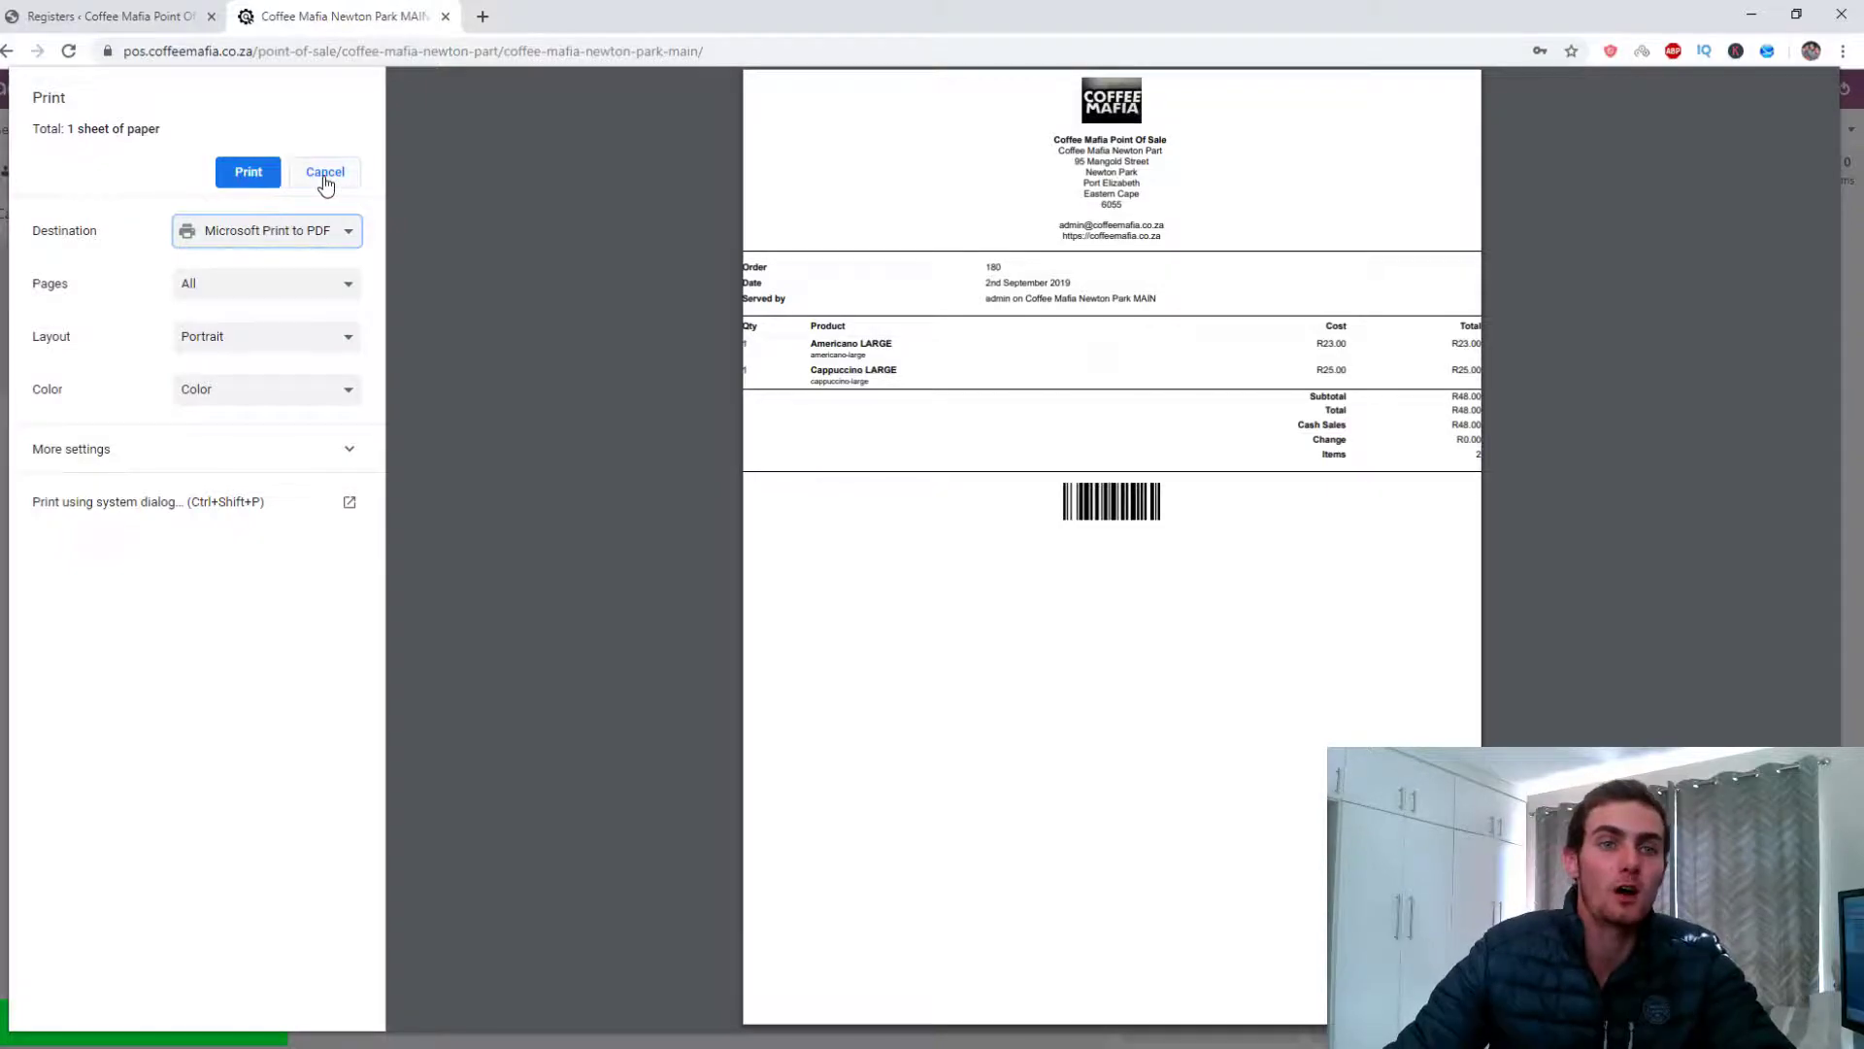
left_click(325, 173)
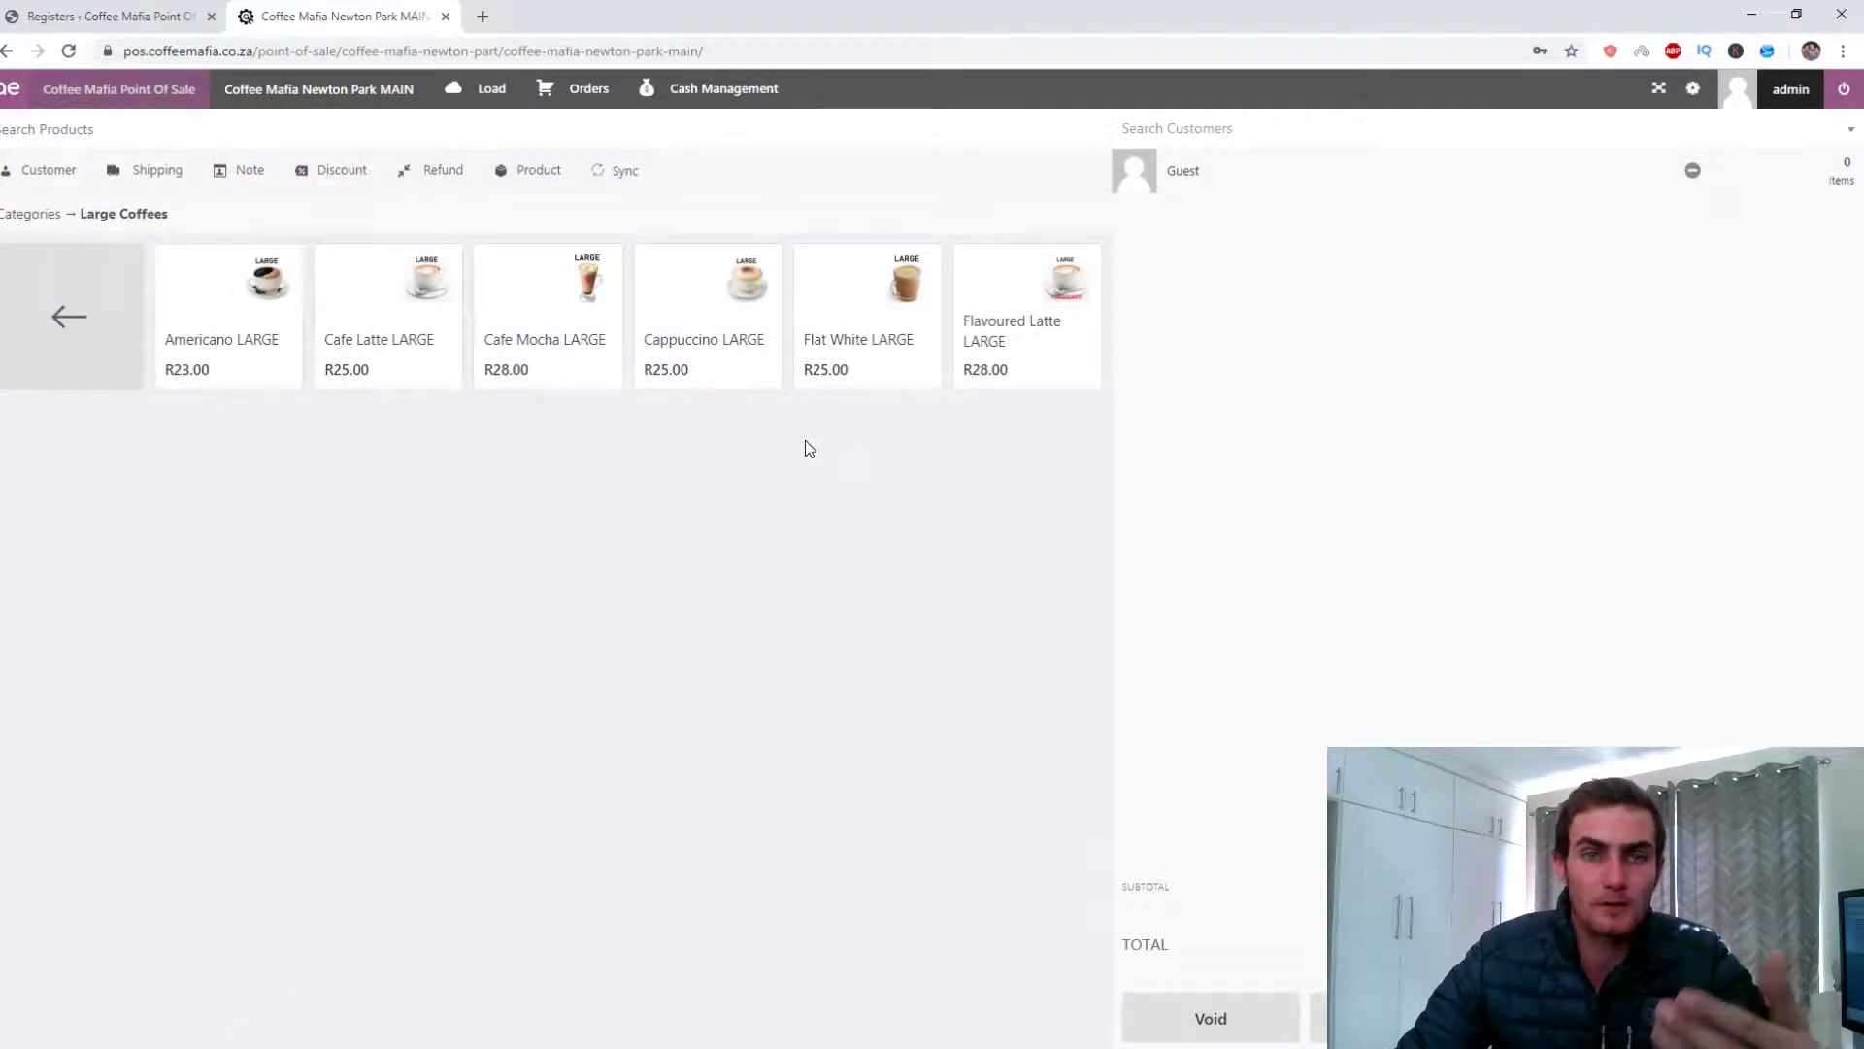
left_click(578, 92)
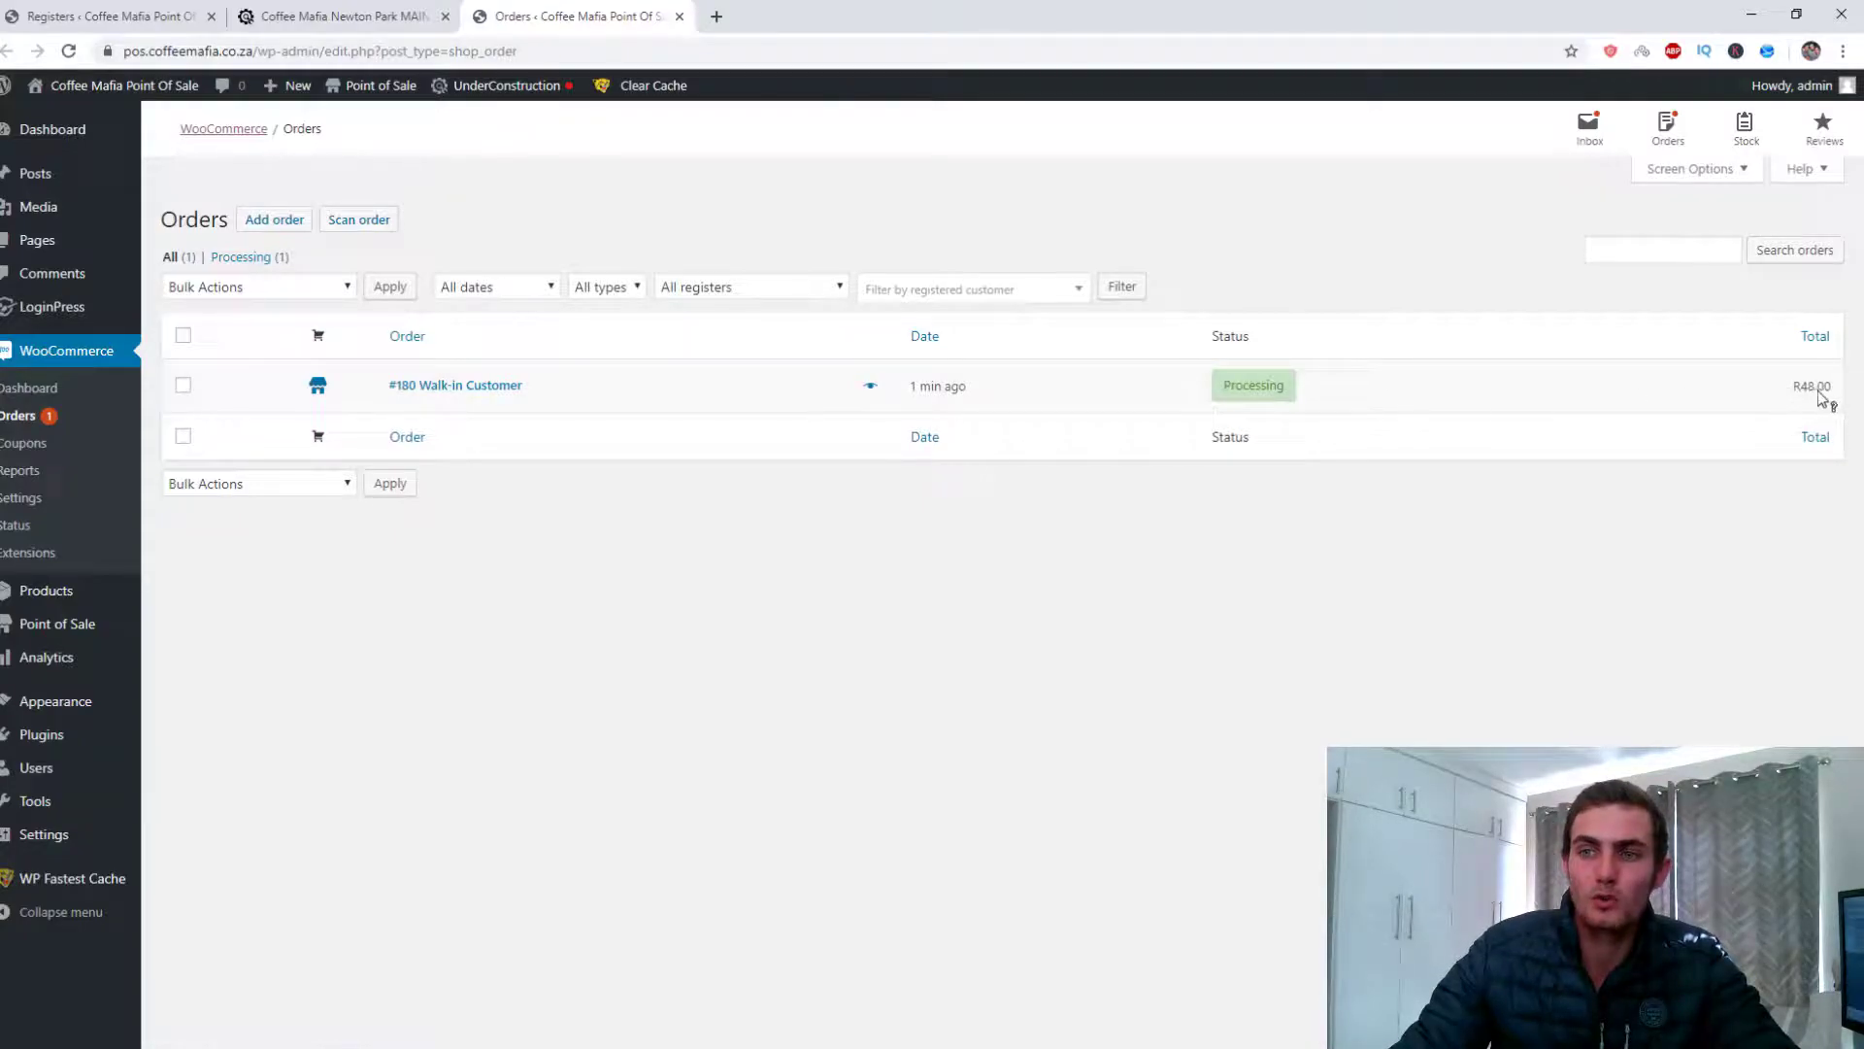
- Switch between the Orders tab showing #180 at R48.00 and the POS register tab, ending on the register
left_click(330, 16)
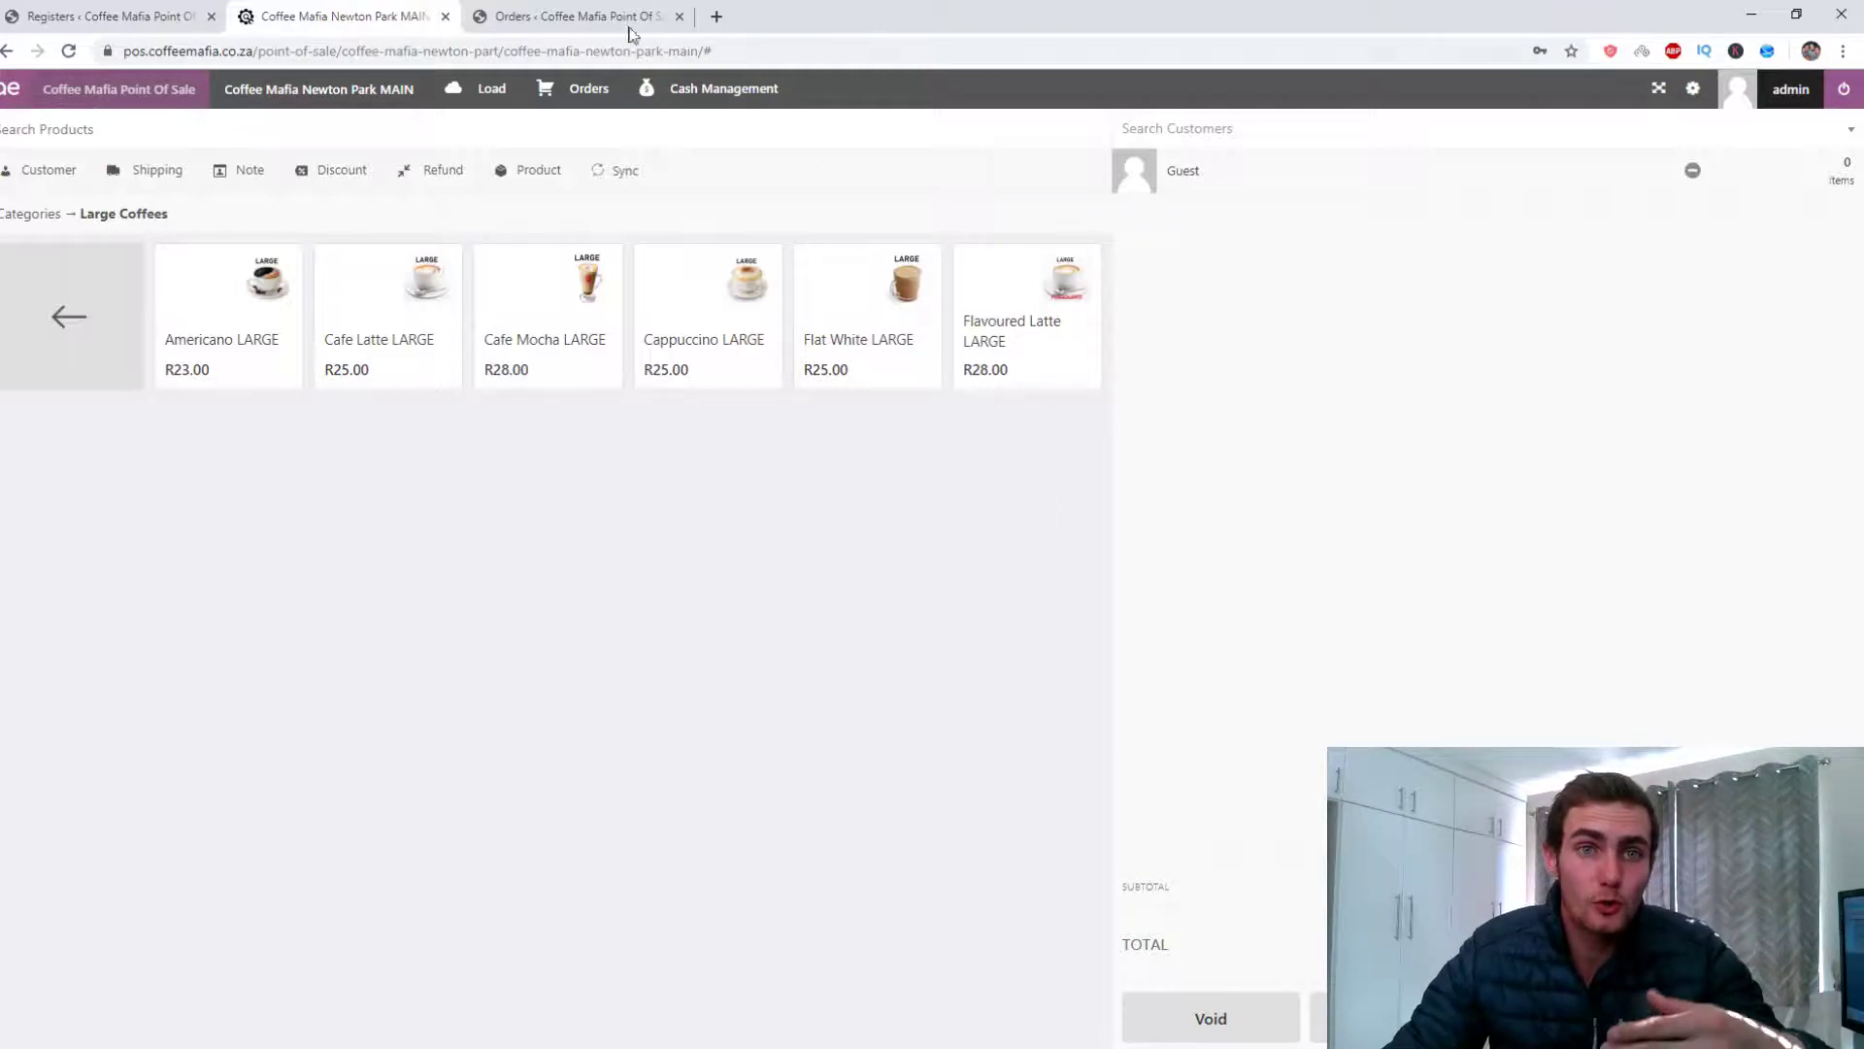
left_click(558, 14)
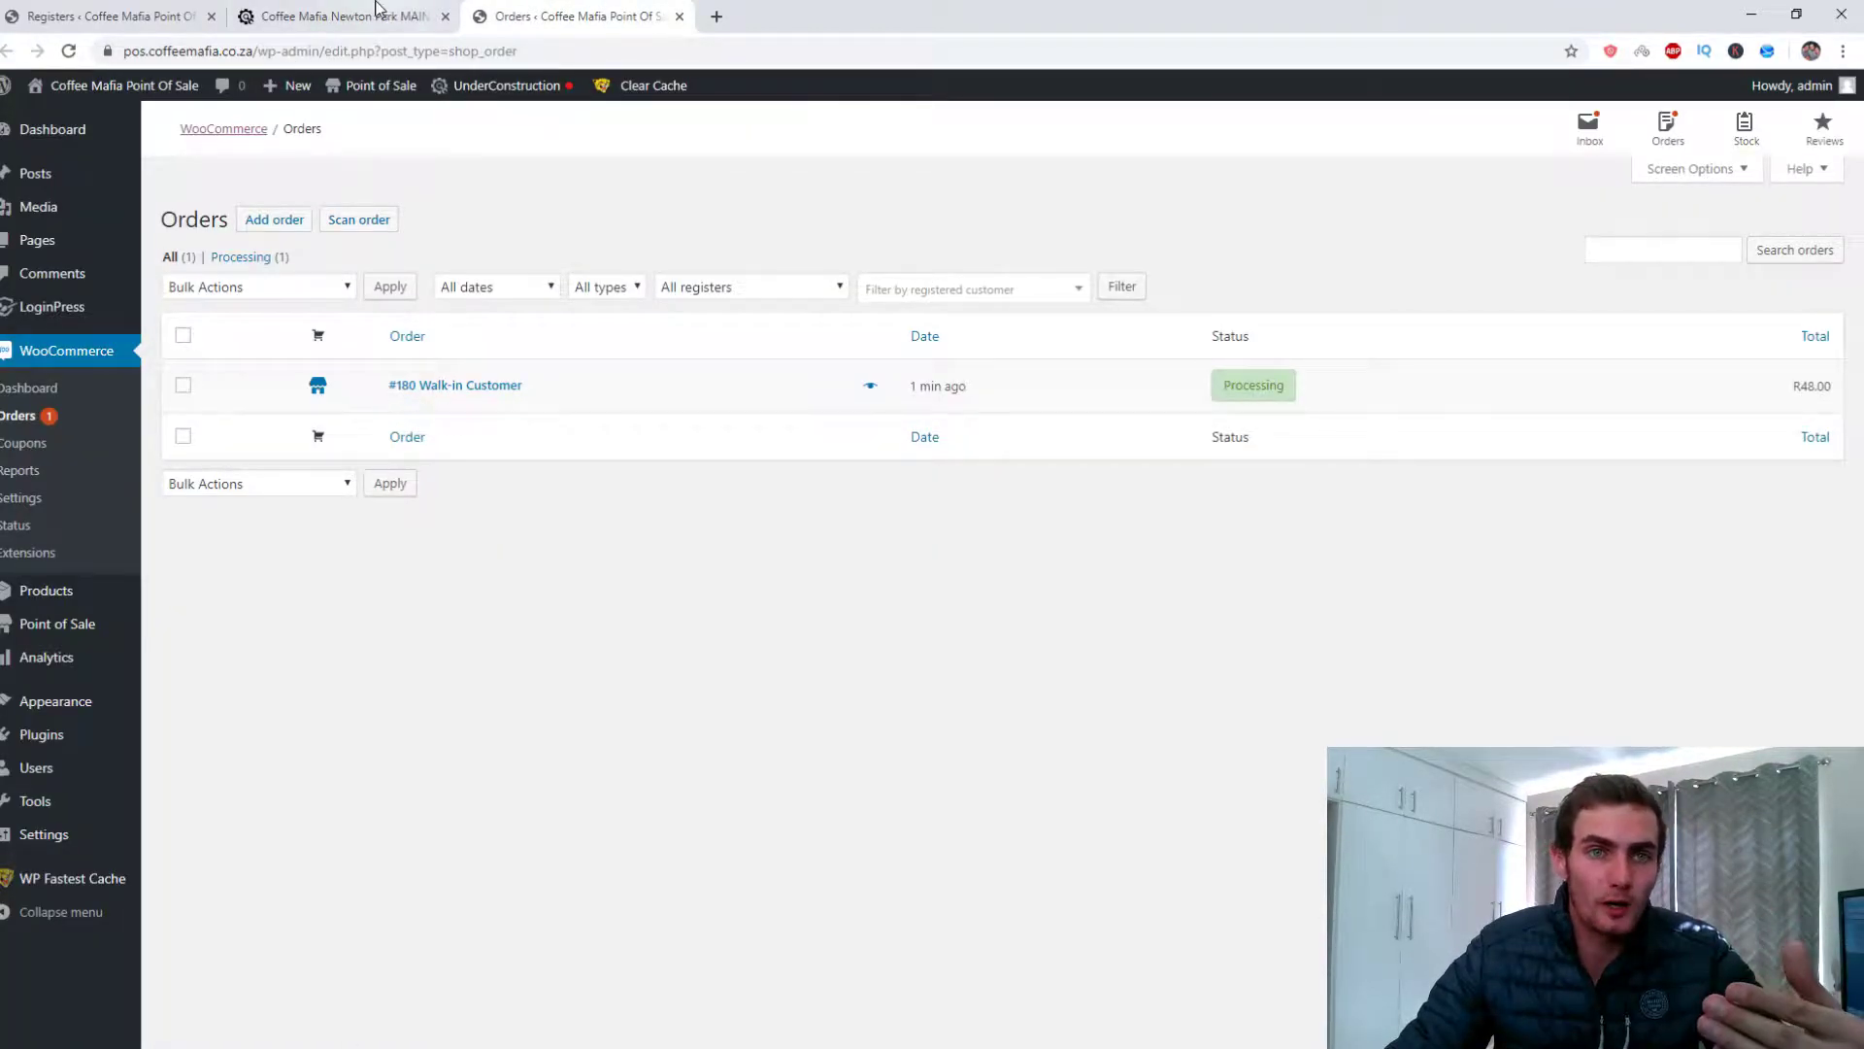
left_click(385, 9)
left_click(557, 20)
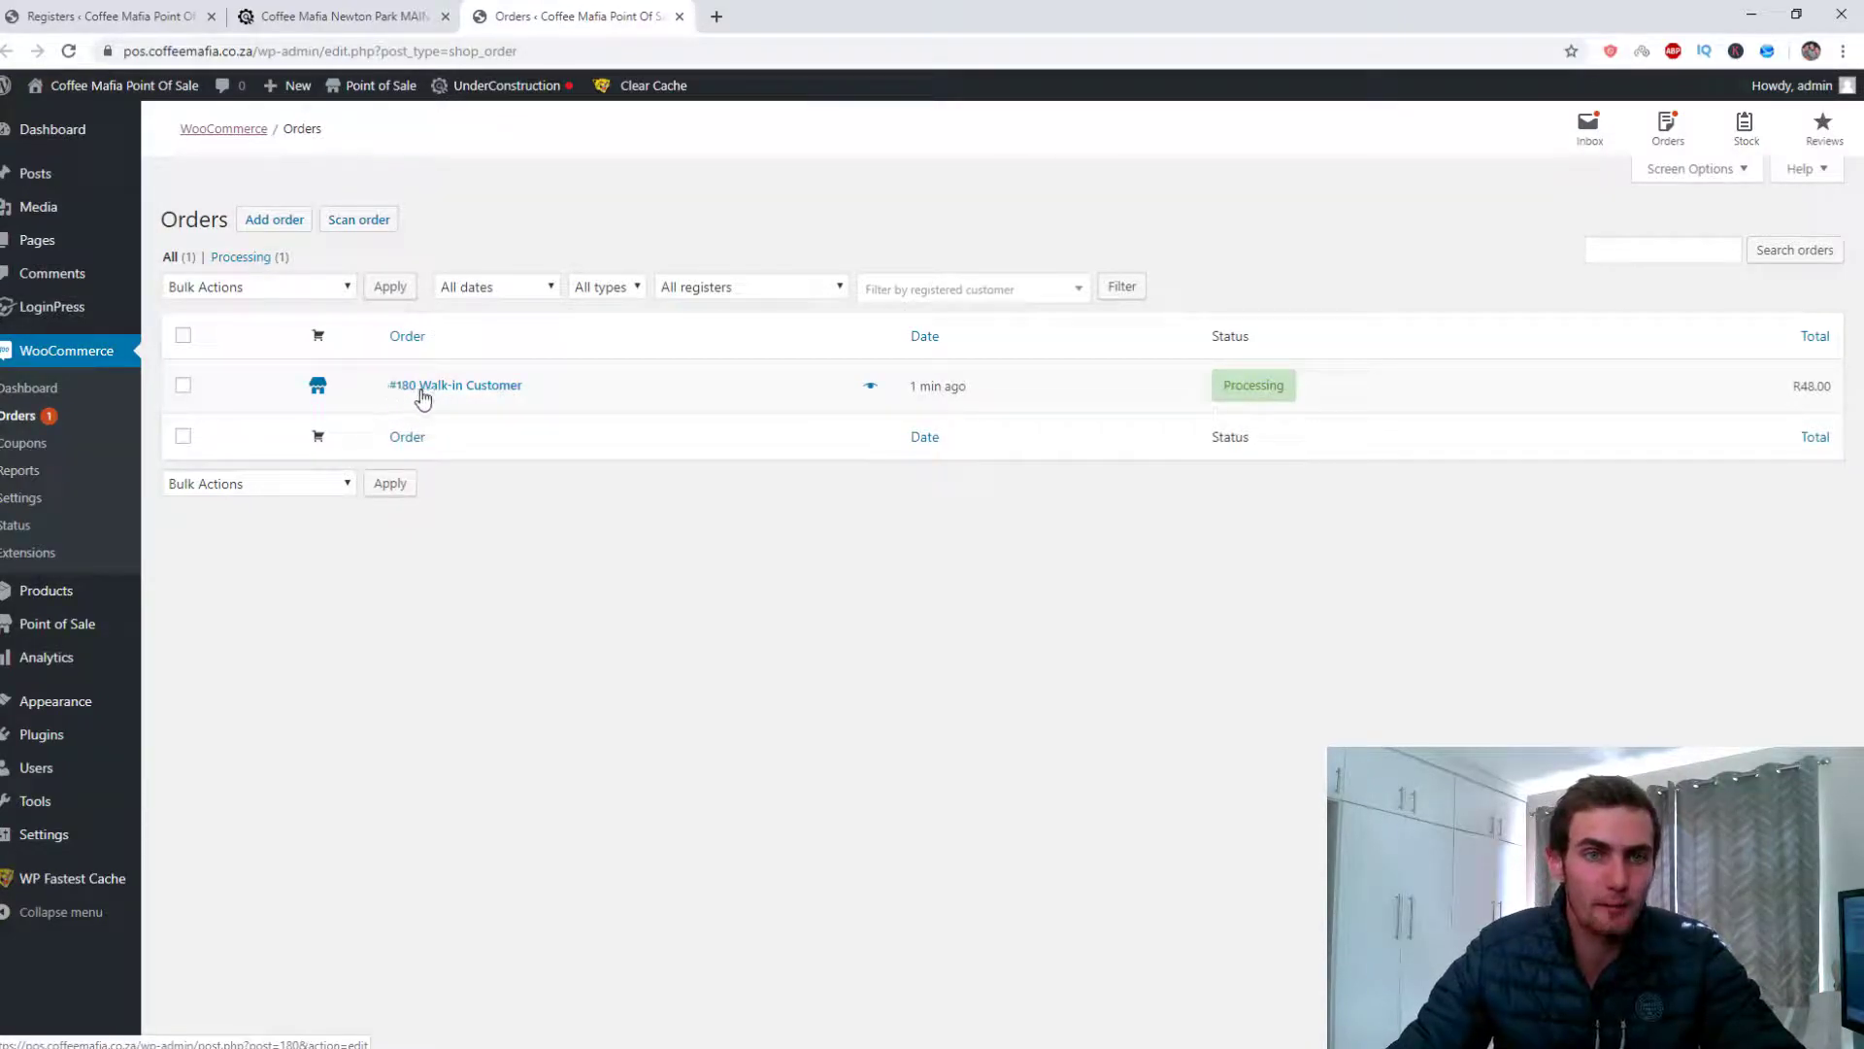
left_click(288, 12)
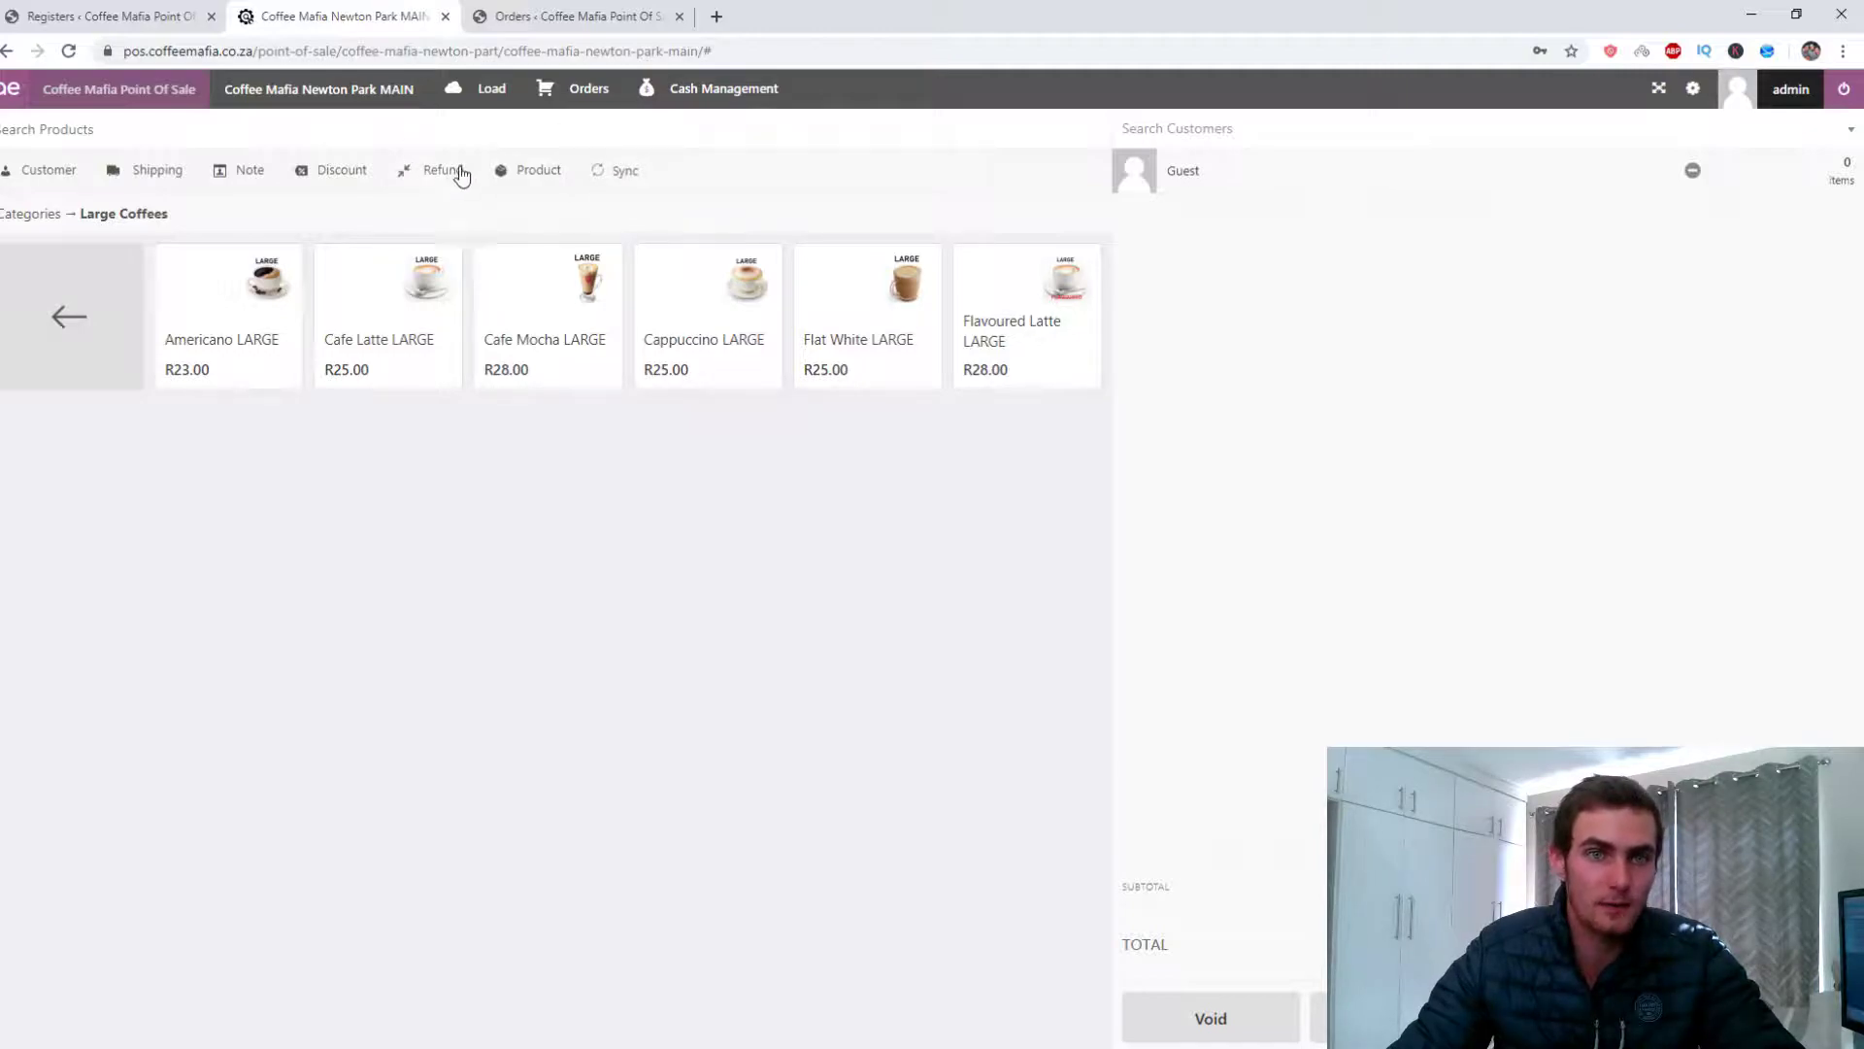
- Look up order 180 for a refund, switch on Restore Stock, and choose Refund Product
left_click(423, 175)
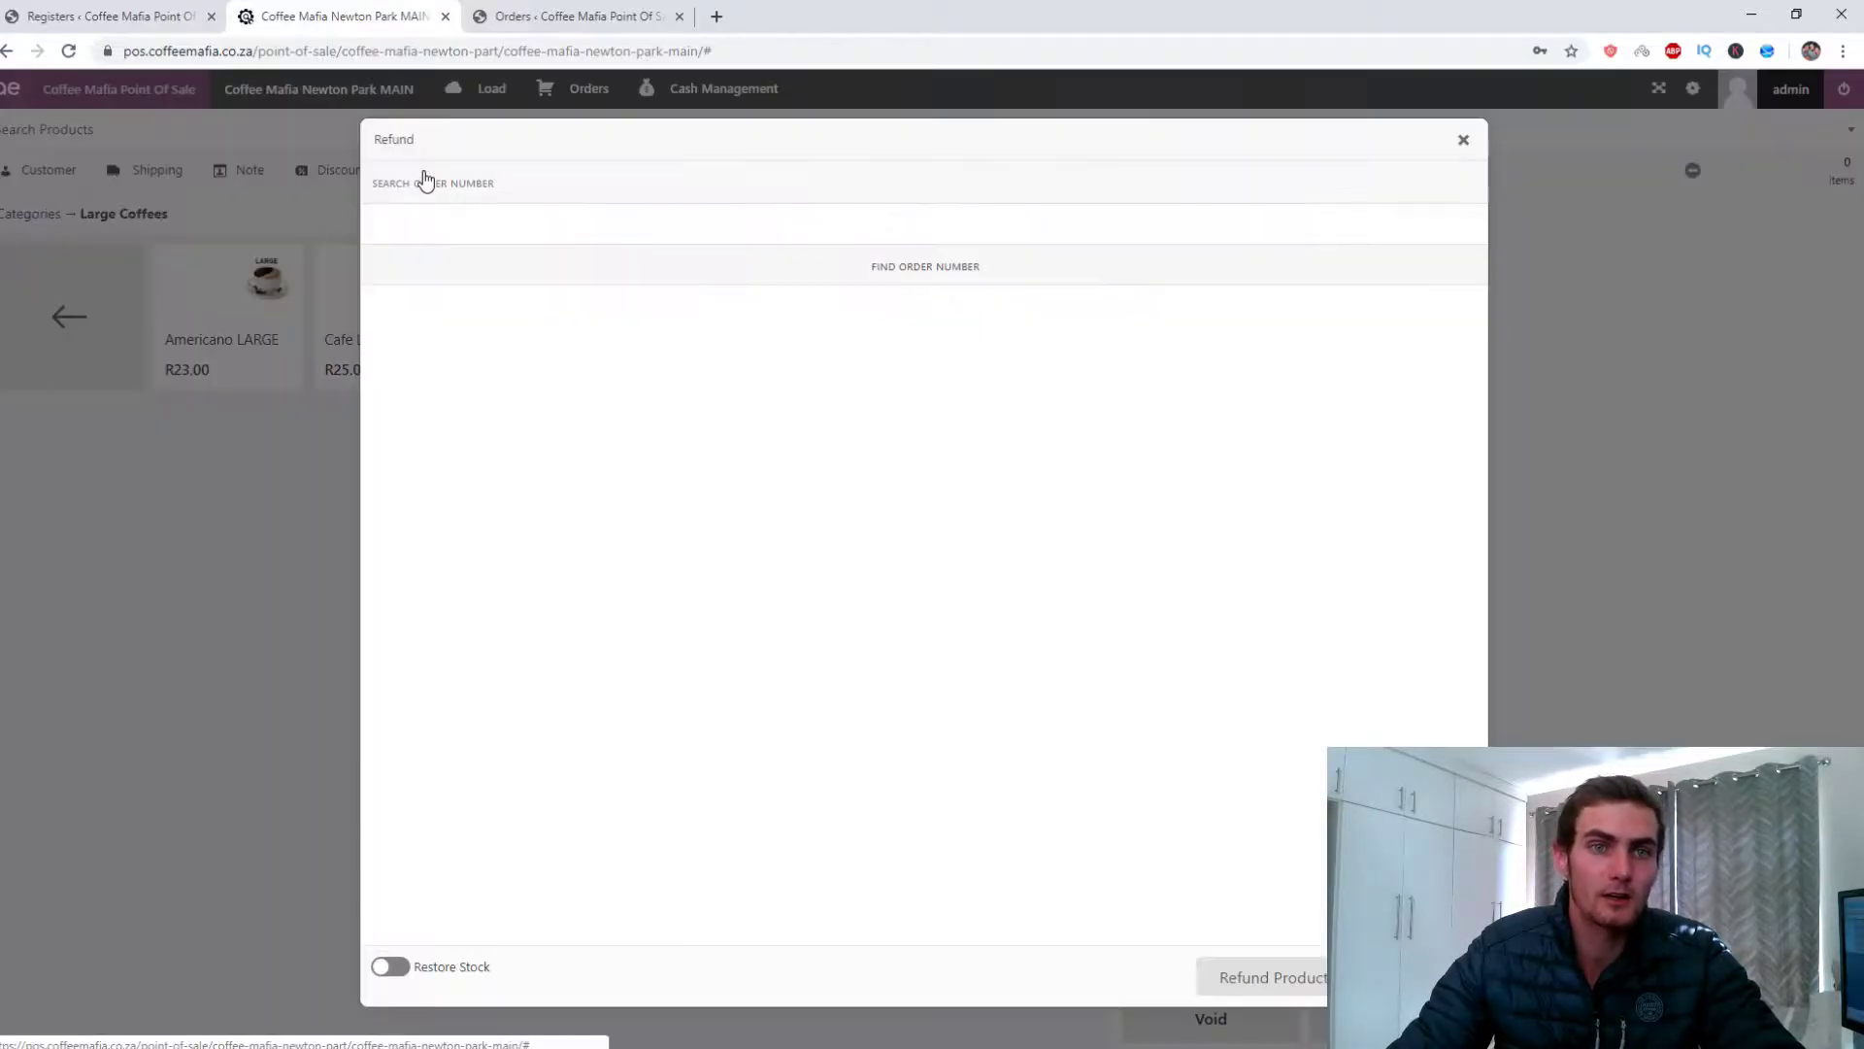
left_click(490, 219)
type("180")
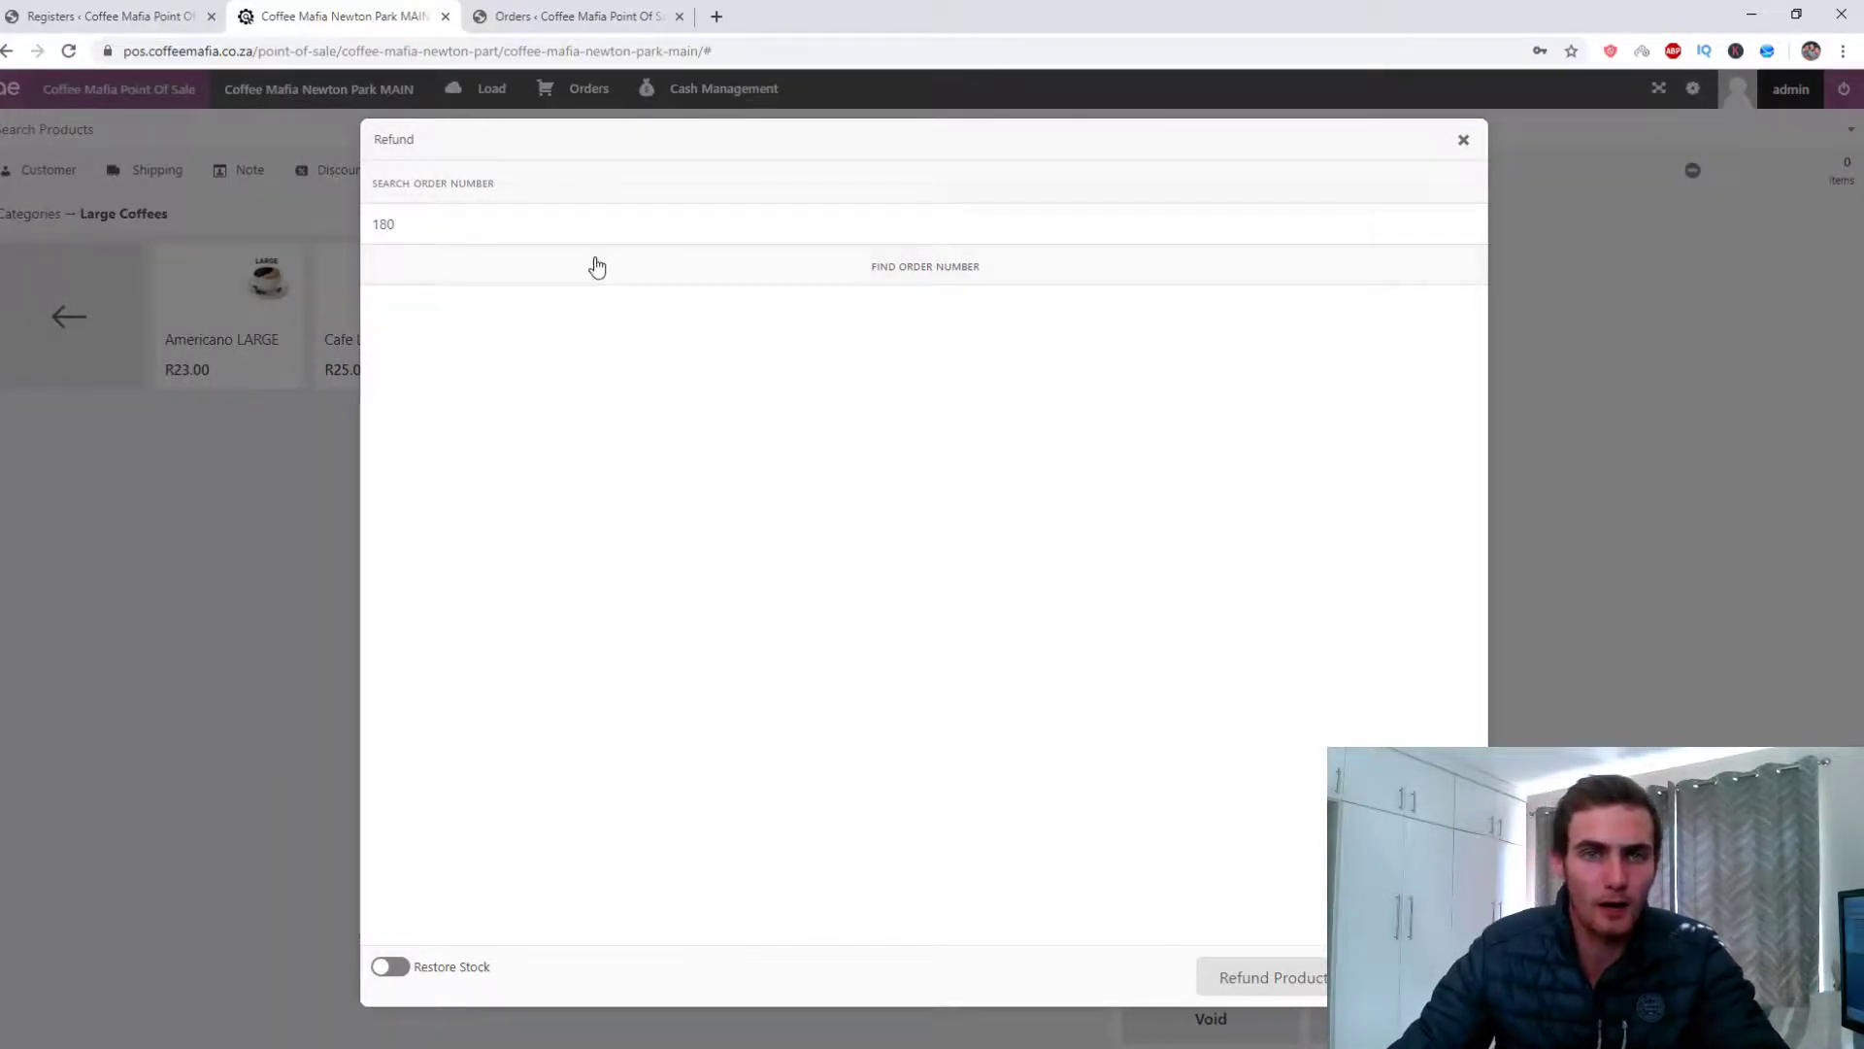
left_click(949, 266)
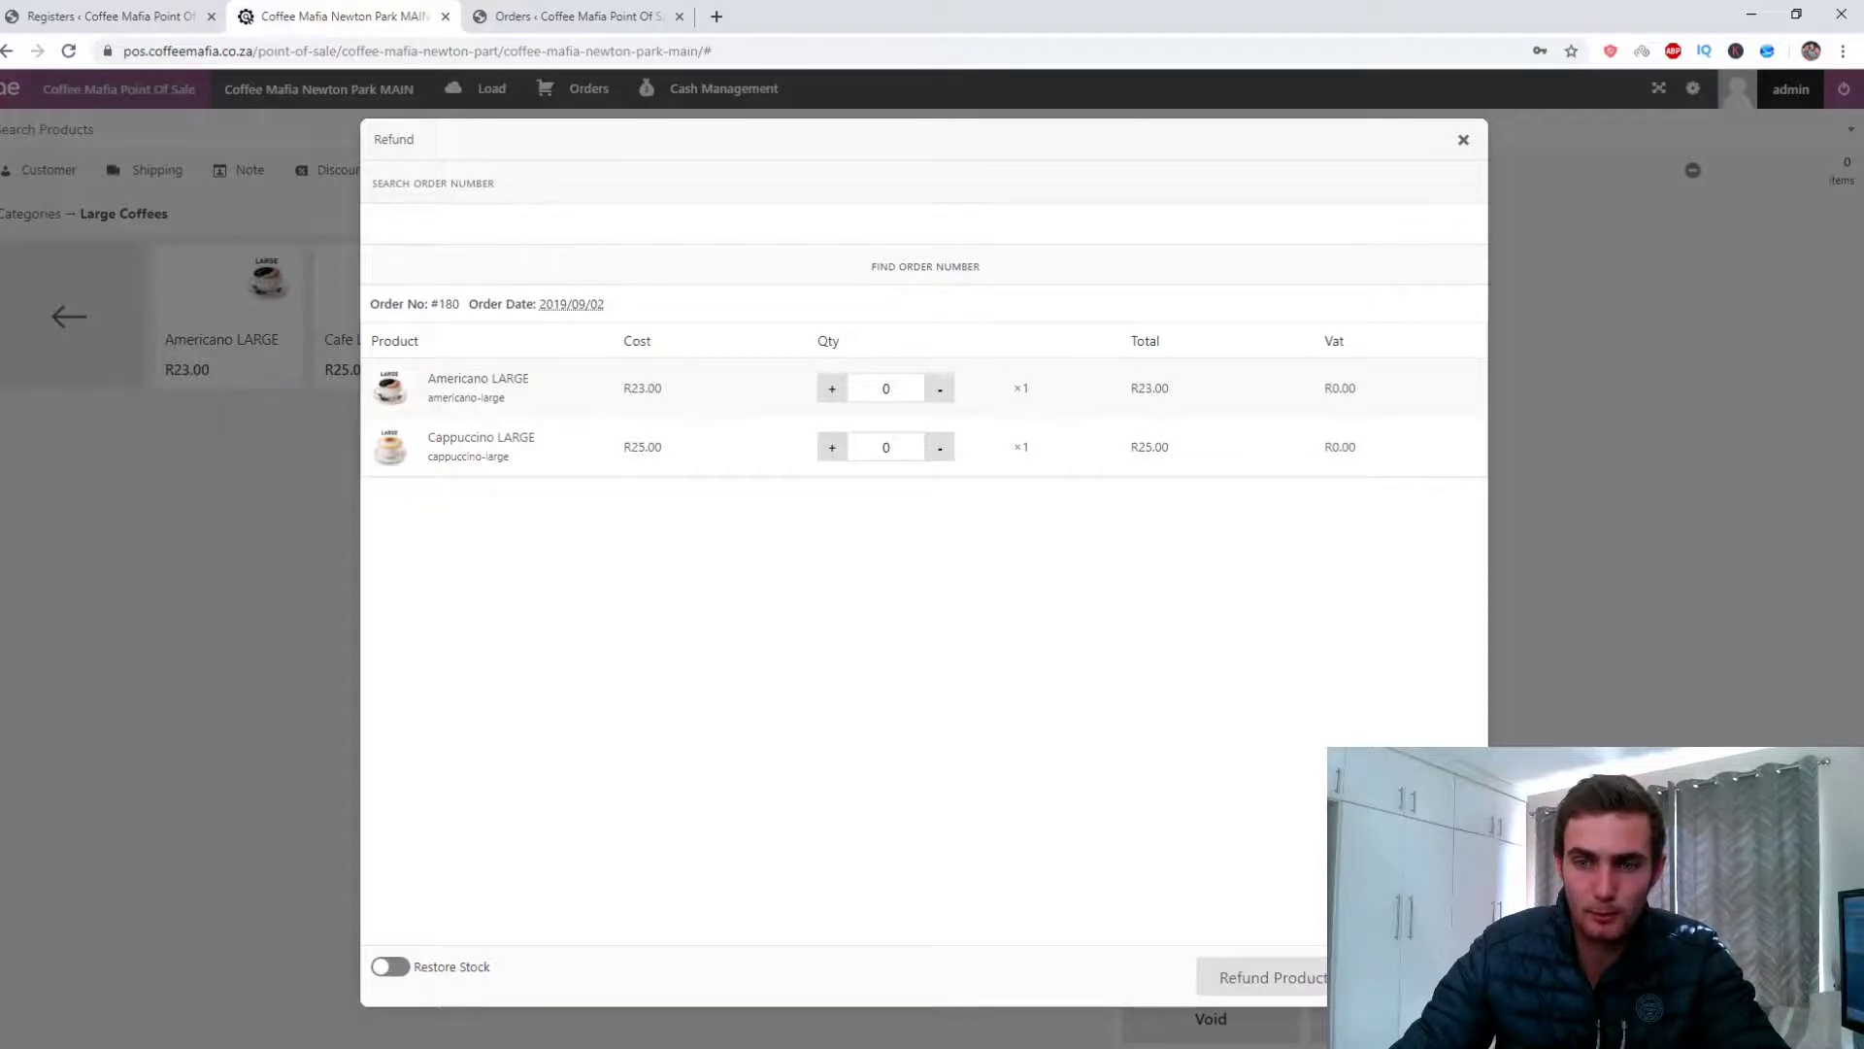
left_click(438, 976)
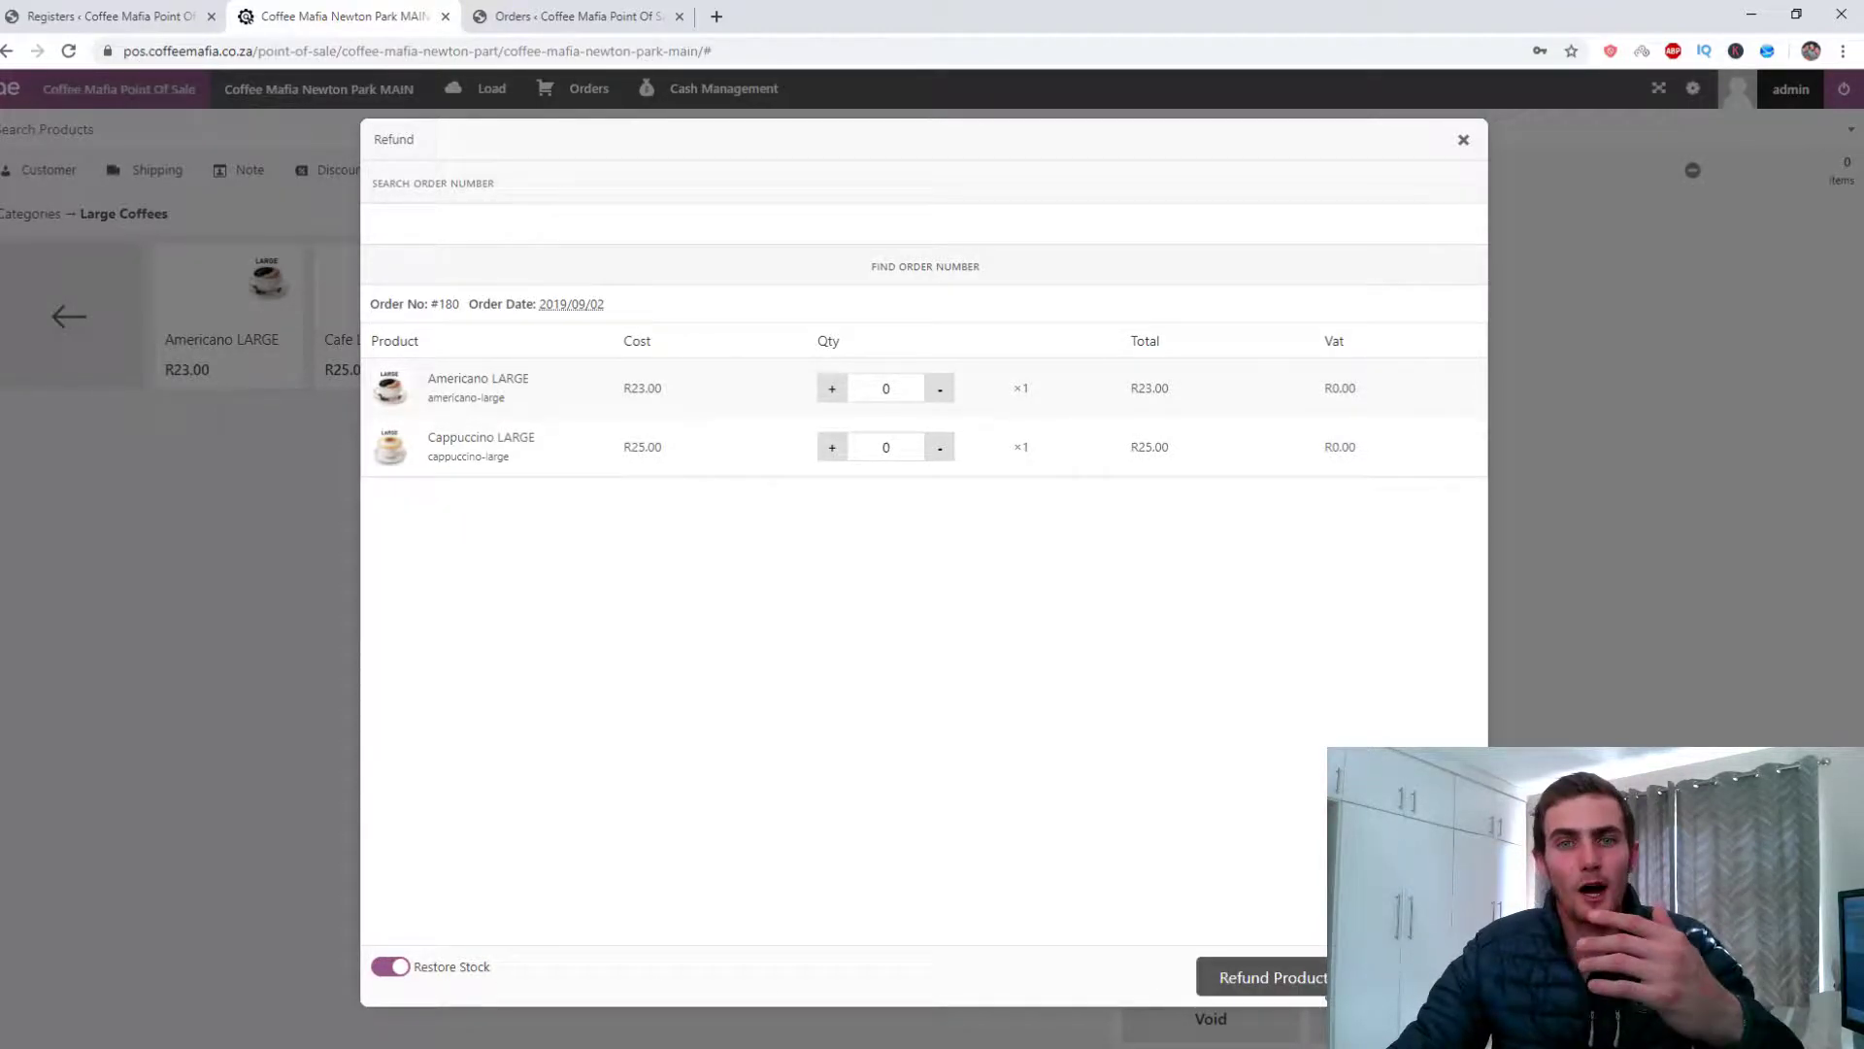
left_click(1345, 976)
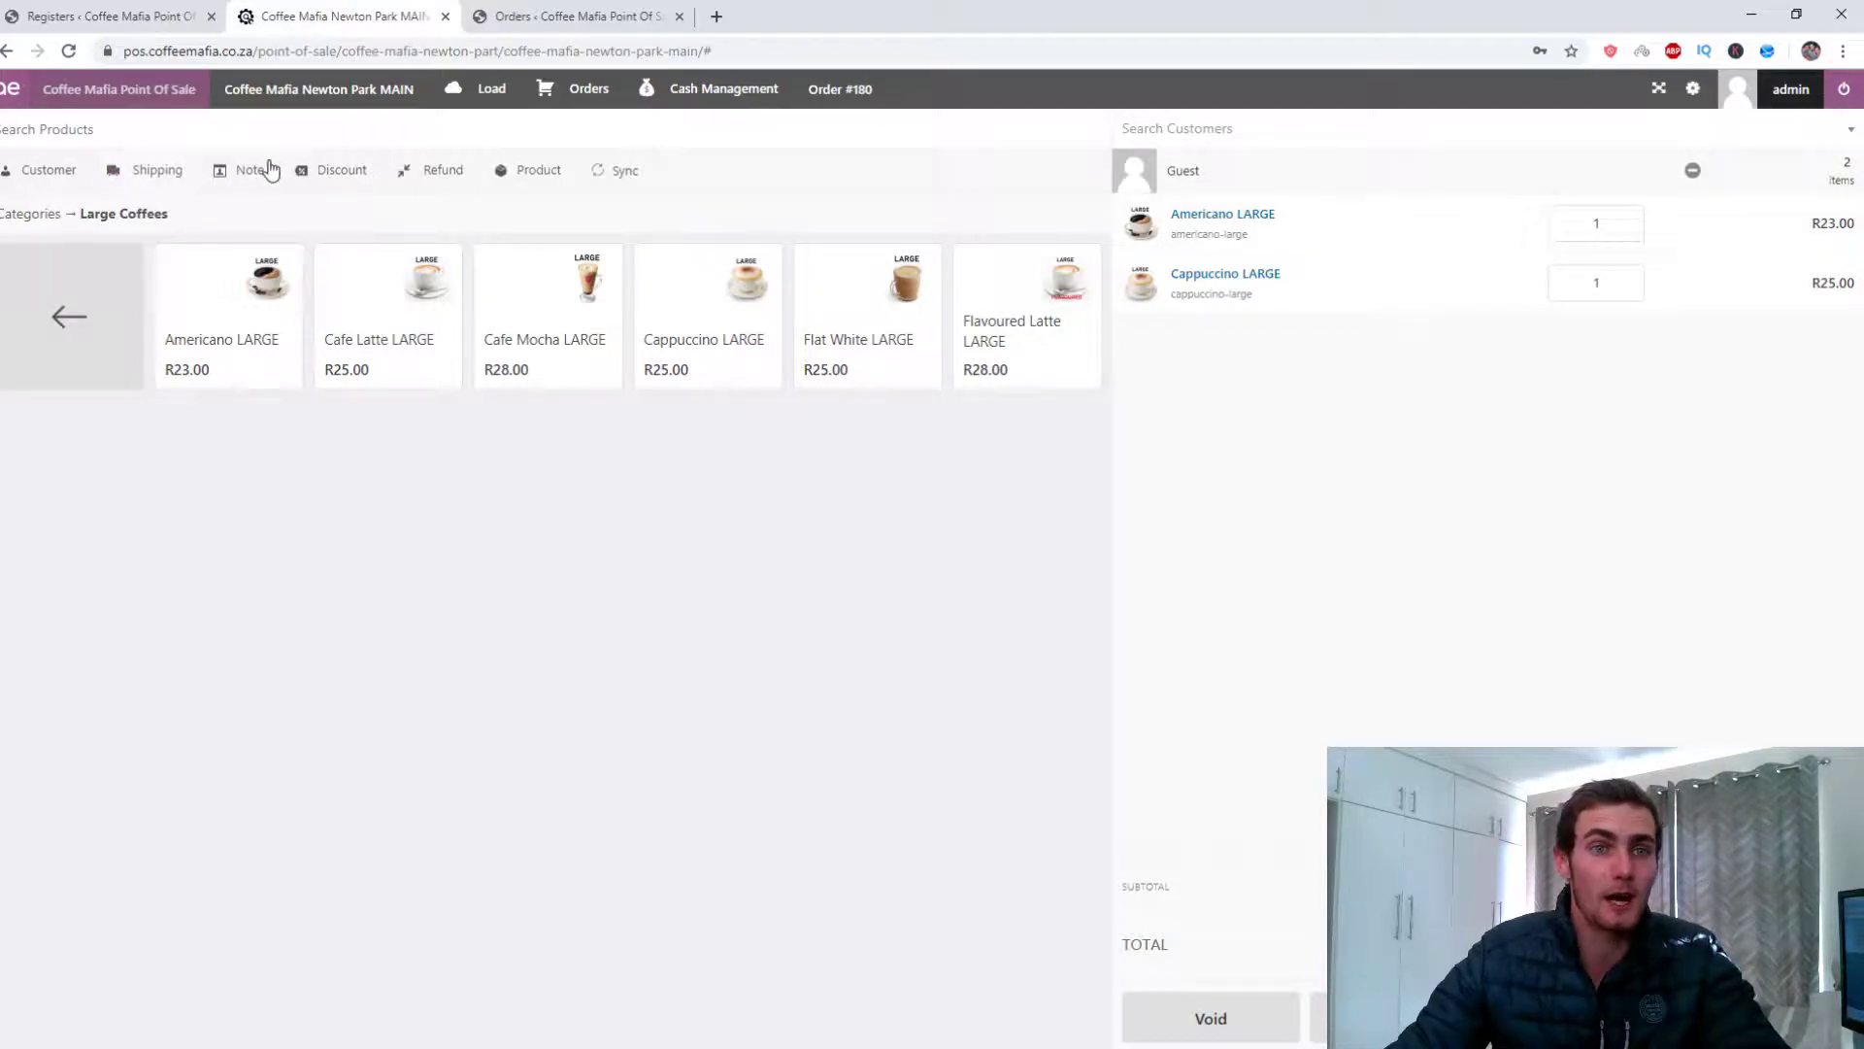
- Apply a 20% discount to order #180's coffees, then remove it again
left_click(321, 173)
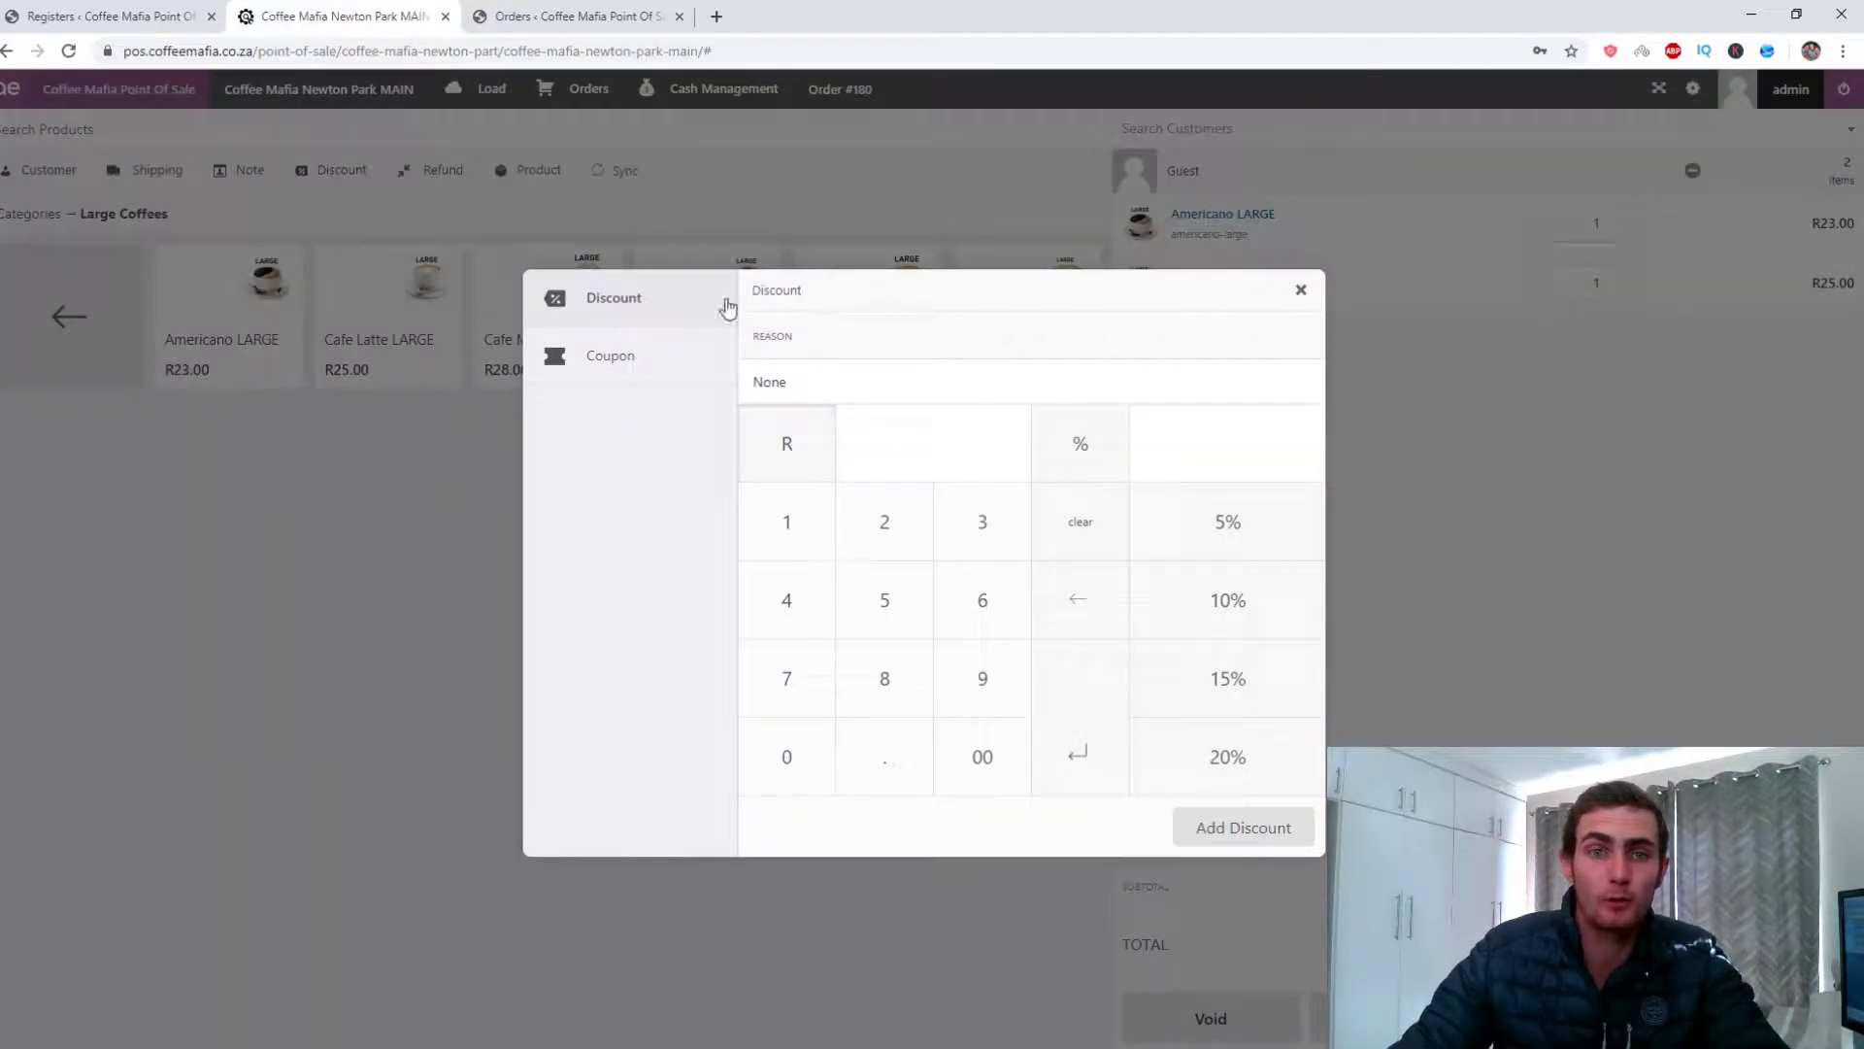
left_click(1215, 544)
left_click(1209, 602)
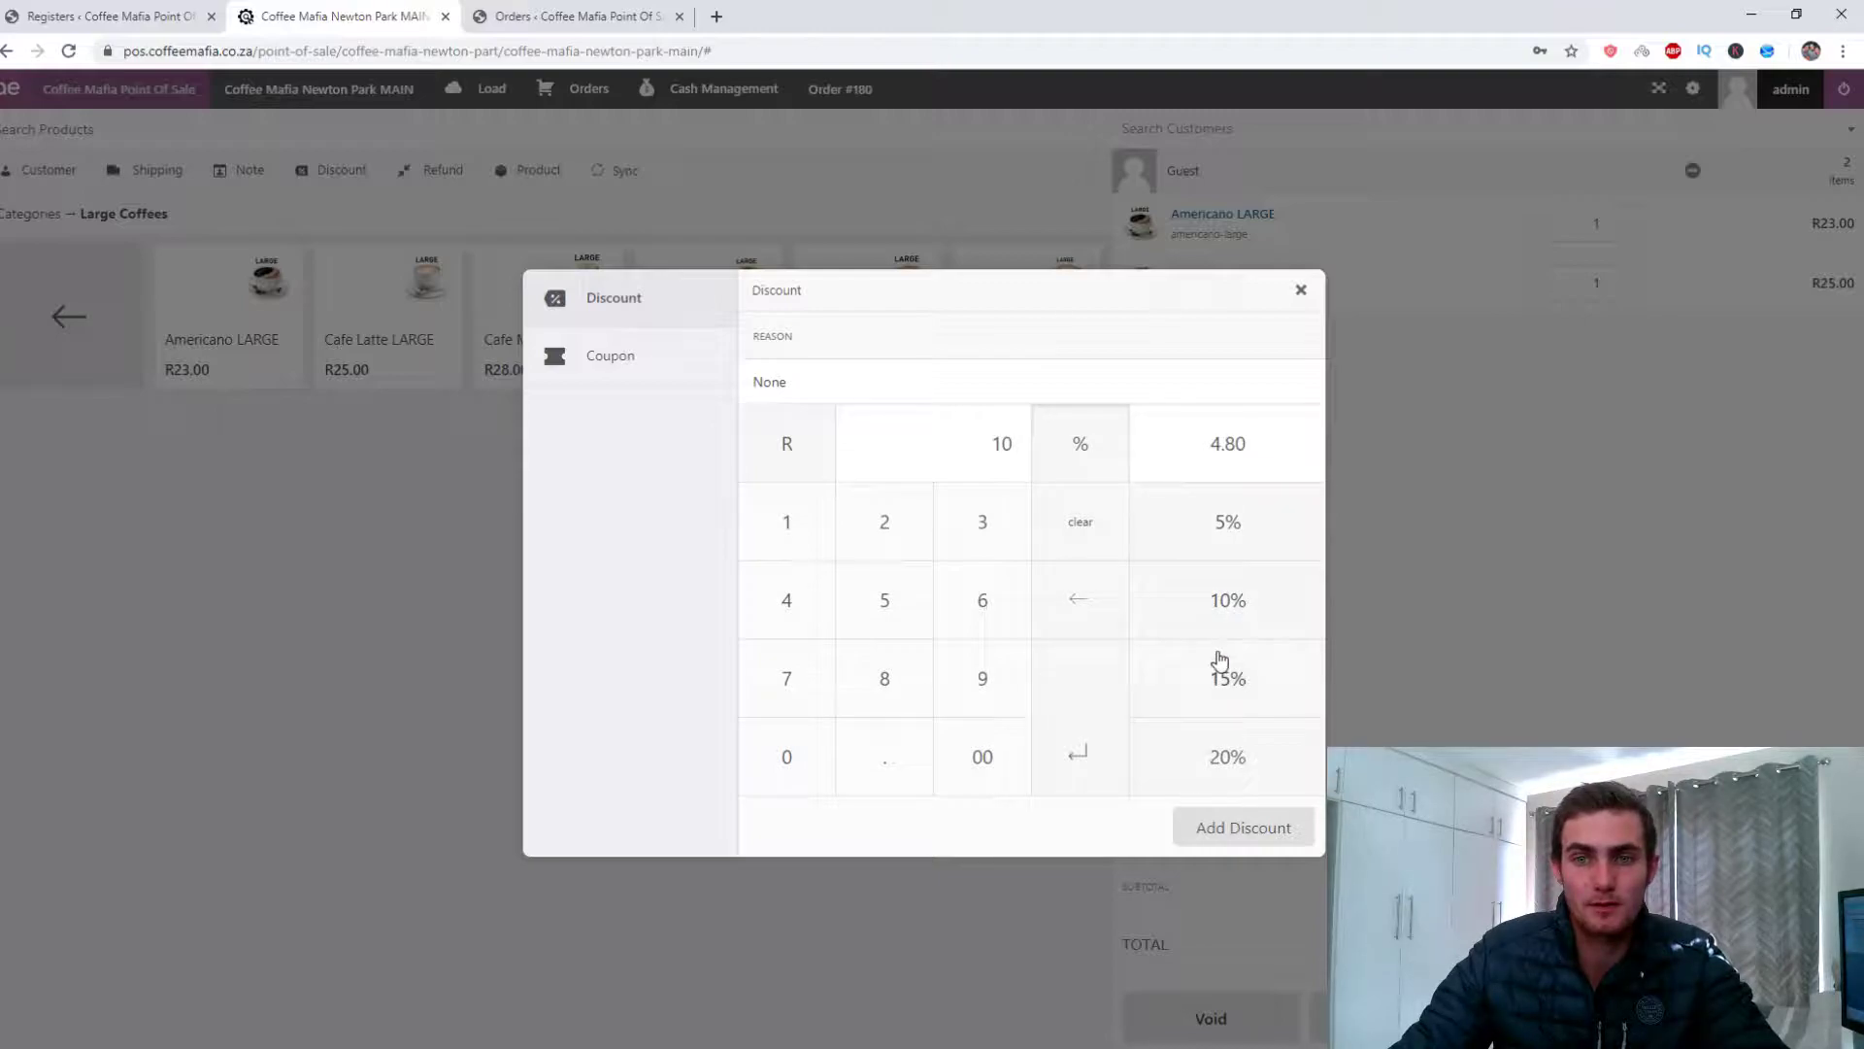
left_click(1228, 684)
left_click(1233, 753)
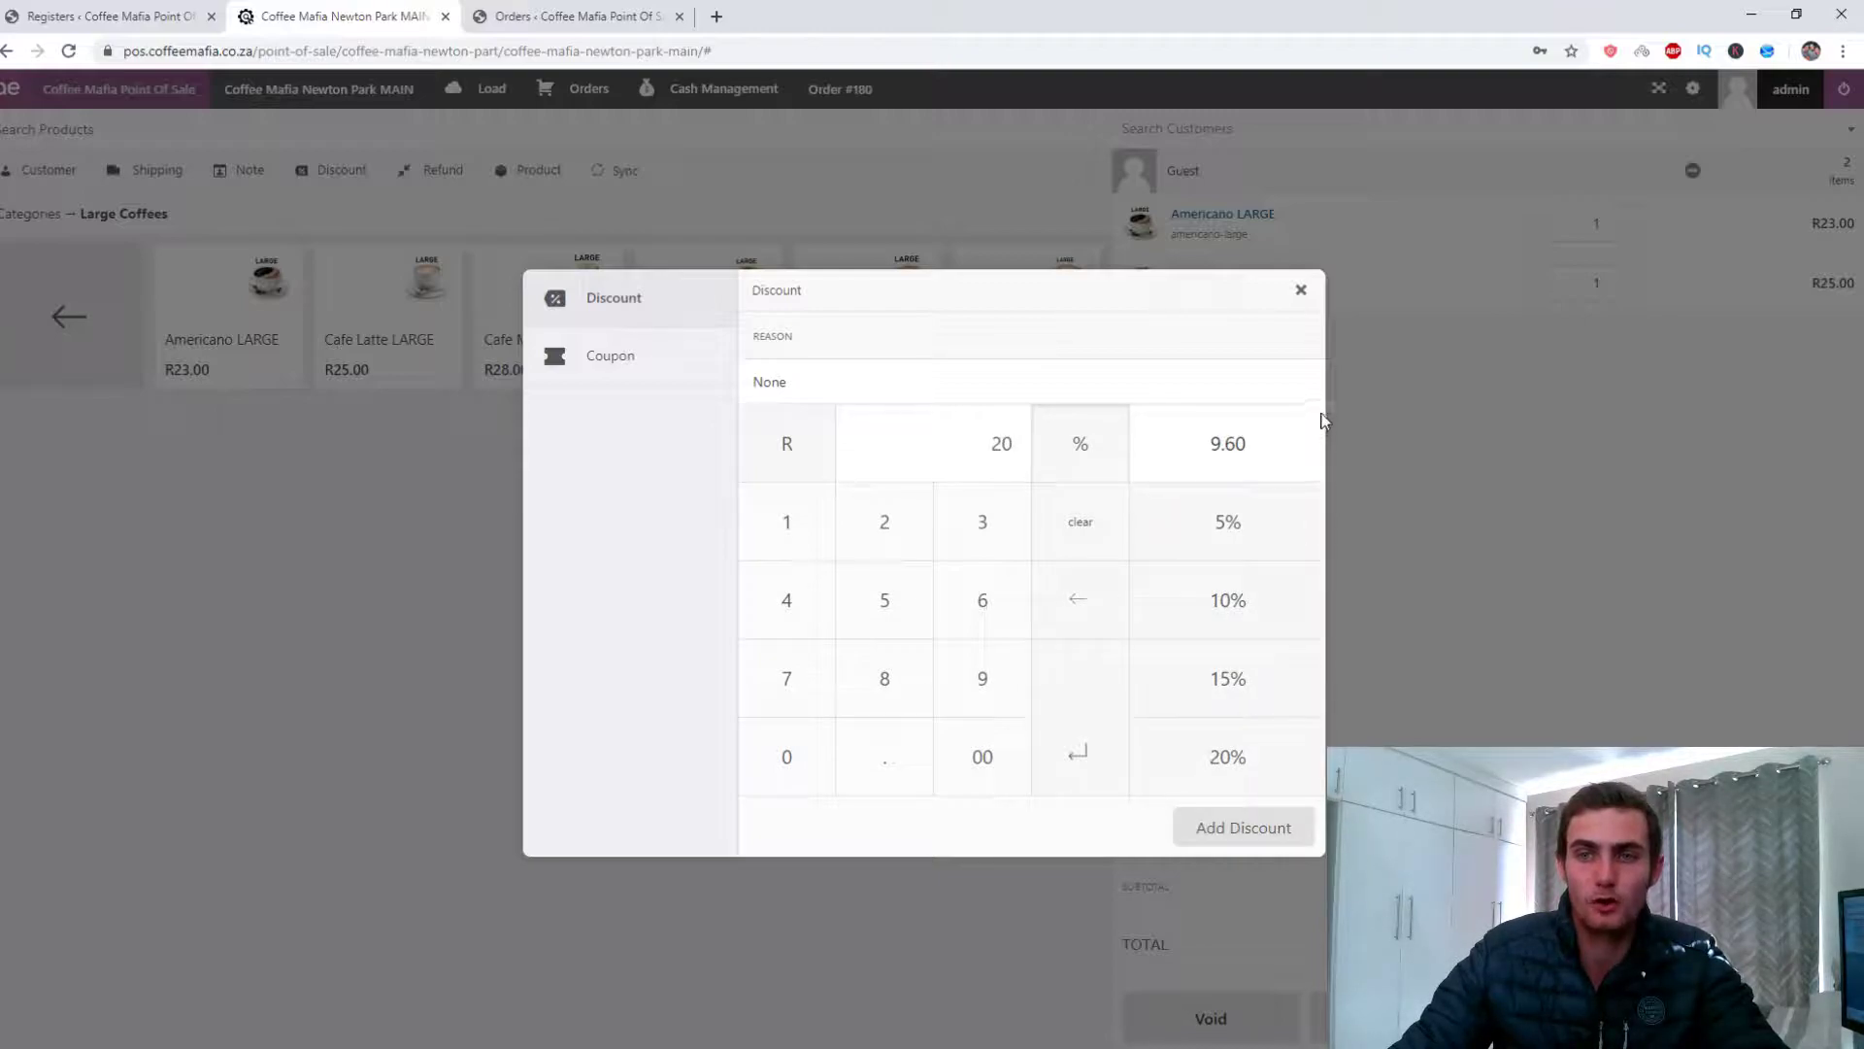
left_click(1246, 834)
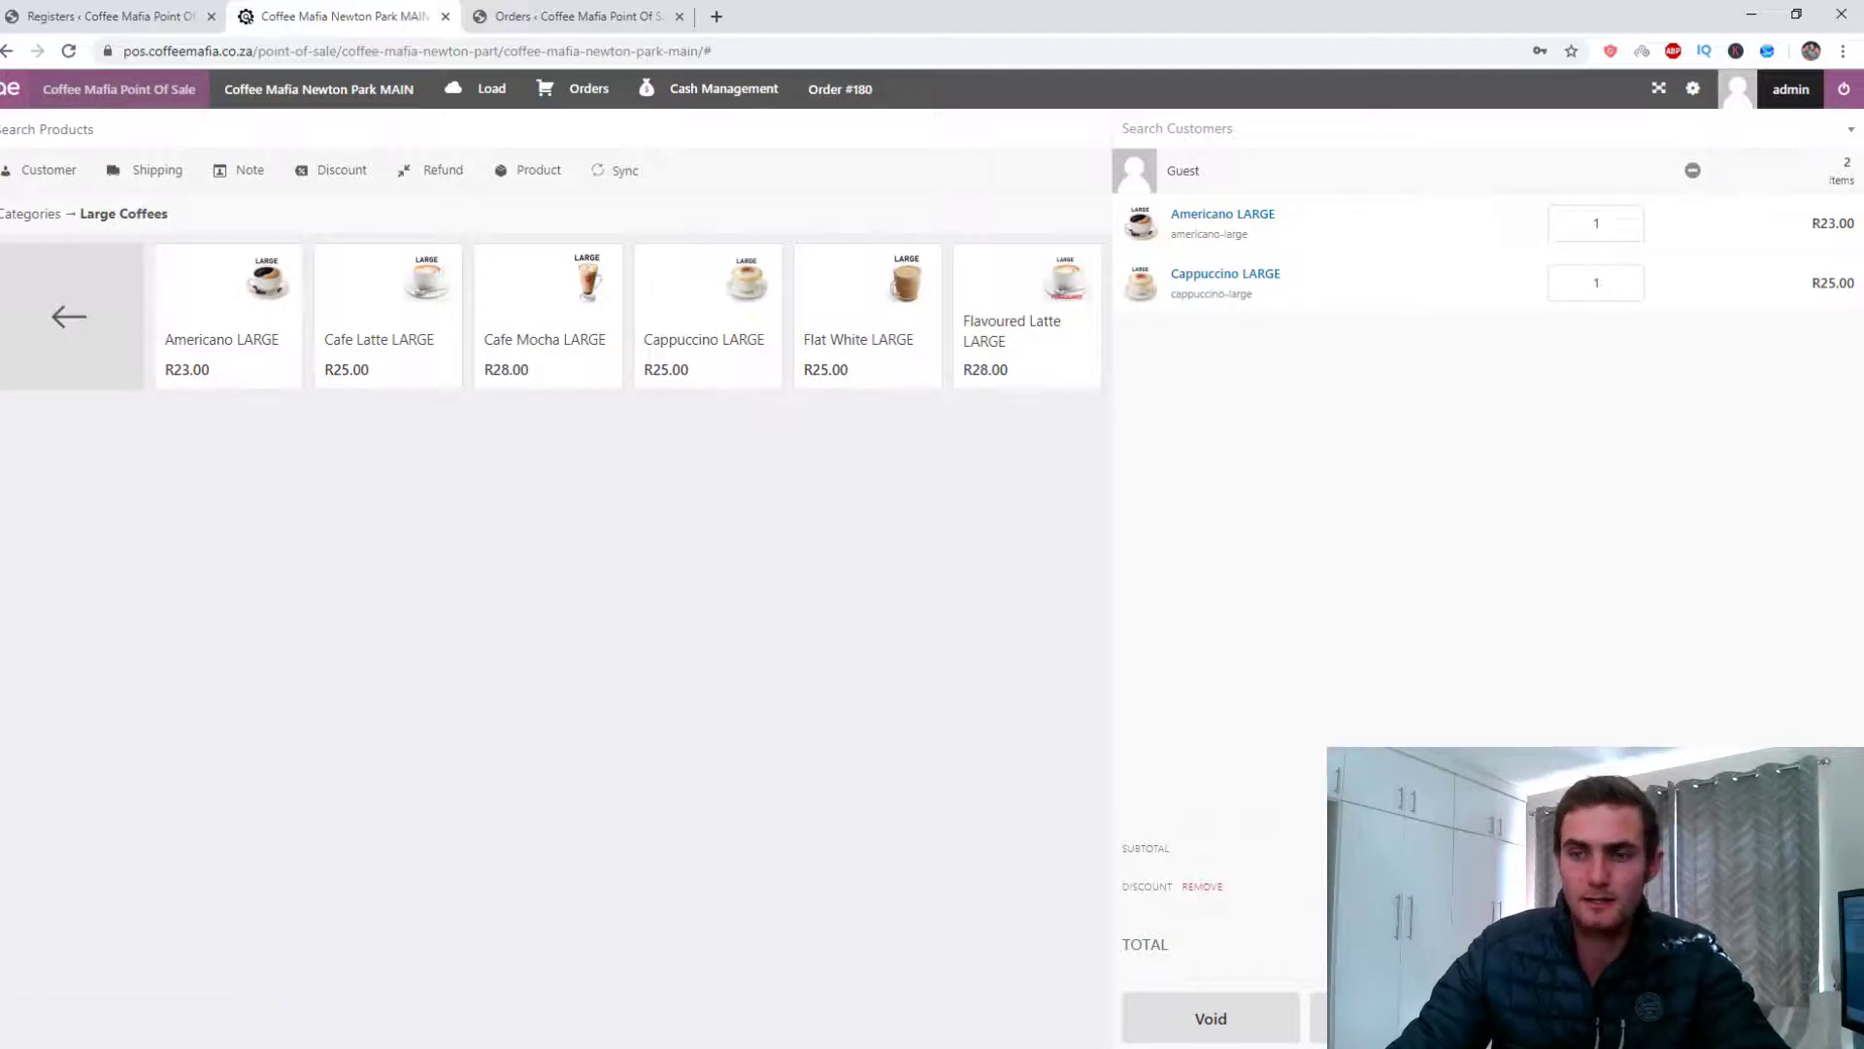
left_click(1204, 888)
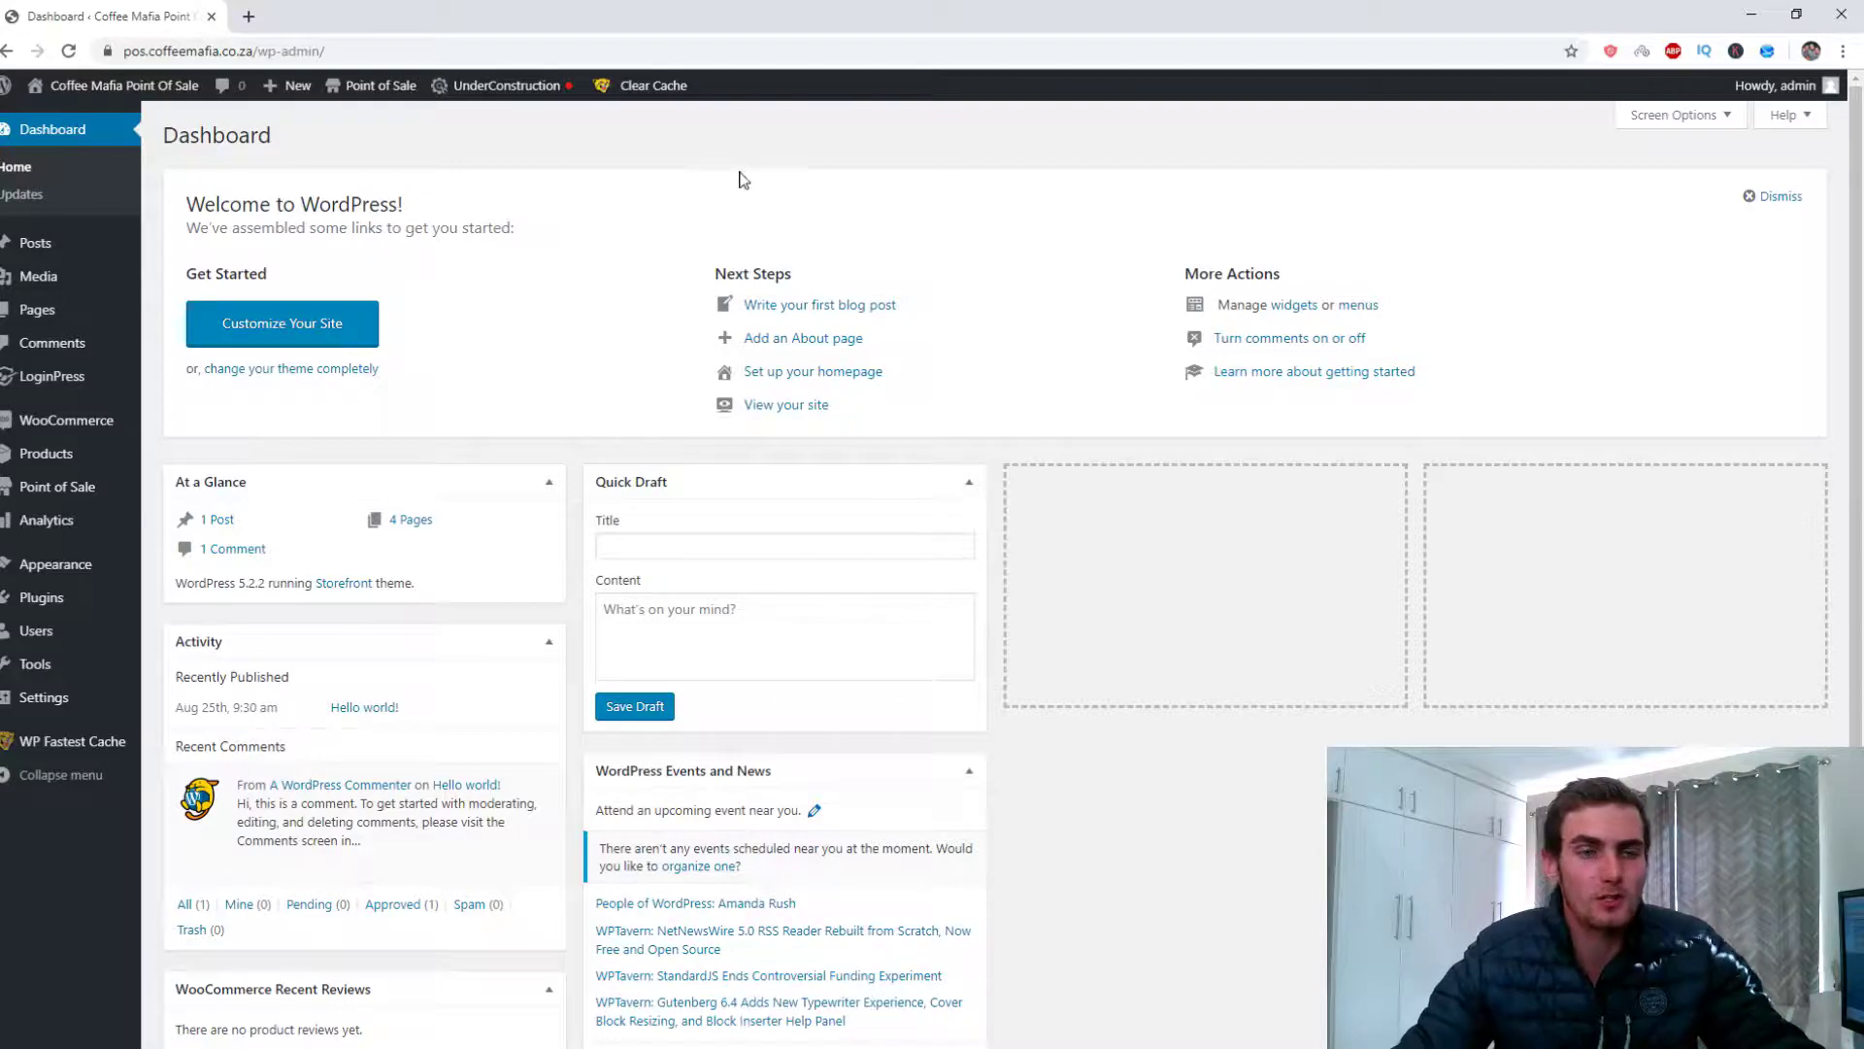
- Log out of WordPress admin from the Howdy account menu
mouse_move(68, 497)
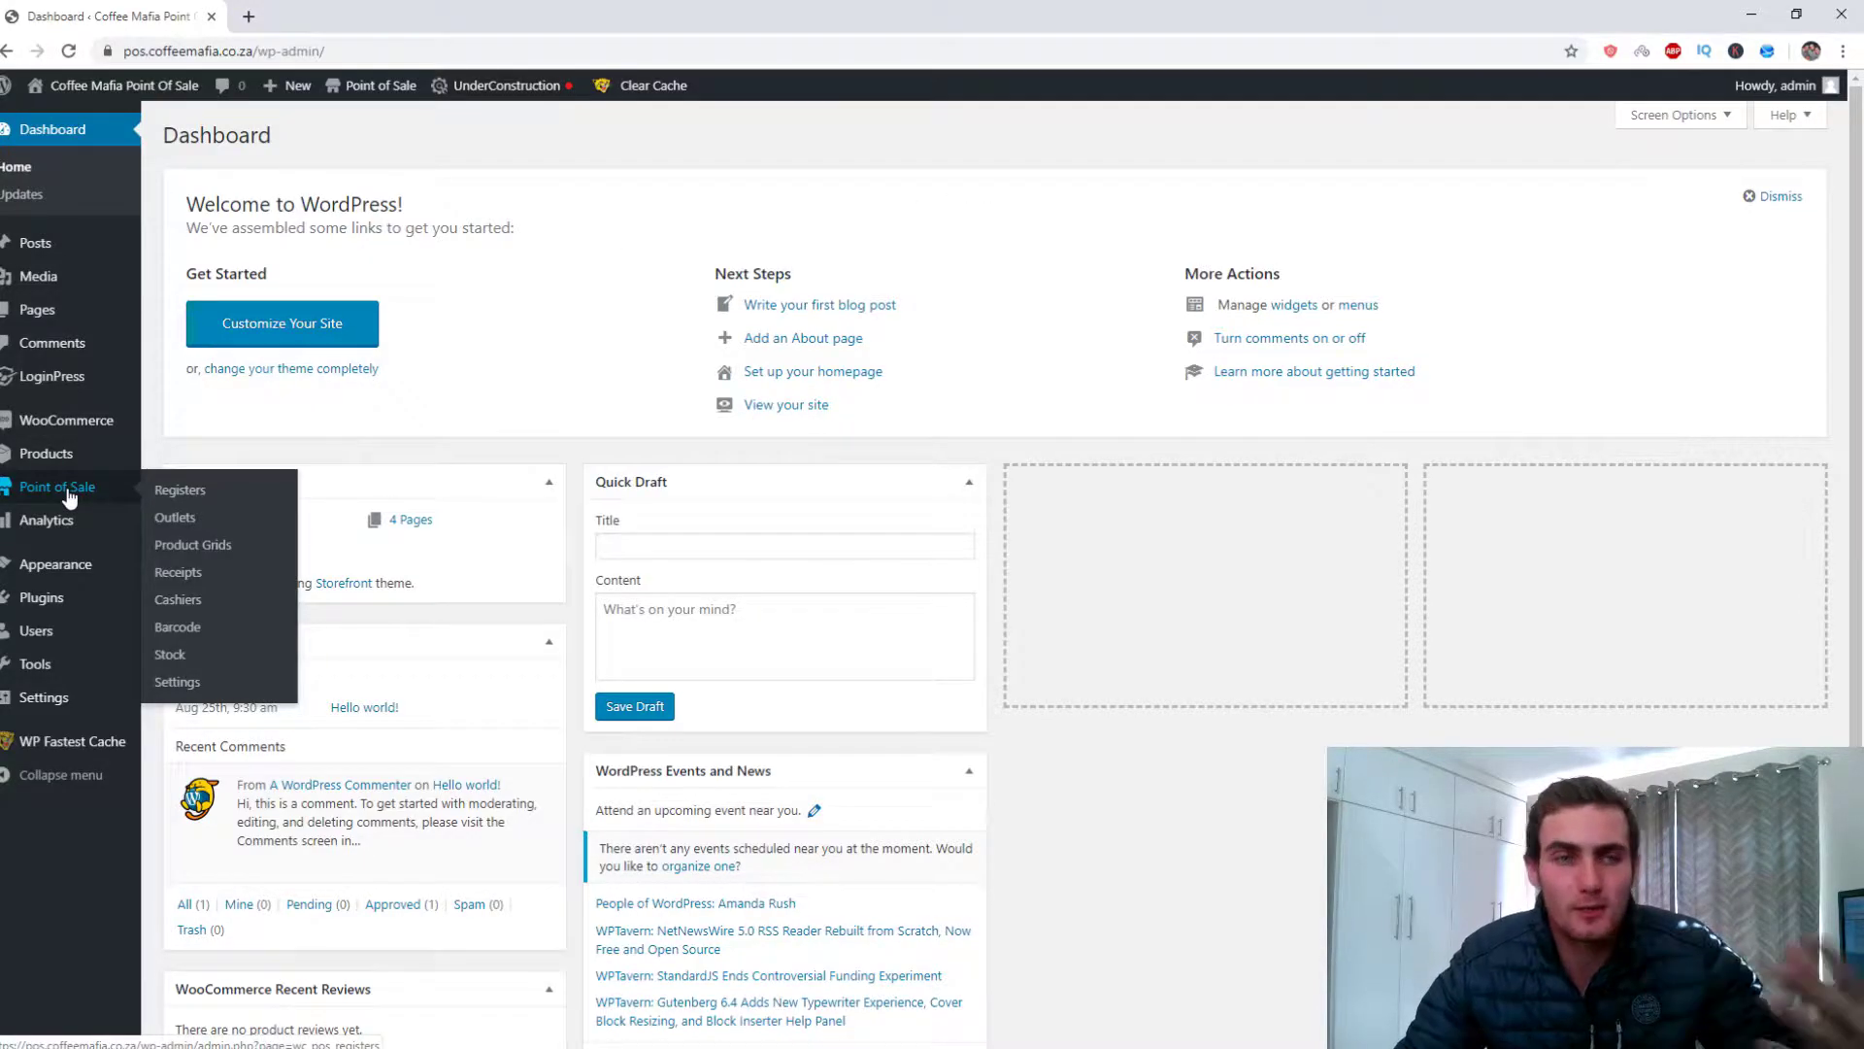
mouse_move(1777, 86)
left_click(1709, 187)
- In a fresh tab, go to pos.coffeemafia.co.za/wp-admin, closing the old logged-out tab
key("ctrl+t")
left_click(211, 16)
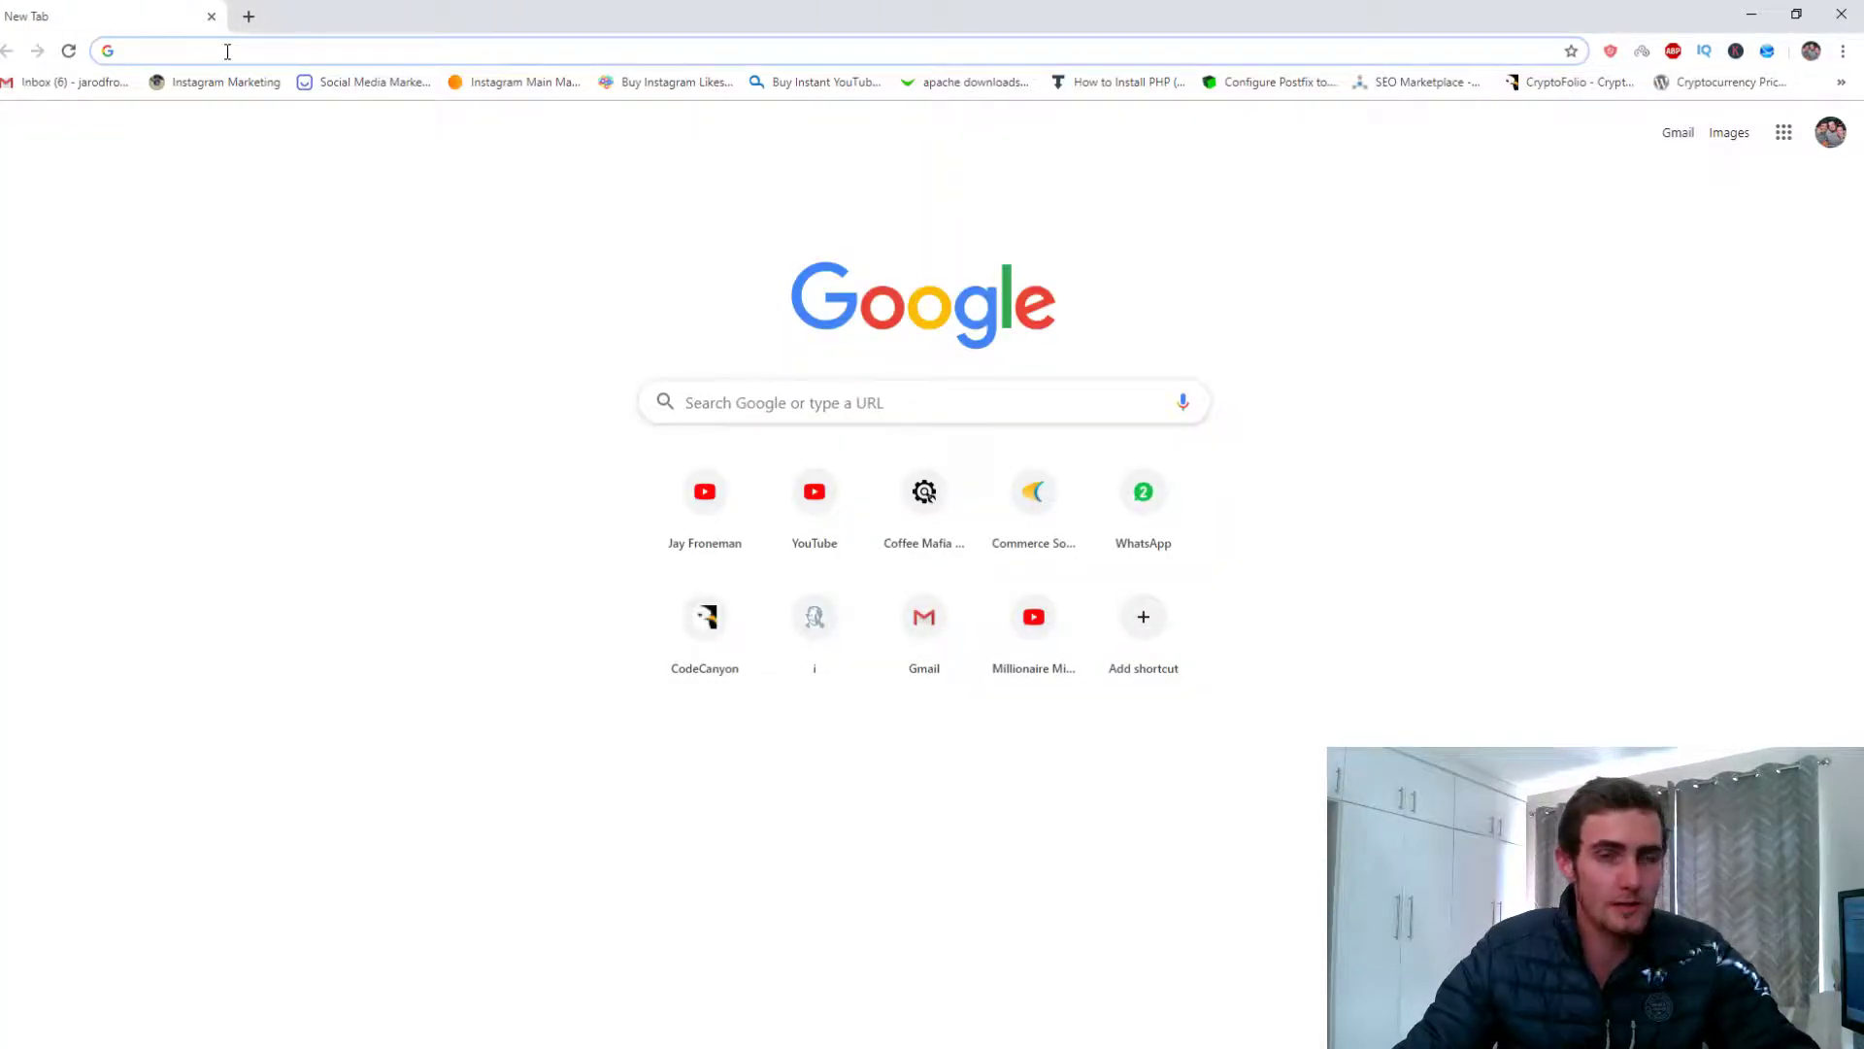
type("pos.coffeemafia.co.za")
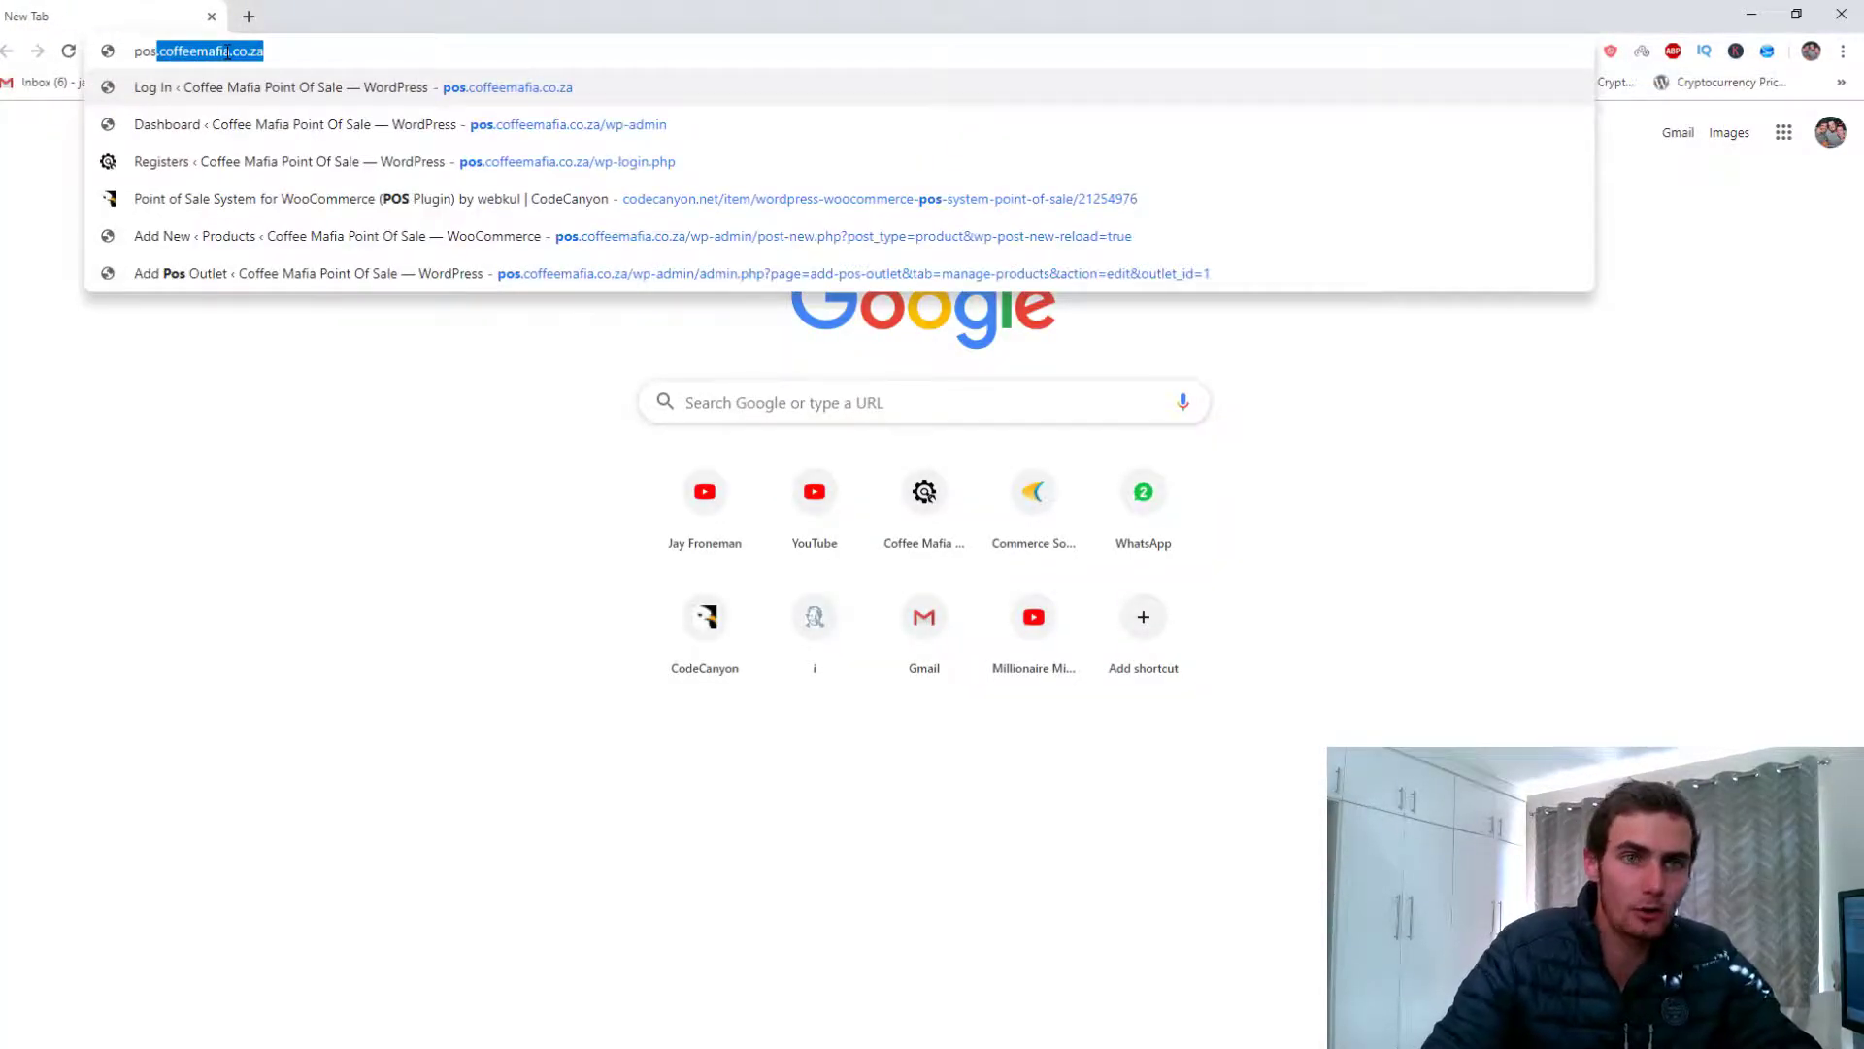
type("/")
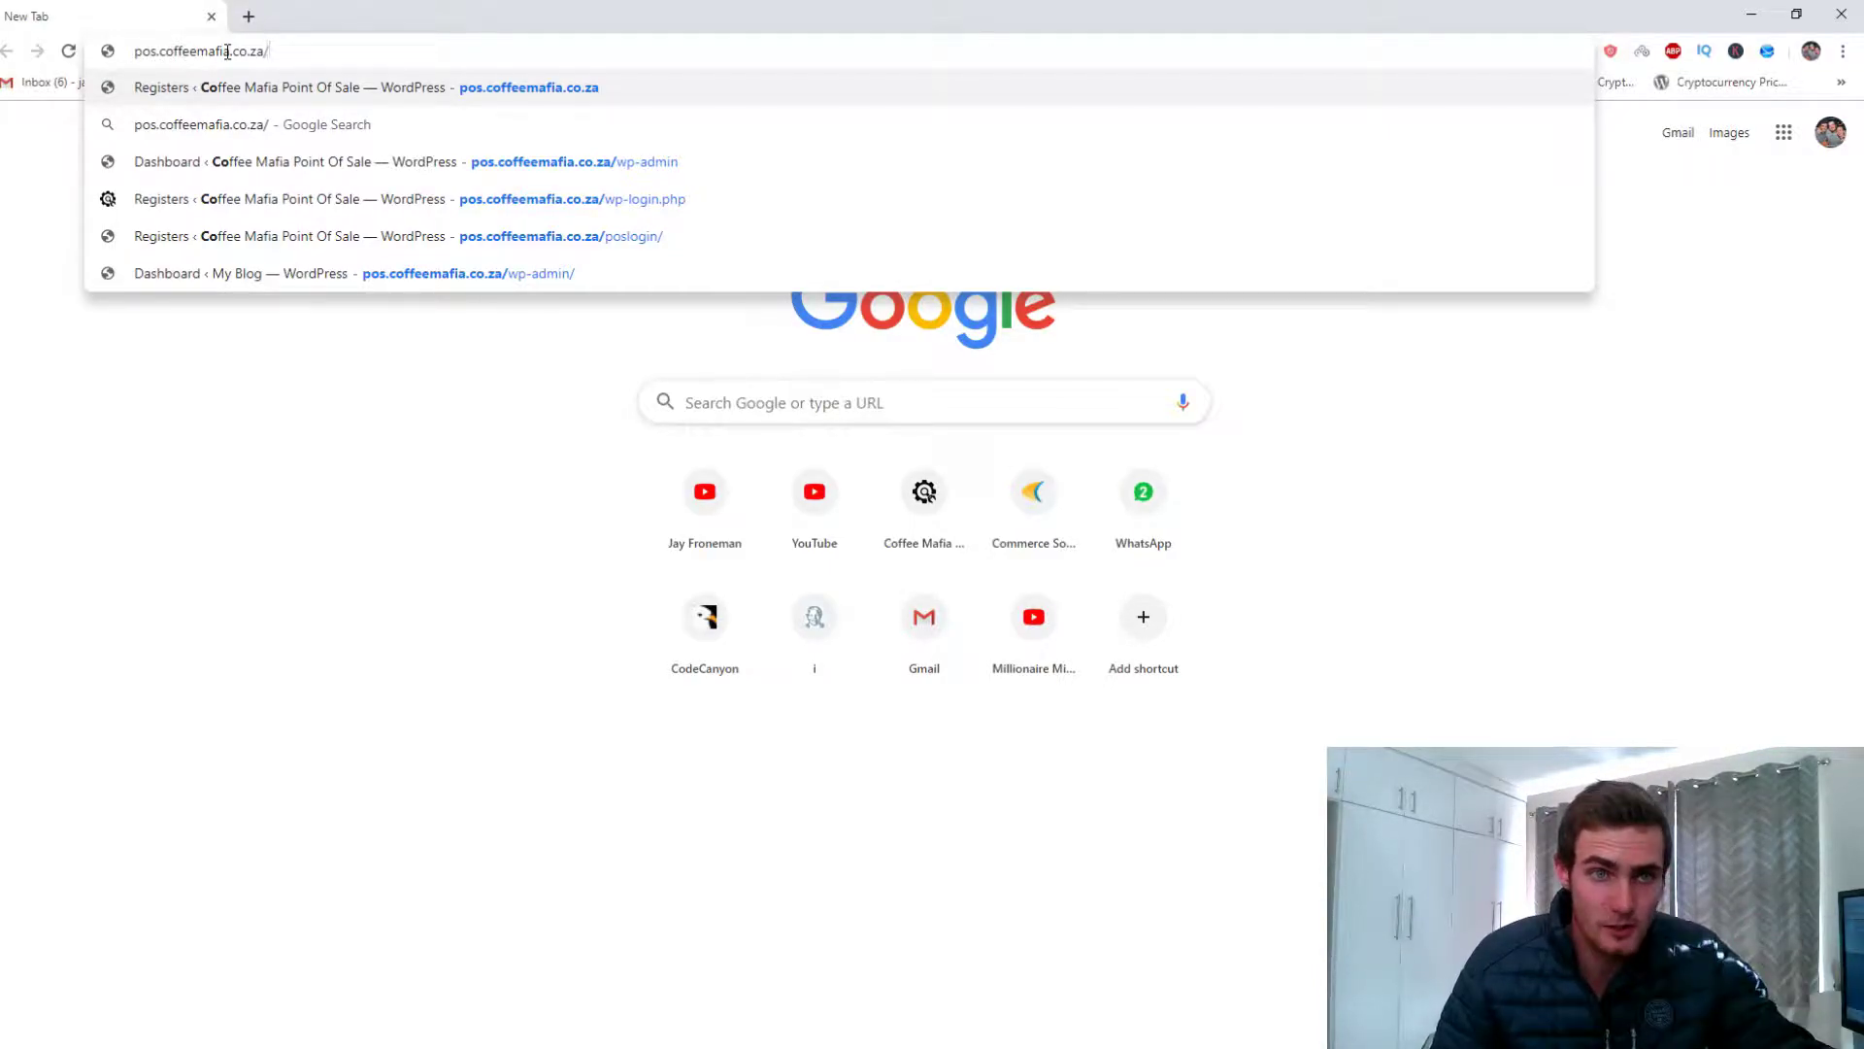
type("wp-admin")
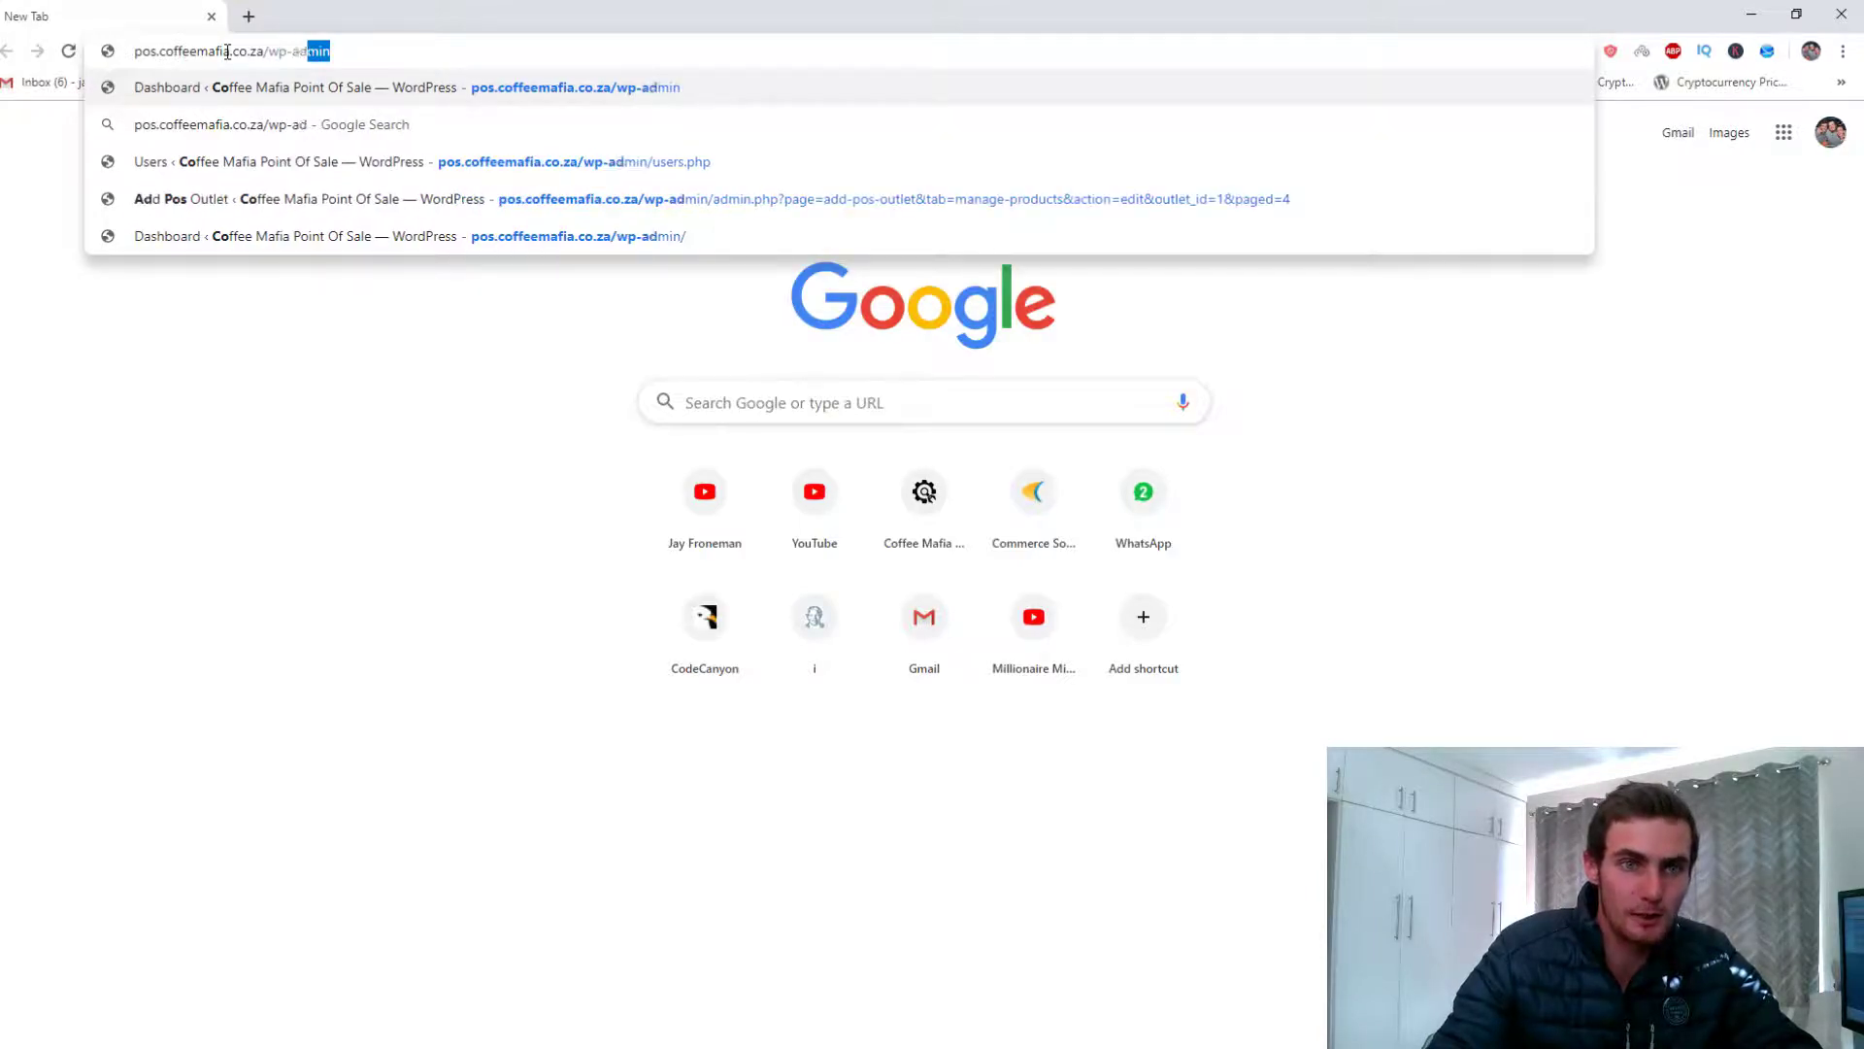
key("Return")
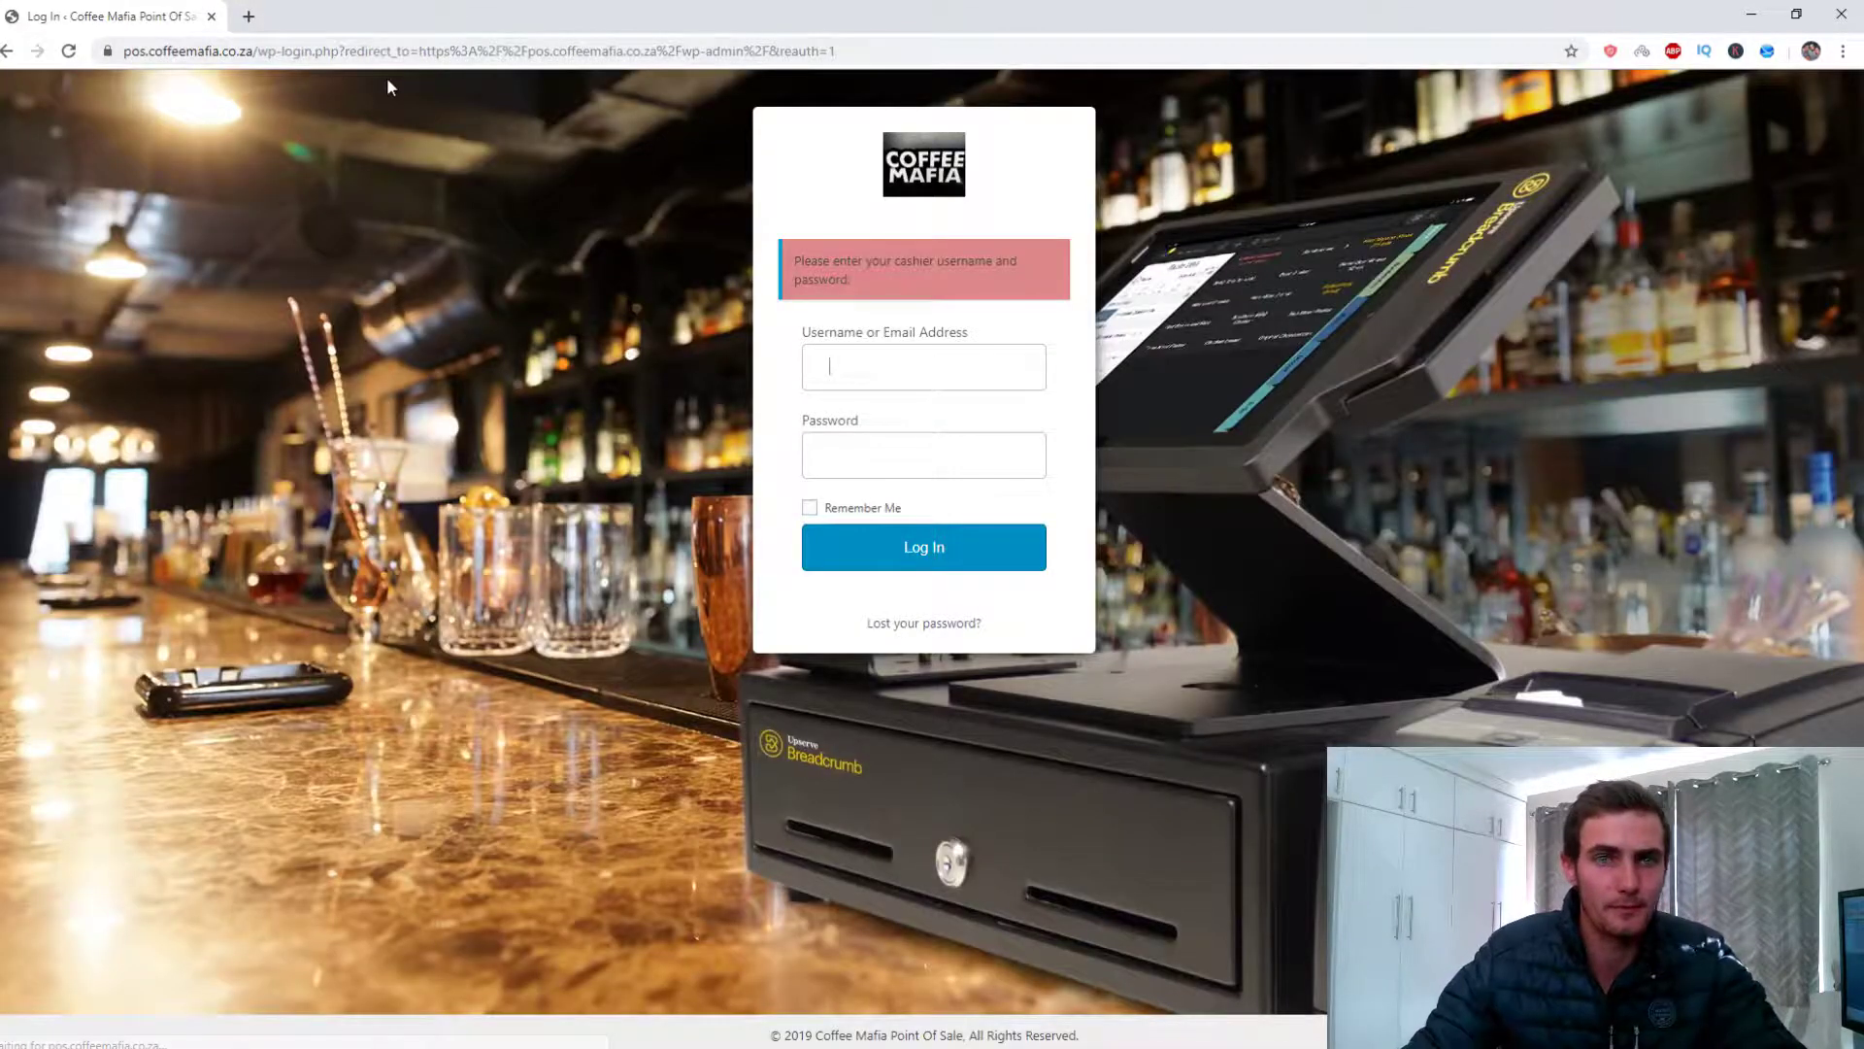
- Sign in as the cashier by replacing the prefilled username and using Chrome's saved password
left_click(974, 352)
left_click(944, 269)
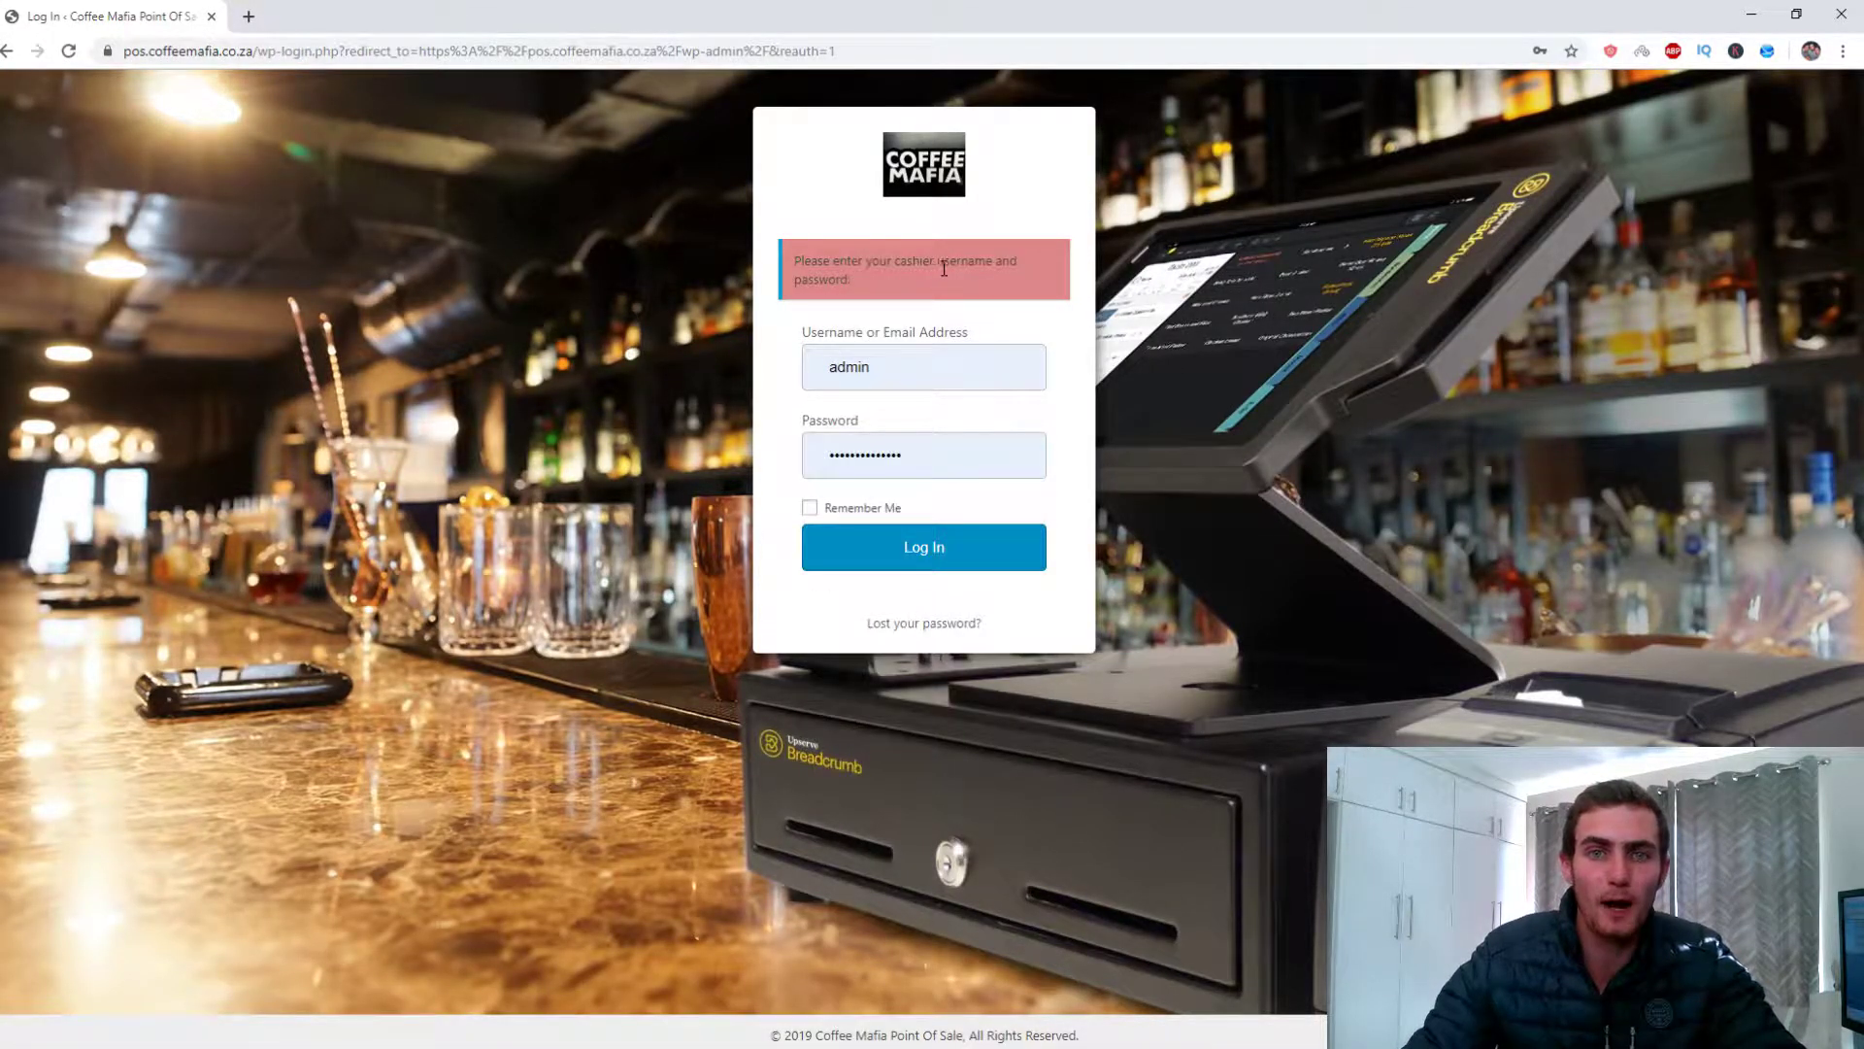
double_click(928, 366)
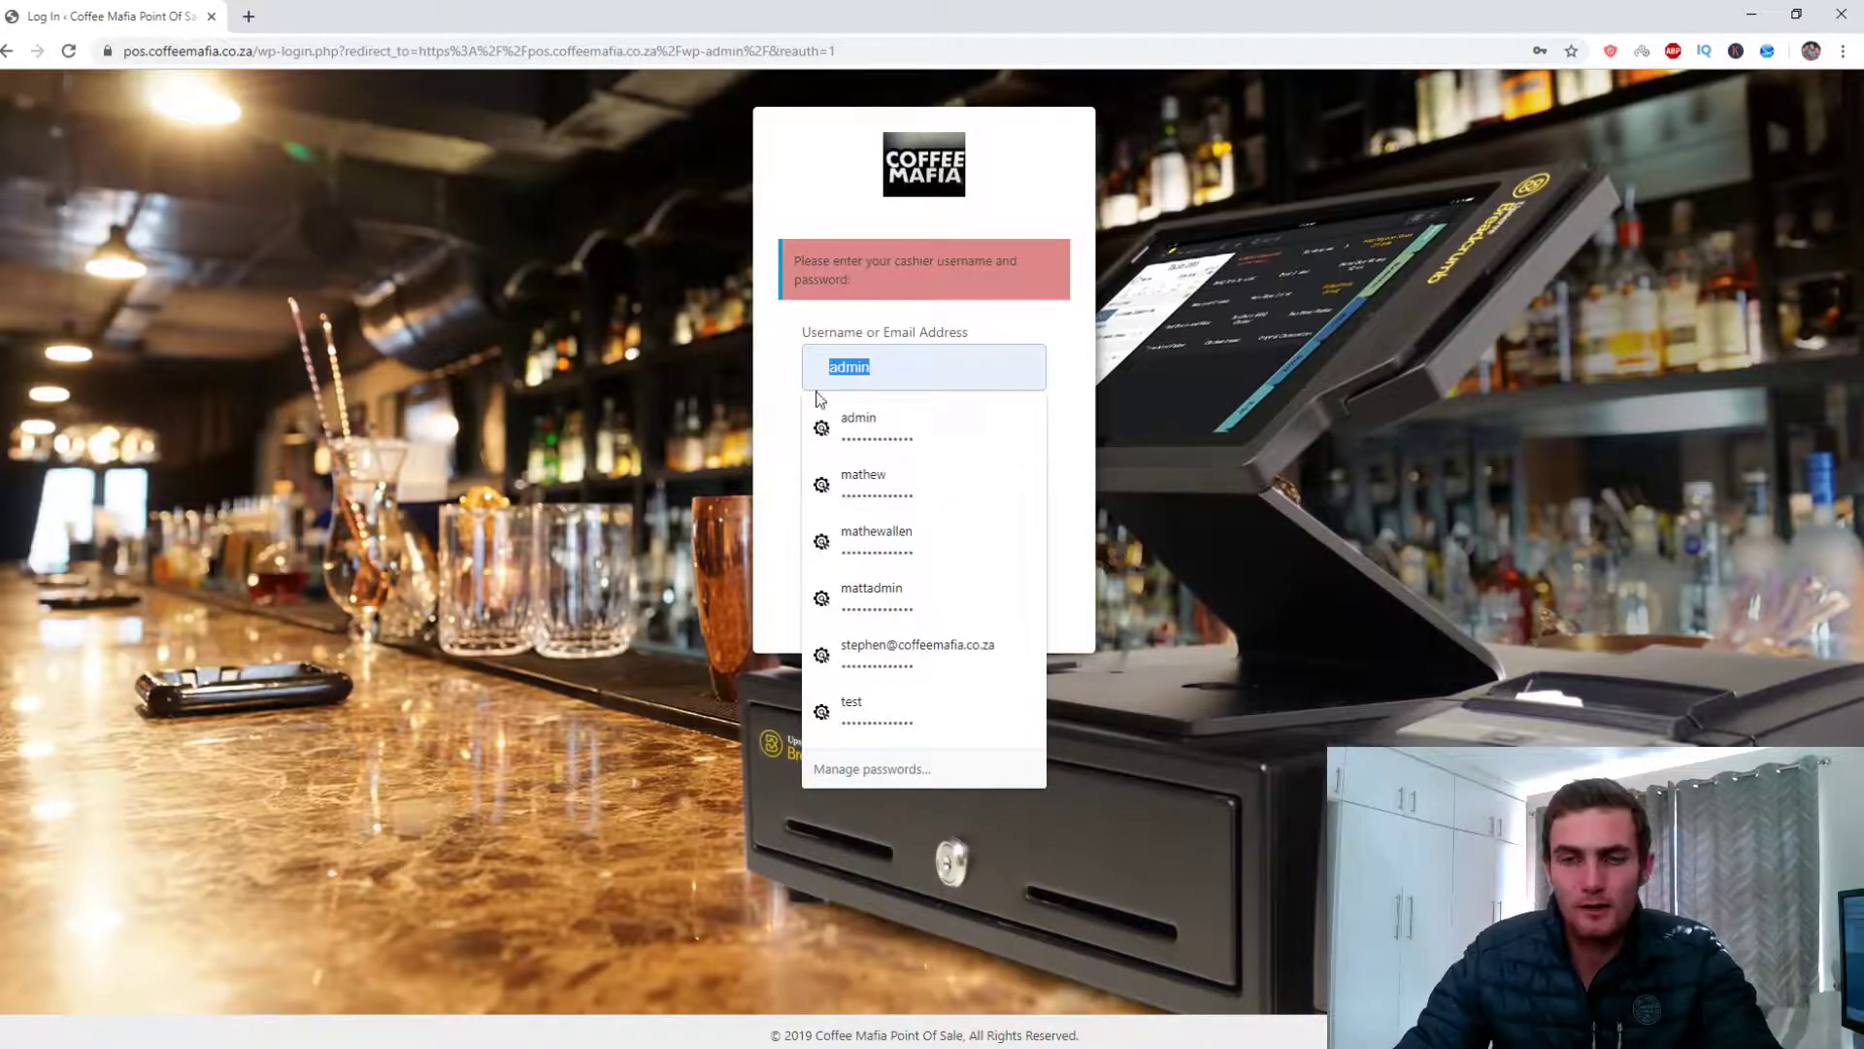
key("BackSpace")
left_click(930, 374)
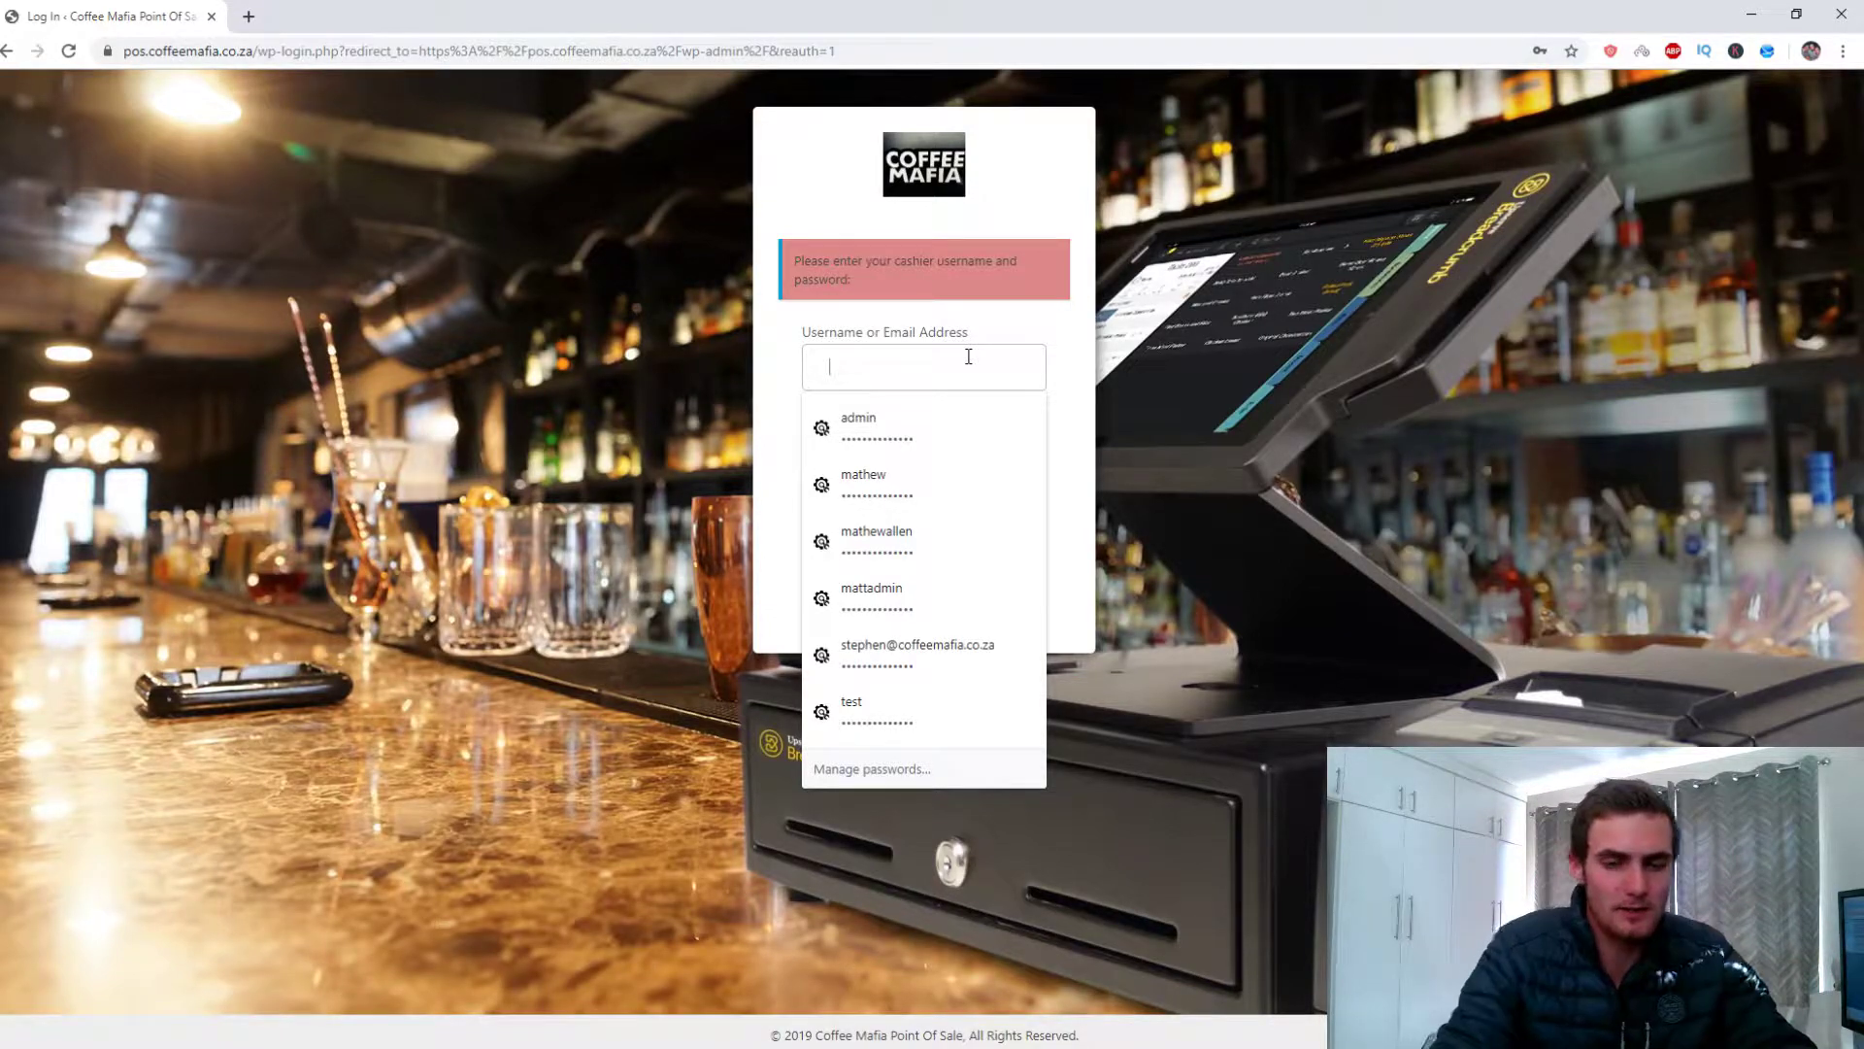
type("greg")
left_click(918, 440)
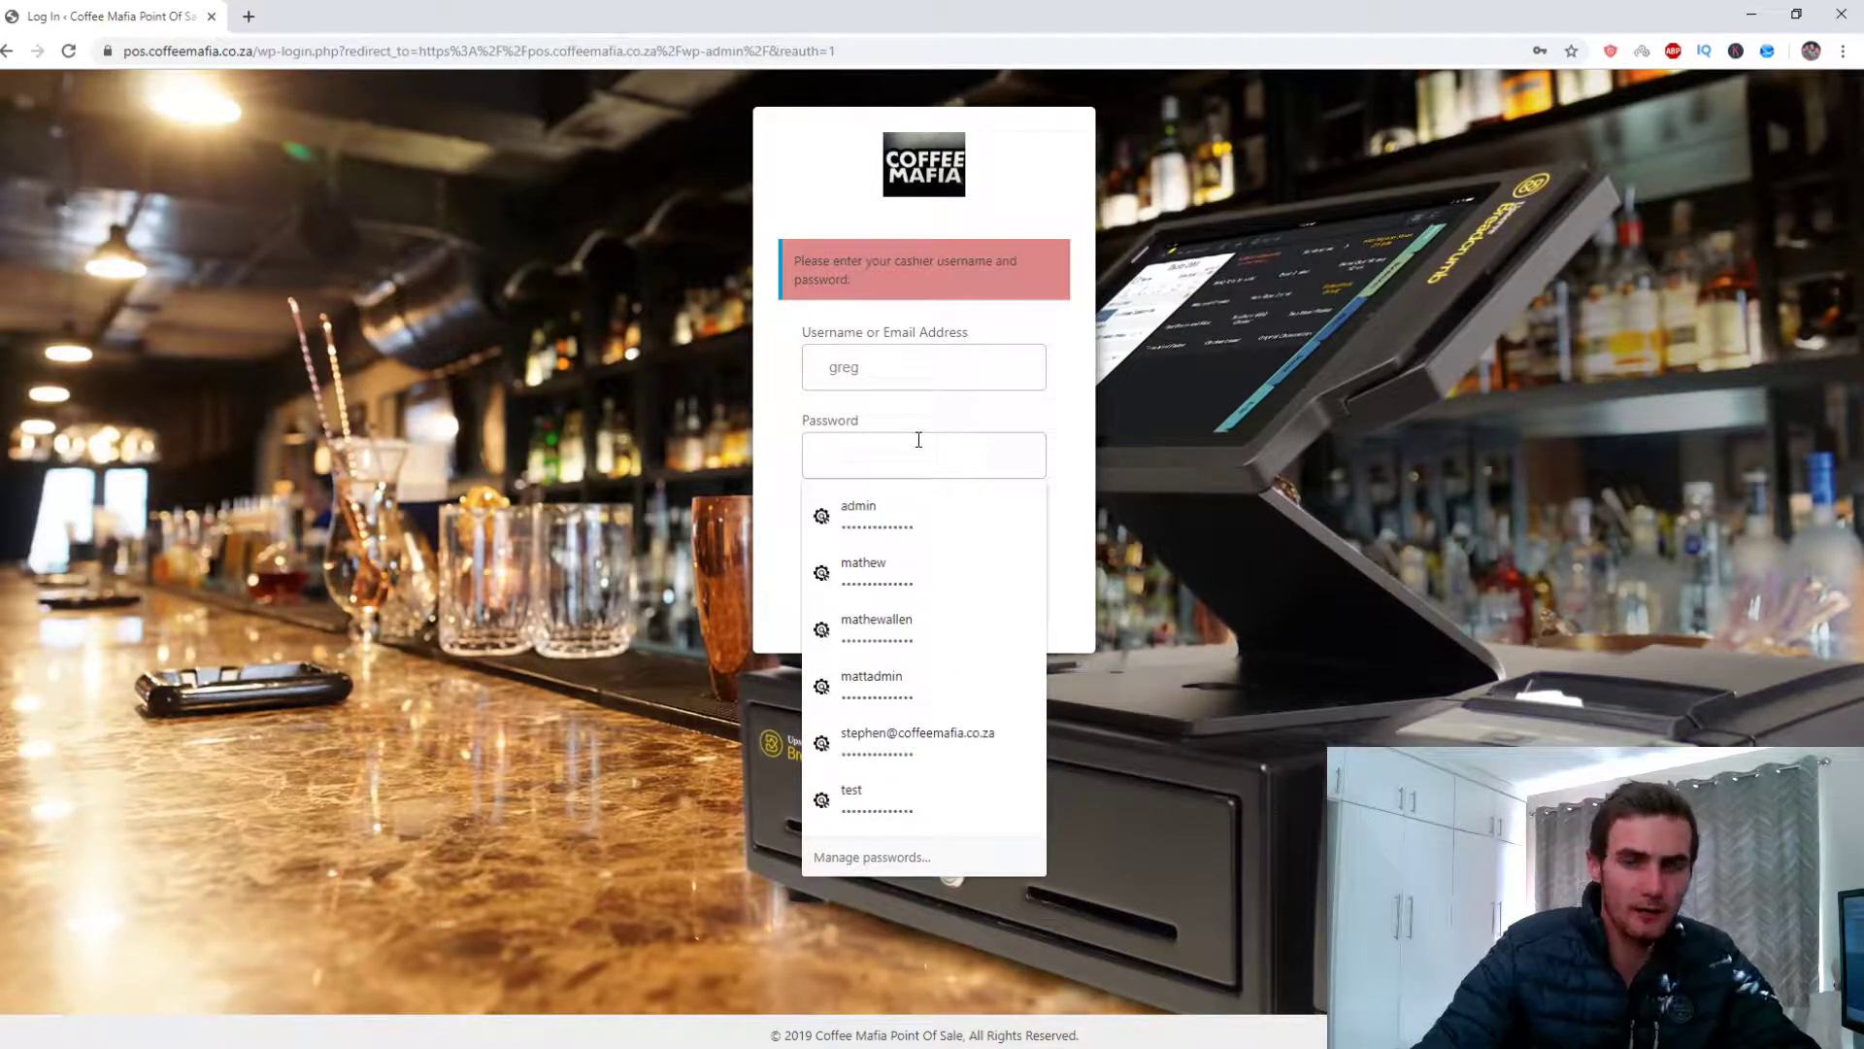
left_click(895, 504)
left_click(910, 547)
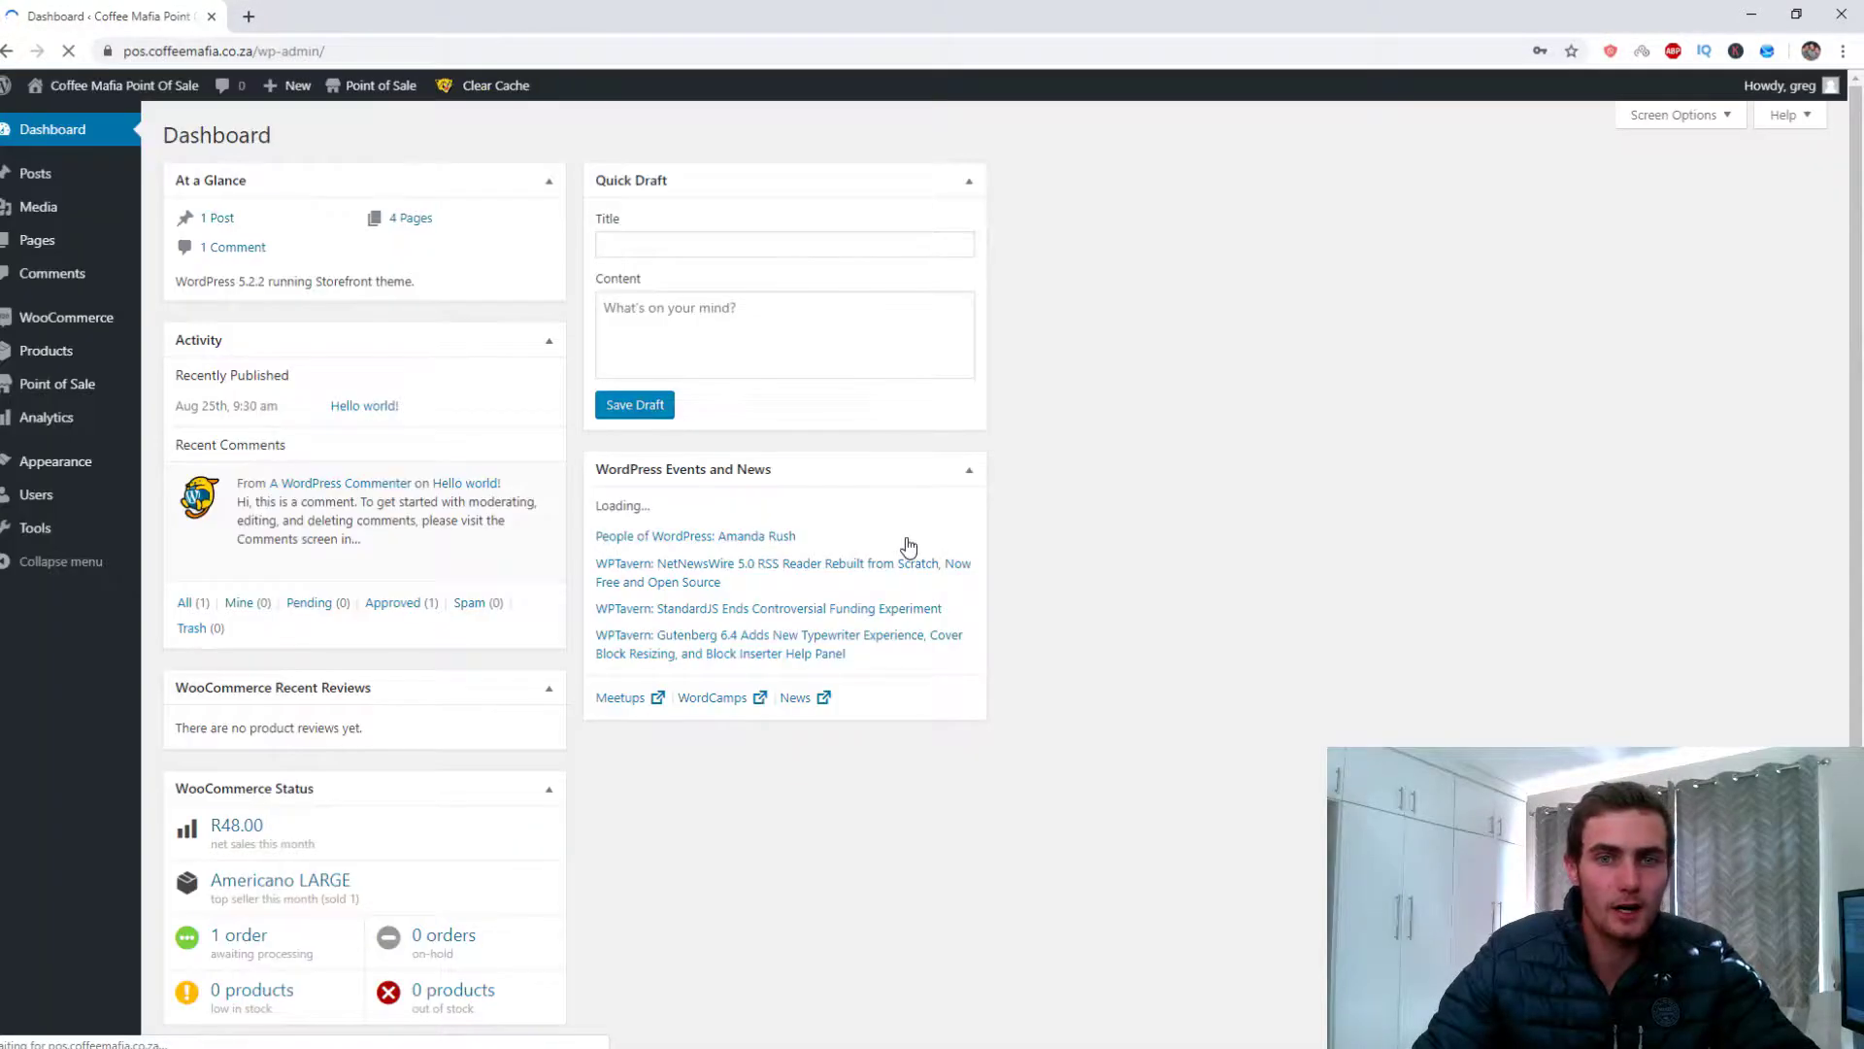
- Set your profile's Outlet to Coffee Mafia Newton Park, update the profile, and return to Registers
left_click(1573, 83)
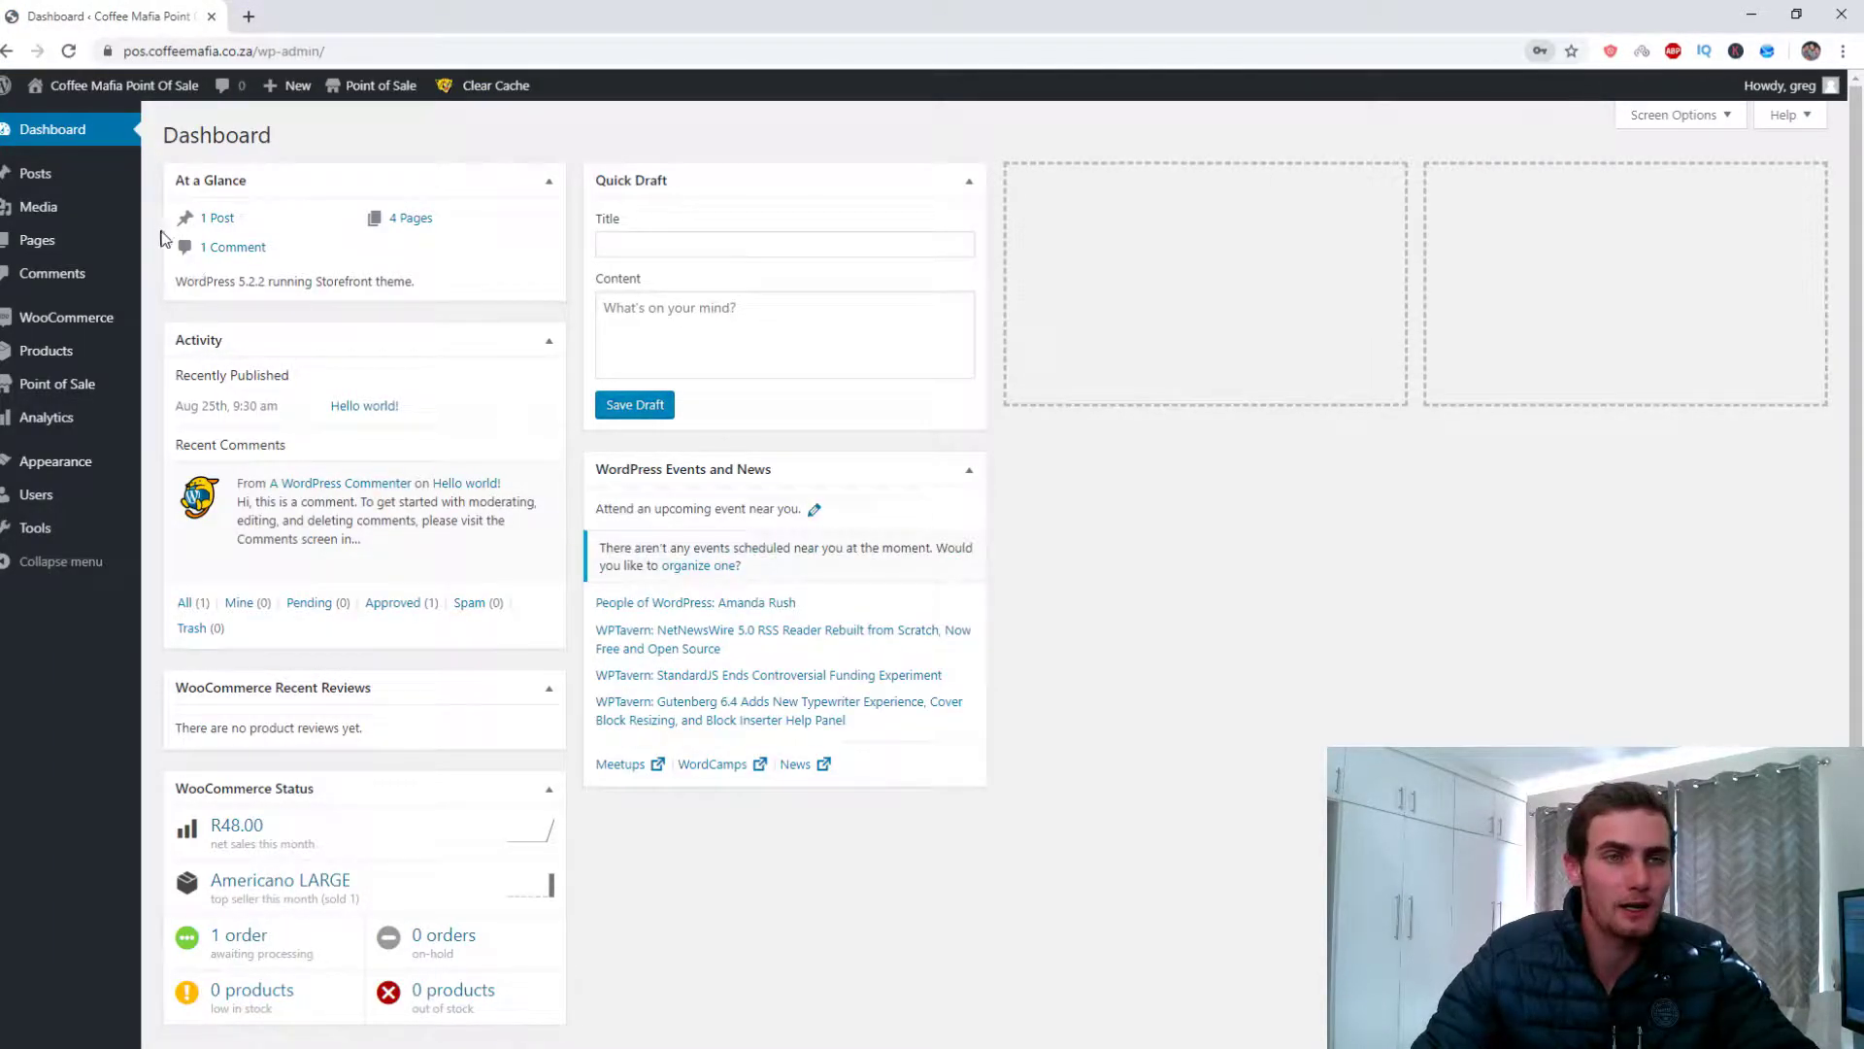
left_click(182, 388)
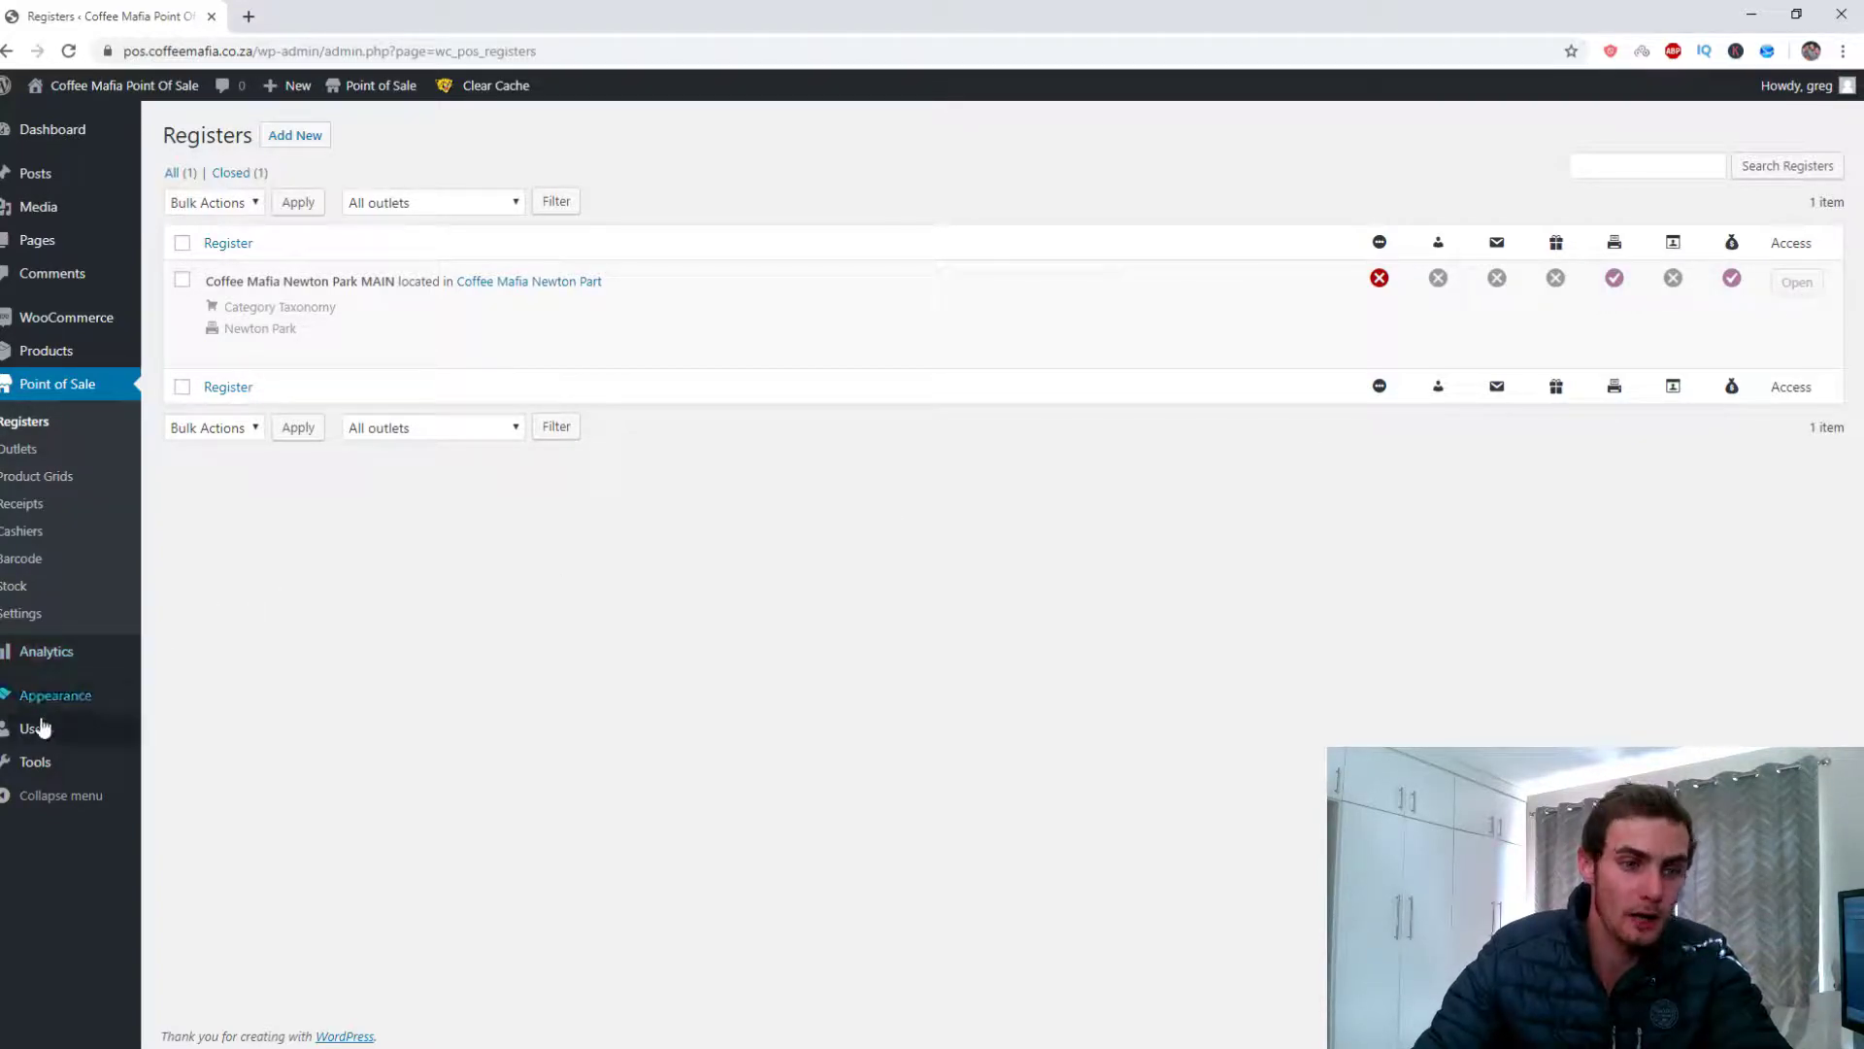
mouse_move(67, 732)
left_click(180, 762)
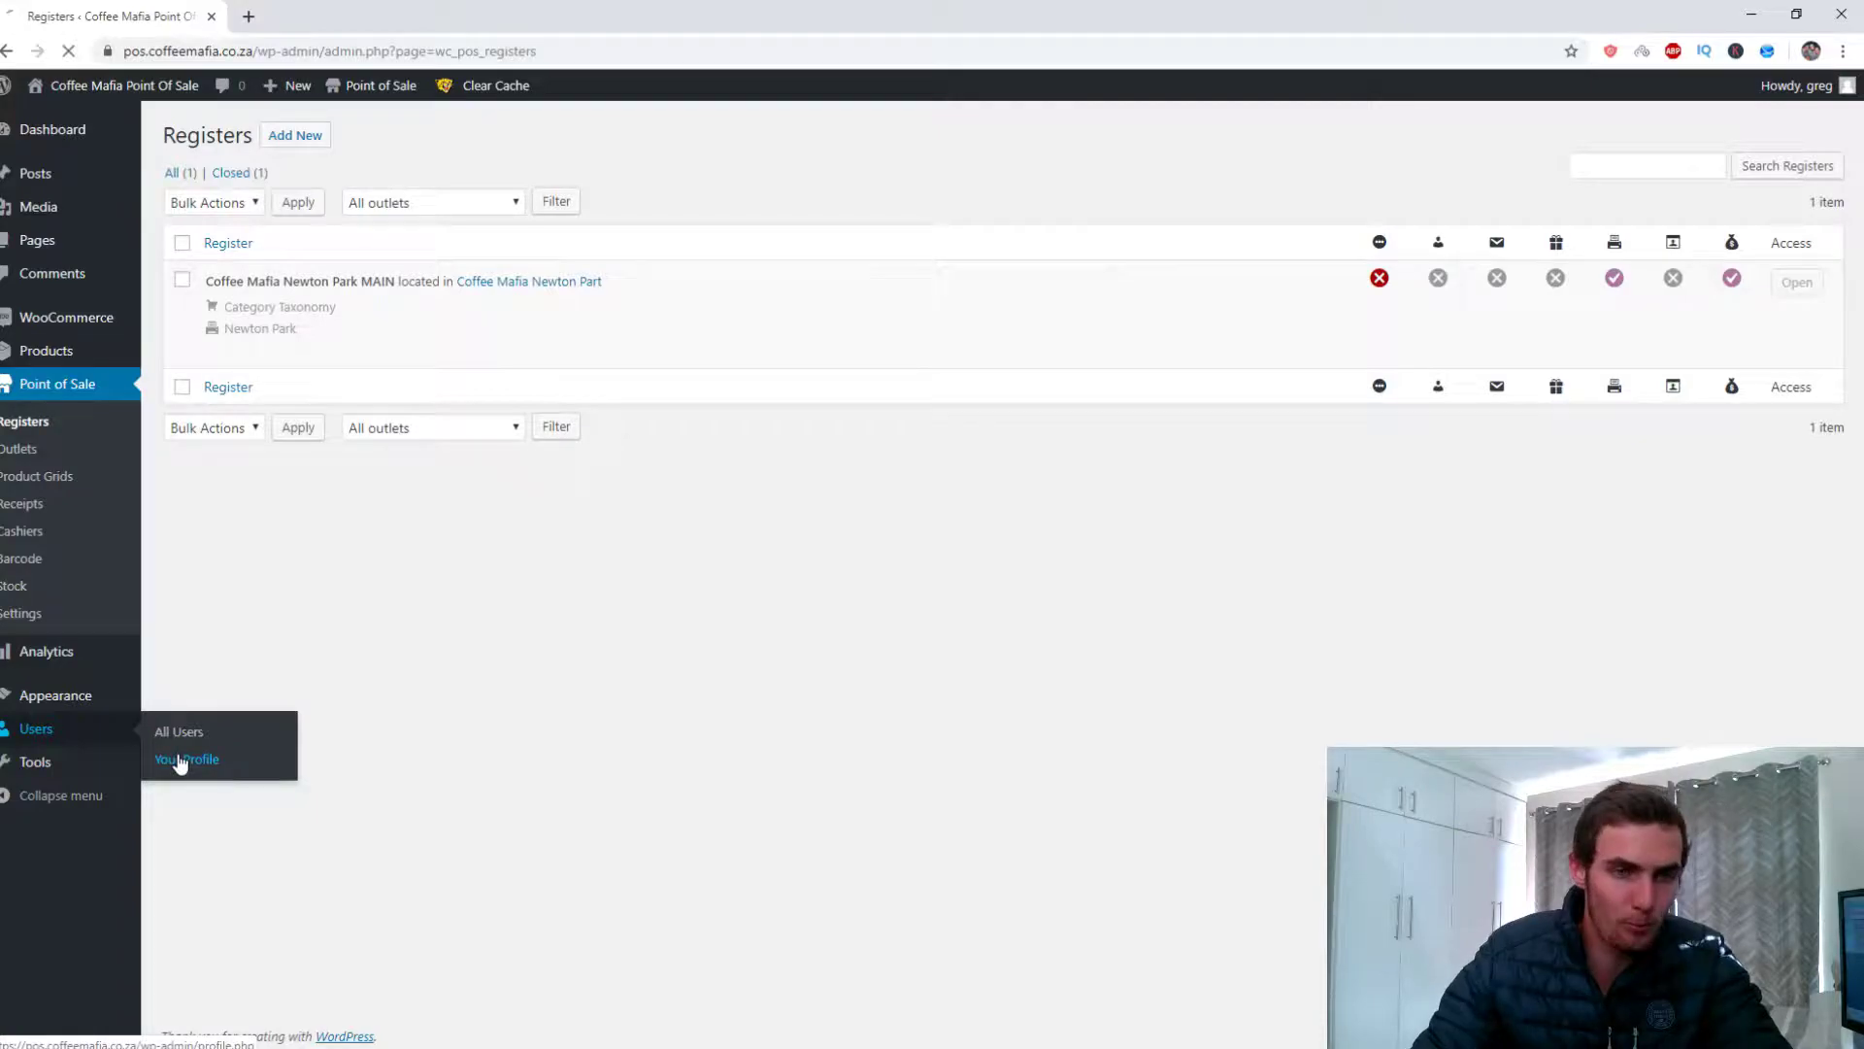
scroll(616, 632, "down", 5)
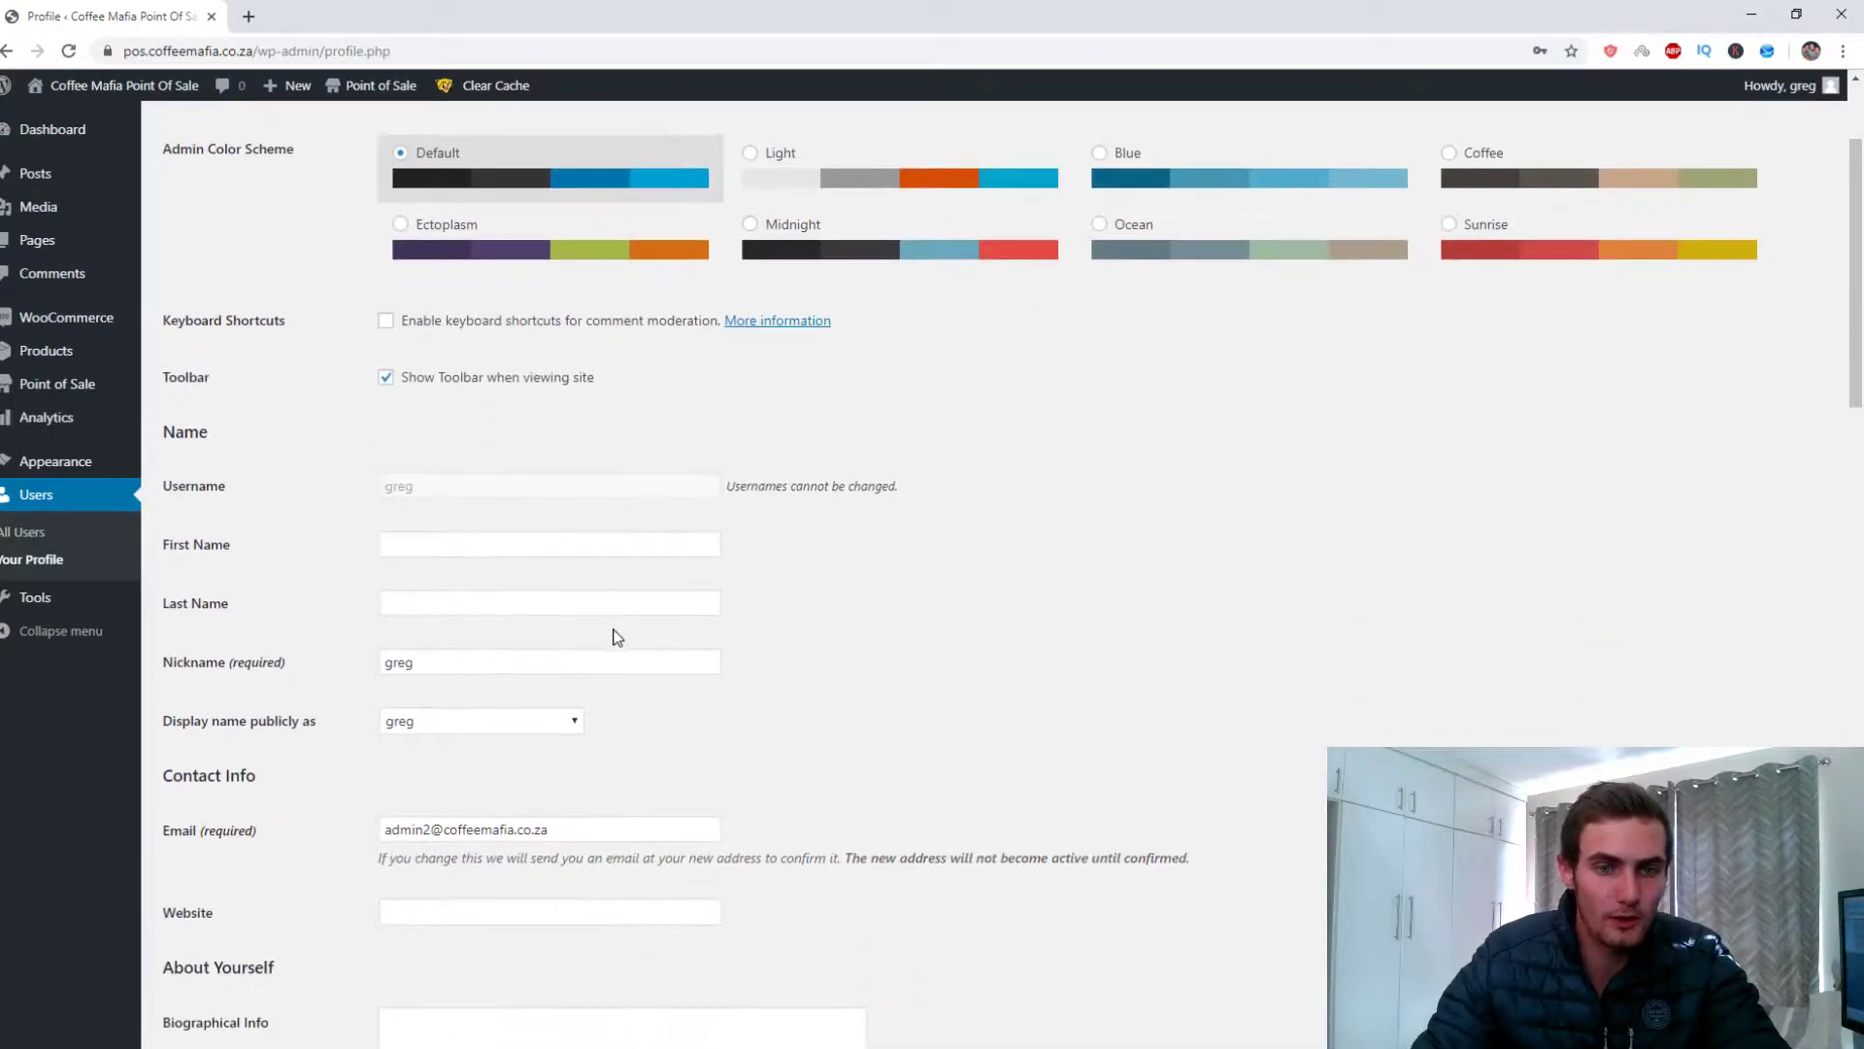
scroll(656, 660, "down", 6)
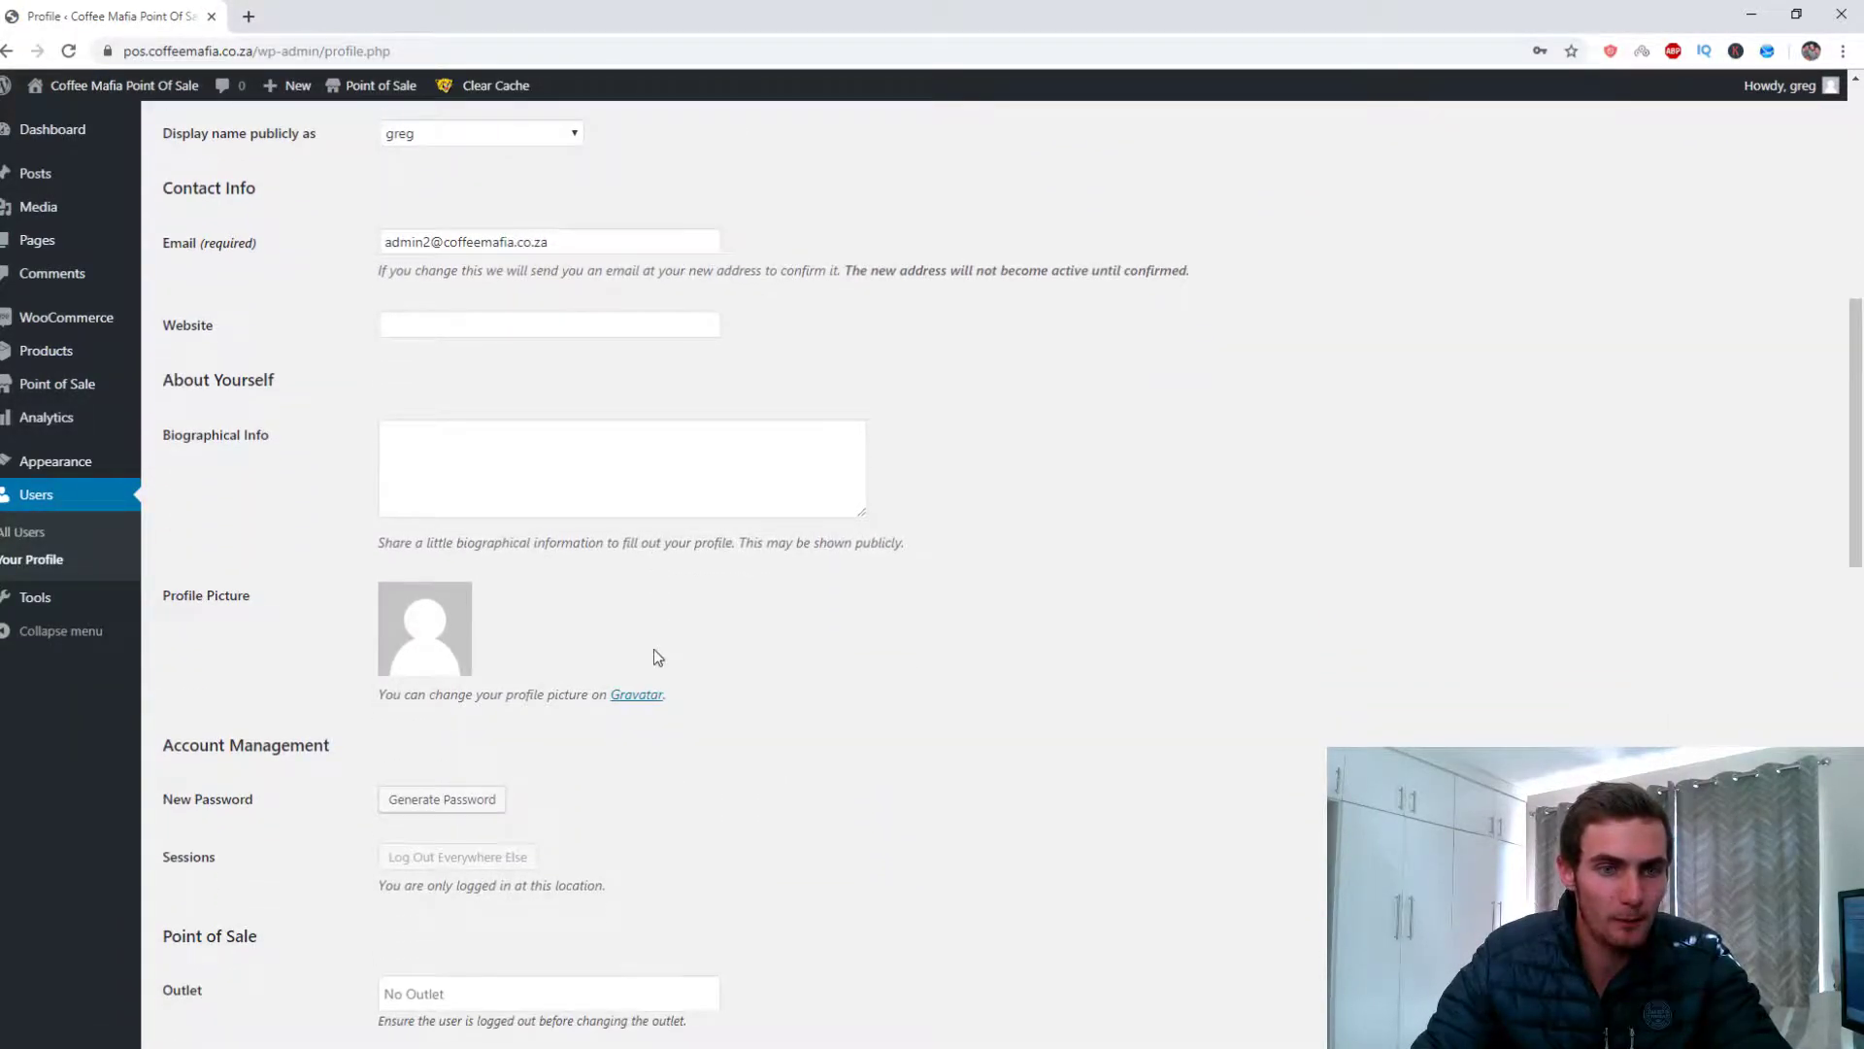
left_click(425, 594)
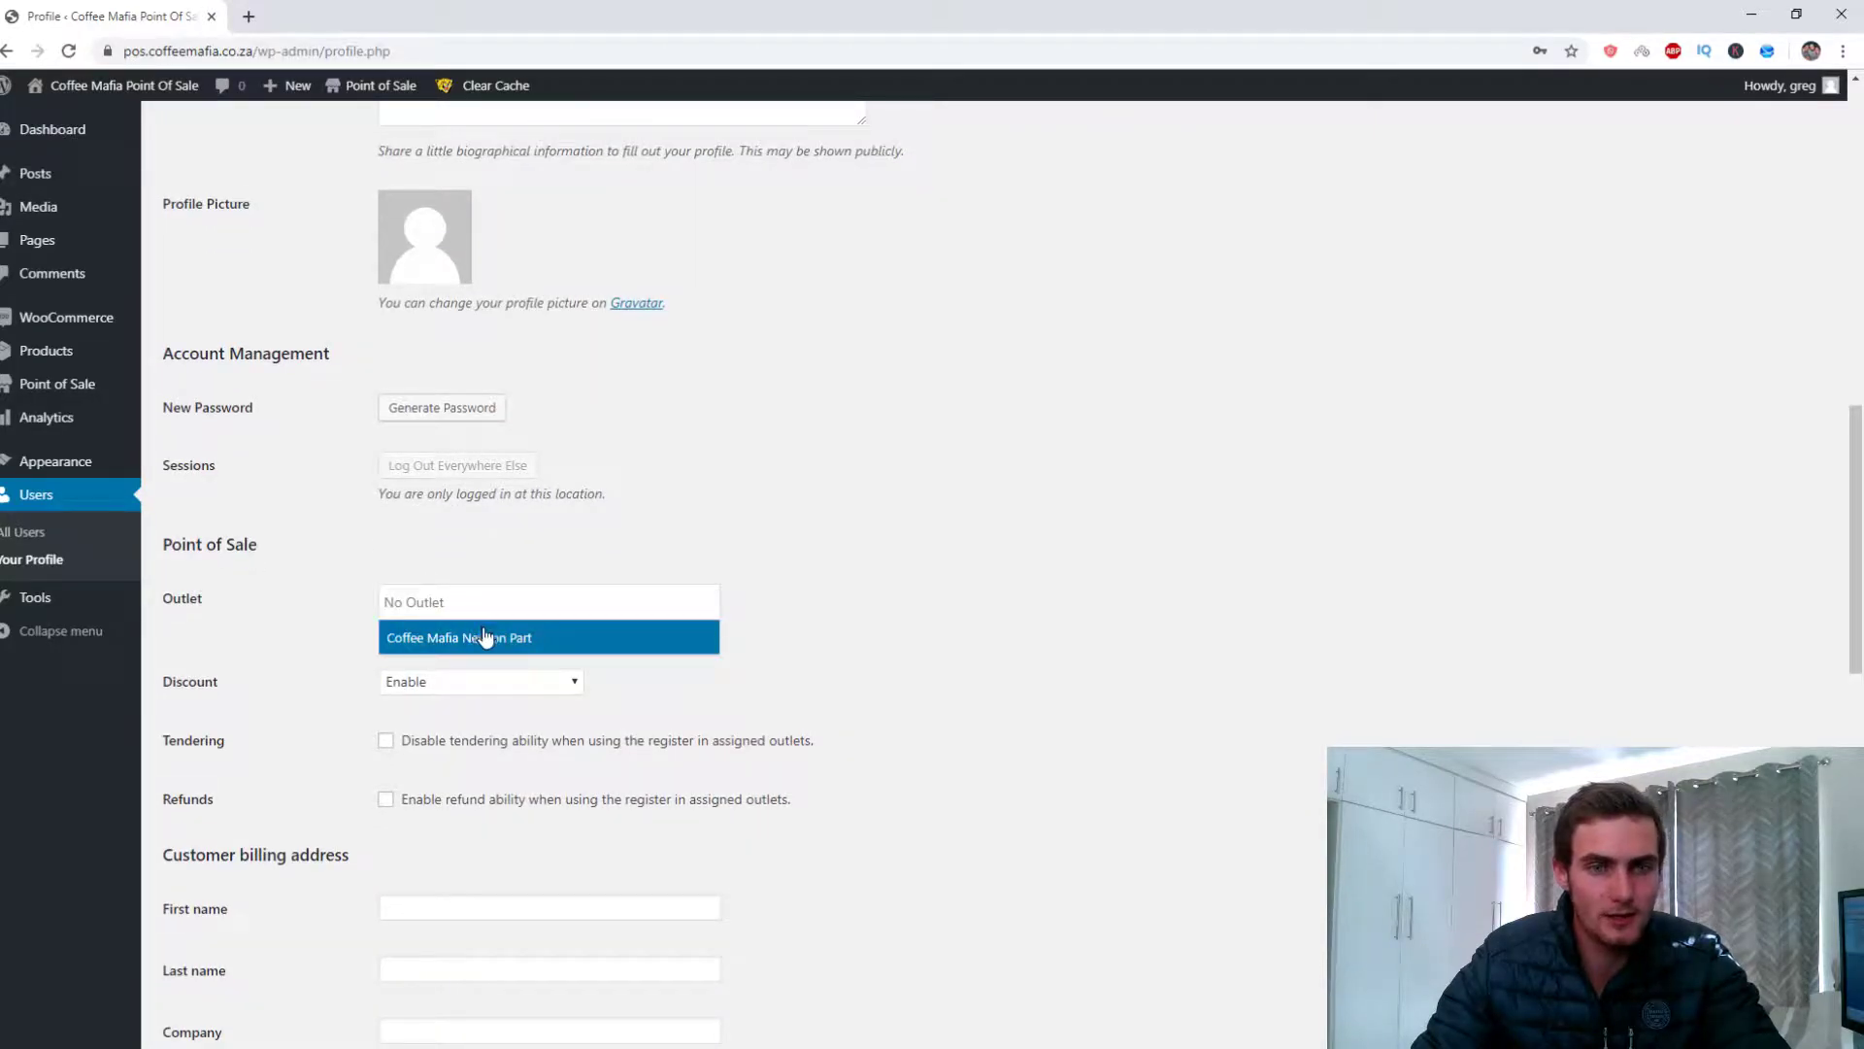
left_click(476, 636)
scroll(573, 622, "down", 14)
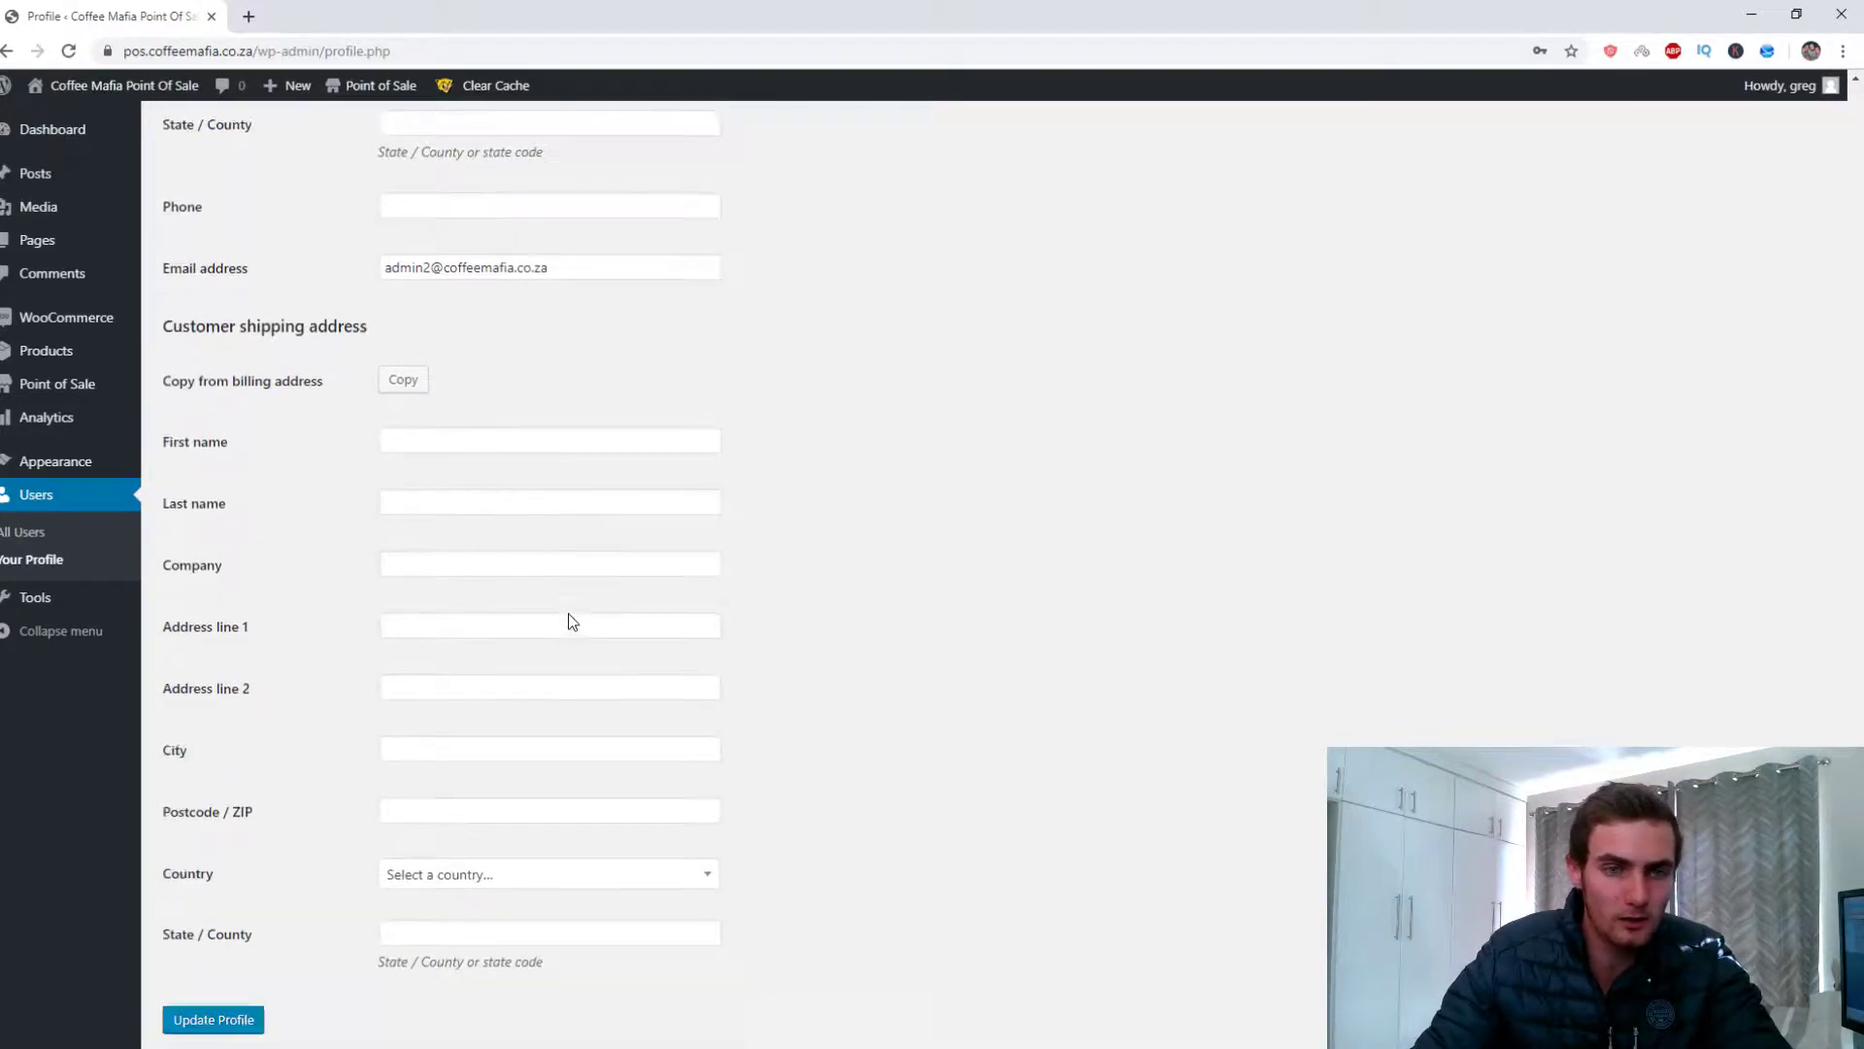
left_click(209, 957)
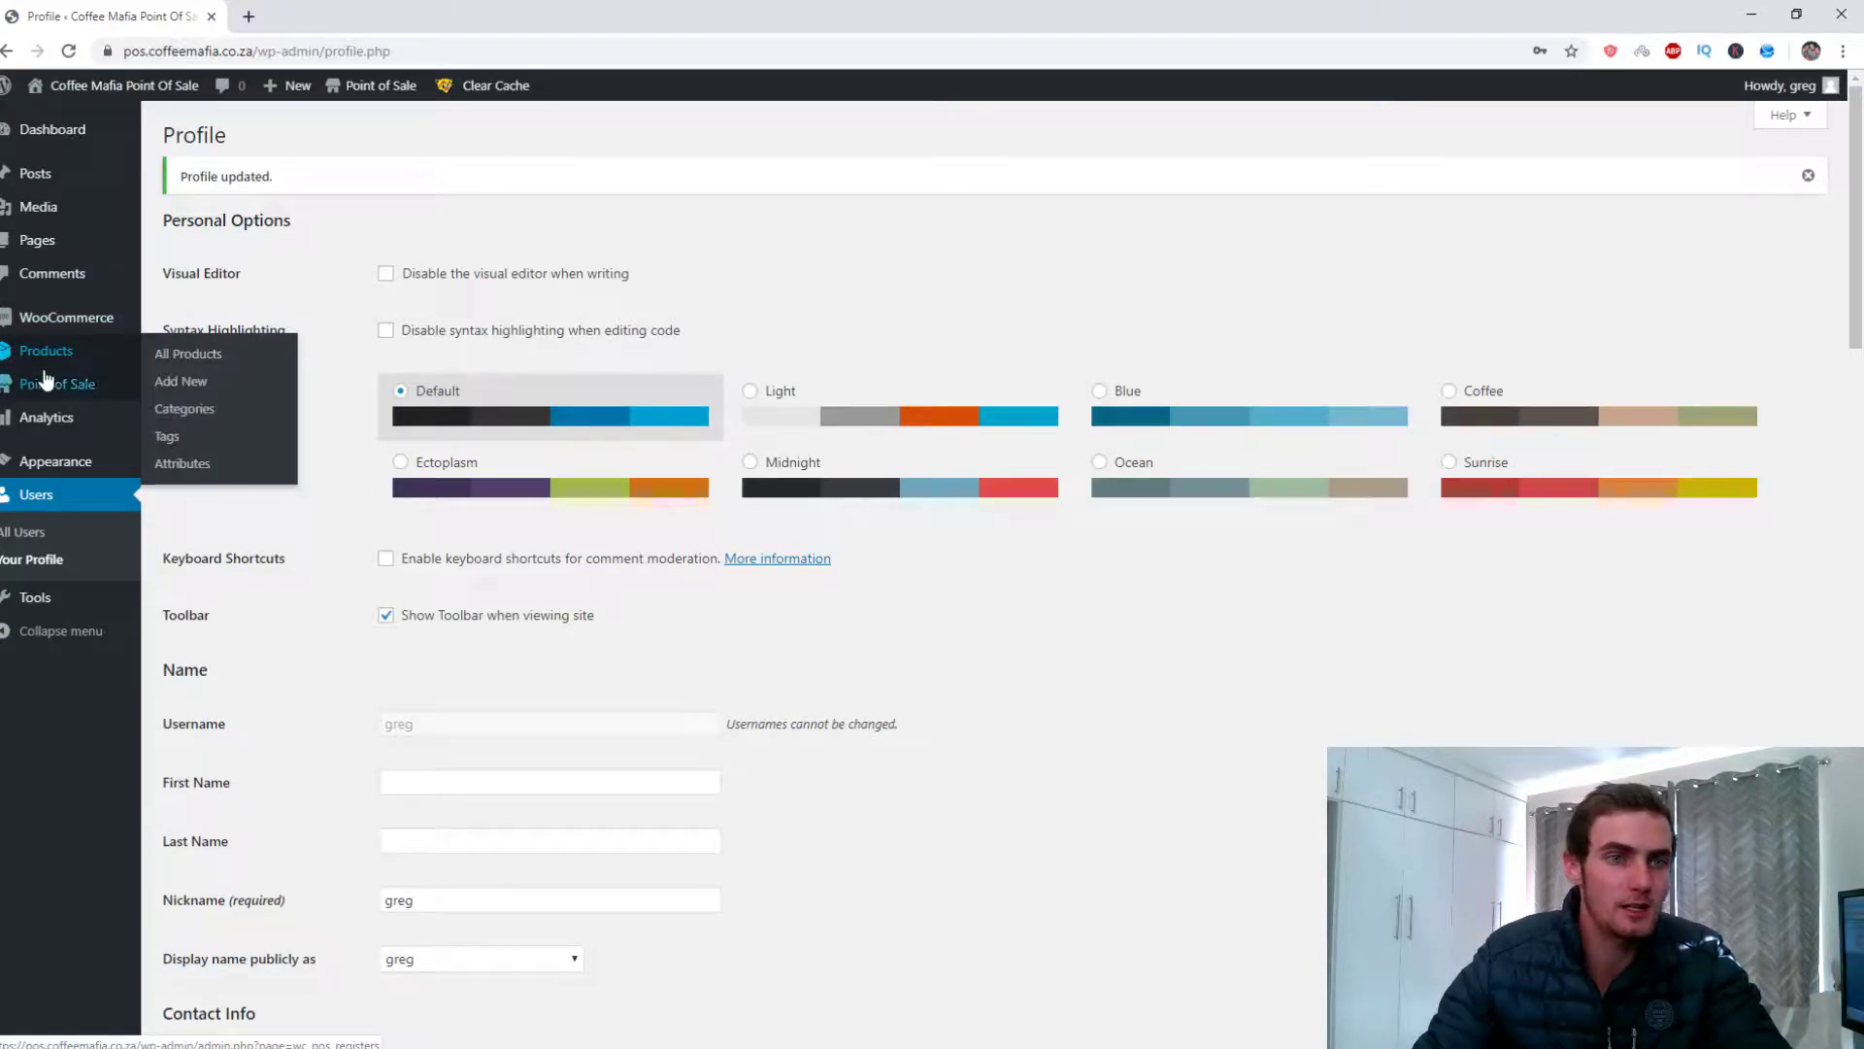
mouse_move(97, 384)
left_click(194, 390)
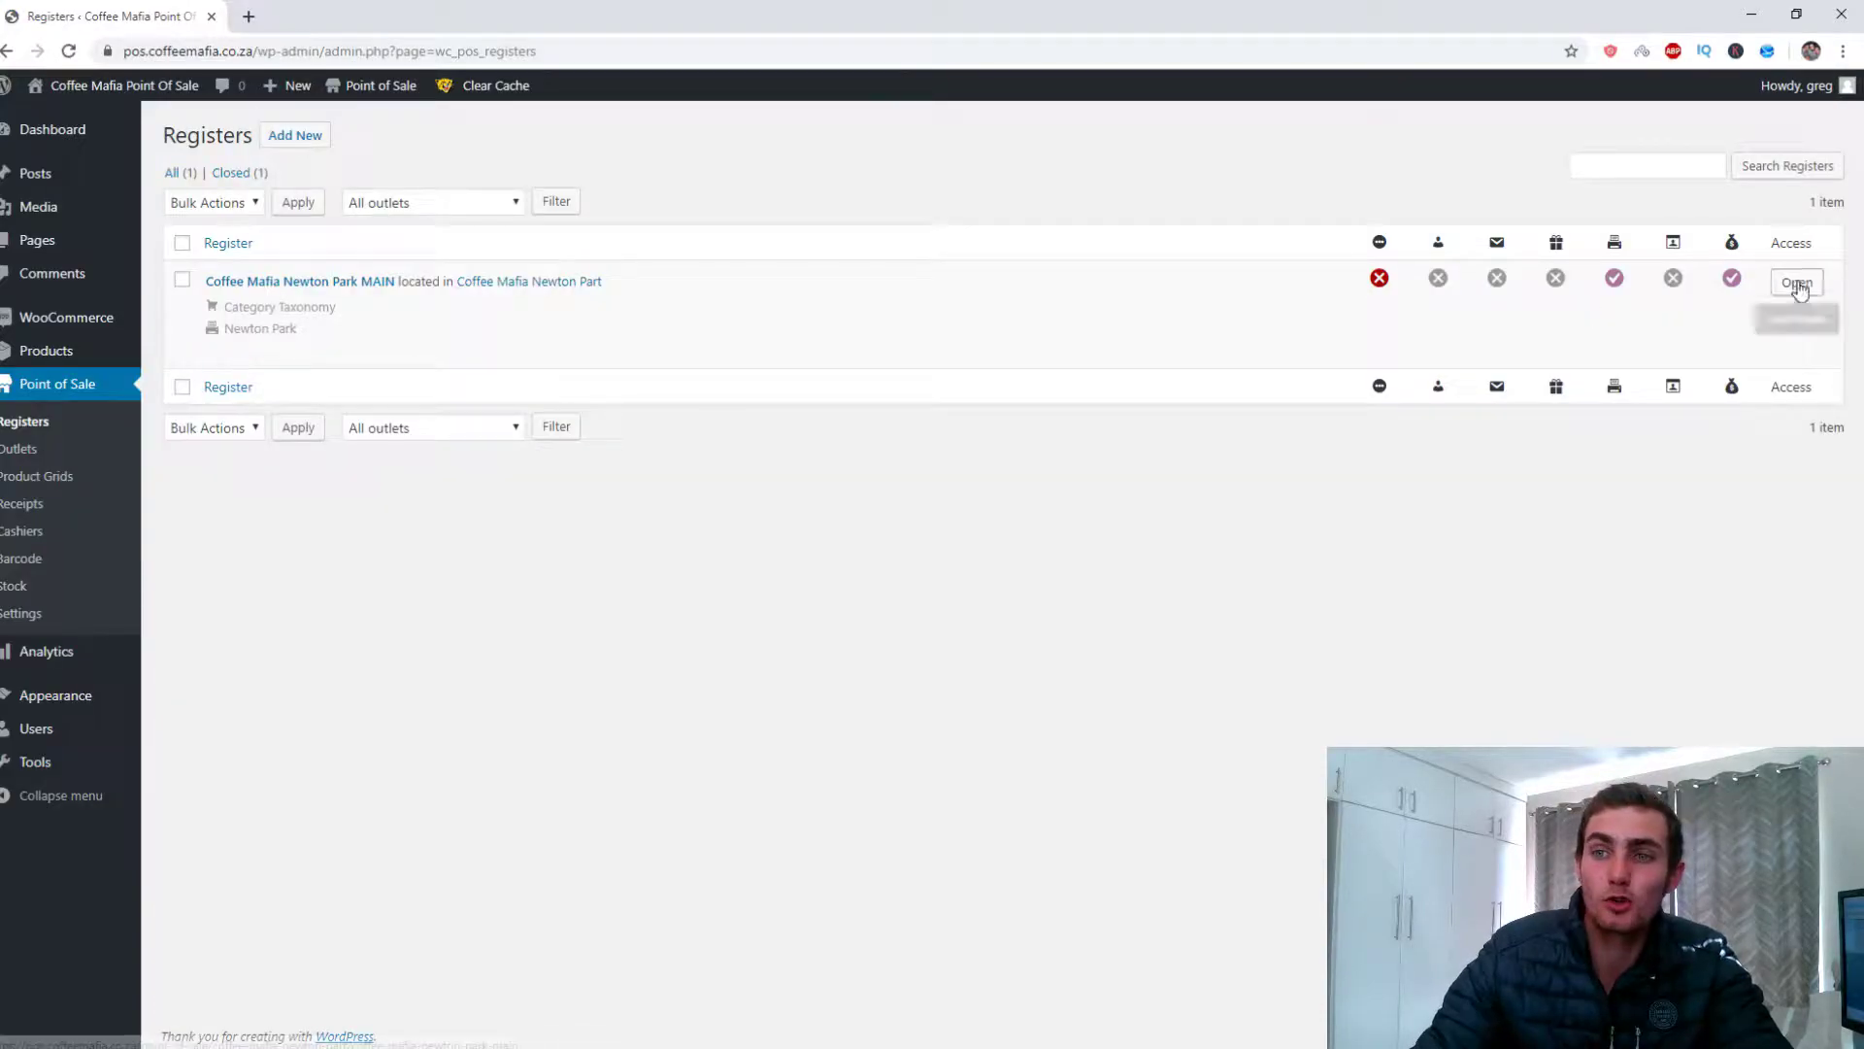
- Open the MAIN register, skip the opening cash amount, and enter the Hot Chocolates category
left_click(1794, 283)
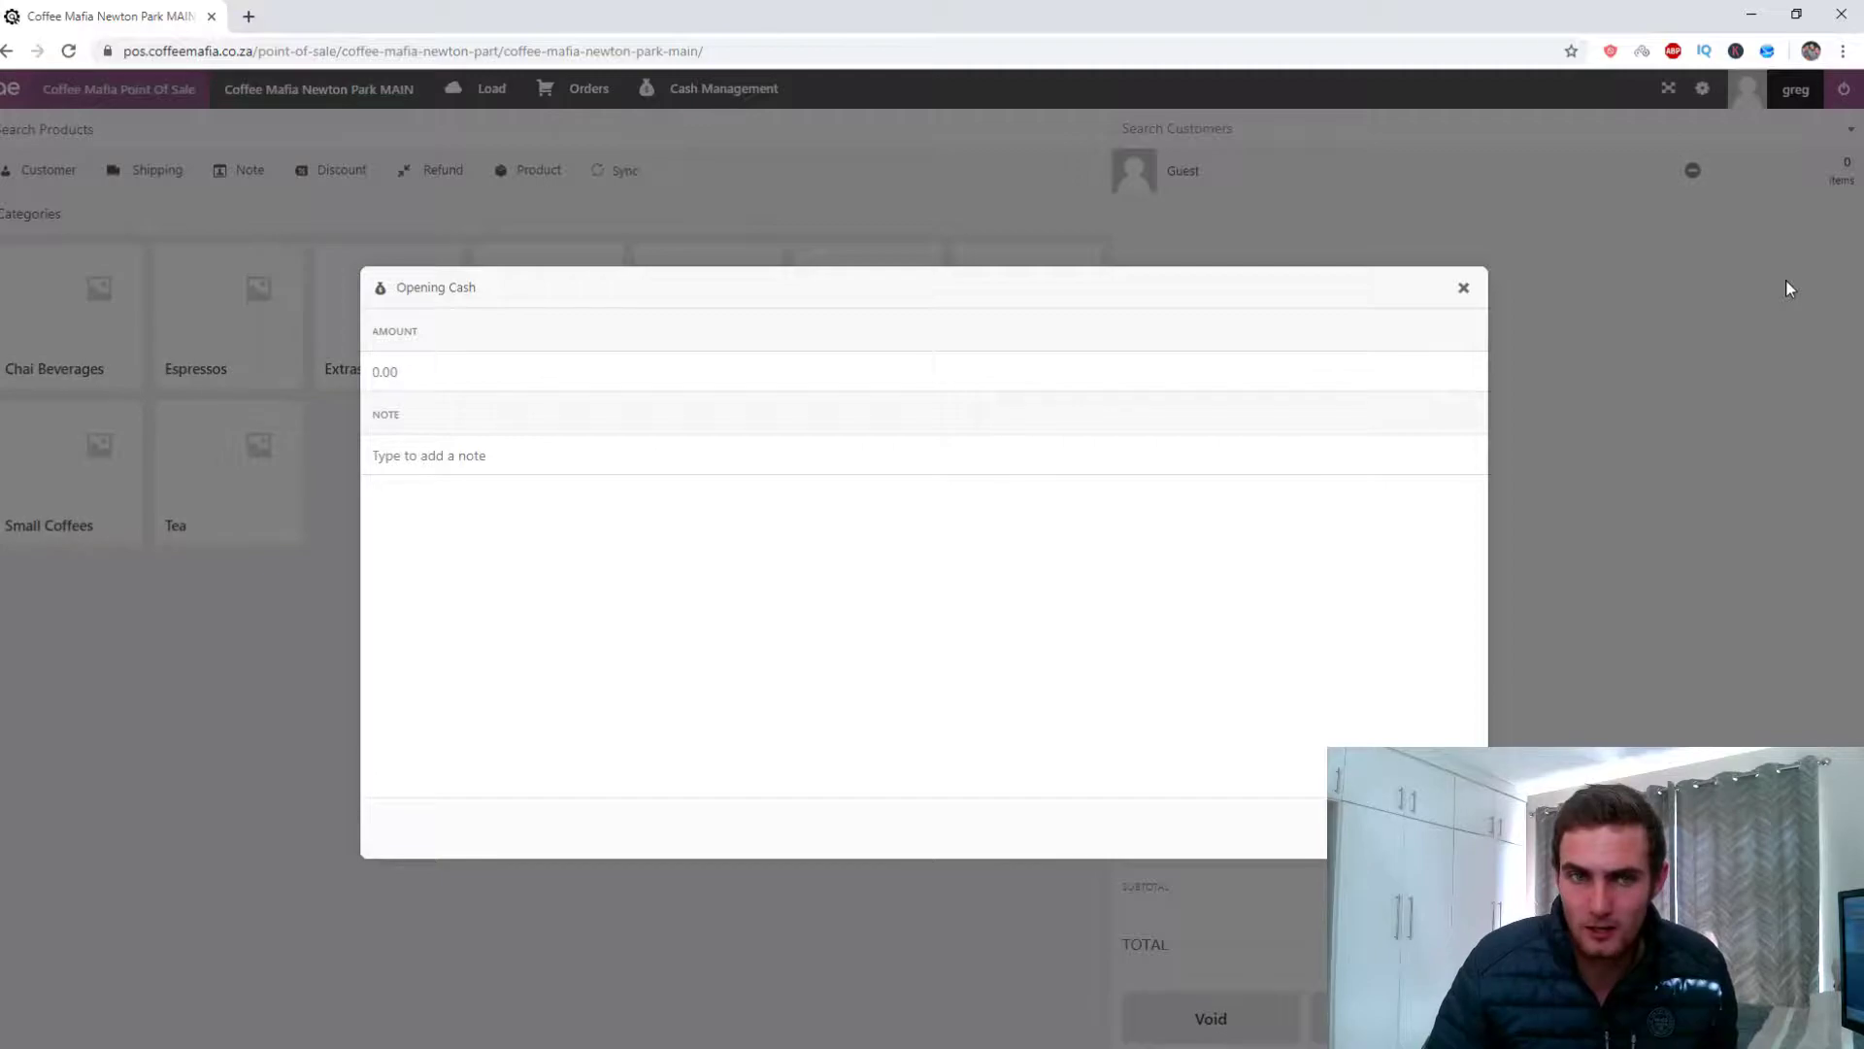
left_click(1461, 289)
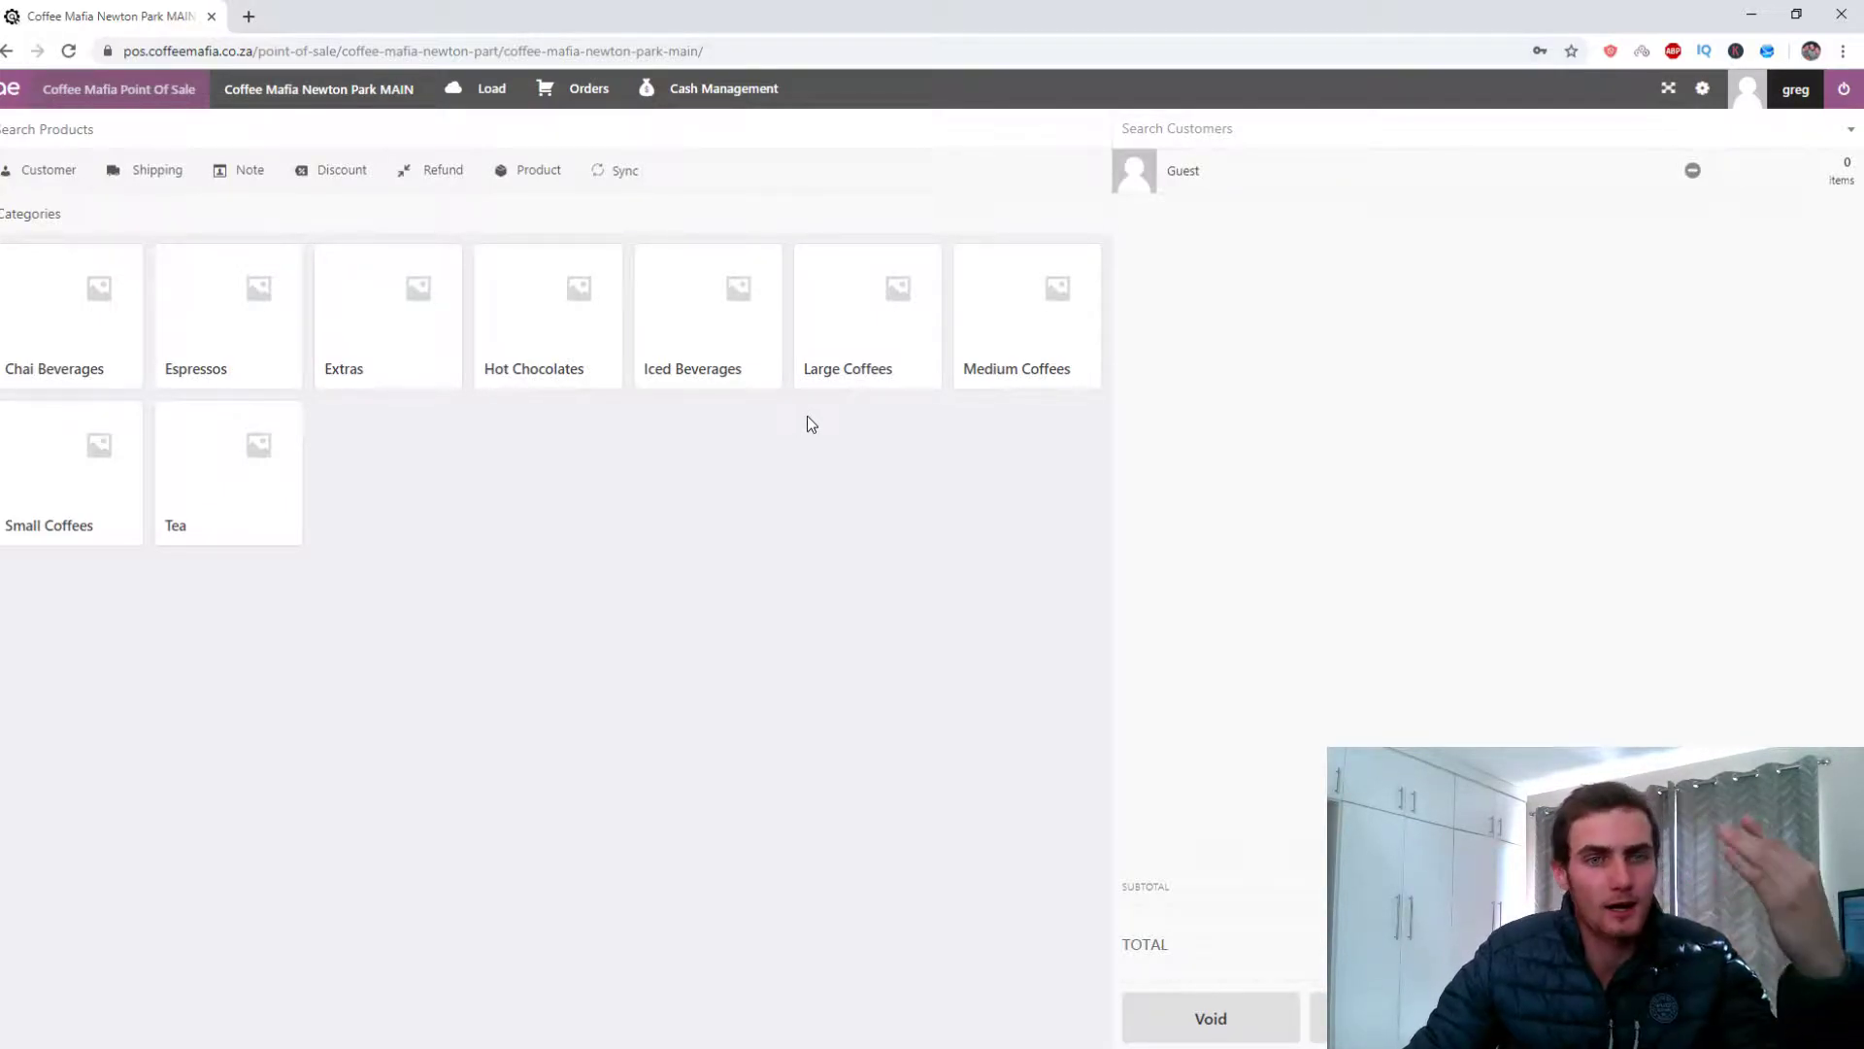
left_click(527, 342)
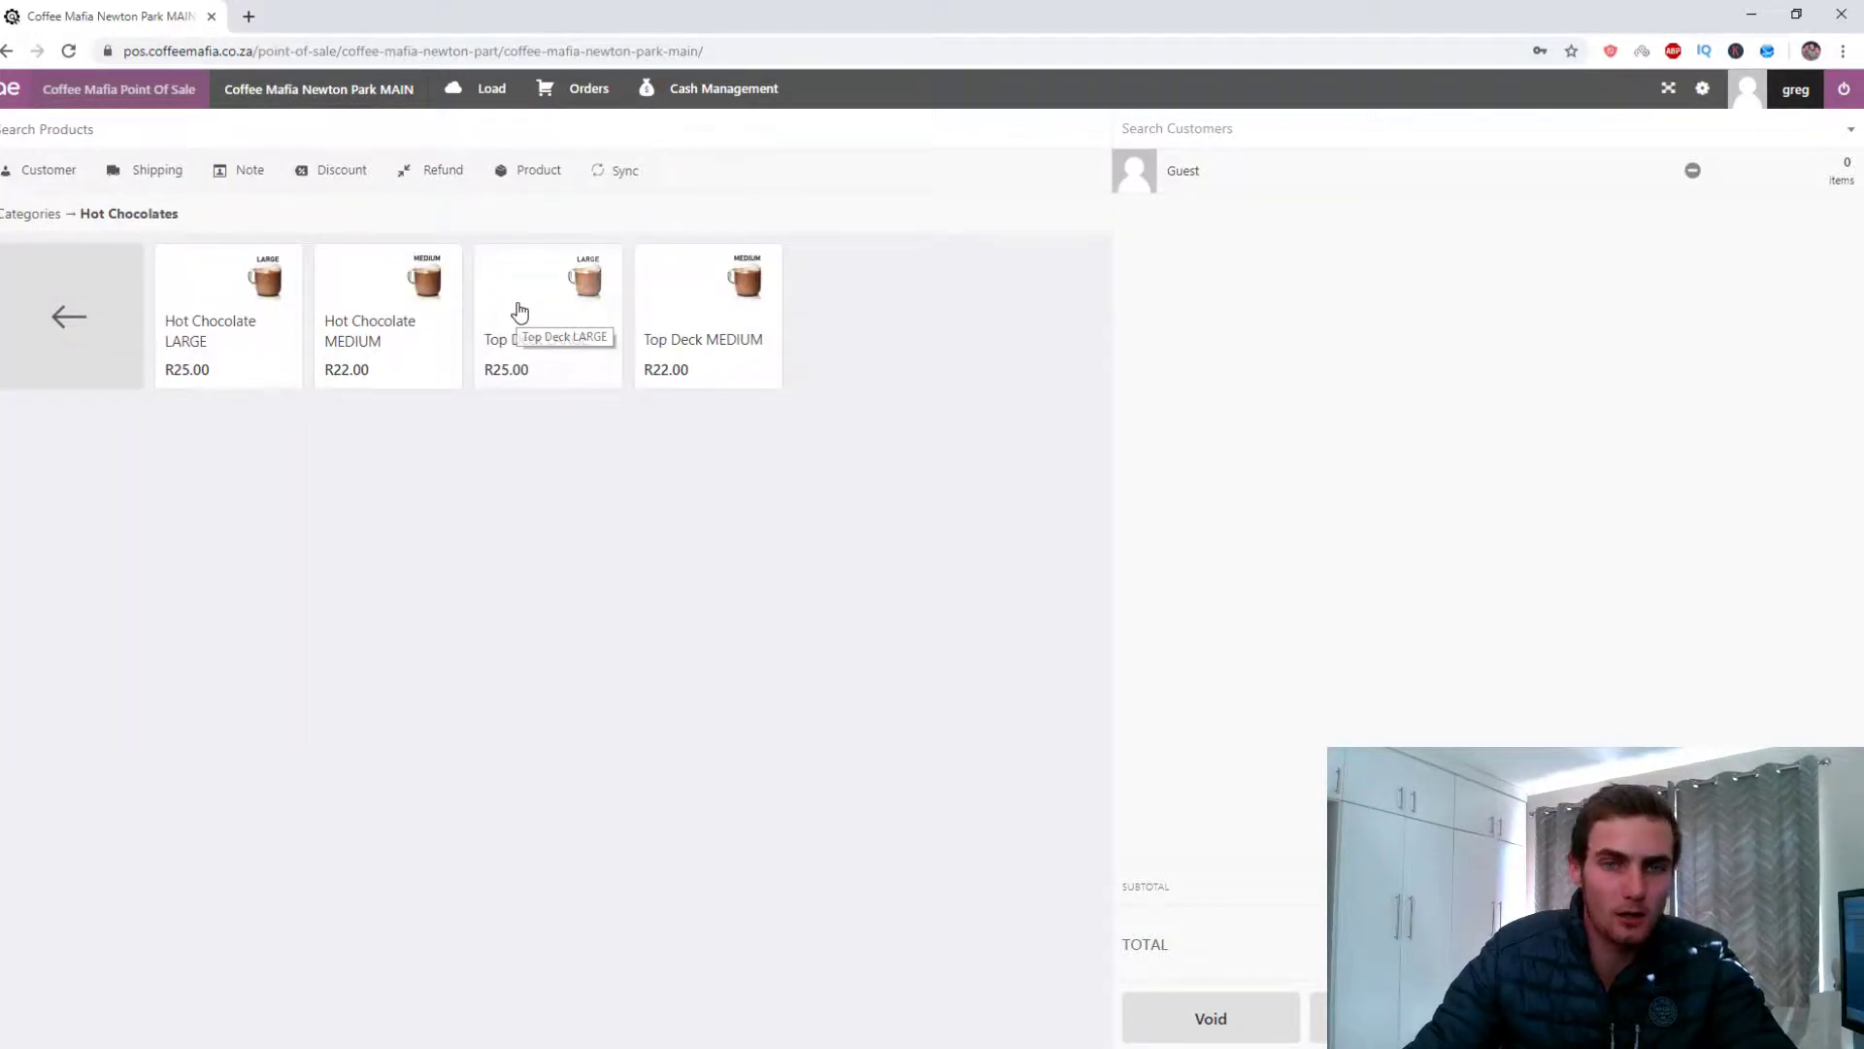
- Add Top Deck LARGE and Hot Chocolate MEDIUM, keeping Top Deck's price at 25.00
left_click(519, 312)
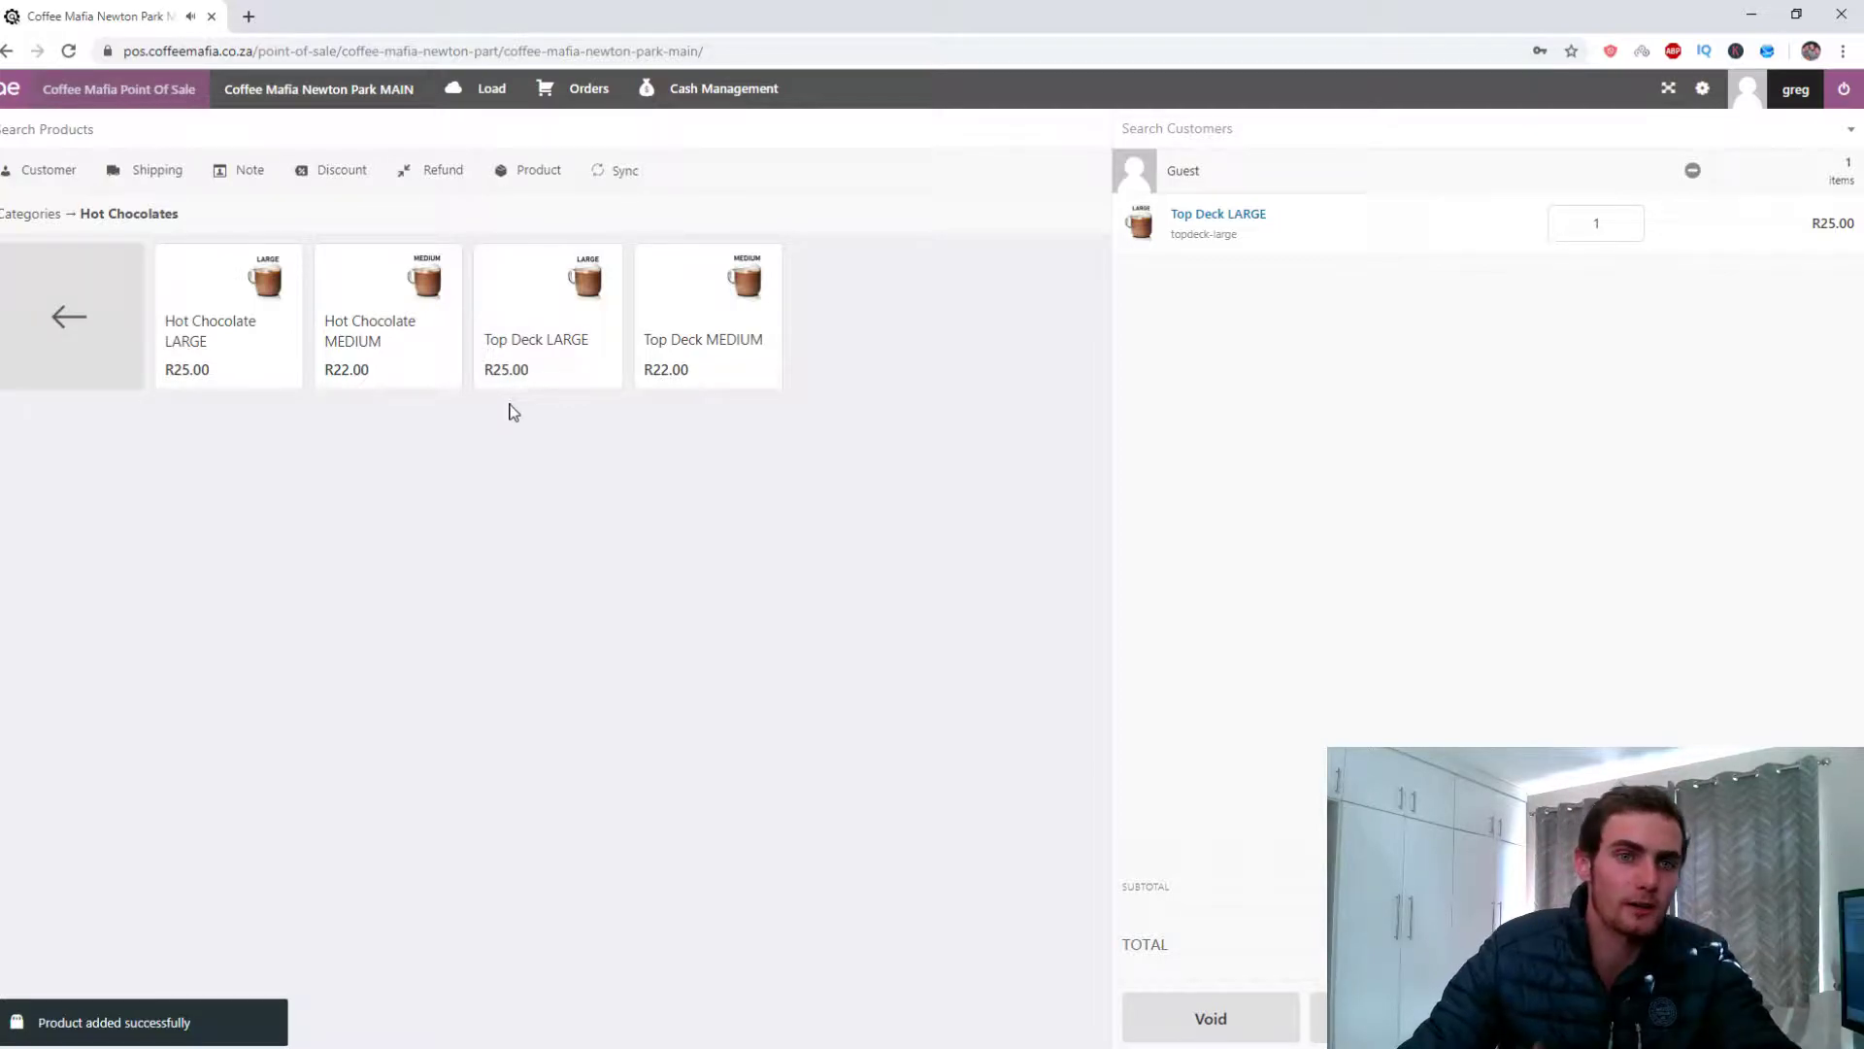
left_click(417, 328)
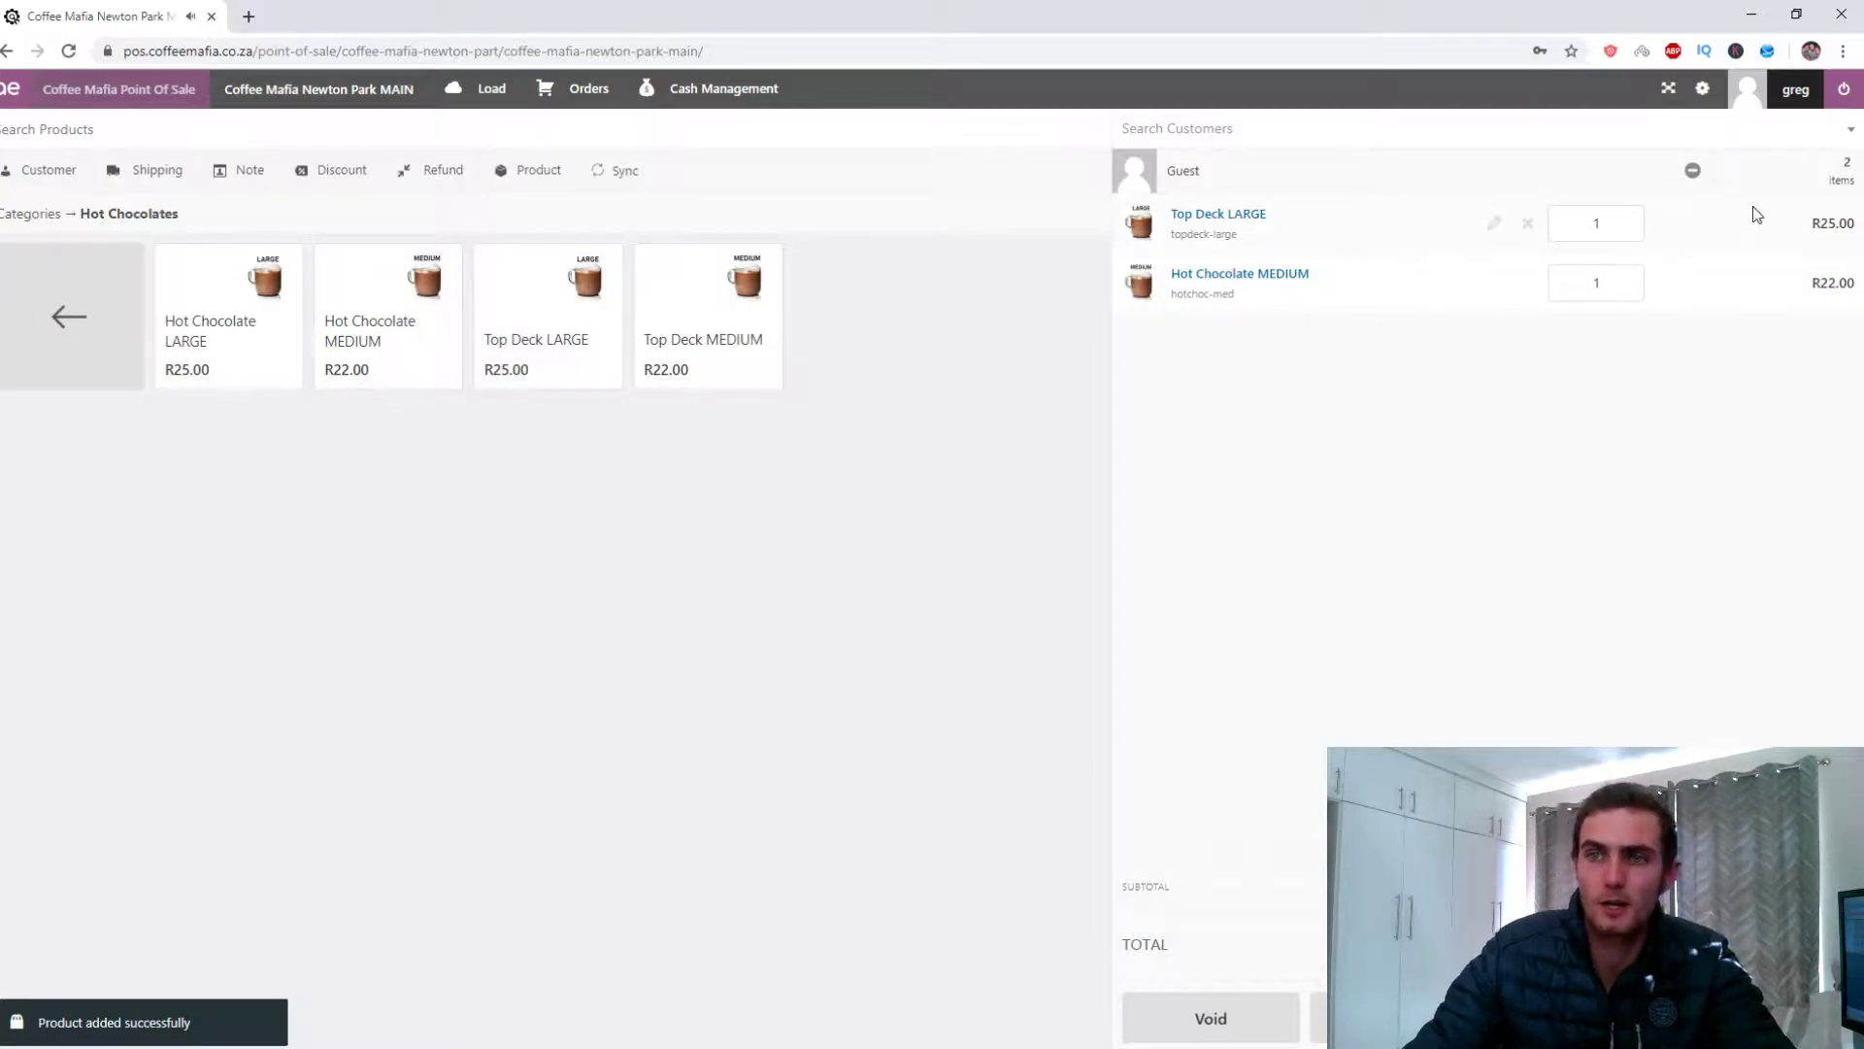
left_click(1801, 221)
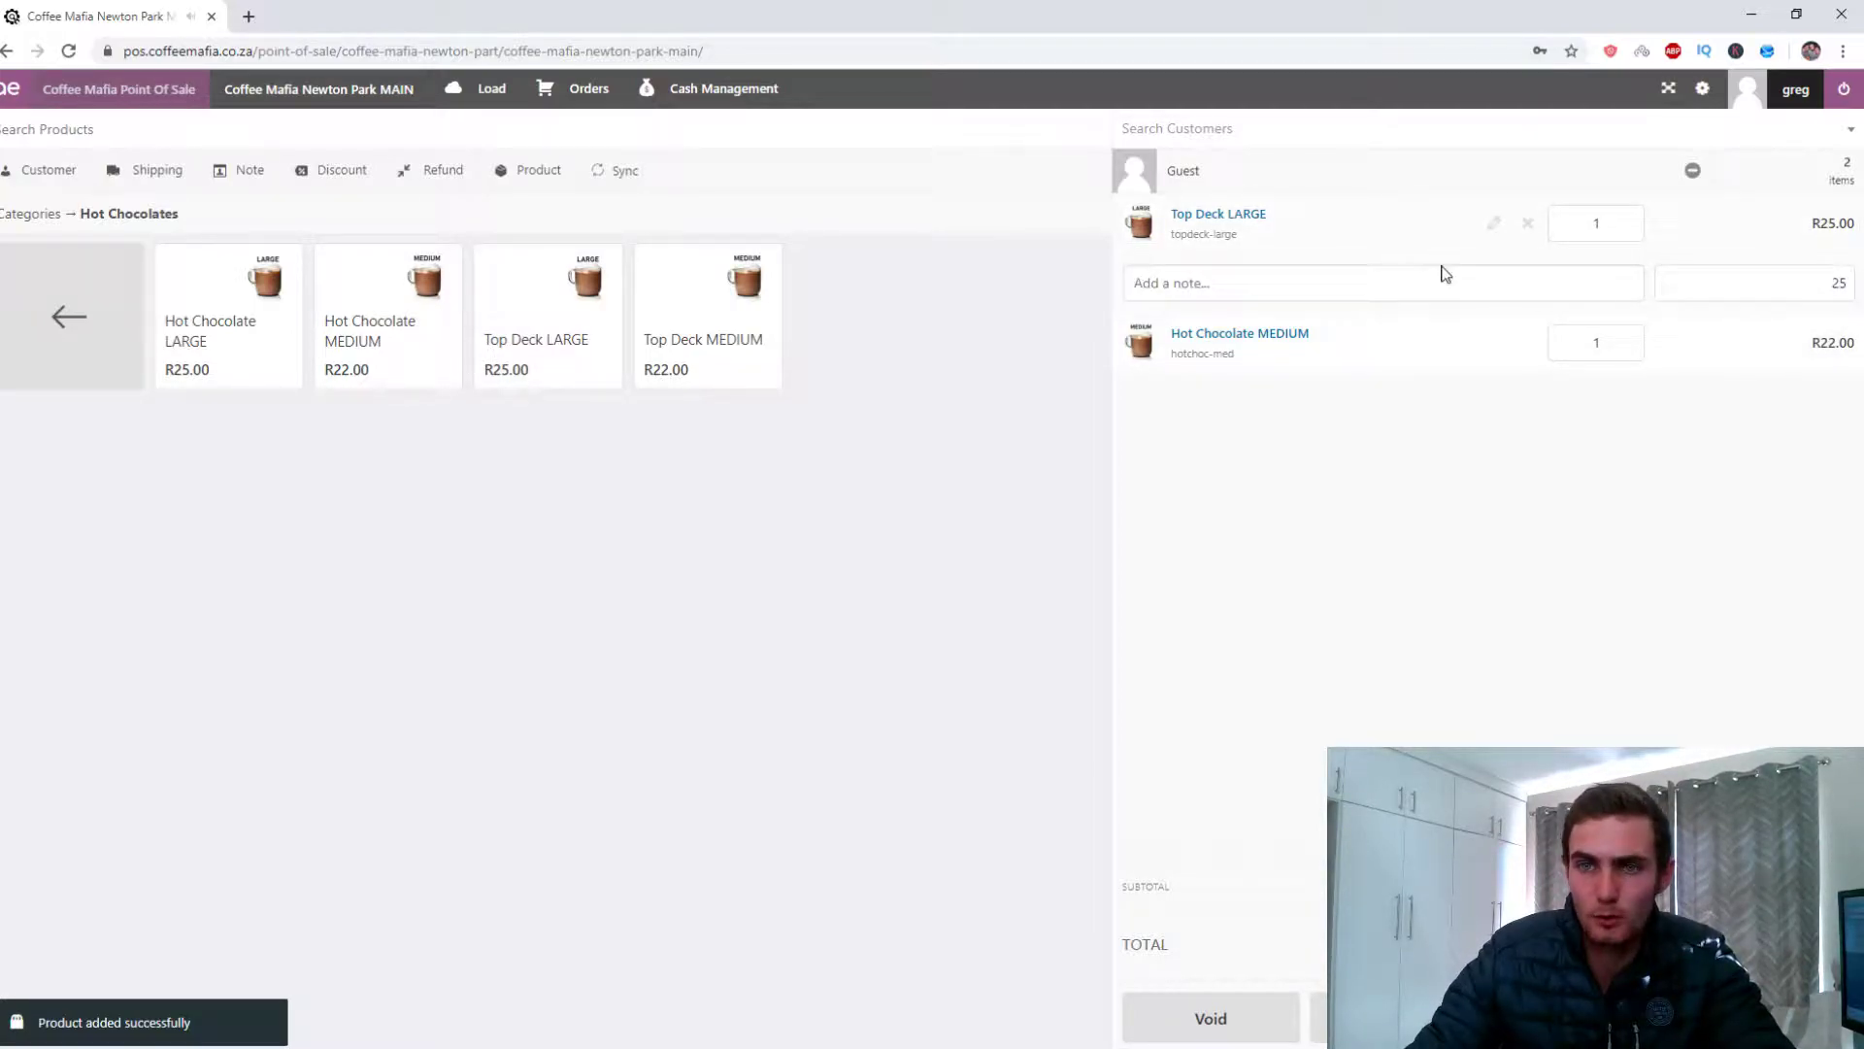
left_click(1577, 283)
left_click(1758, 297)
left_click(1266, 497)
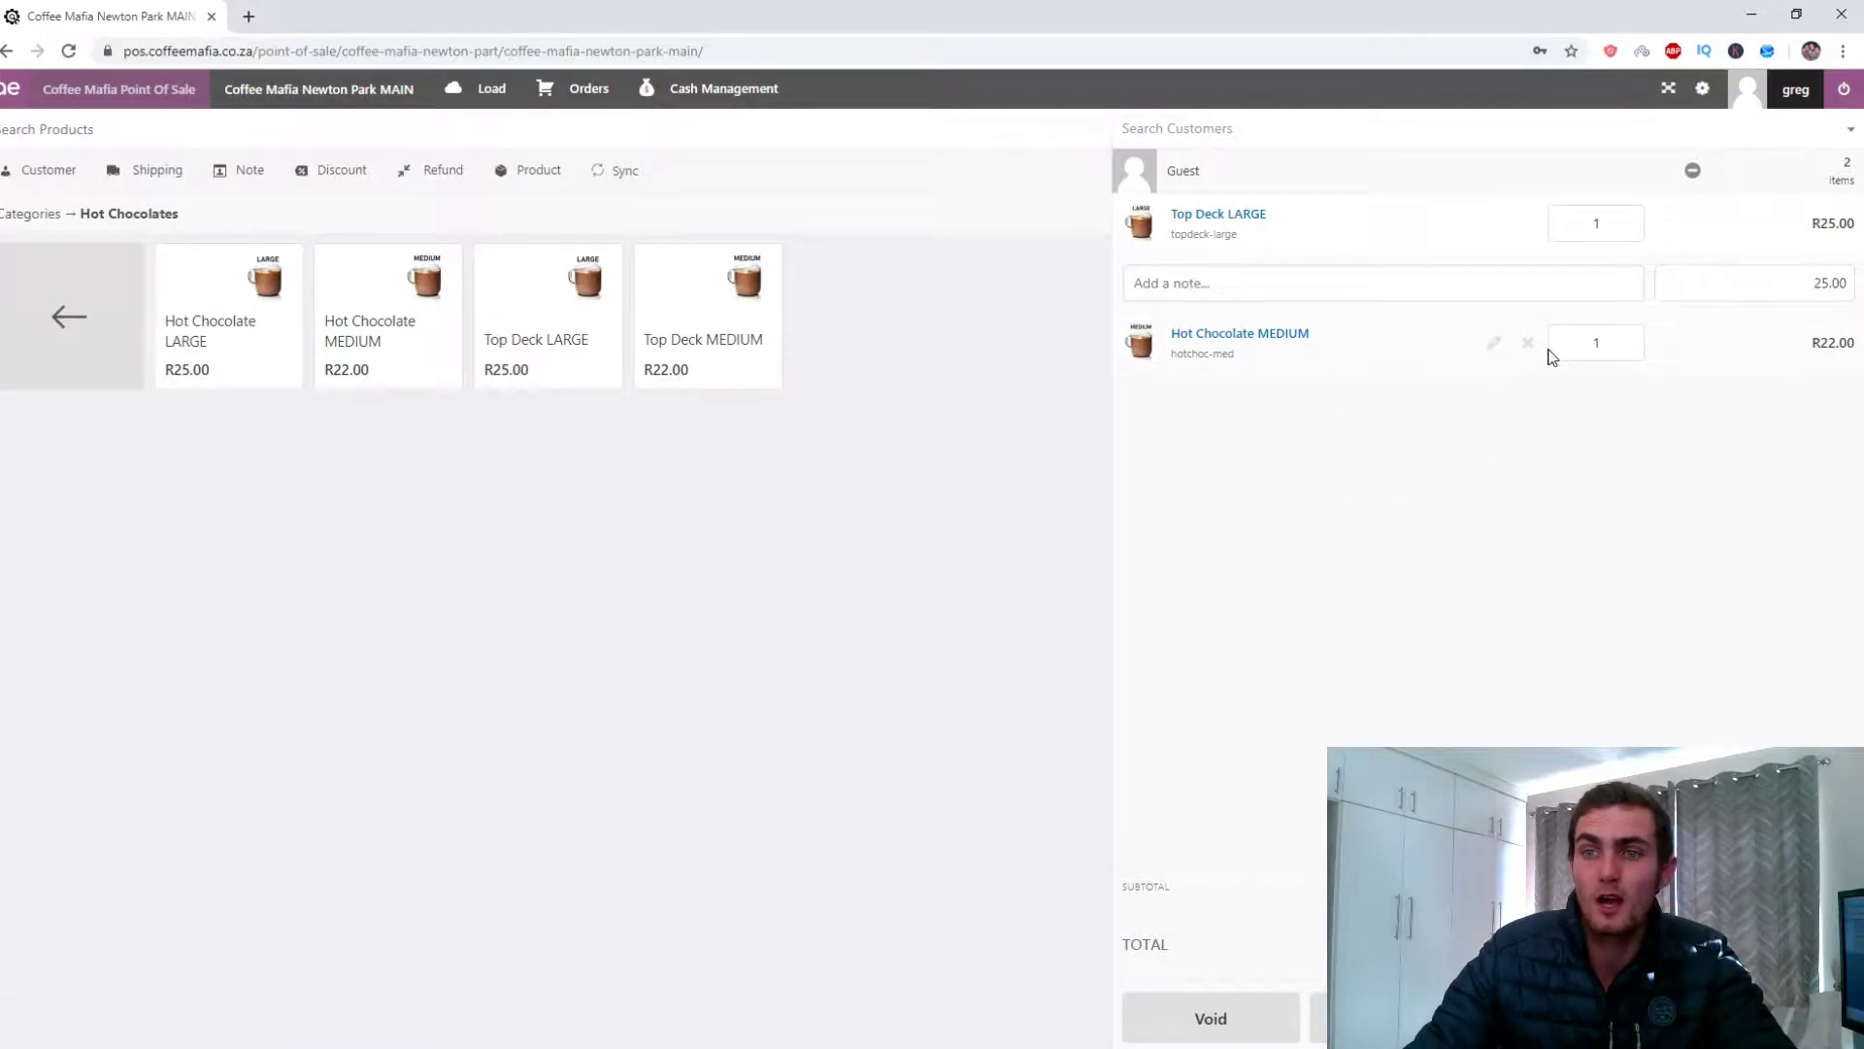
- Try the Top Deck LARGE quantity keypad (2, 25), then set the quantity back to 1
left_click(1605, 221)
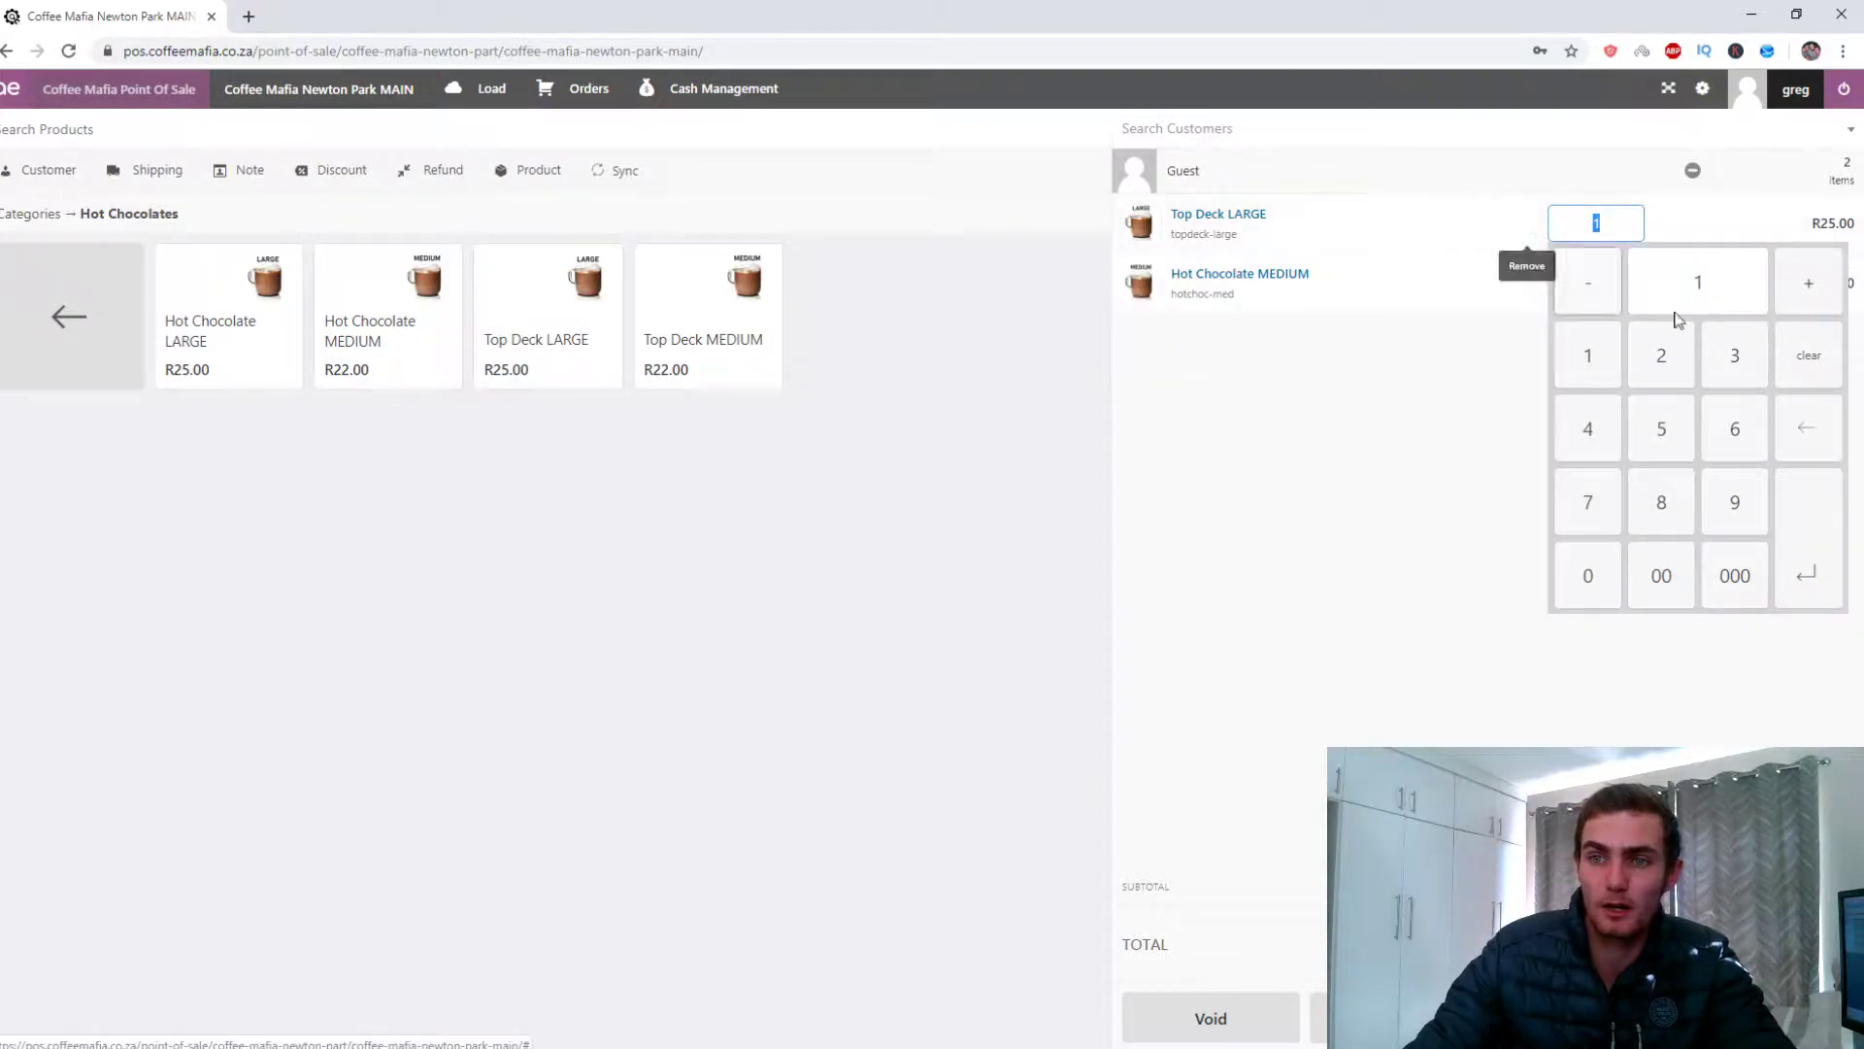
left_click(1661, 357)
left_click(1664, 430)
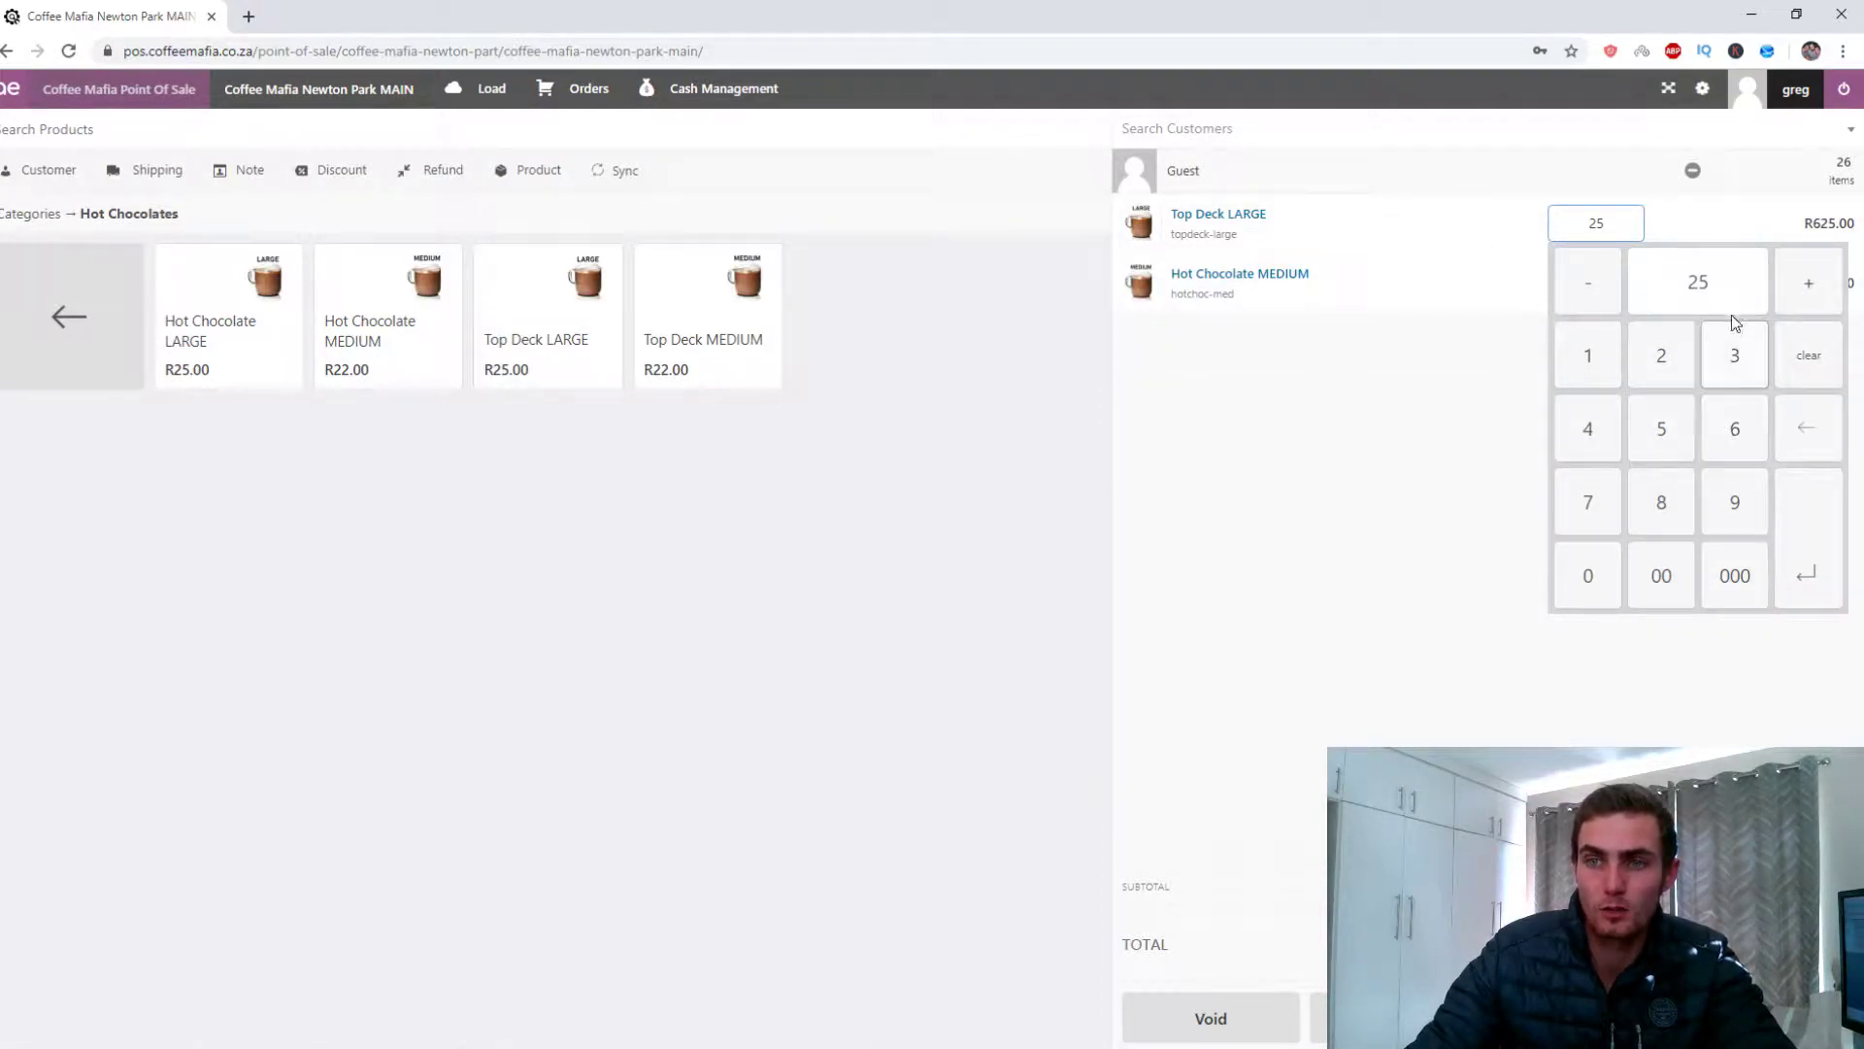
left_click(1808, 357)
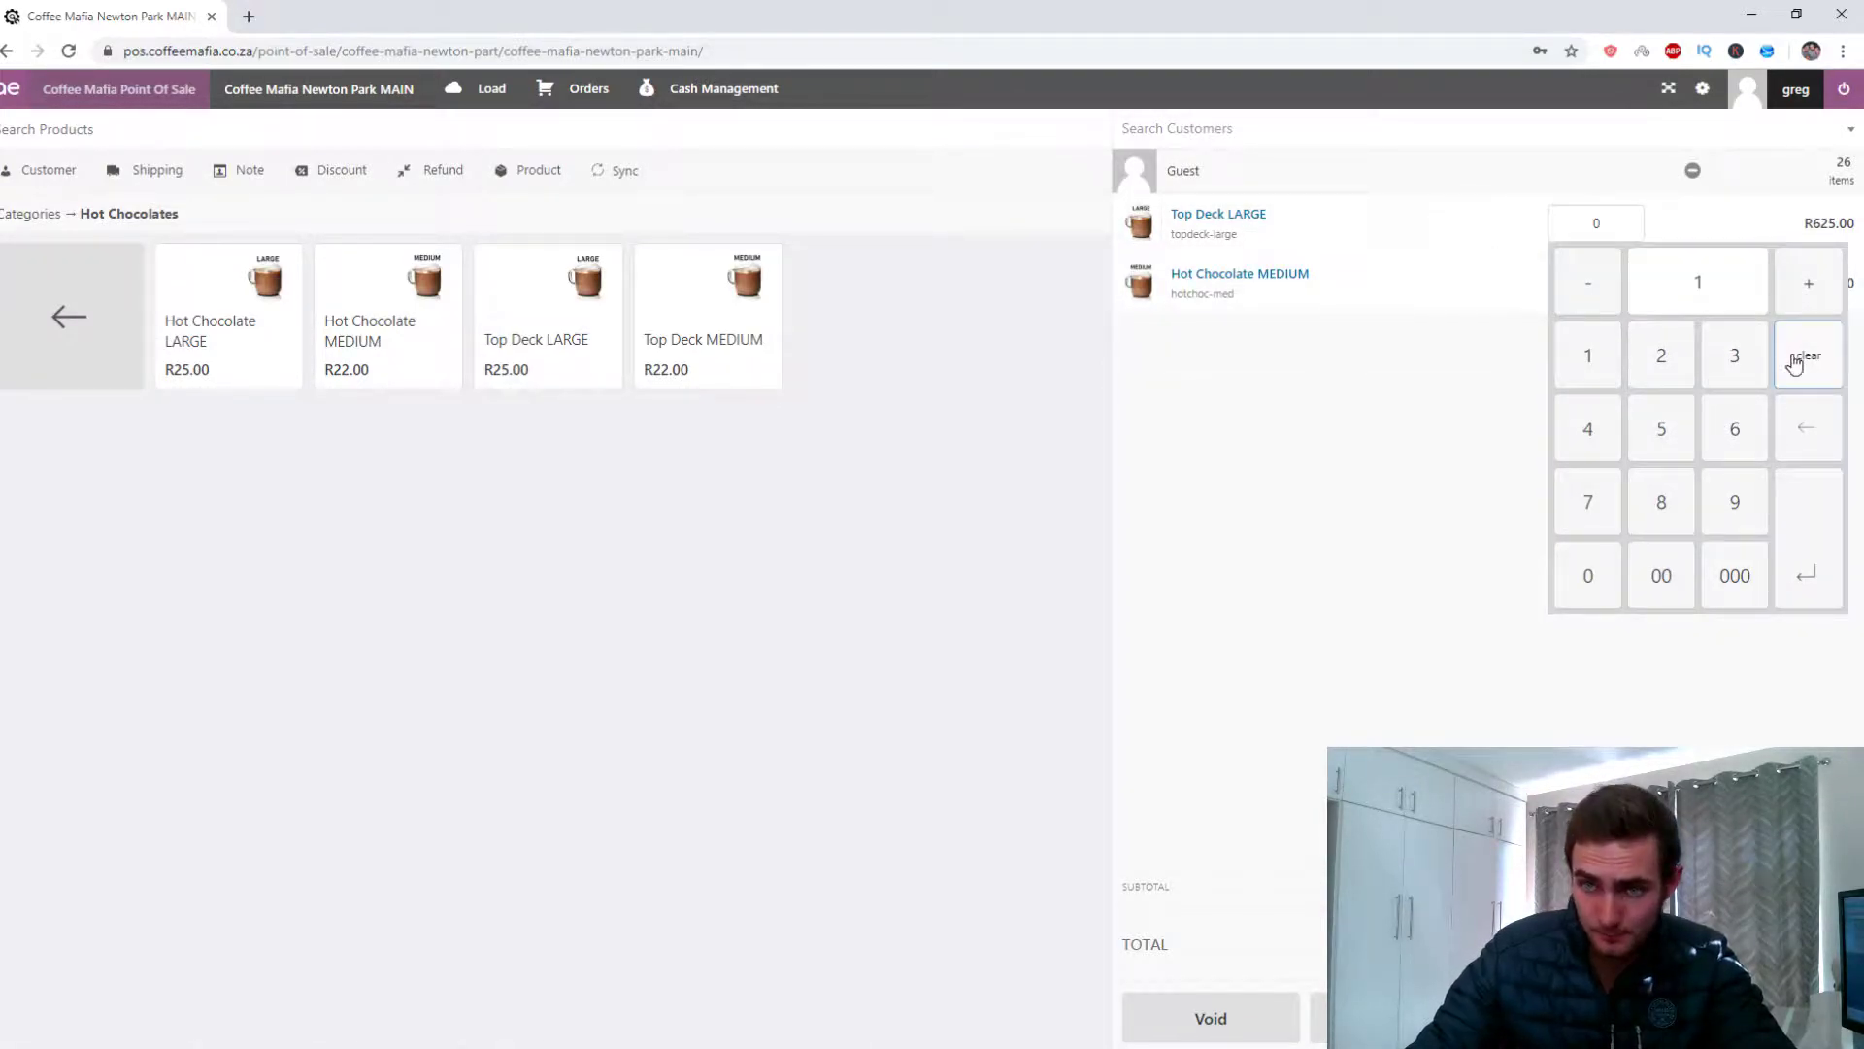
left_click(1589, 355)
left_click(1165, 635)
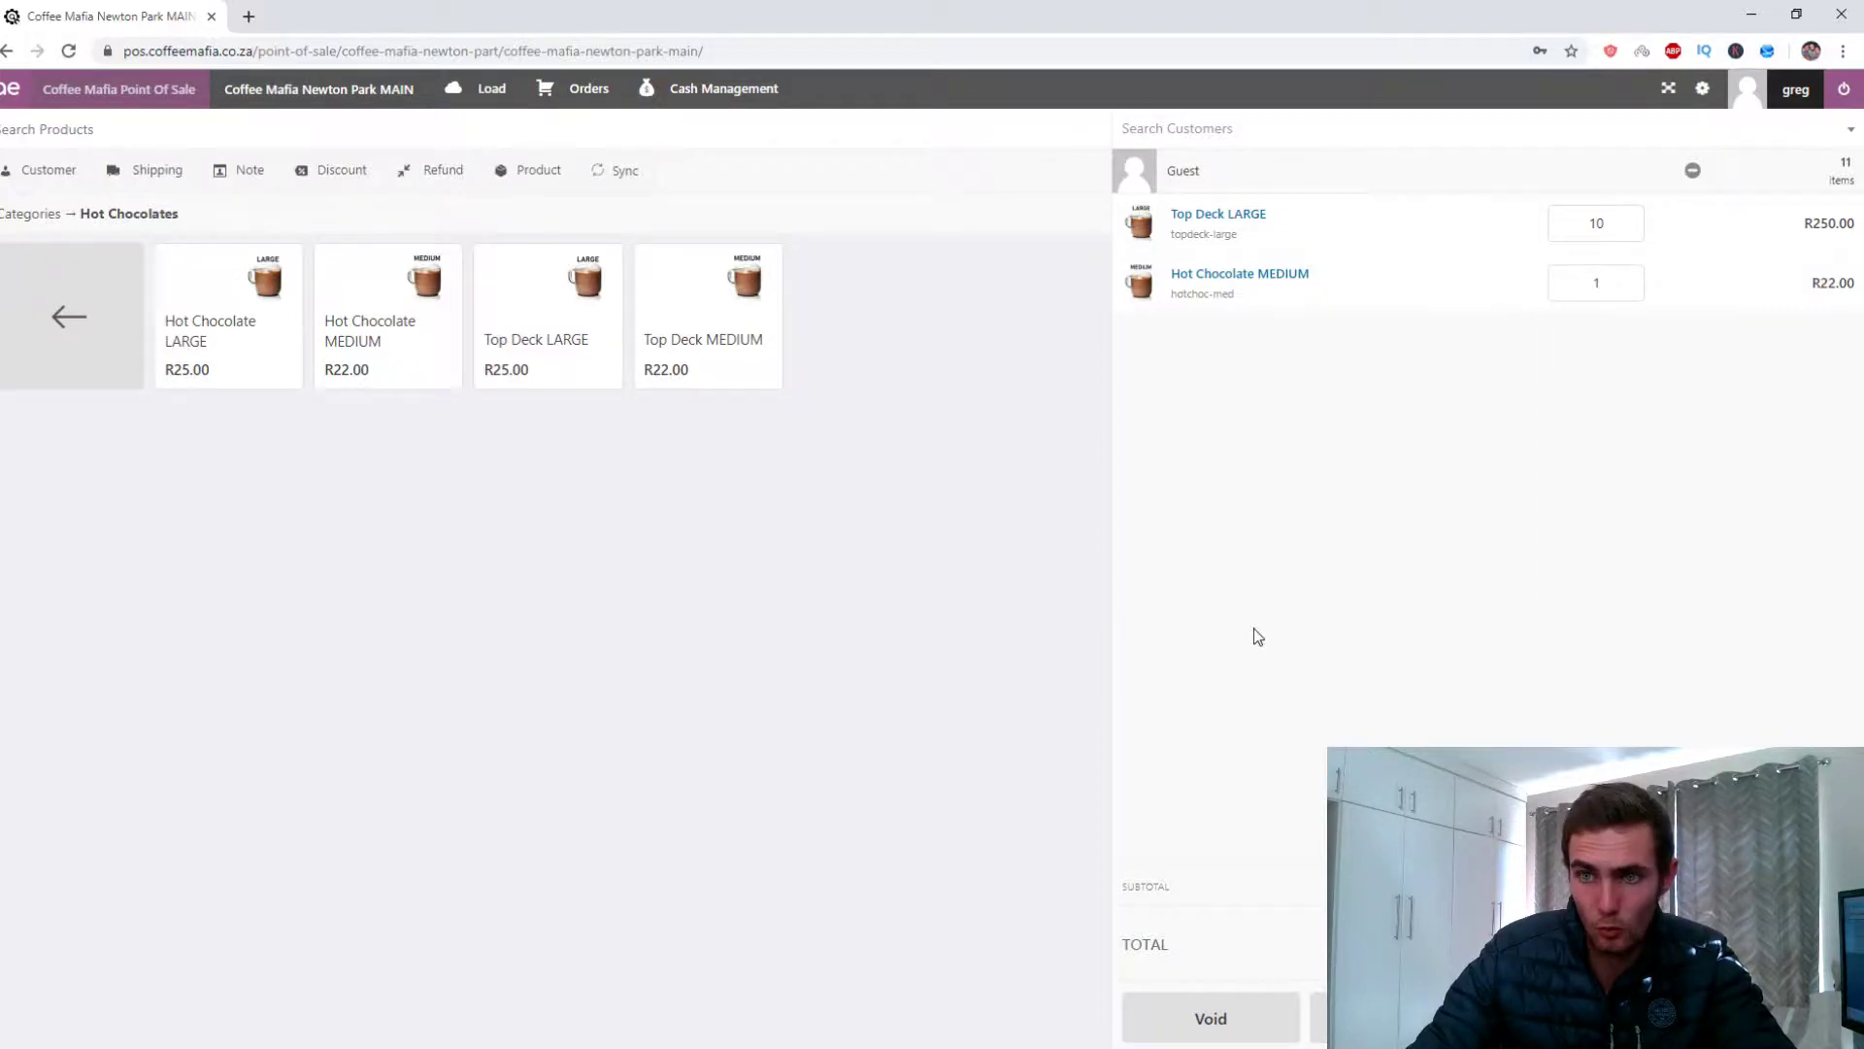
left_click(1590, 222)
left_click(1589, 358)
left_click(1513, 591)
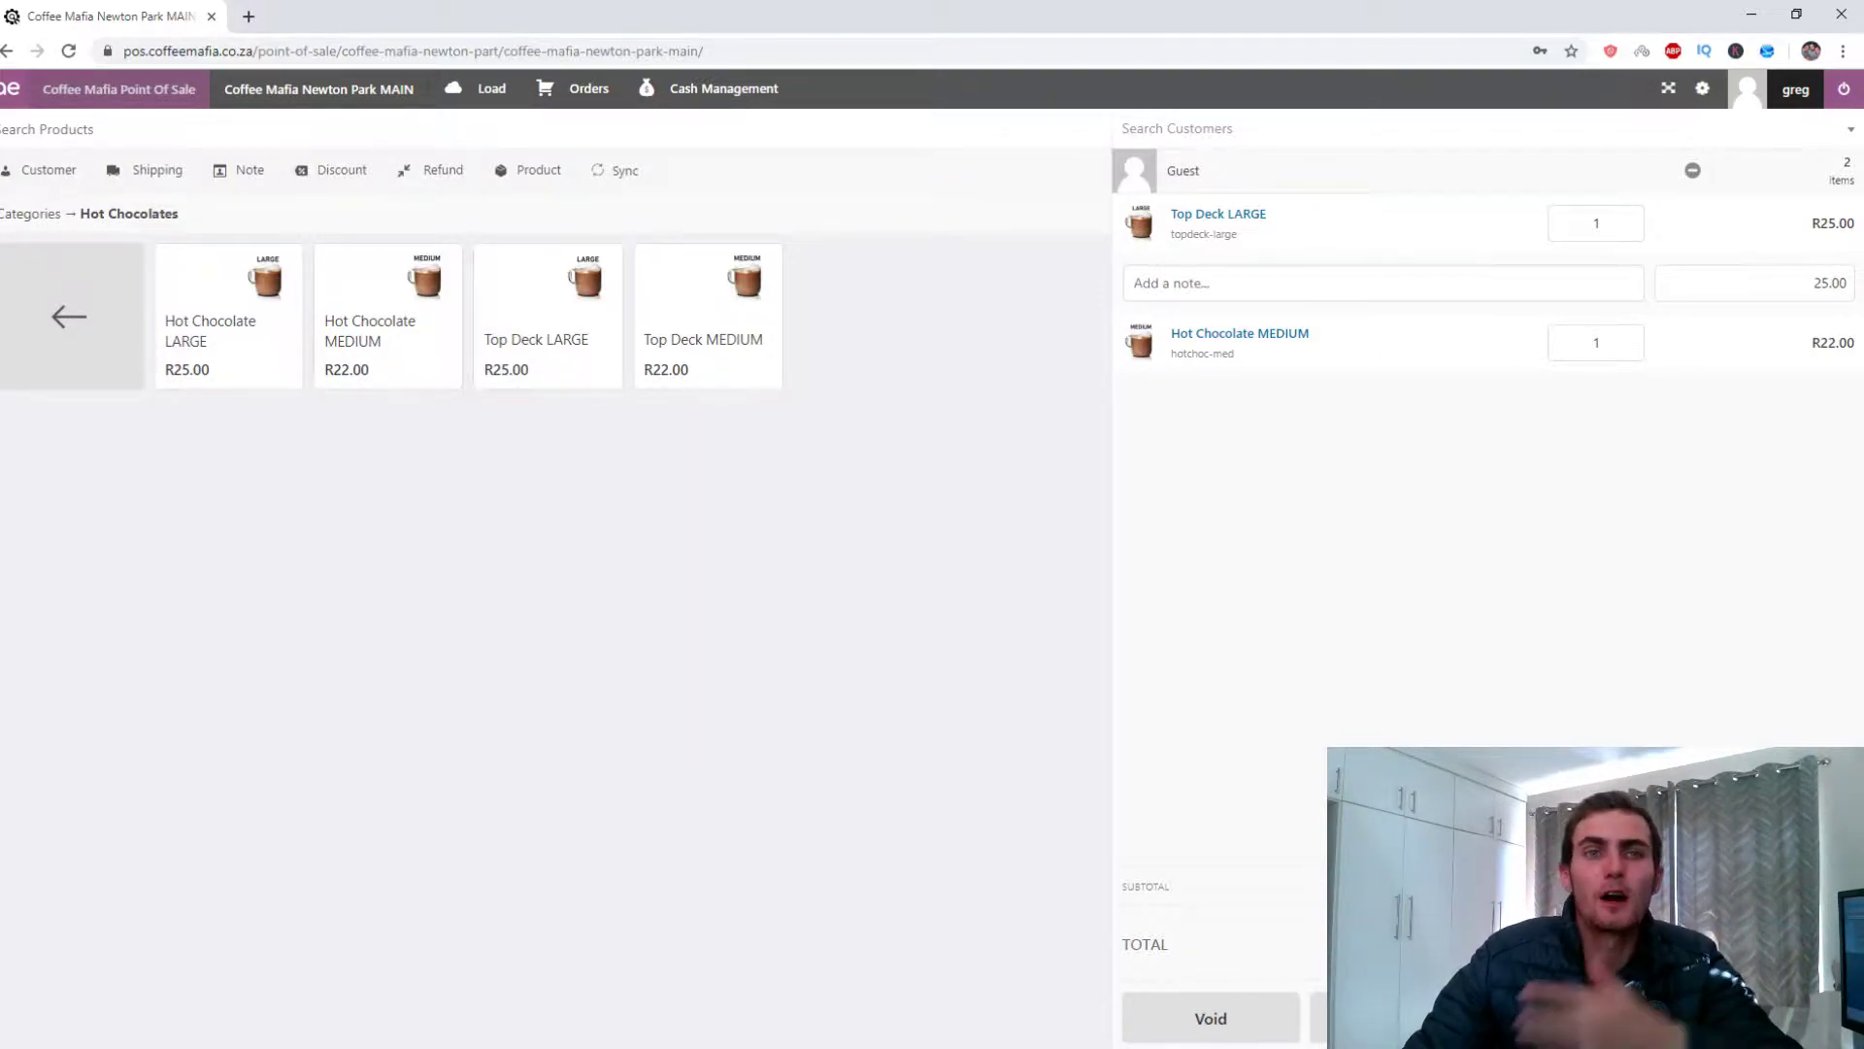
- Remove Top Deck LARGE and add an Americano LARGE from Large Coffees
left_click(69, 315)
mouse_move(1534, 227)
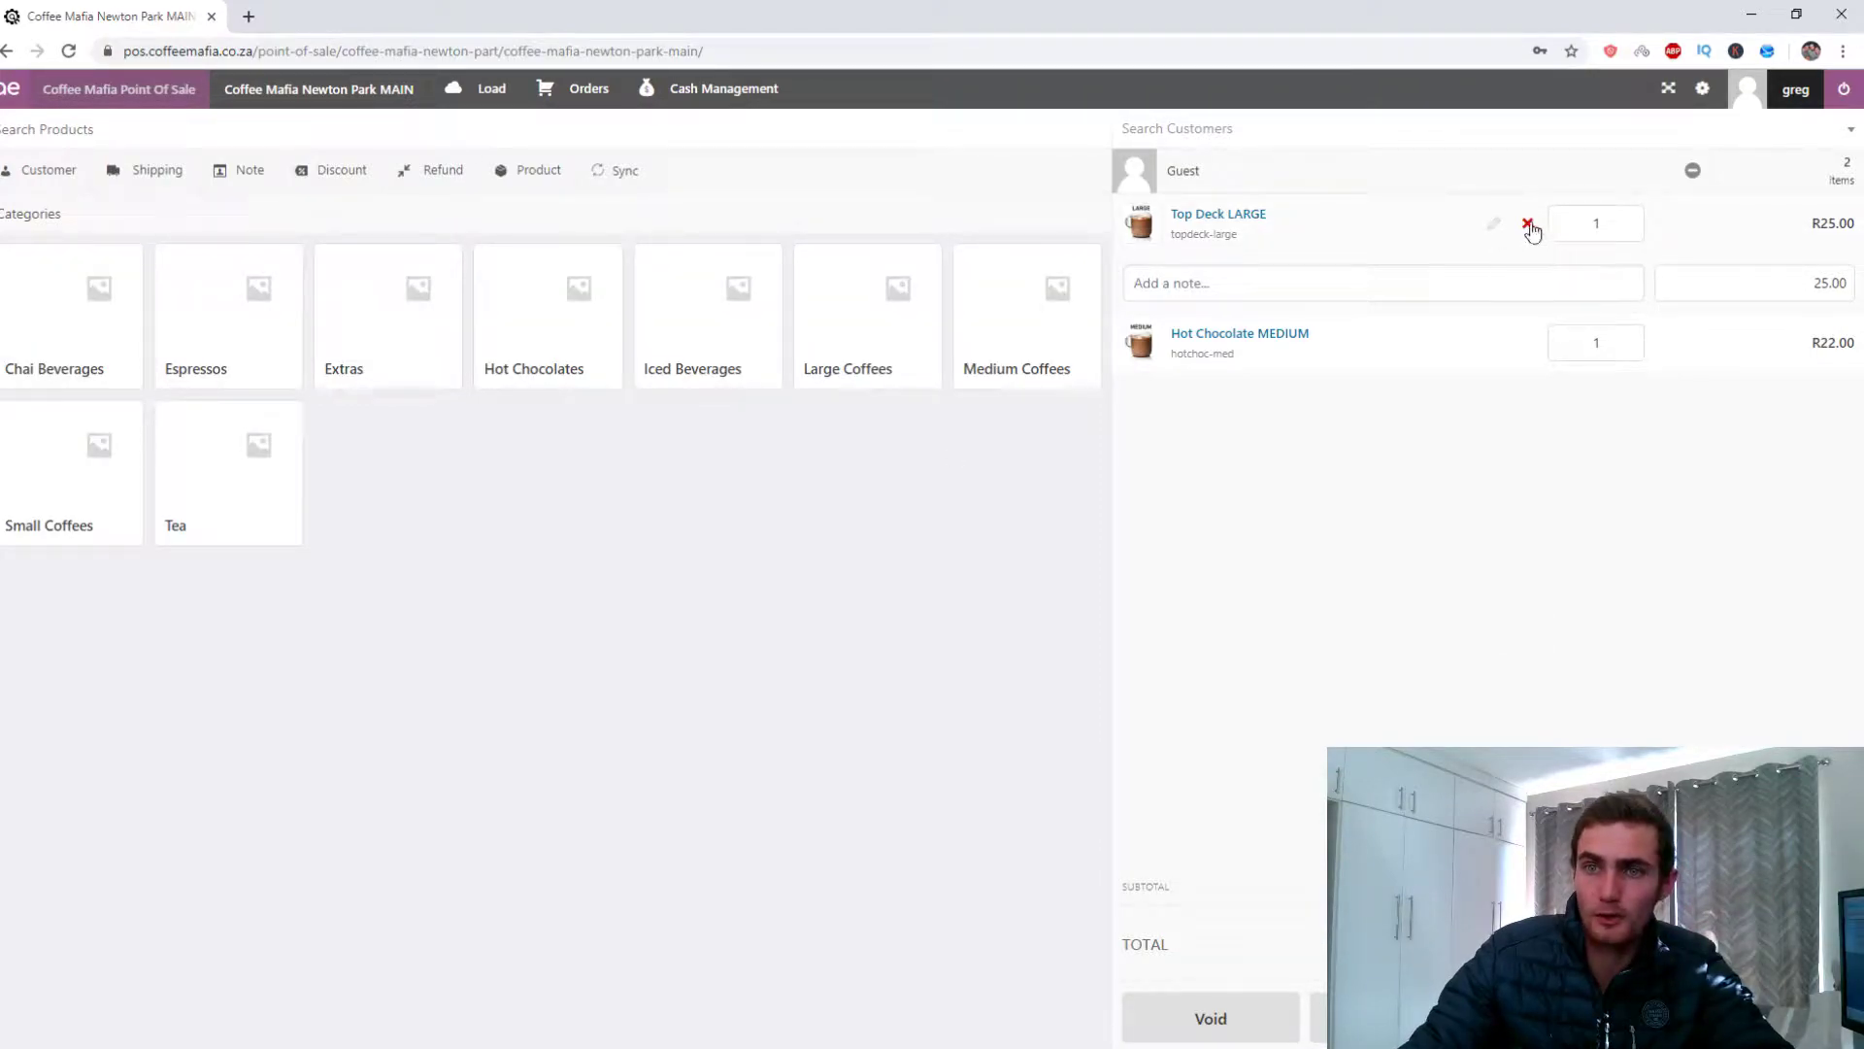
left_click(1528, 226)
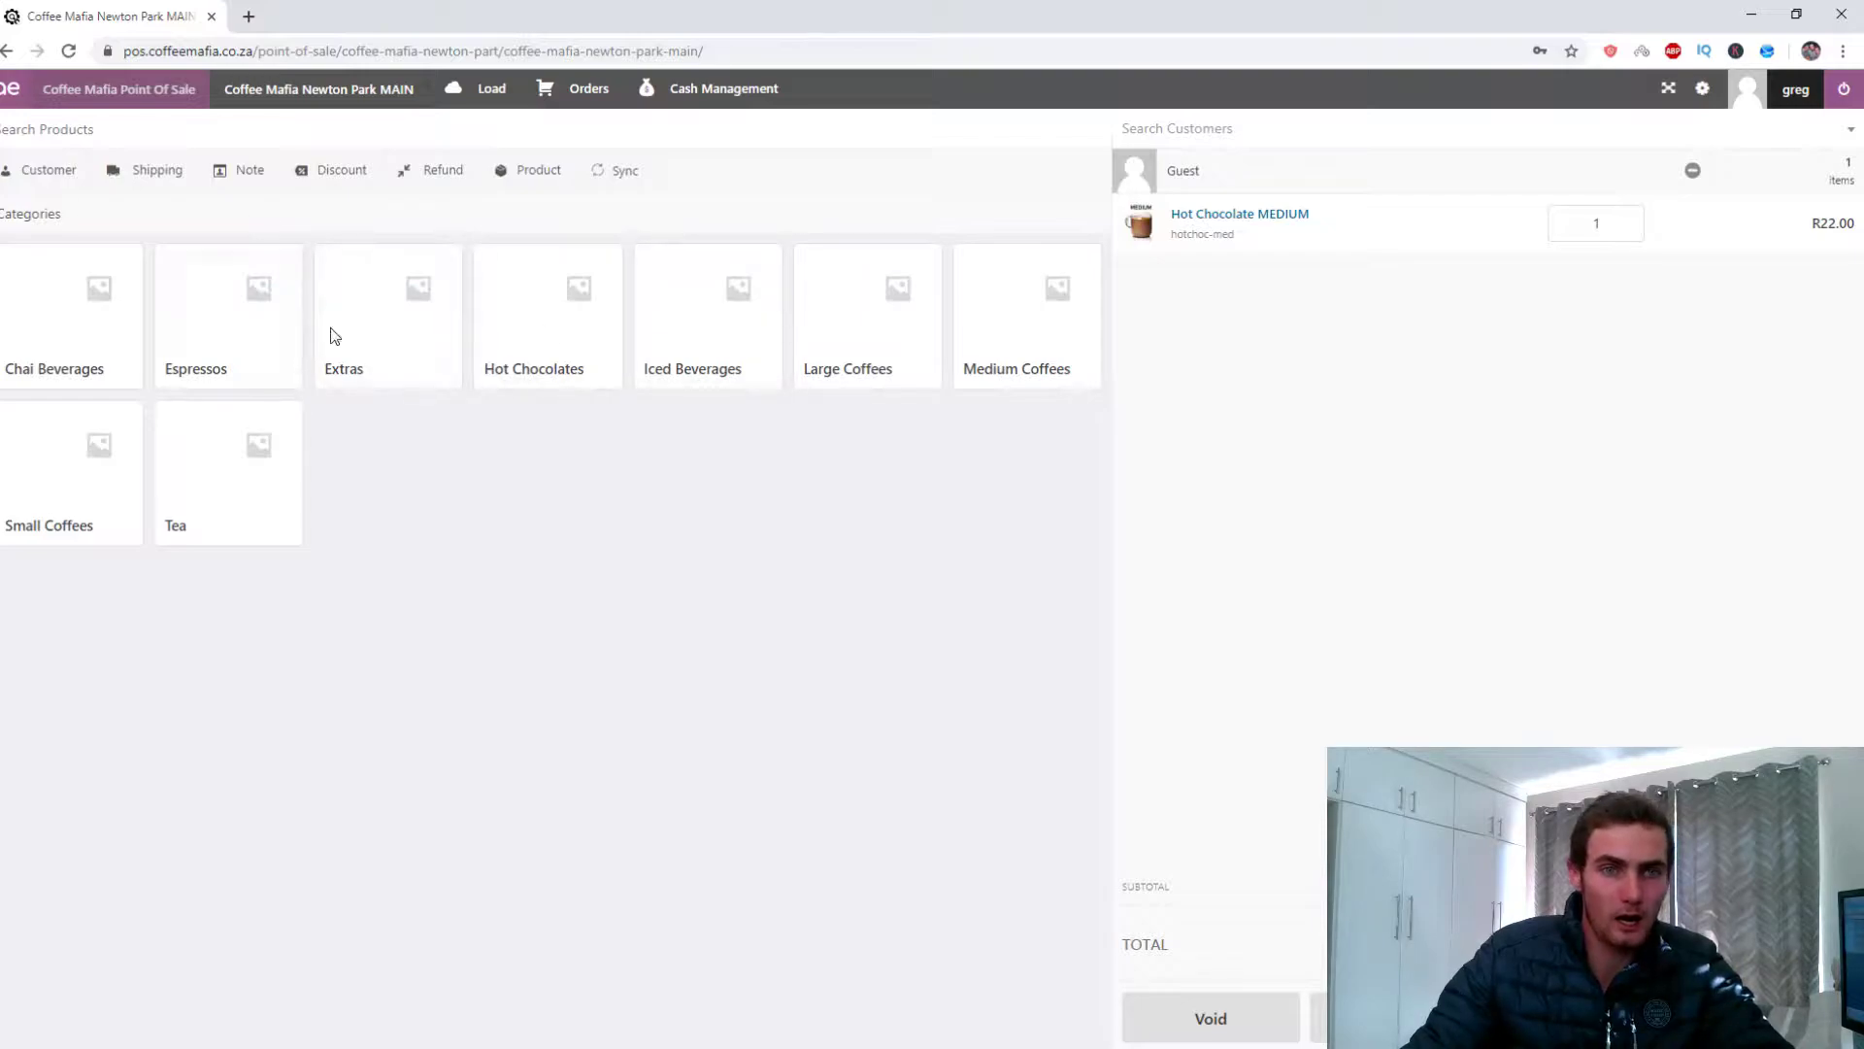
left_click(882, 308)
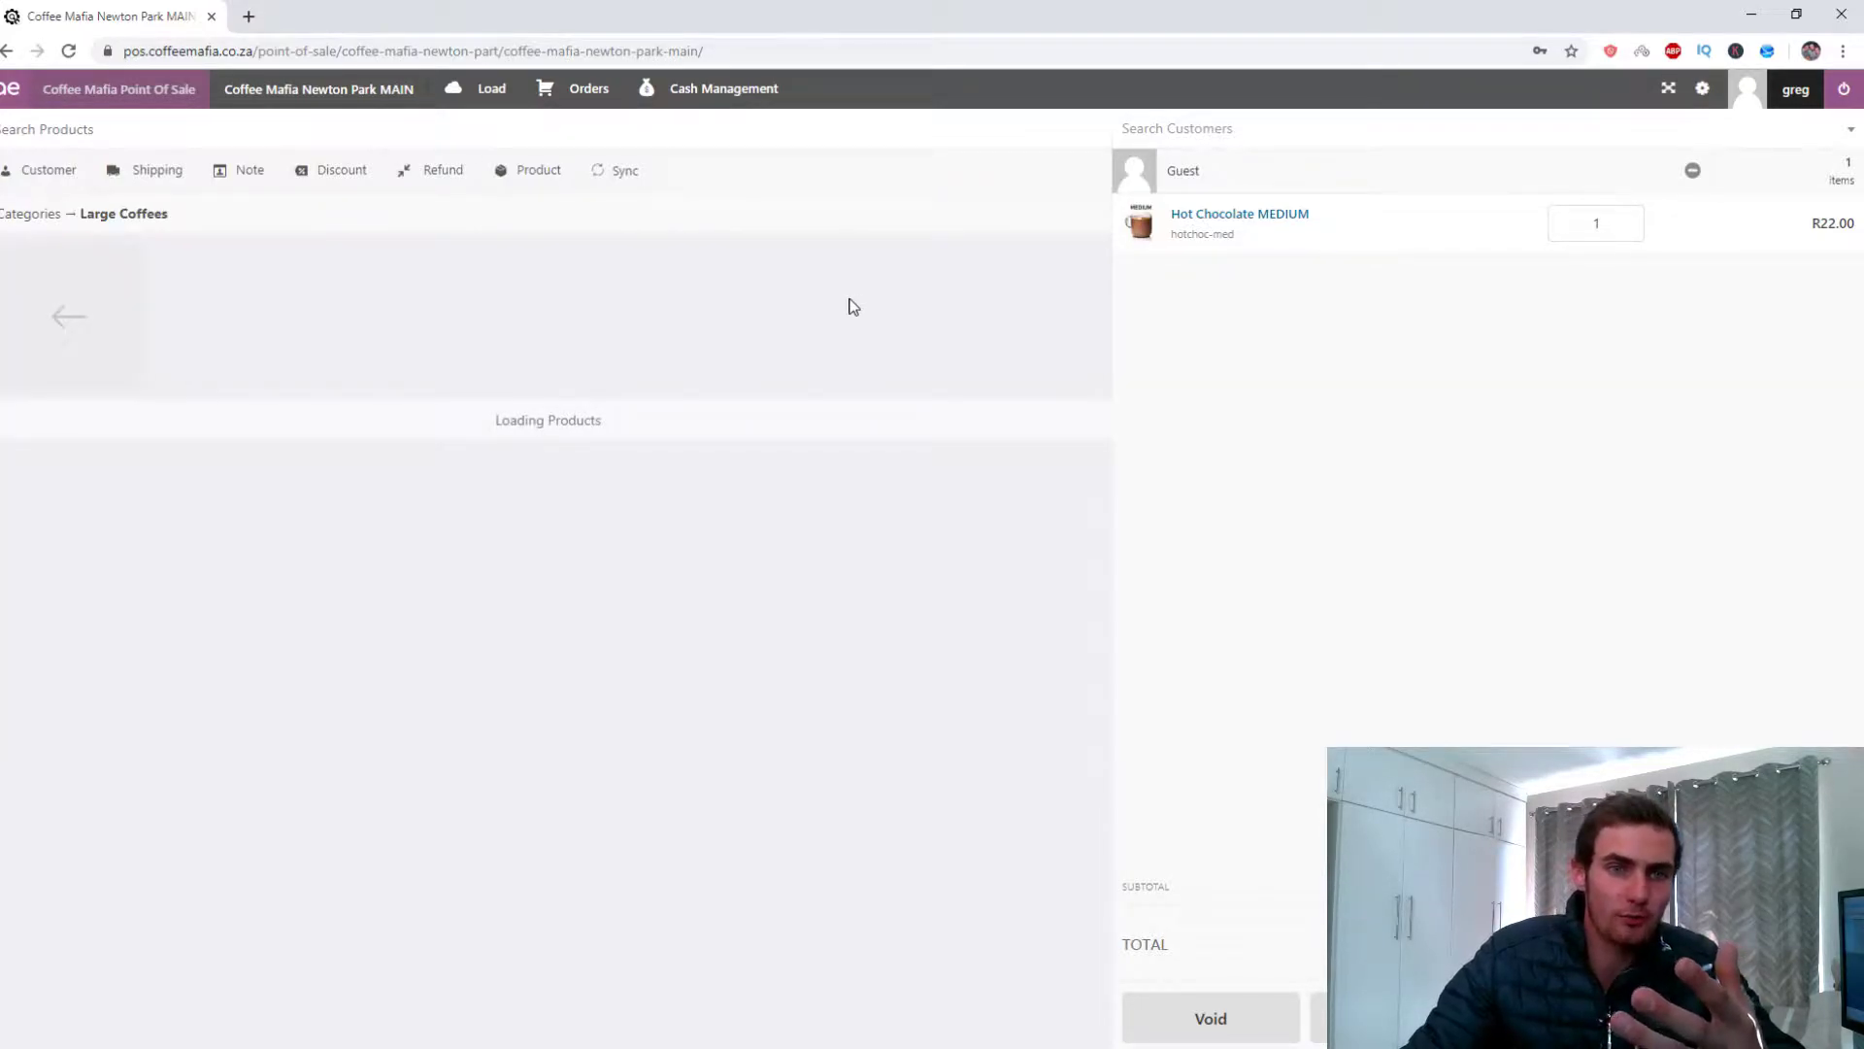
left_click(224, 300)
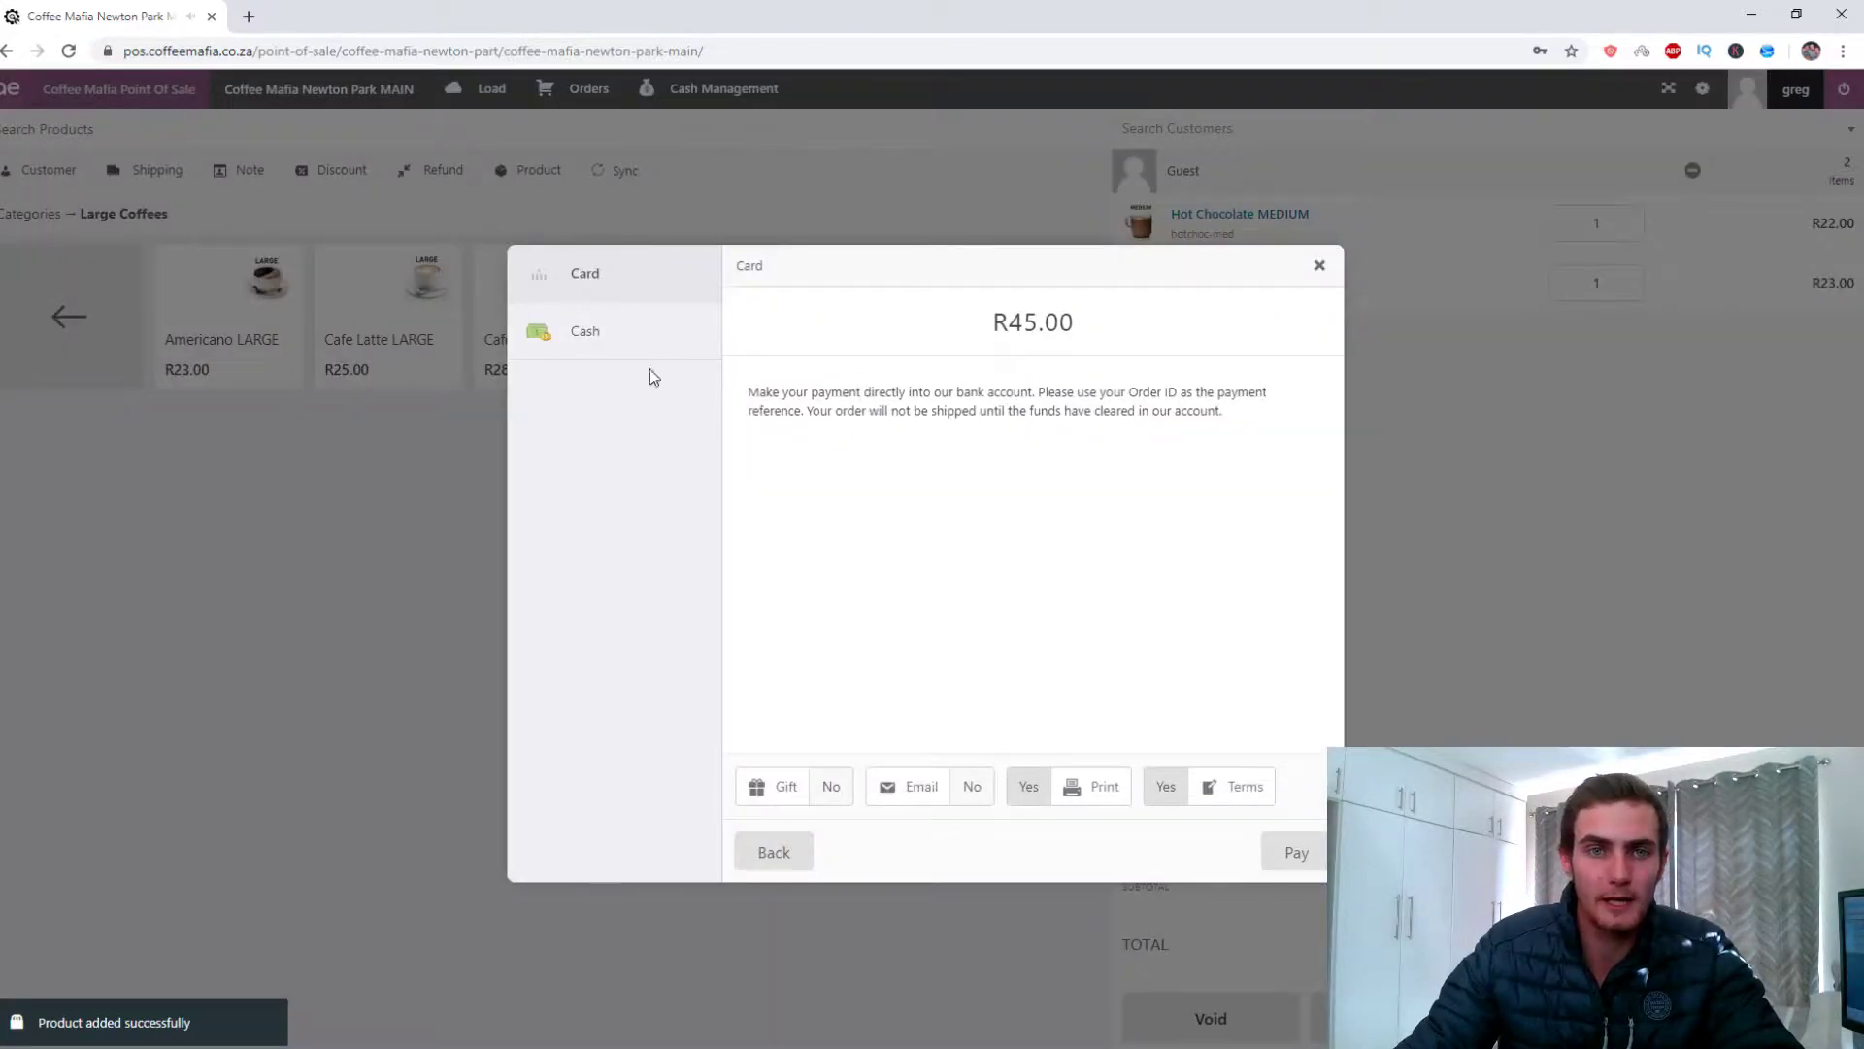
- Switch between cash and card, tender R45.00 in cash, then cancel that payment
left_click(646, 330)
left_click(639, 277)
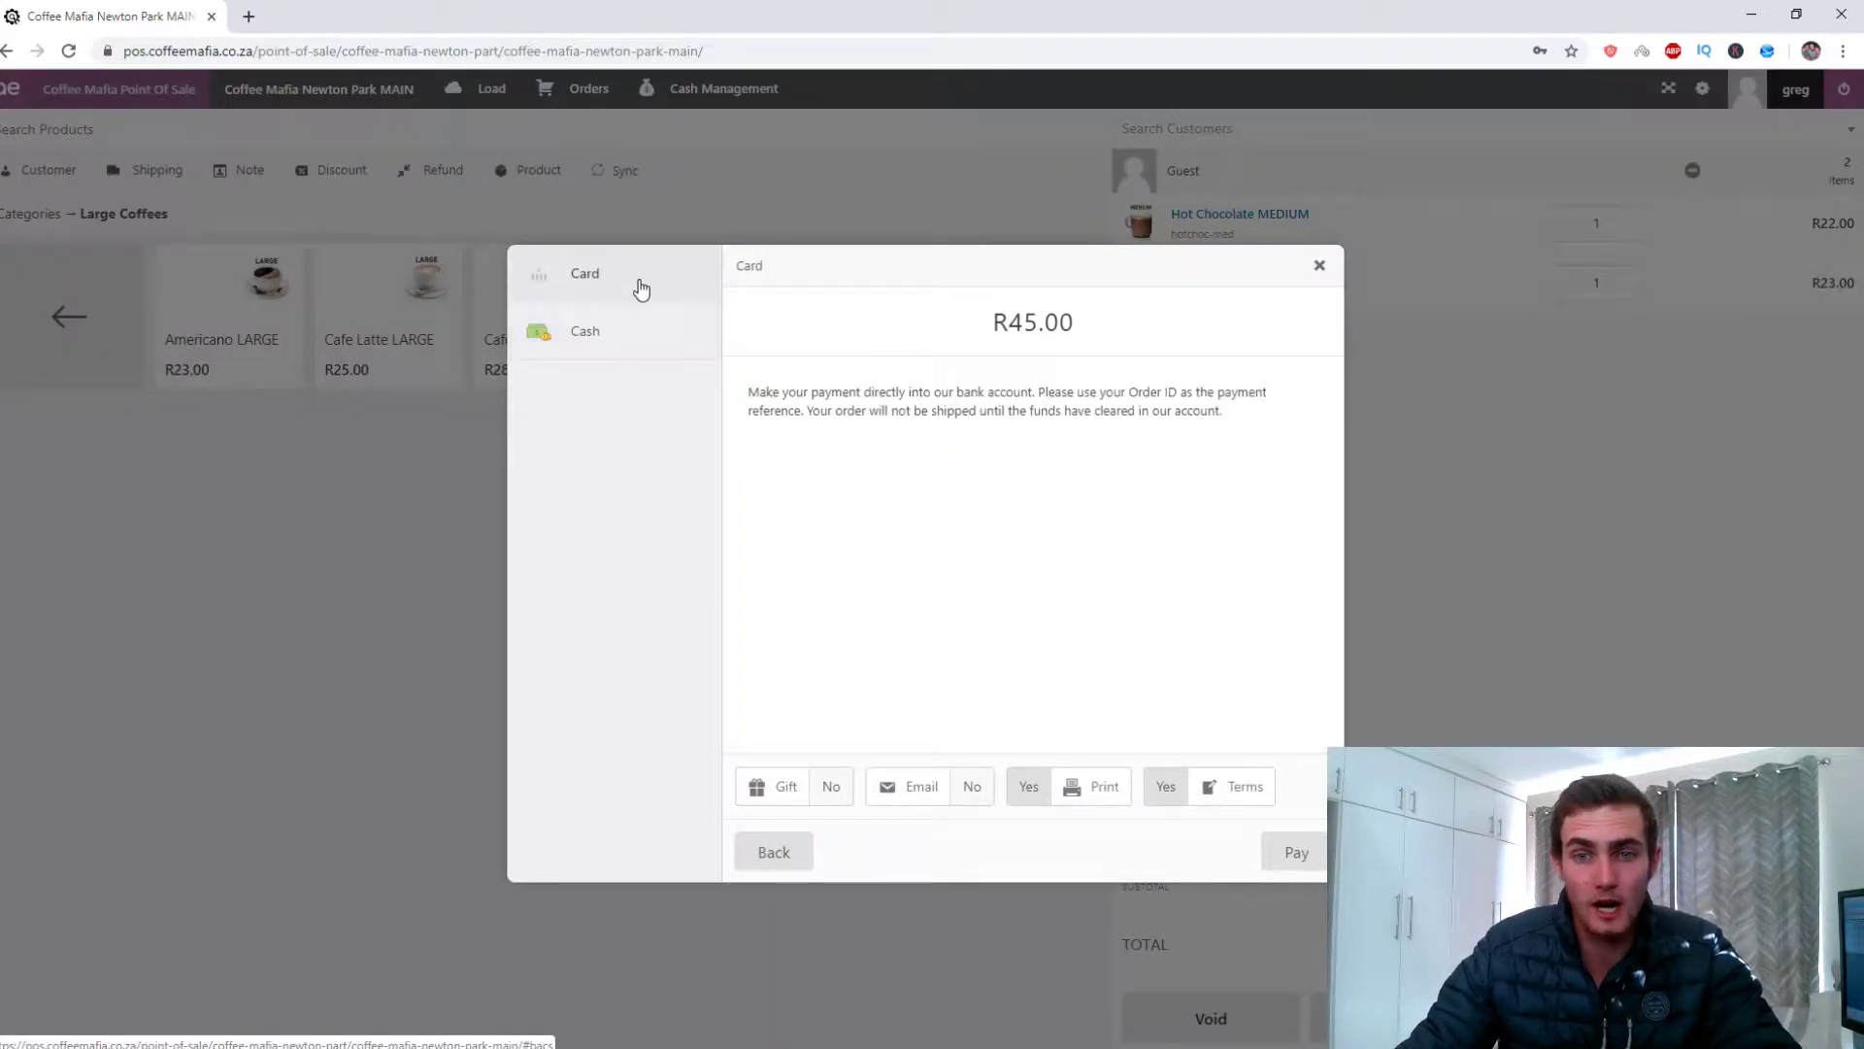
left_click(630, 313)
left_click(641, 288)
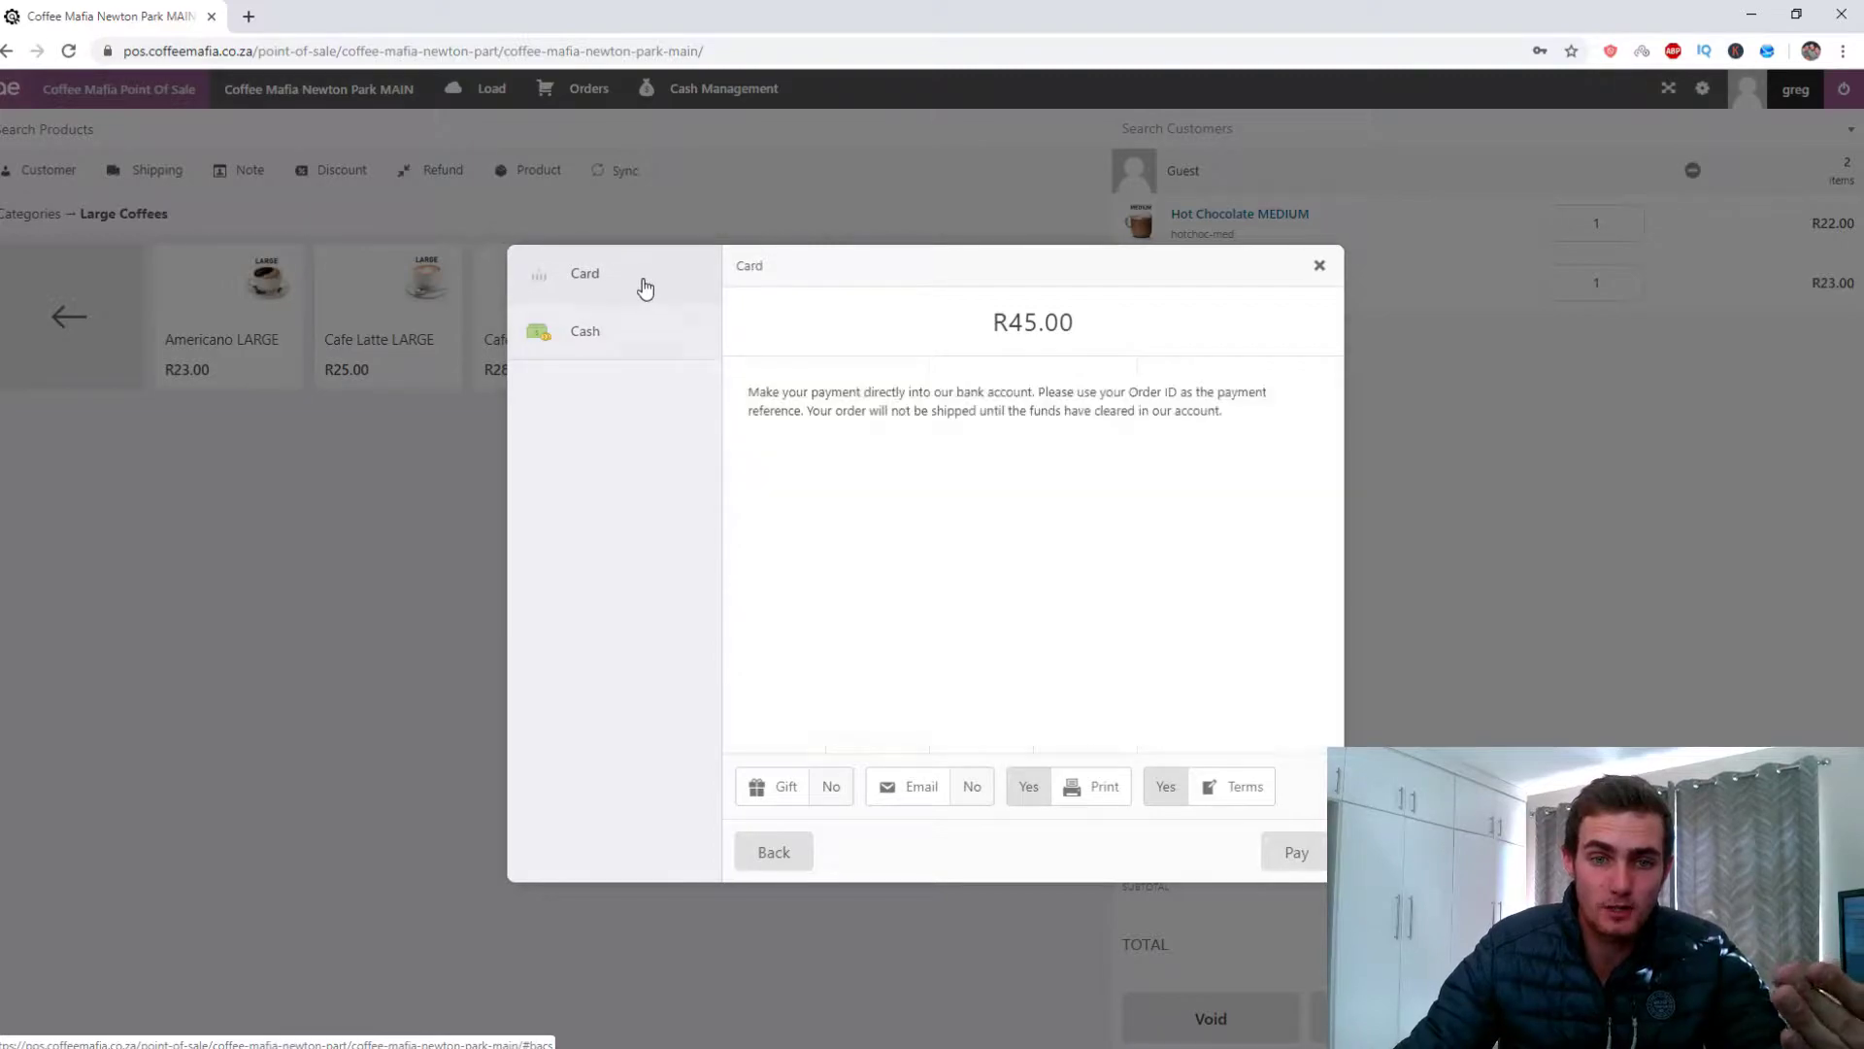
left_click(642, 351)
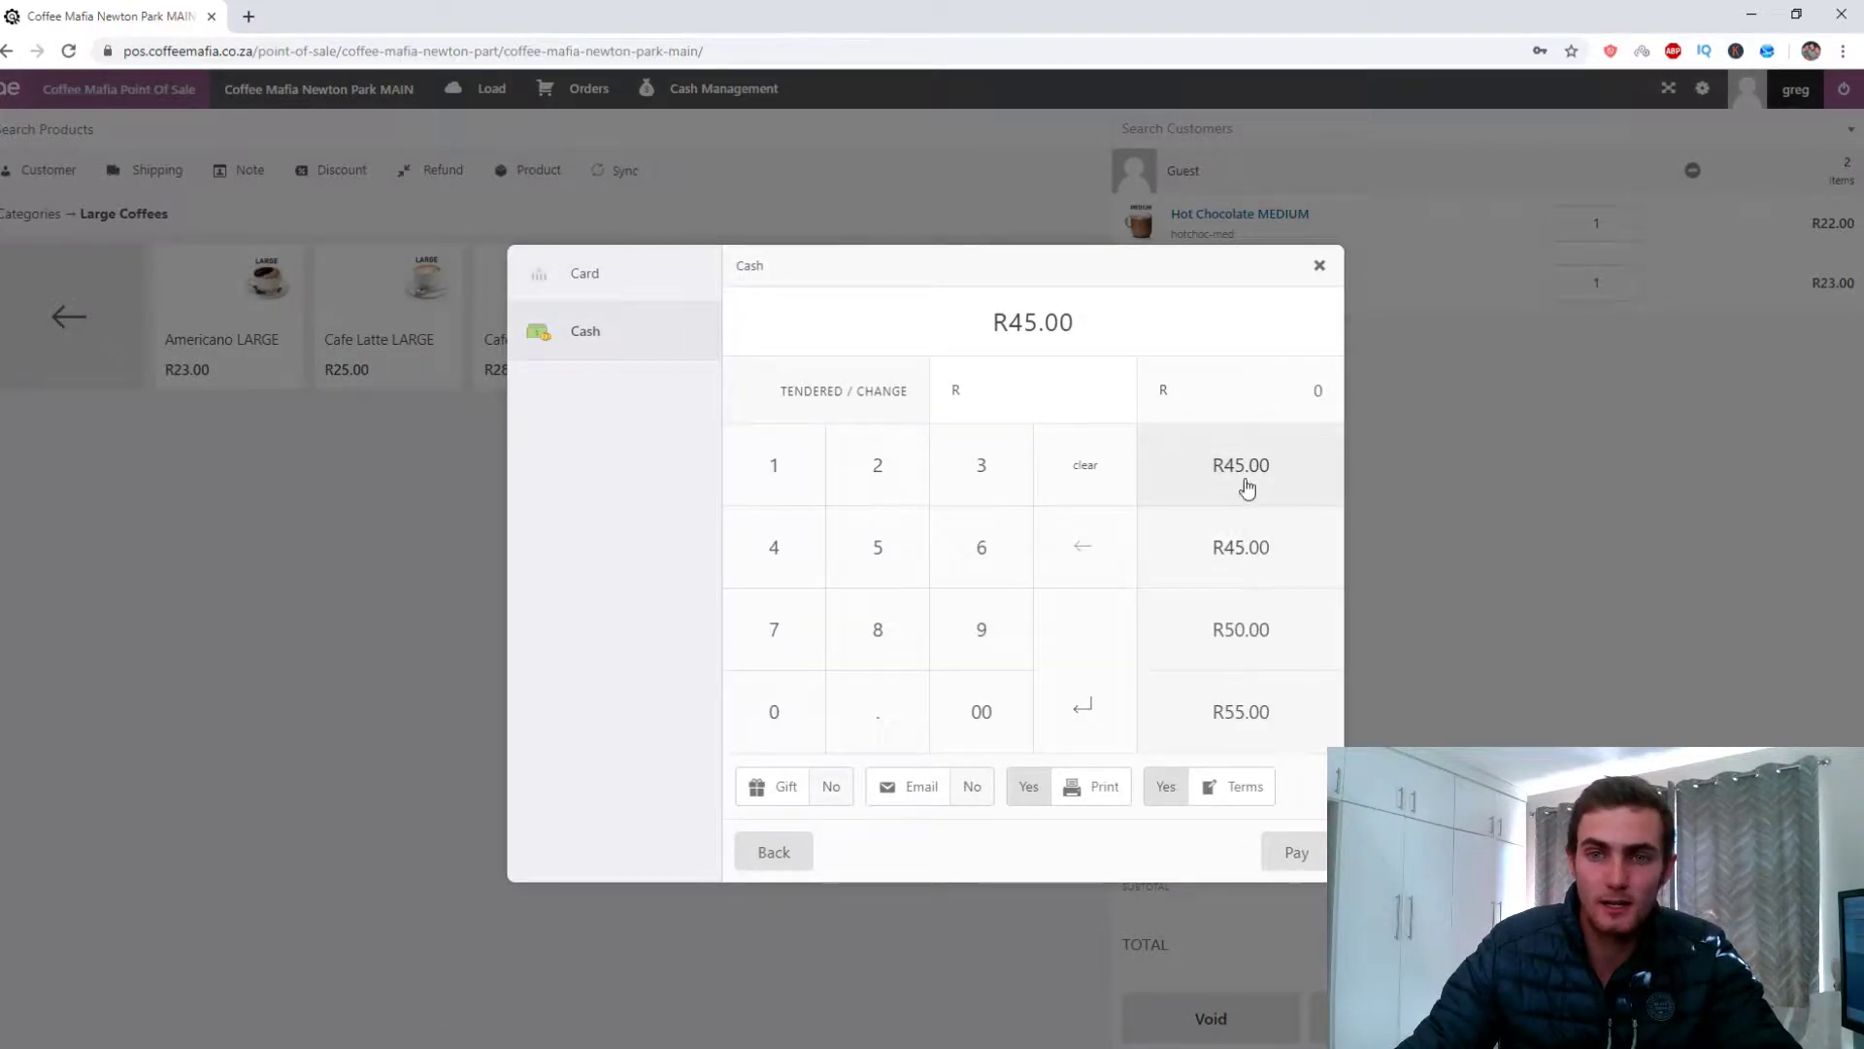
left_click(1222, 534)
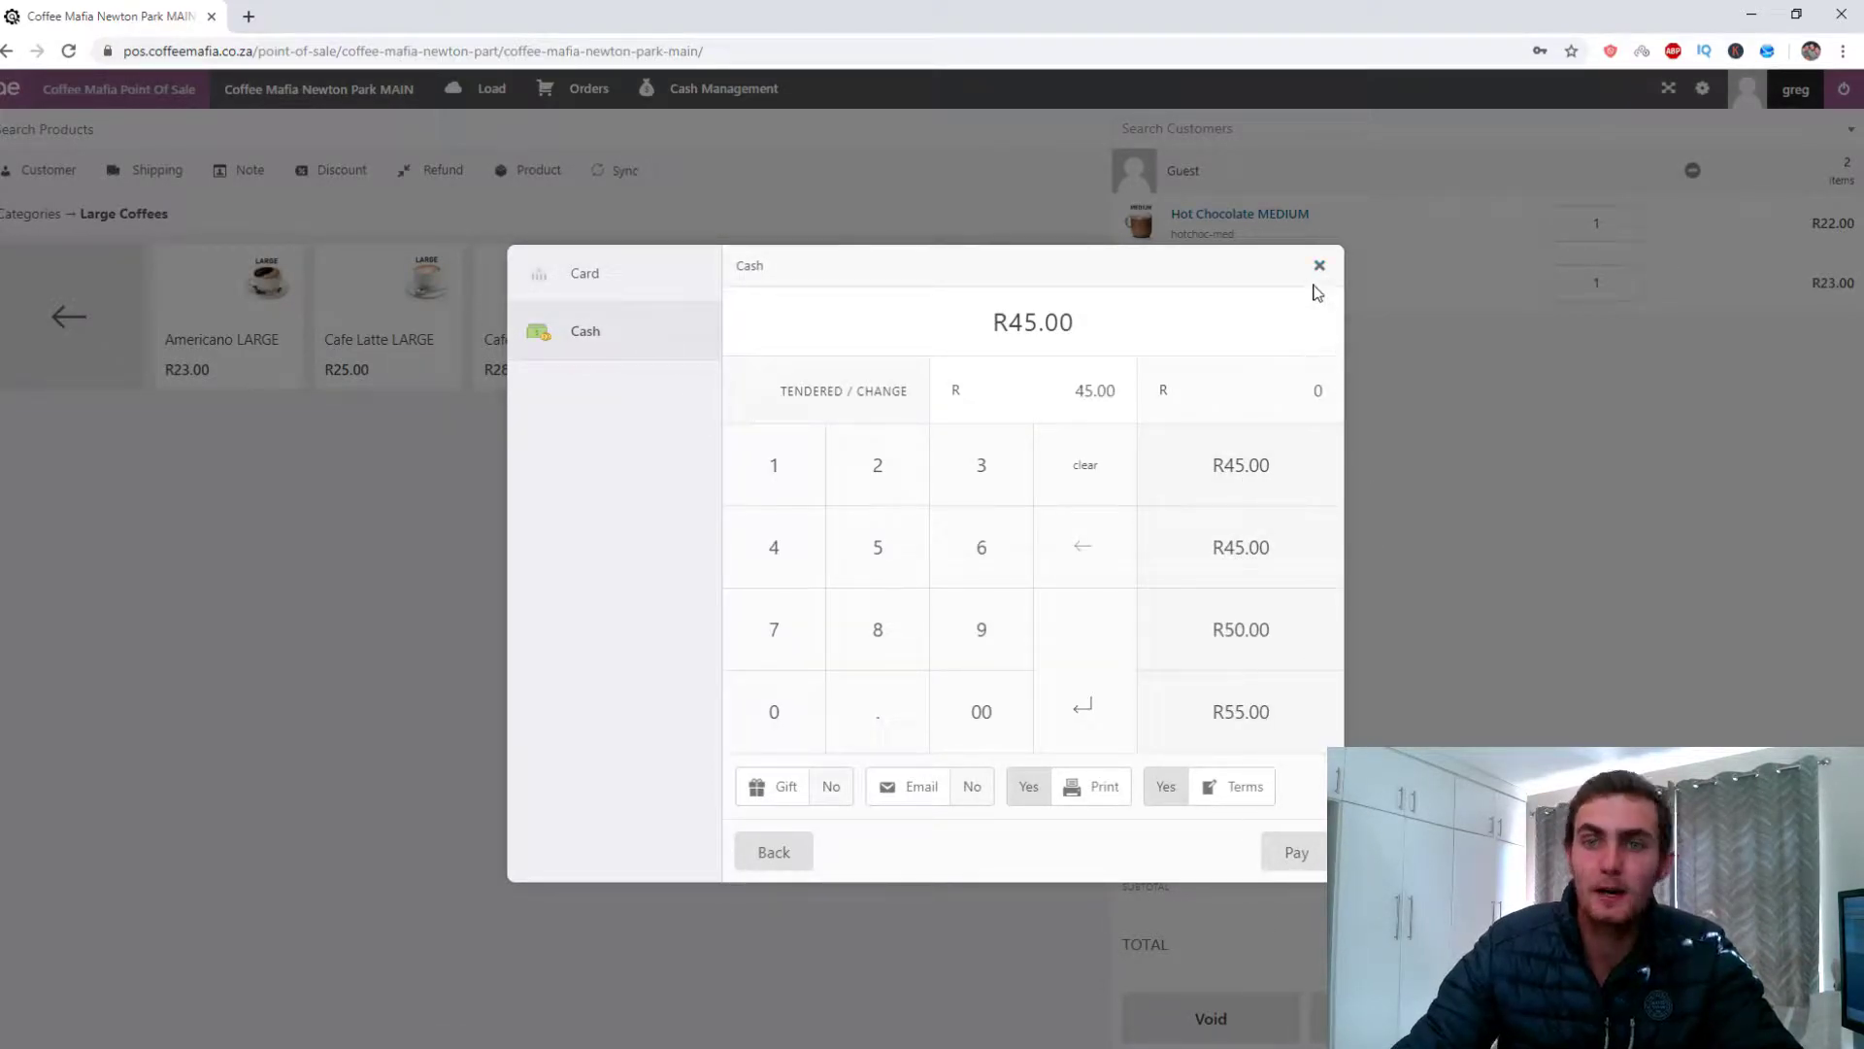
left_click(1318, 267)
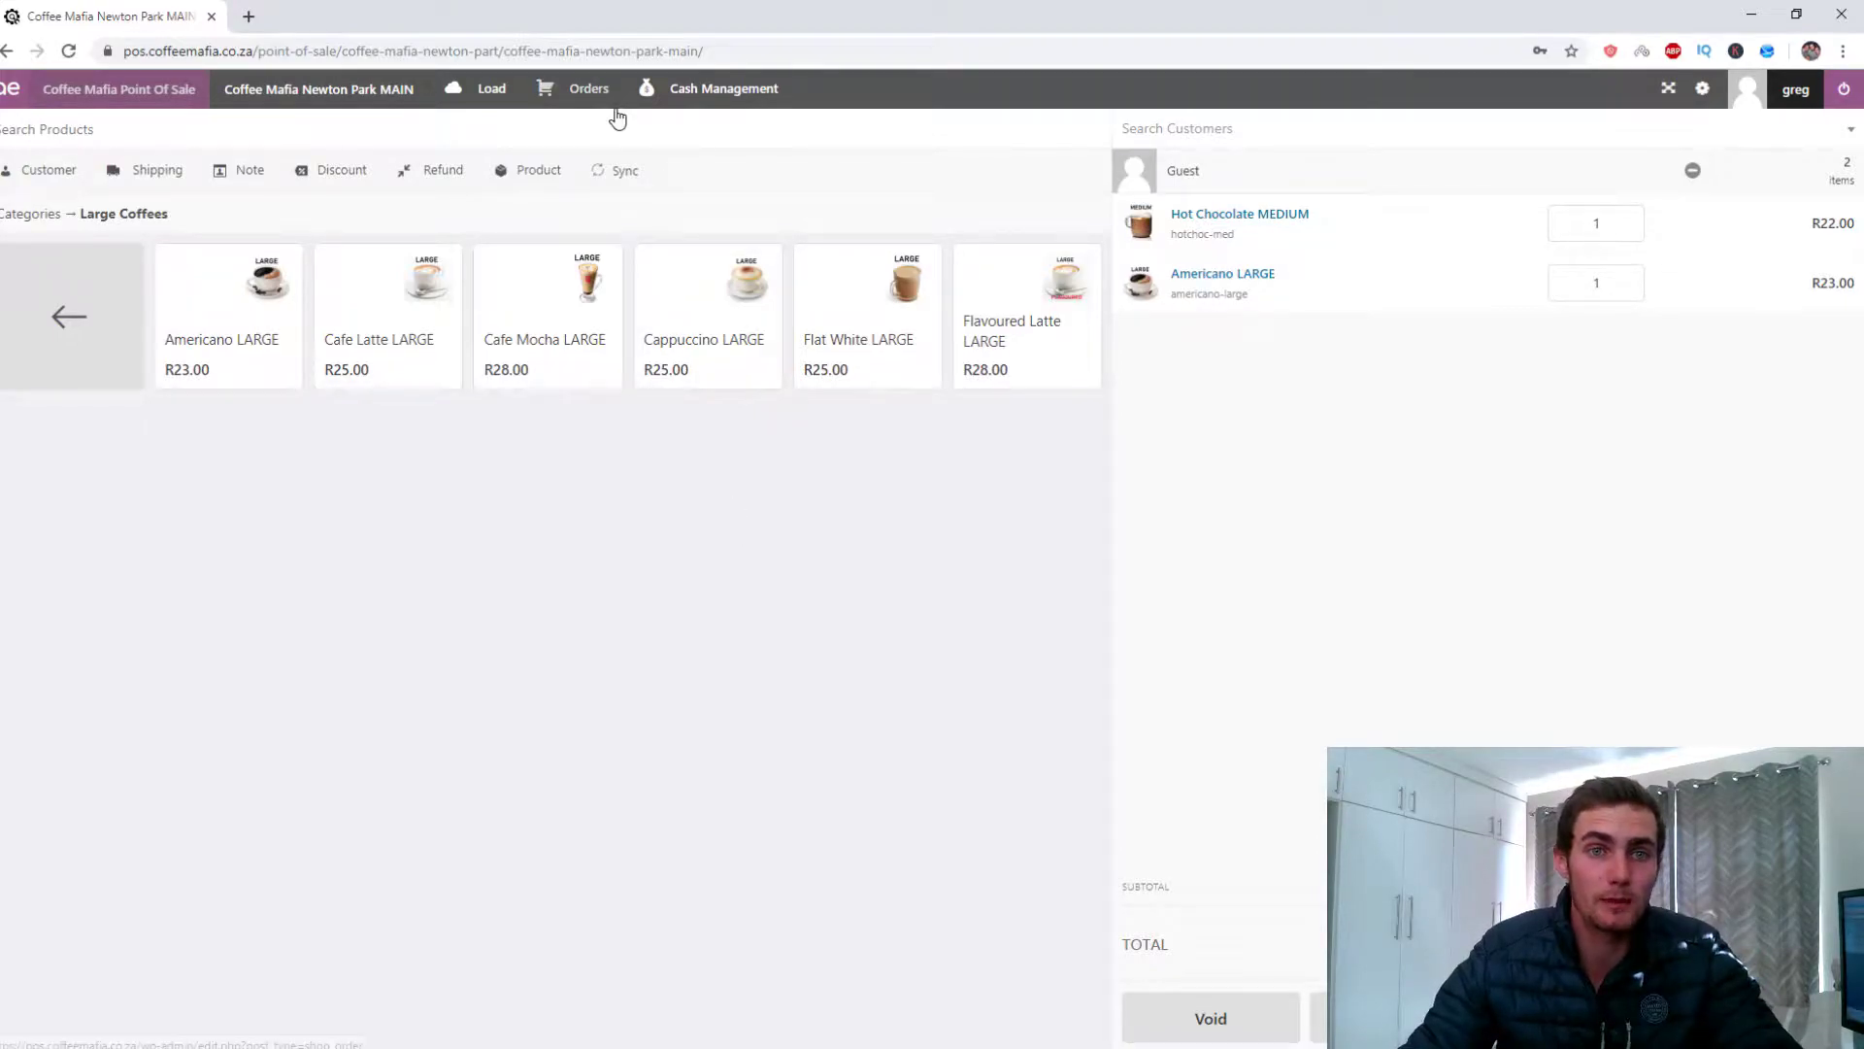
- Pay the R45.00 order by card and skip printing the receipt
left_click(1583, 1017)
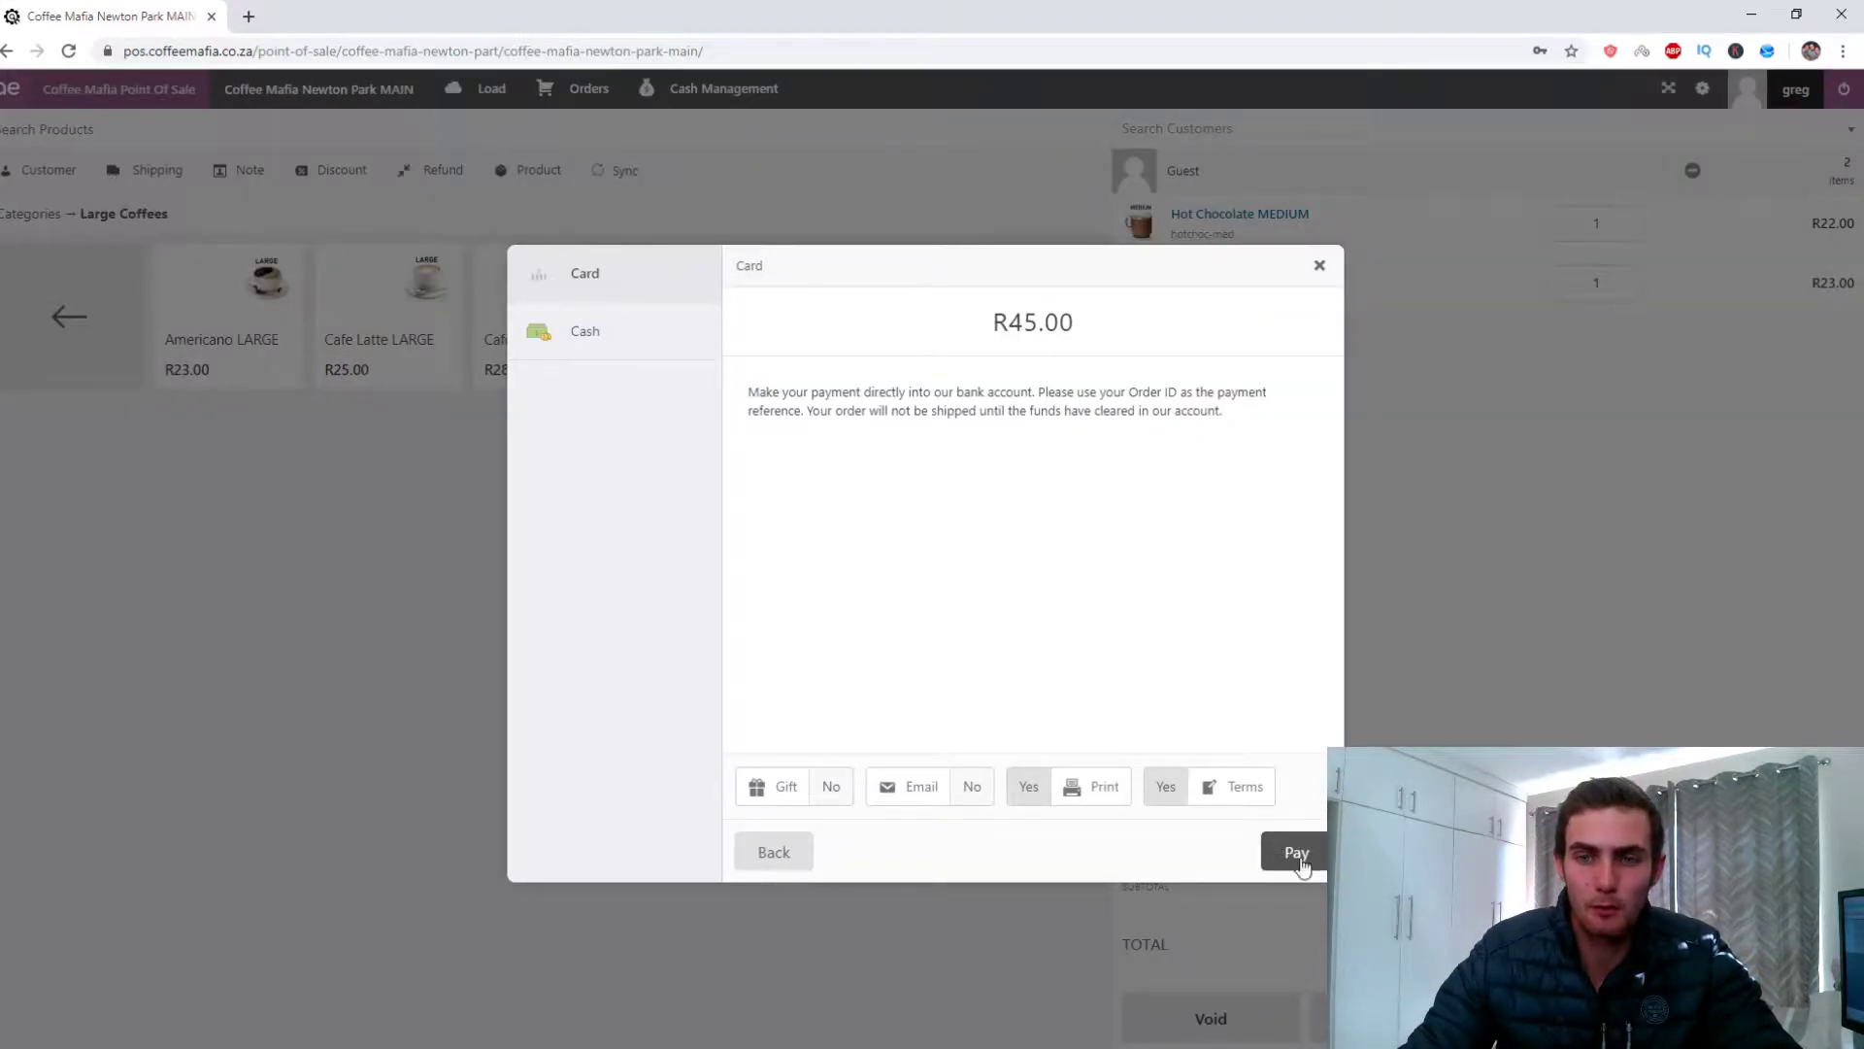
left_click(1297, 853)
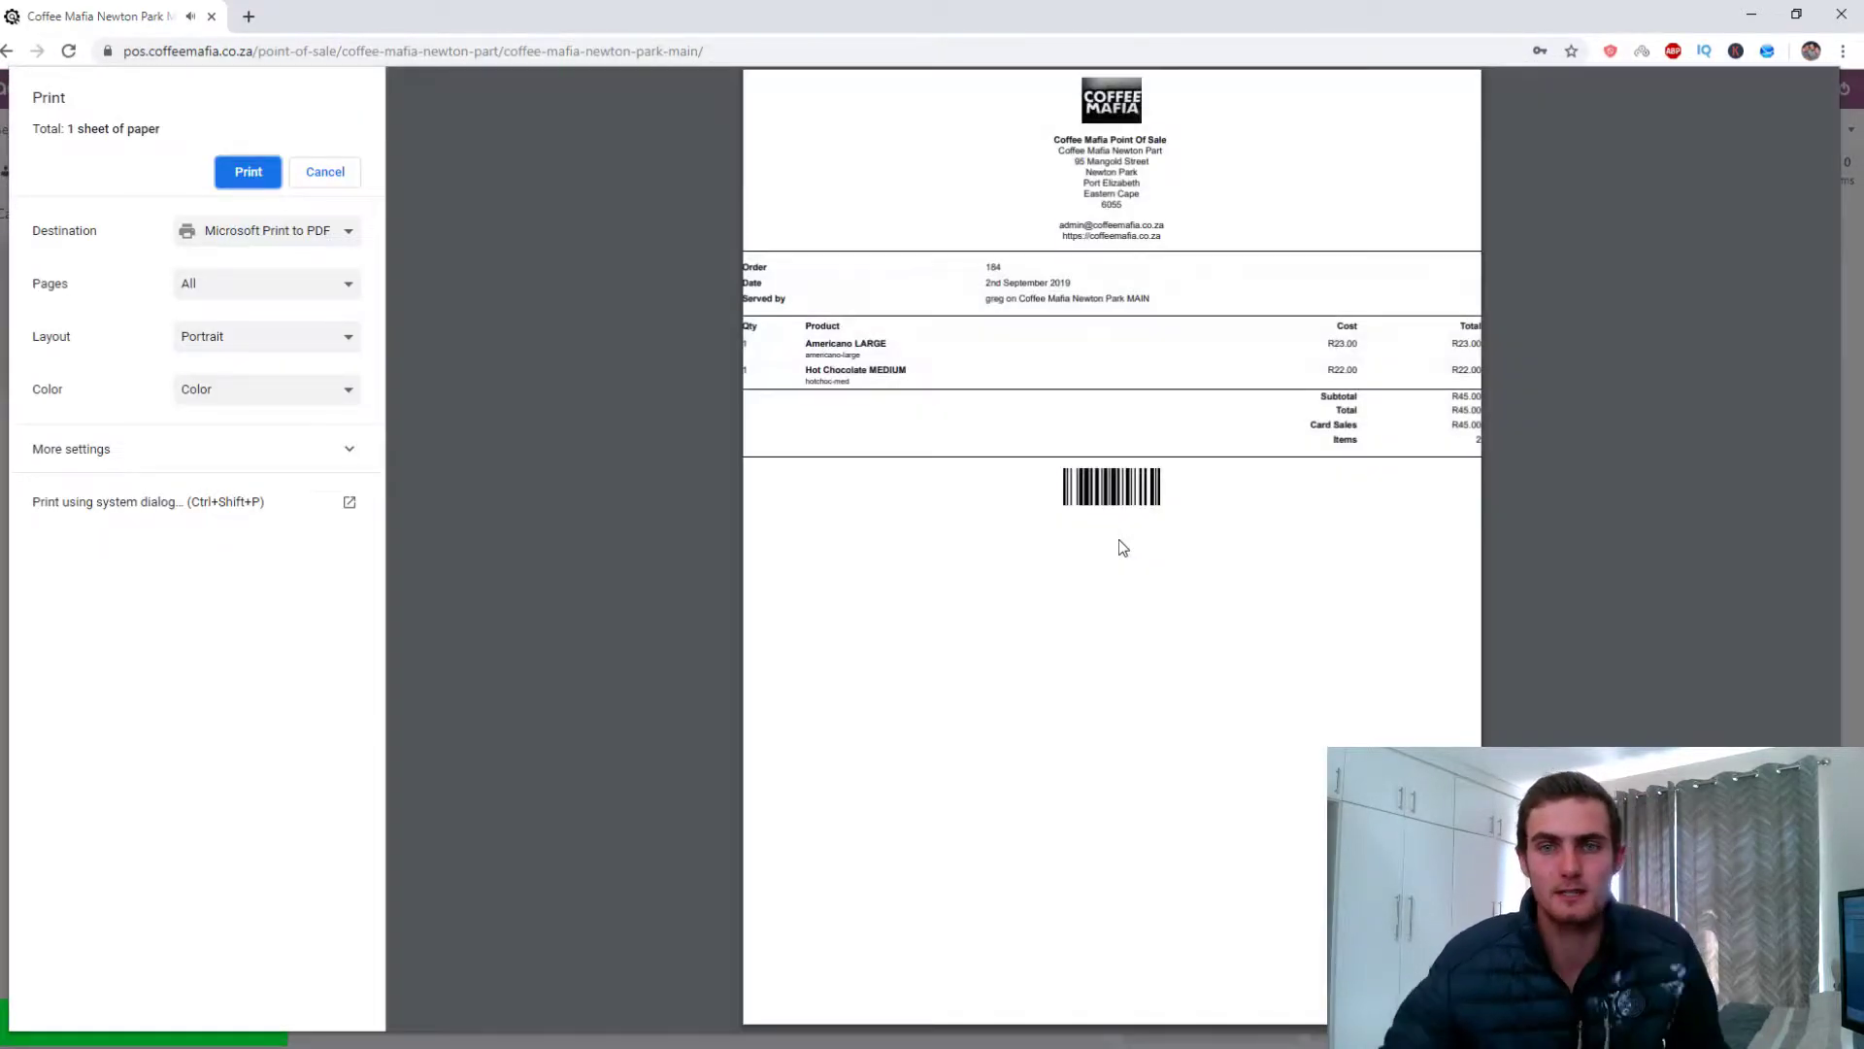
left_click(325, 172)
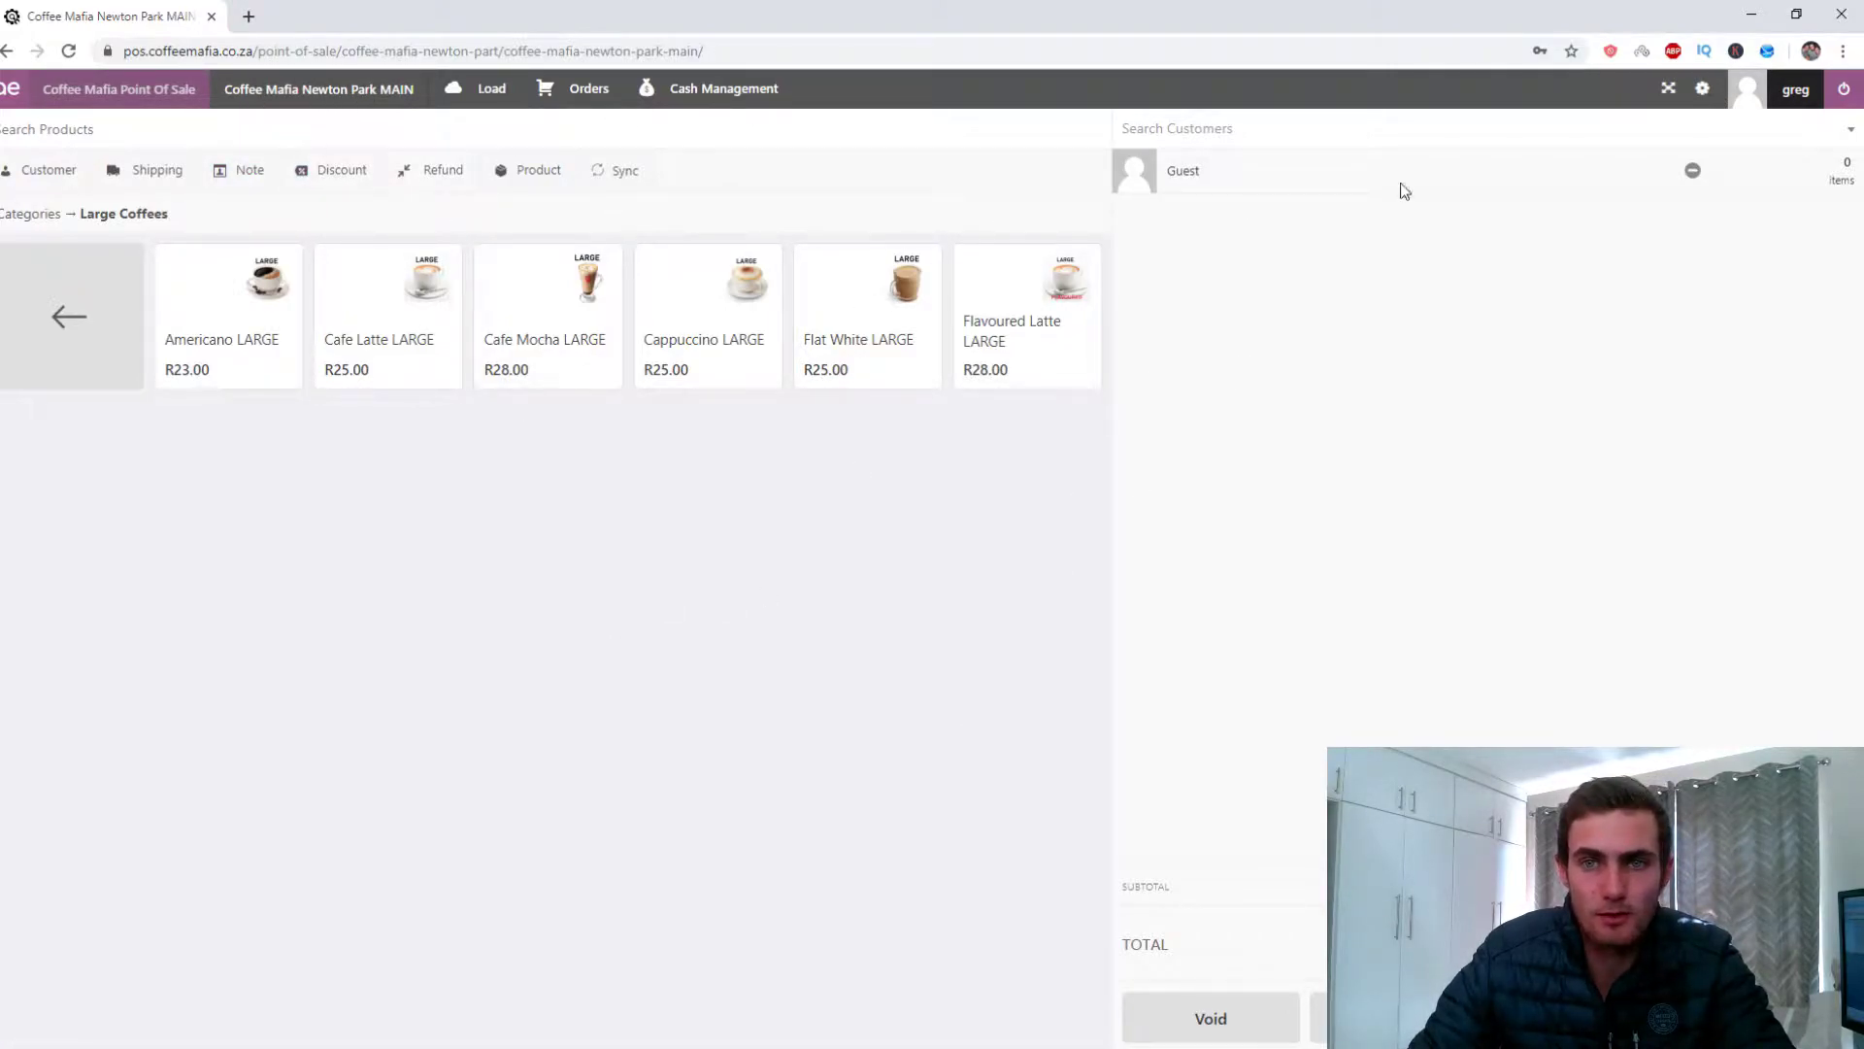
- Open the store's Orders list in a new tab and close the extra Cash Management tab
left_click(131, 330)
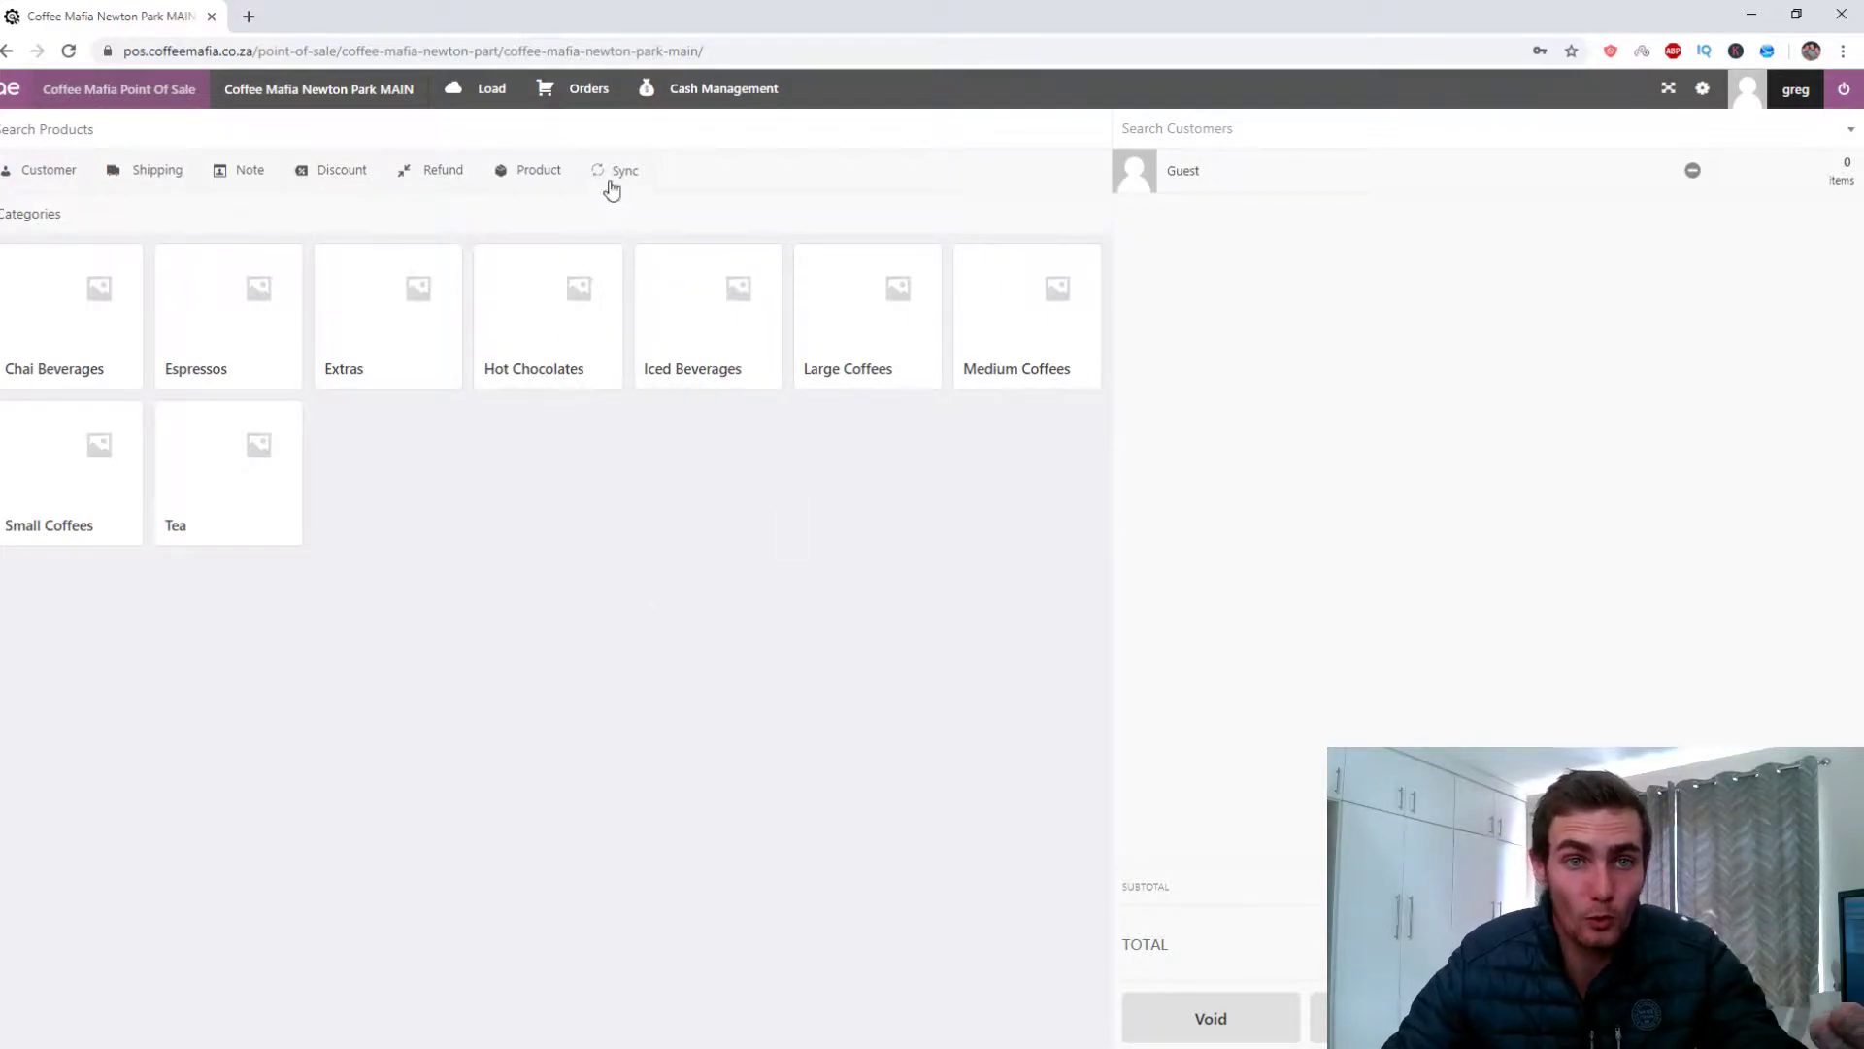
left_click(696, 87)
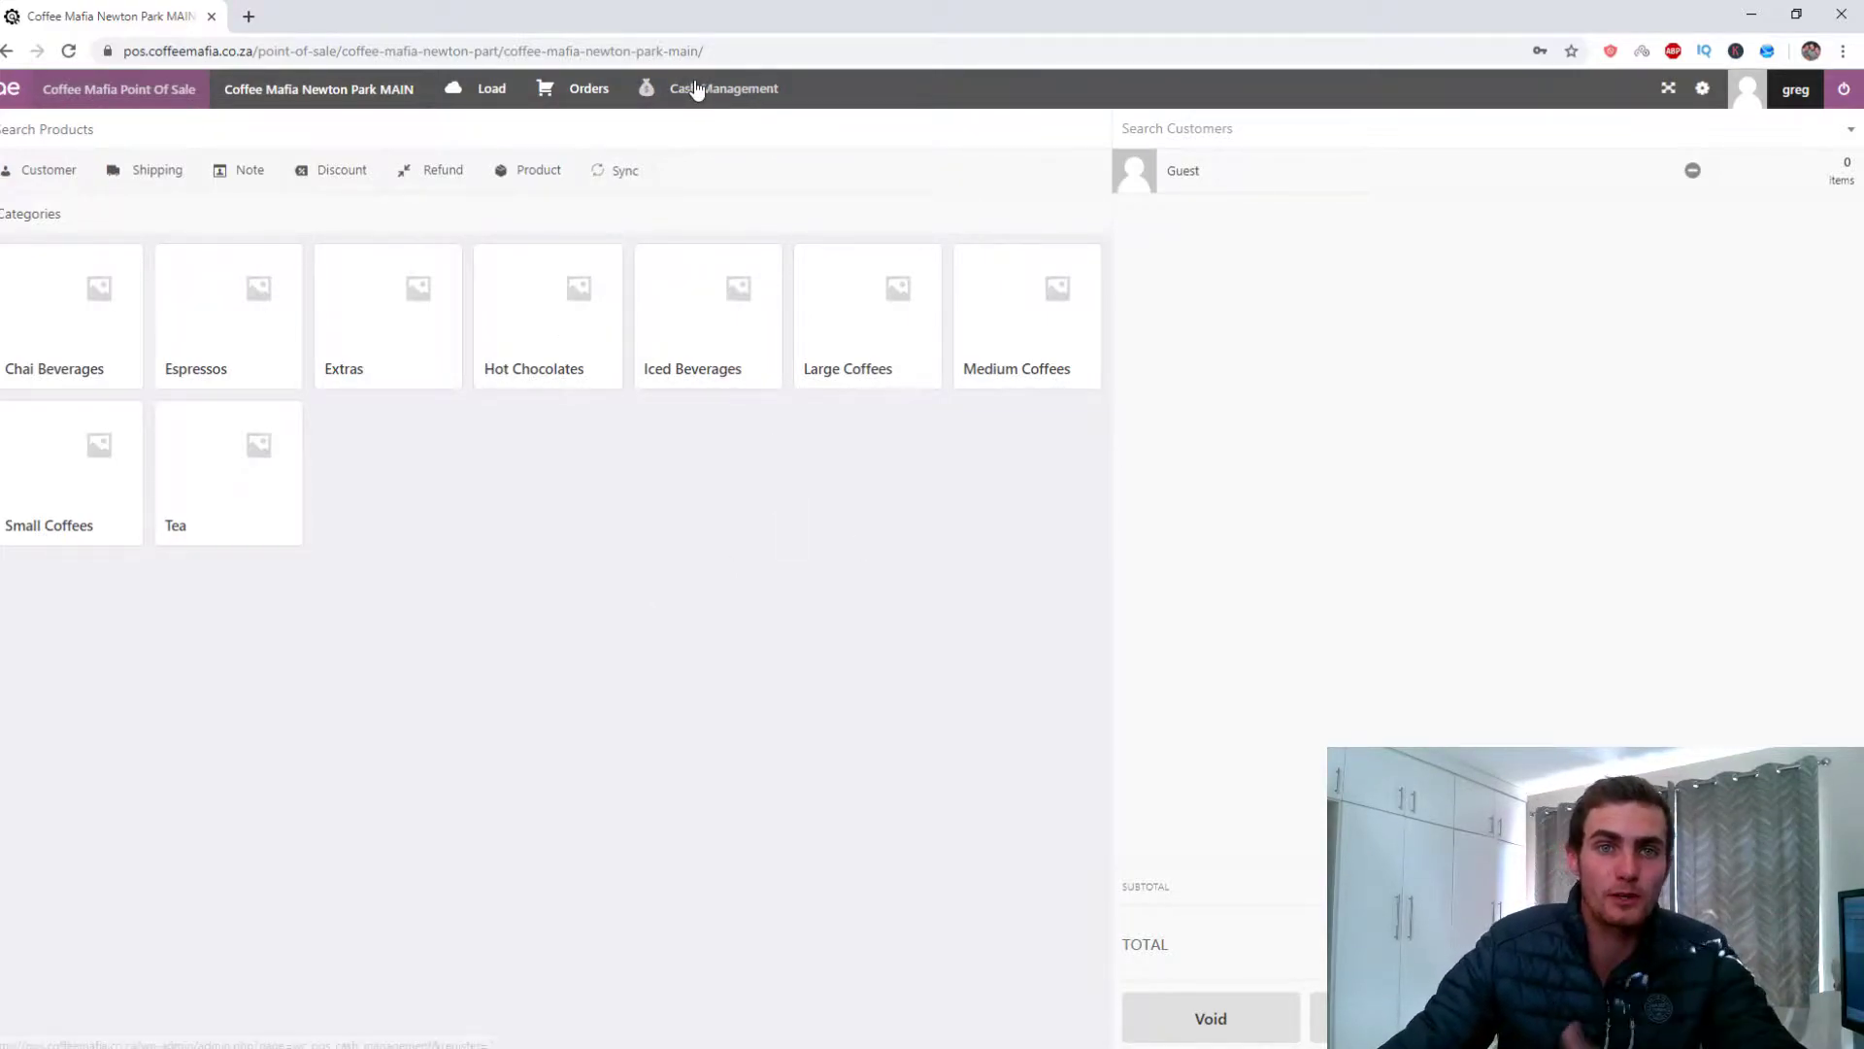
left_click(588, 87)
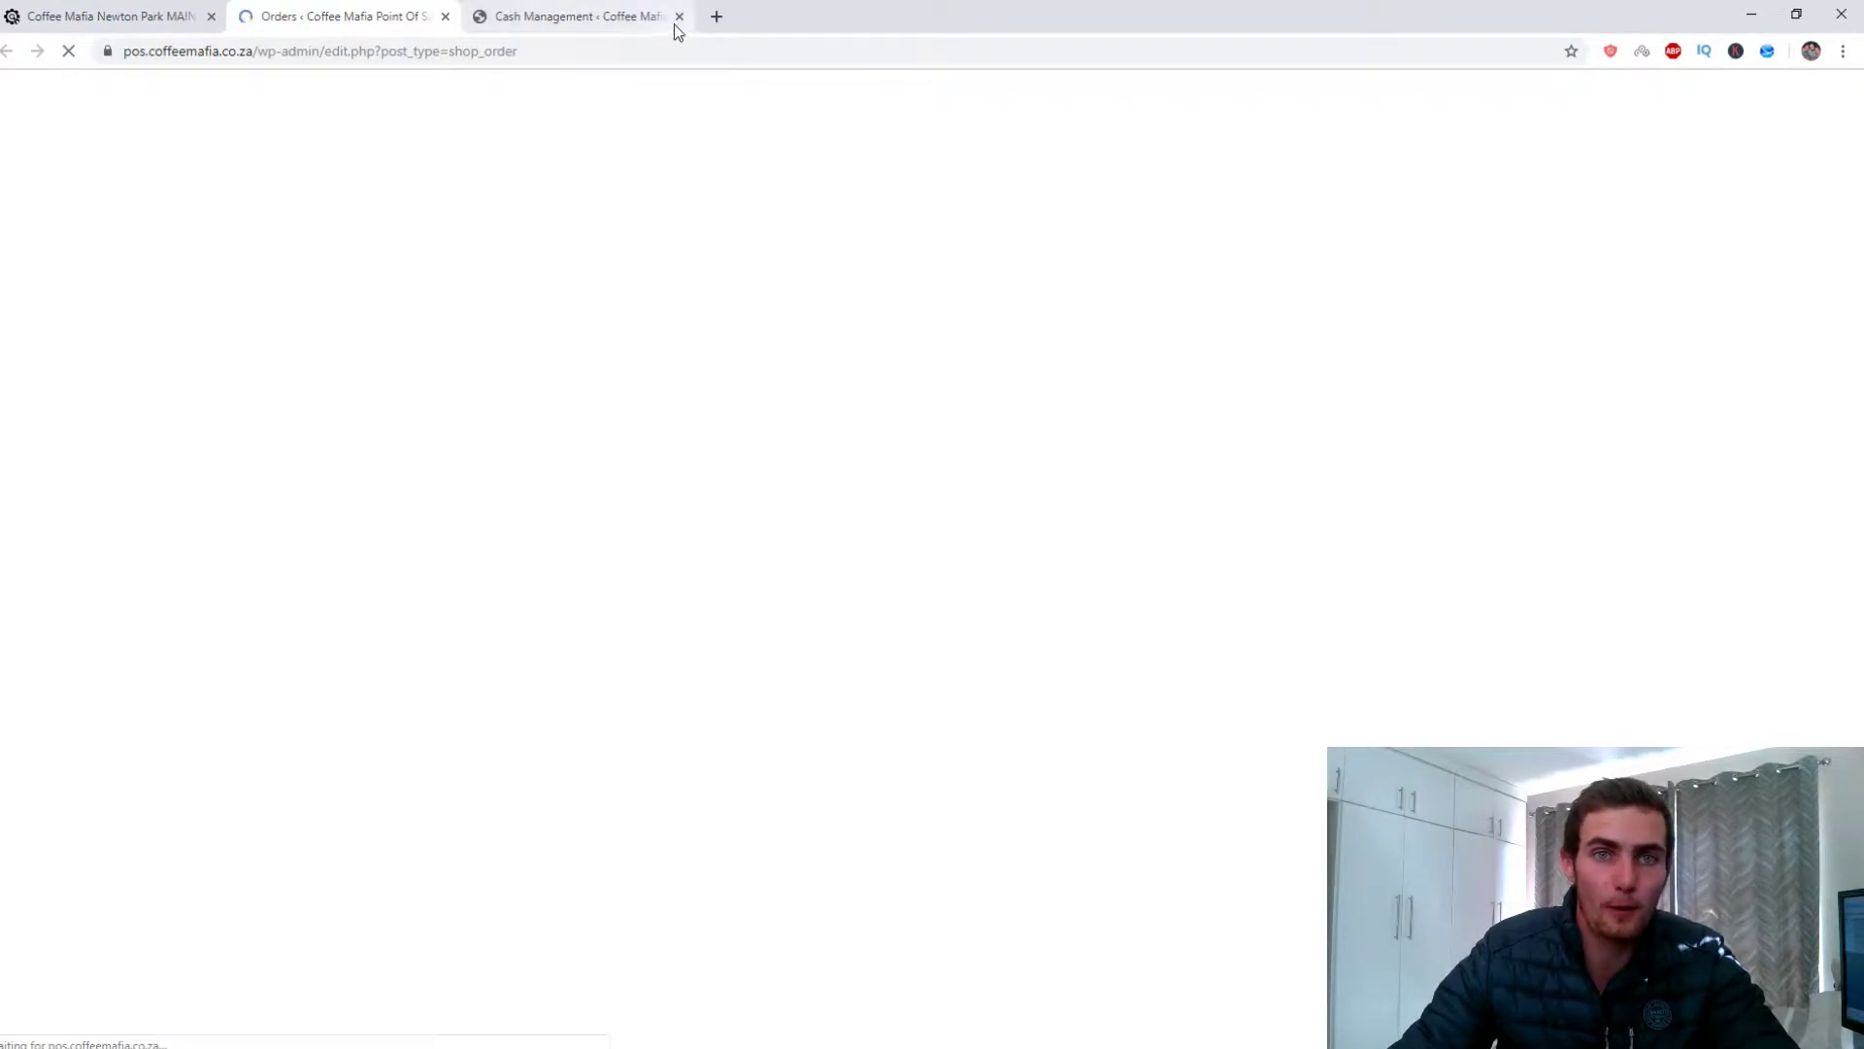
left_click(679, 17)
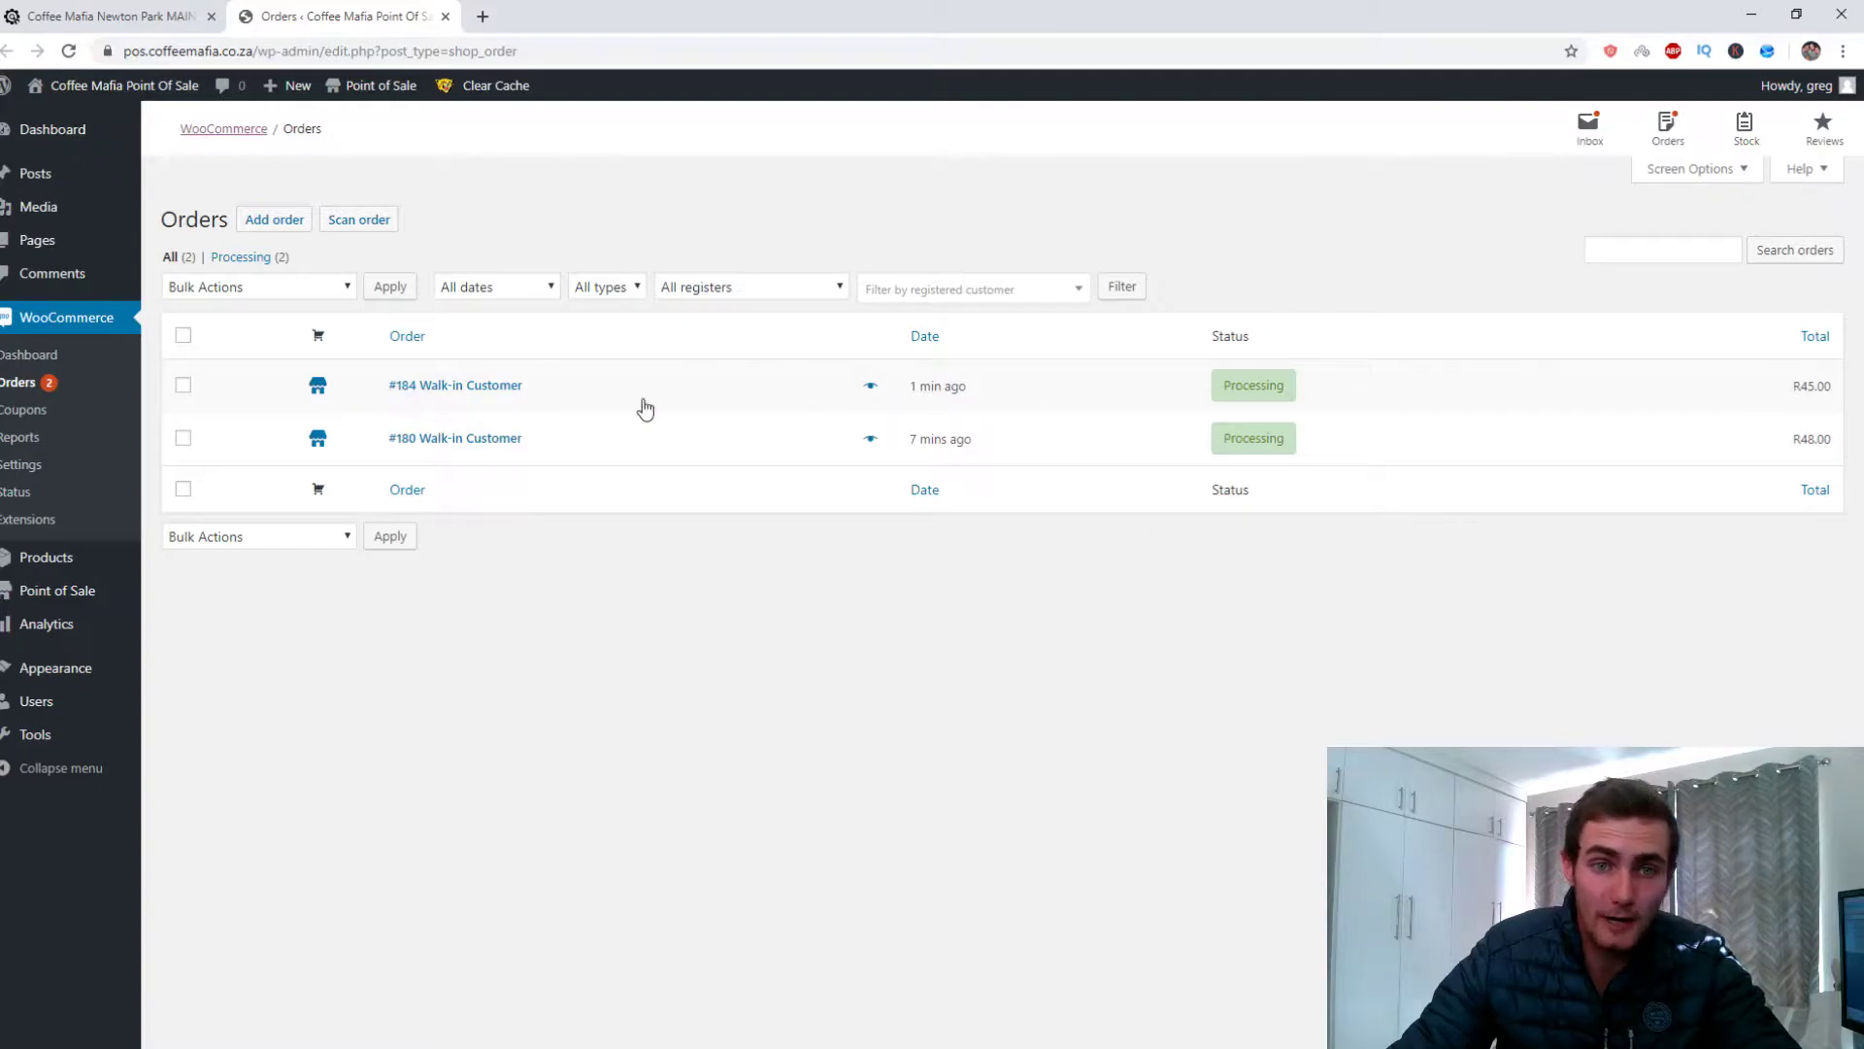
- Preview the newest order and open its edit page, order #184 for R45.00
left_click(870, 386)
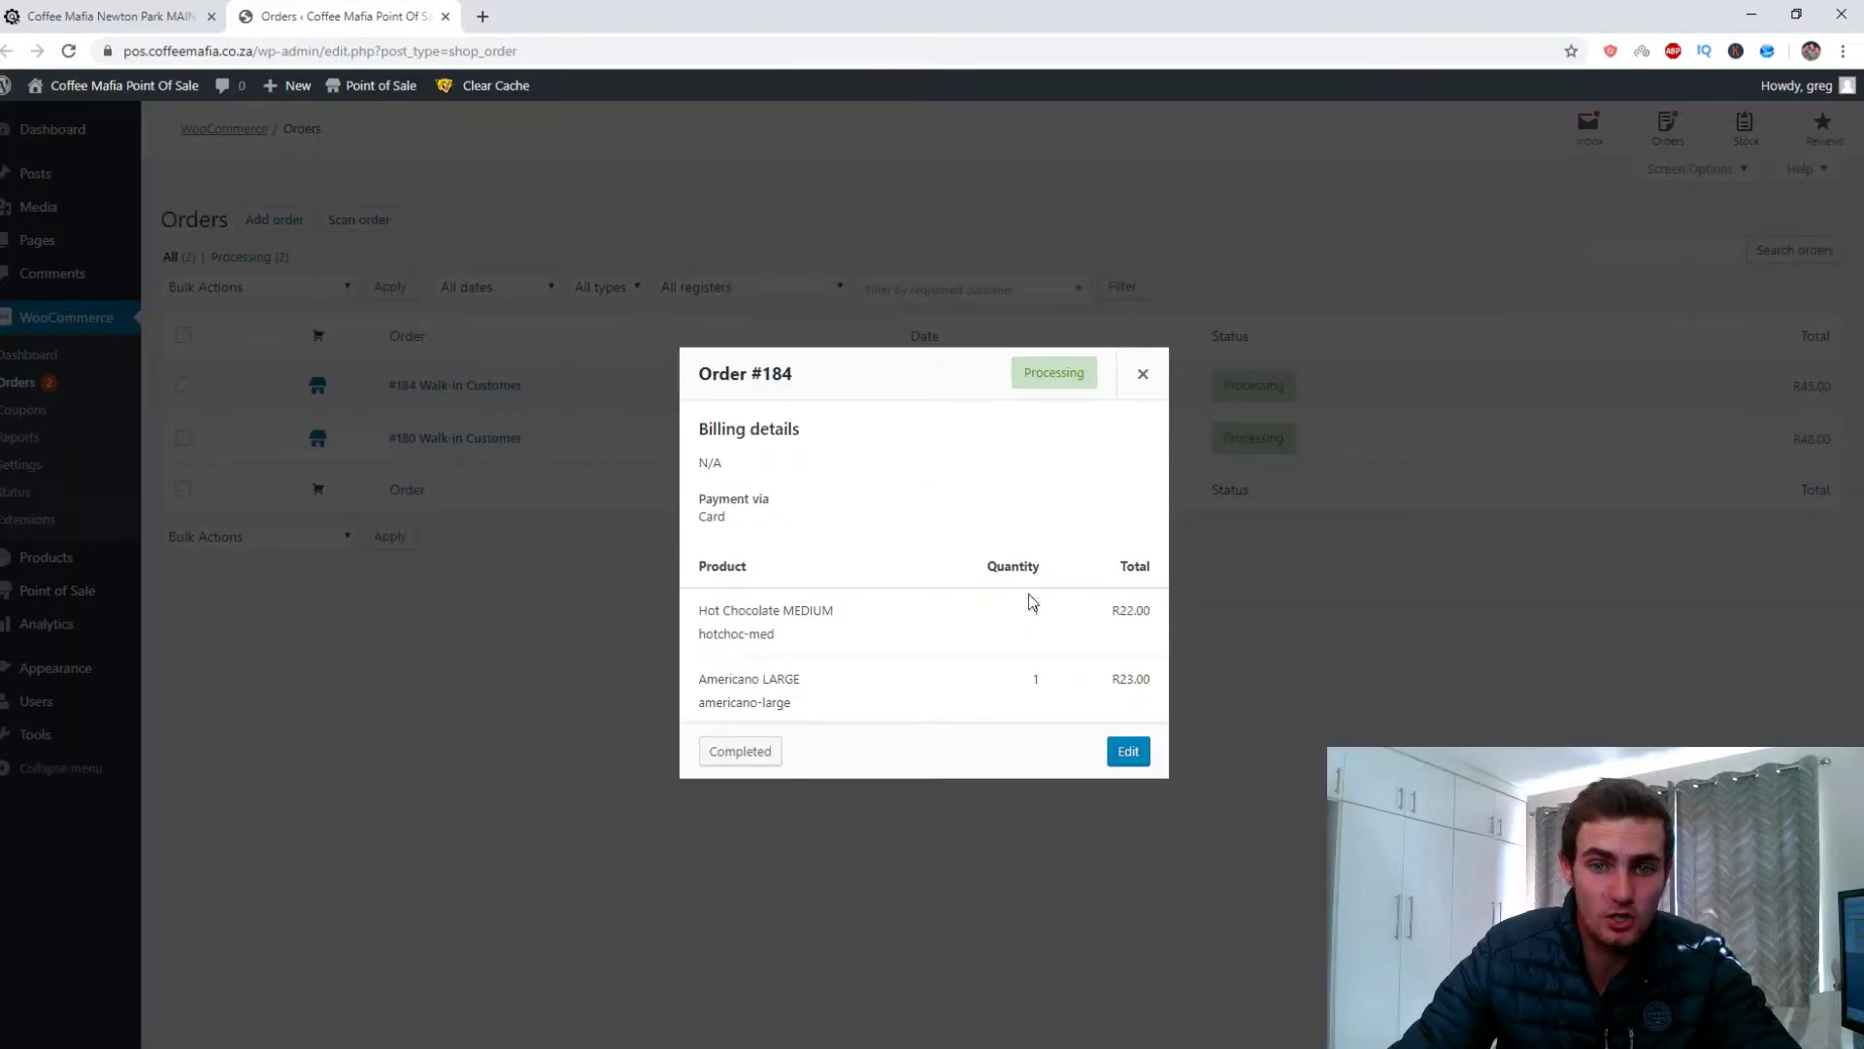
left_click(1127, 756)
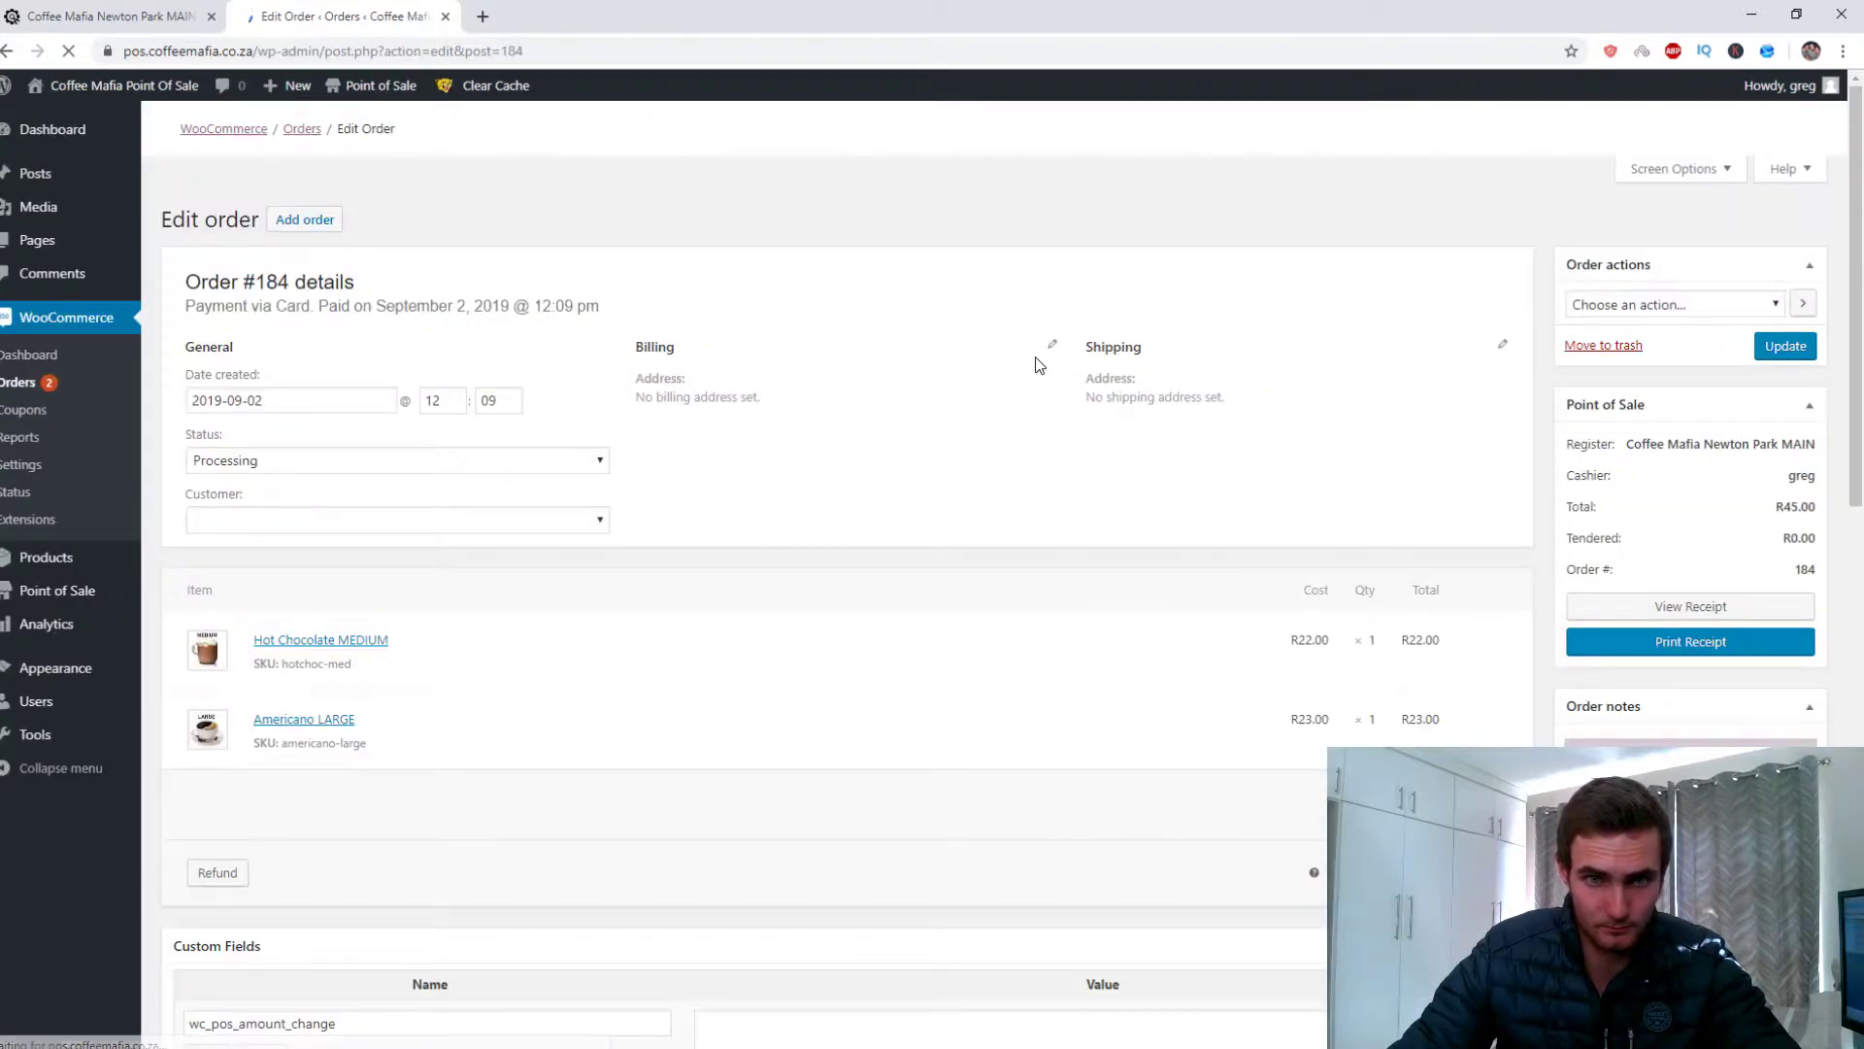
scroll(982, 428, "down", 2)
scroll(514, 408, "up", 1)
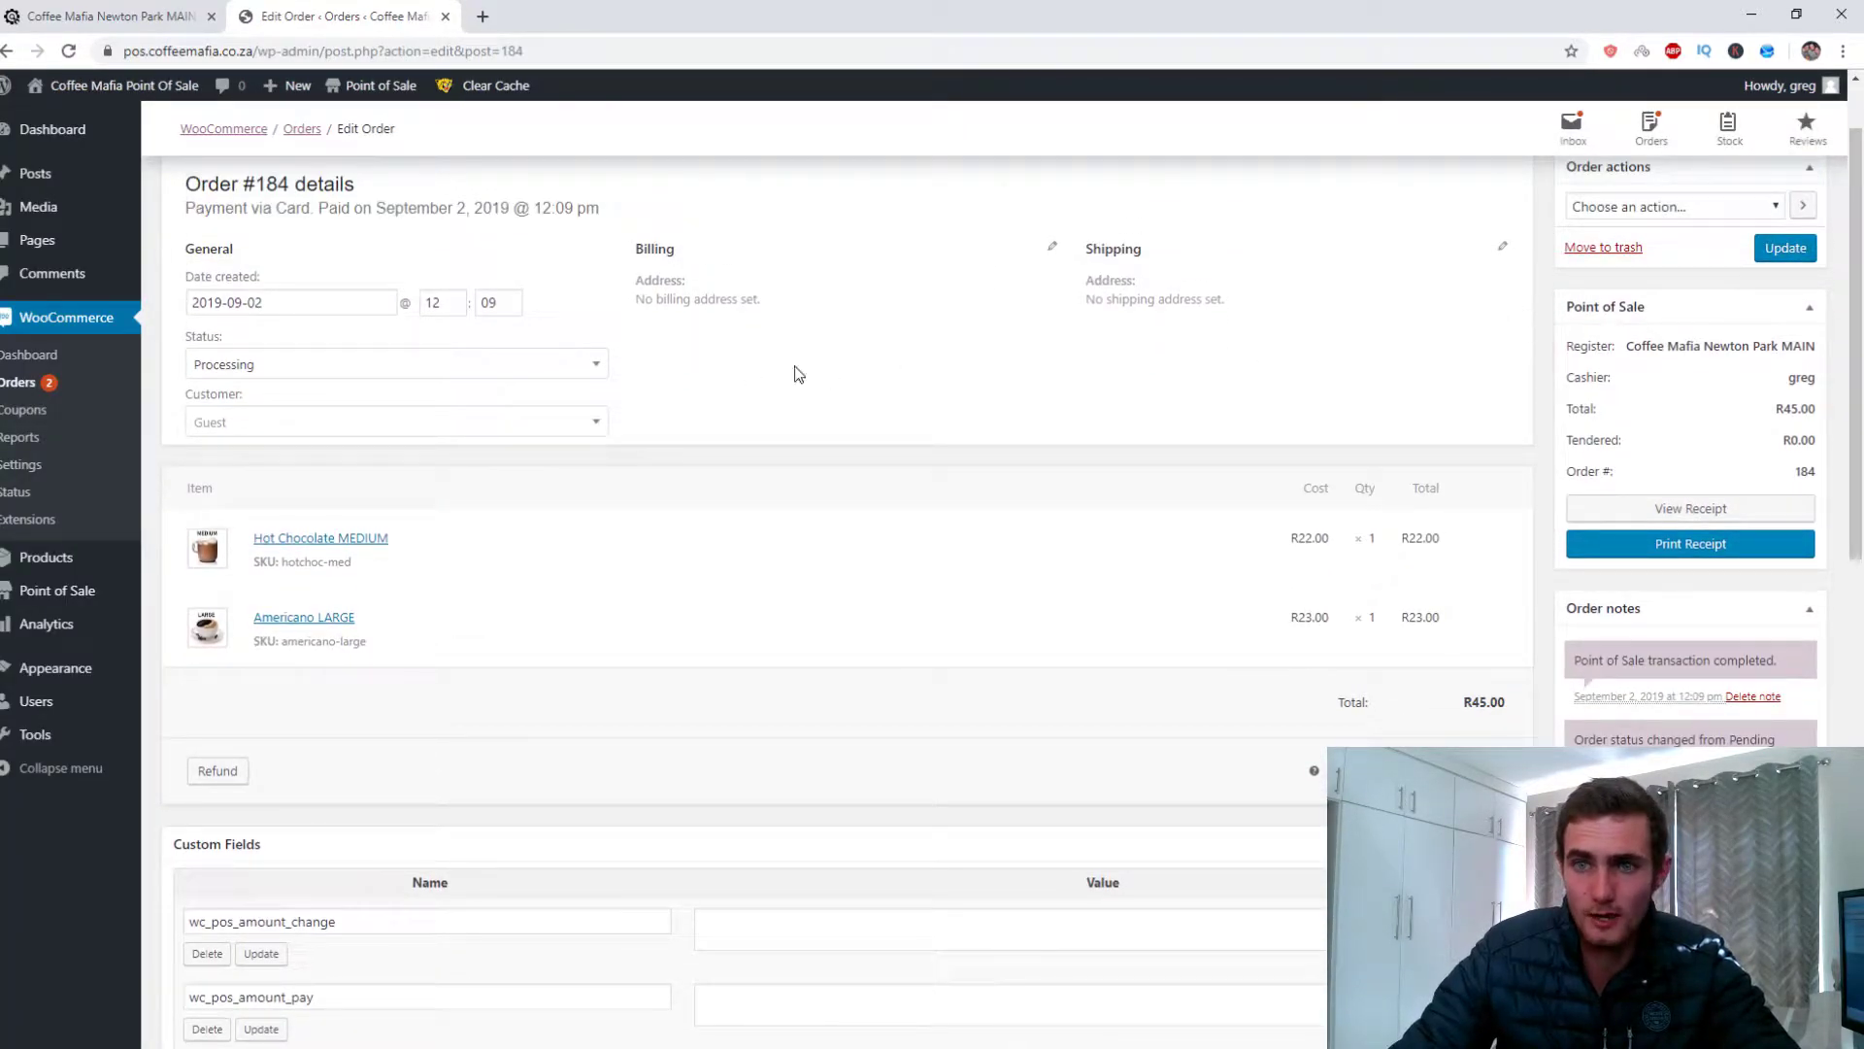
- Attempt a refund of the just-paid order from the POS, then close the refund window
left_click(133, 20)
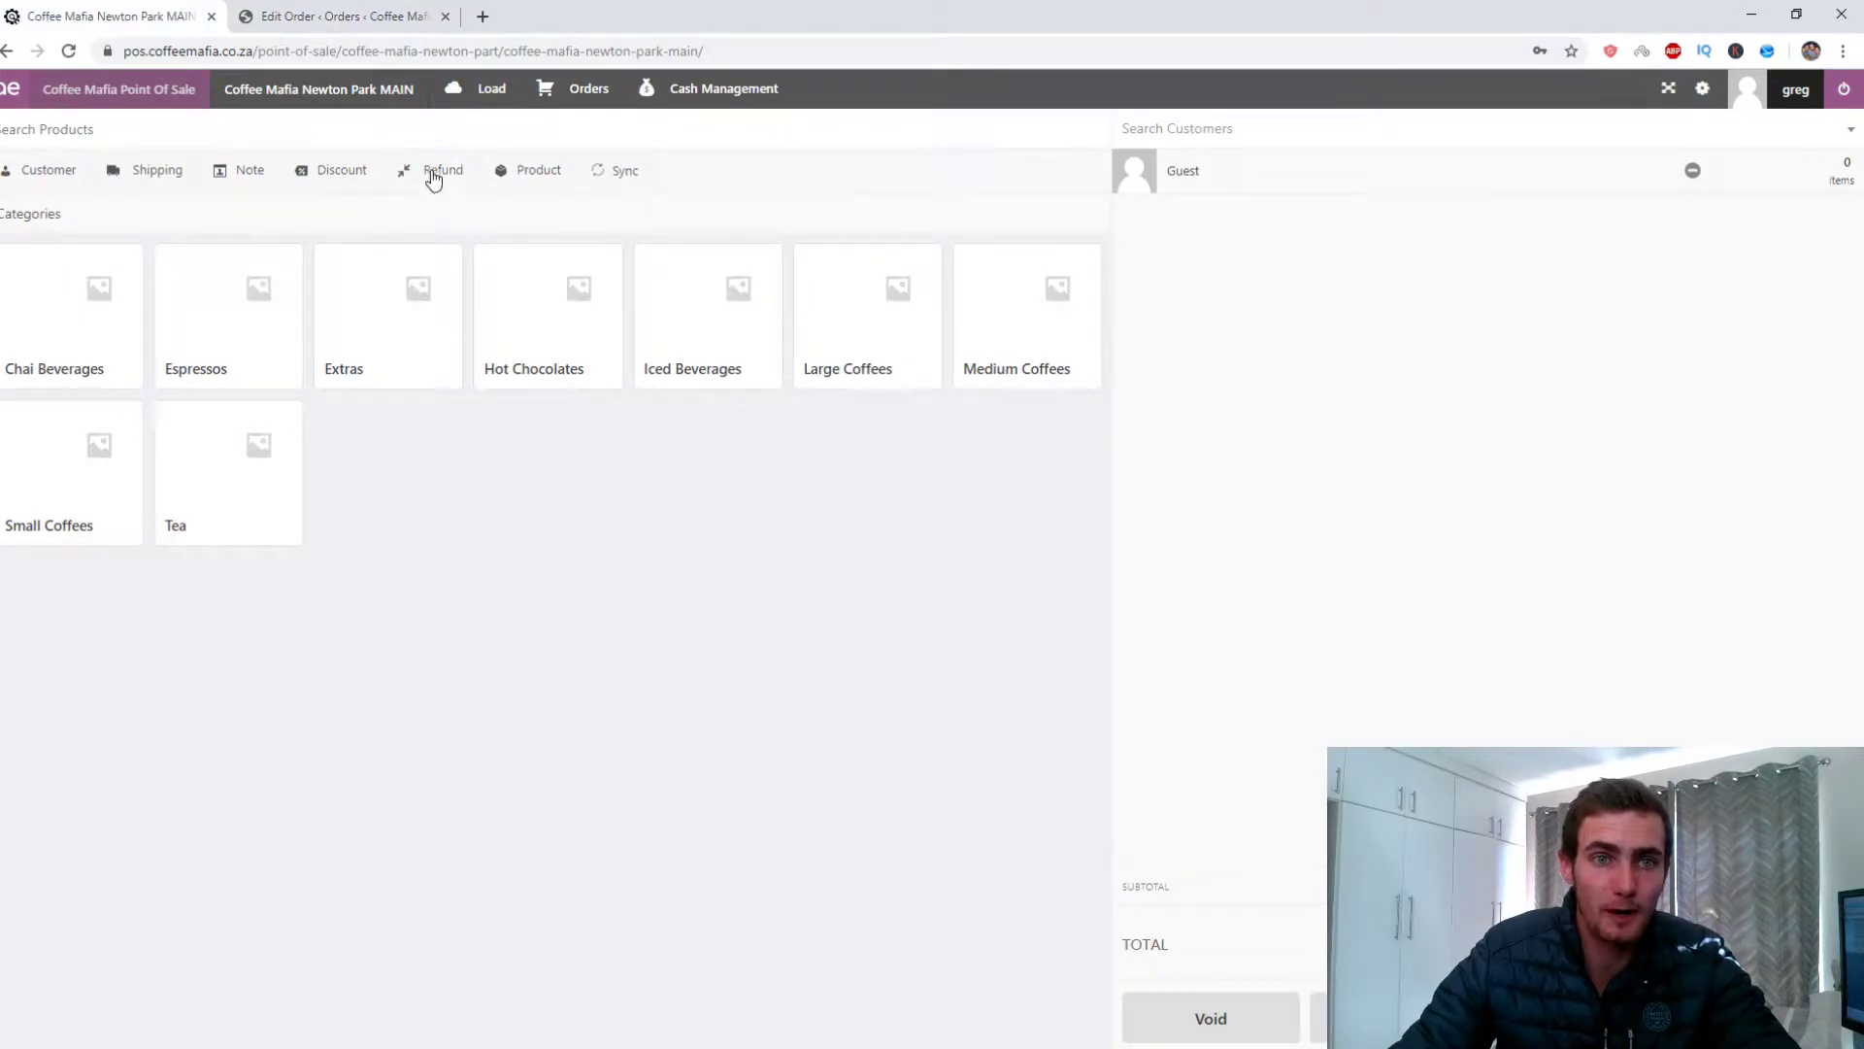
left_click(429, 173)
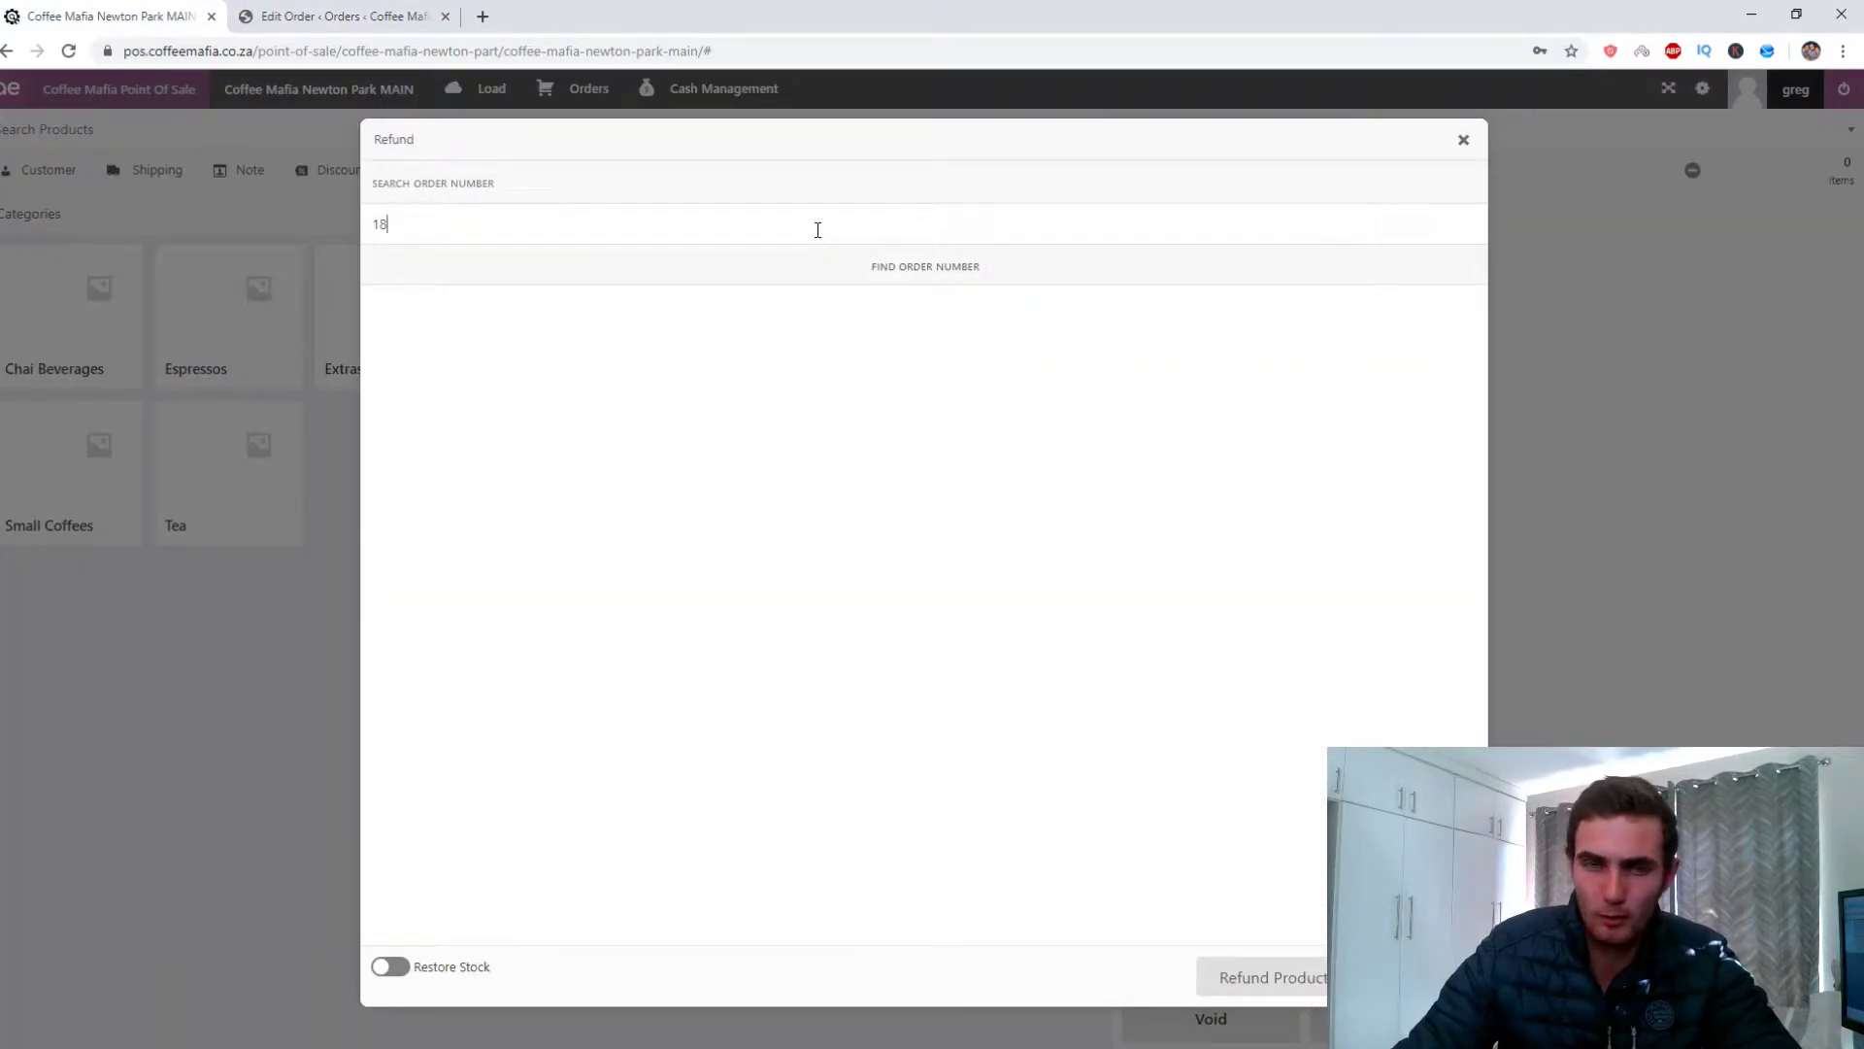
left_click(1272, 977)
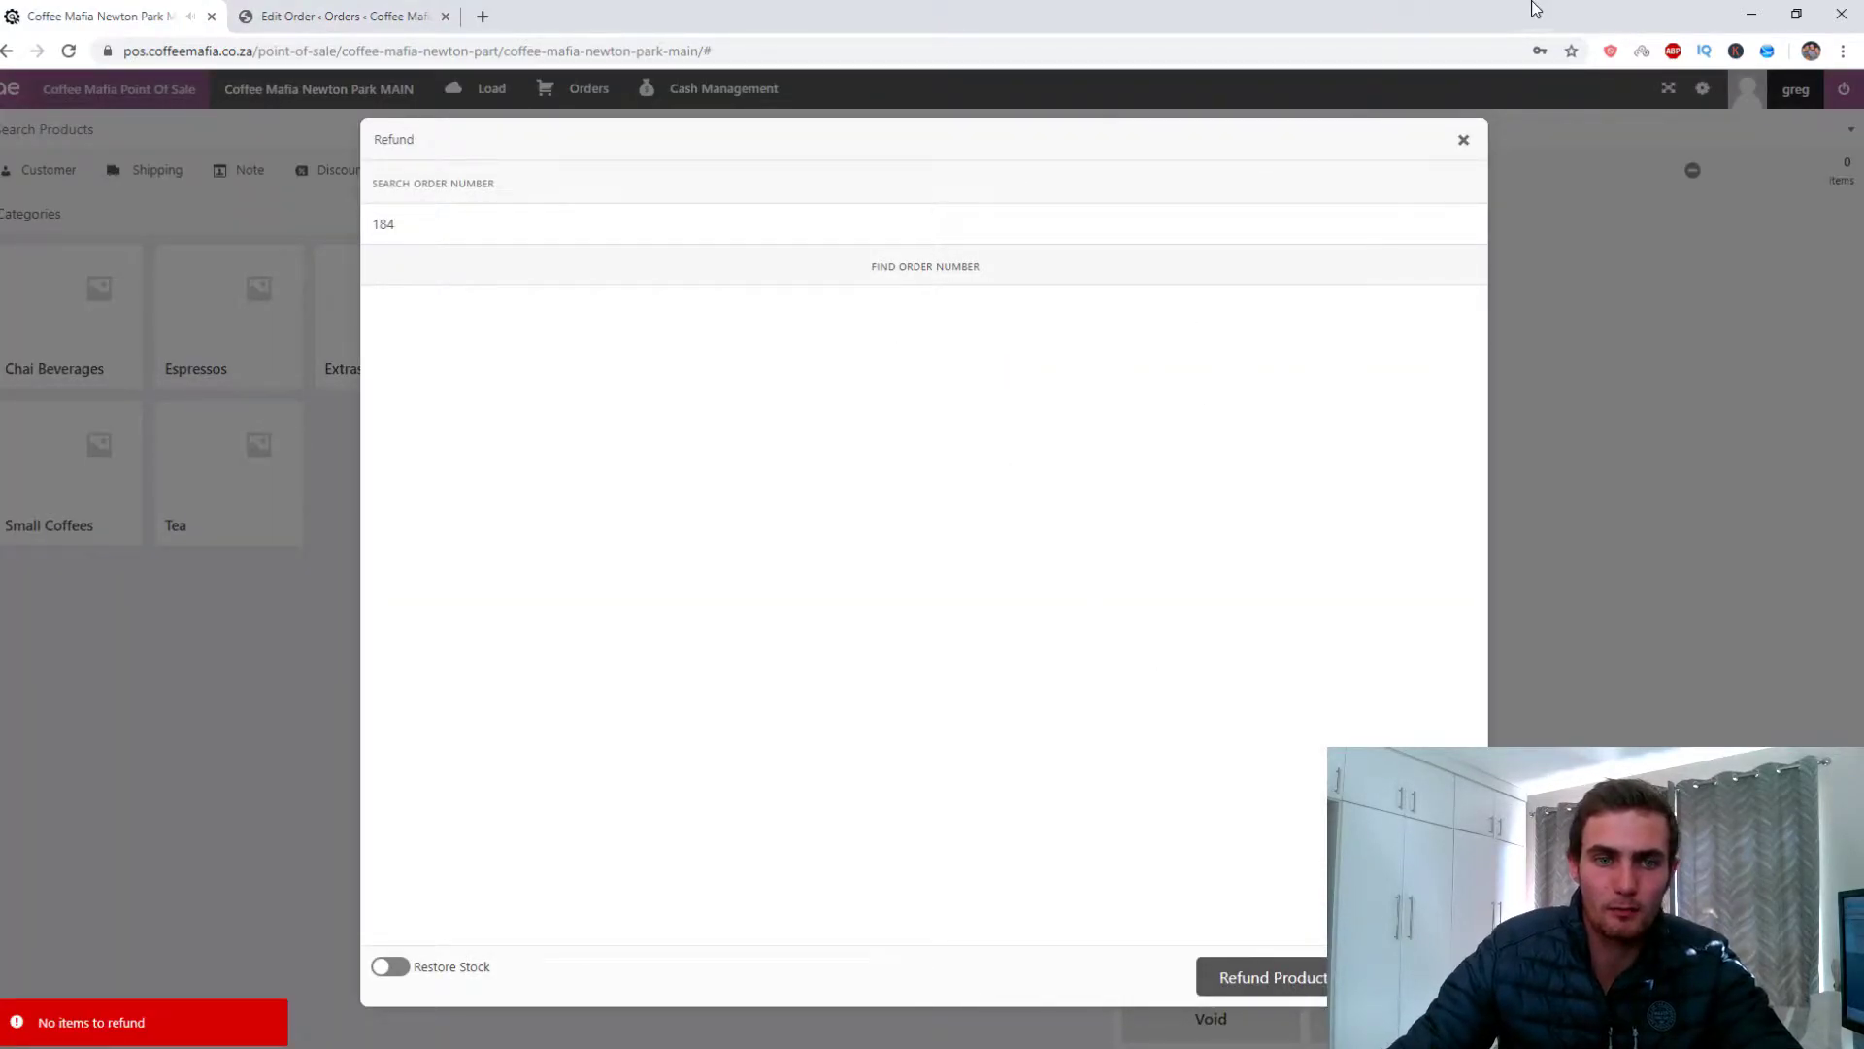
left_click(1463, 139)
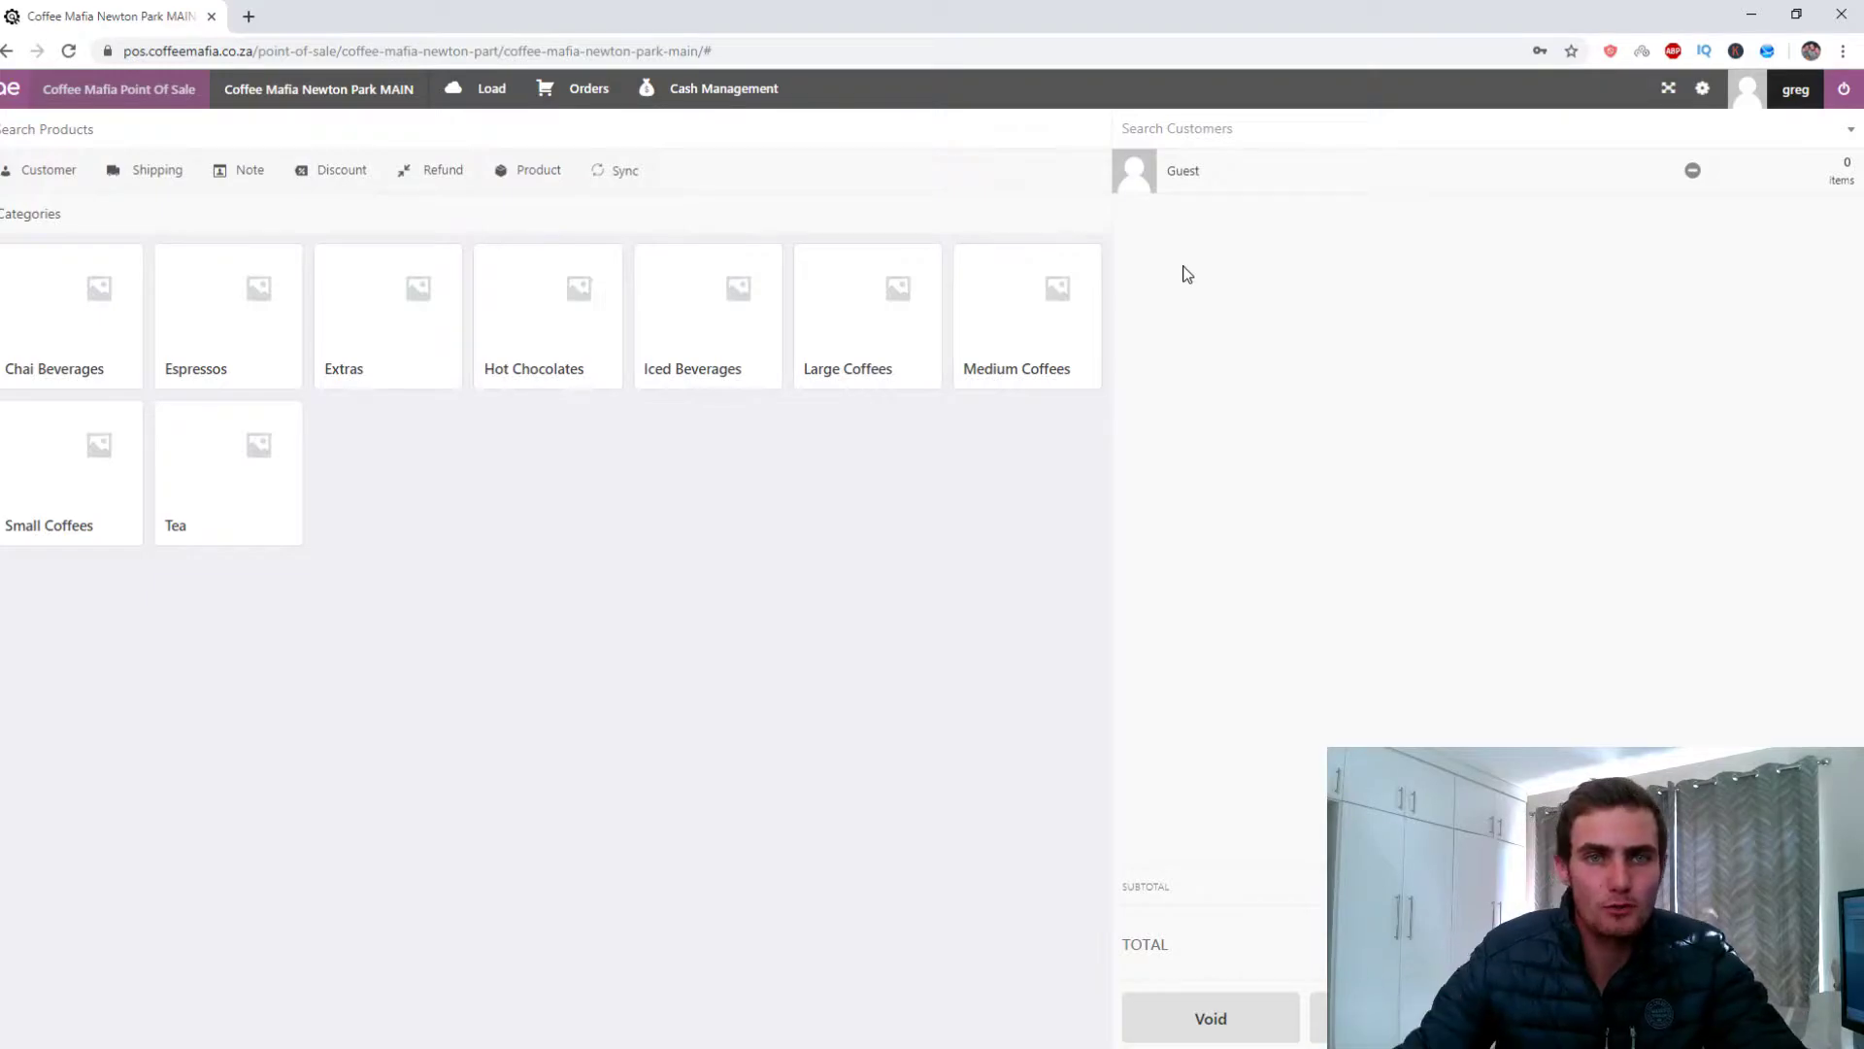
- Close the register session, log out, and log back in with the saved admin credentials
left_click(1842, 90)
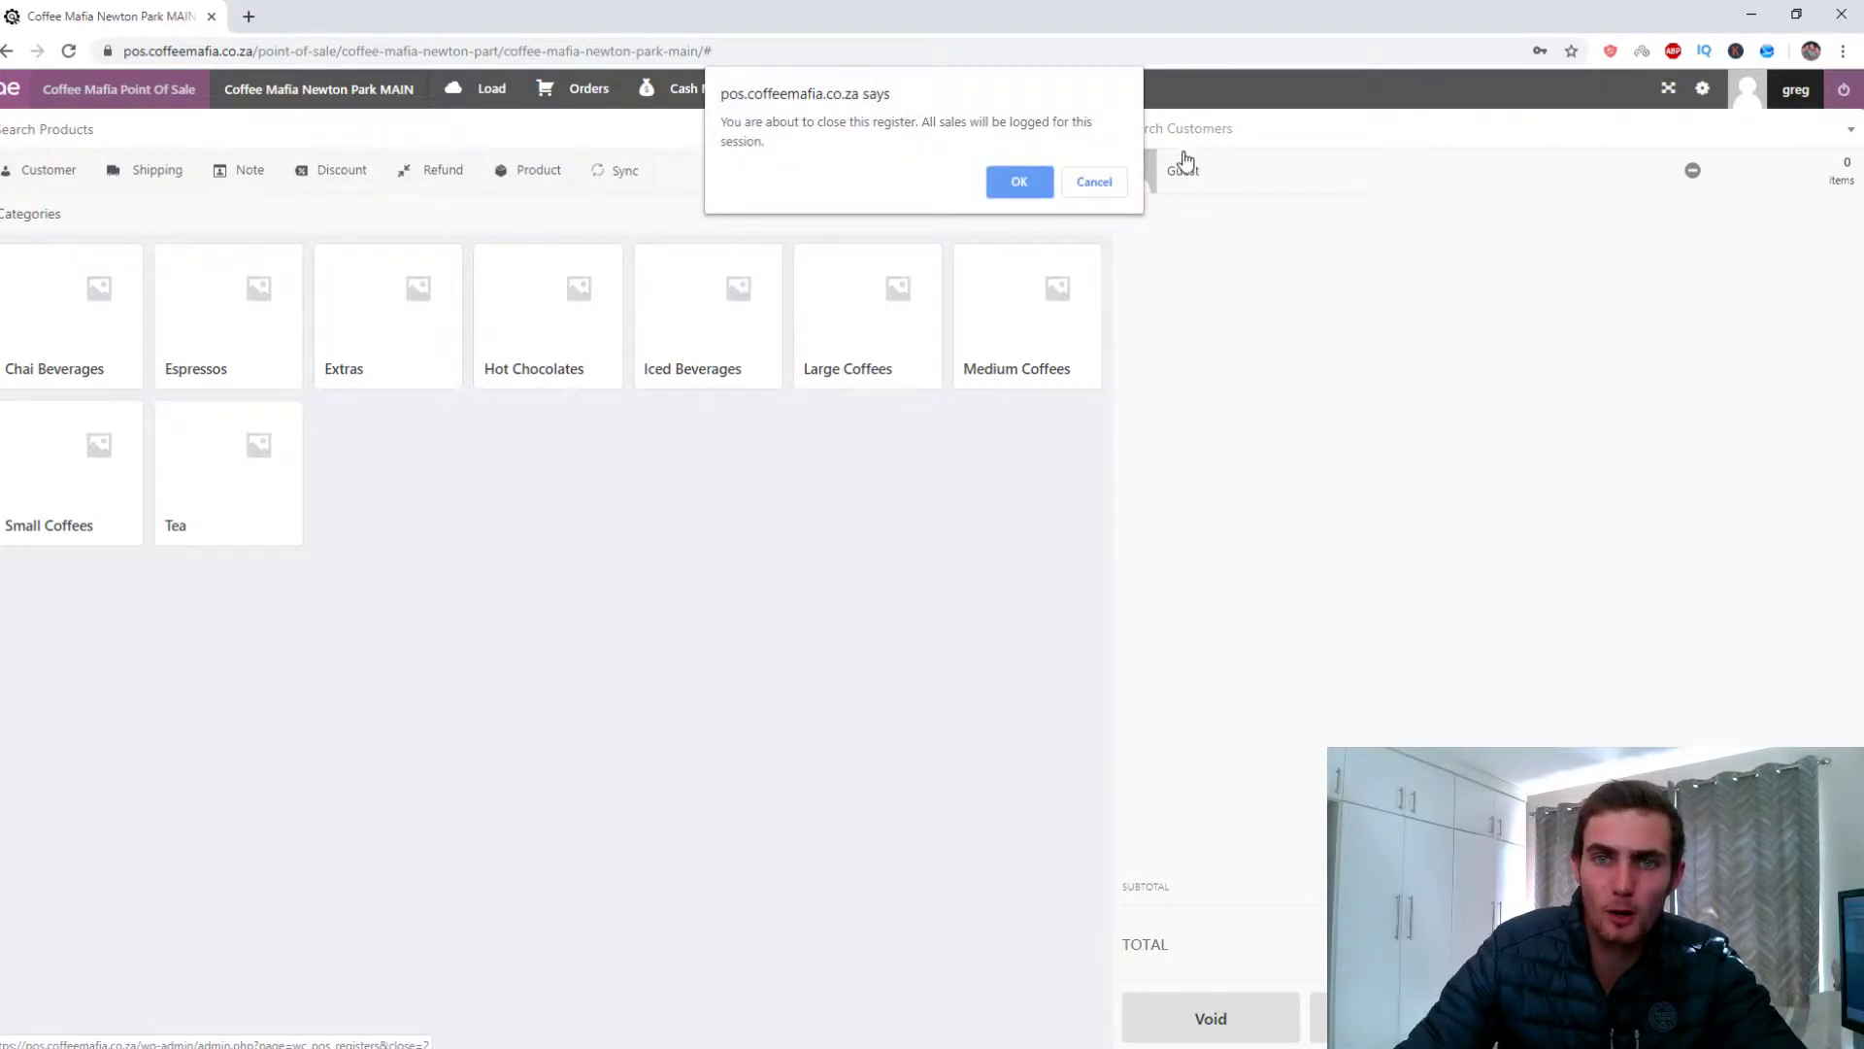
left_click(1031, 195)
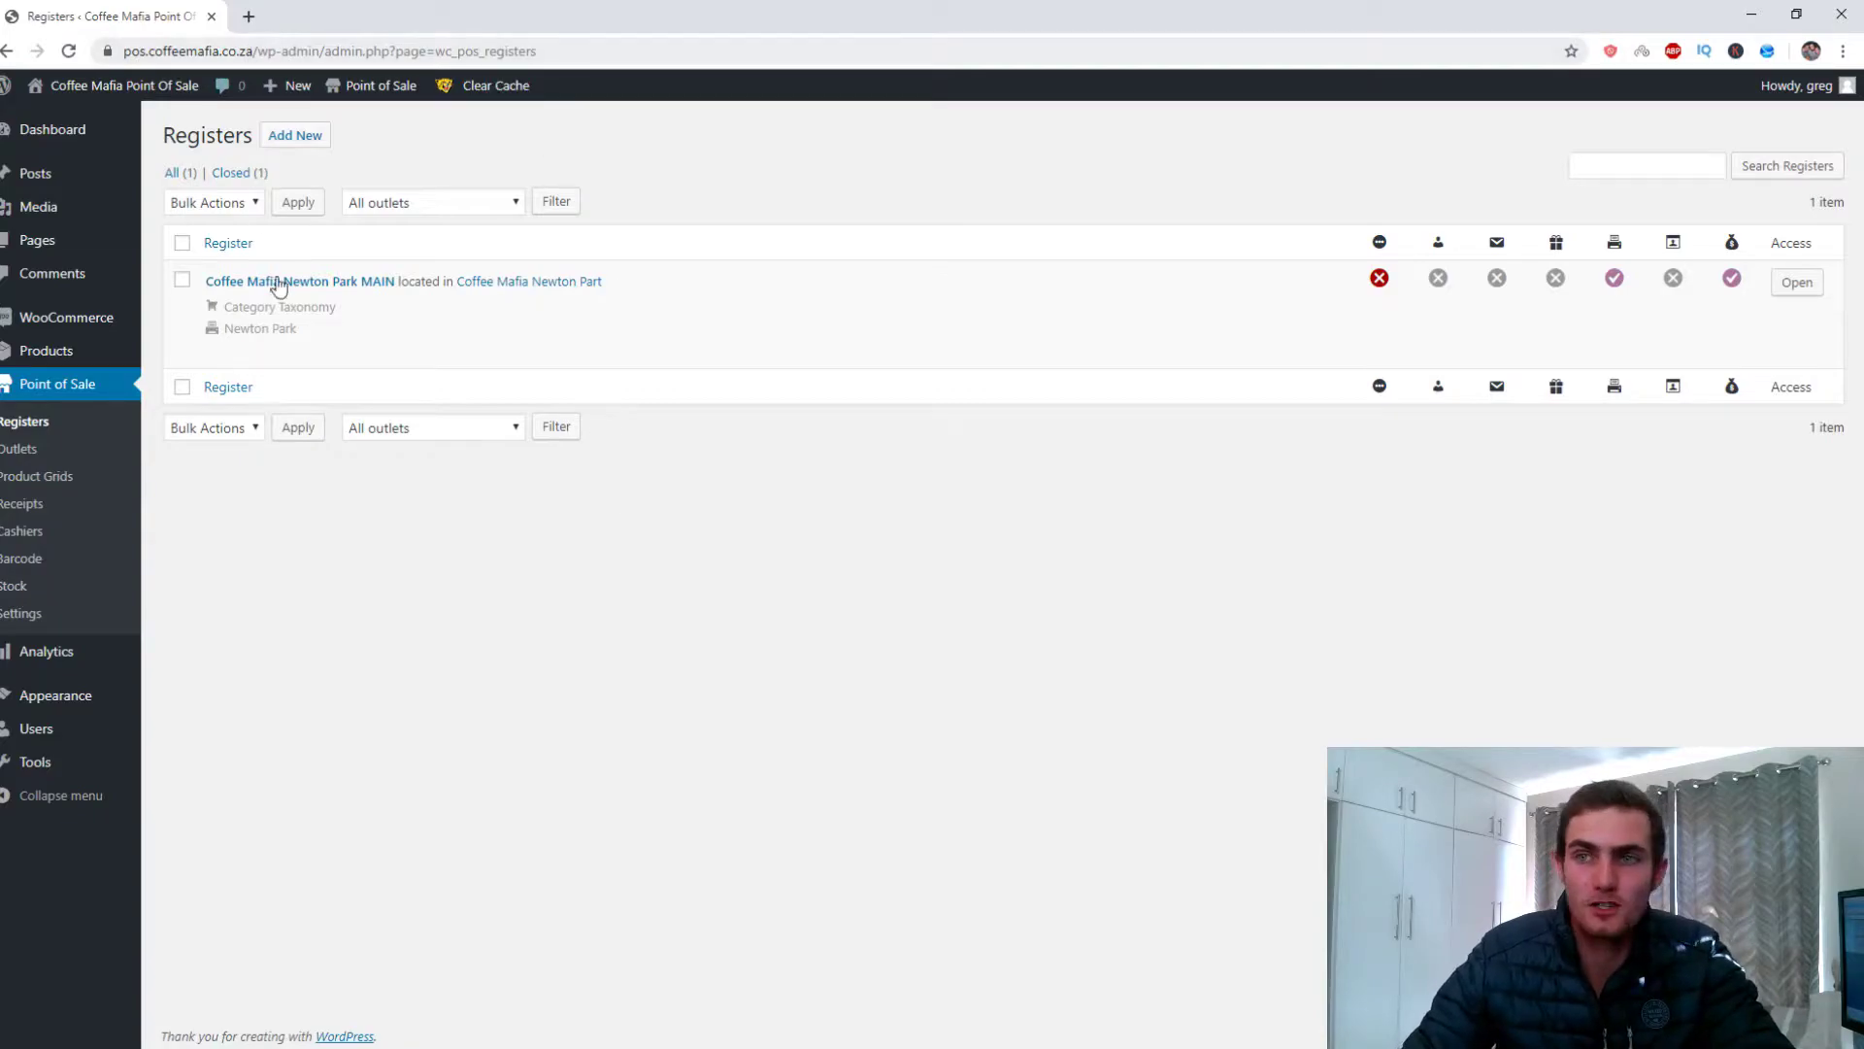
mouse_move(1801, 102)
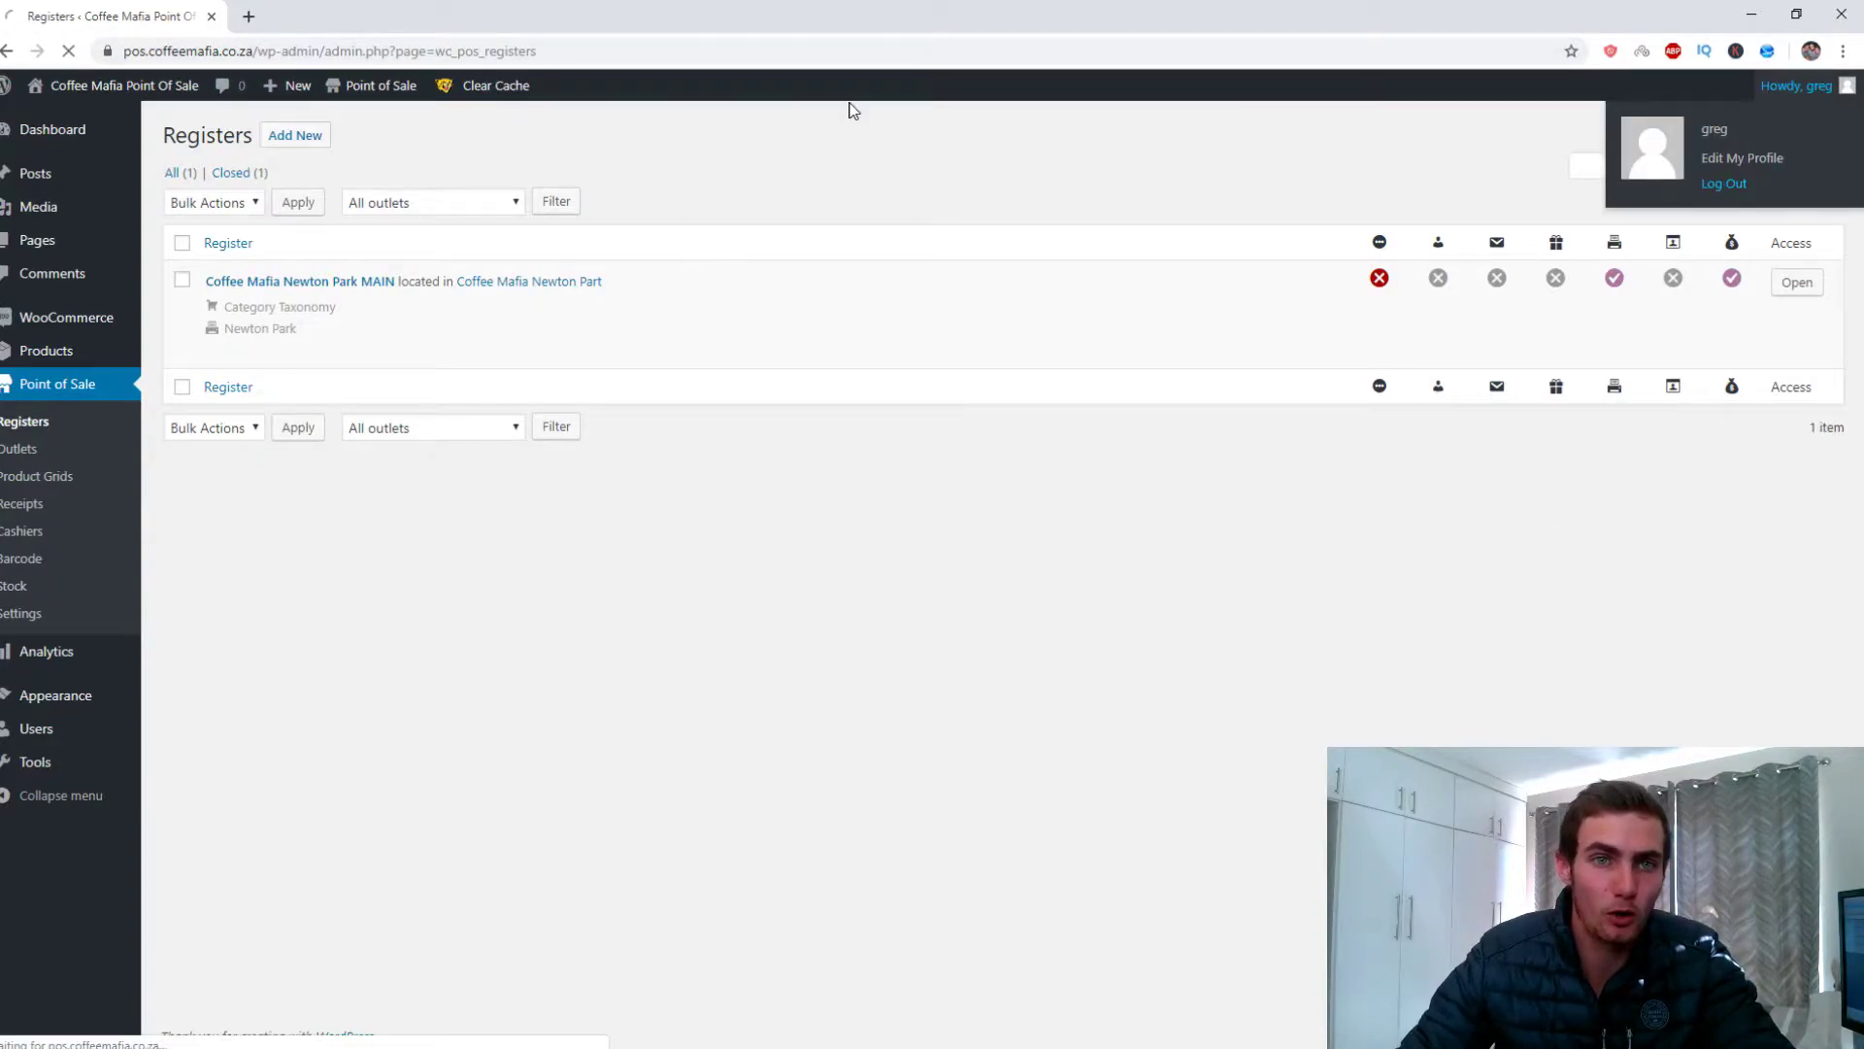
mouse_move(886, 19)
left_mouse_down()
mouse_move(886, 75)
mouse_move(908, 12)
left_mouse_up()
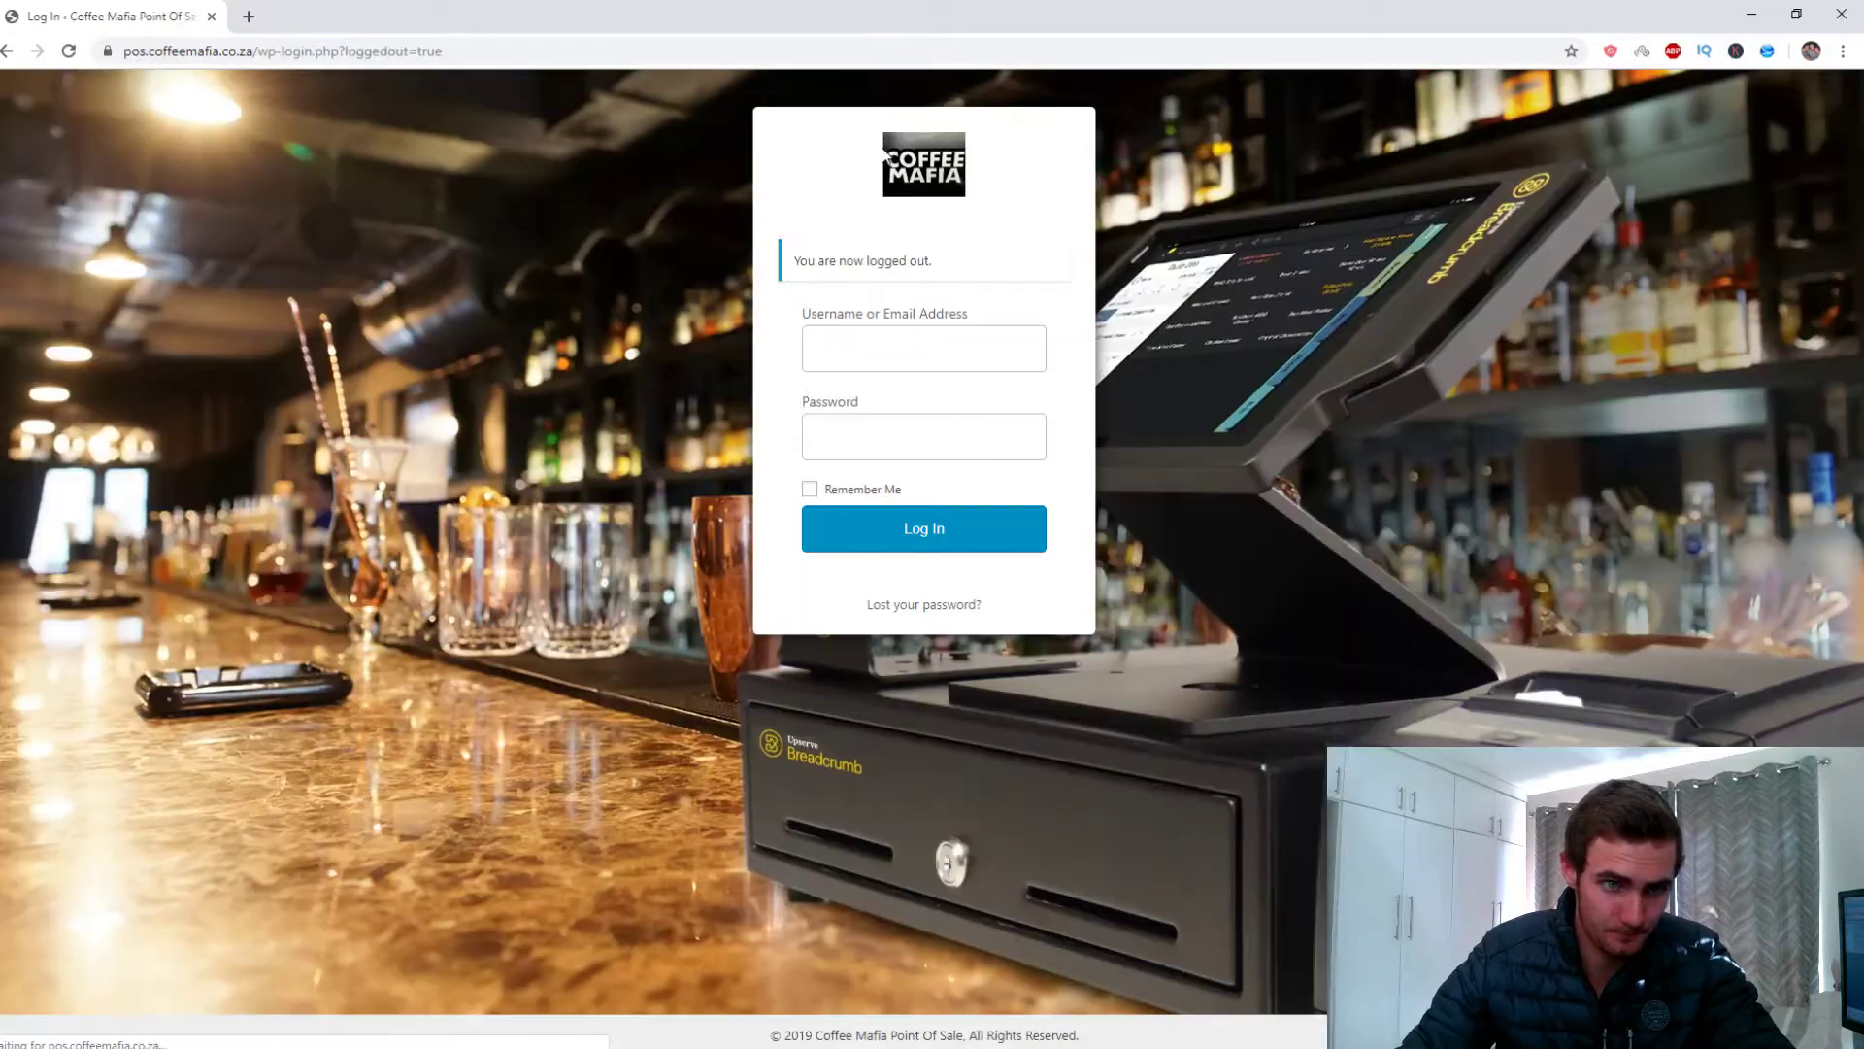
left_click(905, 355)
left_click(889, 530)
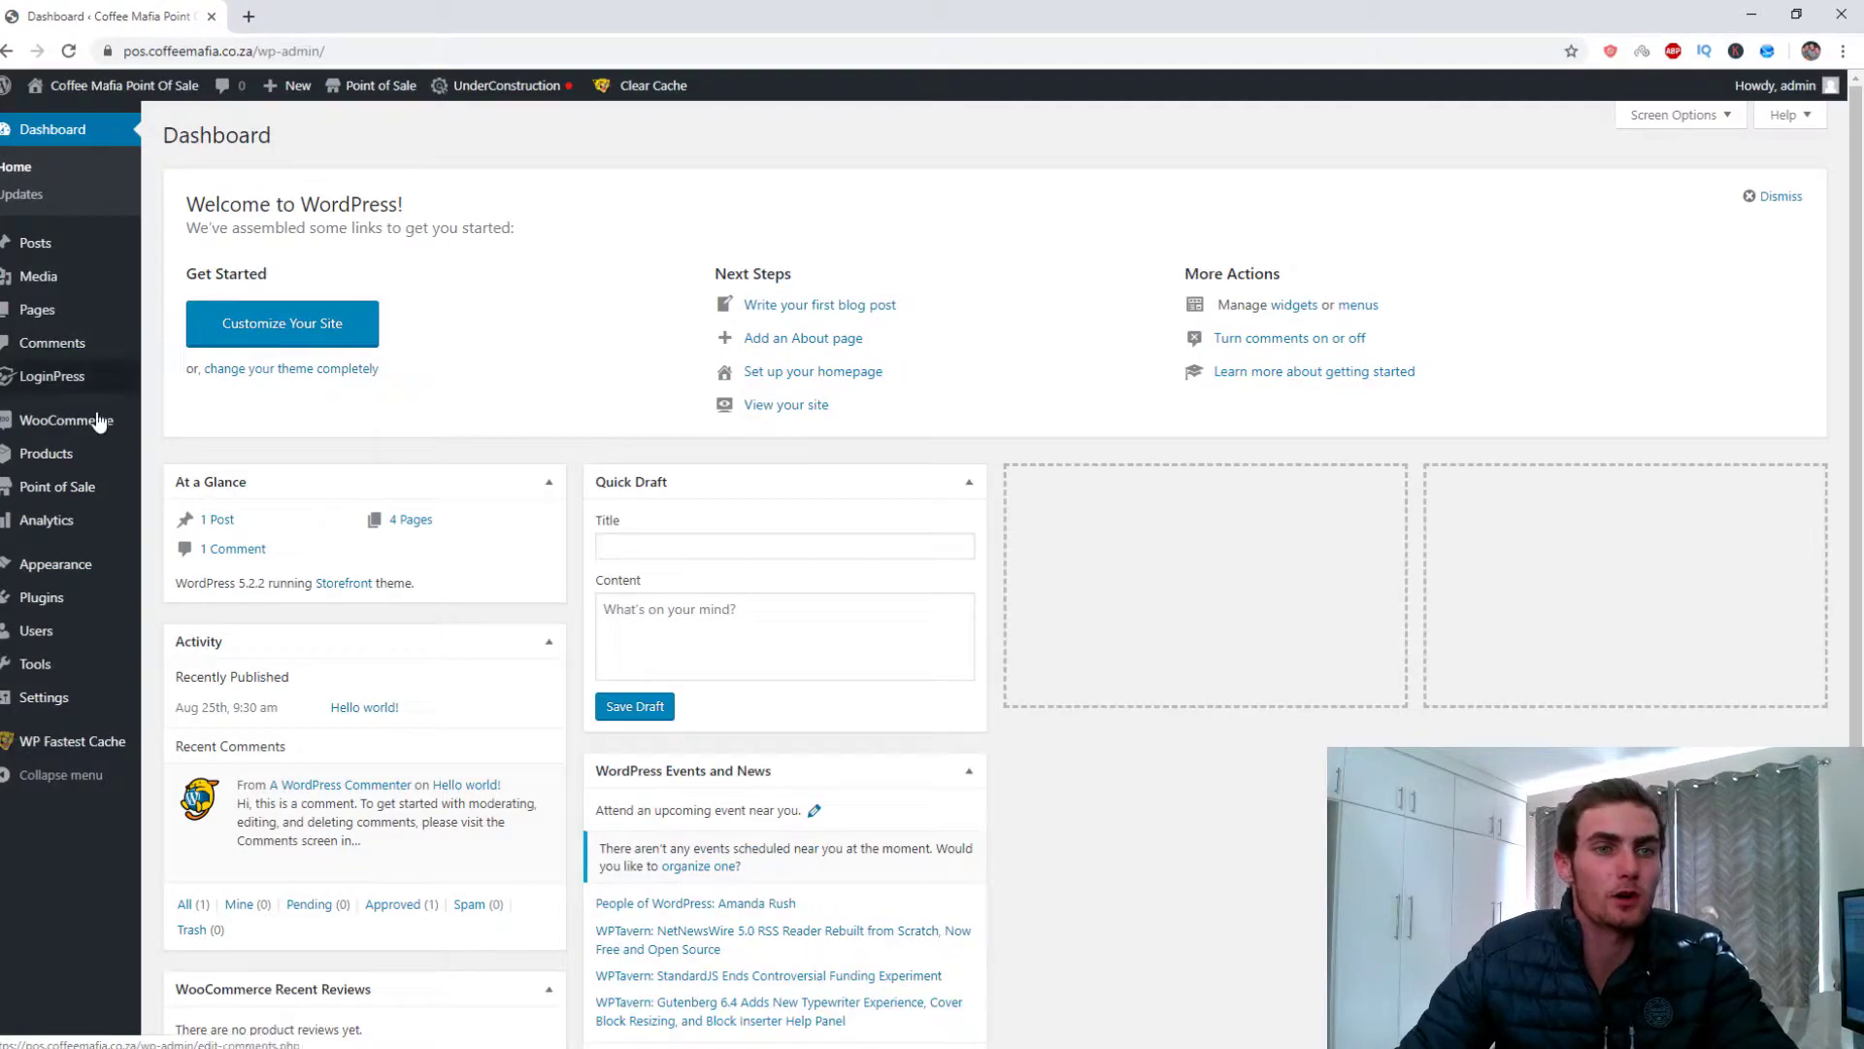
- Go to WooCommerce > Coupons and start adding a new coupon
mouse_move(89, 437)
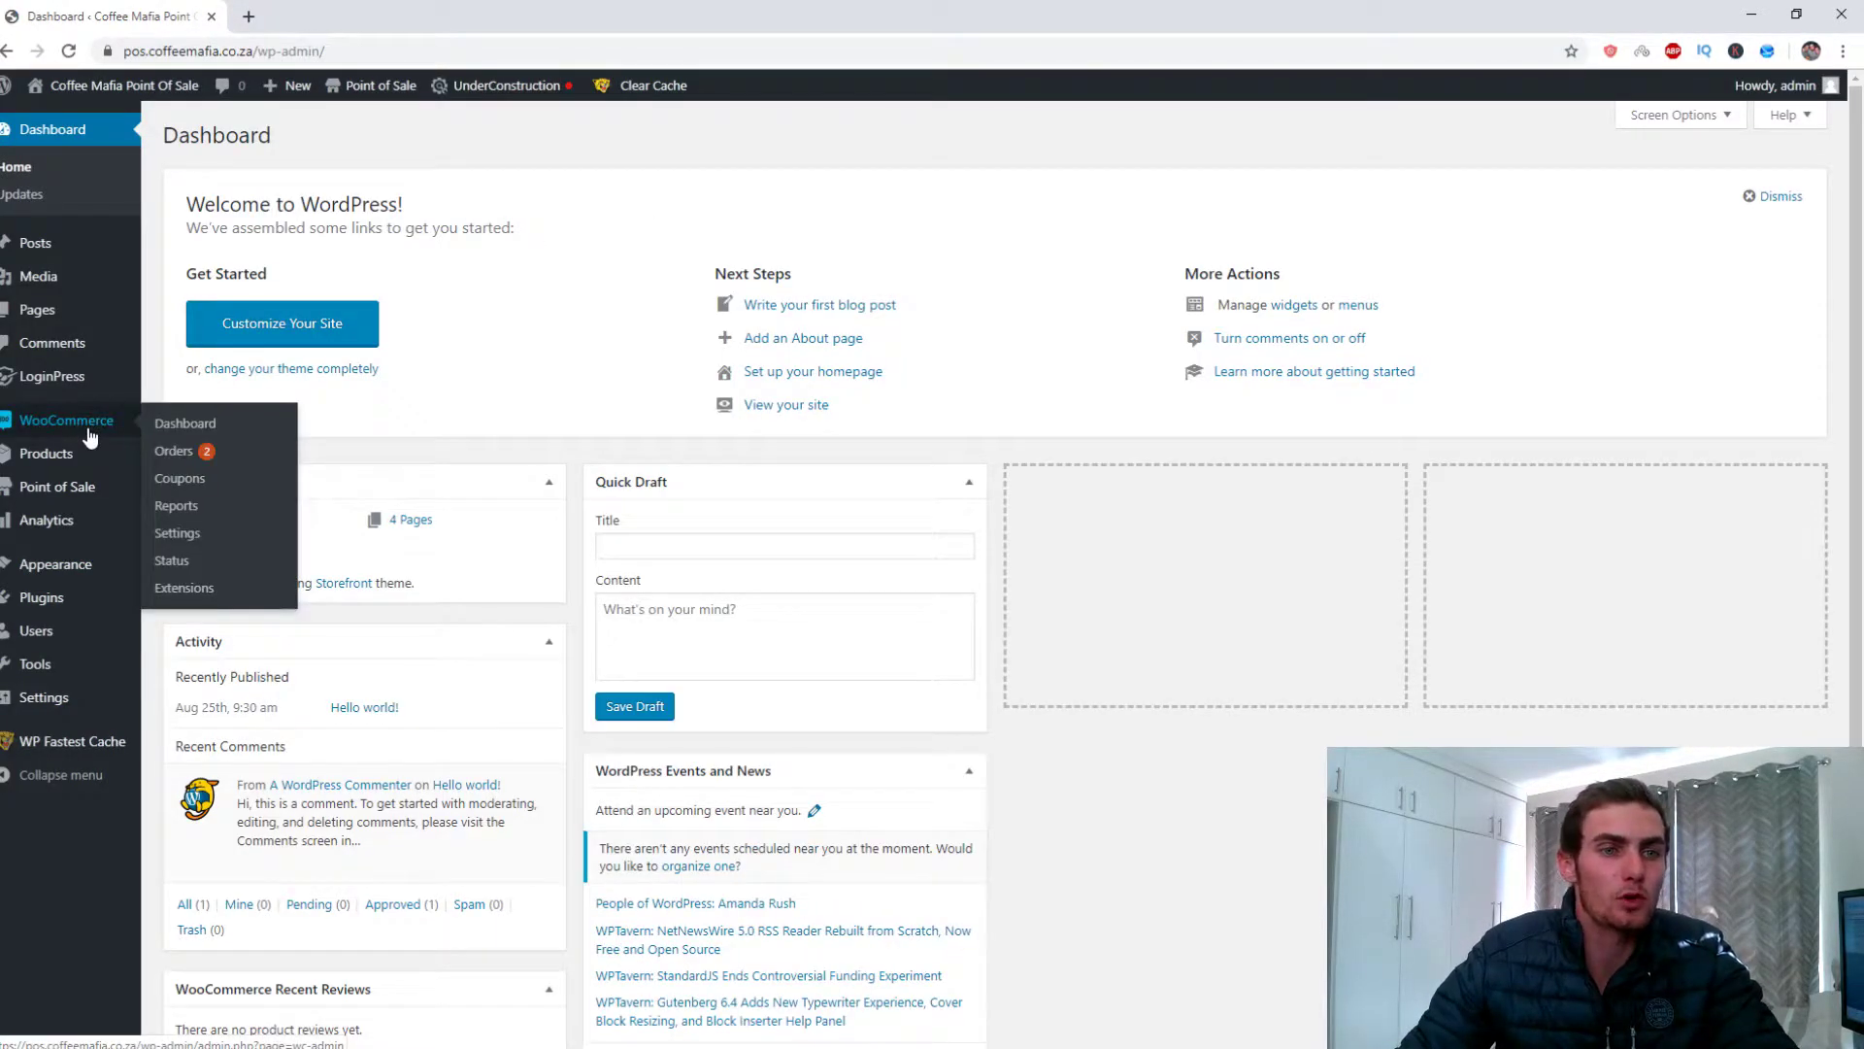
left_click(189, 485)
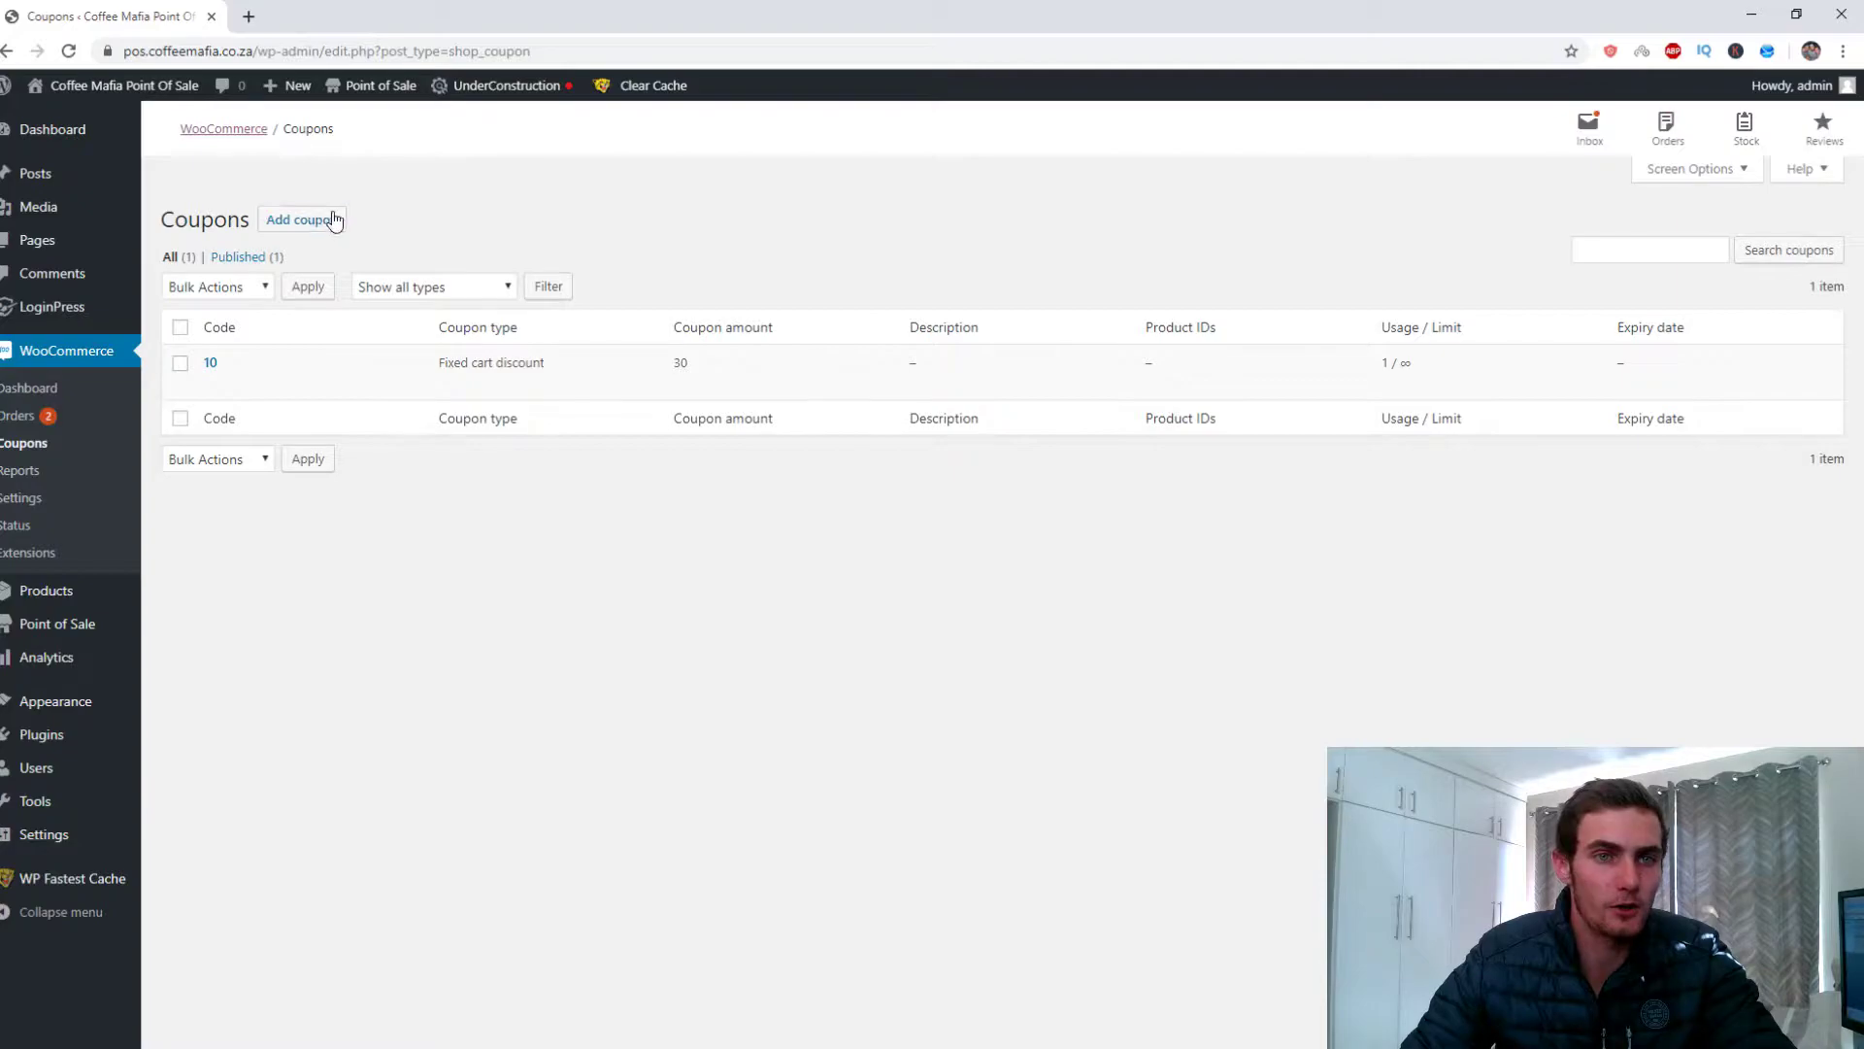
left_click(302, 220)
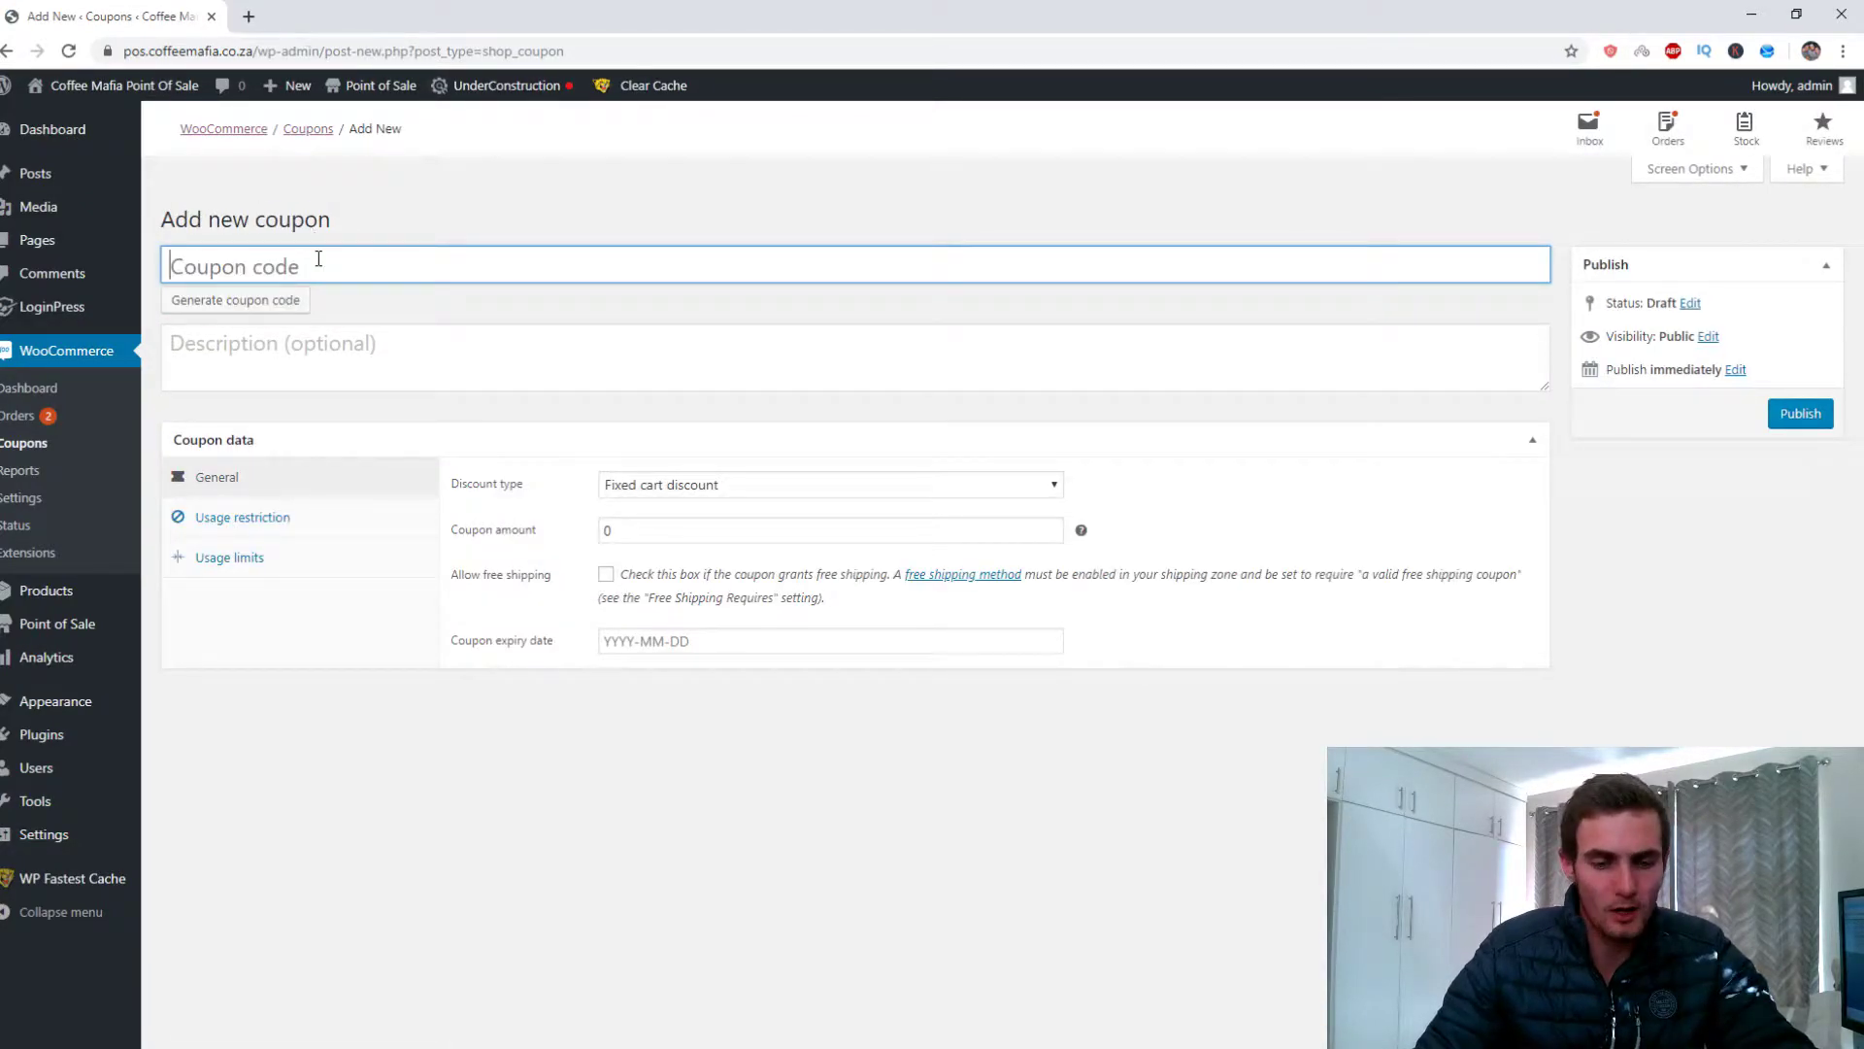
- Enter the coupon code 30off and pick a discount type
type("30off")
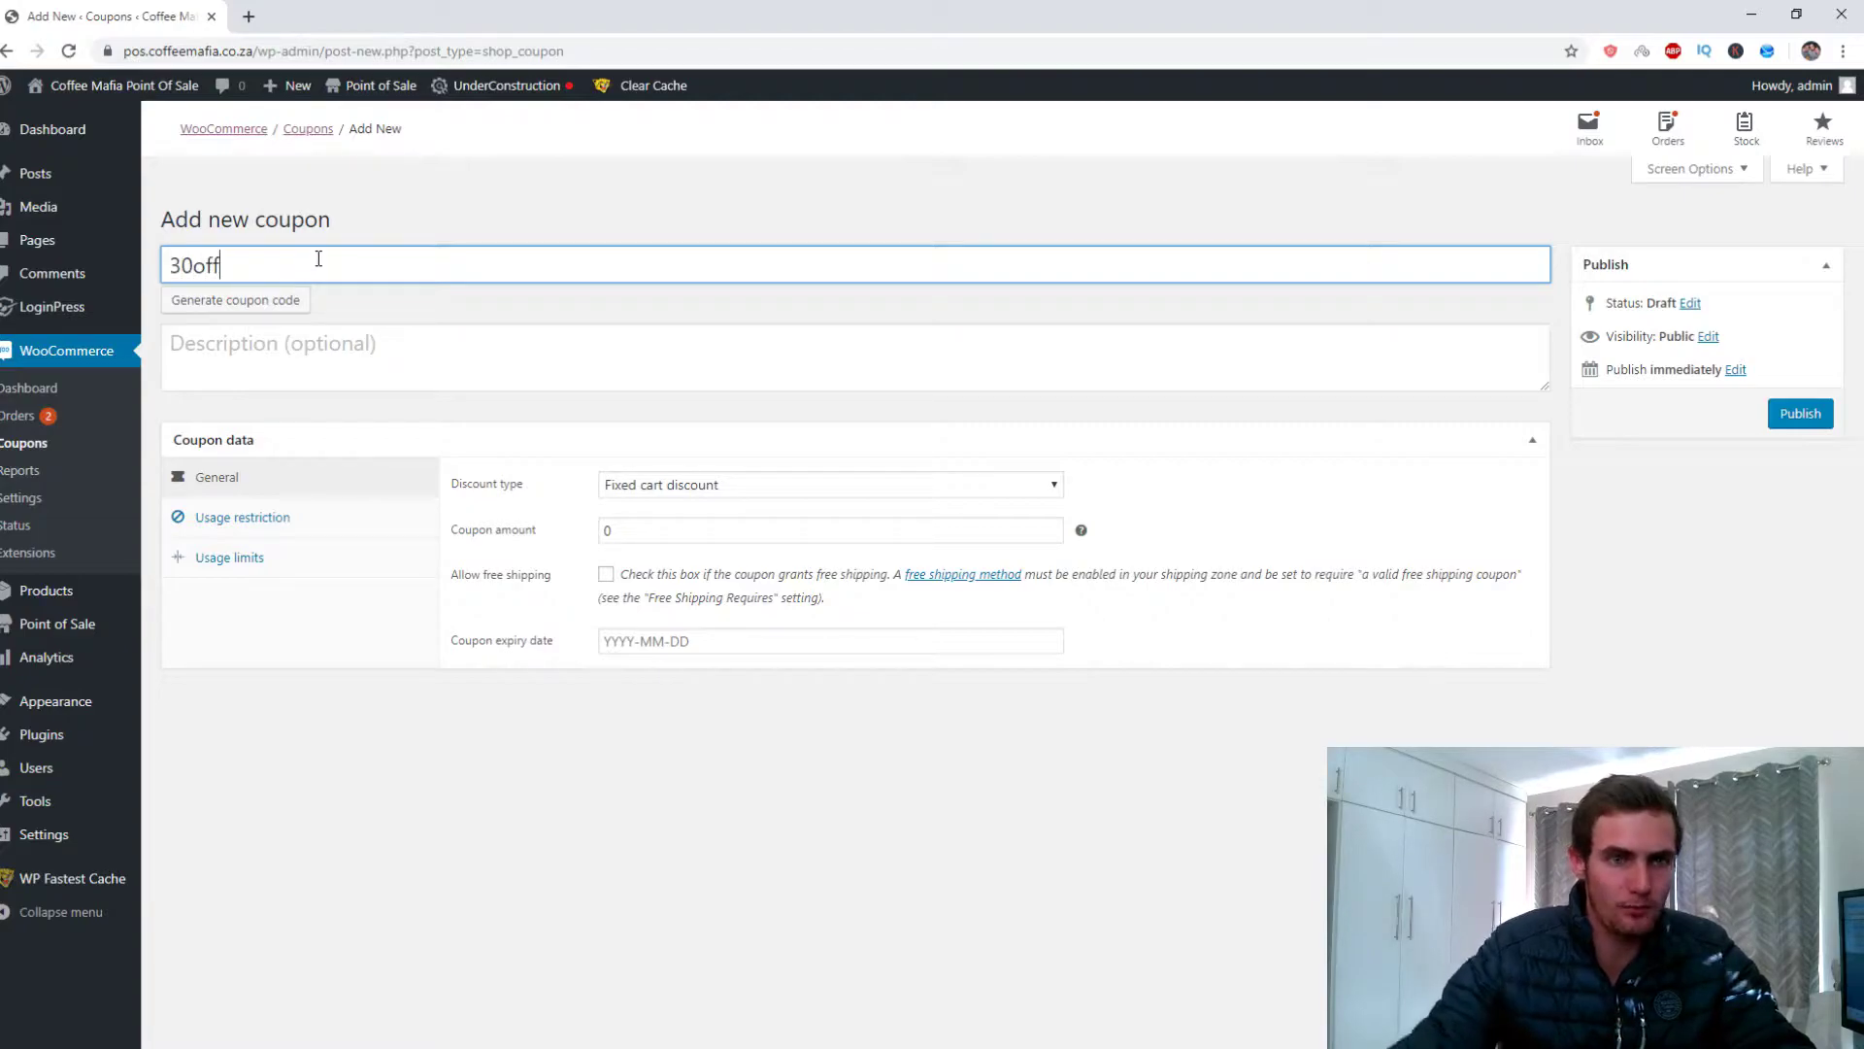
left_click(522, 202)
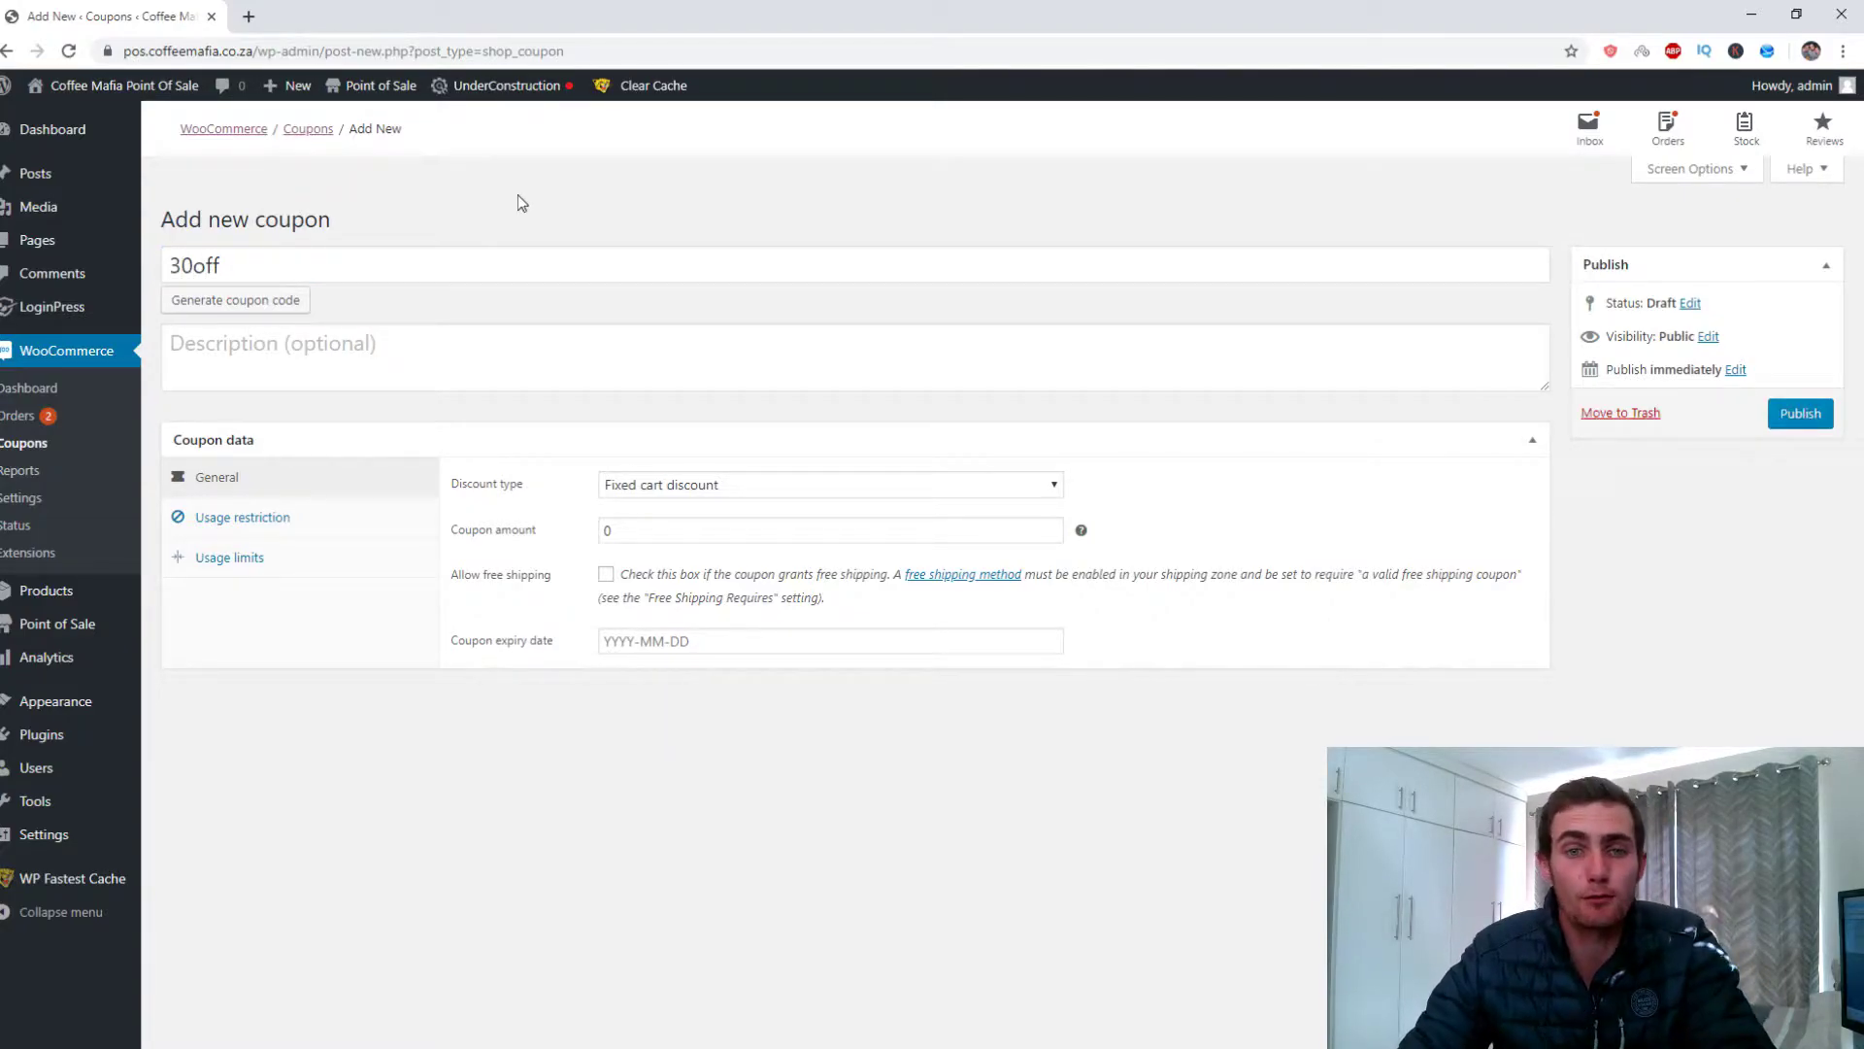
left_click(786, 486)
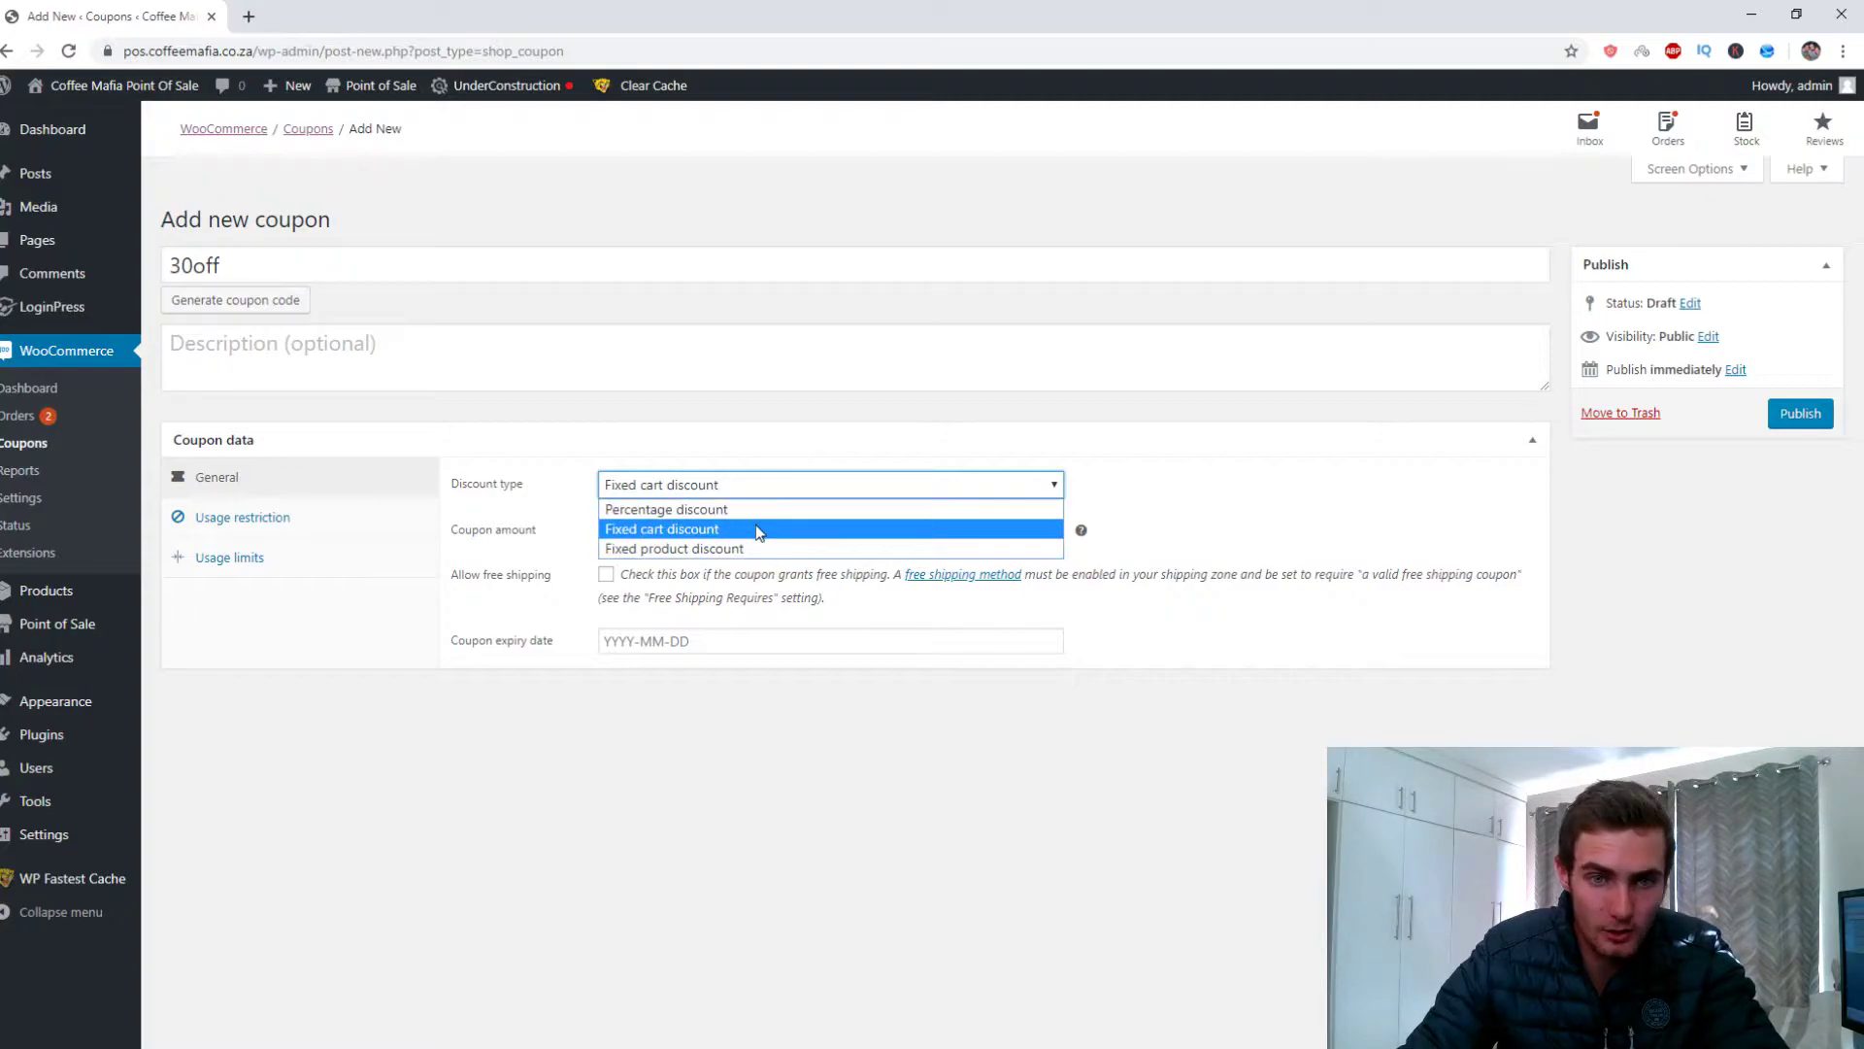
left_click(728, 549)
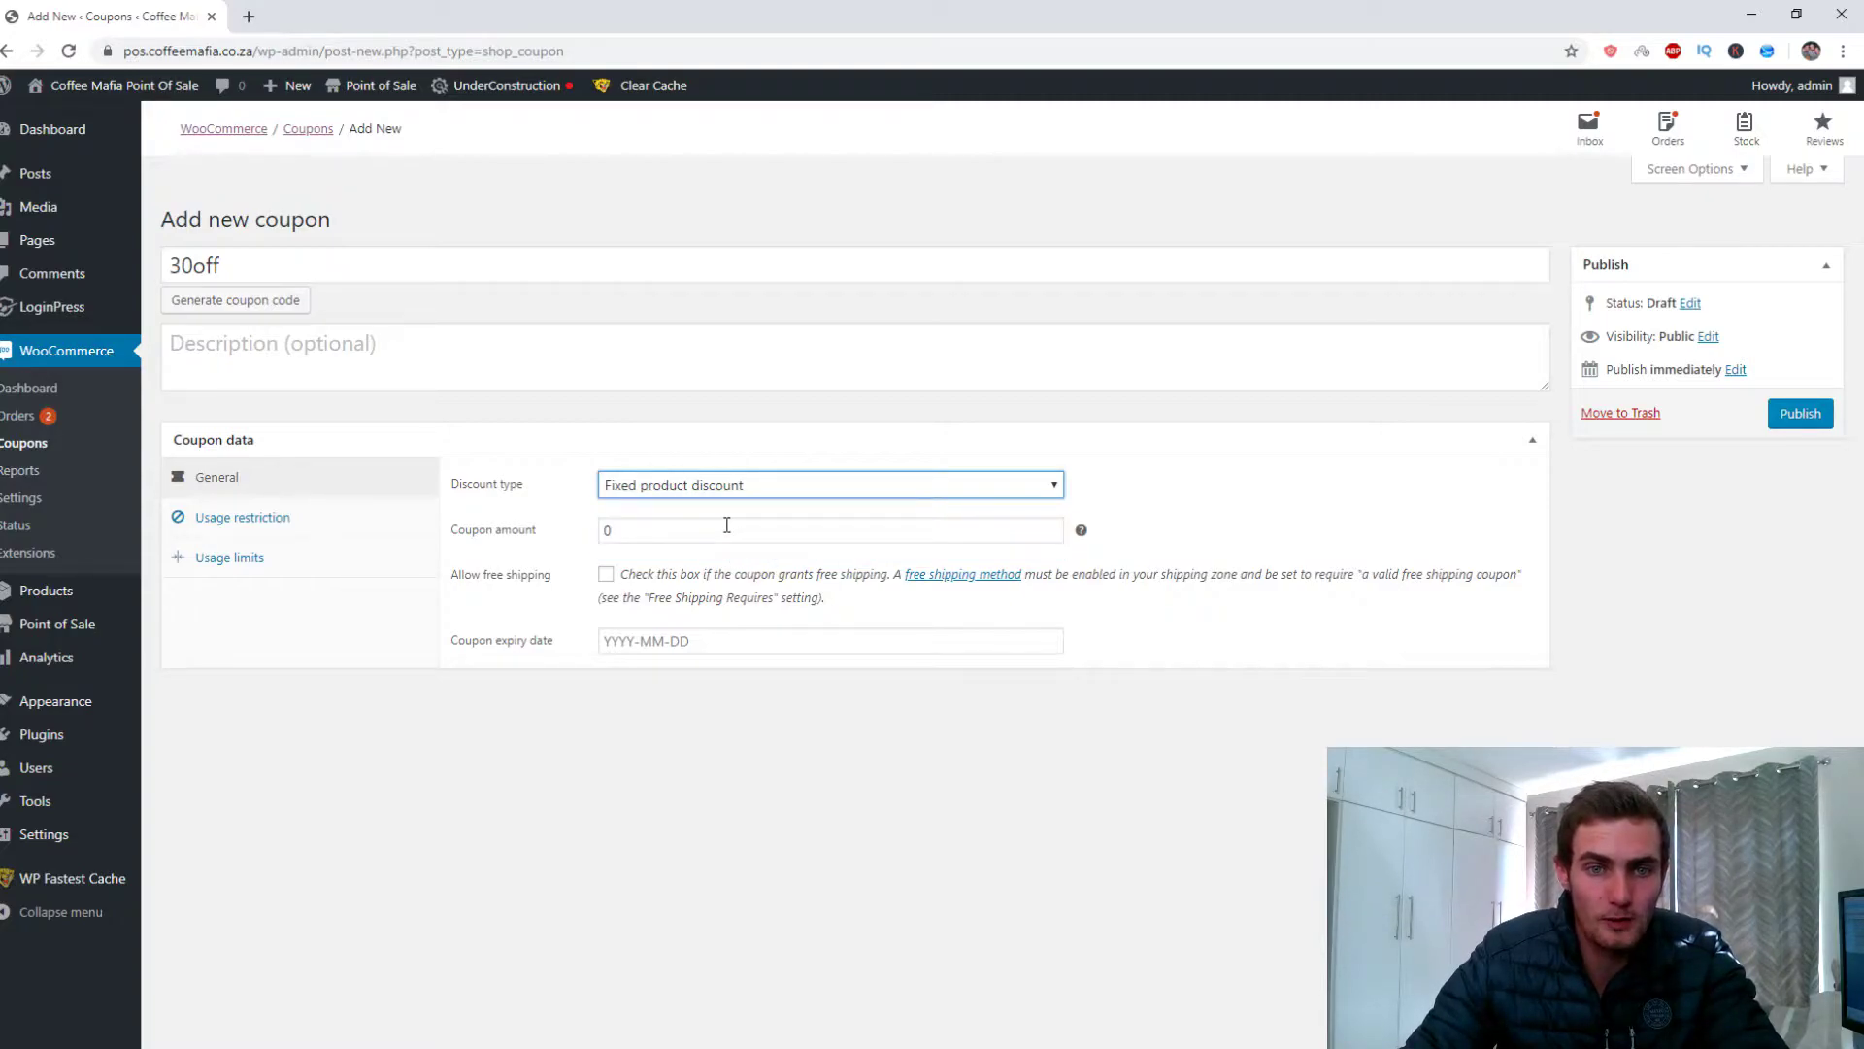
left_click(706, 486)
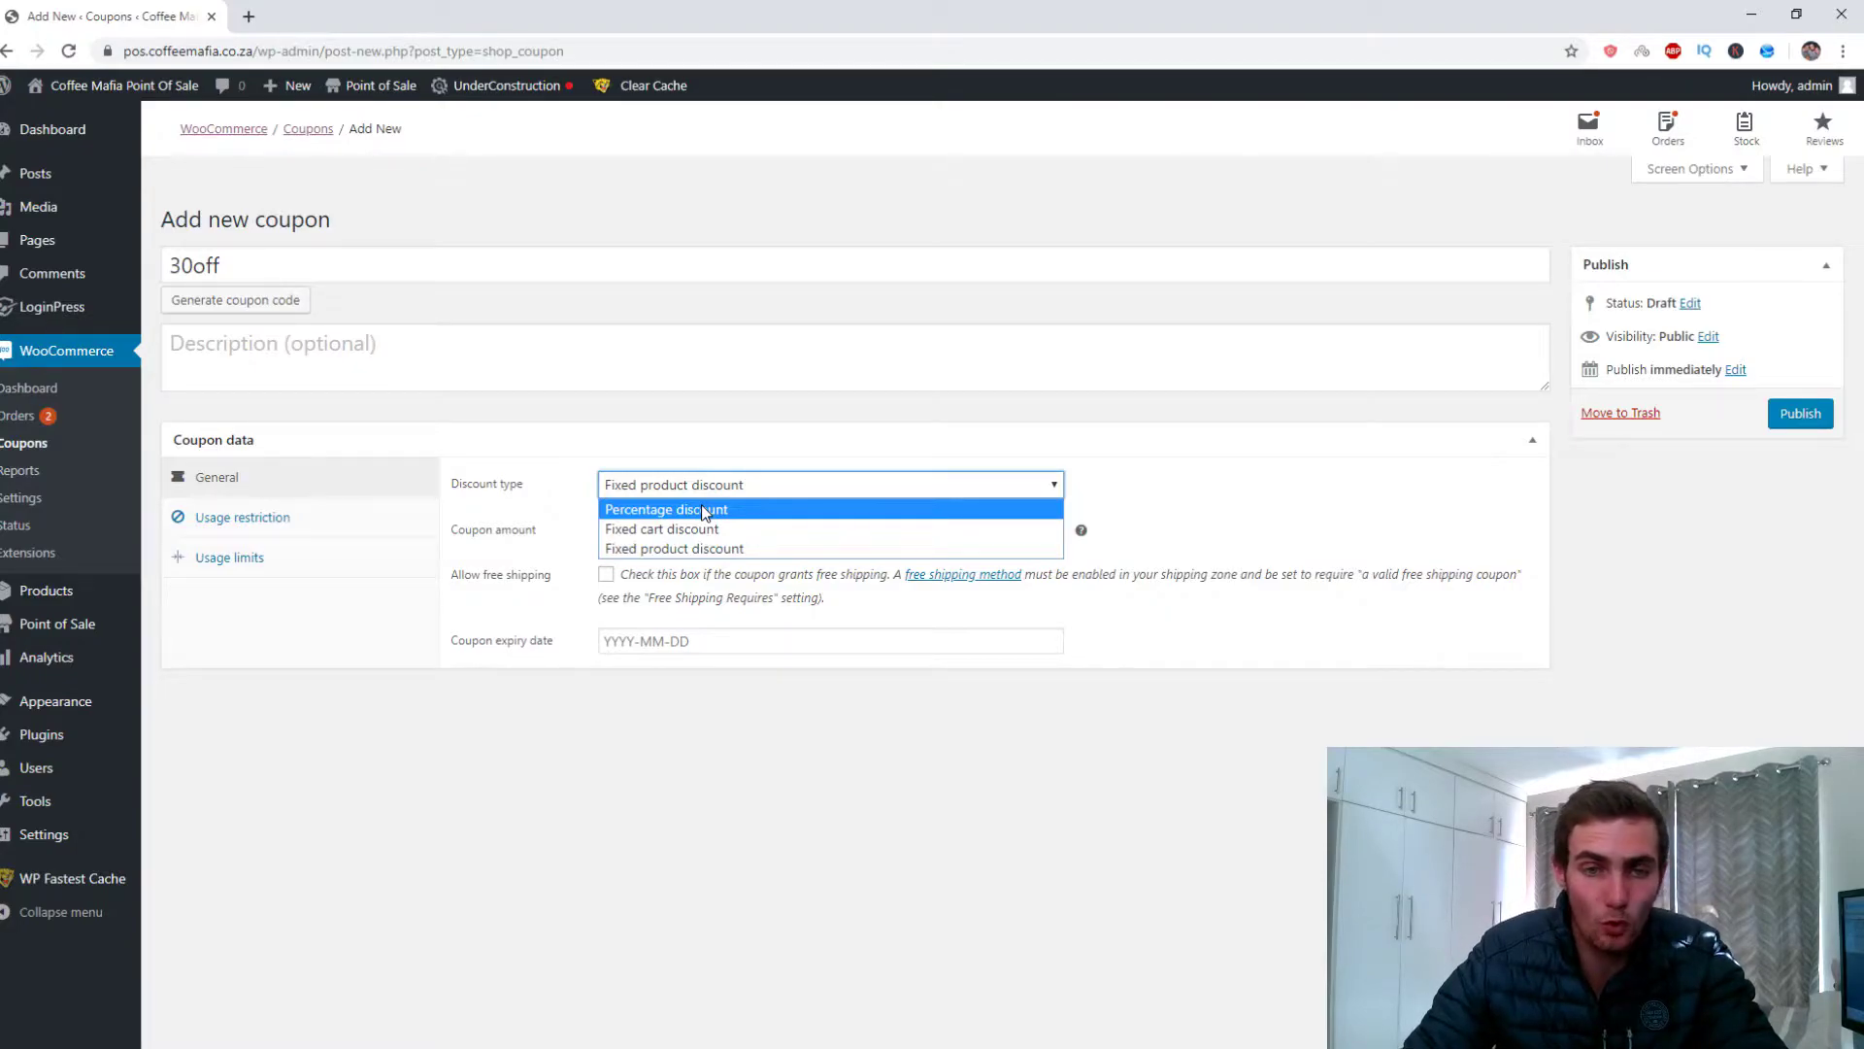
left_click(701, 530)
- Make it a Fixed product discount with a coupon amount of 30
left_click(621, 529)
double_click(622, 528)
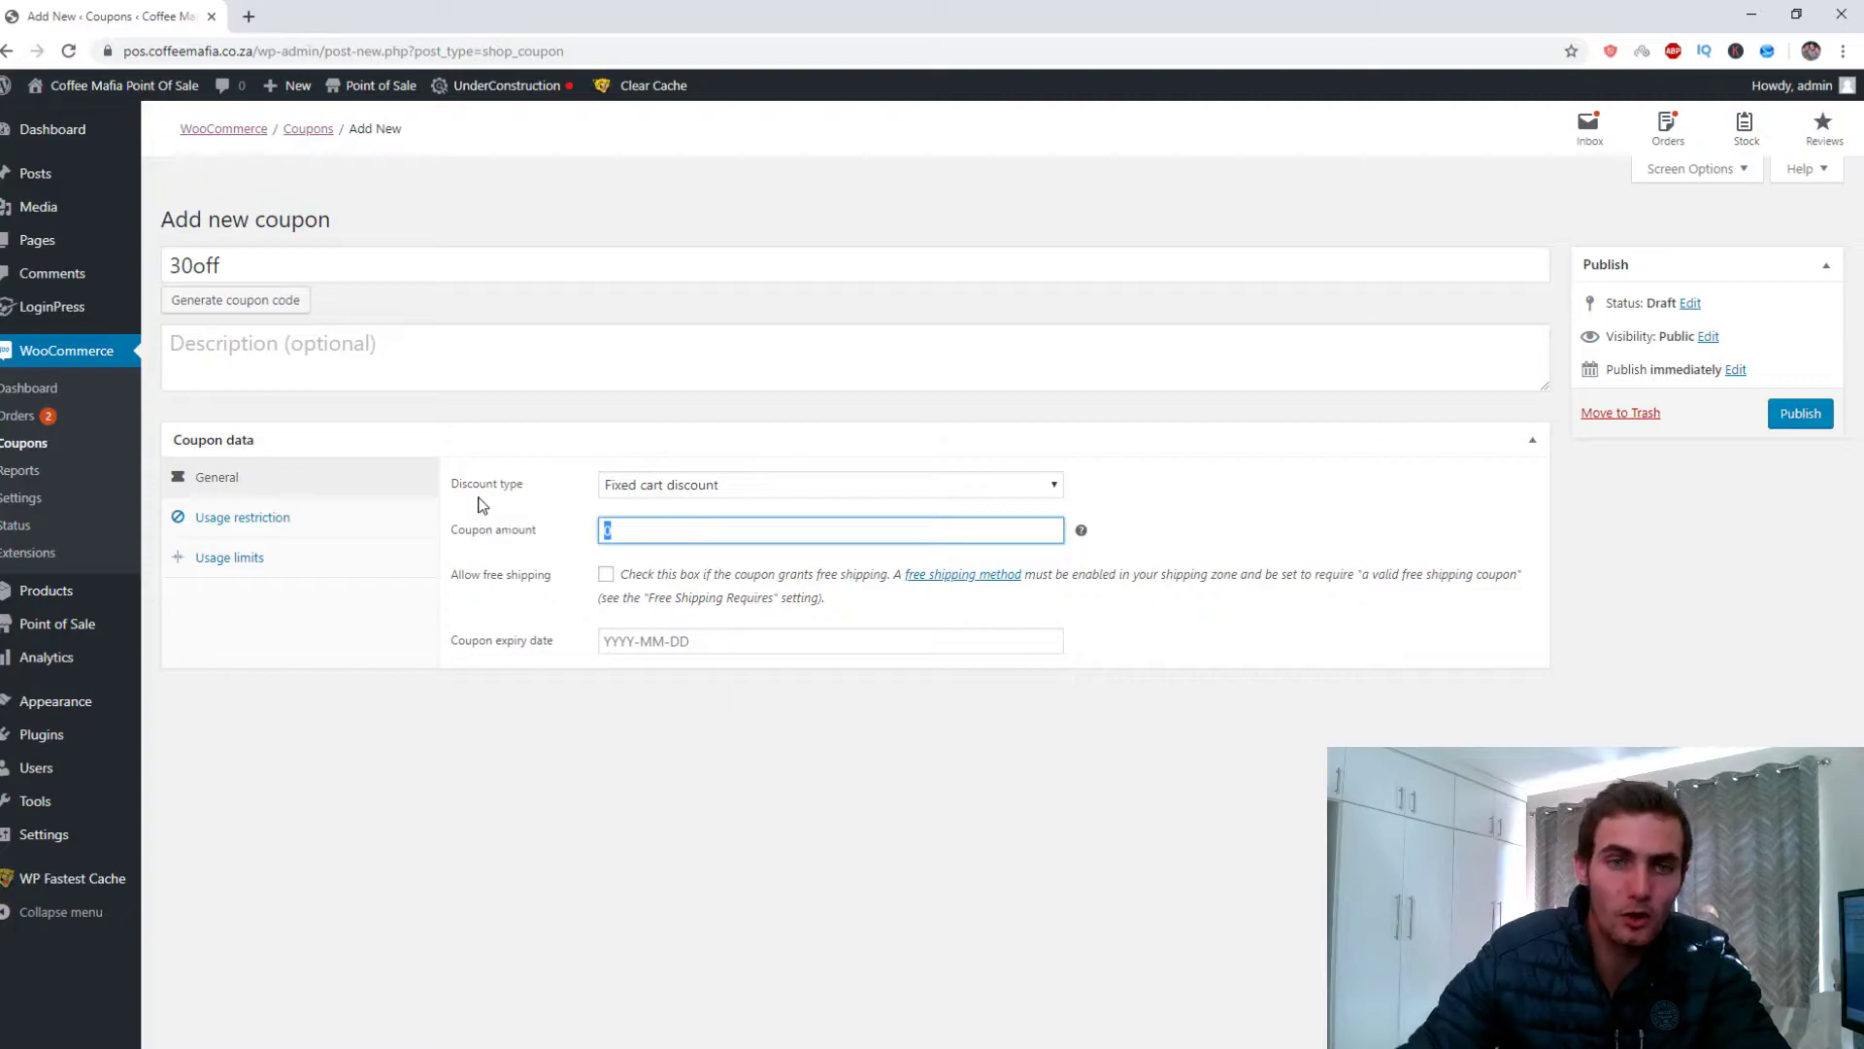
left_click(611, 485)
left_click(675, 542)
key("Tab")
type("30")
left_click(386, 821)
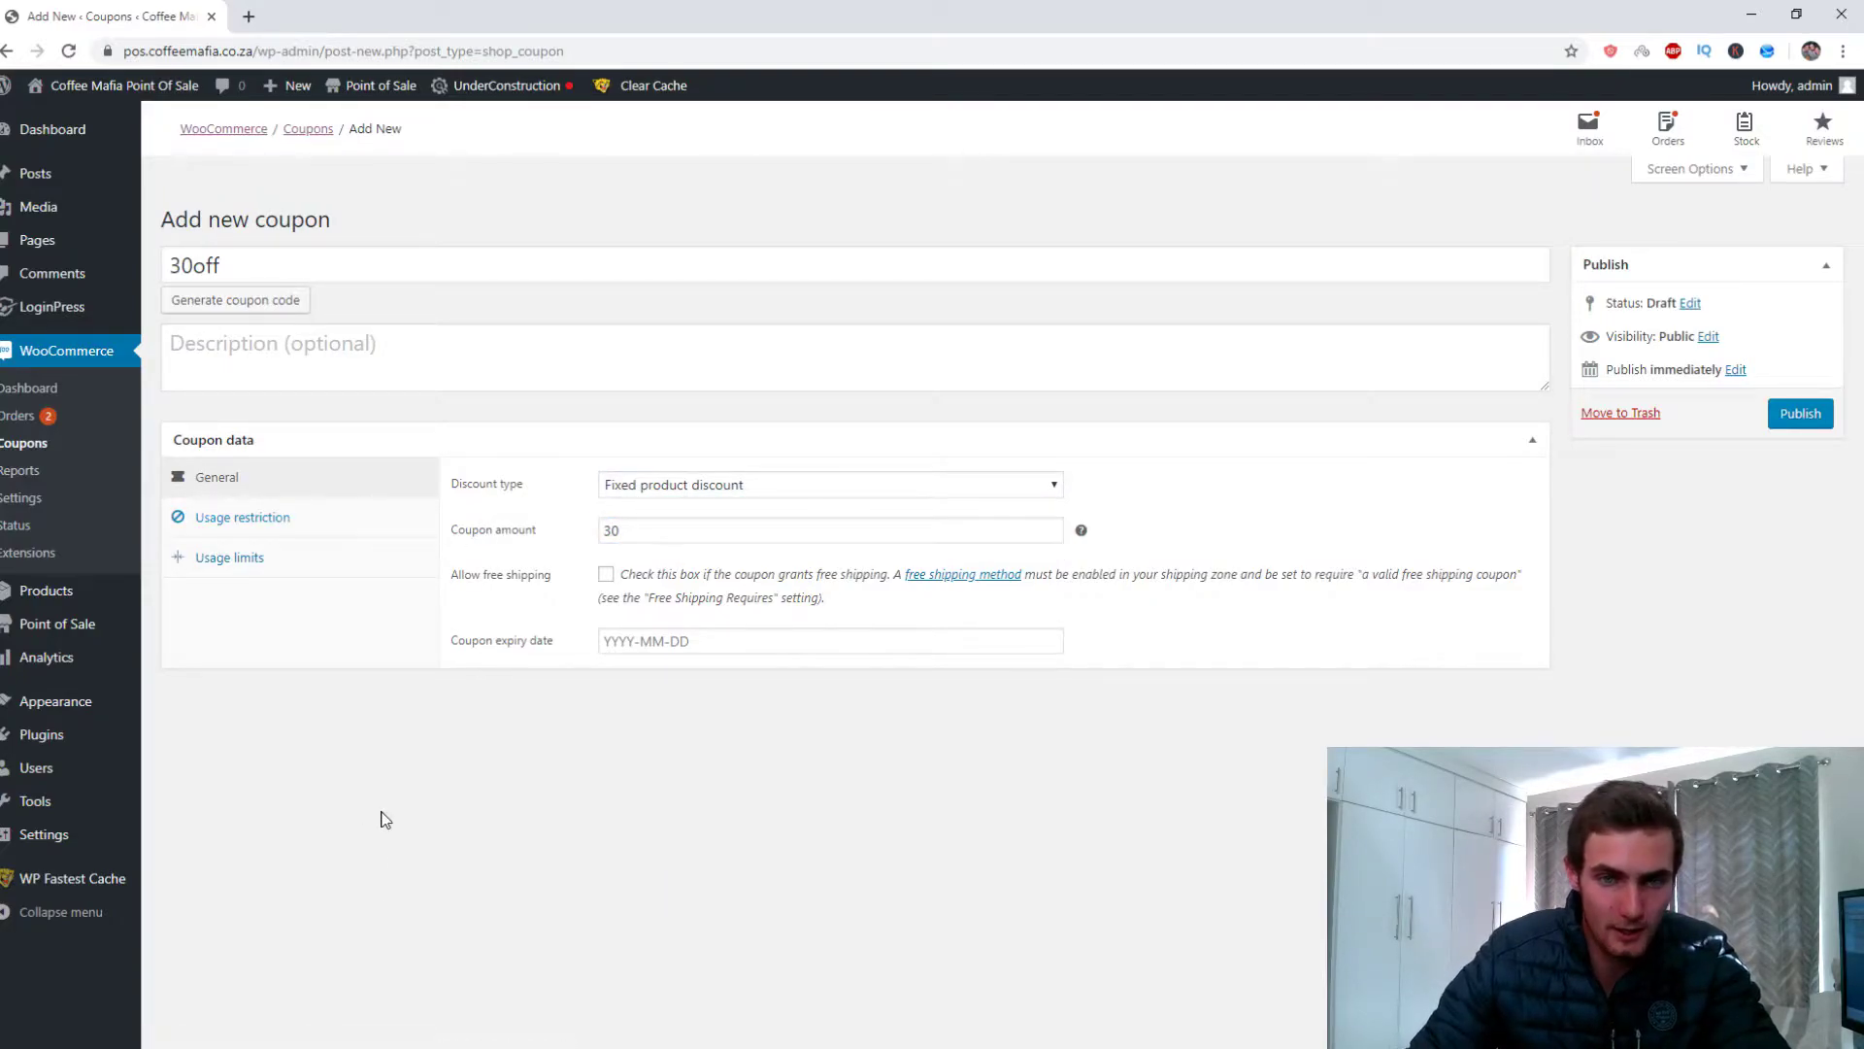
- Leave the expiry date empty and bring up the Usage restriction settings
left_click(610, 641)
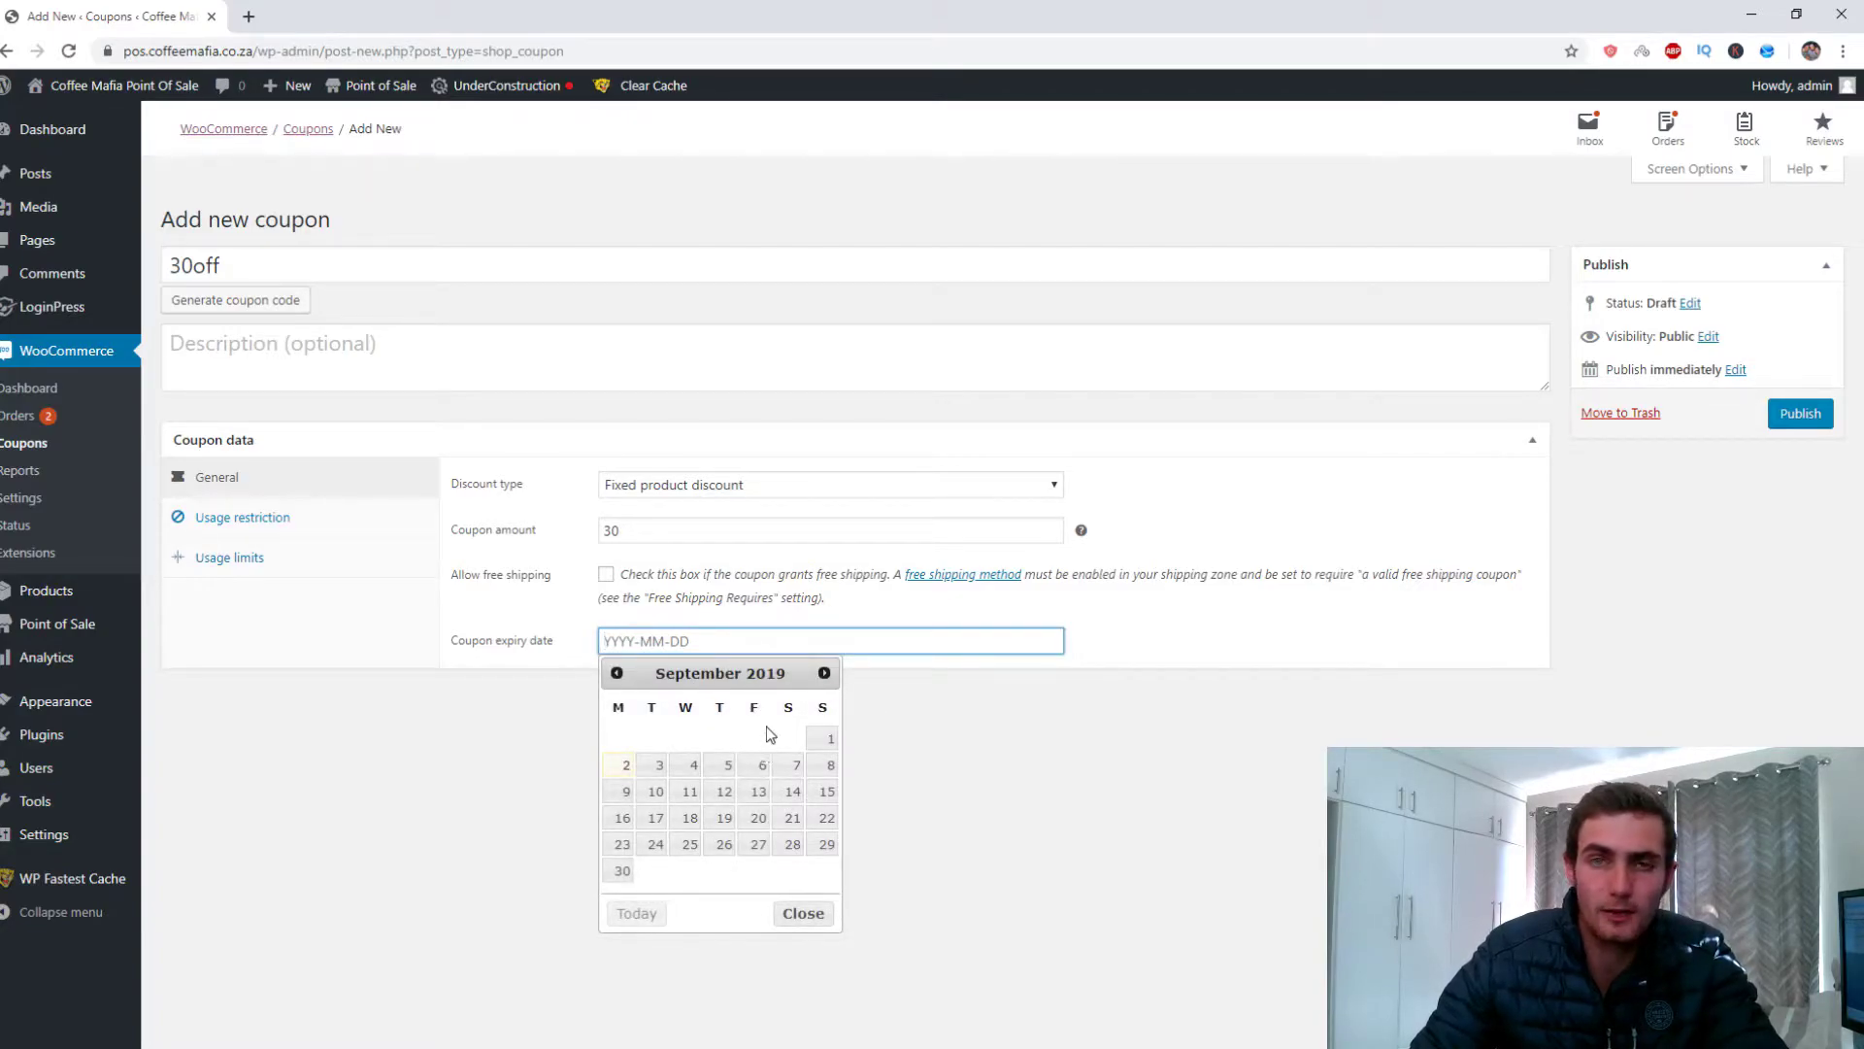
left_click(1046, 837)
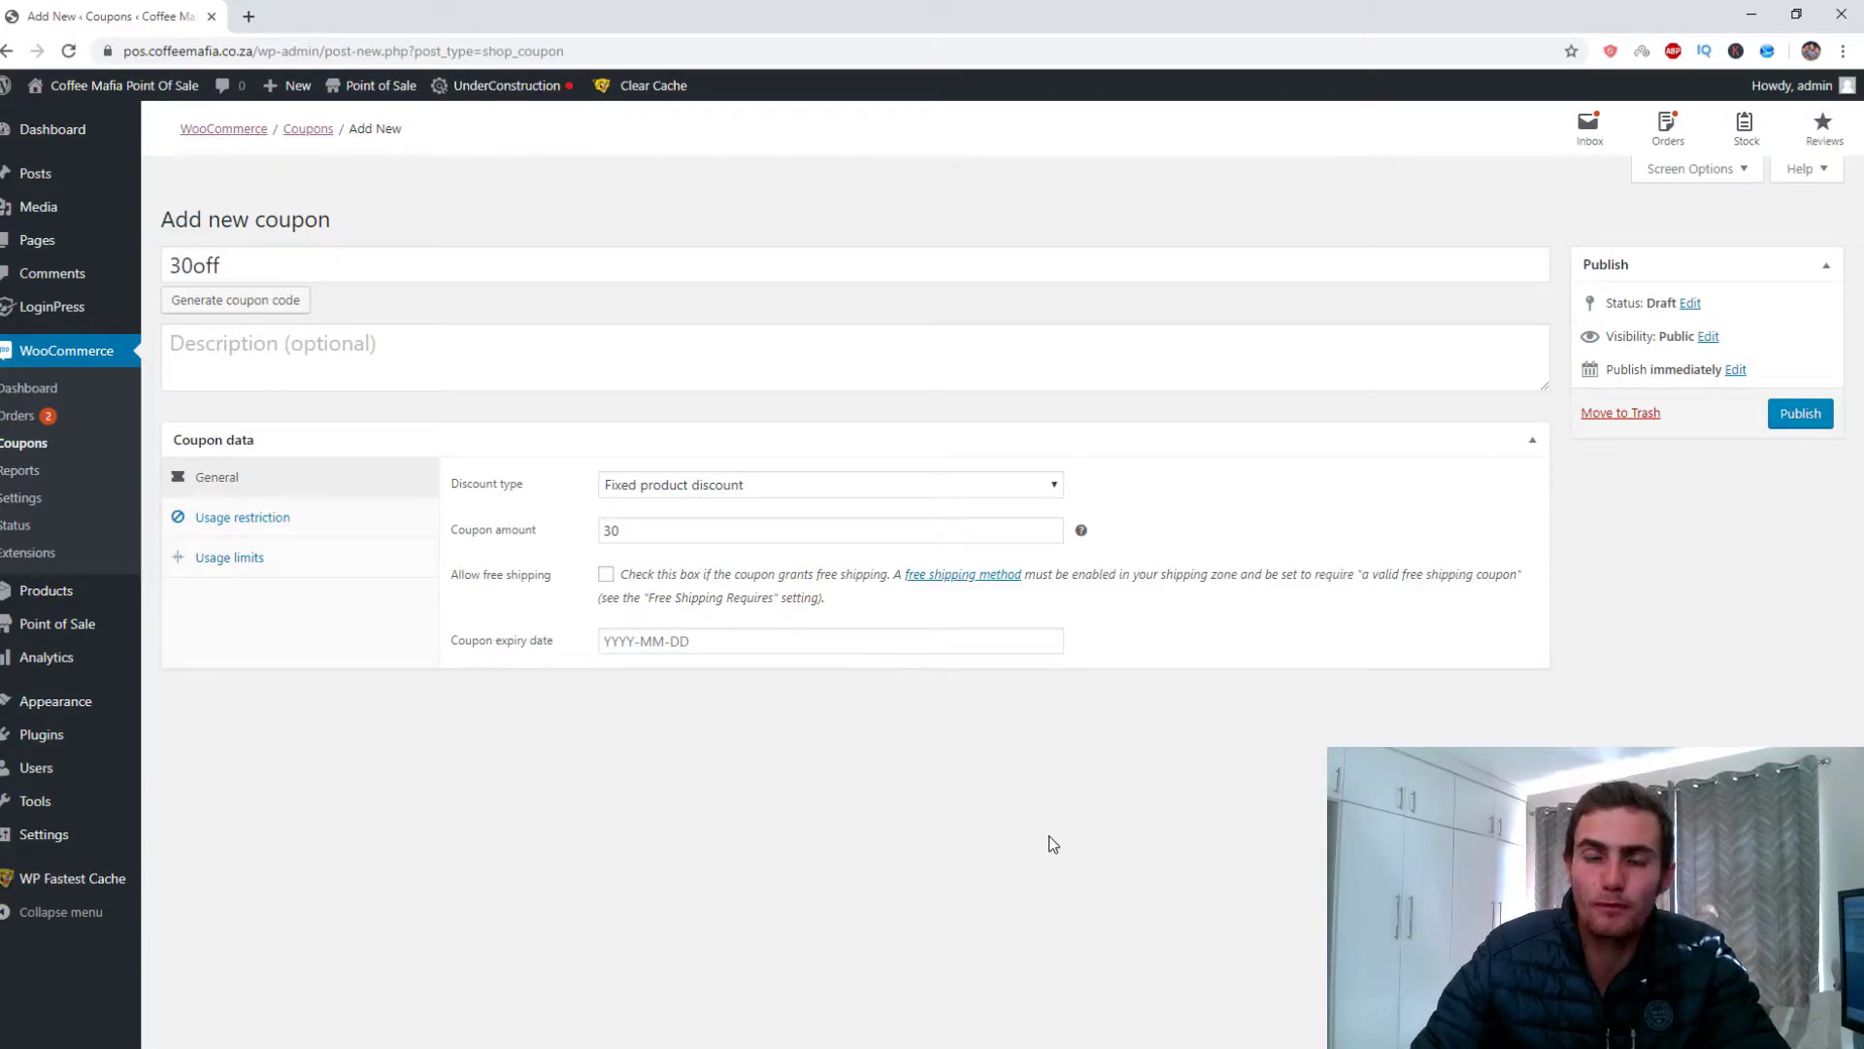
left_click(306, 516)
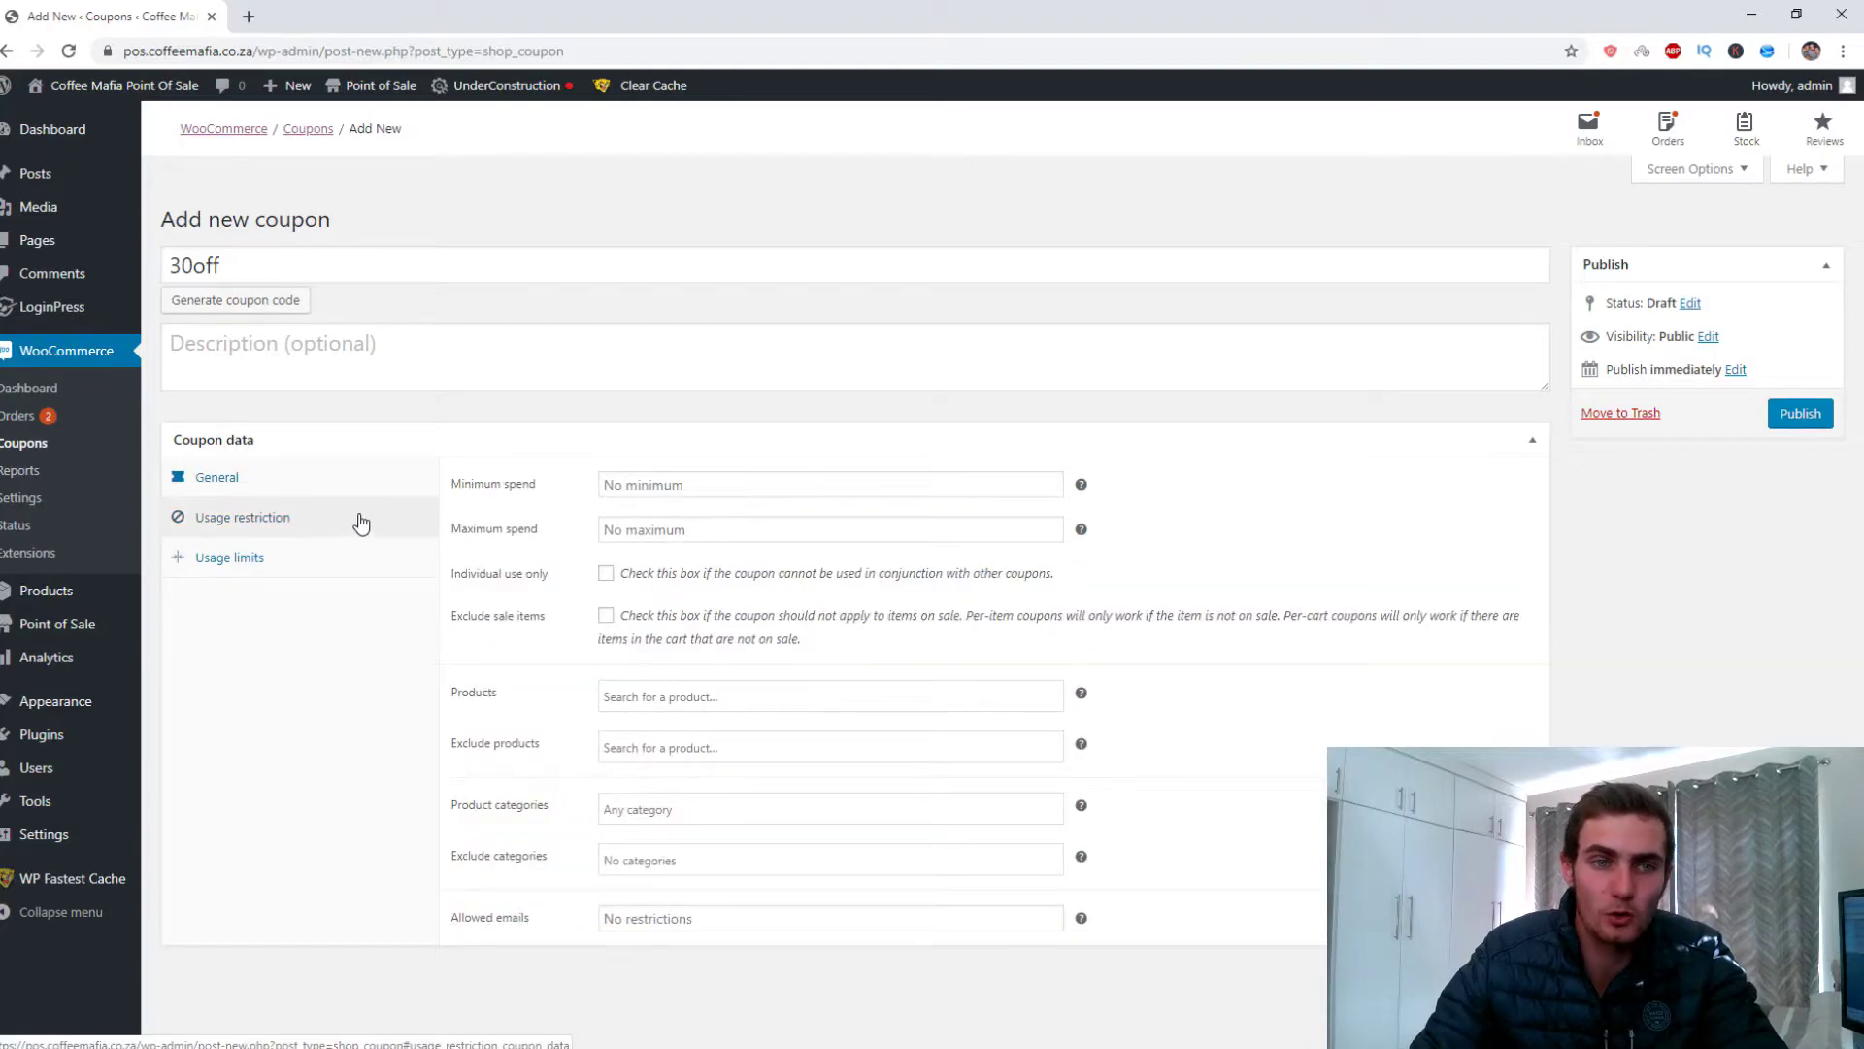
- Give the 30off coupon a maximum spend of 10 and display its Usage limits settings
left_click(699, 490)
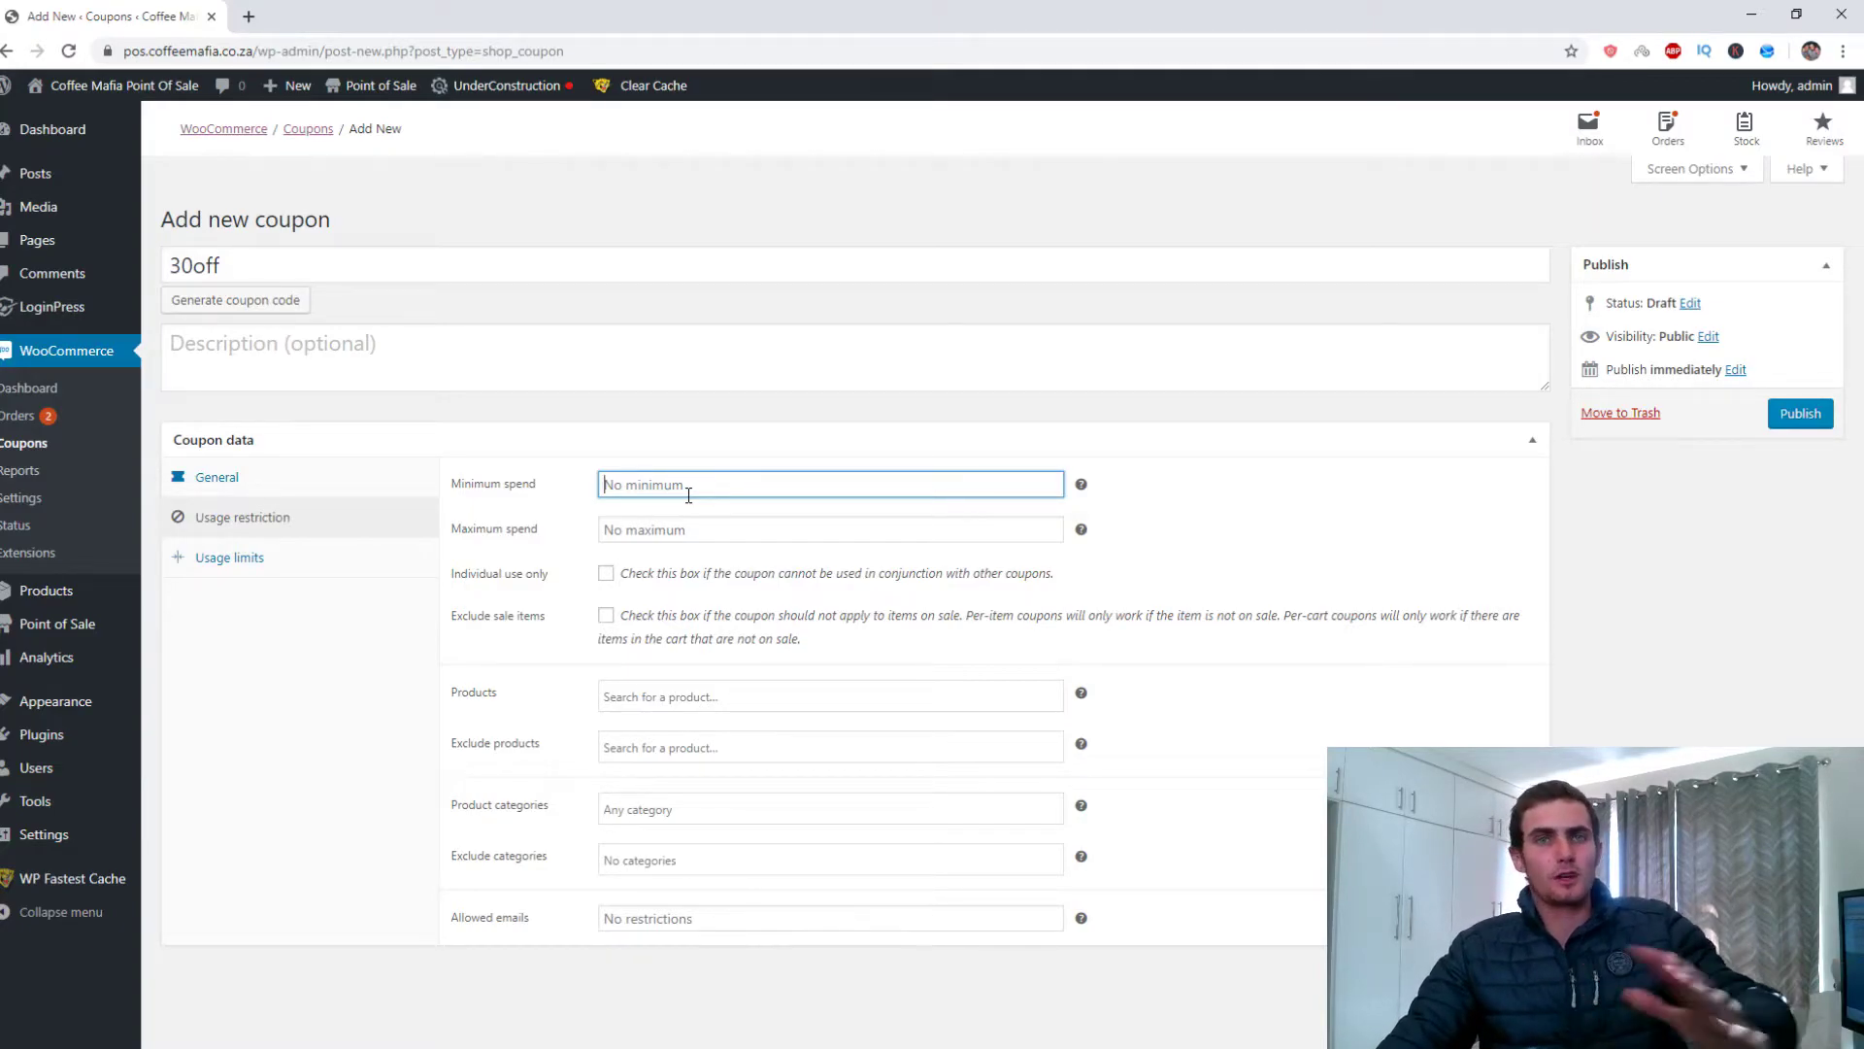
left_click(673, 524)
type("10")
left_click(1452, 501)
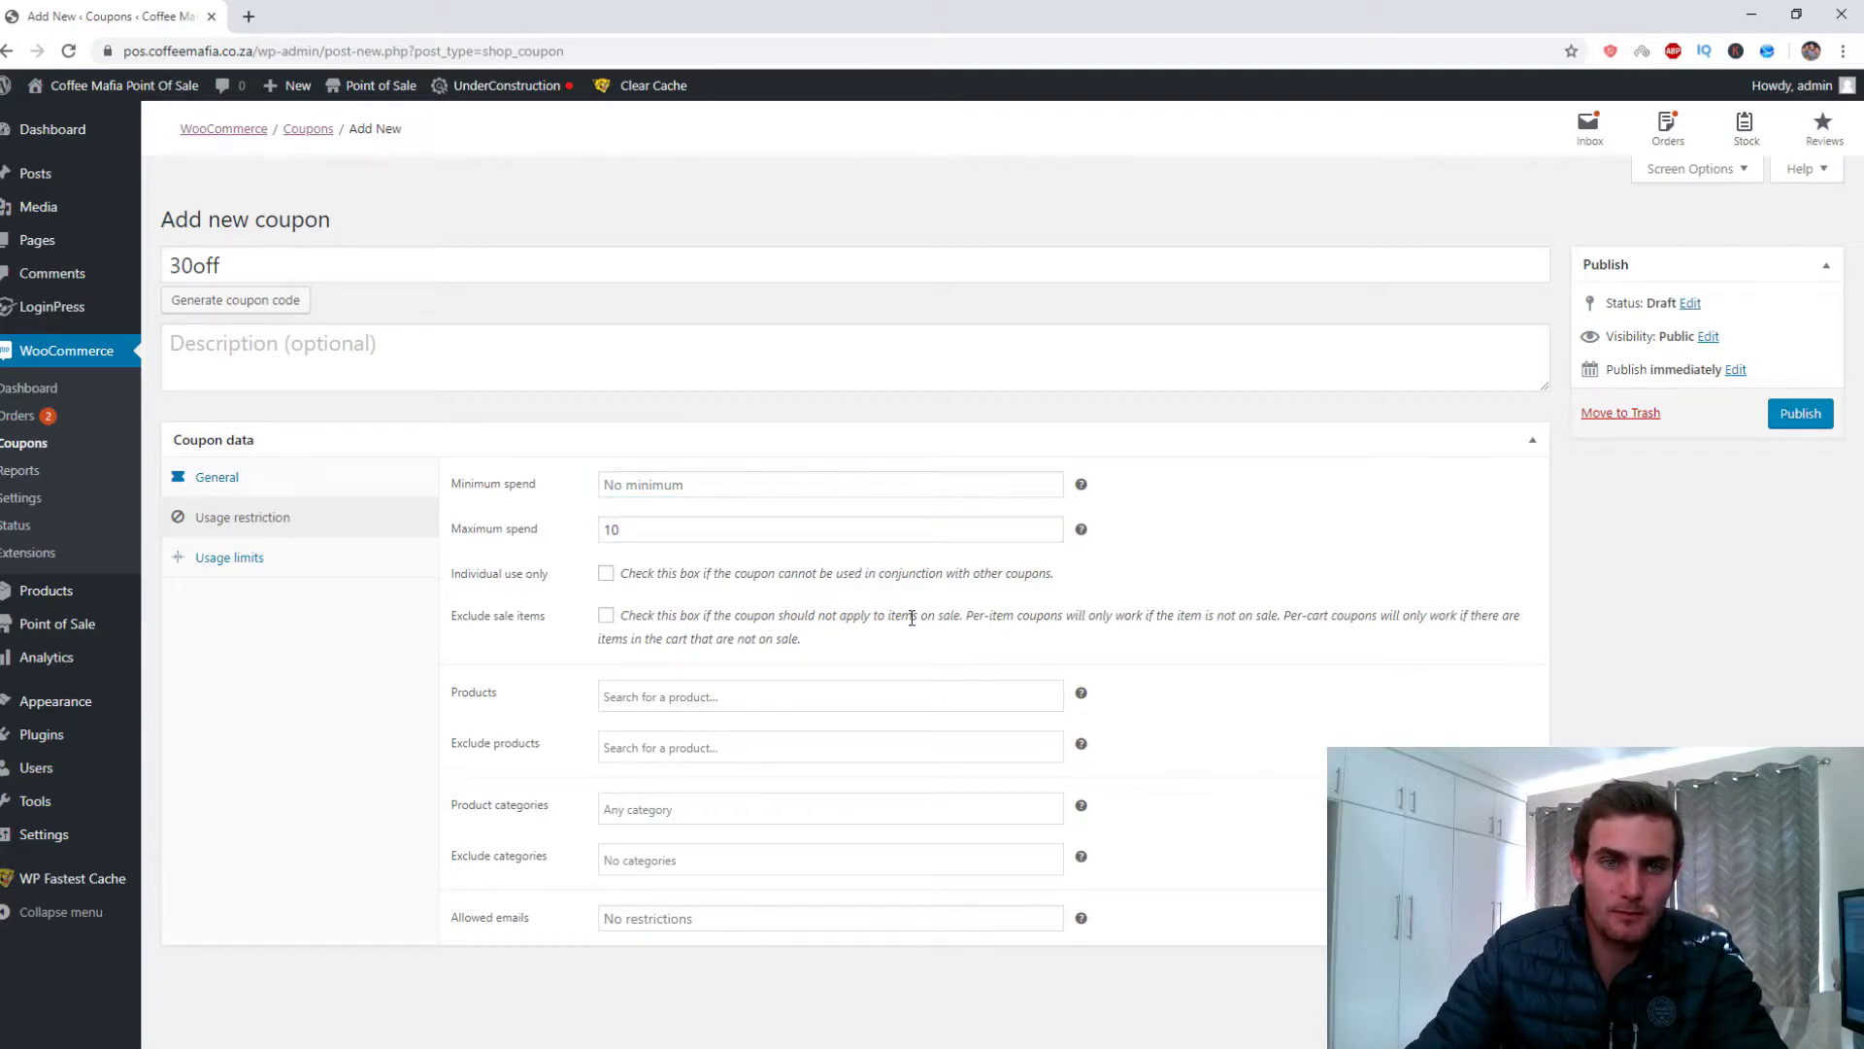
left_click(297, 560)
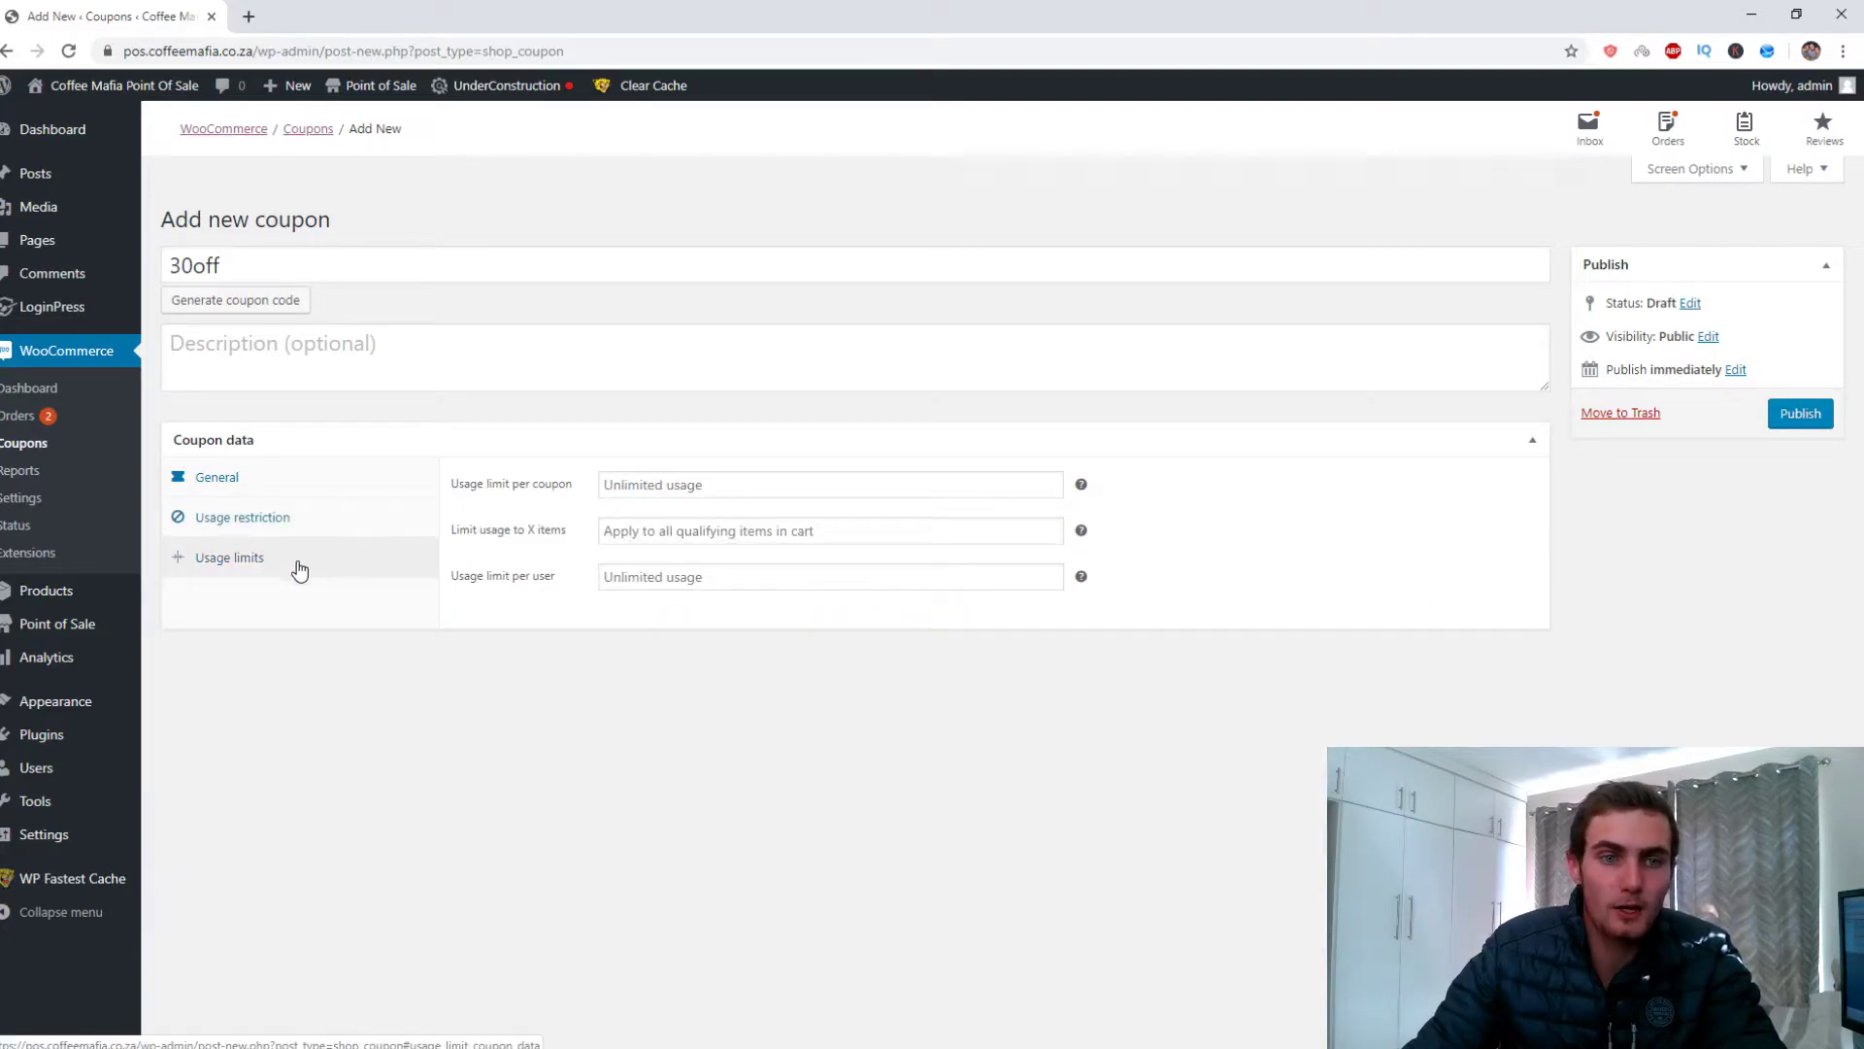
- Leave all coupon usage limits unlimited, removing a trial limit of 5, then open the Coffee Mafia Newton Park MAIN register
left_click(657, 488)
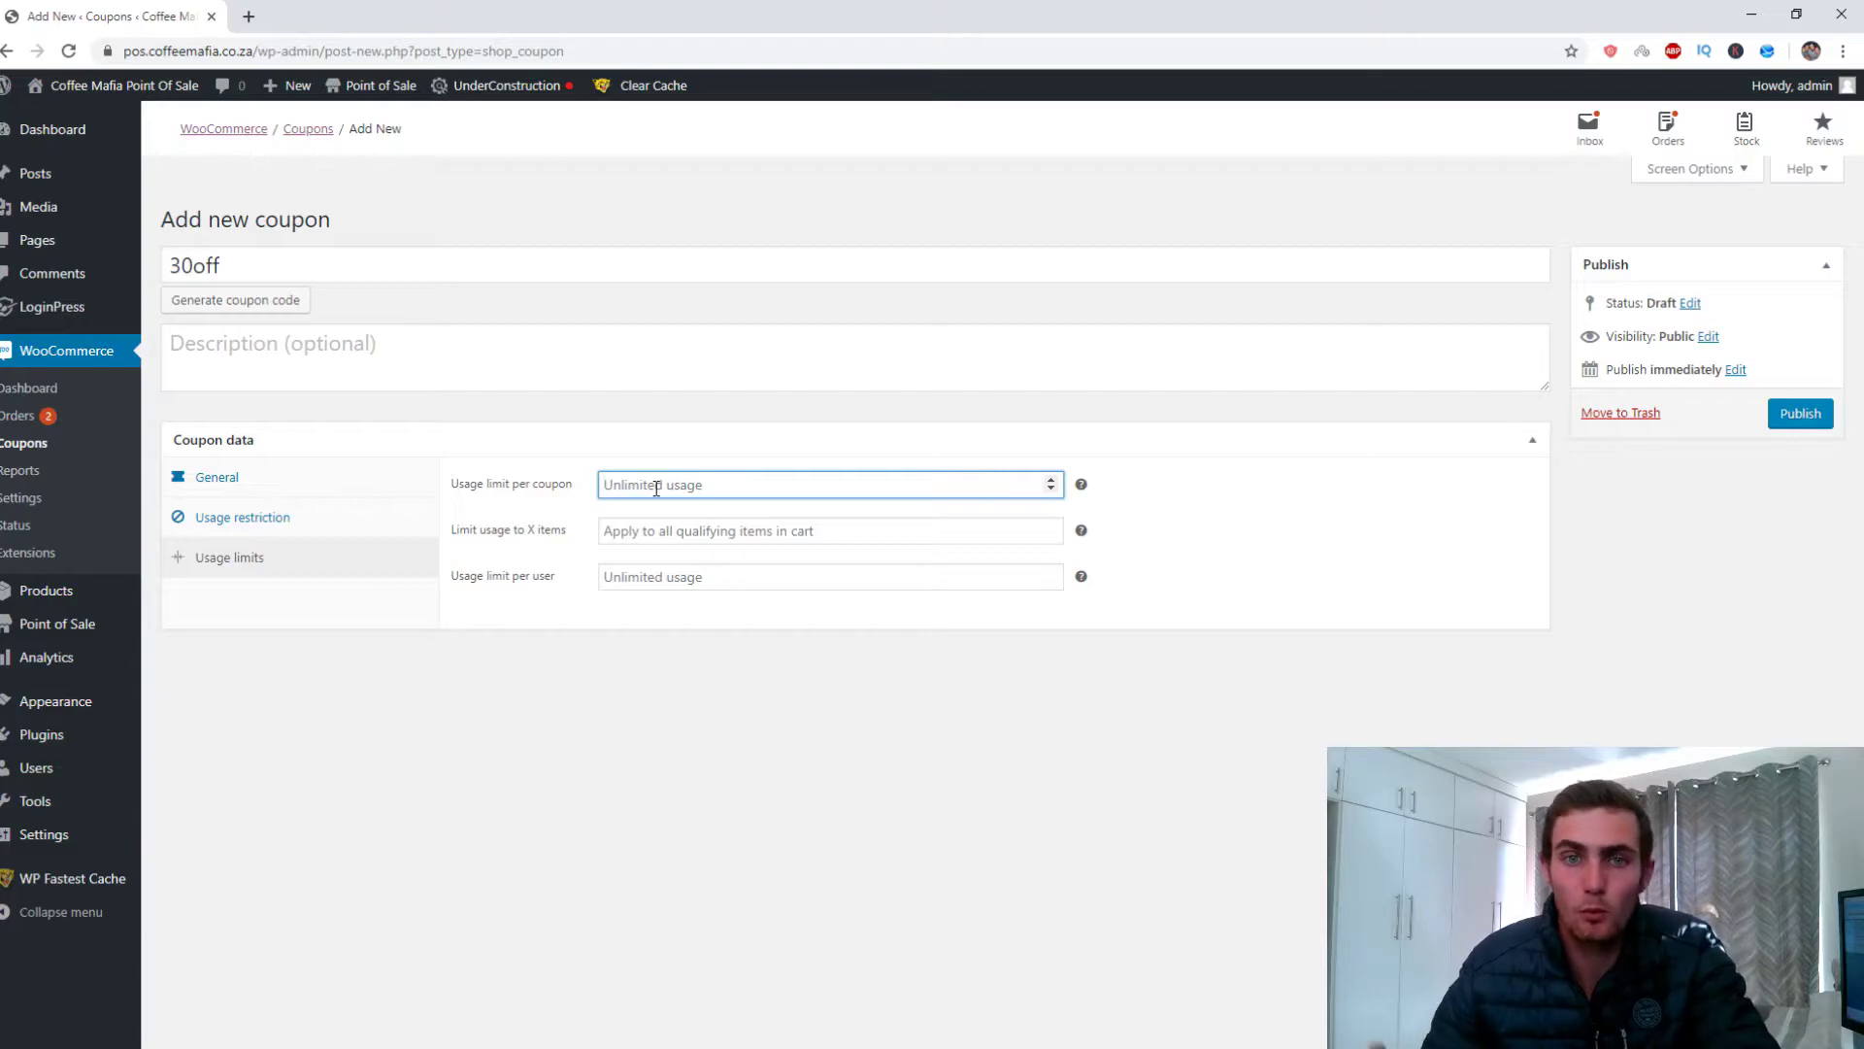
type("5")
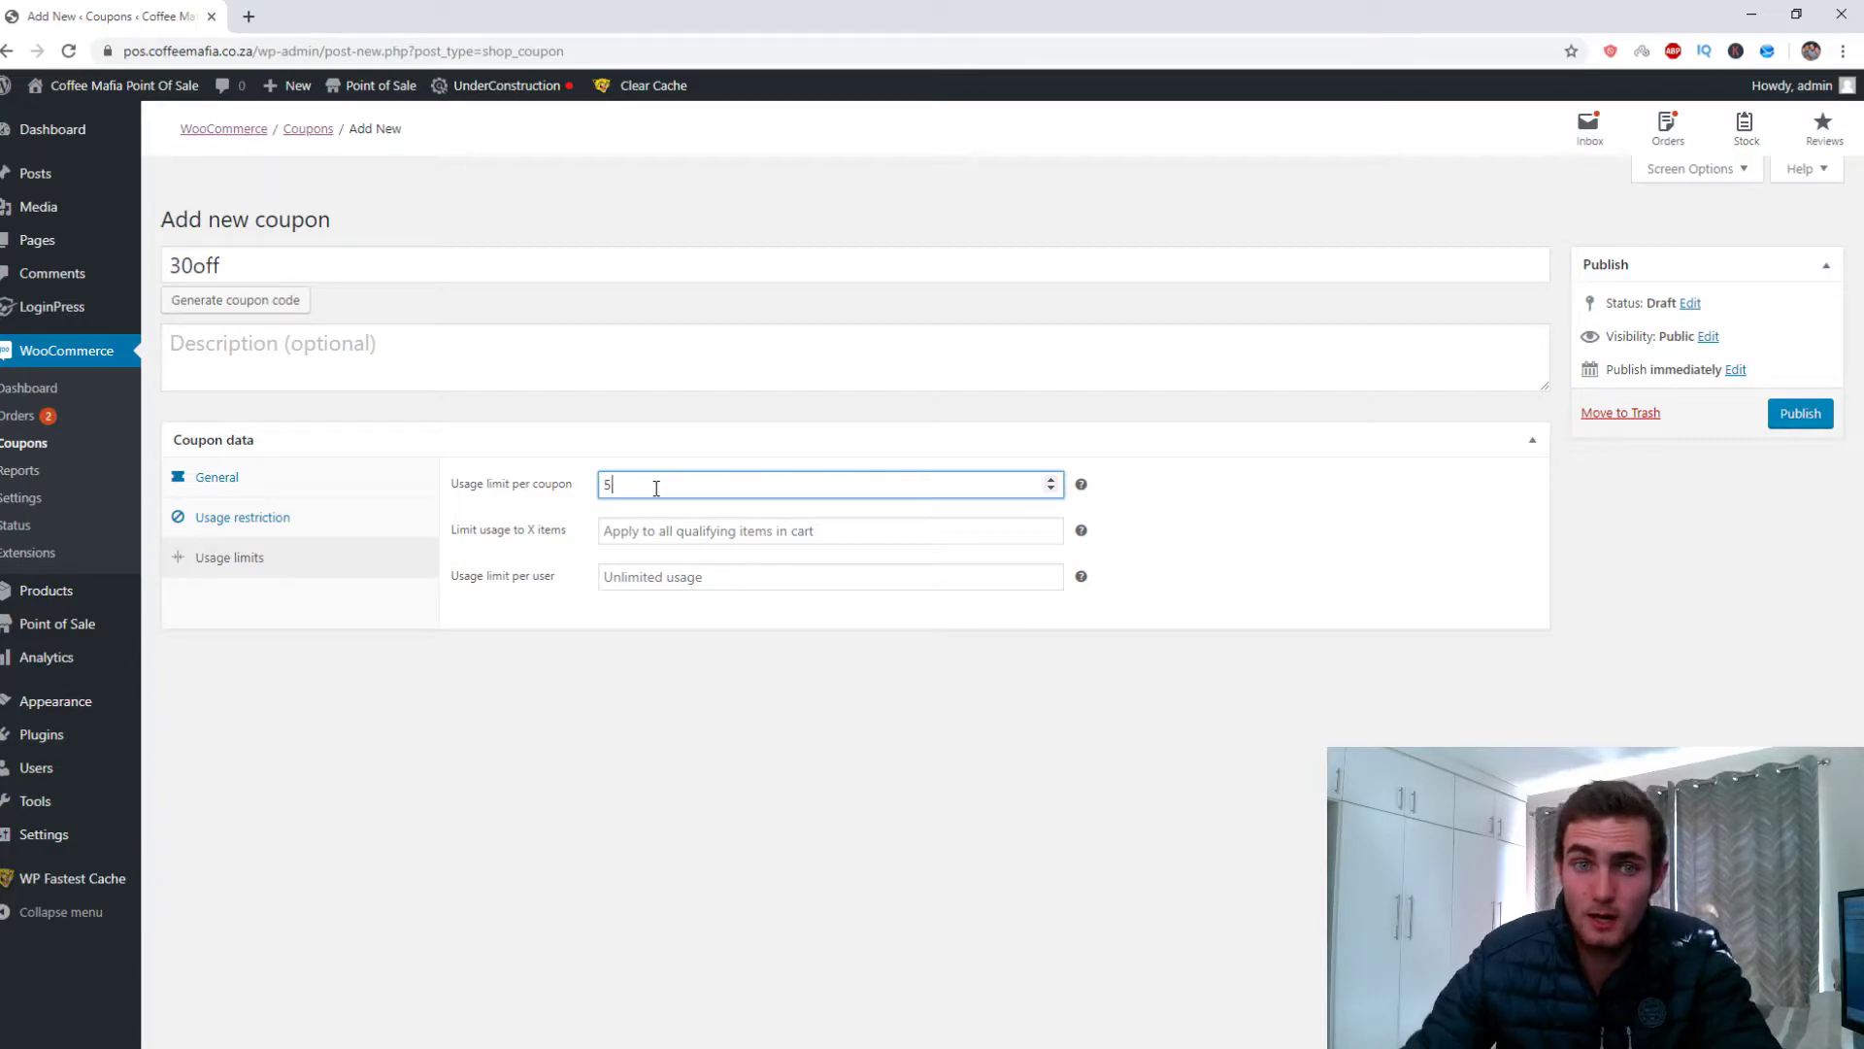
left_click(724, 767)
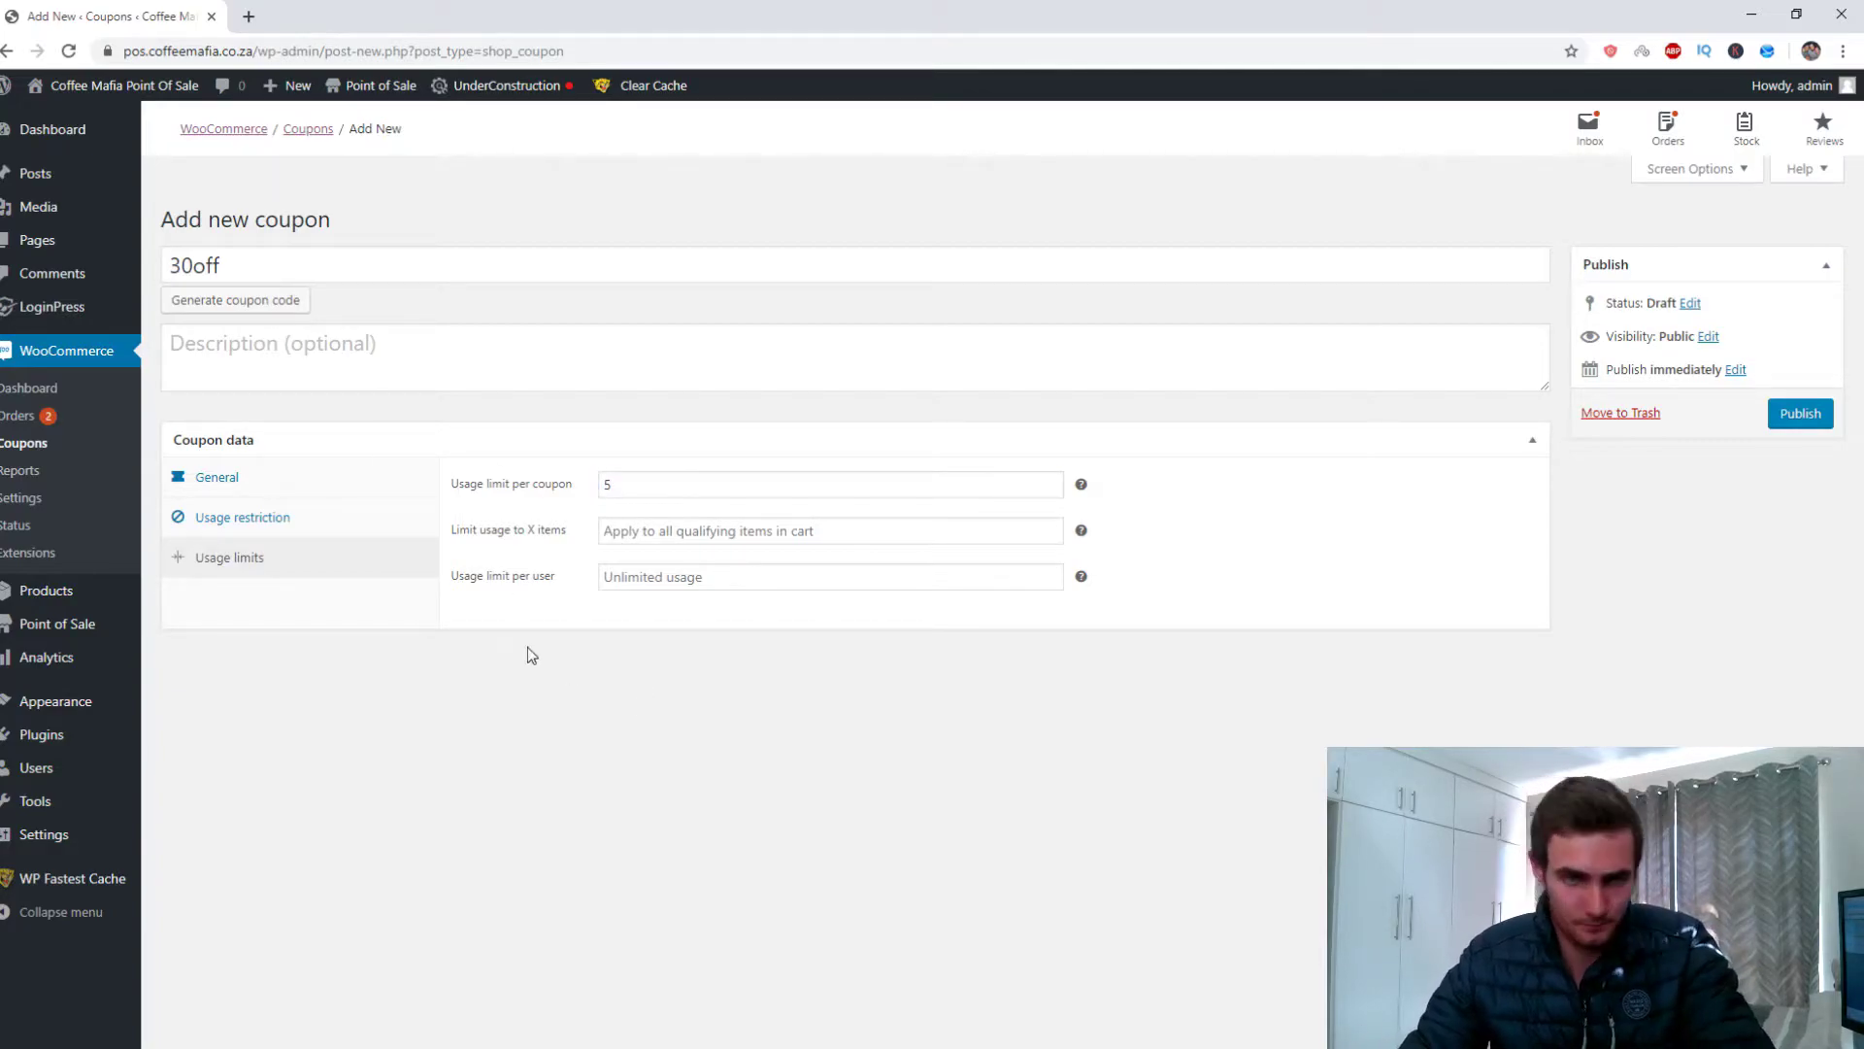
left_click(650, 581)
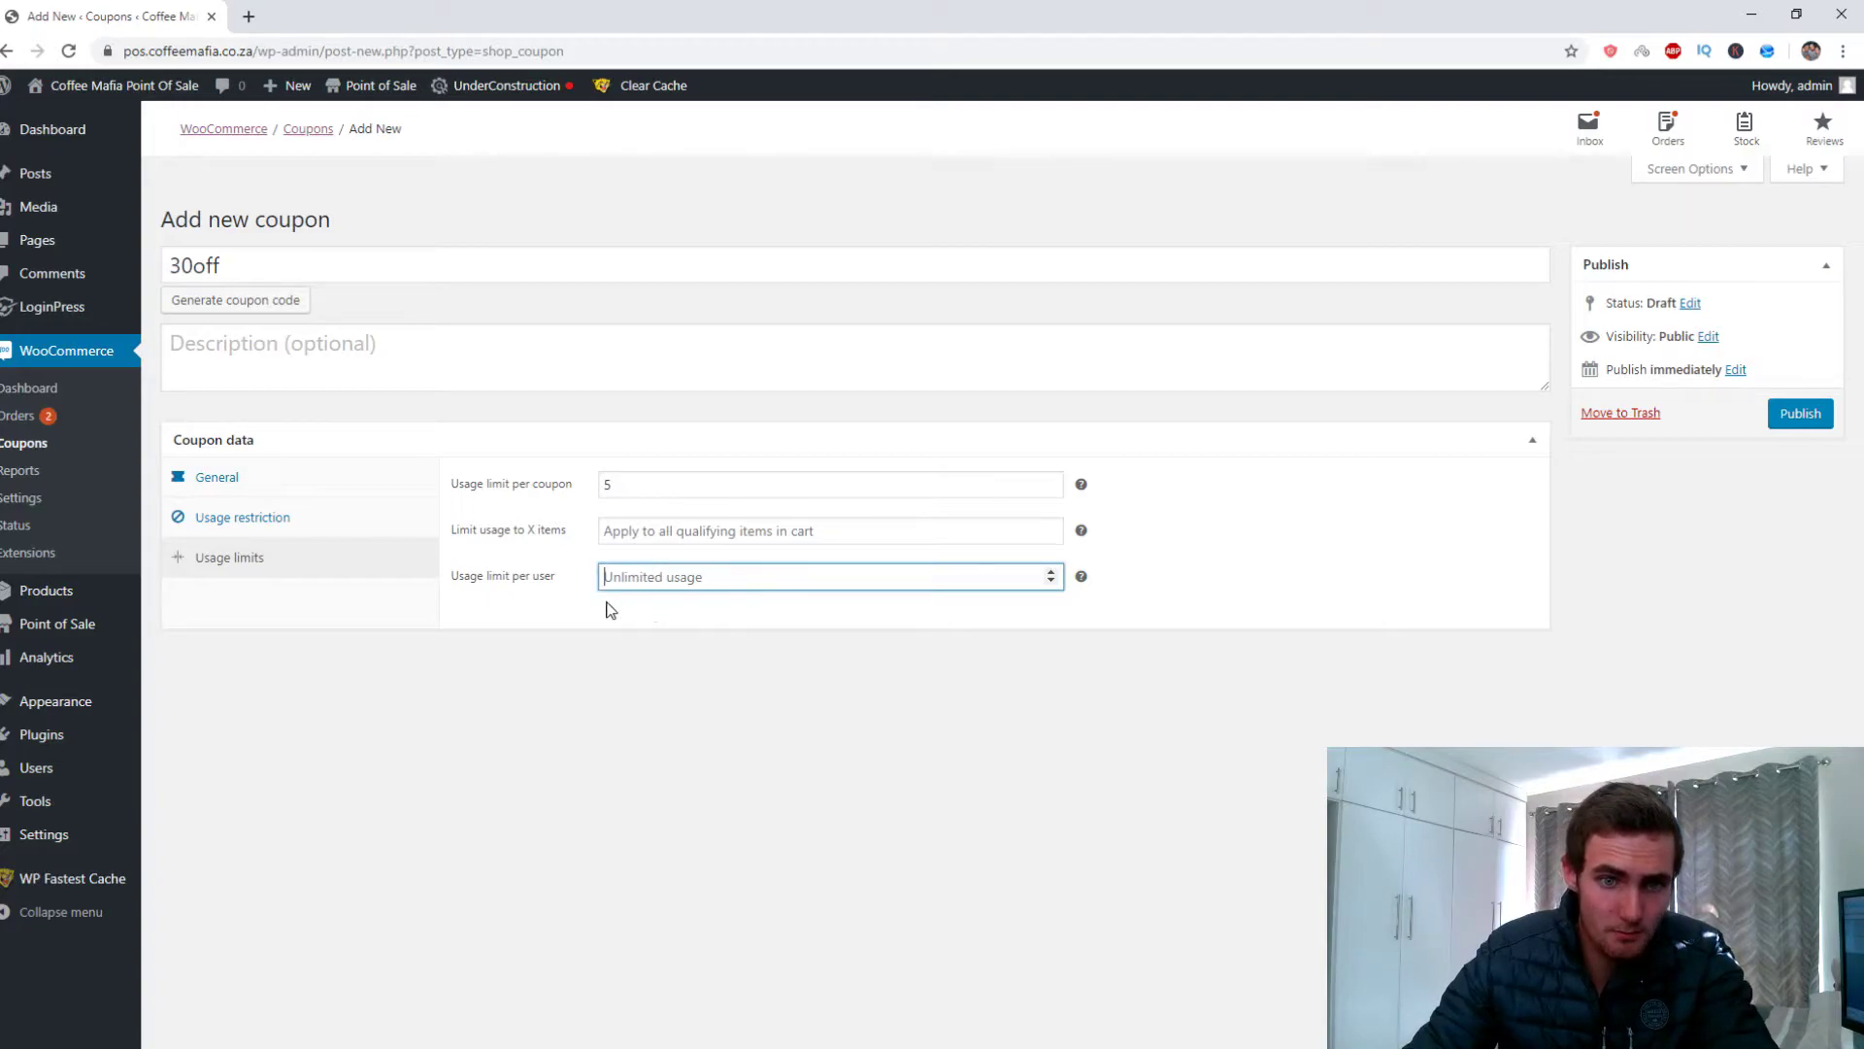
left_click(643, 475)
key("BackSpace")
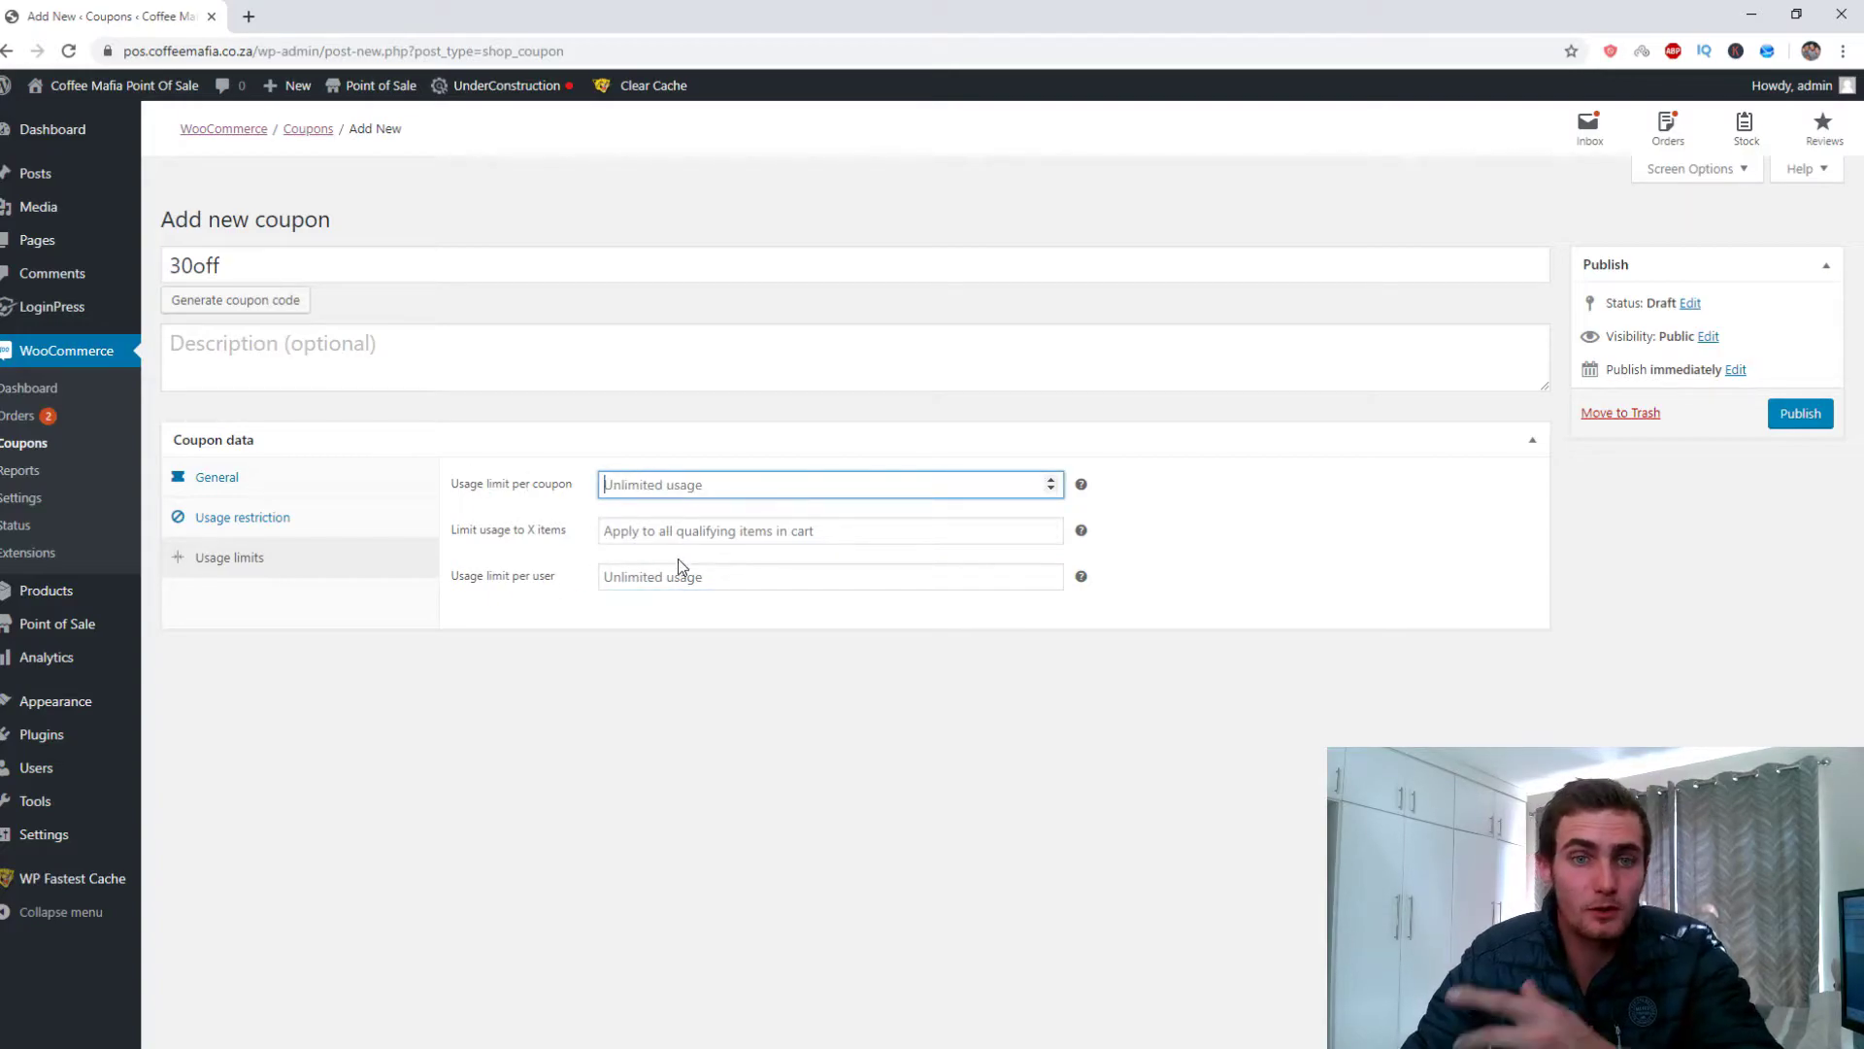
left_click(651, 542)
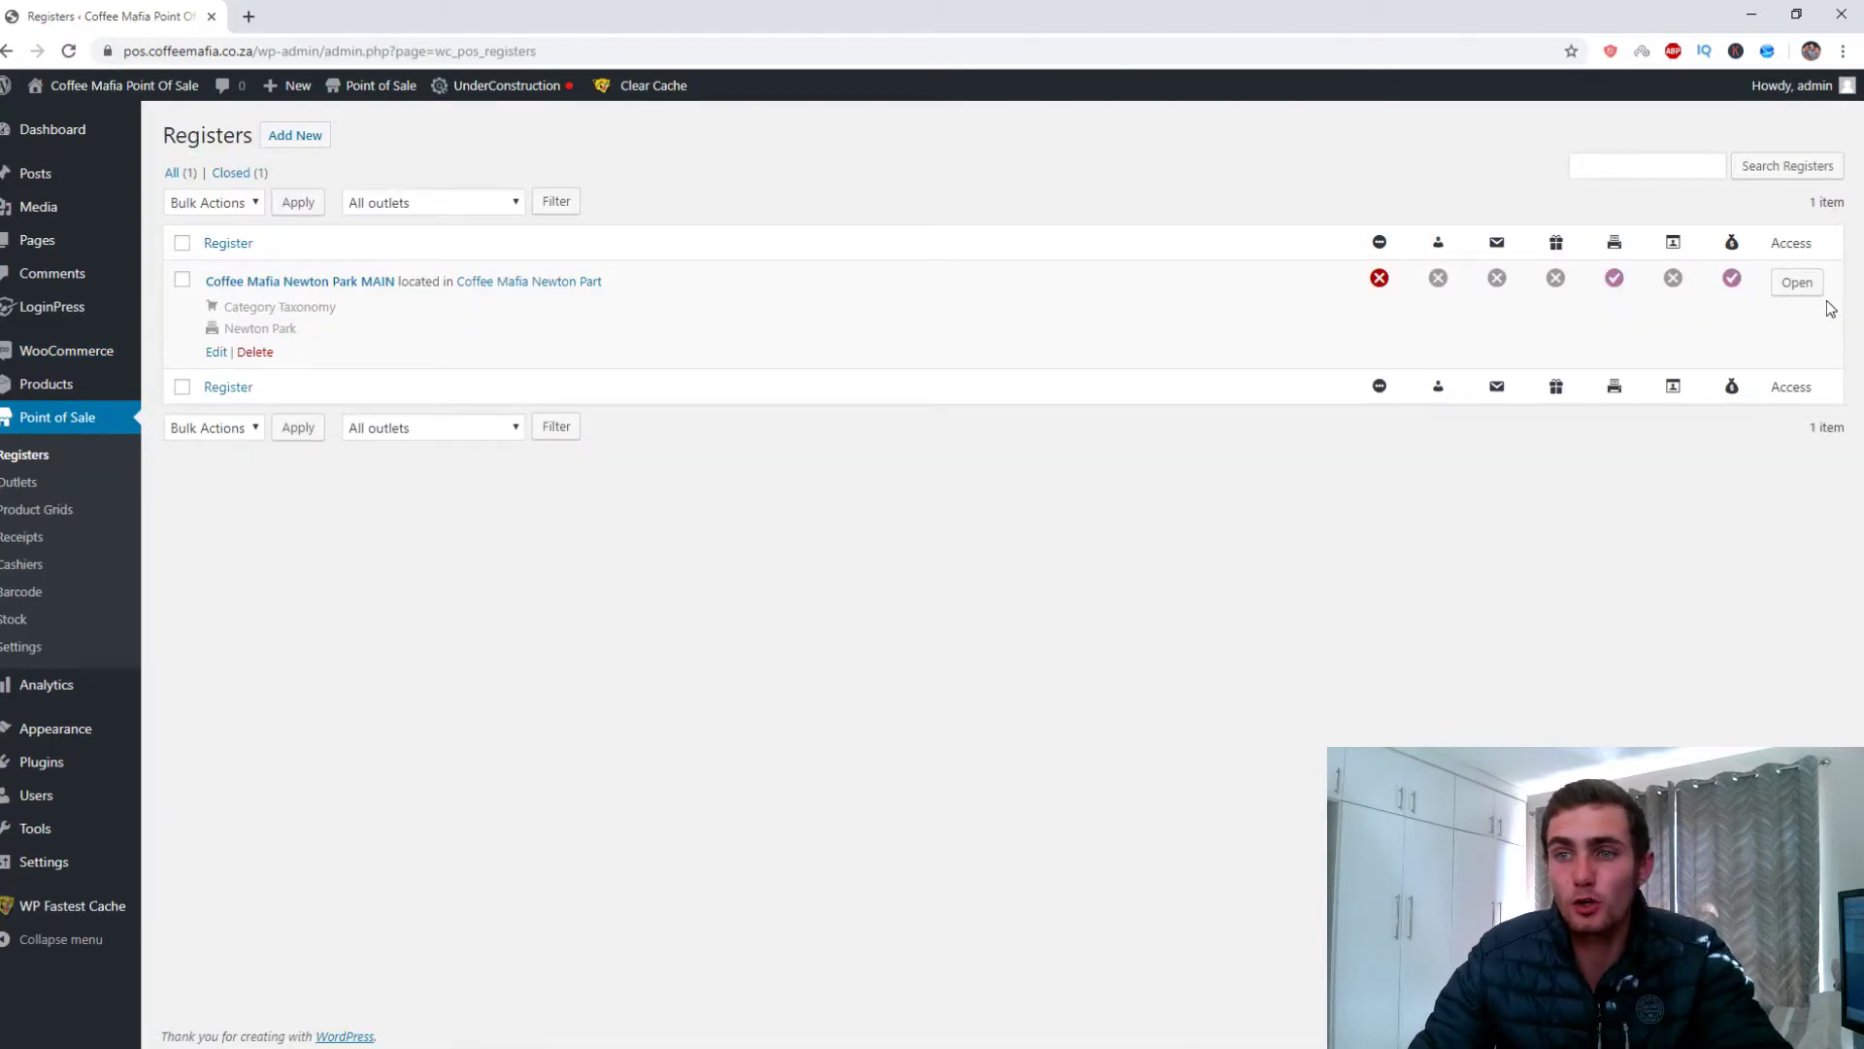
left_click(1798, 283)
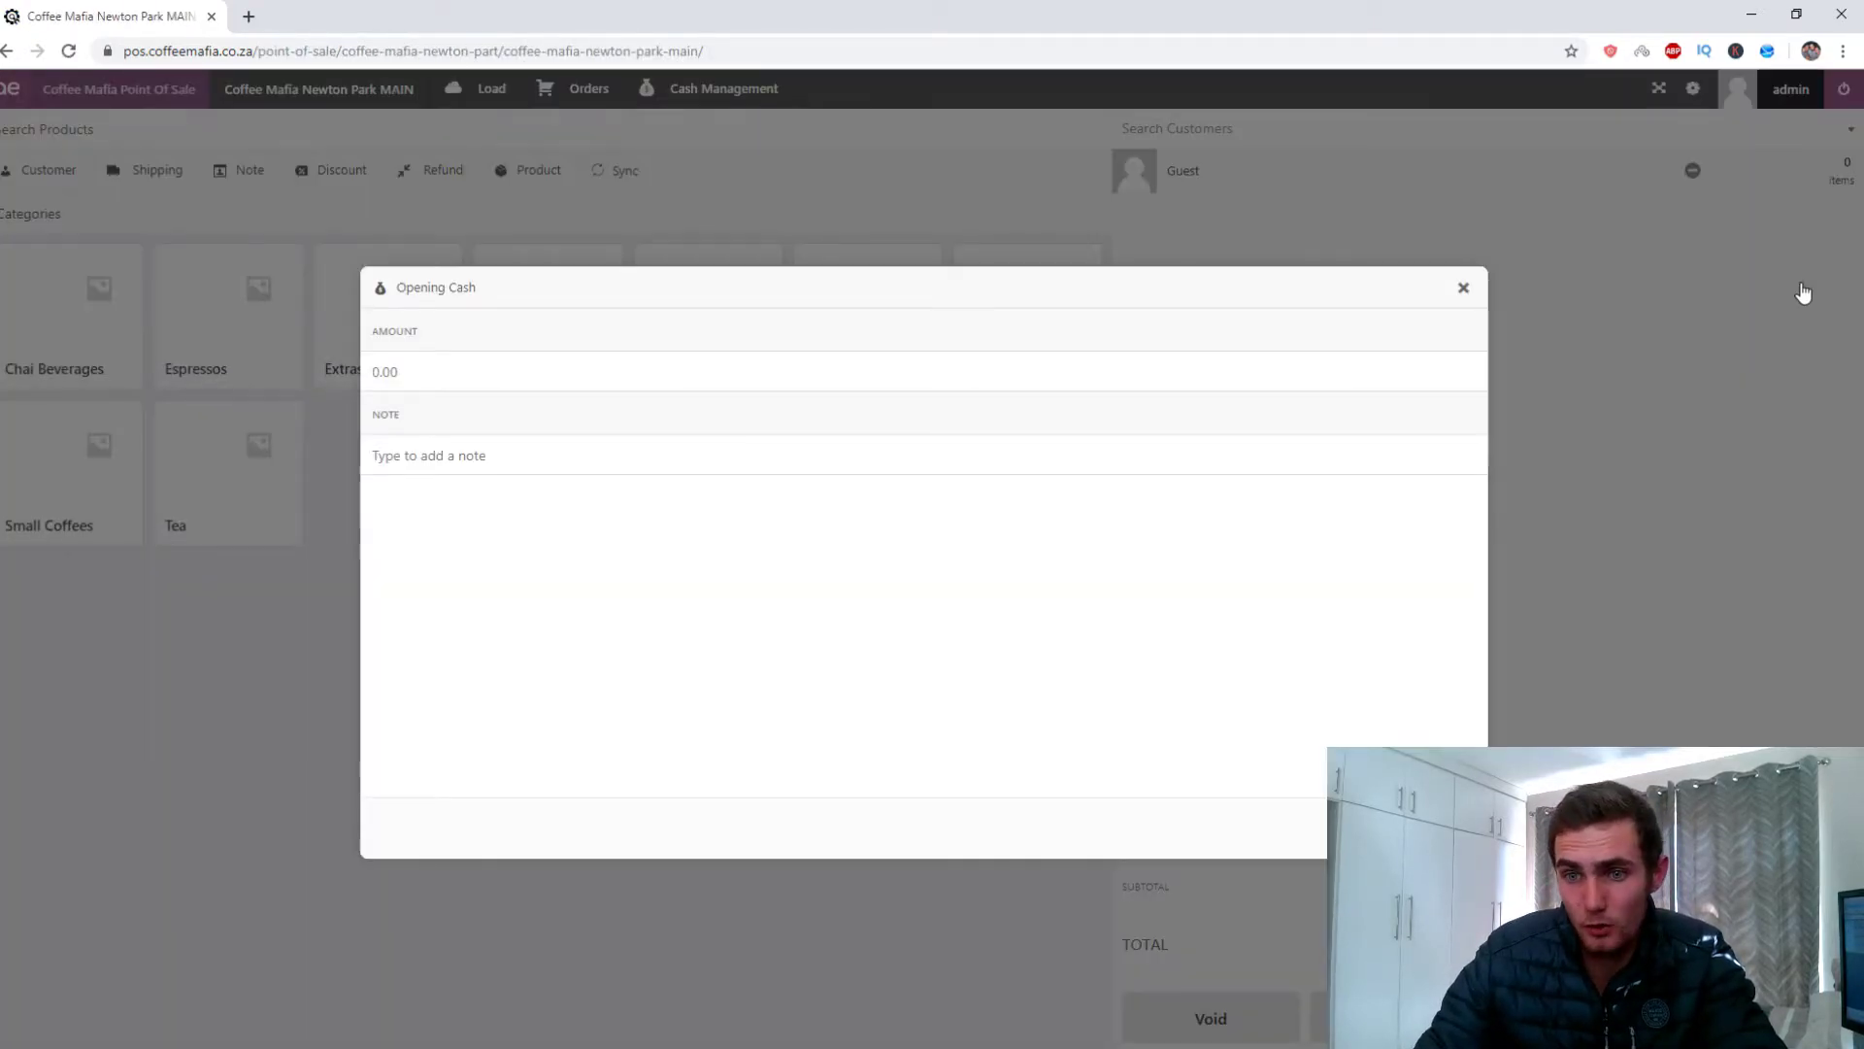
- Dismiss the opening cash prompt and add a medium Americano, Cafe Latte and Cappuccino
left_click(1460, 287)
left_click(1045, 311)
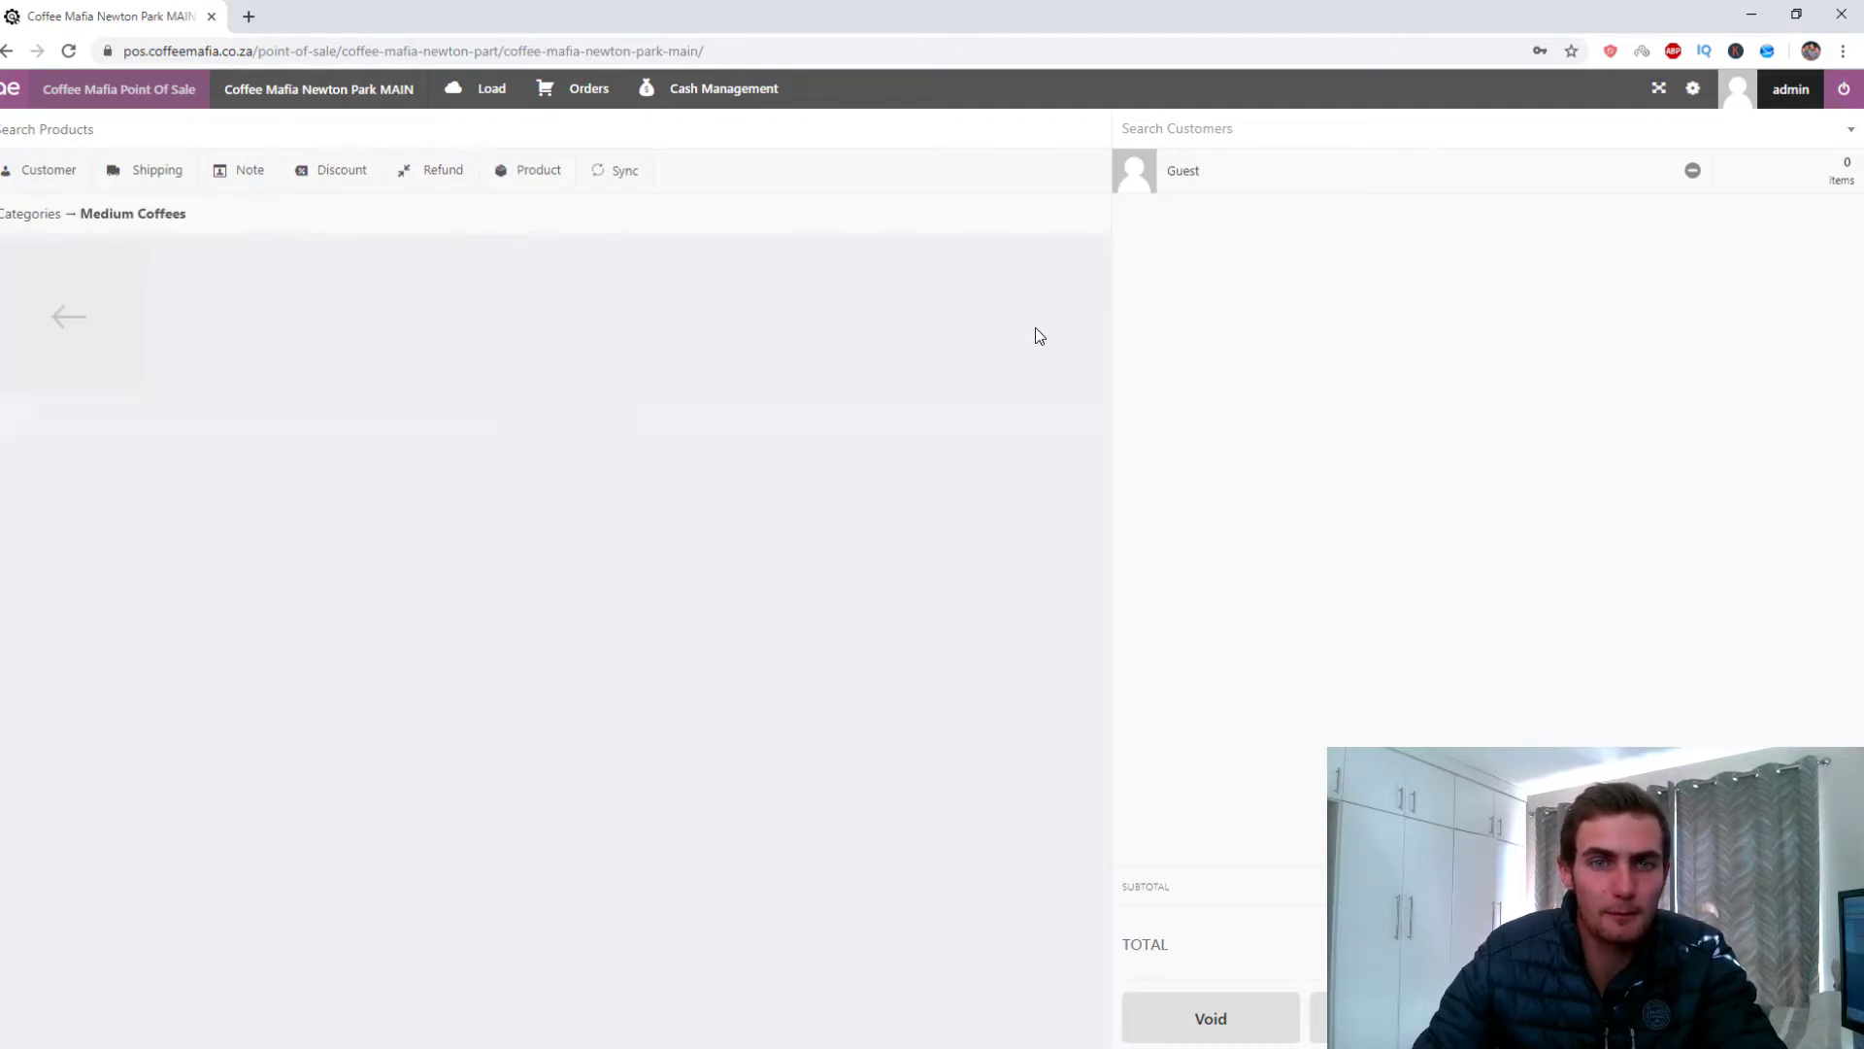
left_click(236, 314)
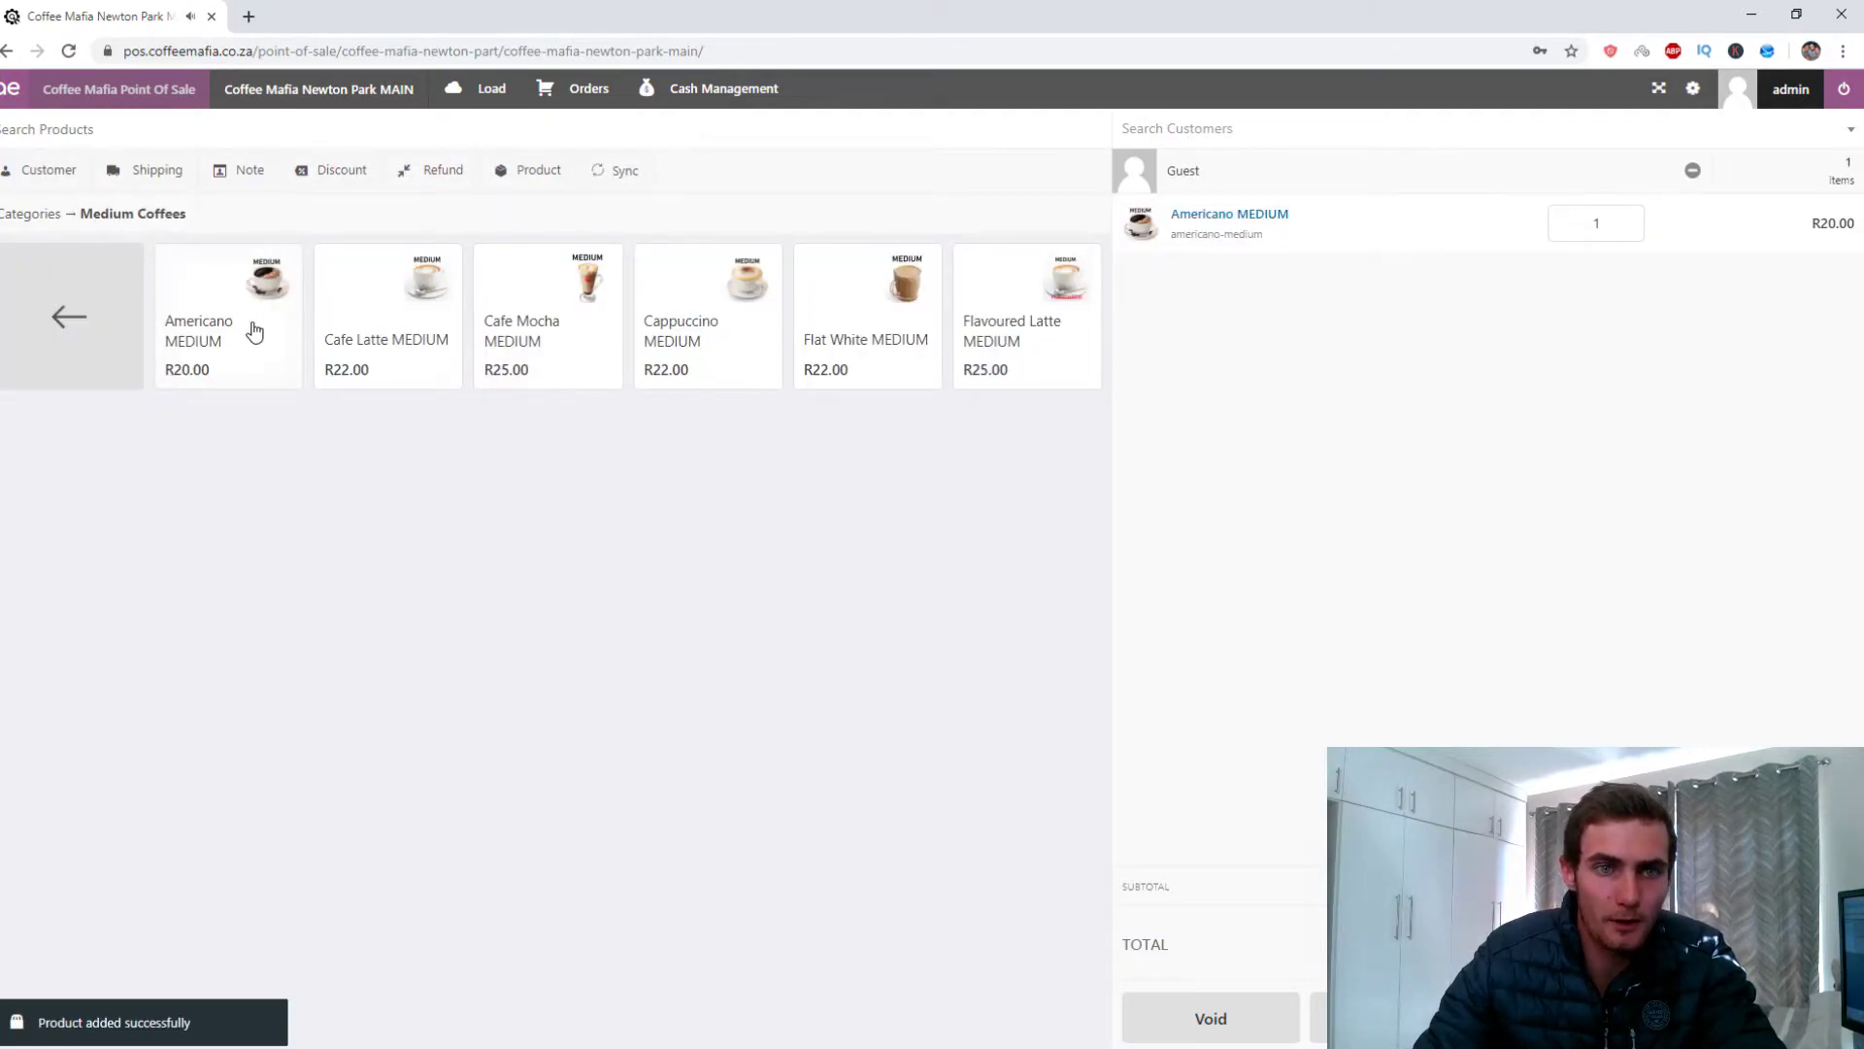
left_click(381, 308)
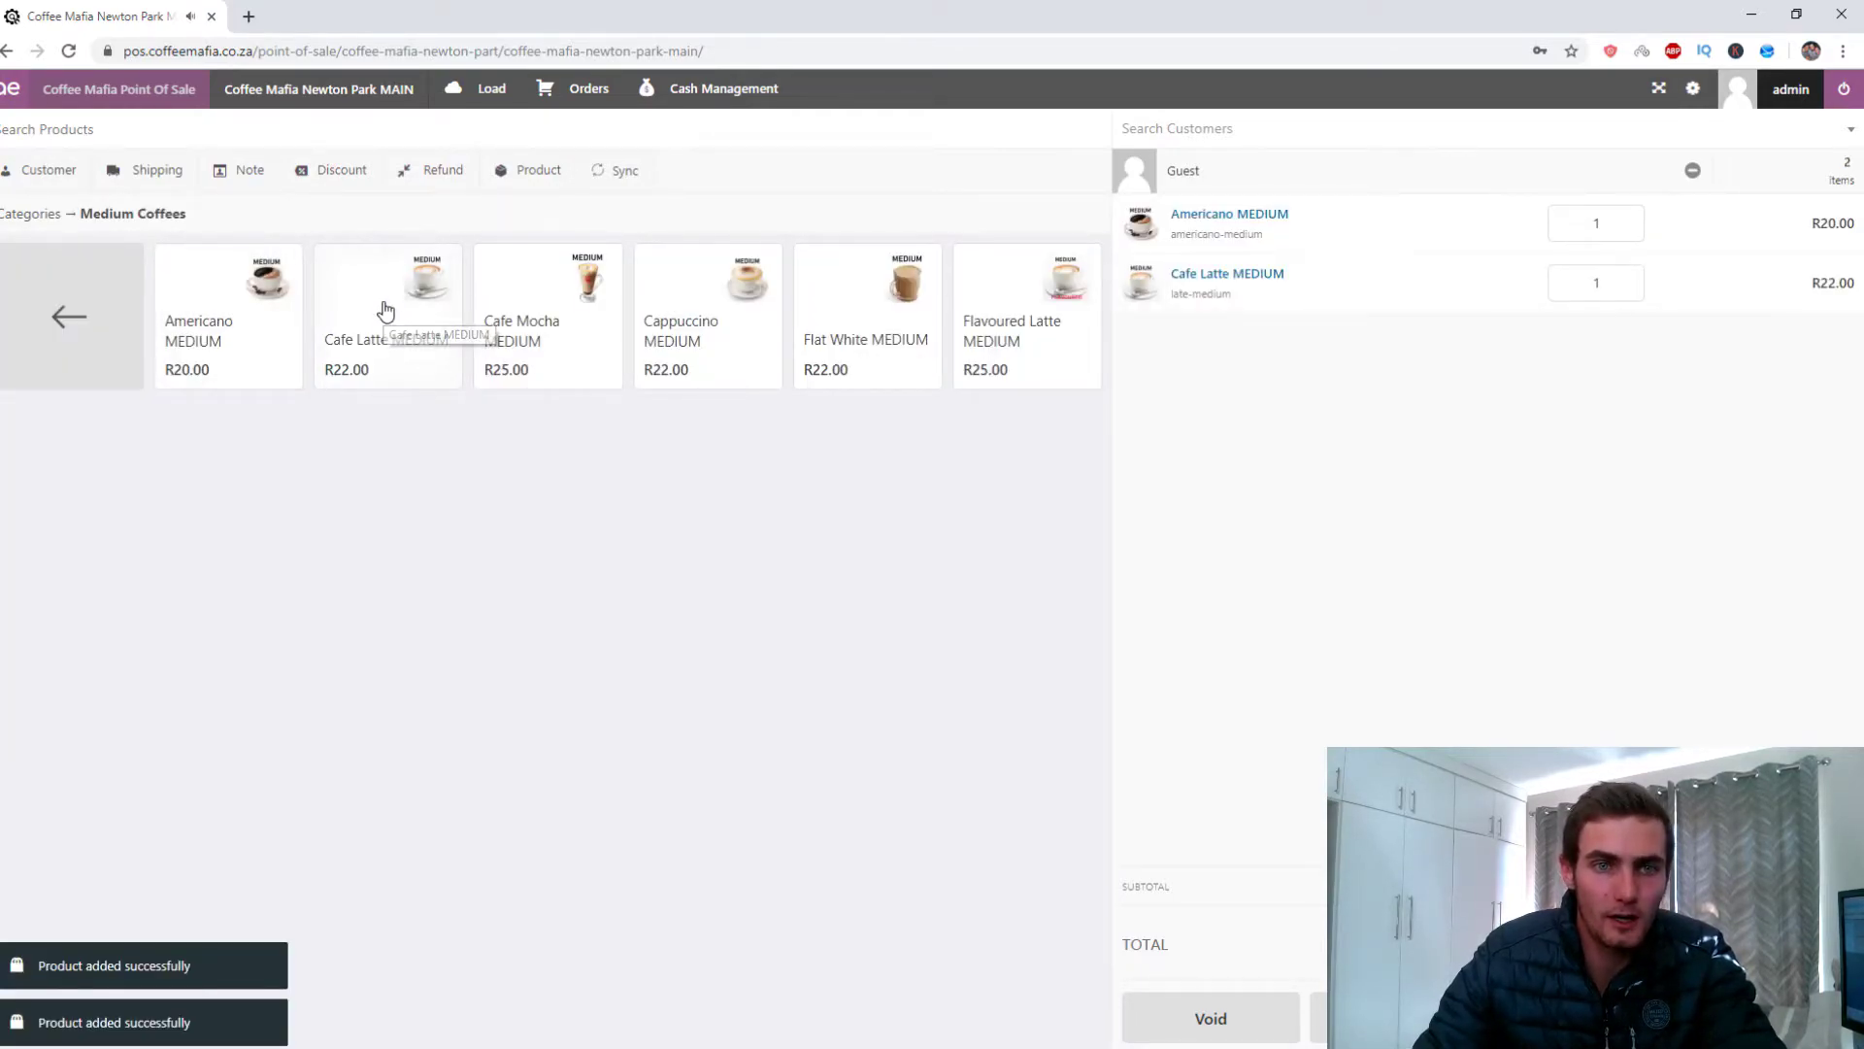
left_click(697, 316)
left_click(110, 306)
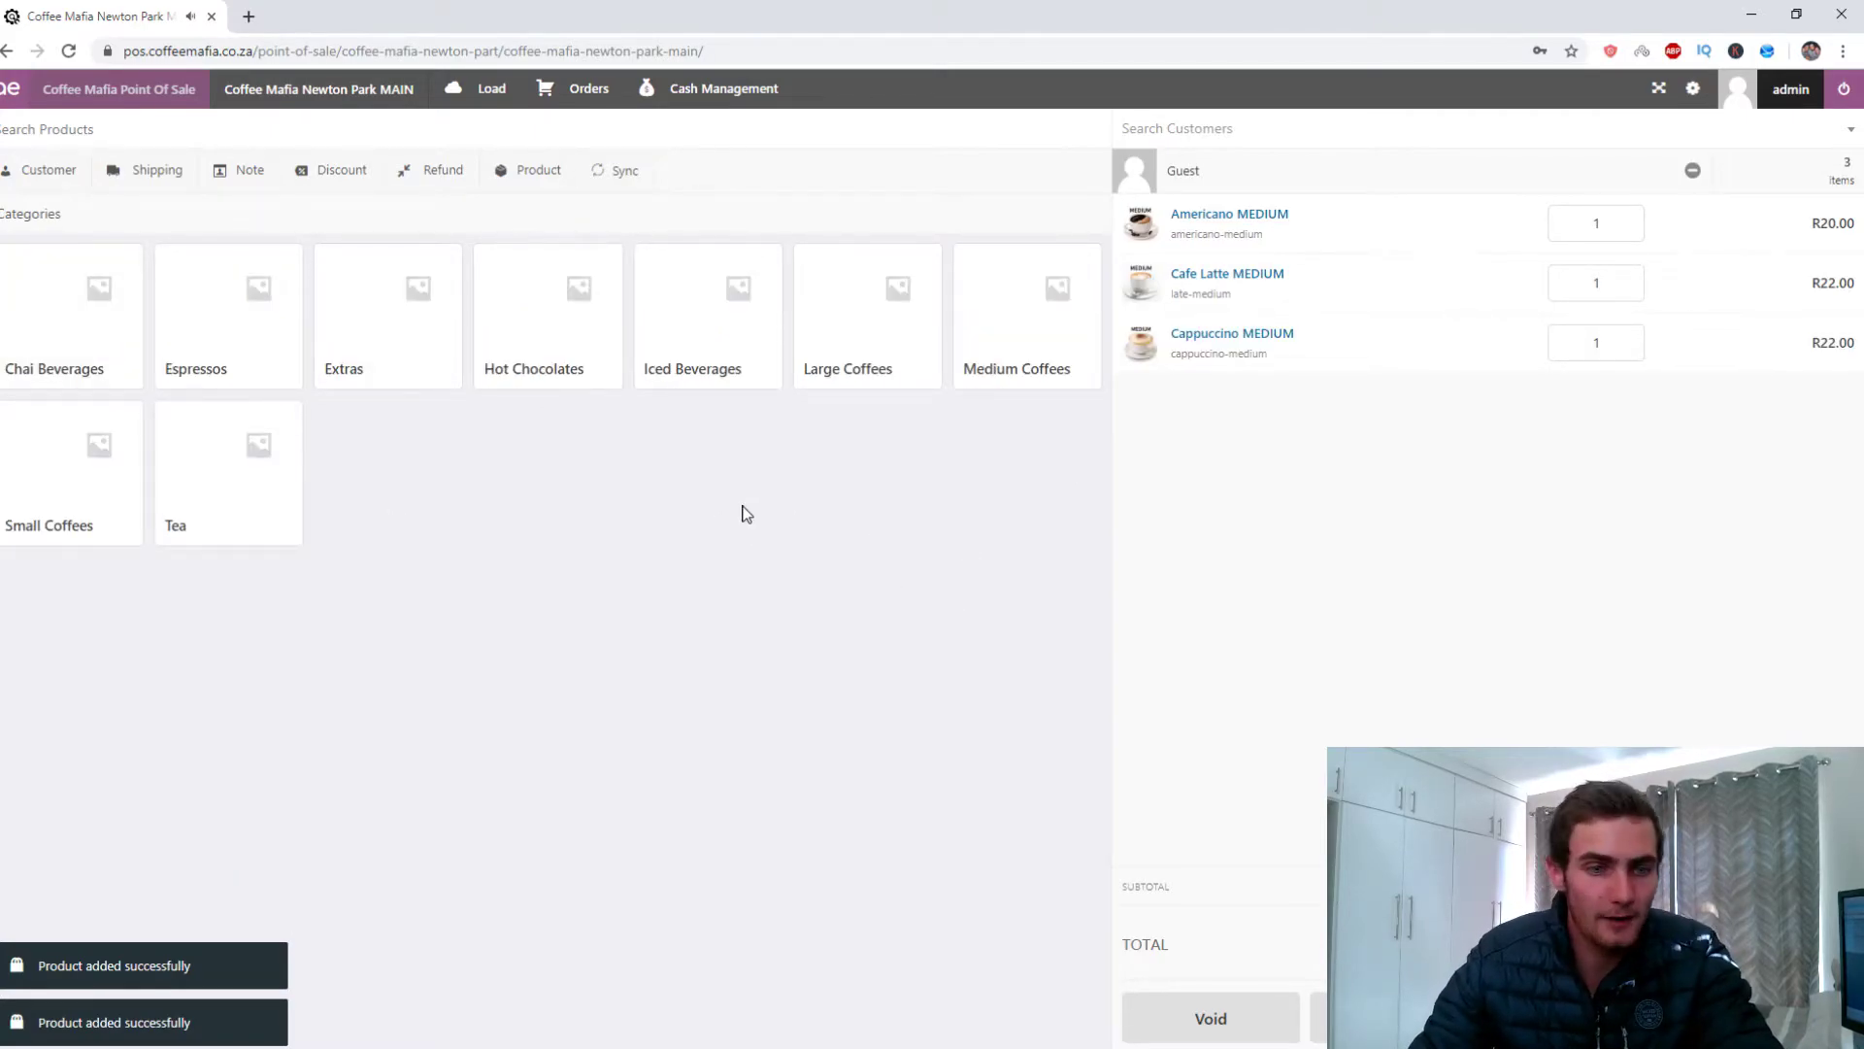
- Apply the pasted coupon code, cutting the coffees to R10.63, R11.69 and R11.69
left_click(334, 171)
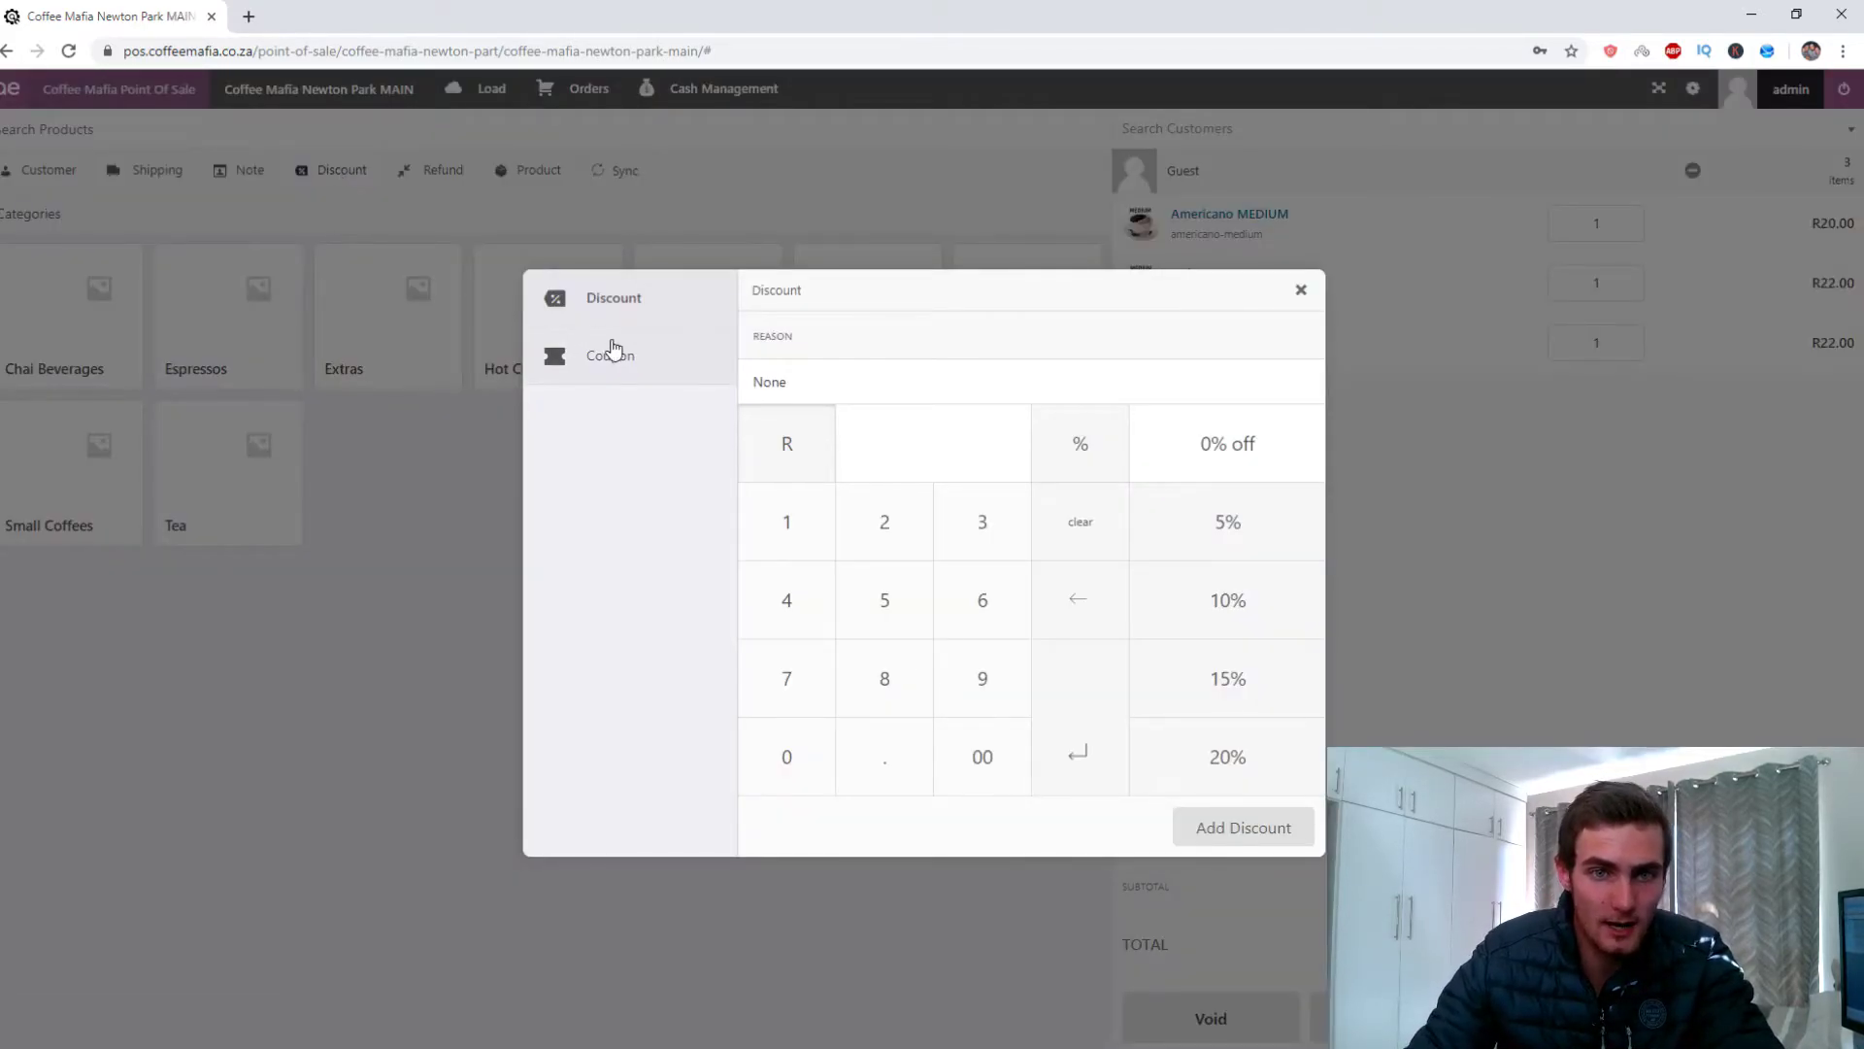
left_click(670, 354)
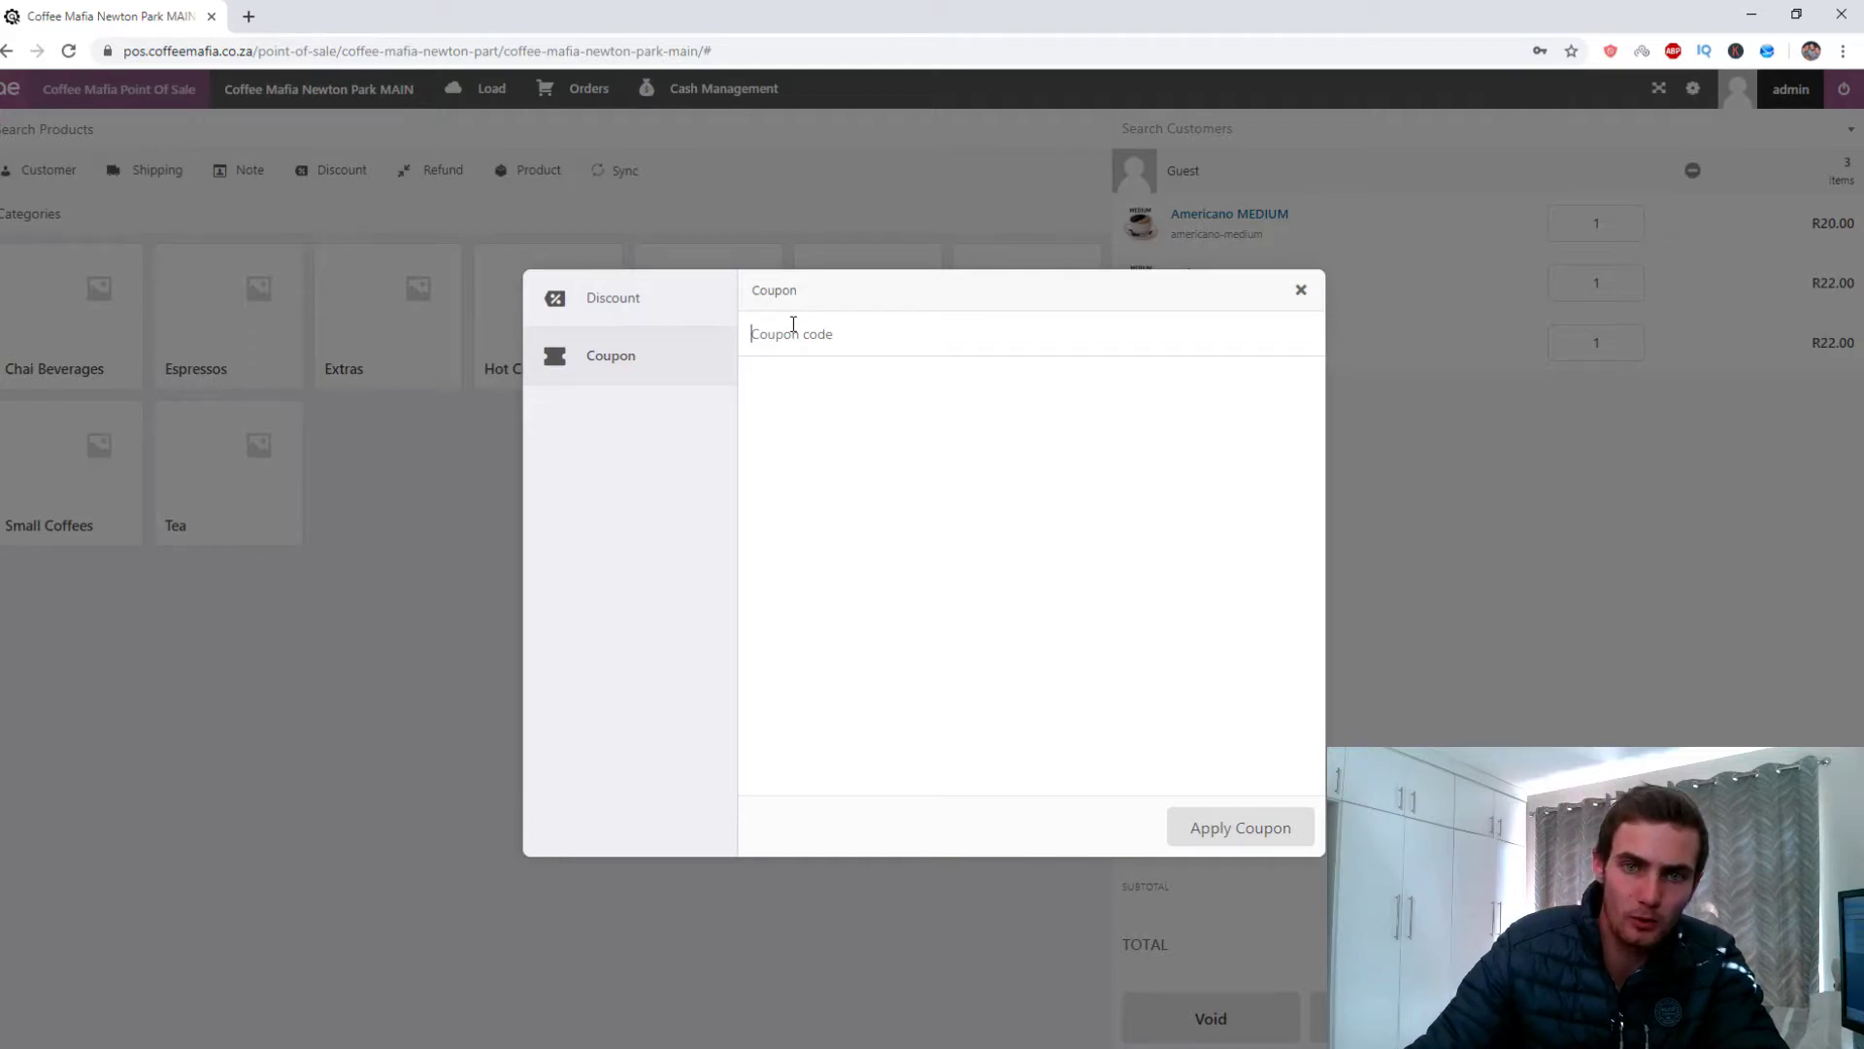
key("ctrl+v")
key("Return")
left_click(1301, 290)
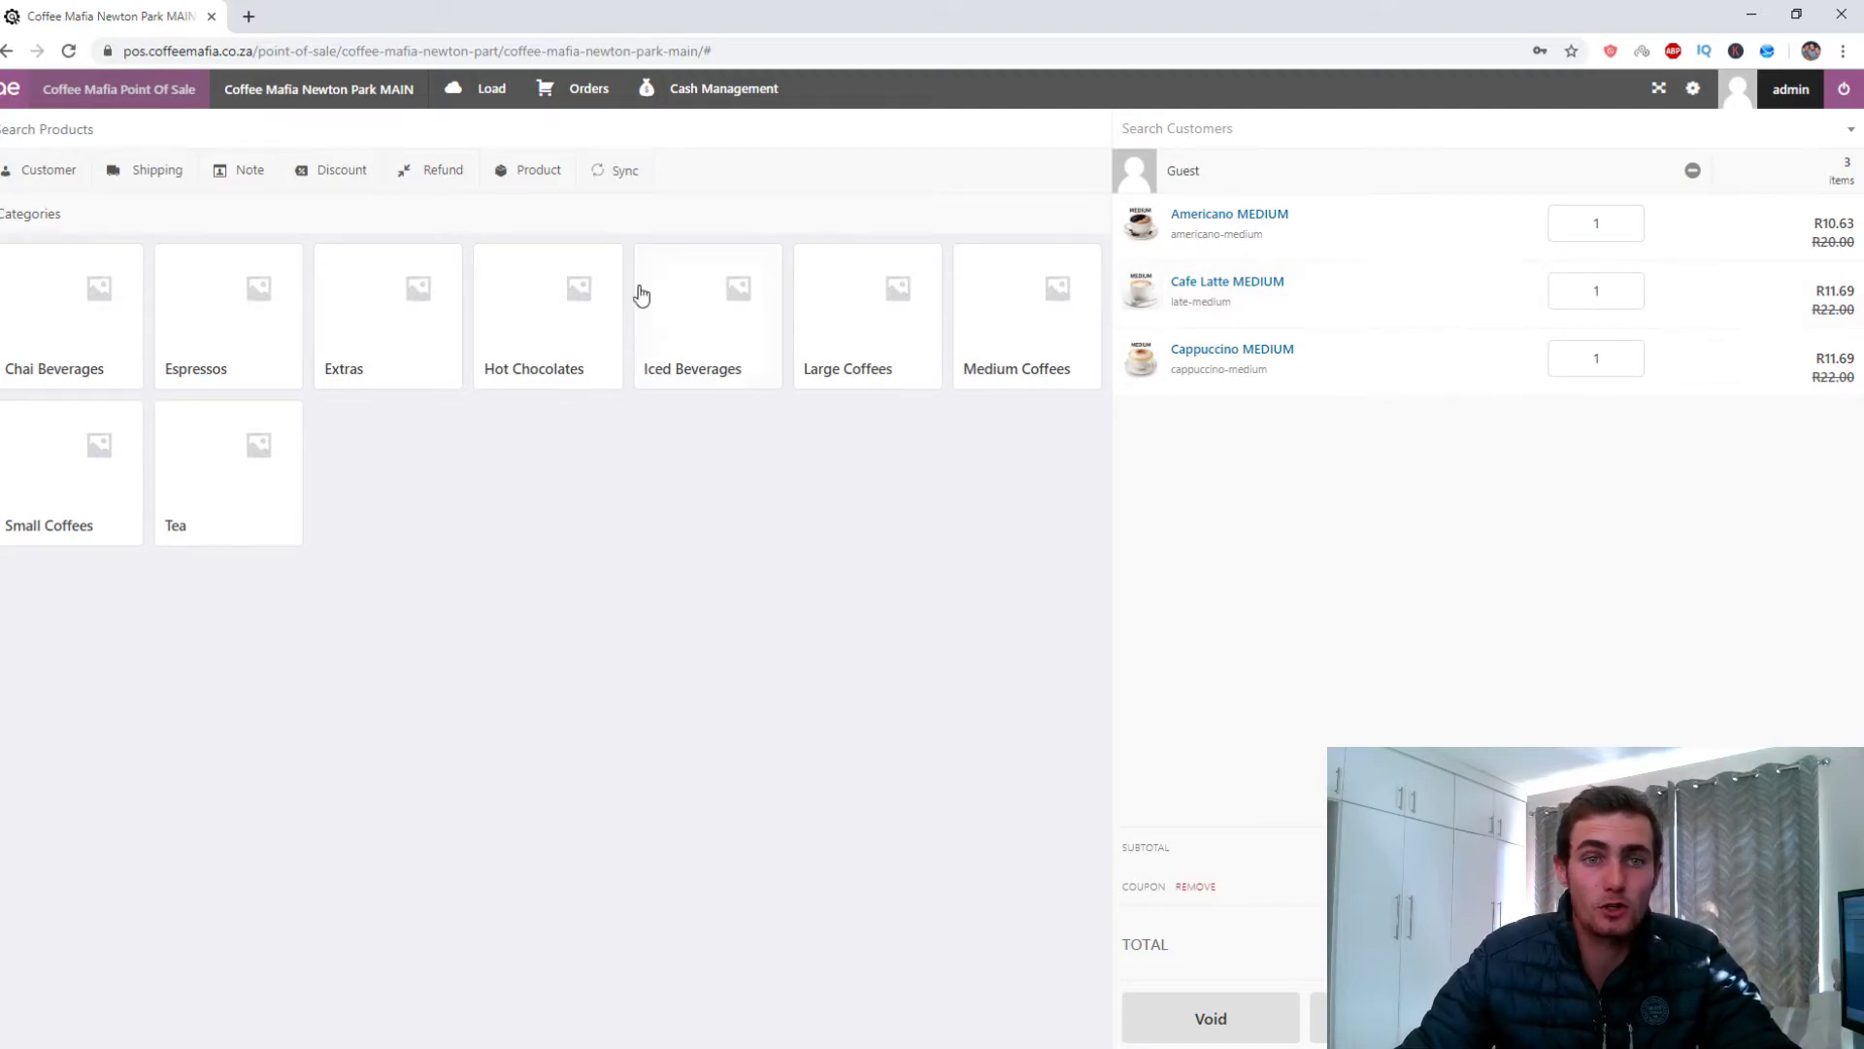
- Add a 15% manual discount on top of the coupon, lowering the coffees to R9.03 and R9.93
left_click(344, 173)
left_click(640, 304)
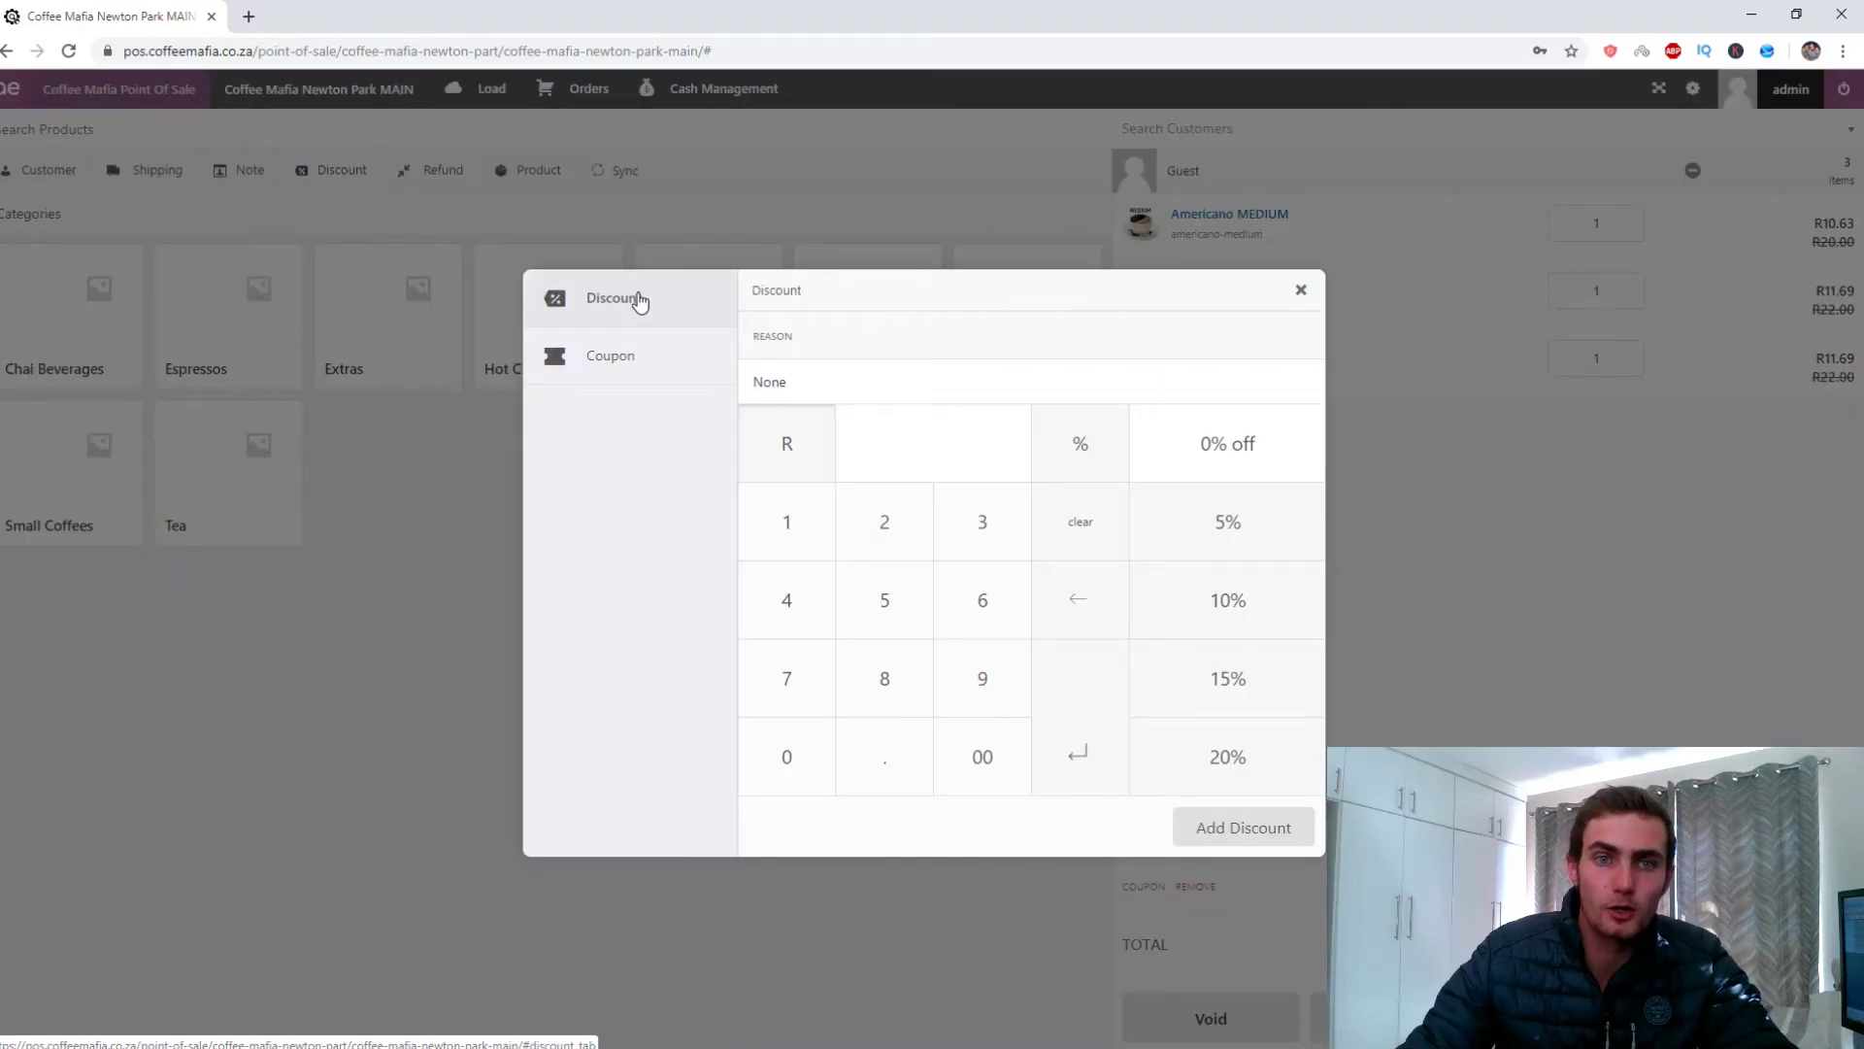
left_click(1221, 680)
left_click(1243, 826)
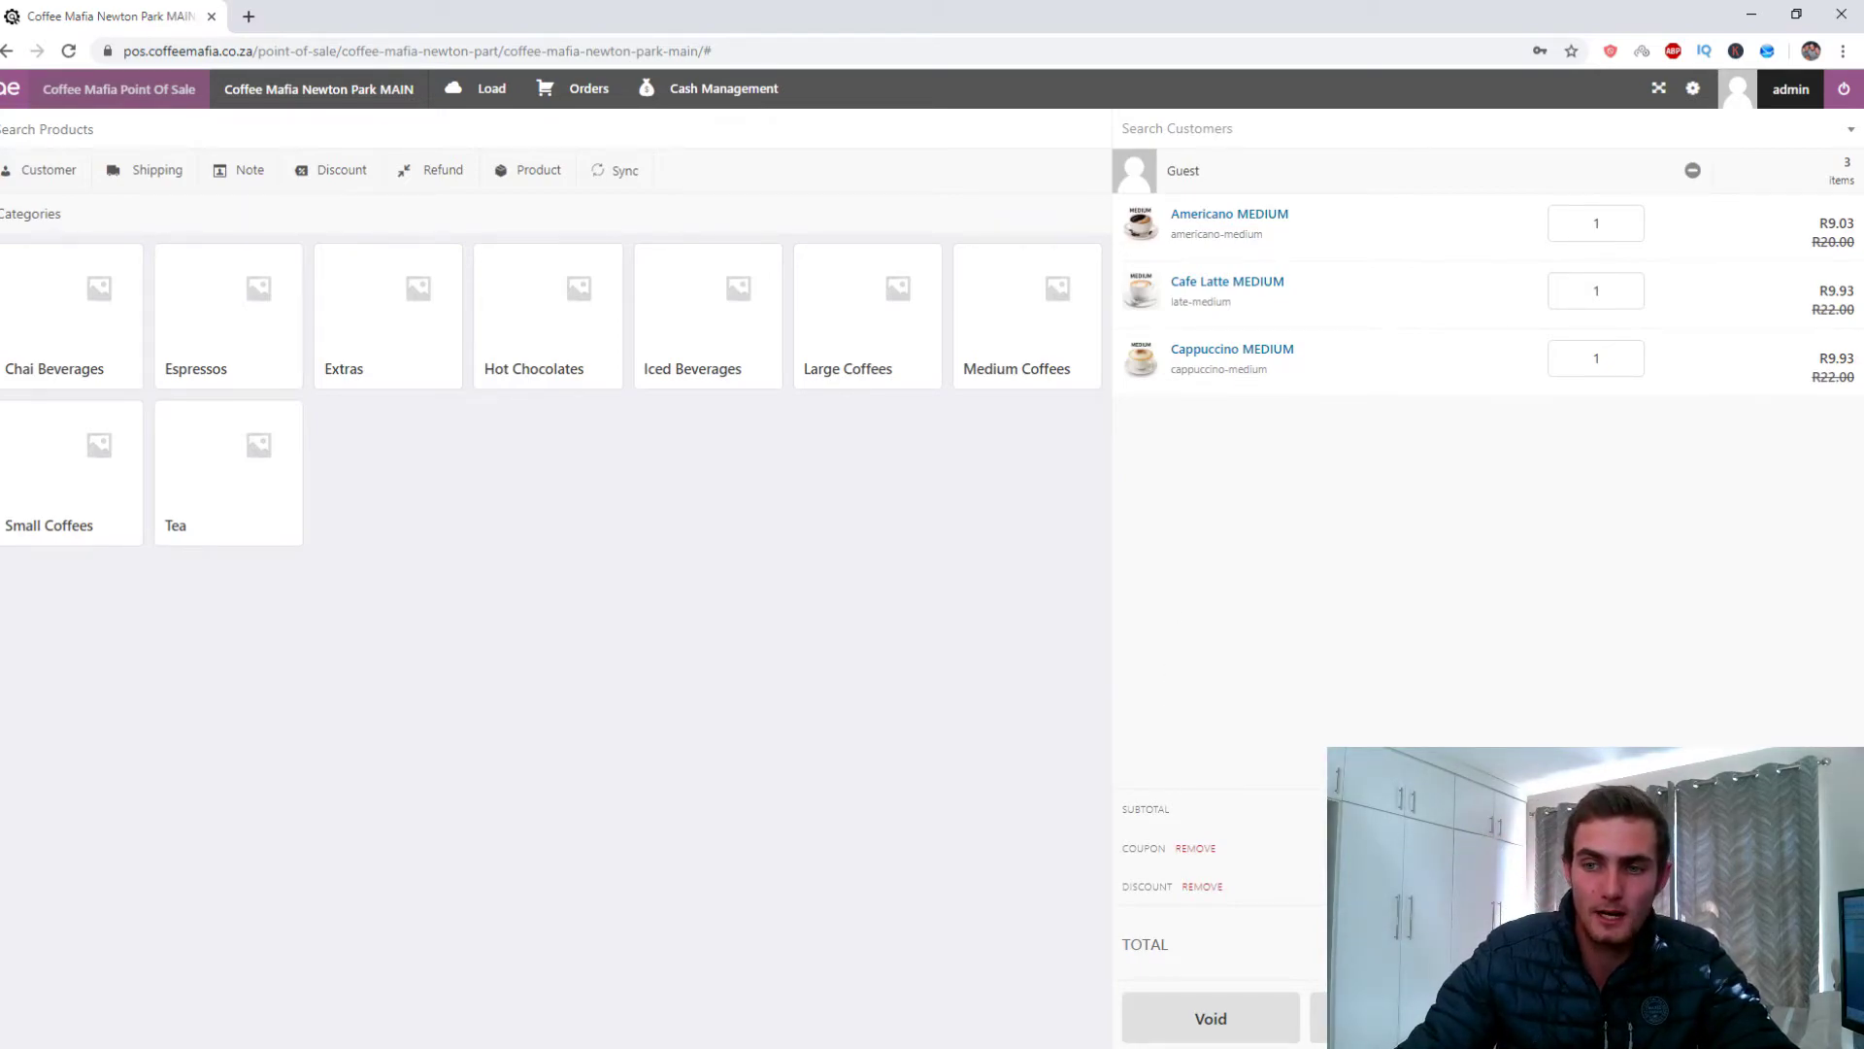
mouse_move(1522, 315)
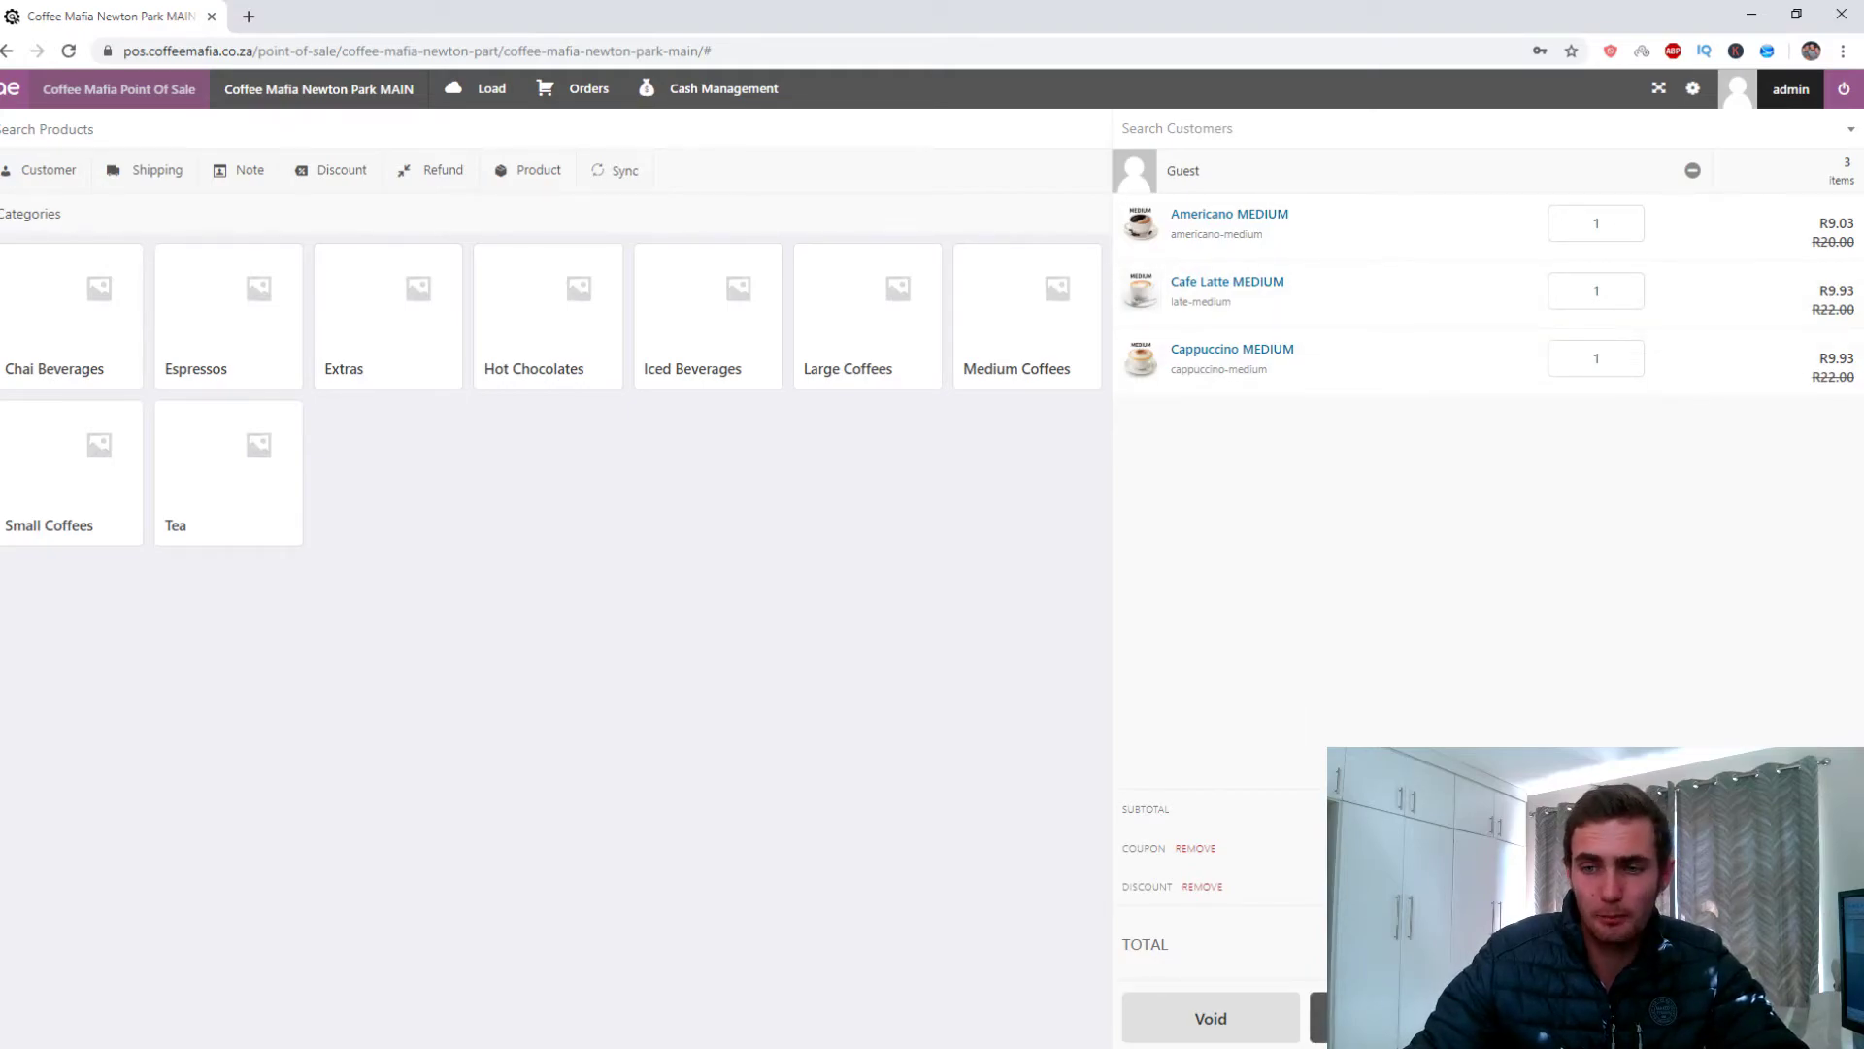
- Void the discounted order, confirm clearing it, and return to the Registers admin page
left_click(1273, 1019)
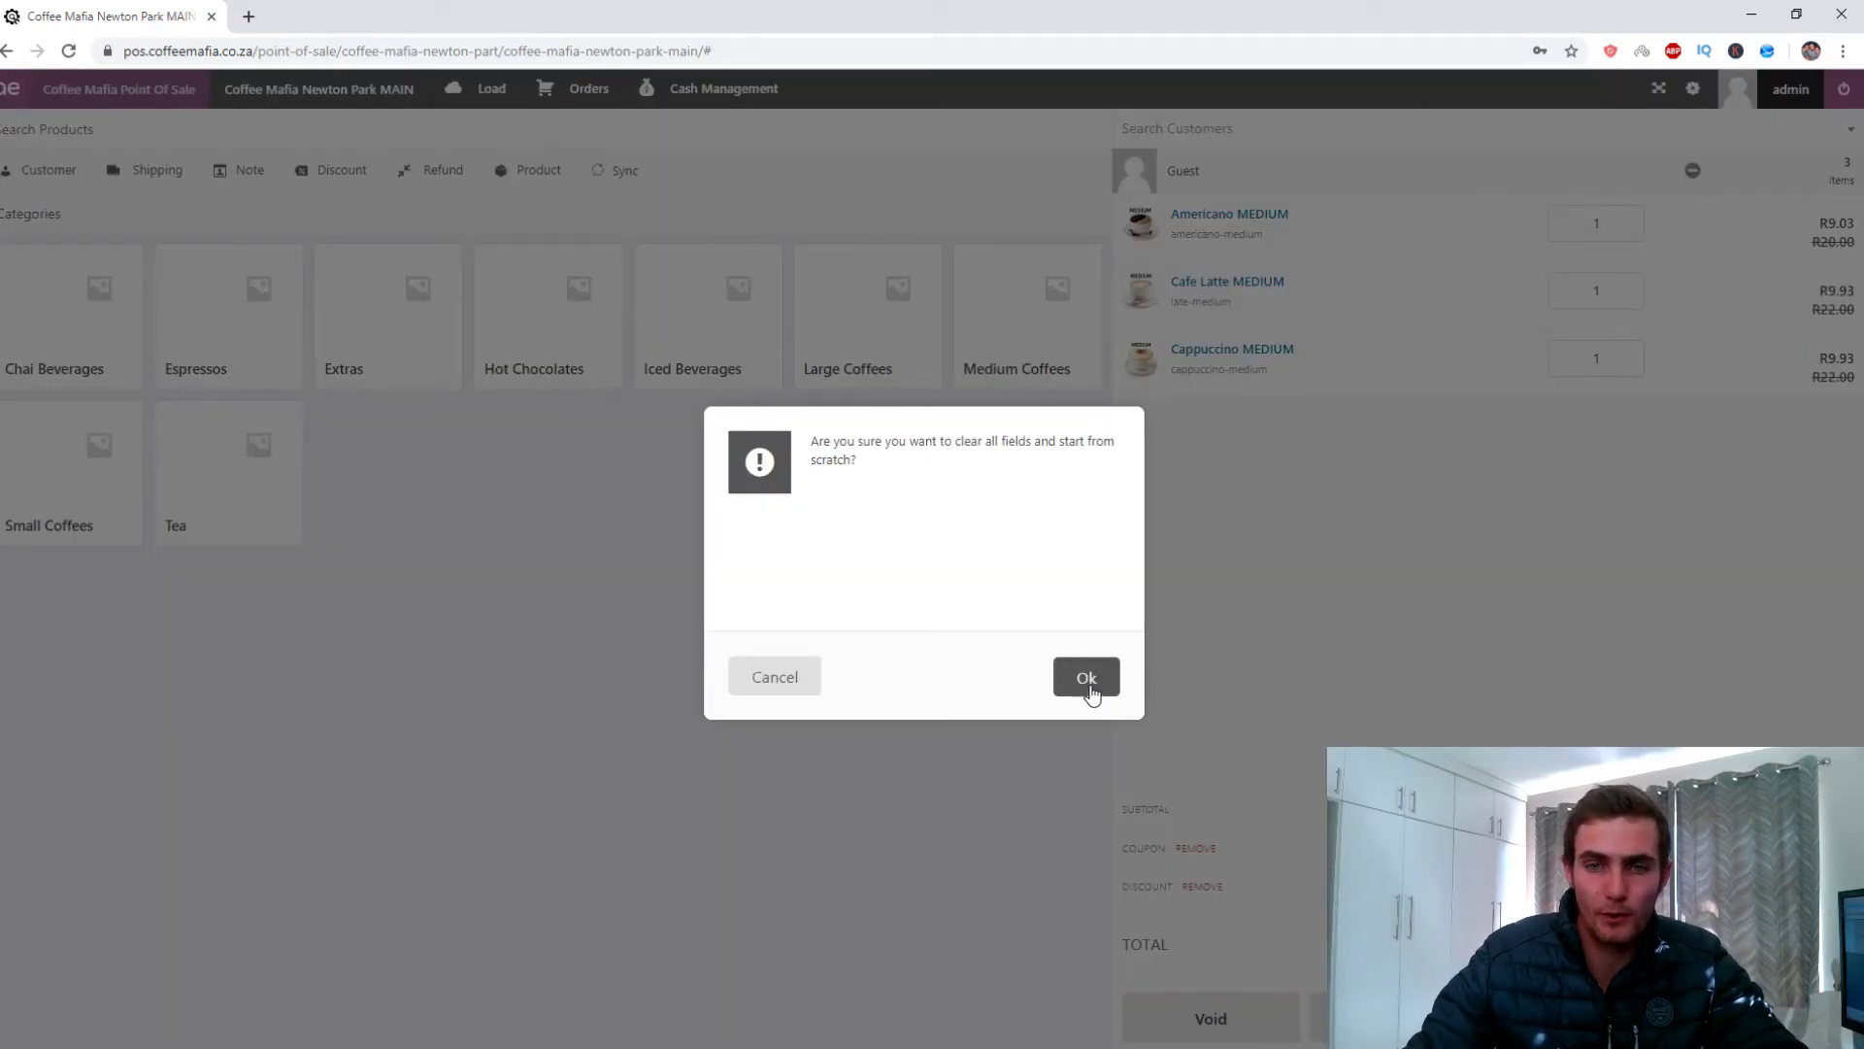
left_click(1089, 686)
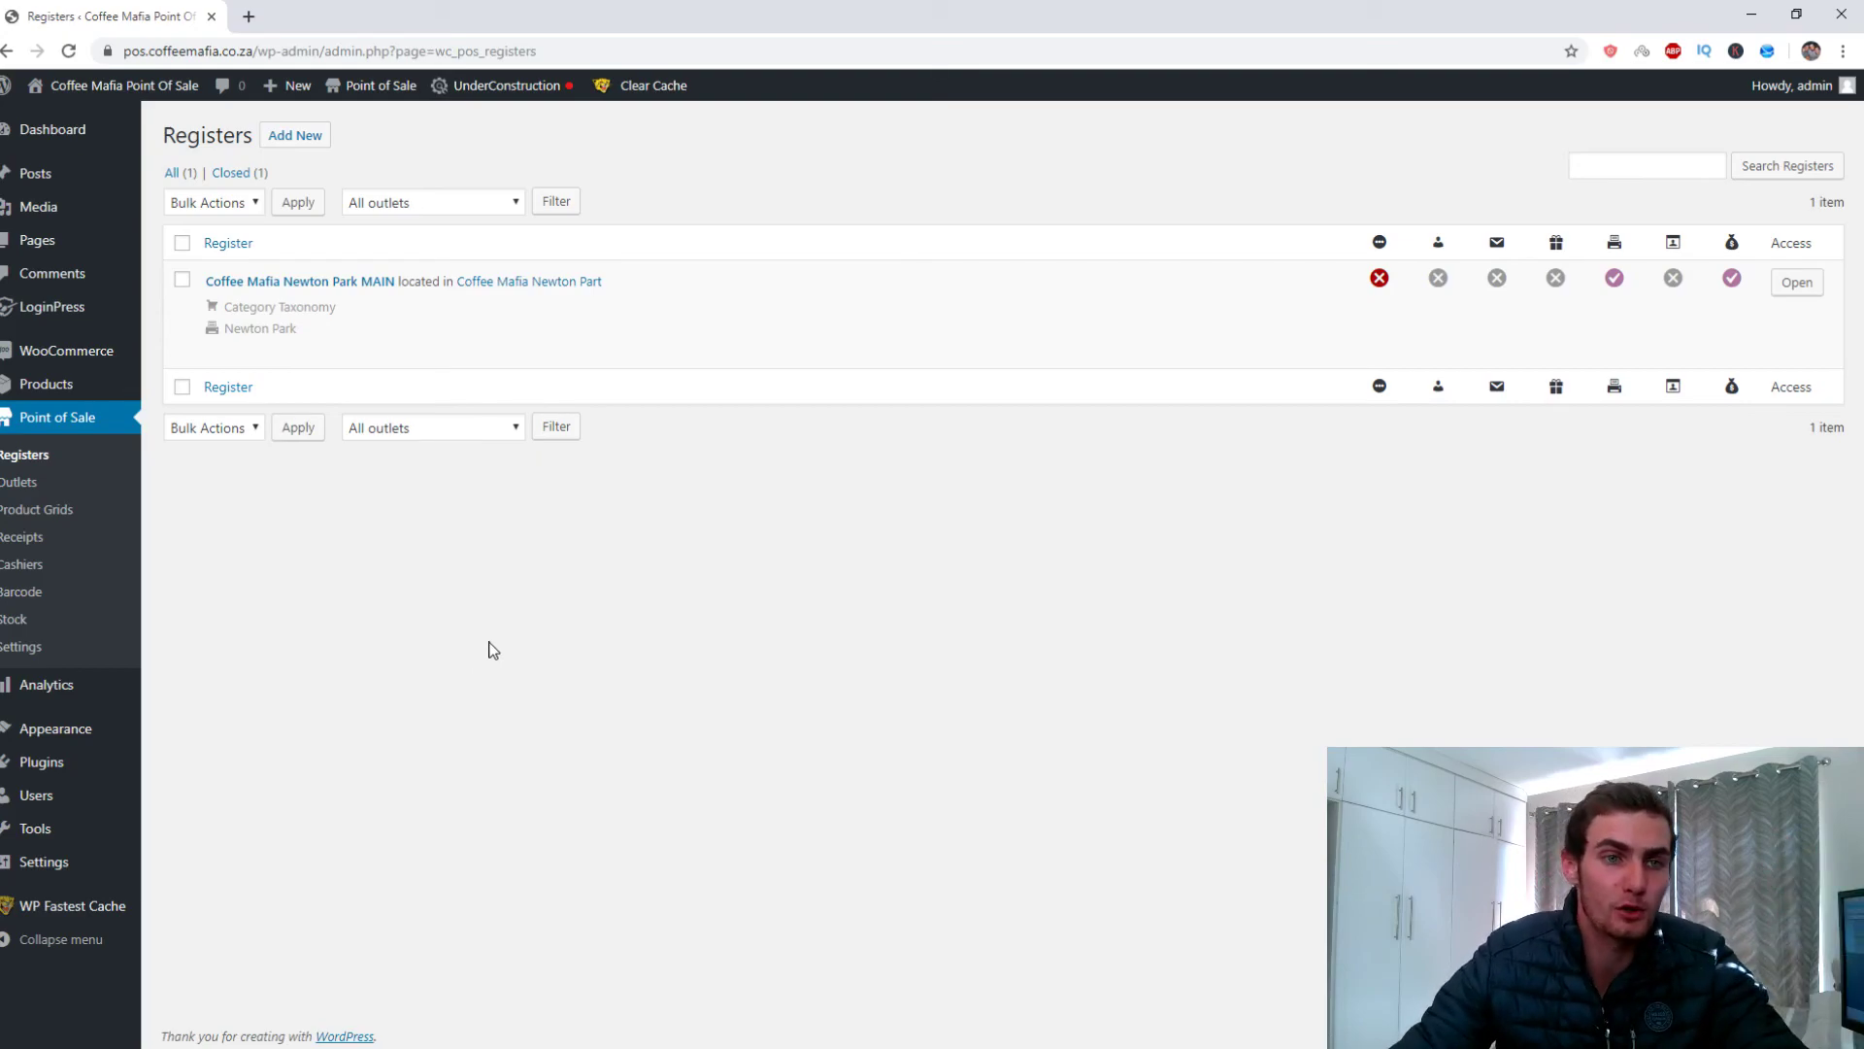
double_click(693, 8)
double_click(693, 8)
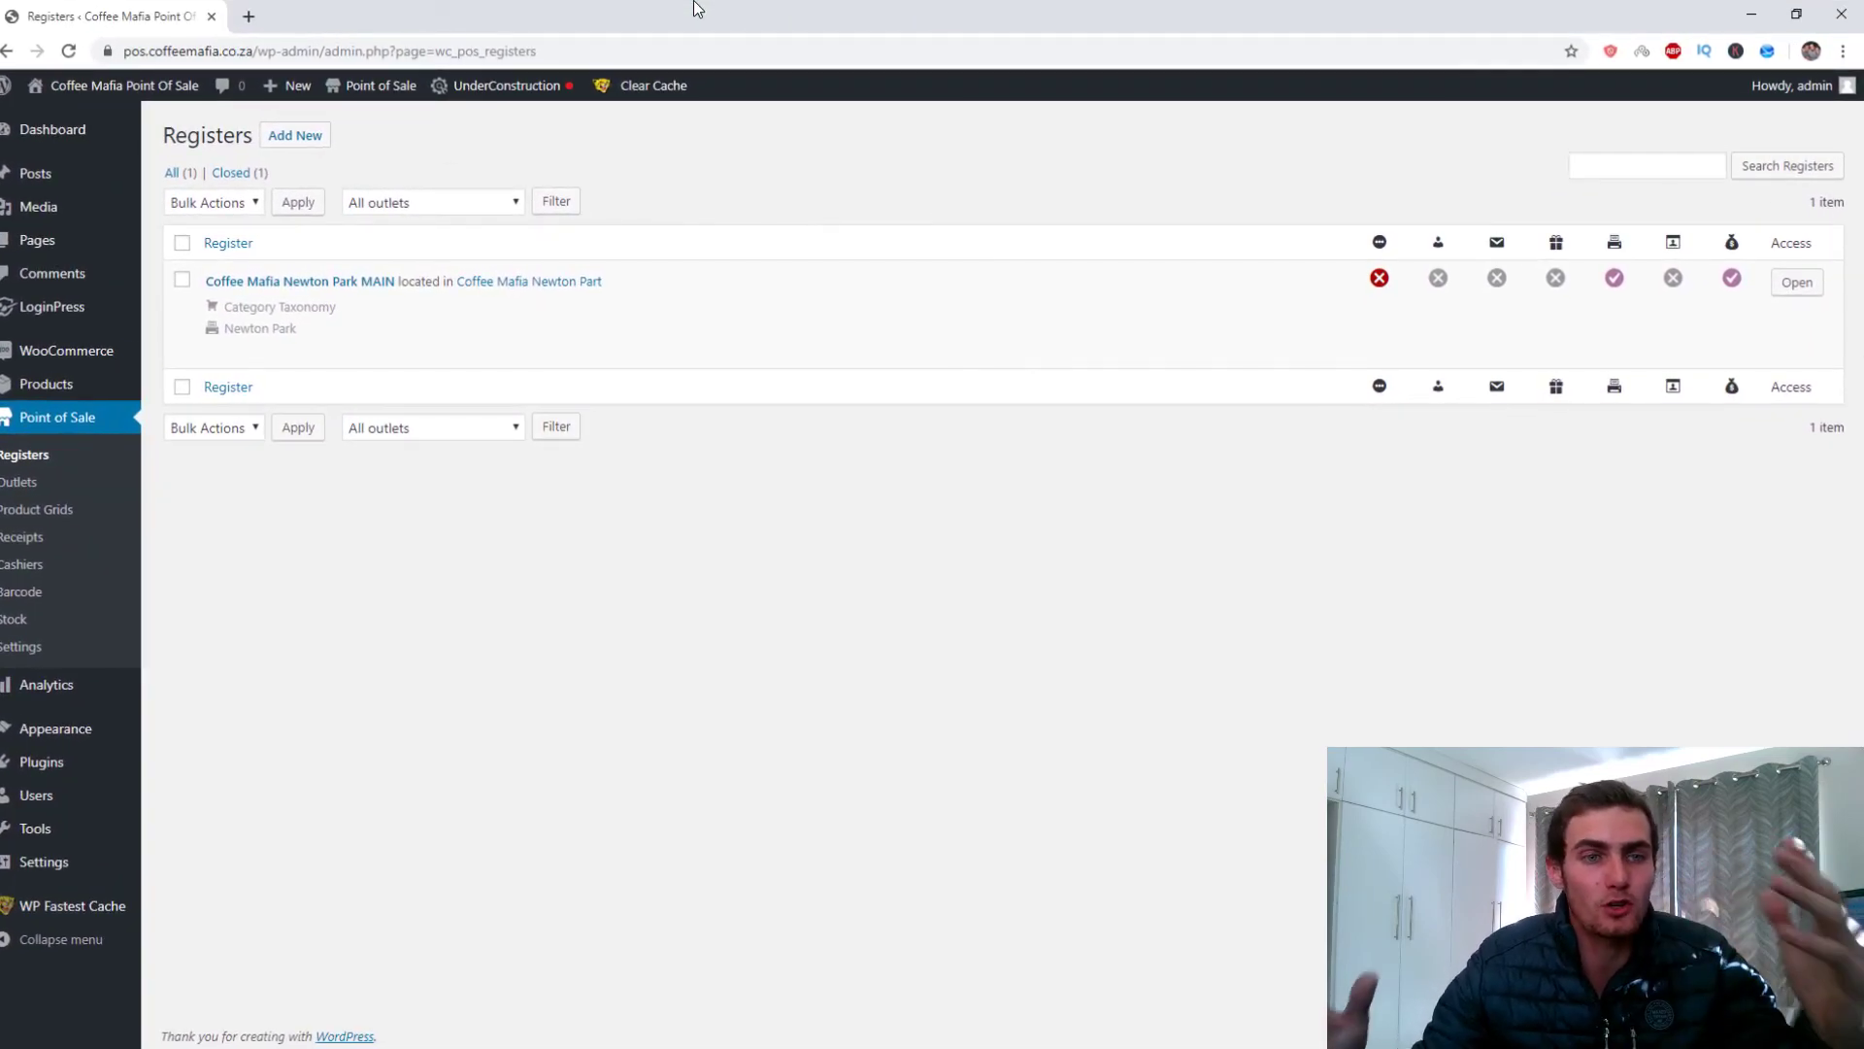